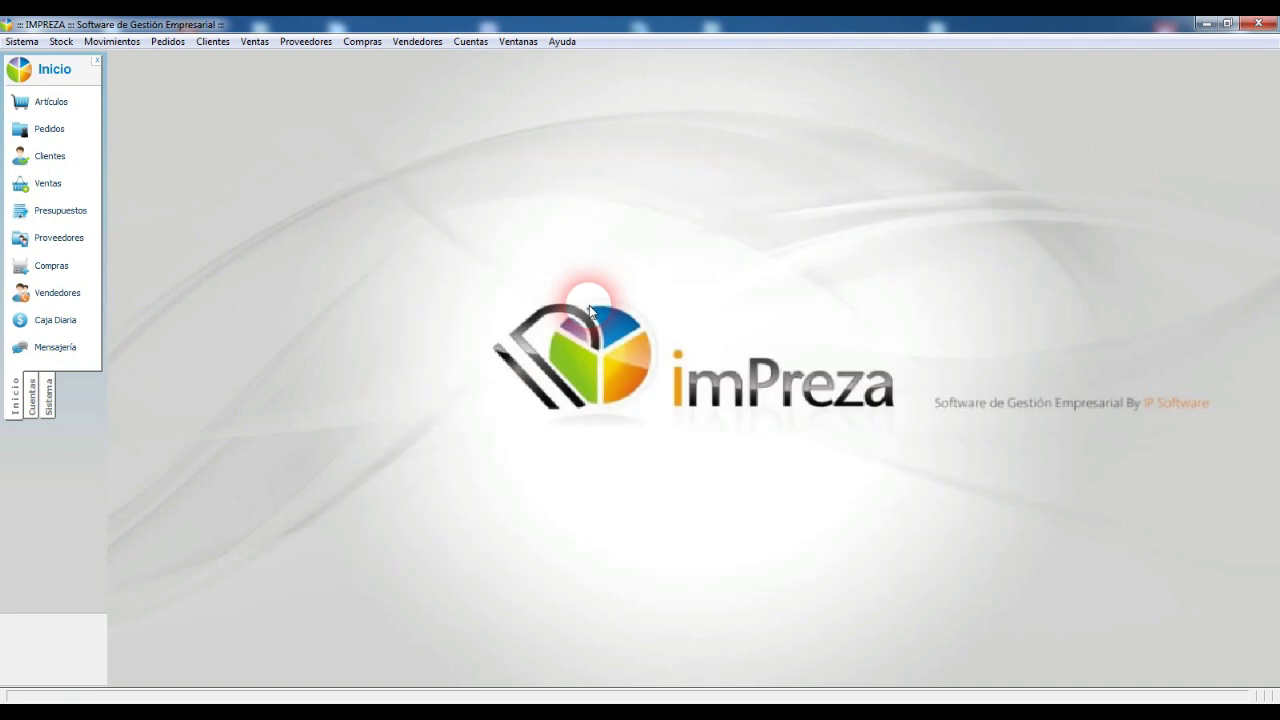
Step: Open Estadísticas from the Cuentas tab and sign in with the user name and password
click(34, 397)
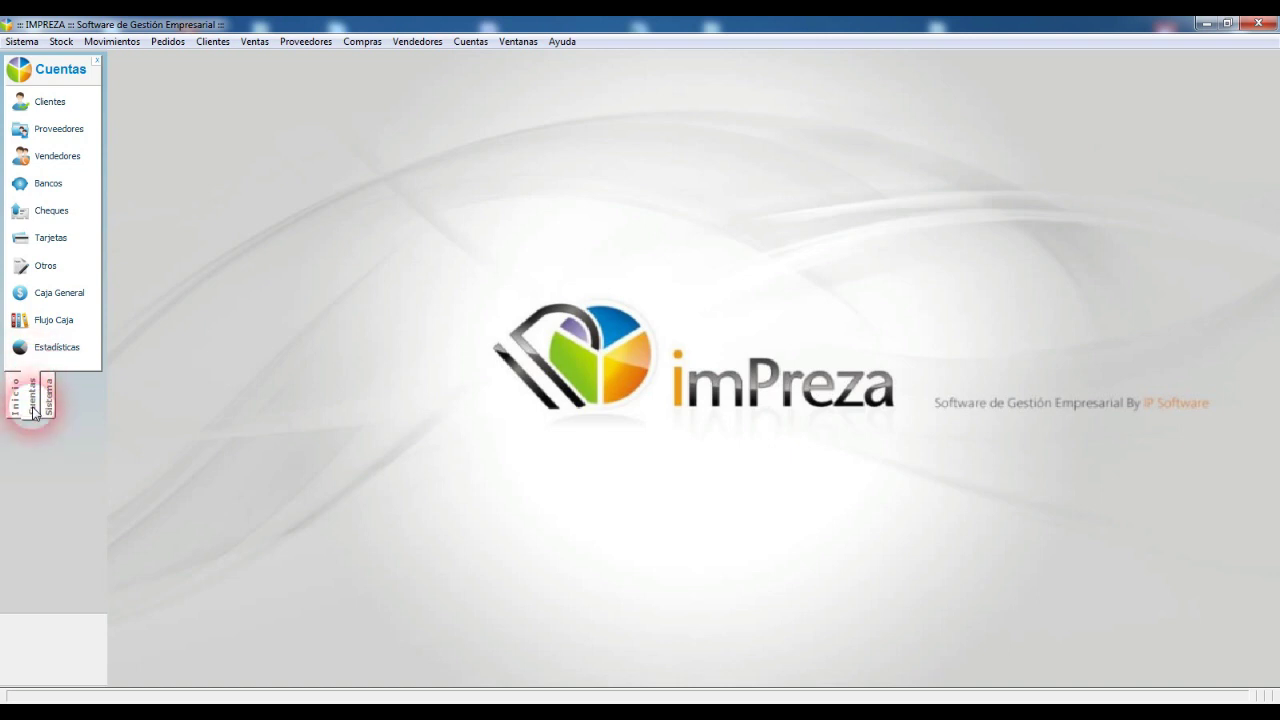
click(58, 347)
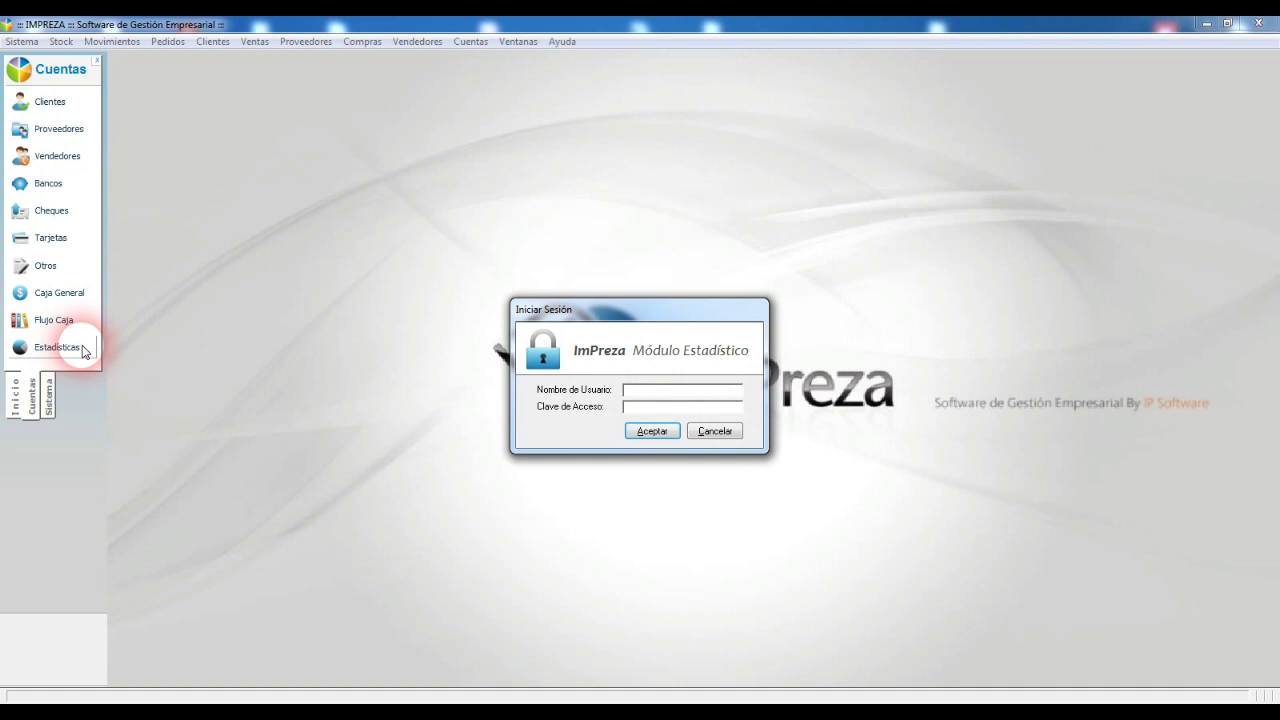
drag(624, 314, 560, 274)
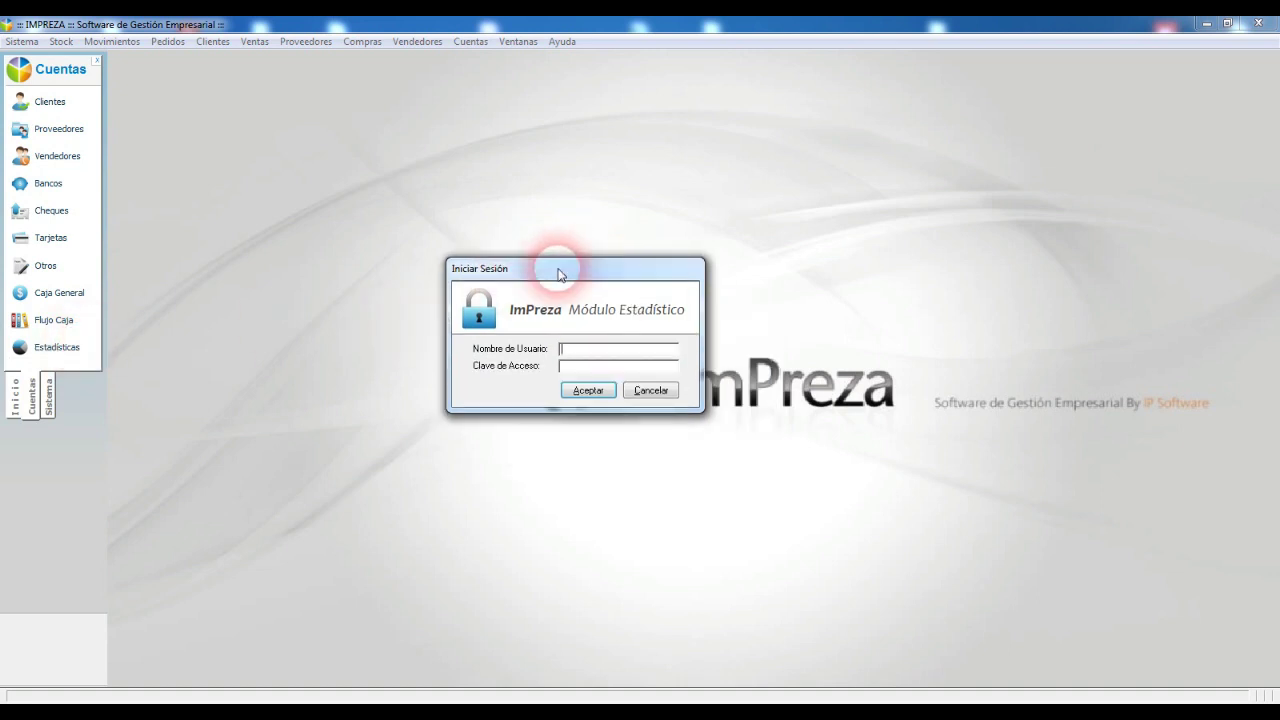
key(Tab)
key(Return)
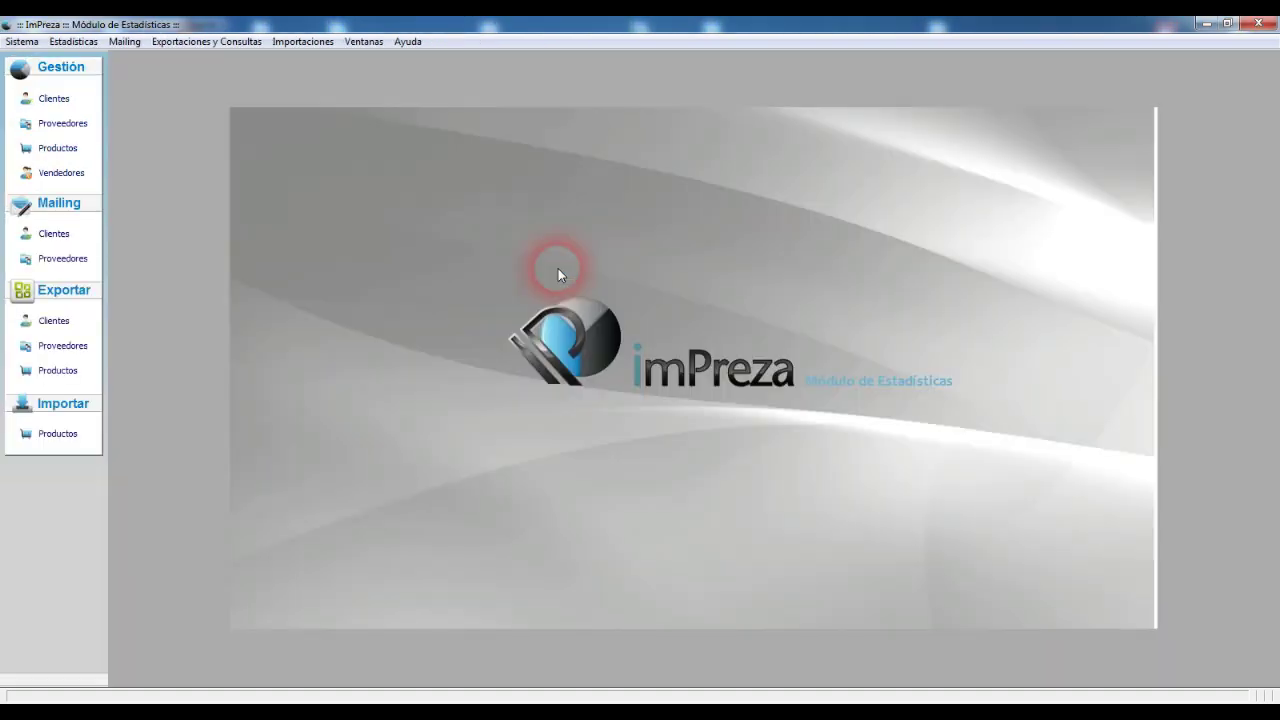
click(22, 41)
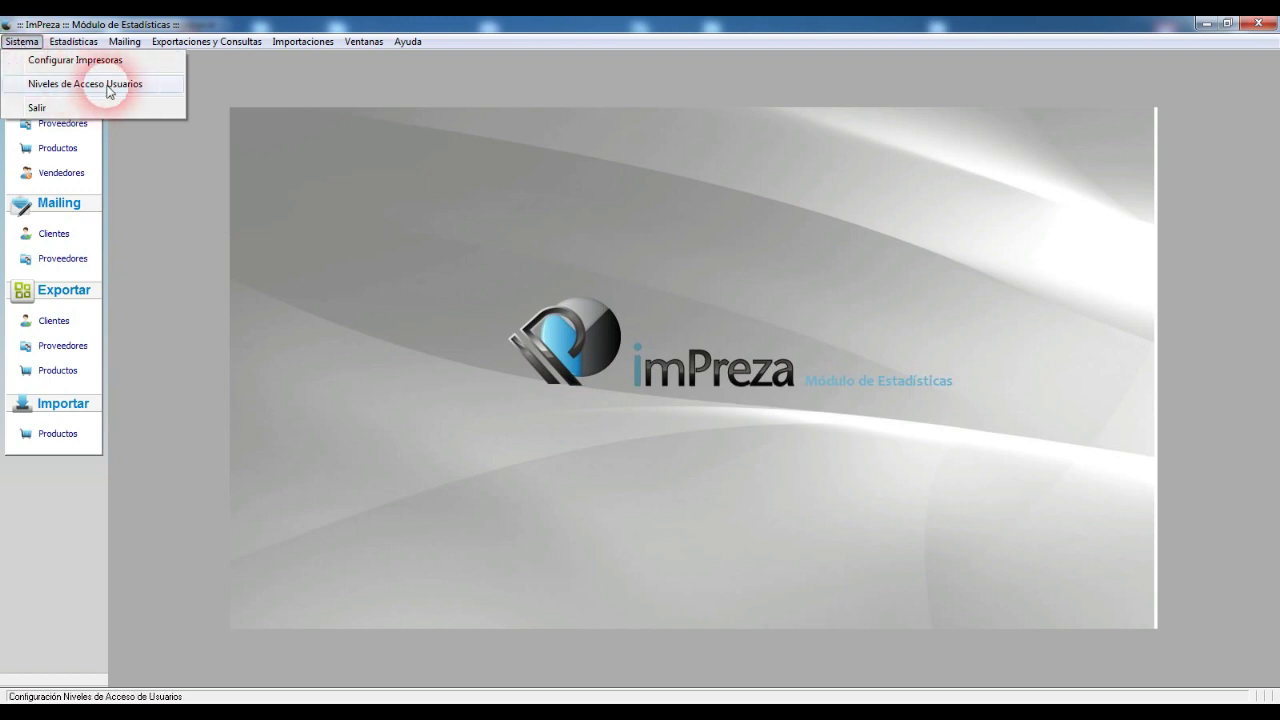
click(85, 84)
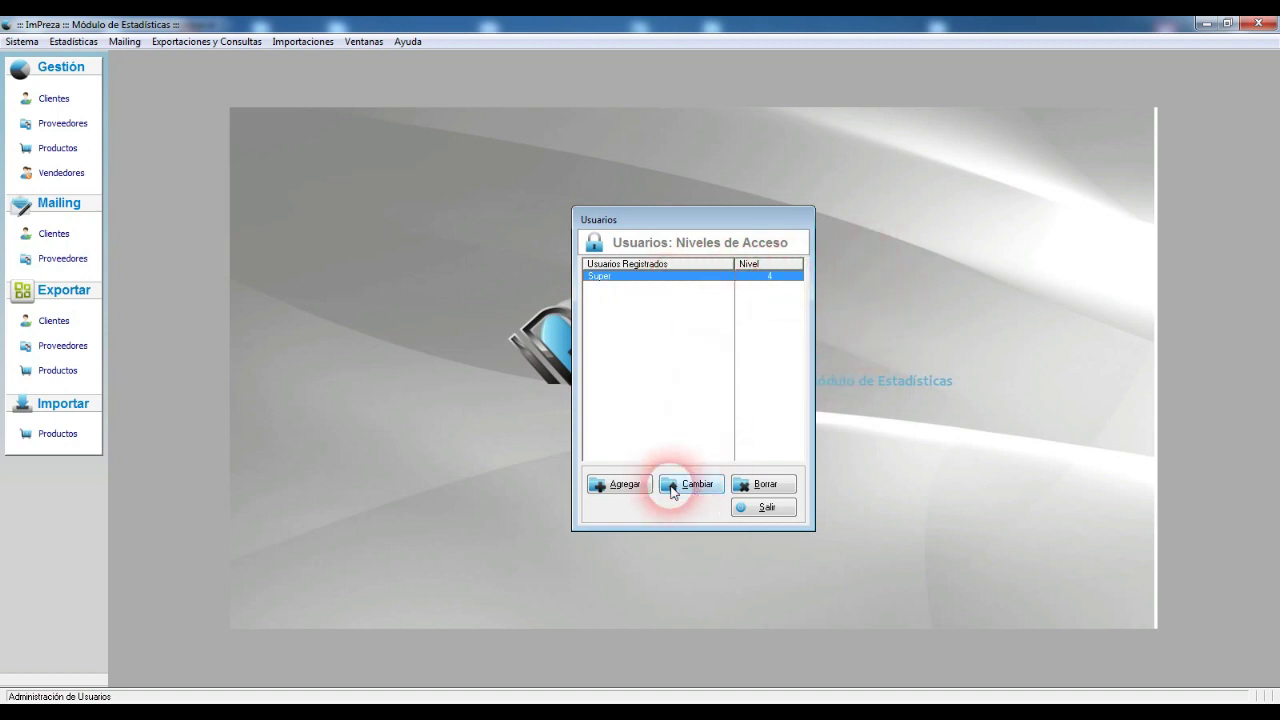
click(621, 485)
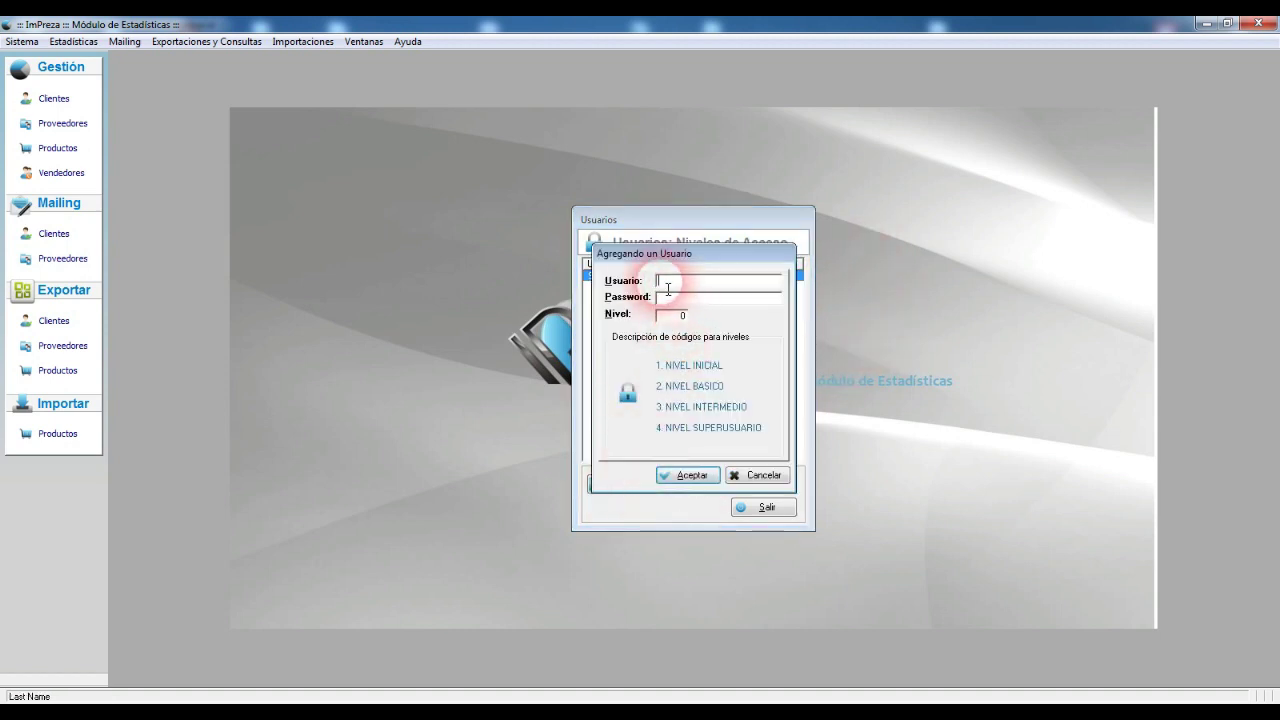
click(685, 318)
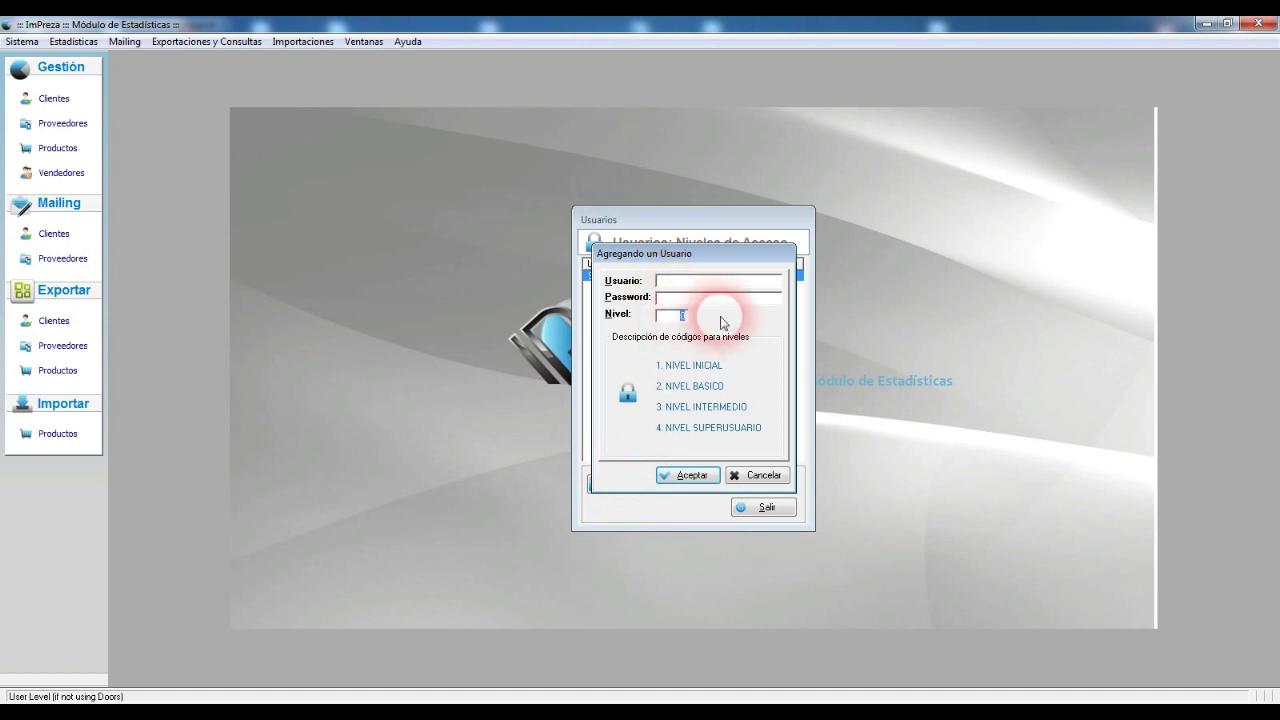
click(760, 475)
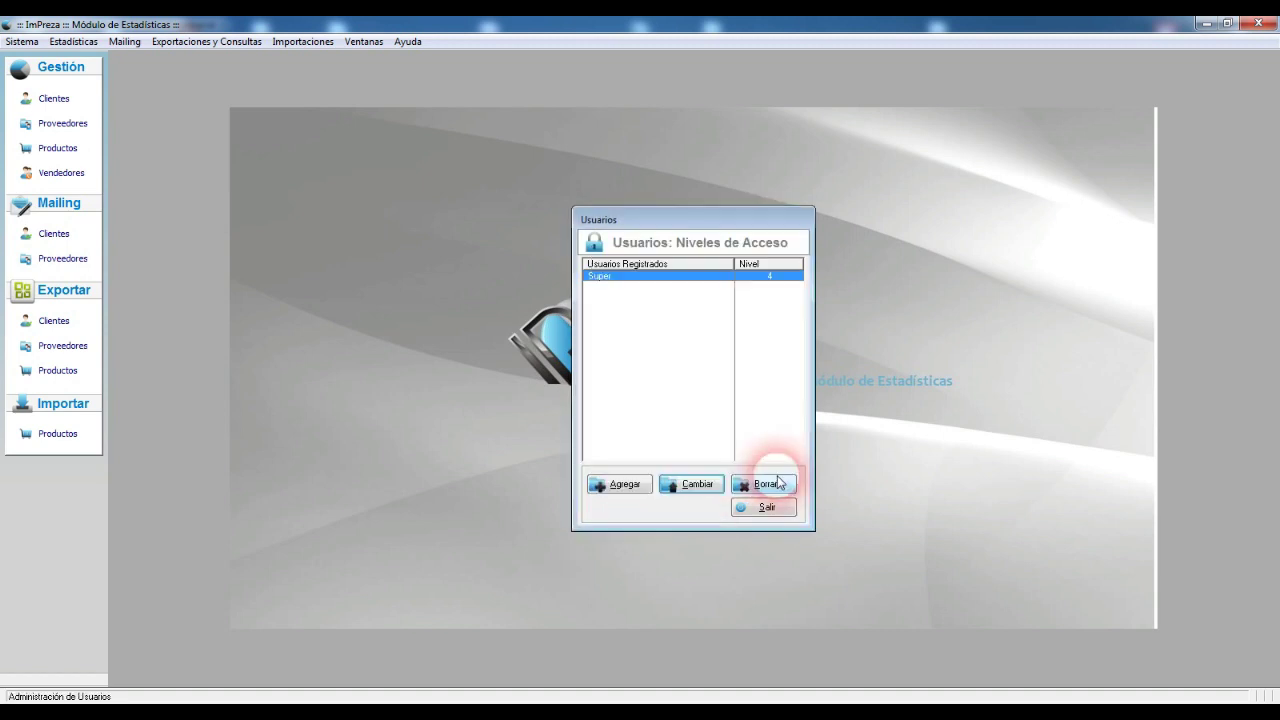
click(765, 507)
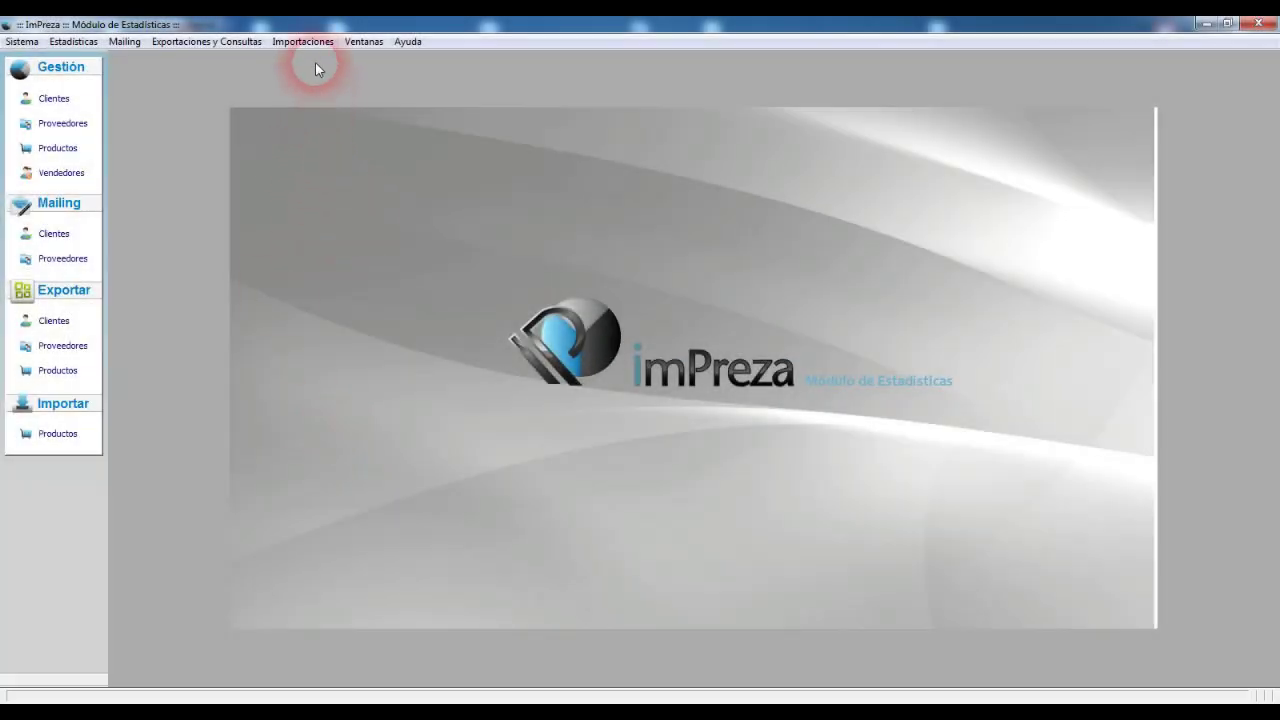
click(313, 43)
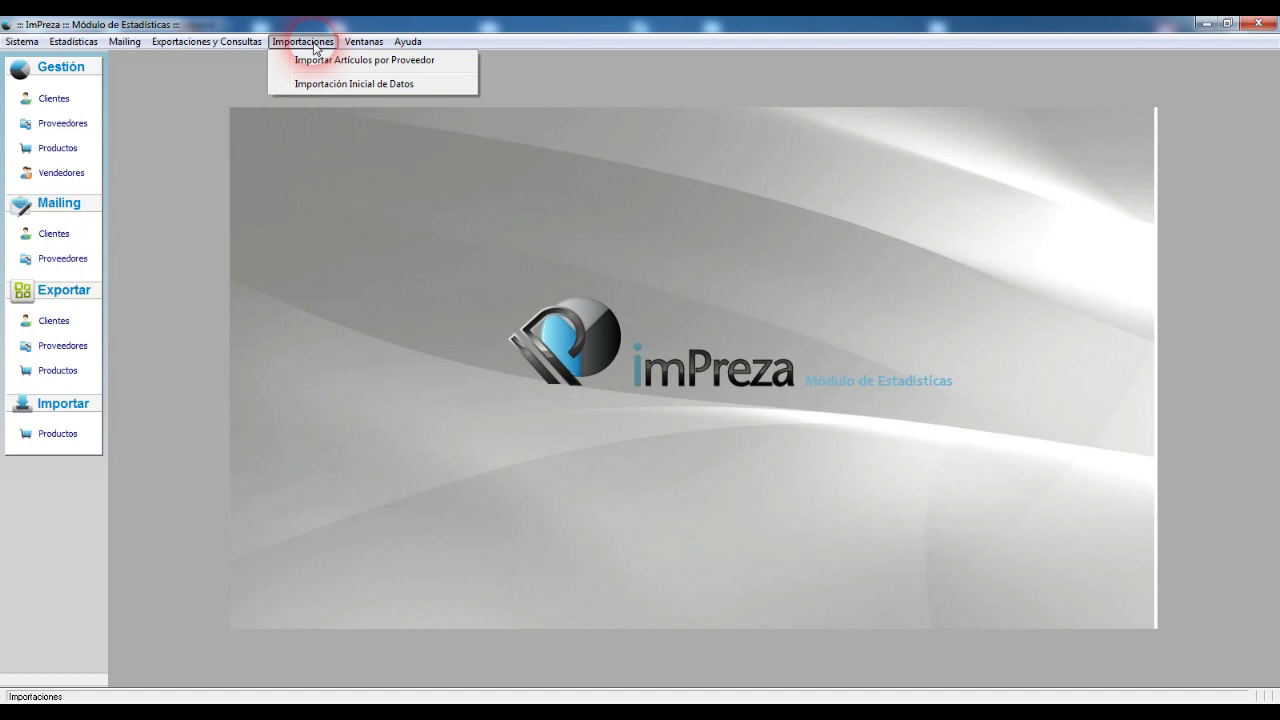
Step: Open Importación Inicial de Datos and set the import type to ARTICULOS, after trying CLIENTES and PROVEEDORES
click(437, 84)
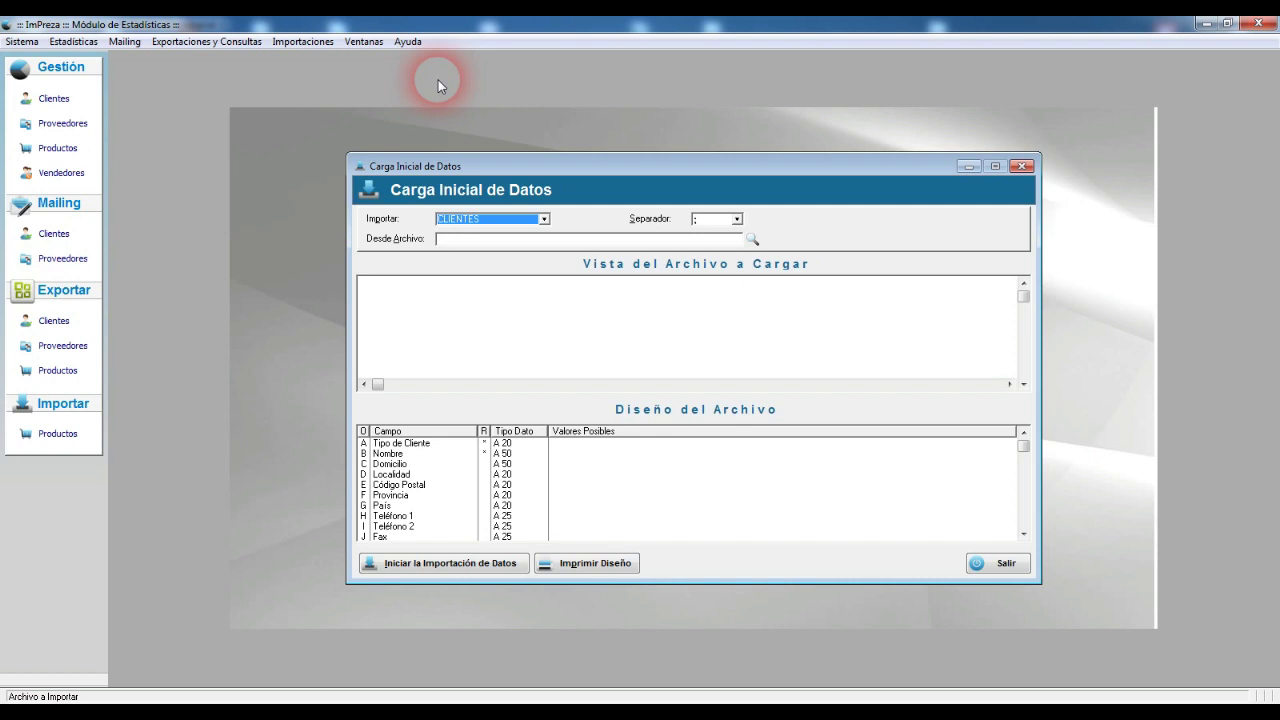
drag(620, 163, 487, 106)
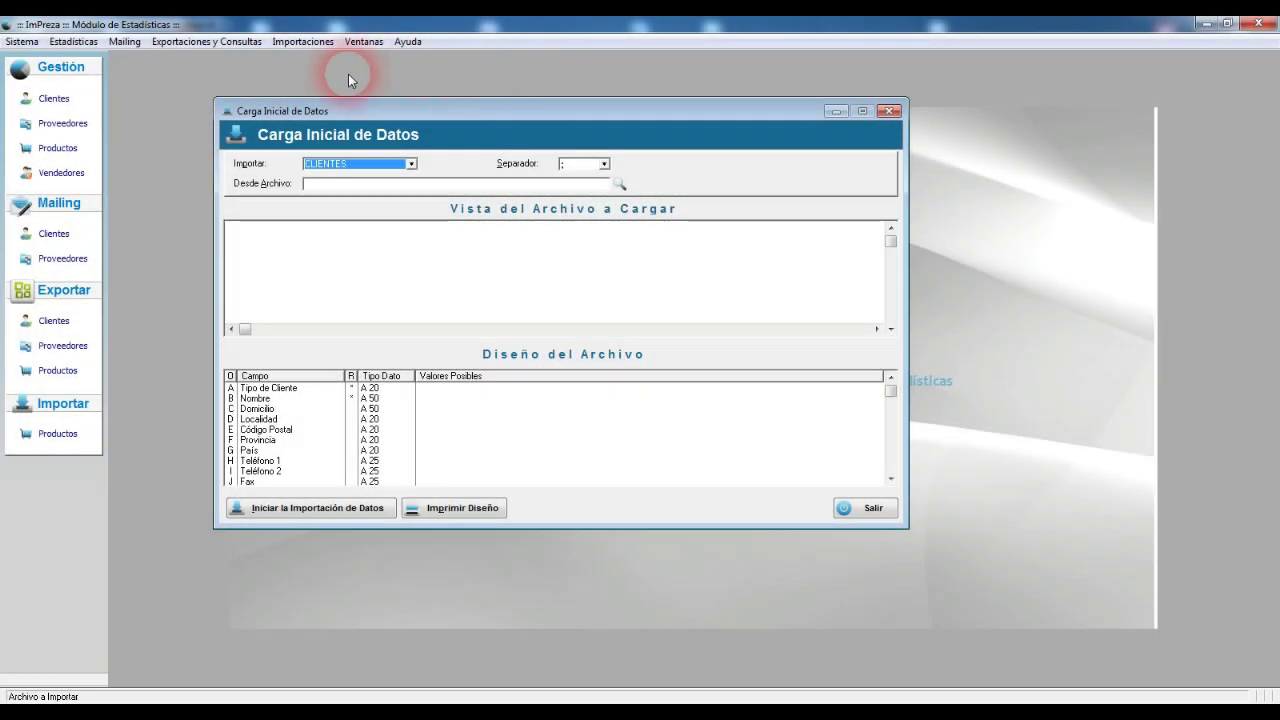
click(340, 165)
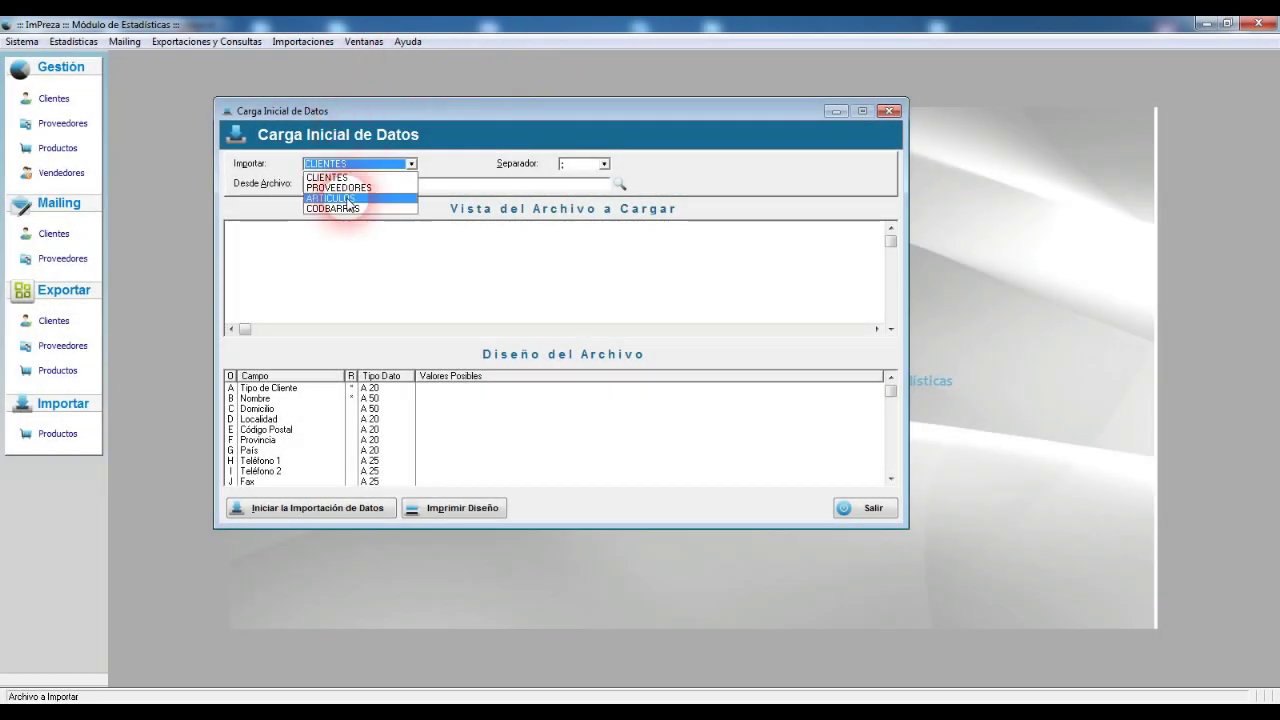
click(349, 198)
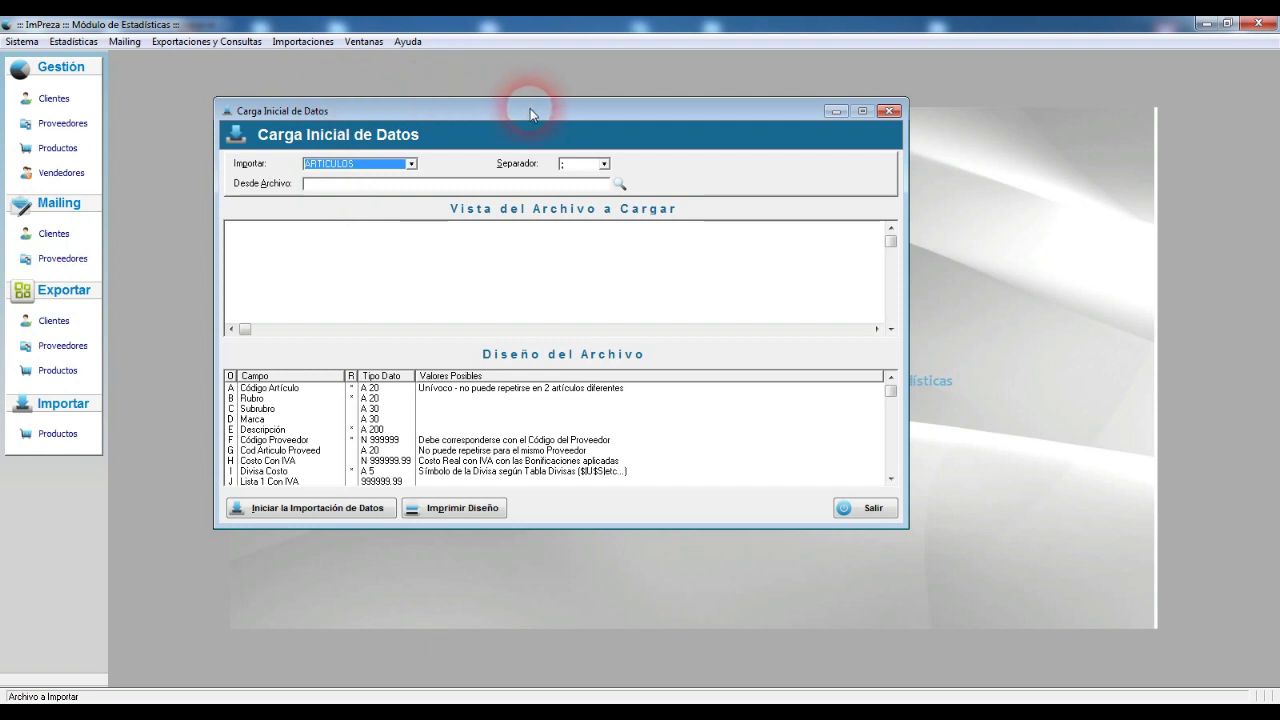
click(382, 164)
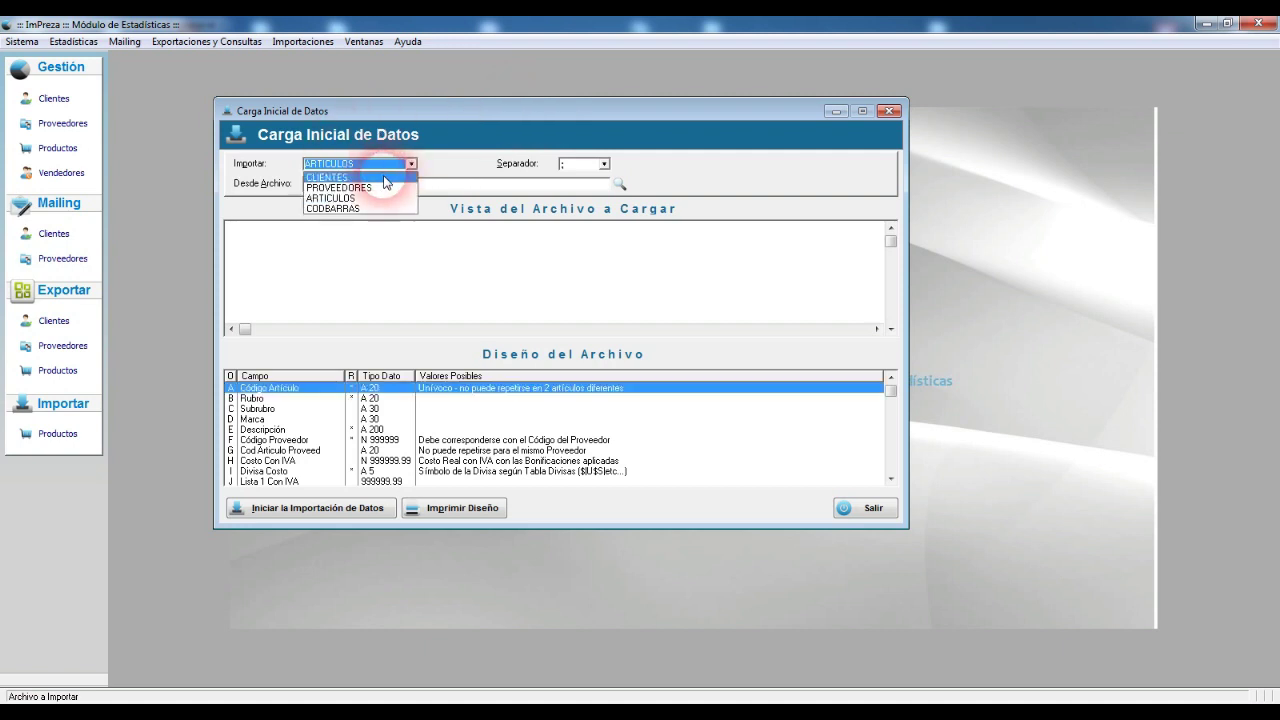
click(384, 178)
click(379, 163)
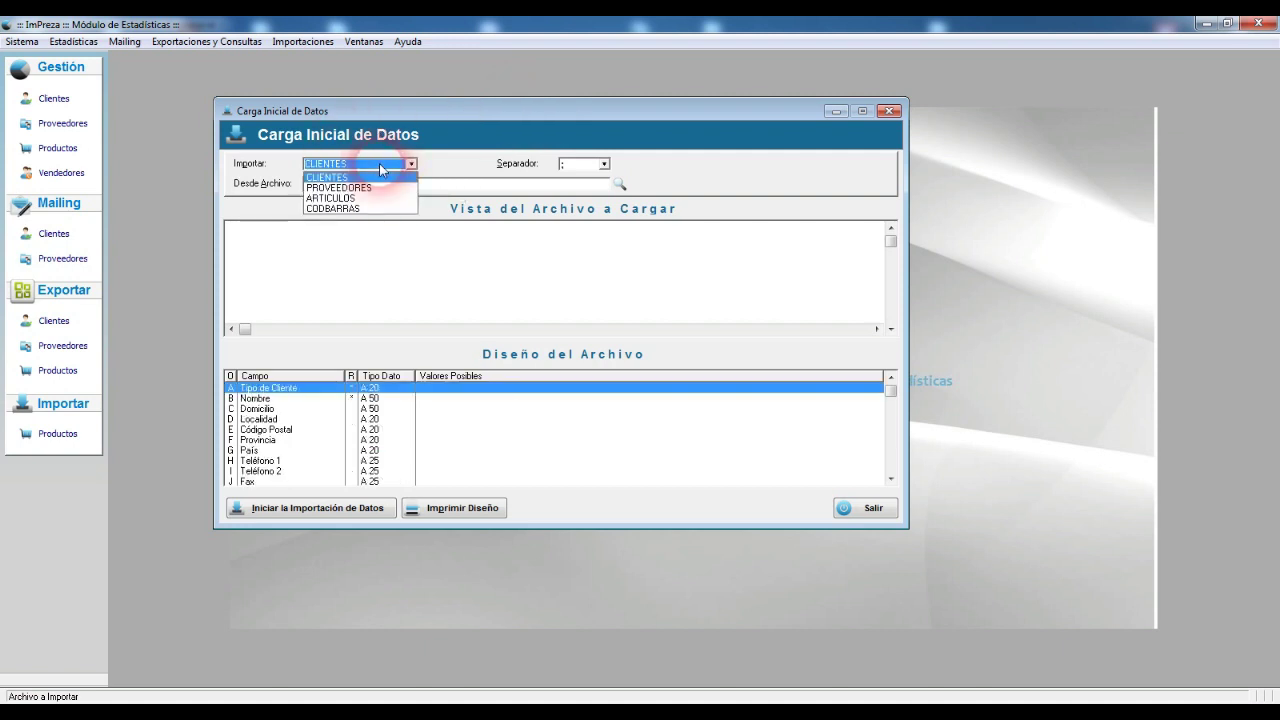
click(355, 188)
click(375, 163)
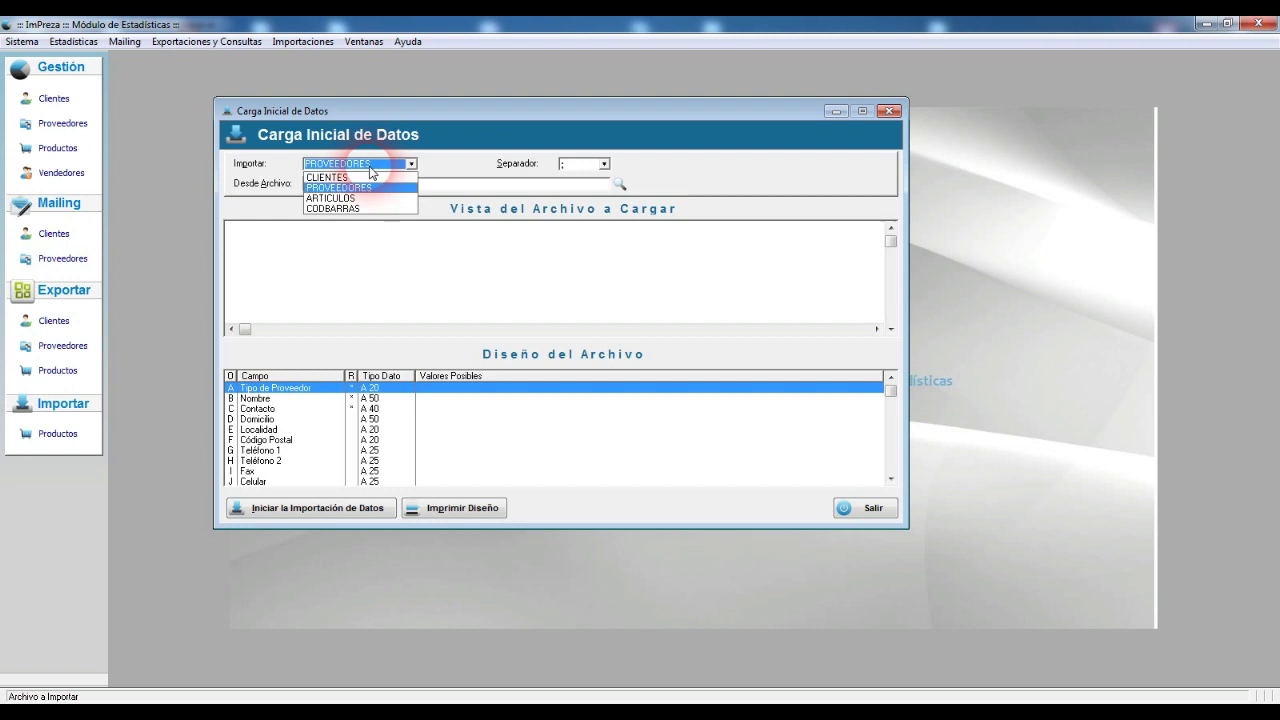
click(360, 198)
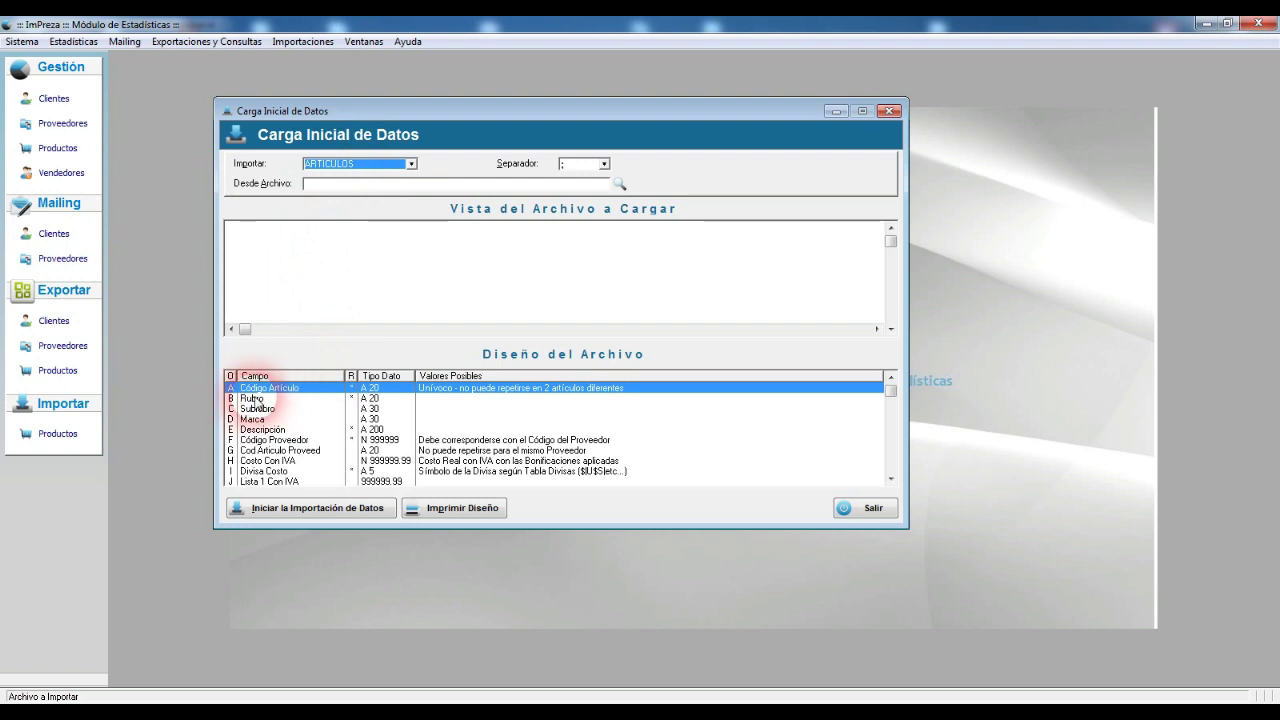
Step: Go through the ARTICULOS layout fields from Rubro, Subrubro and Marca down to Lista 1 Con IVA
click(258, 399)
click(251, 409)
click(253, 419)
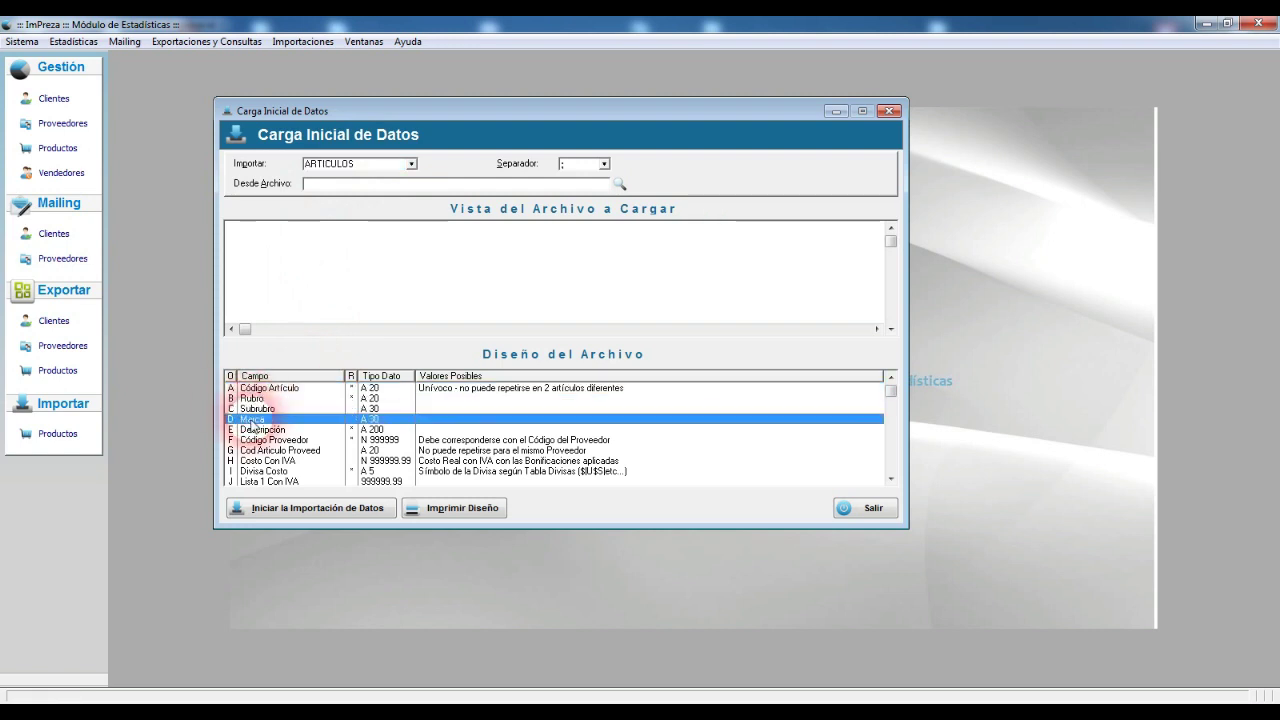
click(283, 430)
click(288, 440)
click(288, 451)
click(288, 461)
click(287, 471)
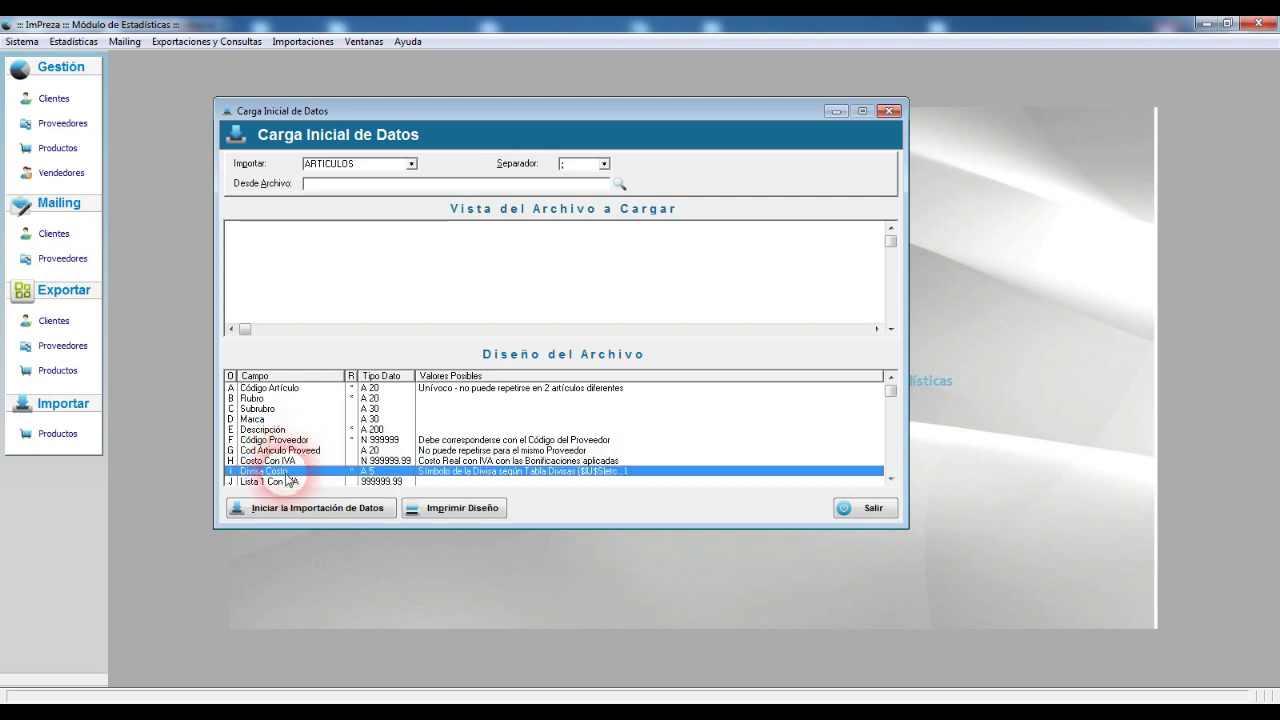
click(286, 481)
click(890, 479)
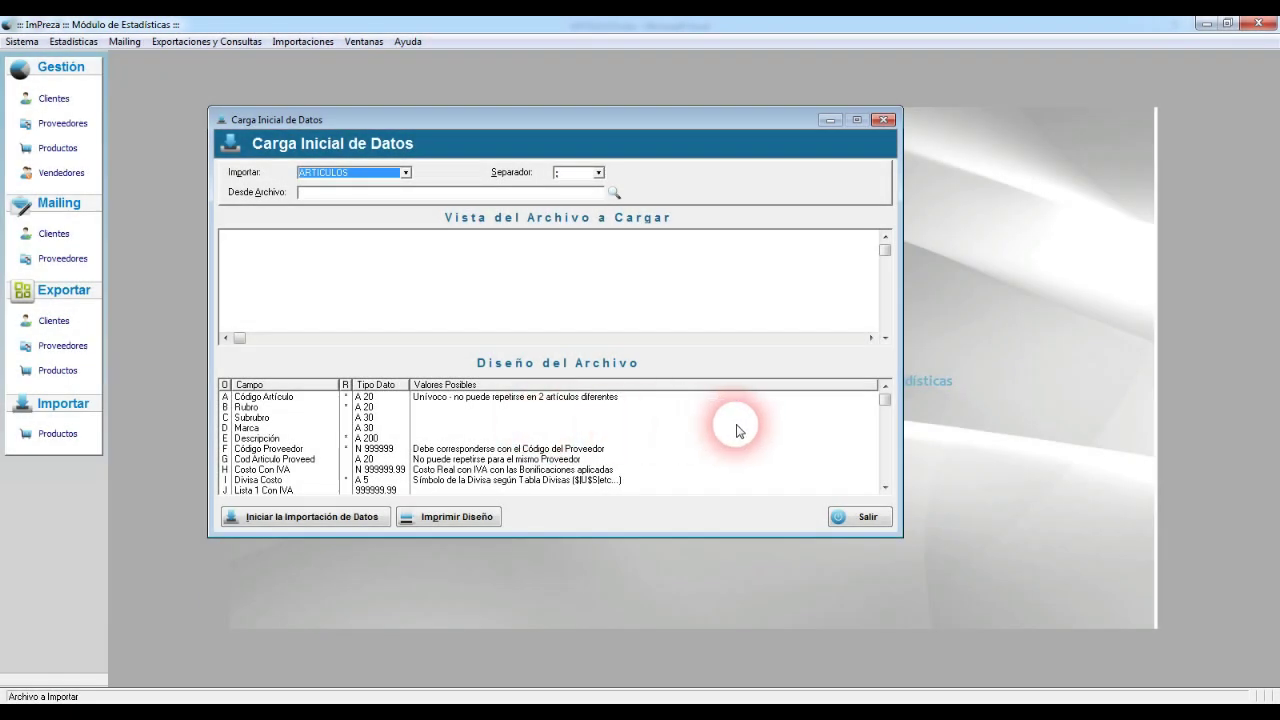
click(476, 525)
click(453, 70)
click(418, 135)
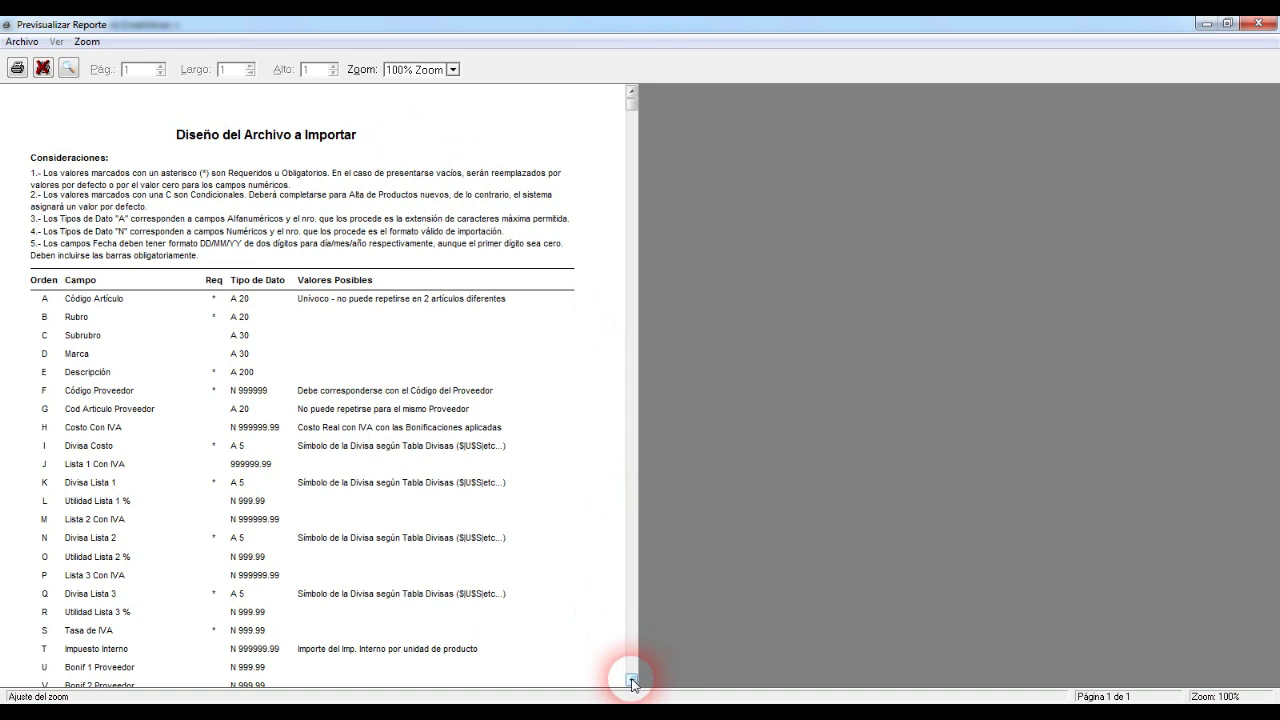
click(631, 683)
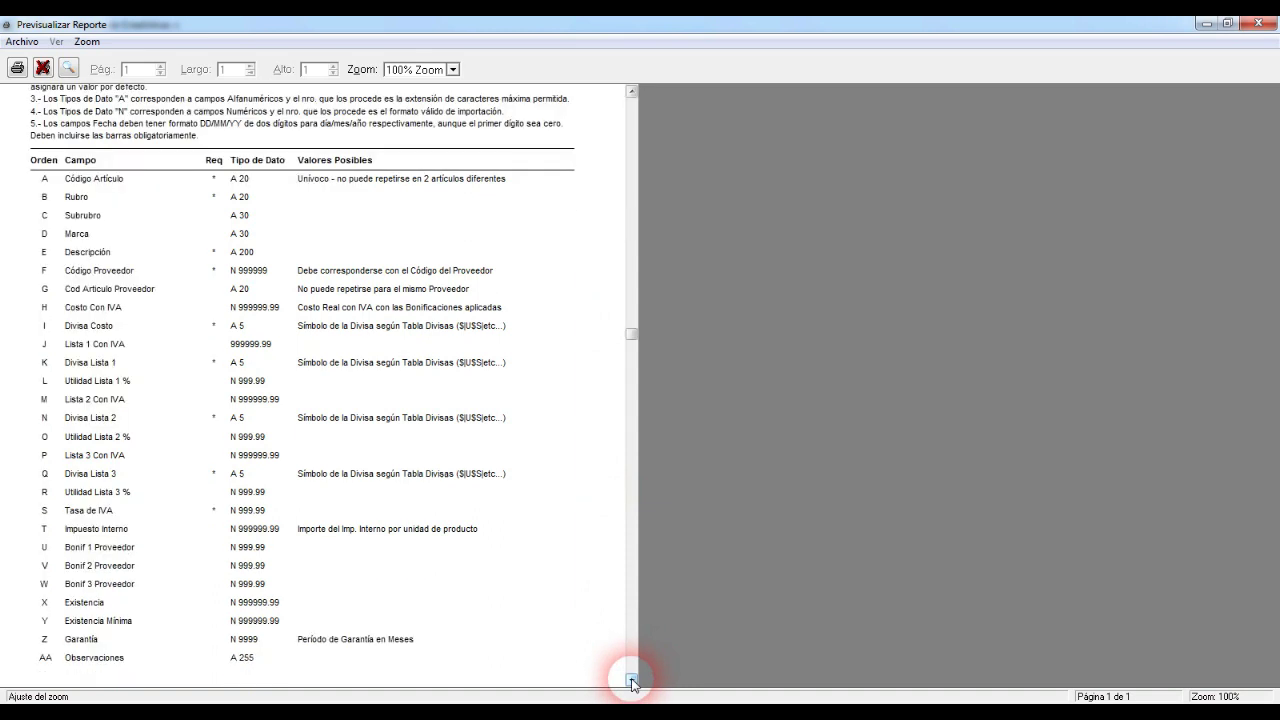
click(631, 683)
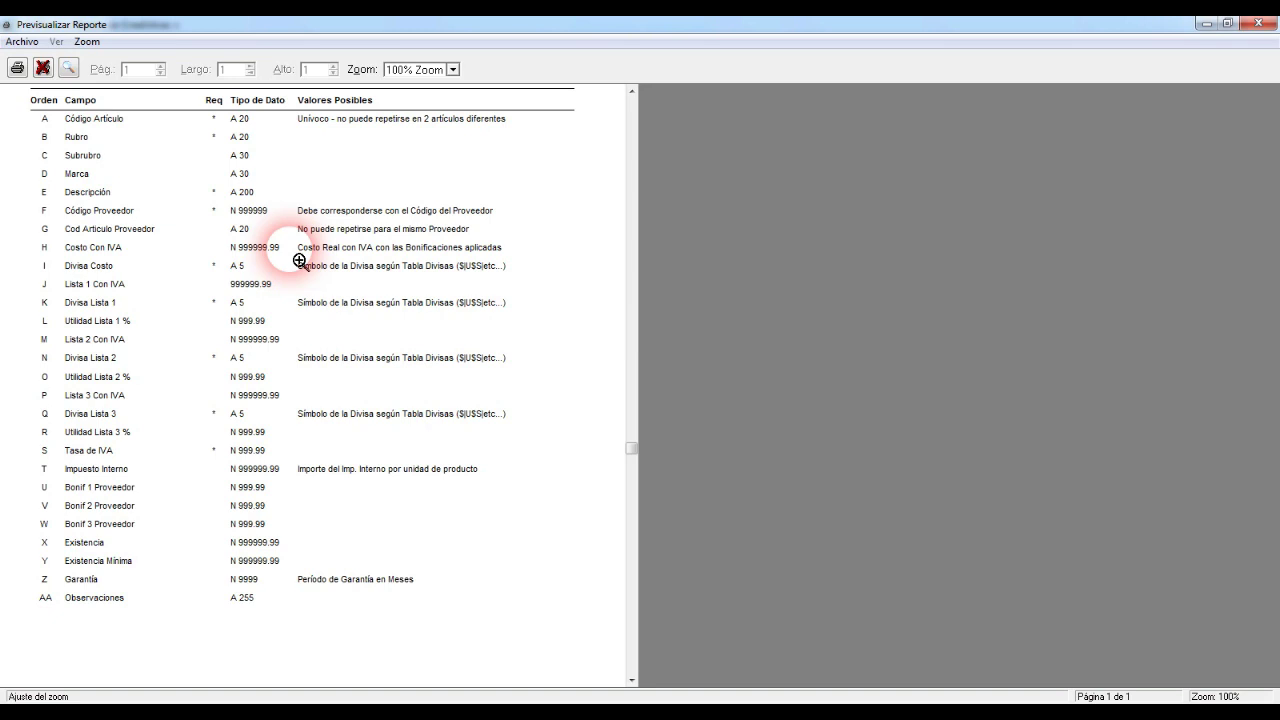
click(42, 68)
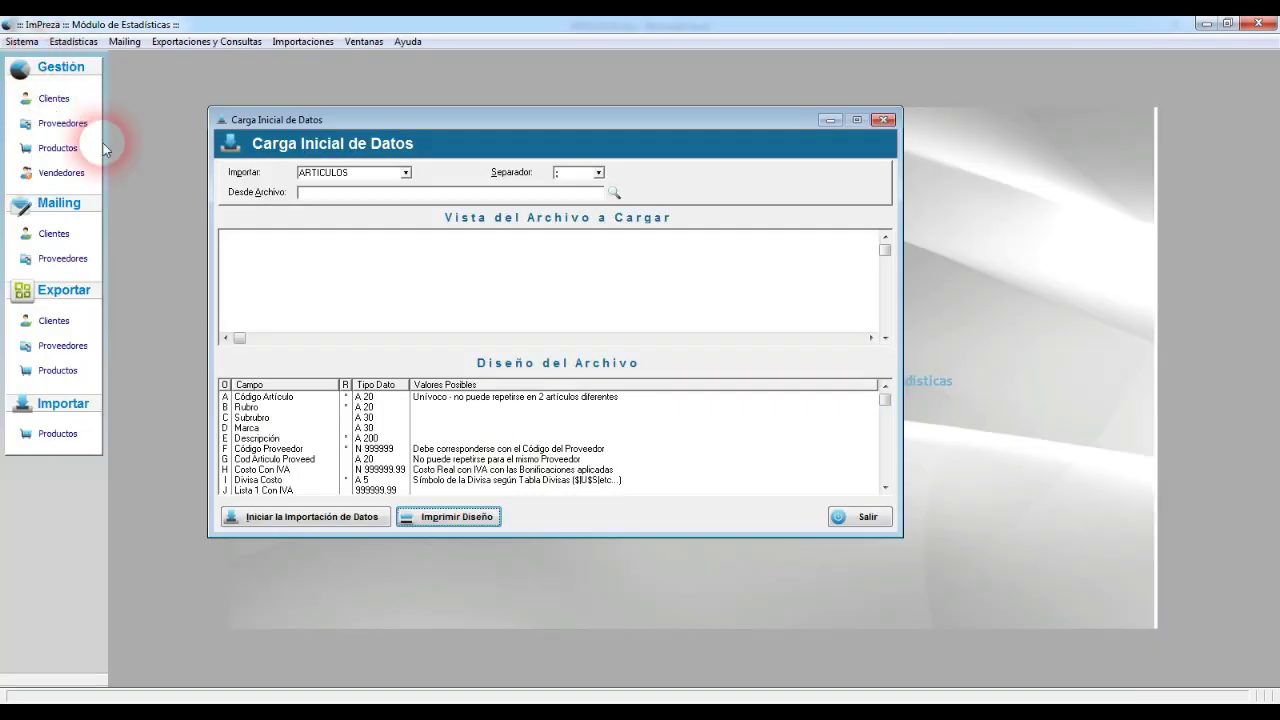
click(280, 397)
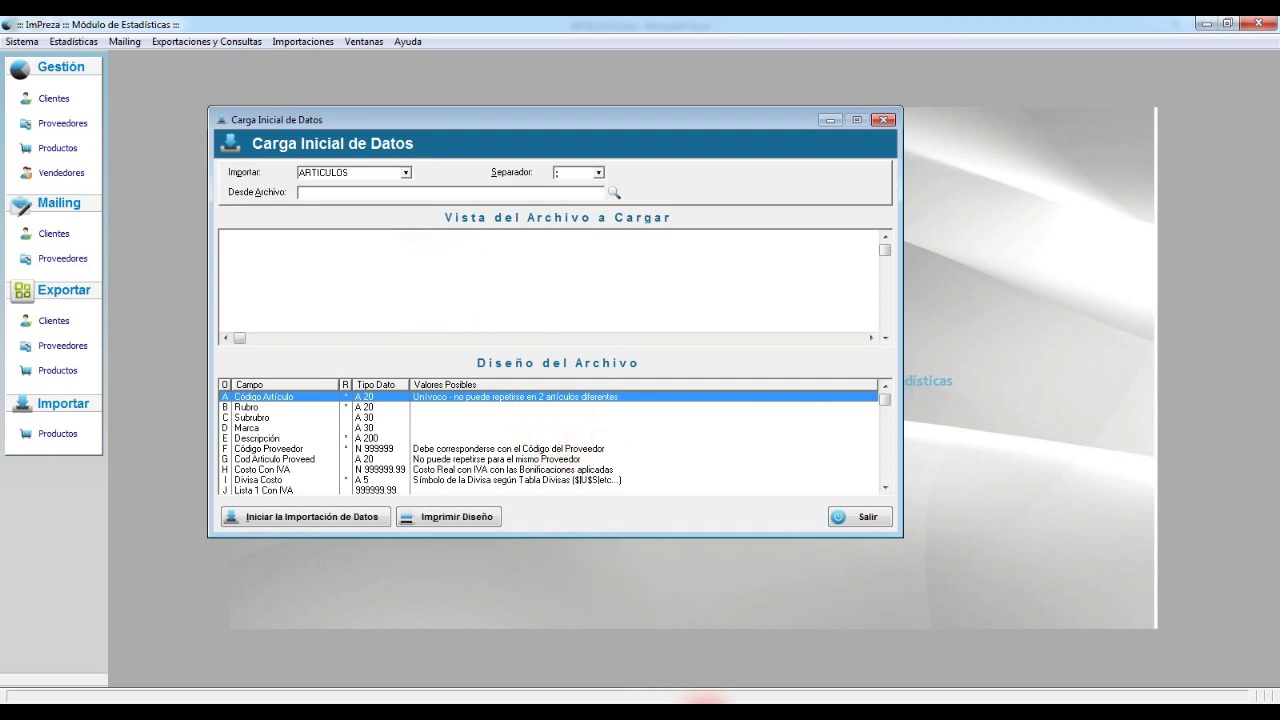
click(722, 706)
click(765, 660)
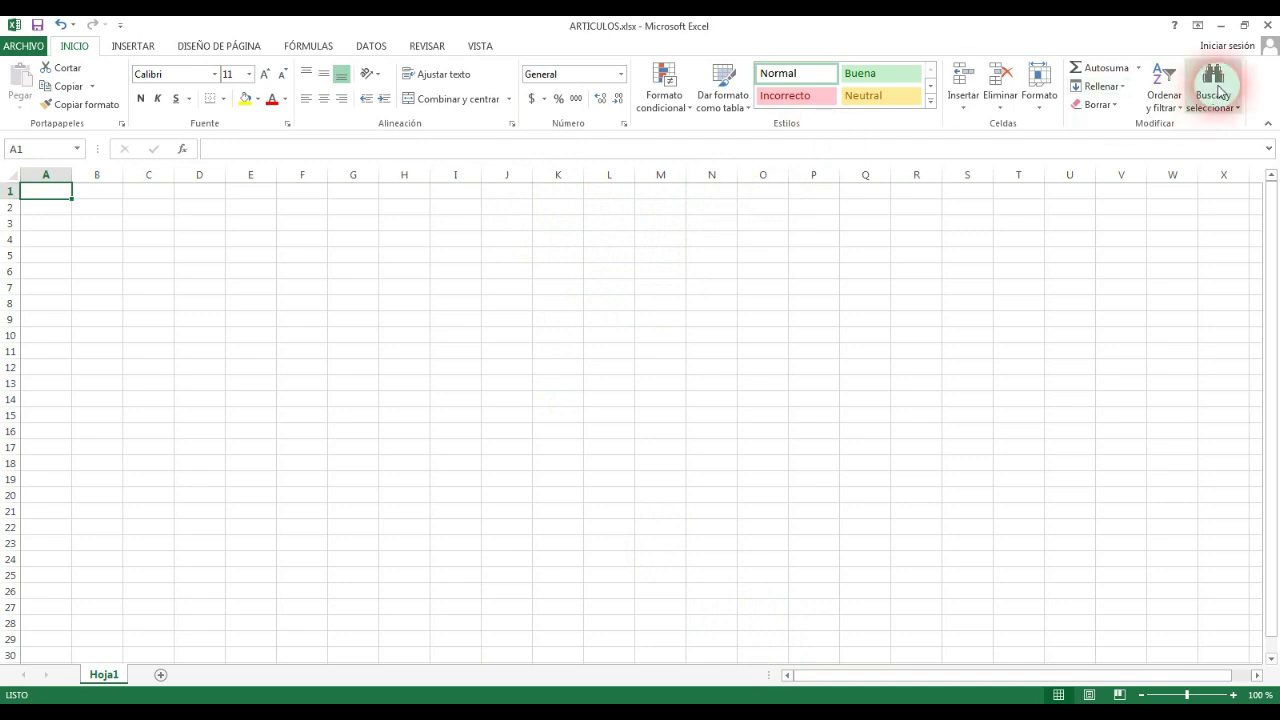
click(1244, 25)
drag(1272, 196, 580, 196)
drag(250, 50, 846, 80)
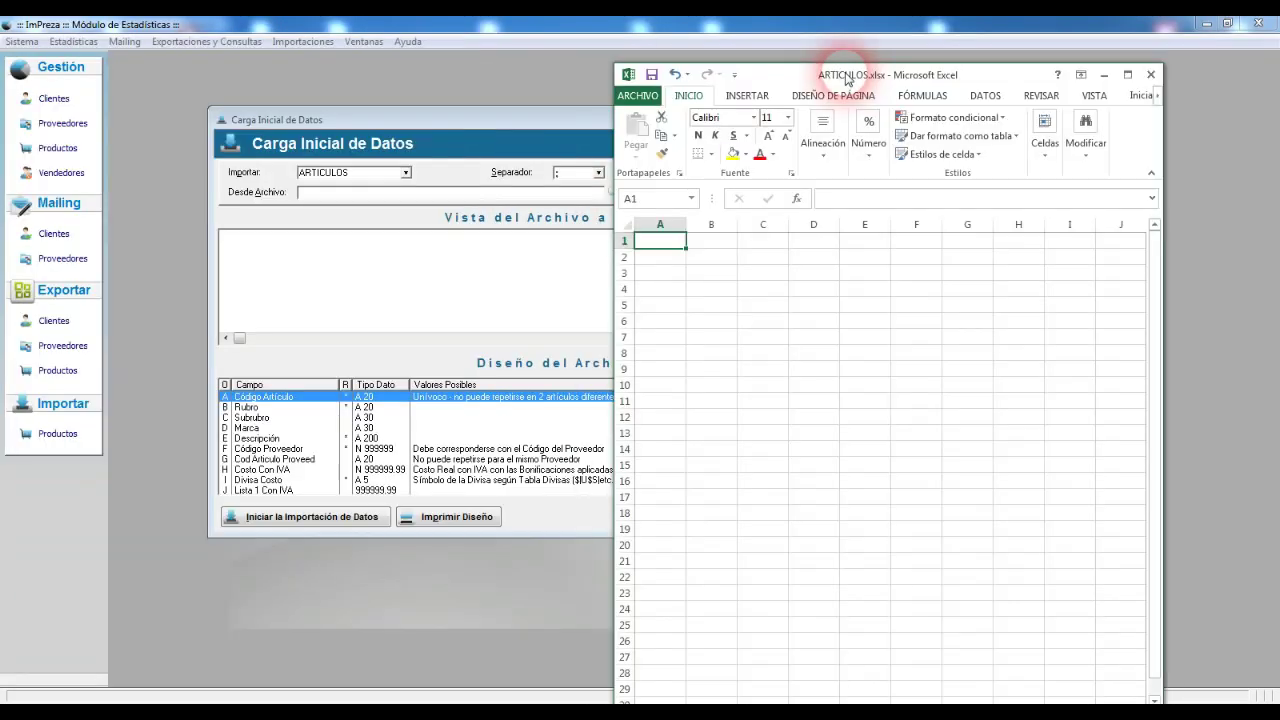
click(668, 242)
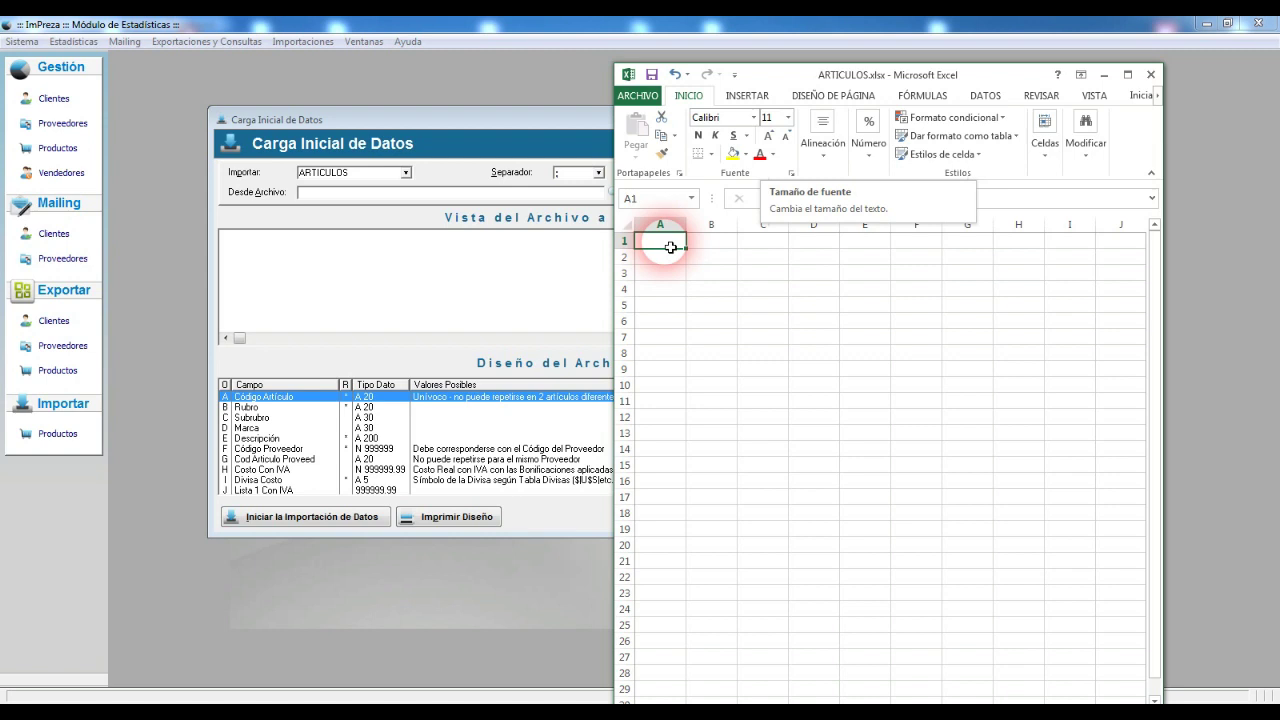
text(7795)
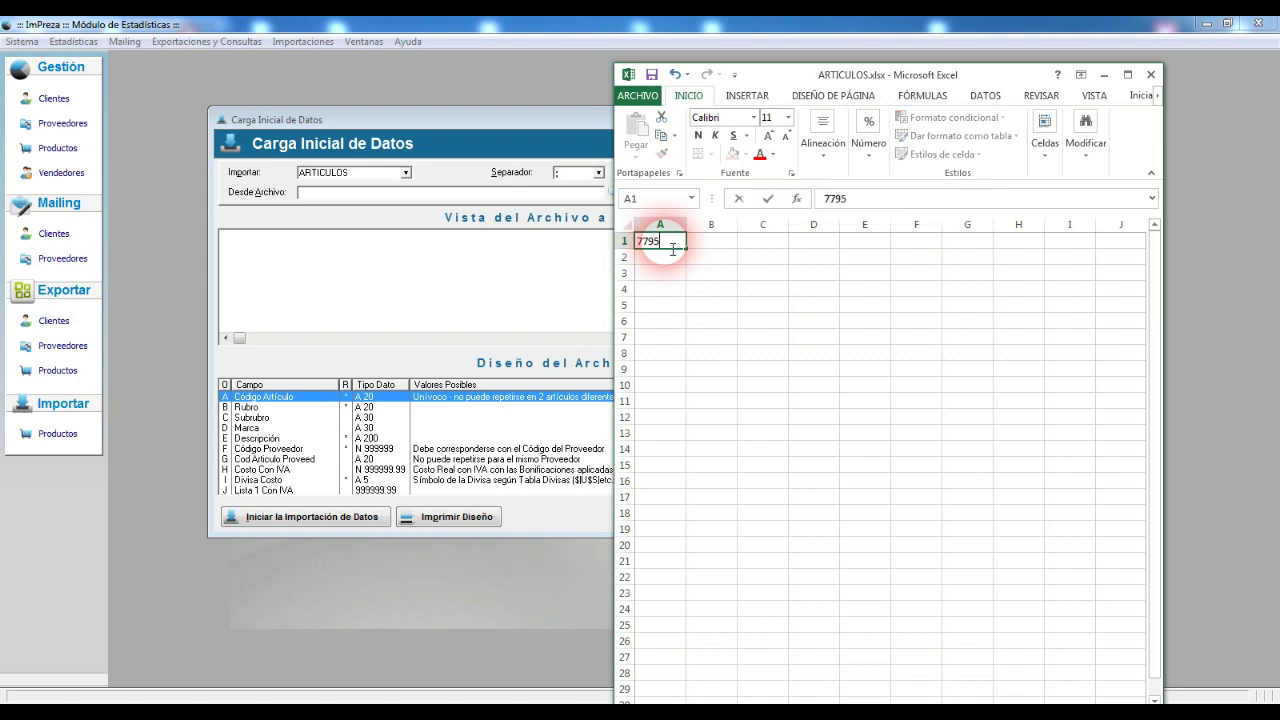
text(895698123)
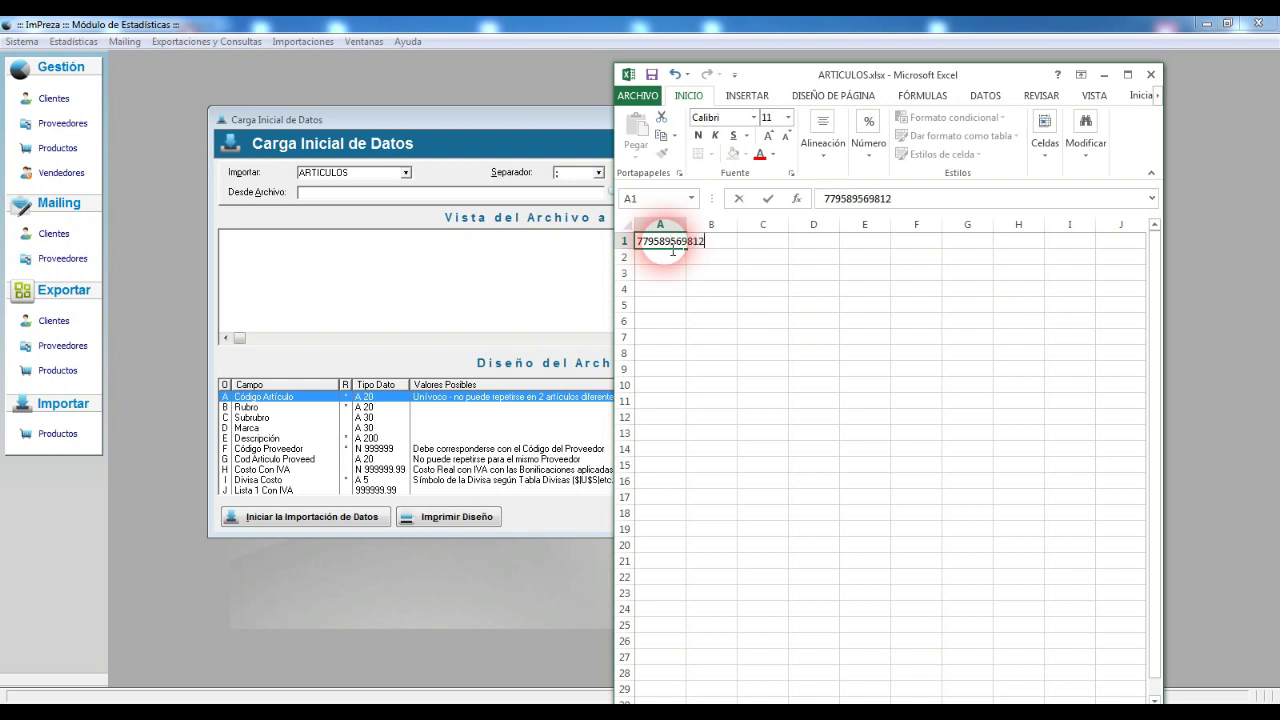
key(Tab)
drag(697, 222, 739, 226)
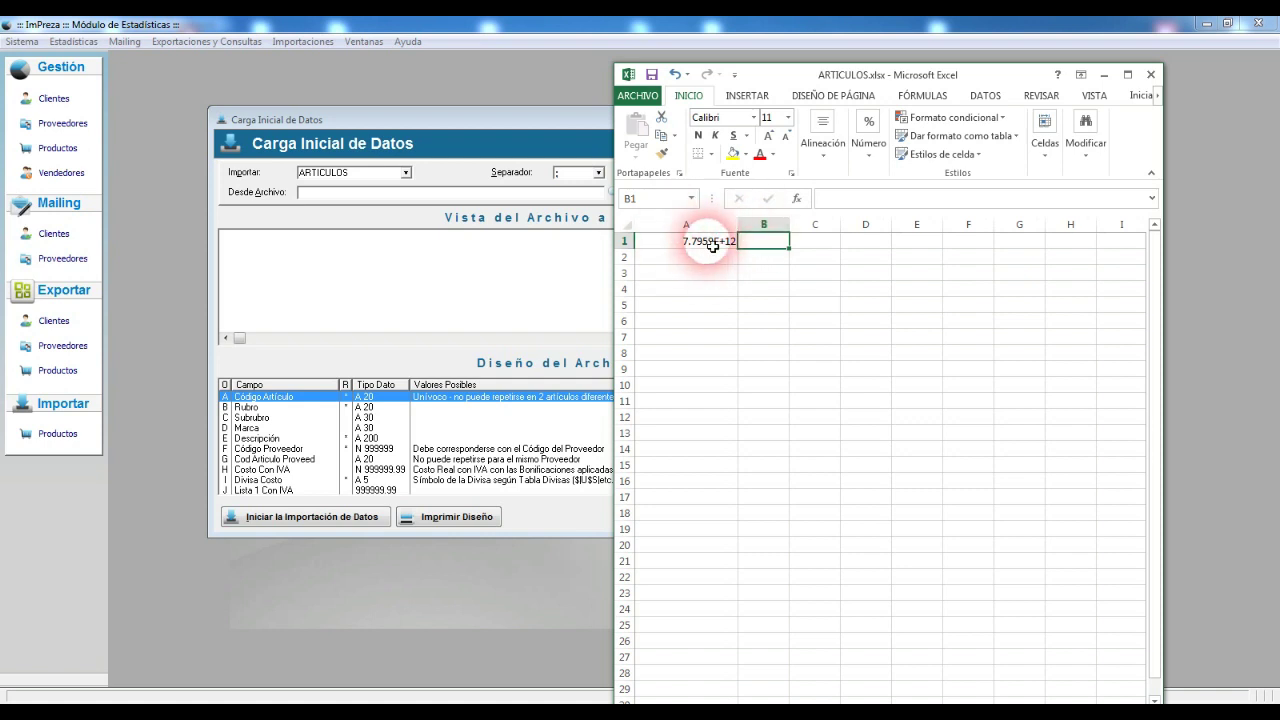
Step: Inspect the product code in A1 without changing it
click(711, 246)
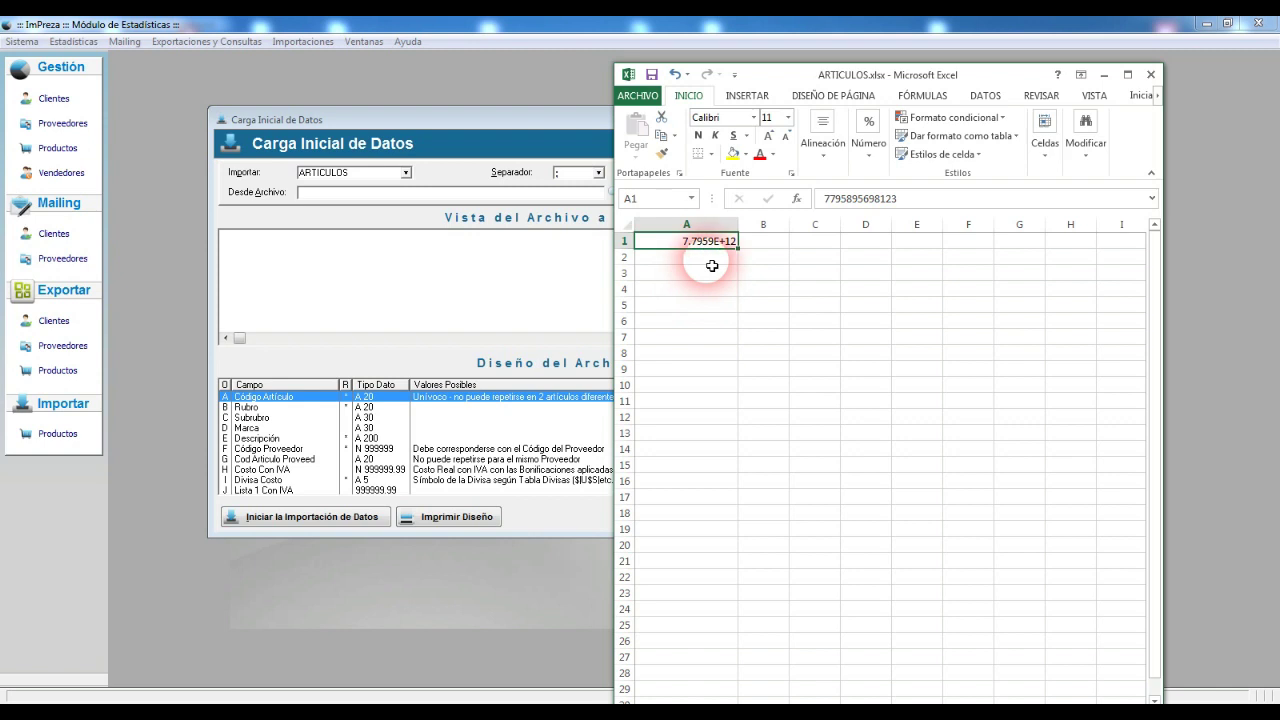
double_click(868, 198)
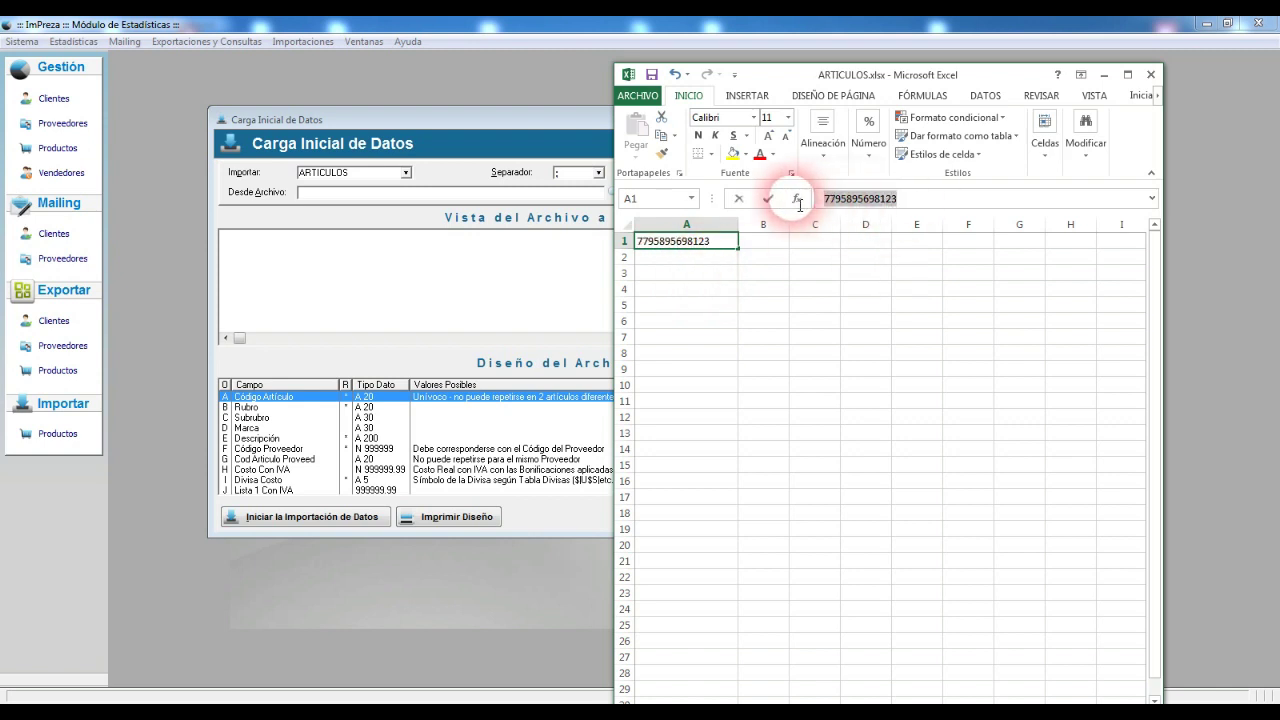
click(773, 244)
click(688, 242)
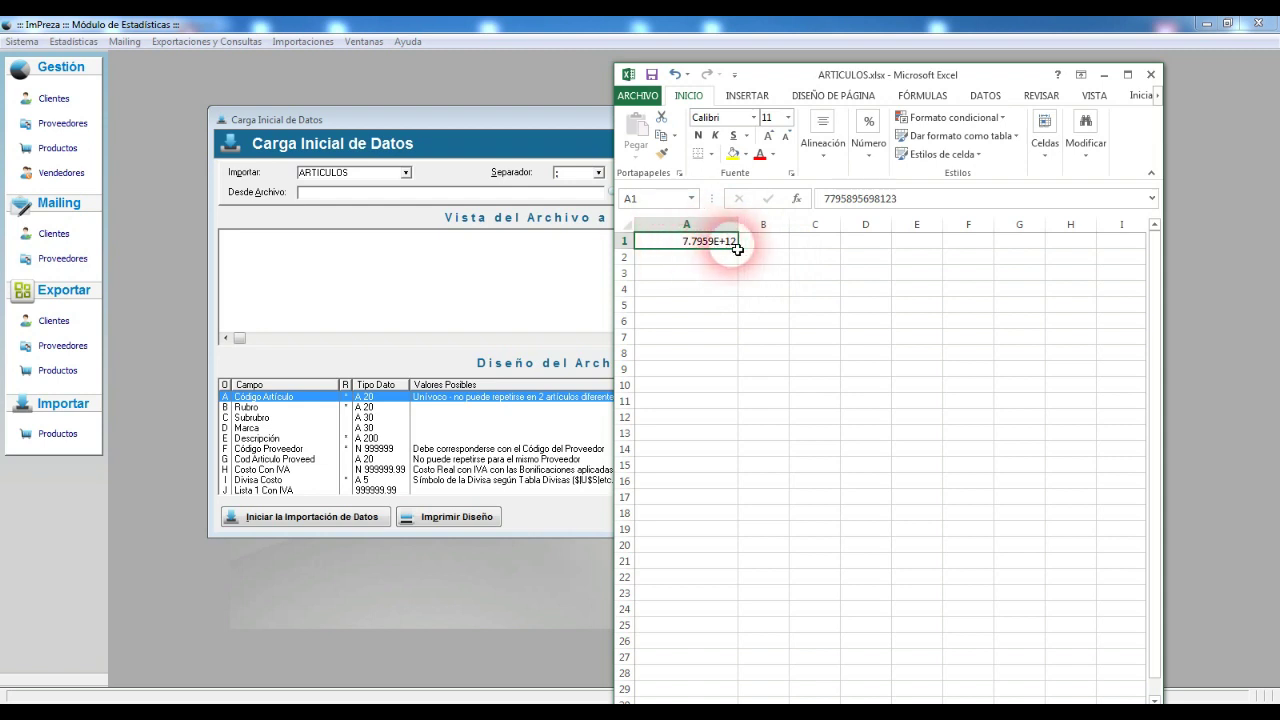
Step: Format column A as Número with 0 decimal places
click(688, 224)
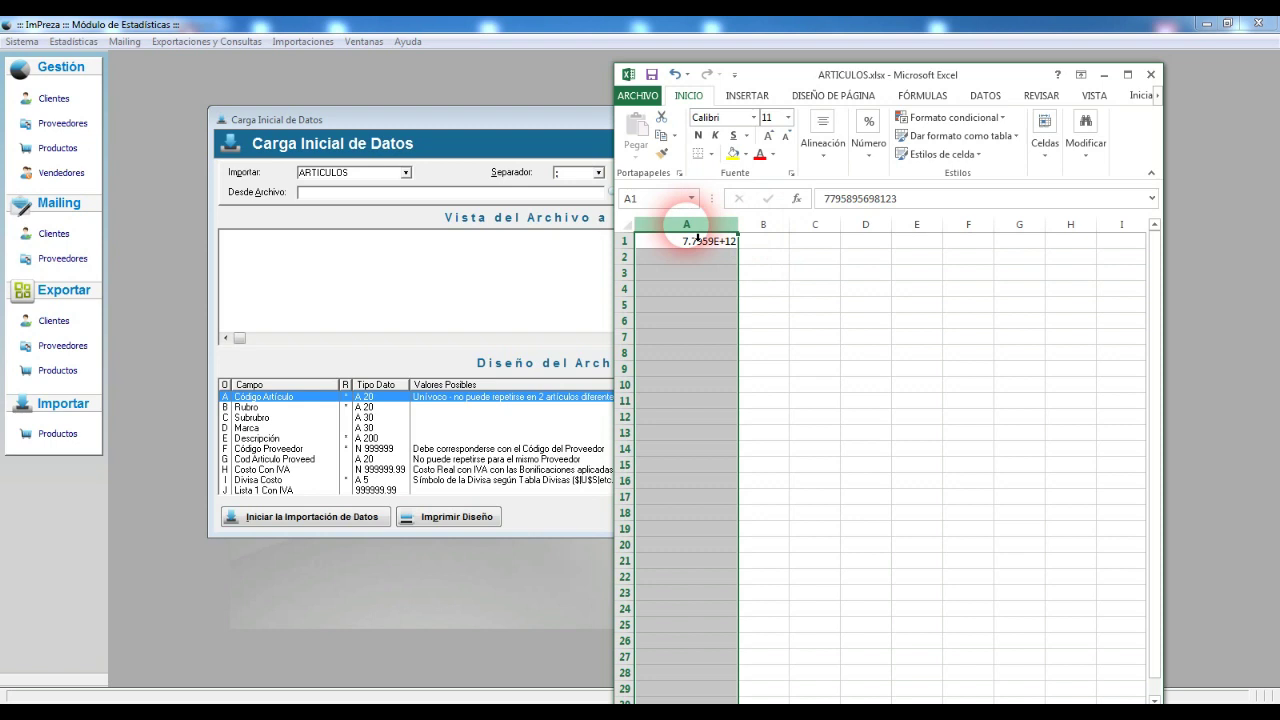
right_click(688, 231)
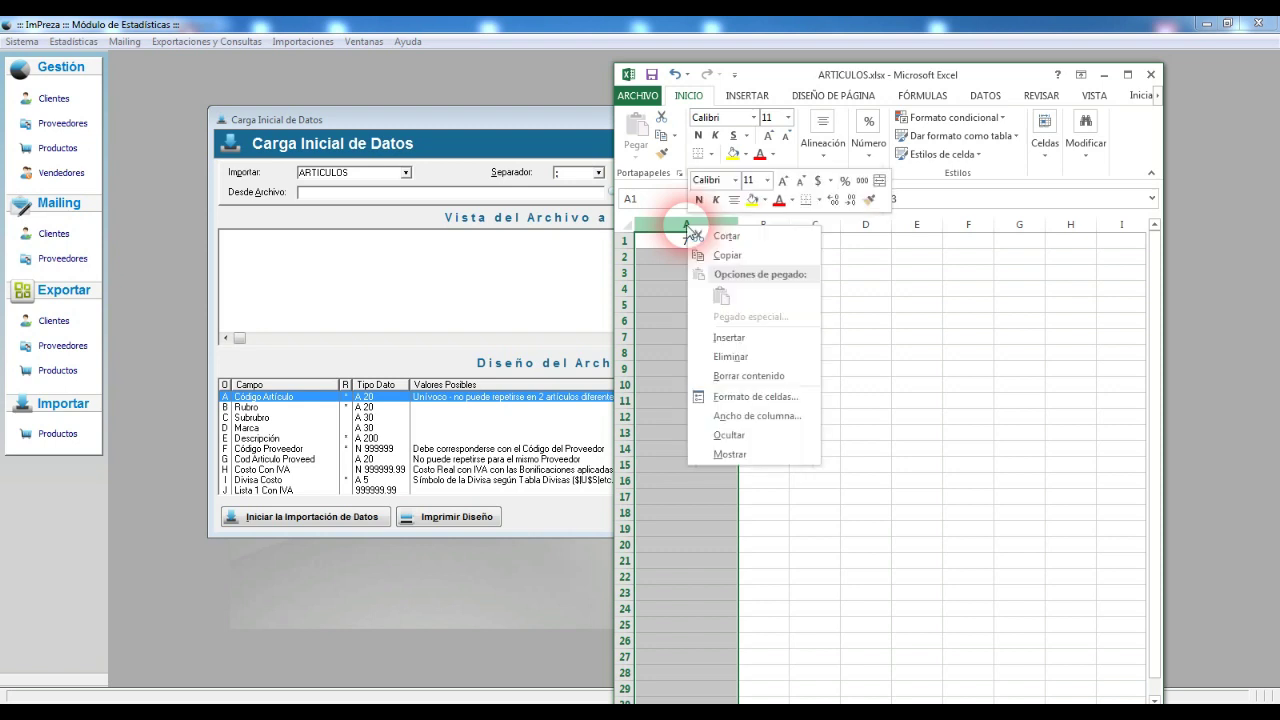
click(790, 398)
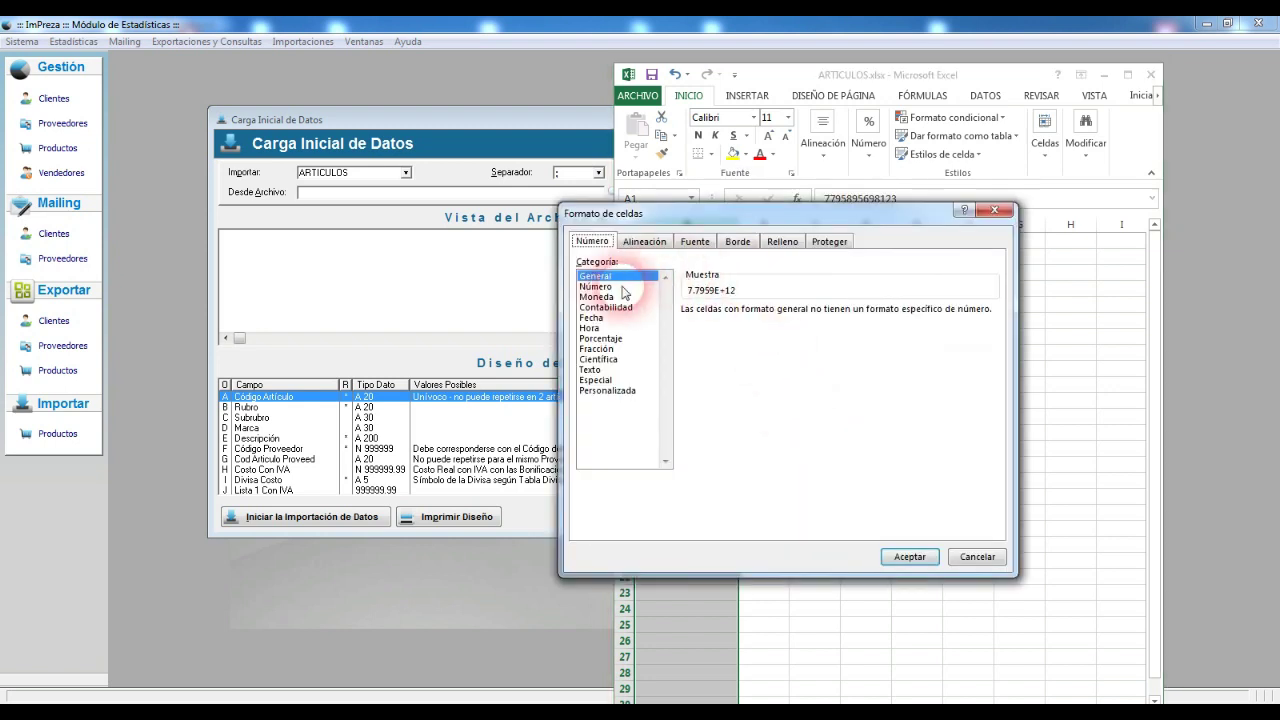
click(612, 288)
double_click(782, 311)
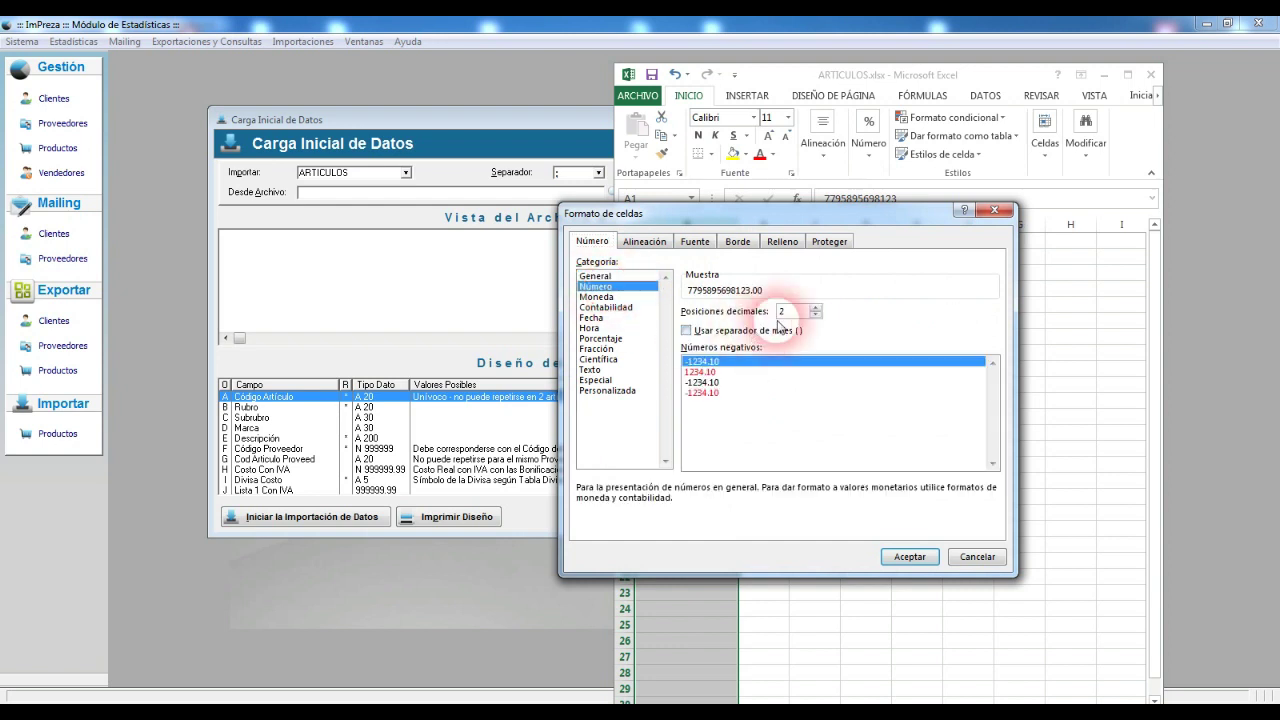
text(0)
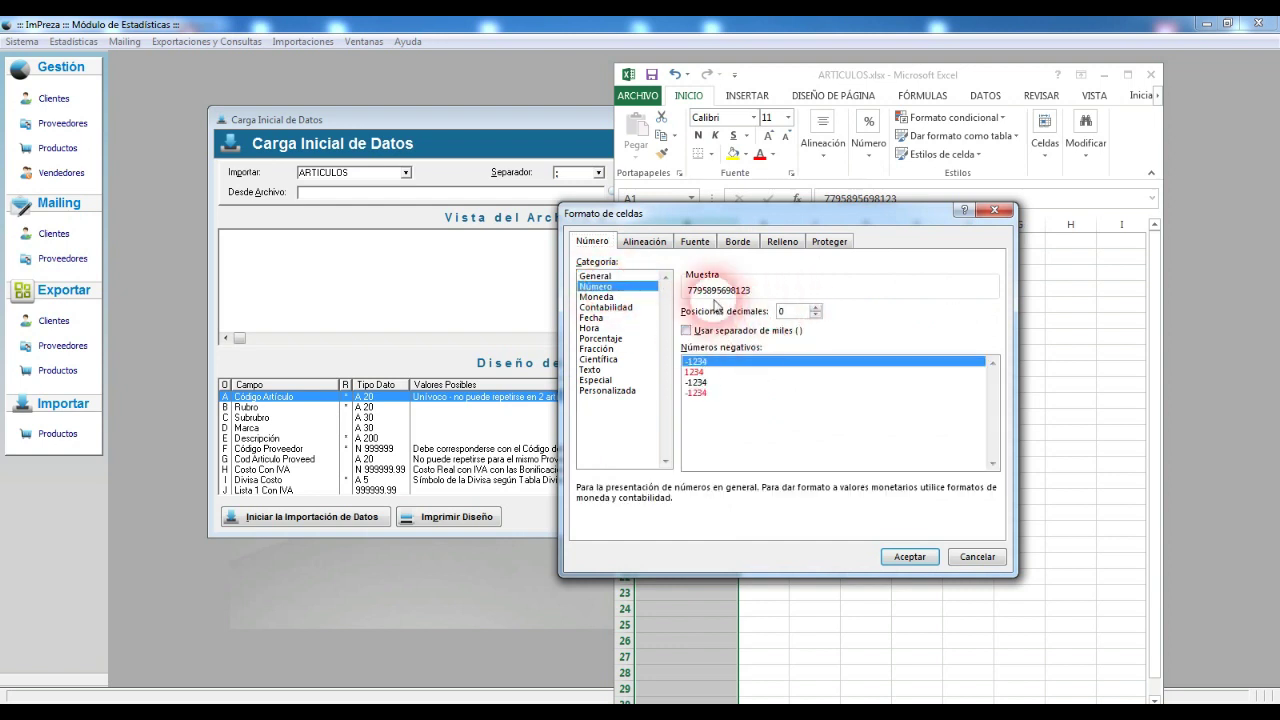
click(909, 556)
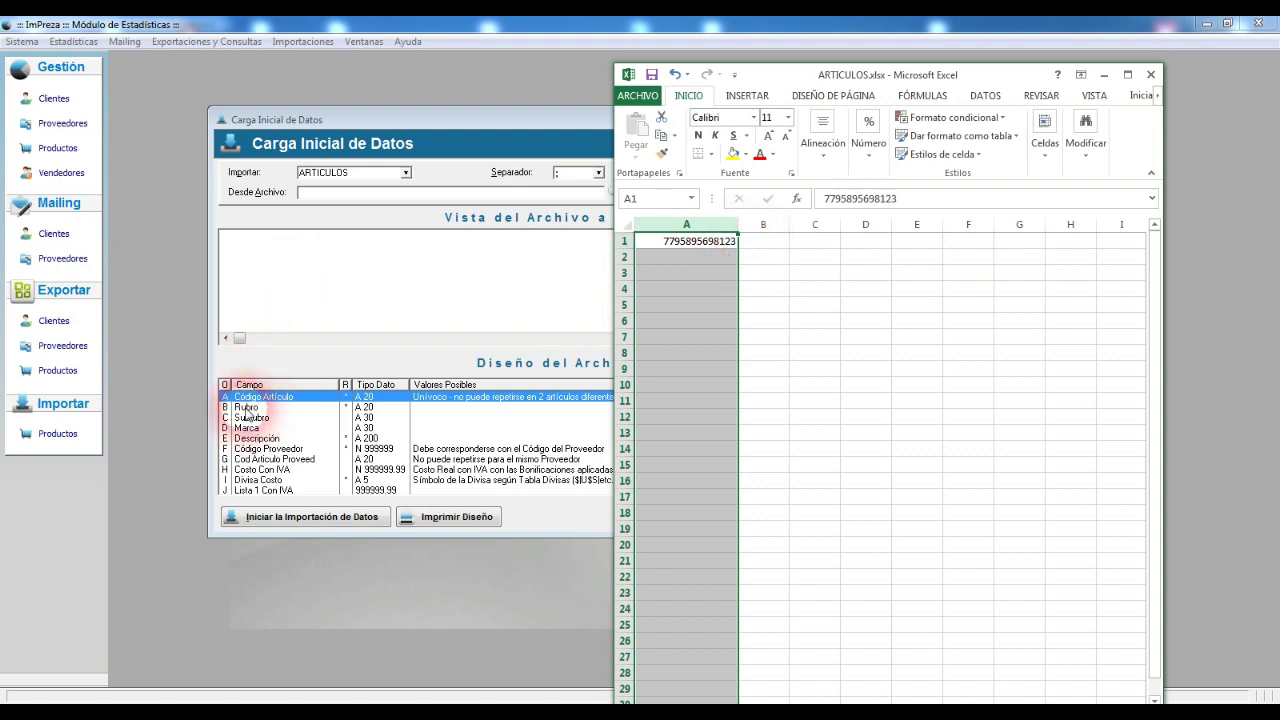
click(770, 244)
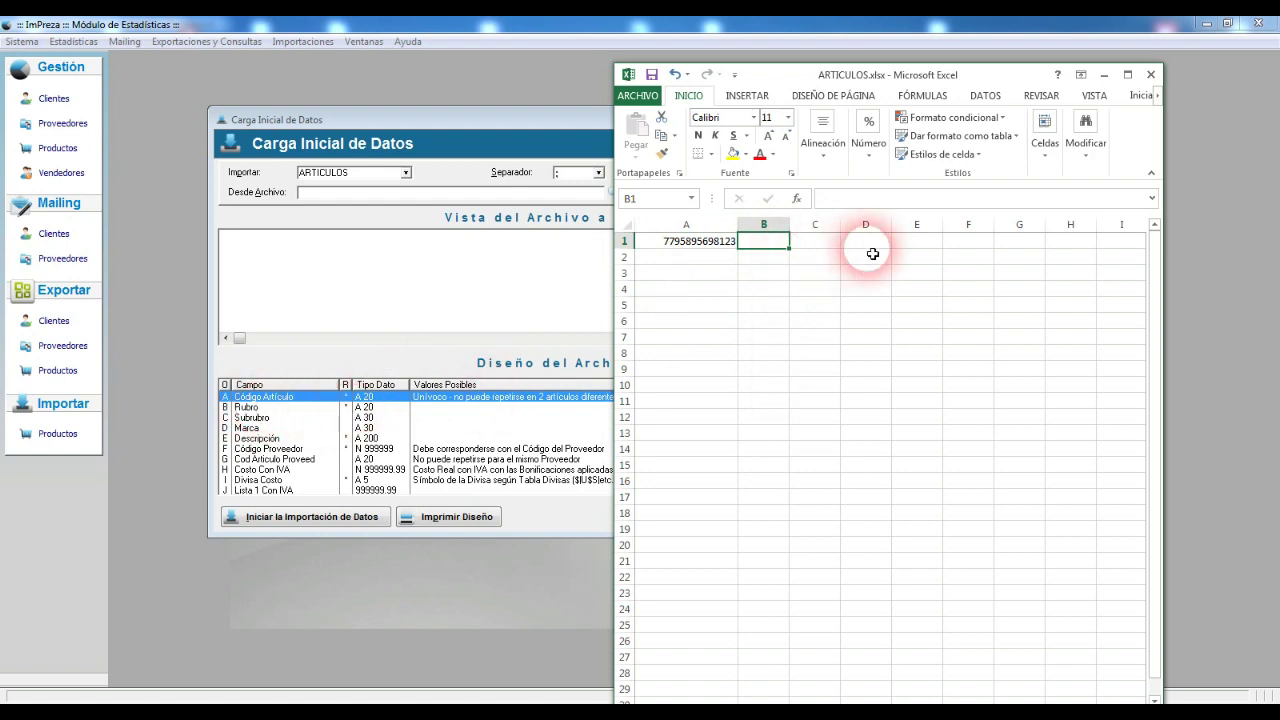
Step: Enter ALMACEN in B1 and widen column B
text(ALMACEN)
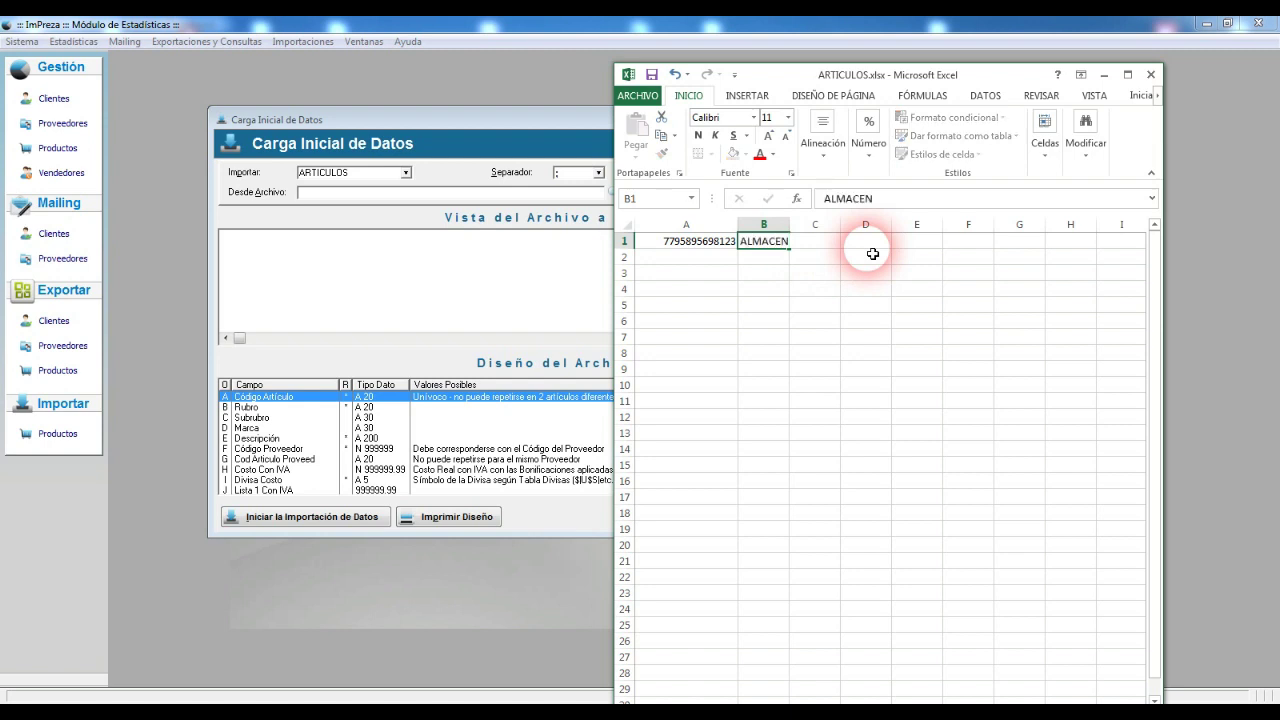
key(Tab)
drag(791, 225, 806, 232)
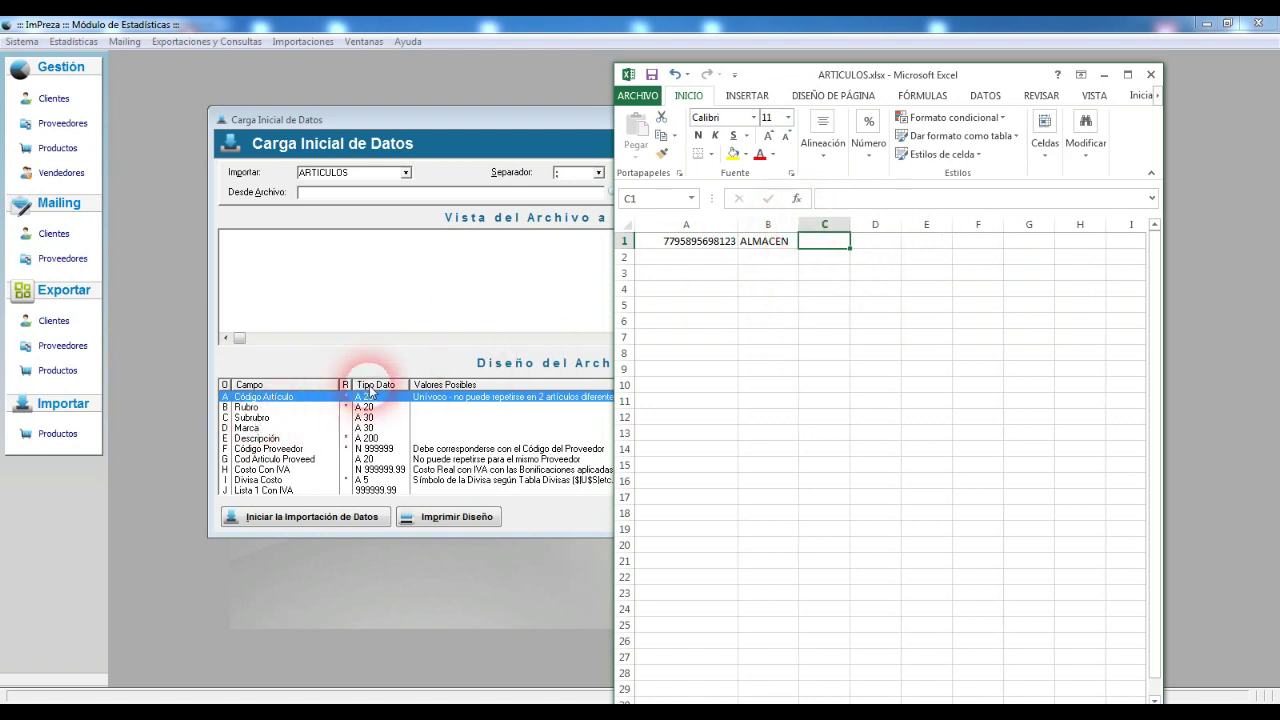
Step: Enter ACEITE DE GIRASOL COCINERO 1.5 LITROS in E1 and autofit column E
click(883, 244)
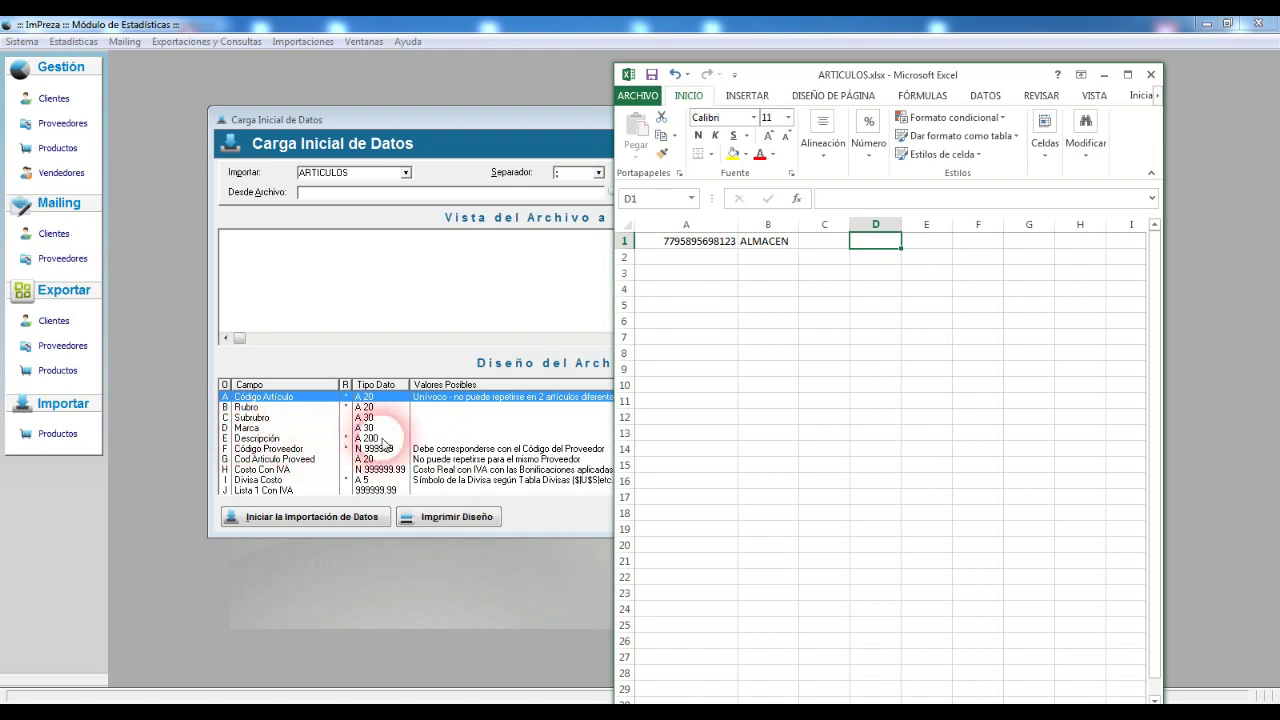
click(929, 243)
text(ACEIE)
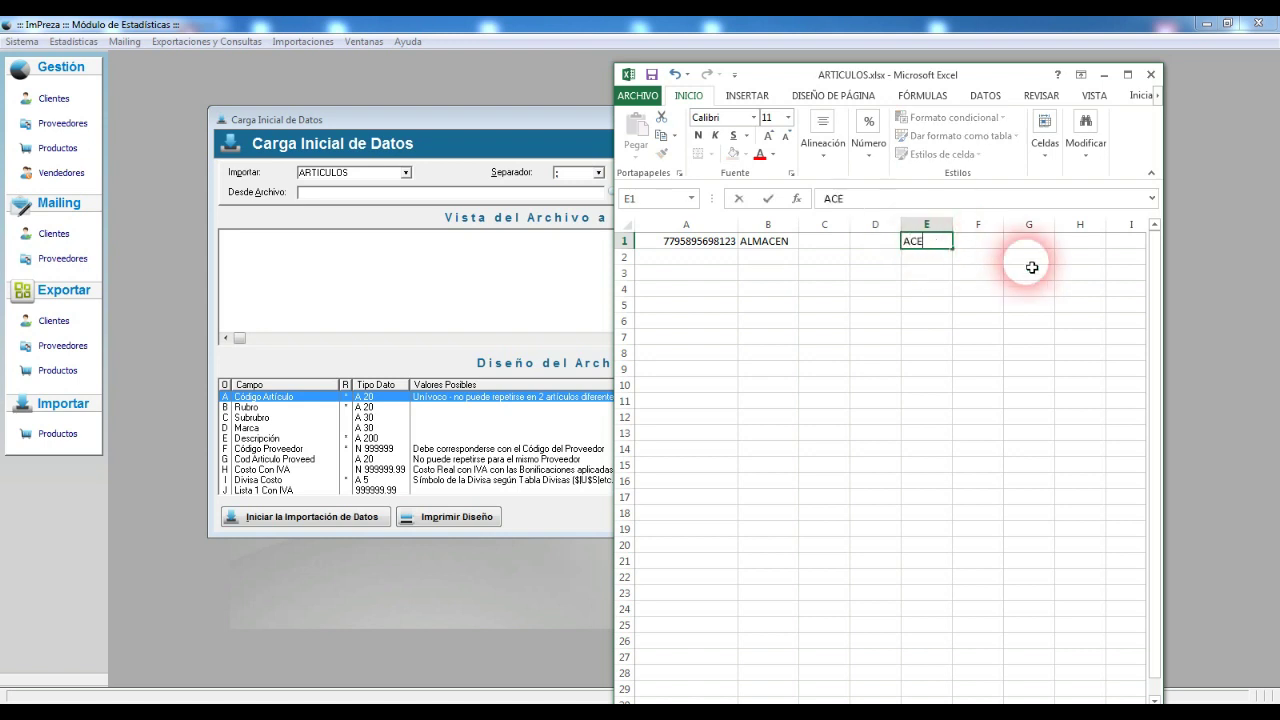
key(BackSpace)
text(TE DE GIRASOL COCINERO 1.5 LITROS)
key(Tab)
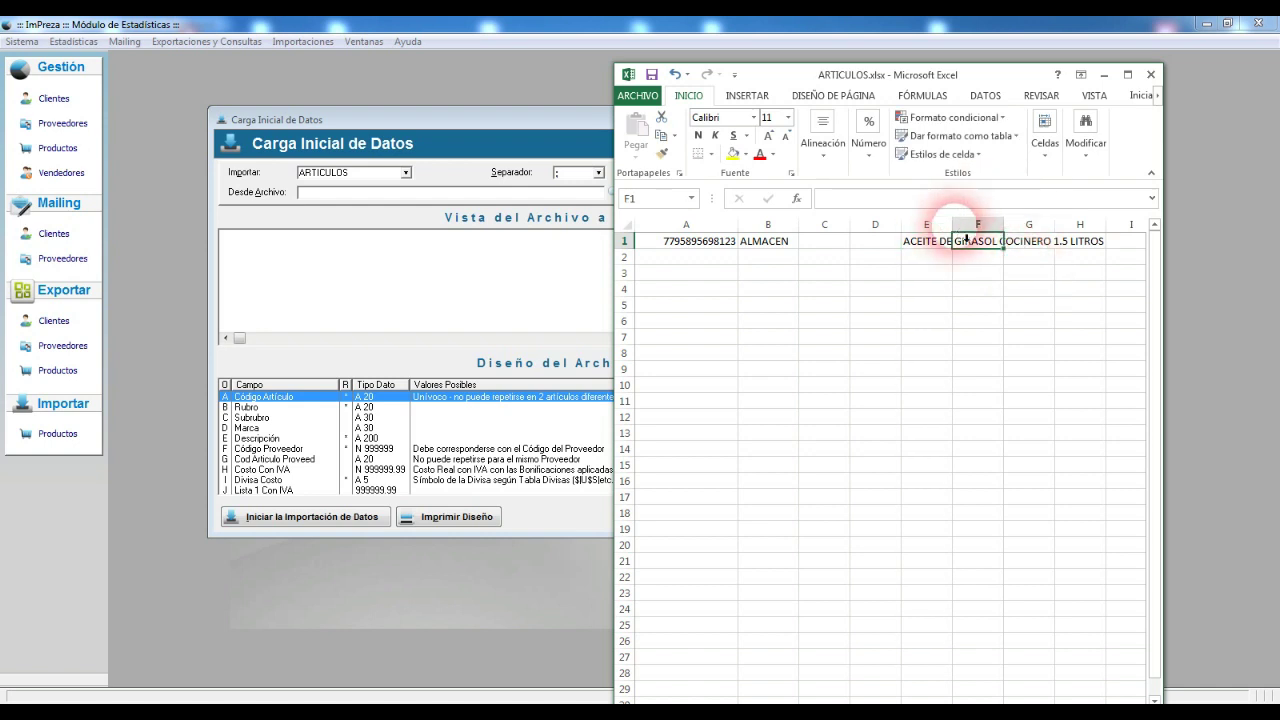
double_click(952, 223)
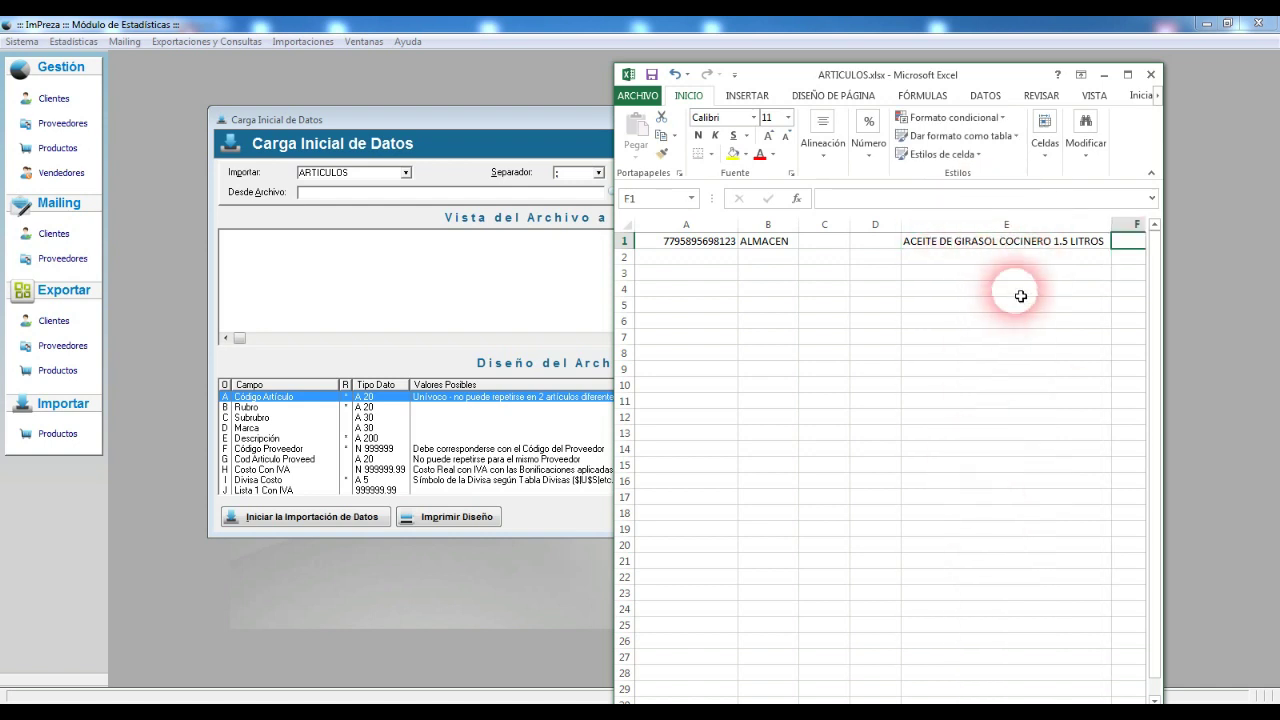
drag(1163, 317, 1196, 311)
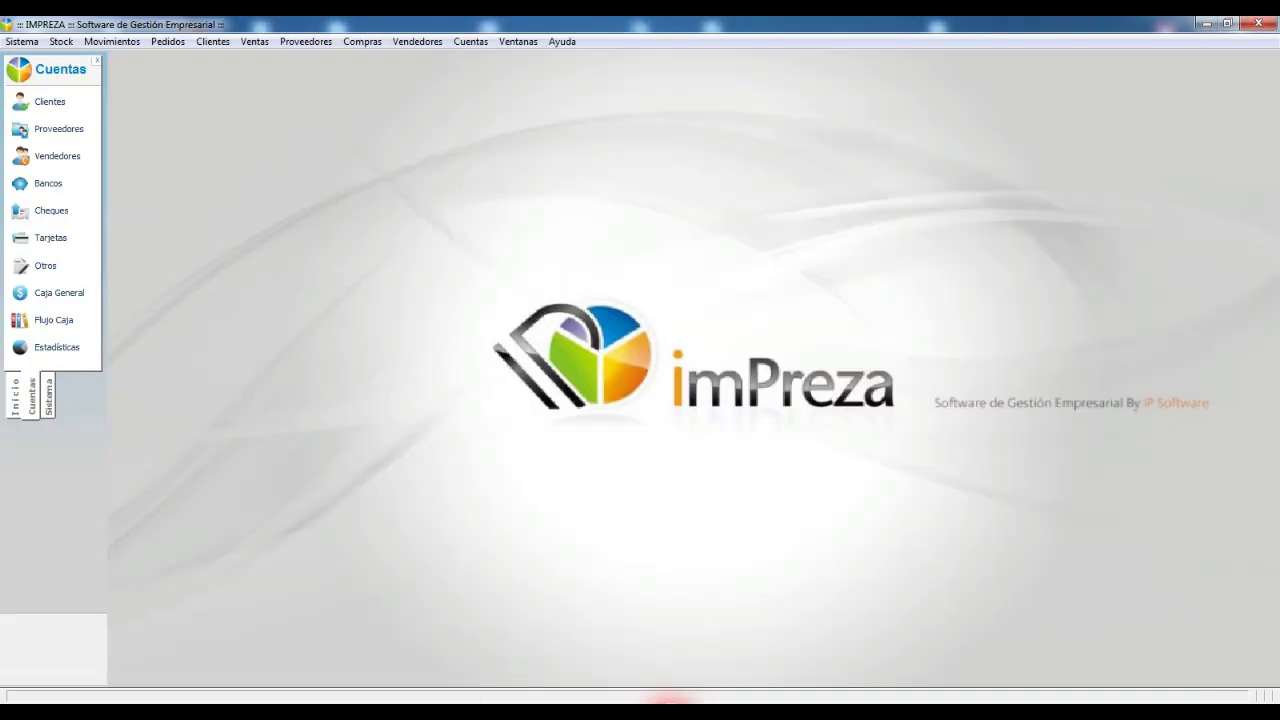
Step: In the supplier directory, start a new supplier 1 named PROVEEDORES VARIOS
click(15, 396)
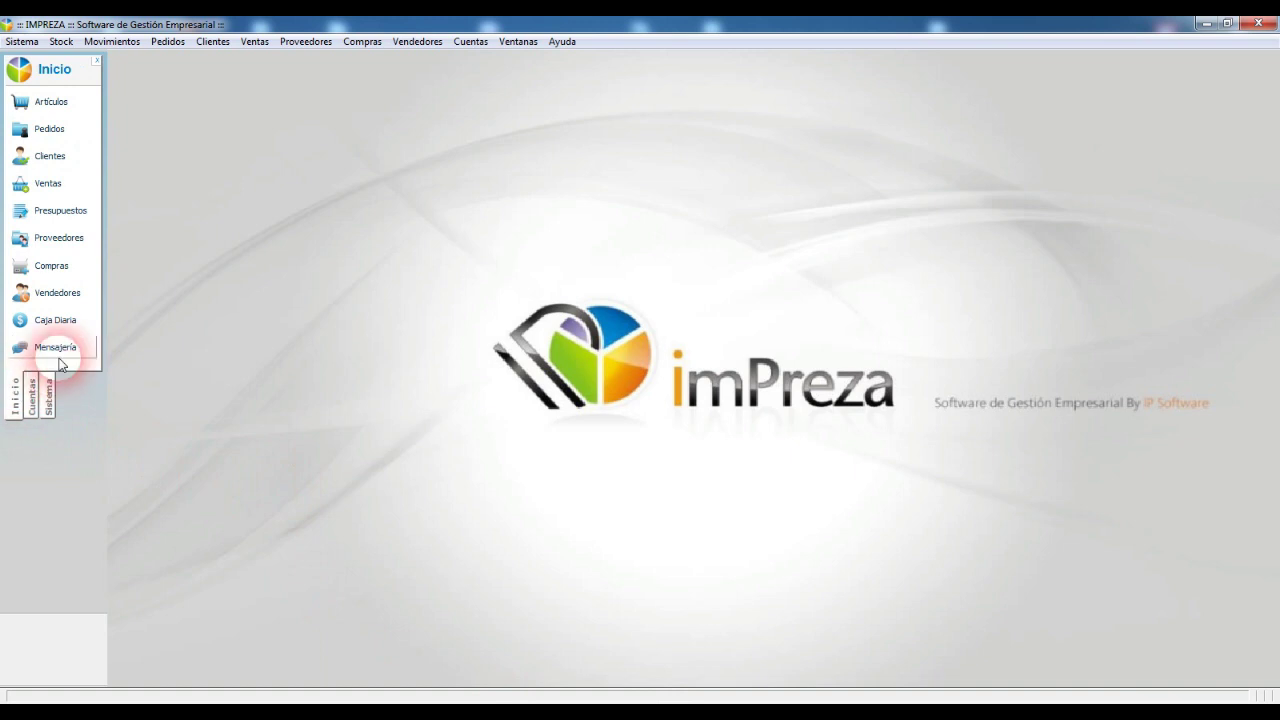
click(50, 239)
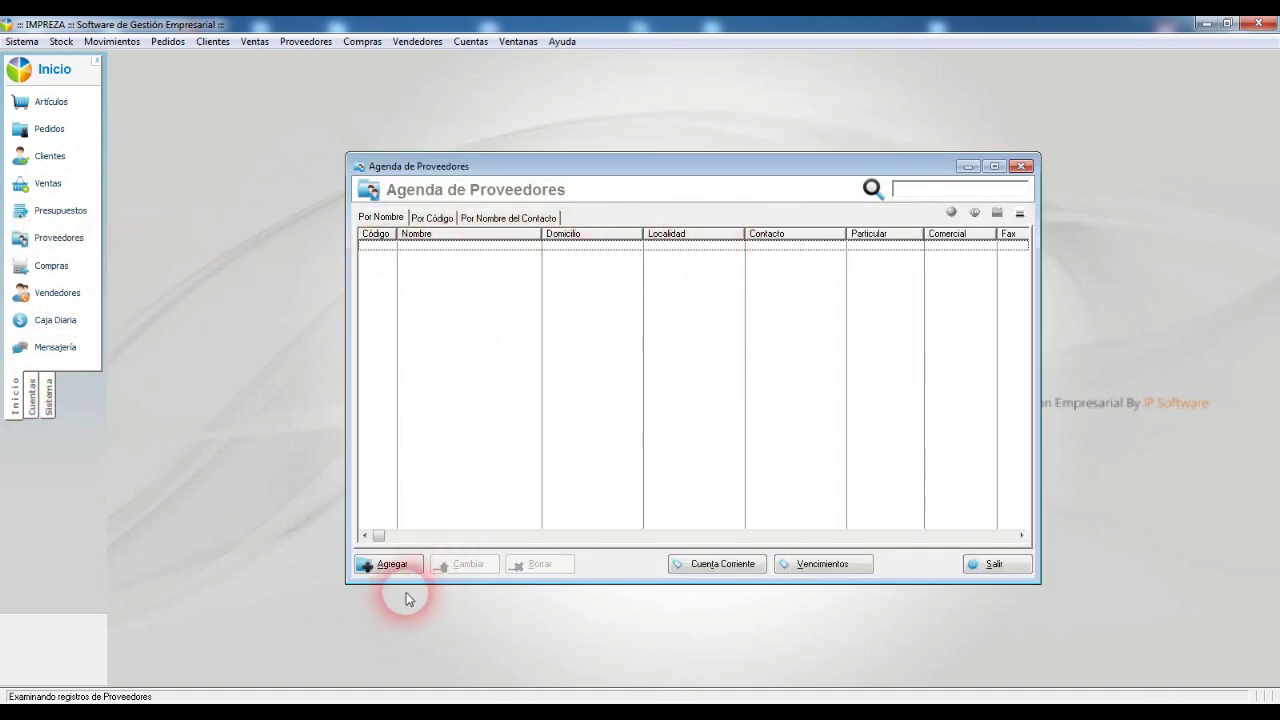
click(392, 566)
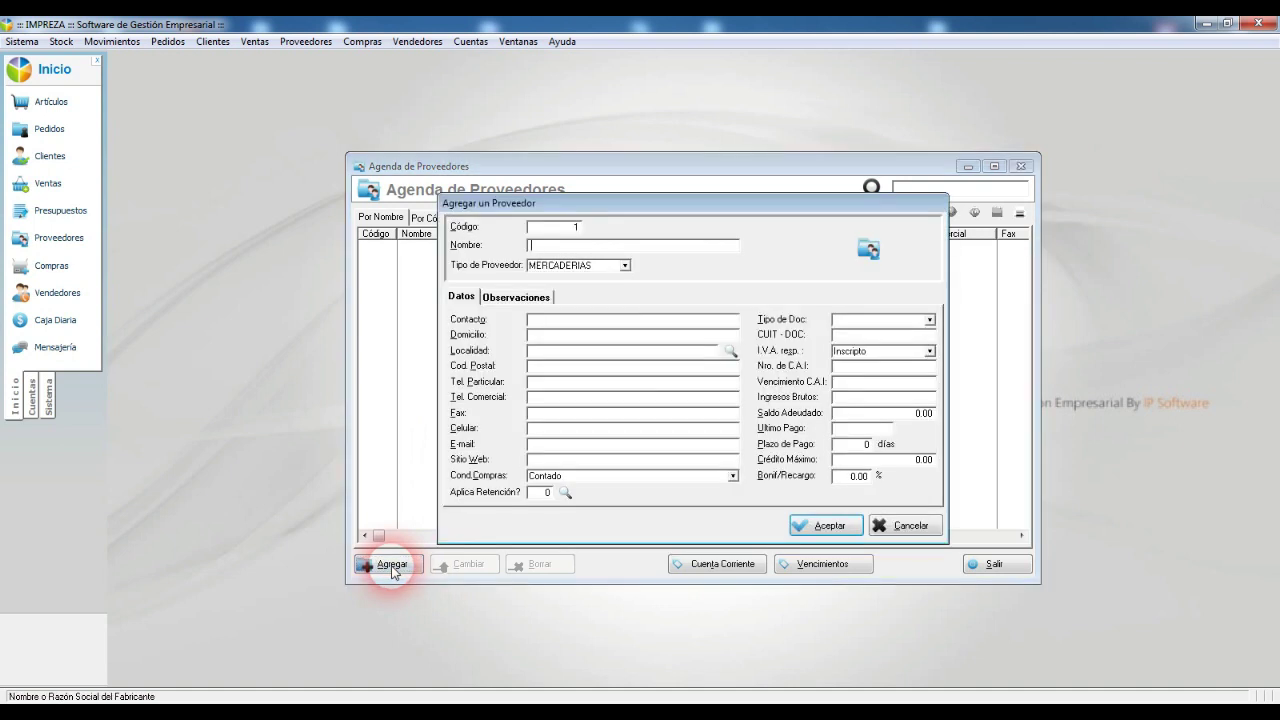
click(545, 228)
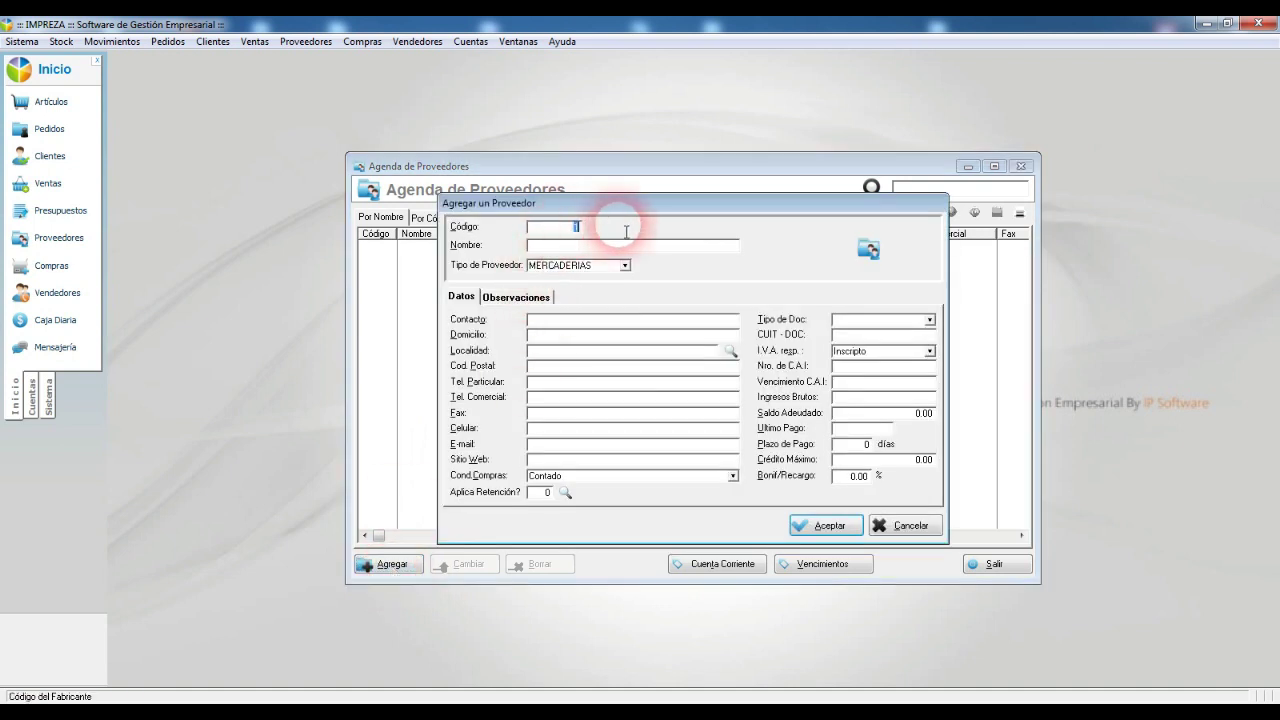
click(614, 243)
click(565, 232)
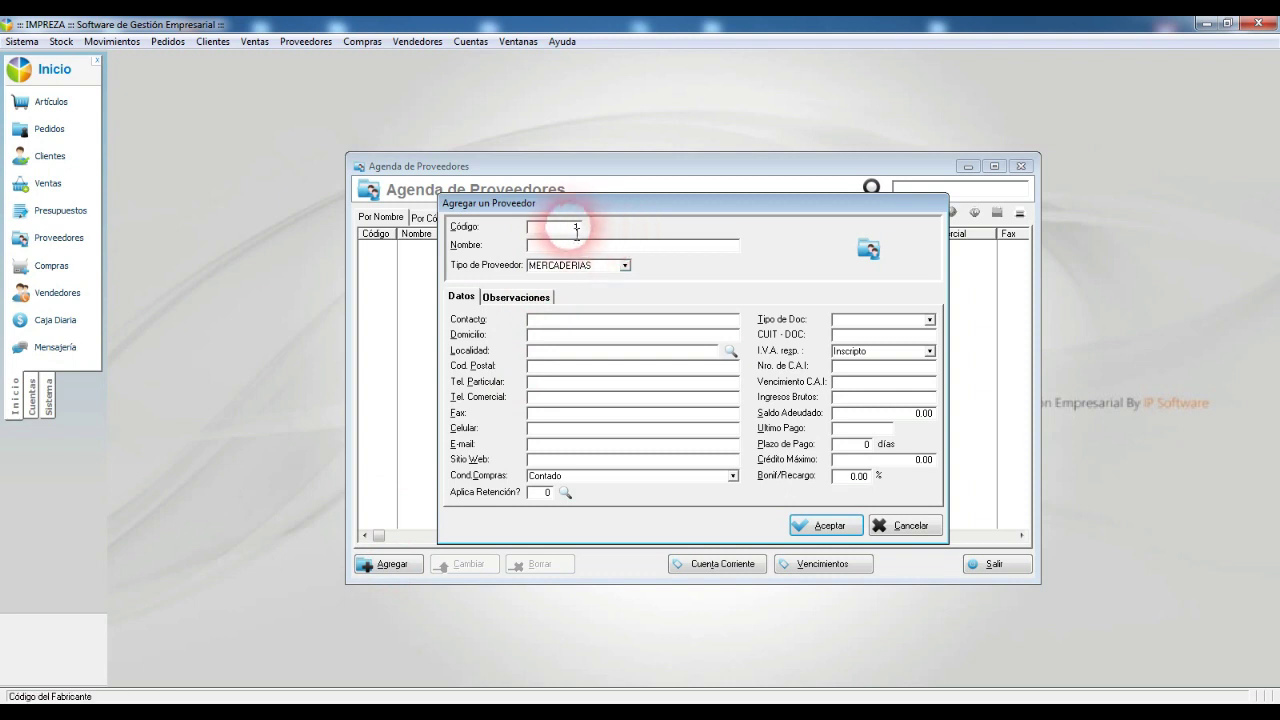
drag(565, 234, 602, 232)
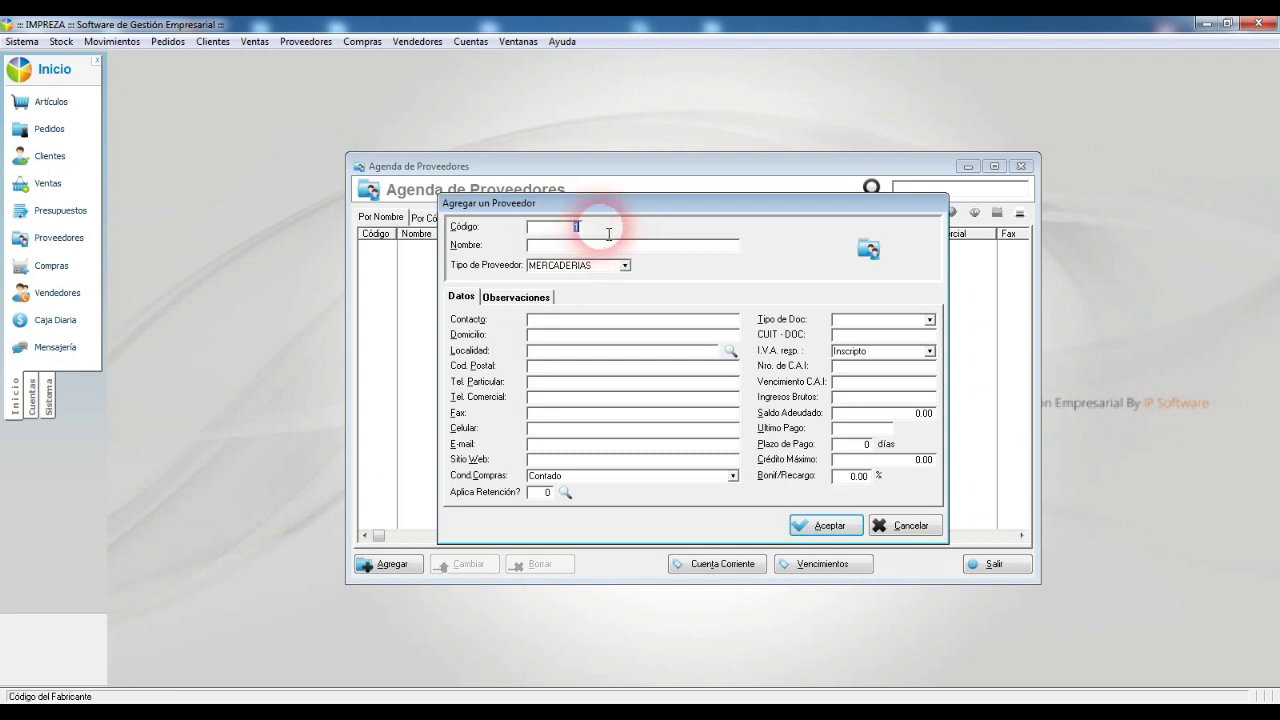
click(585, 247)
text(PROVEEDORES)
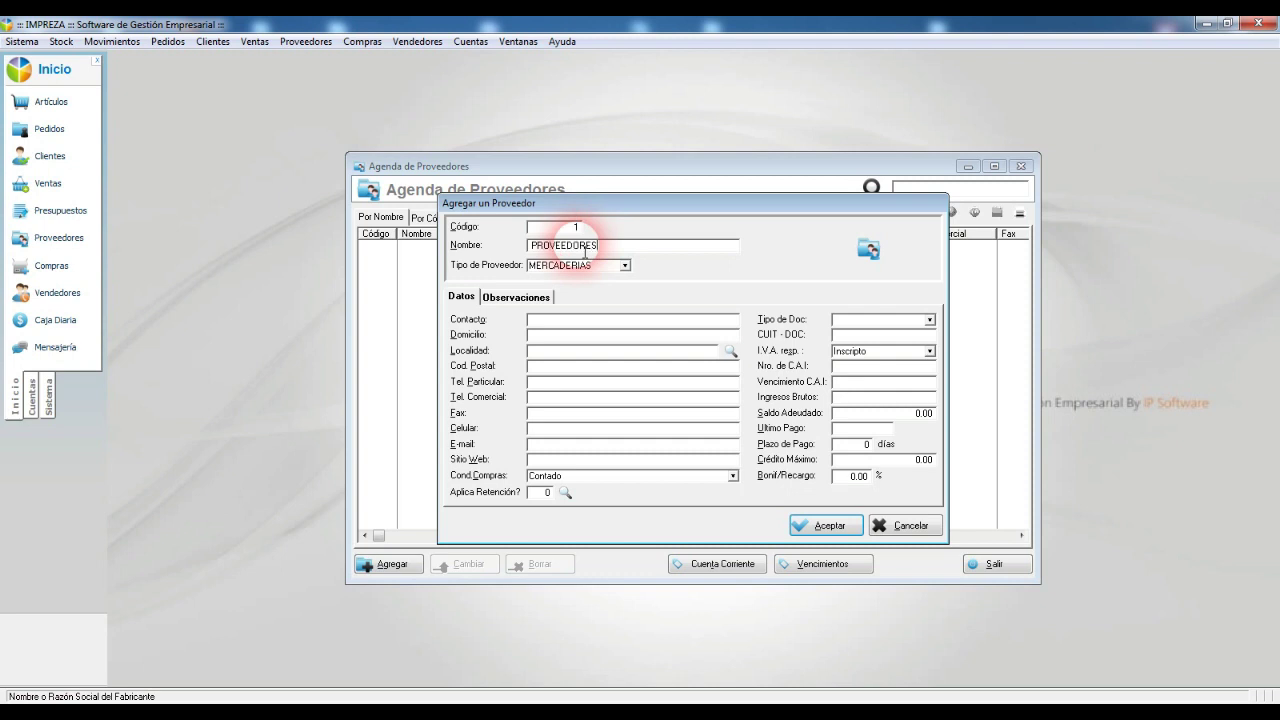
text( VARIOS)
Step: Copy the name into Contacto, choose locality VIEDMA and save the supplier
drag(643, 251, 405, 243)
key(ctrl+c)
click(586, 320)
key(ctrl+v)
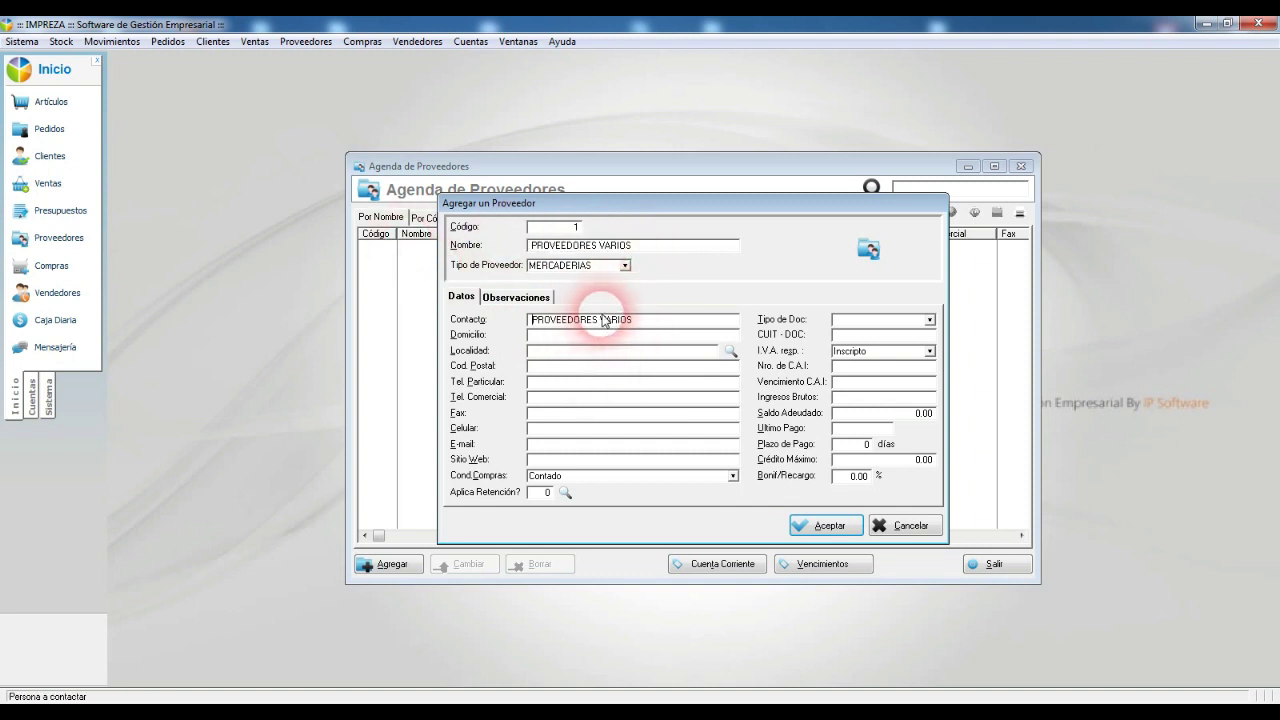
click(733, 351)
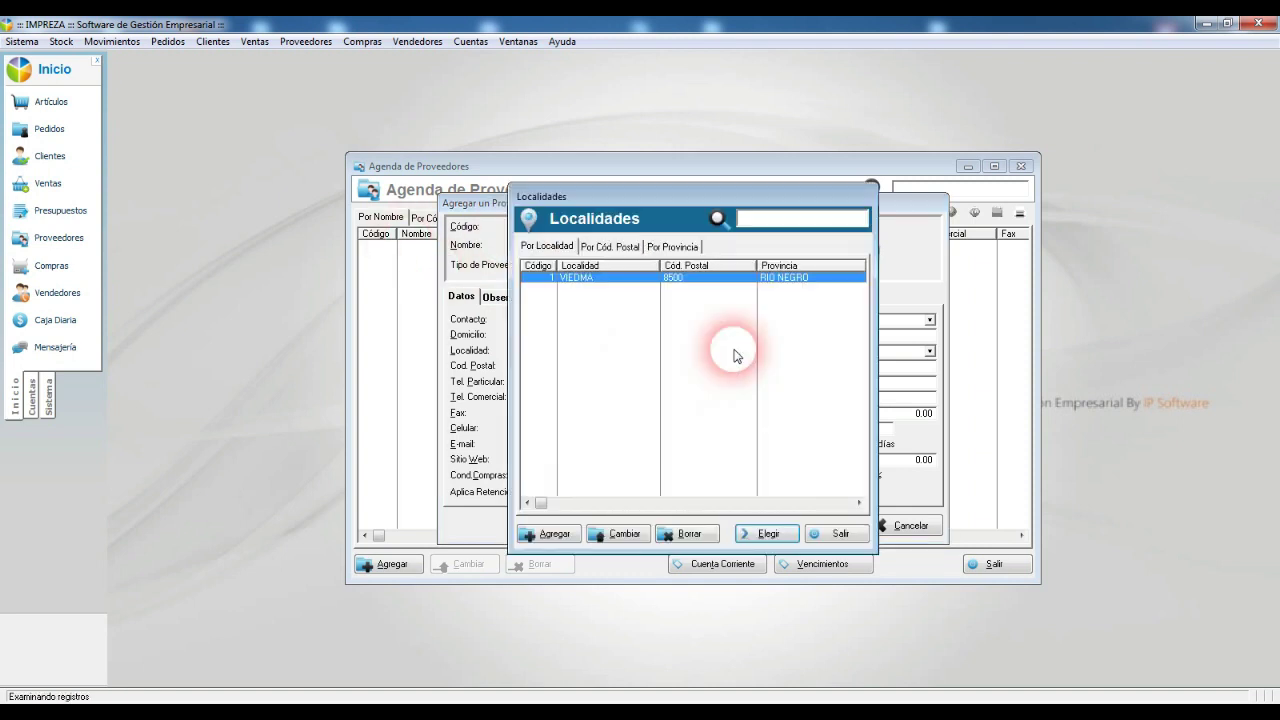
double_click(626, 285)
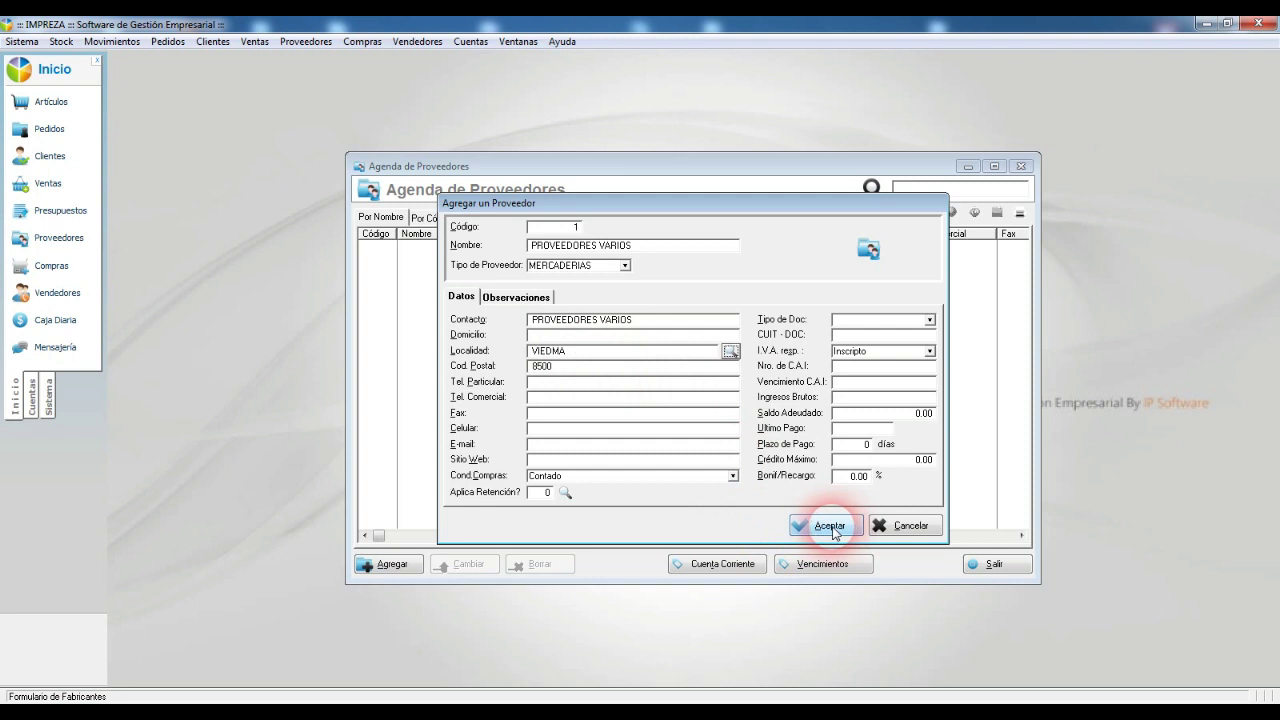
click(830, 526)
click(395, 248)
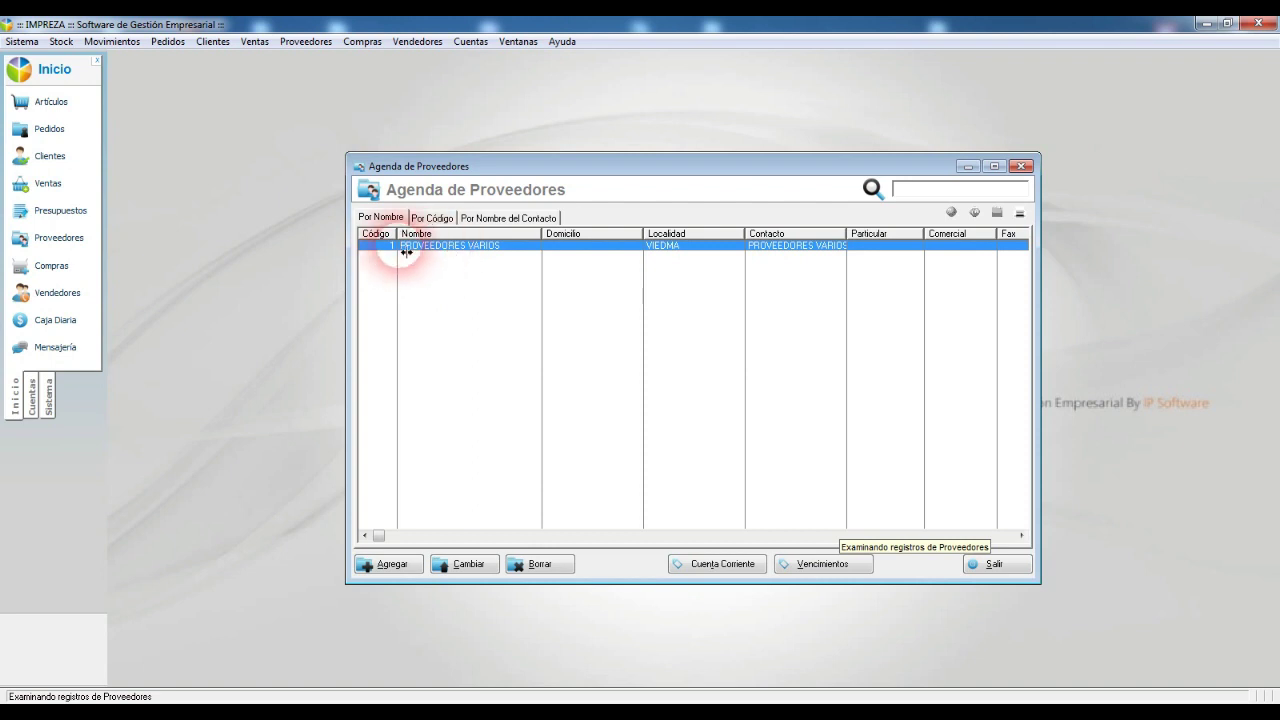
Step: Enter supplier code 1 in F1, then check the Código Proveedor field rules in imPreza
mouse_move(760, 700)
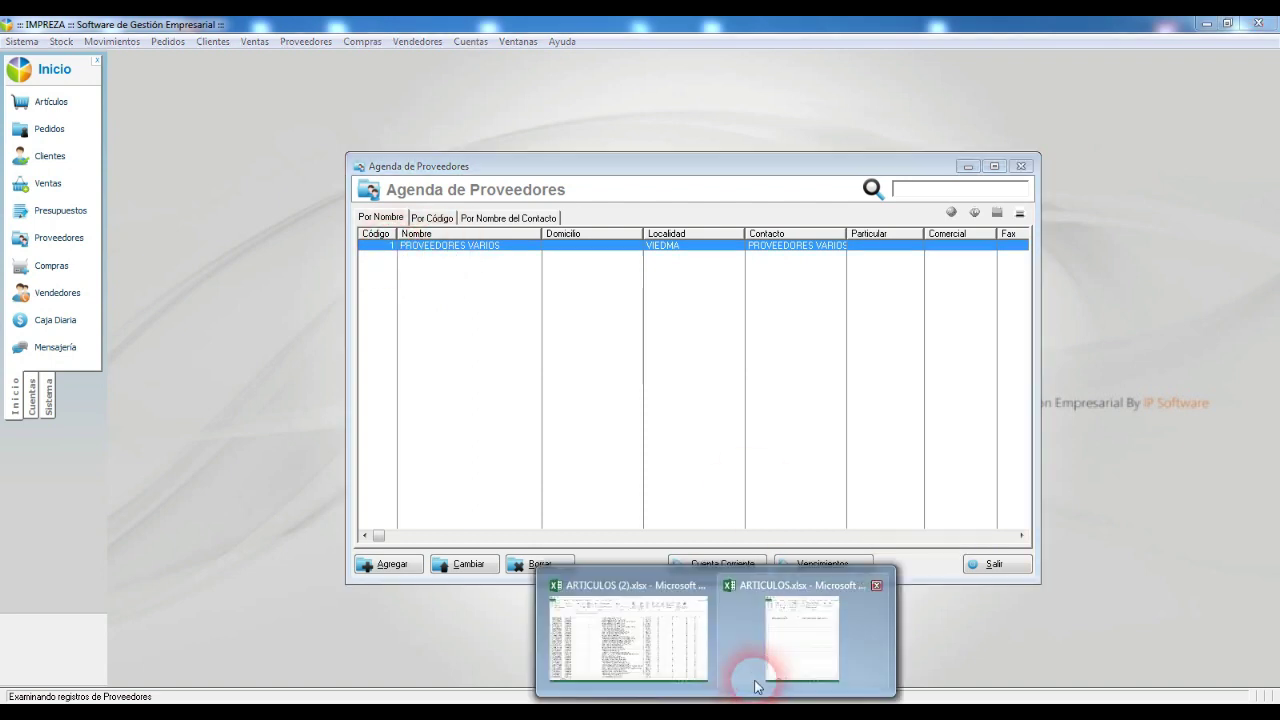
click(816, 656)
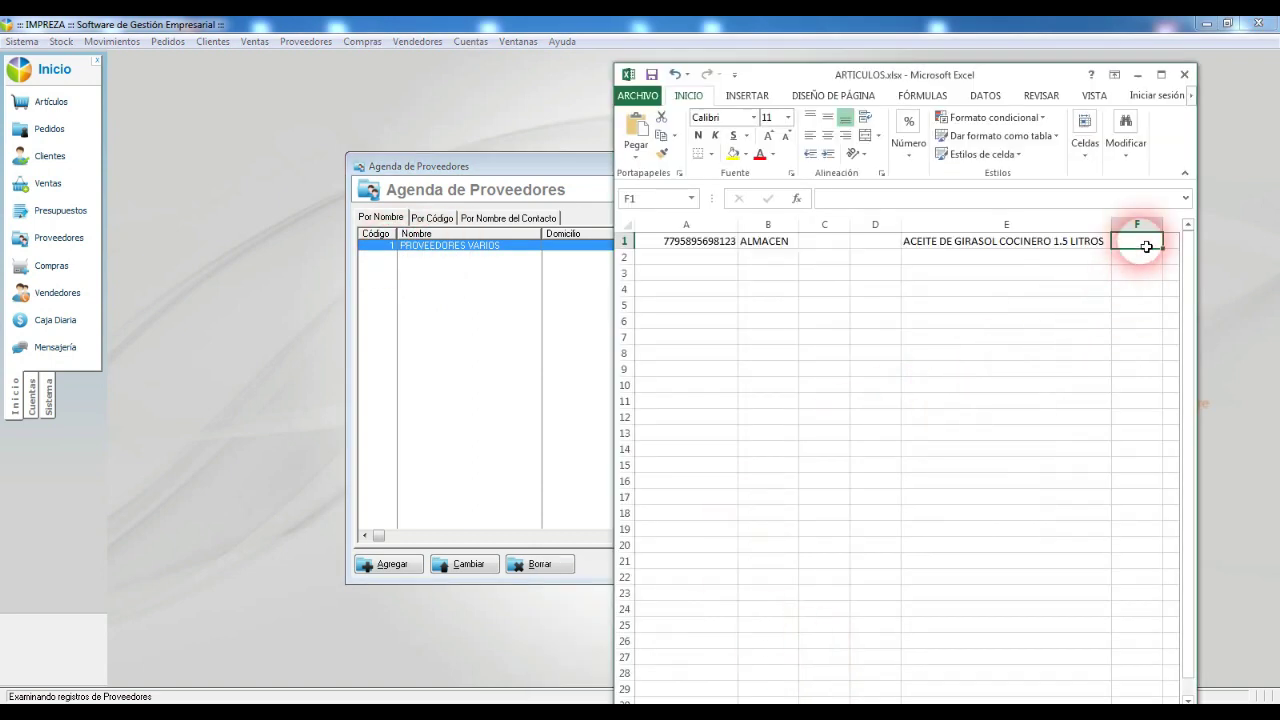
text(1)
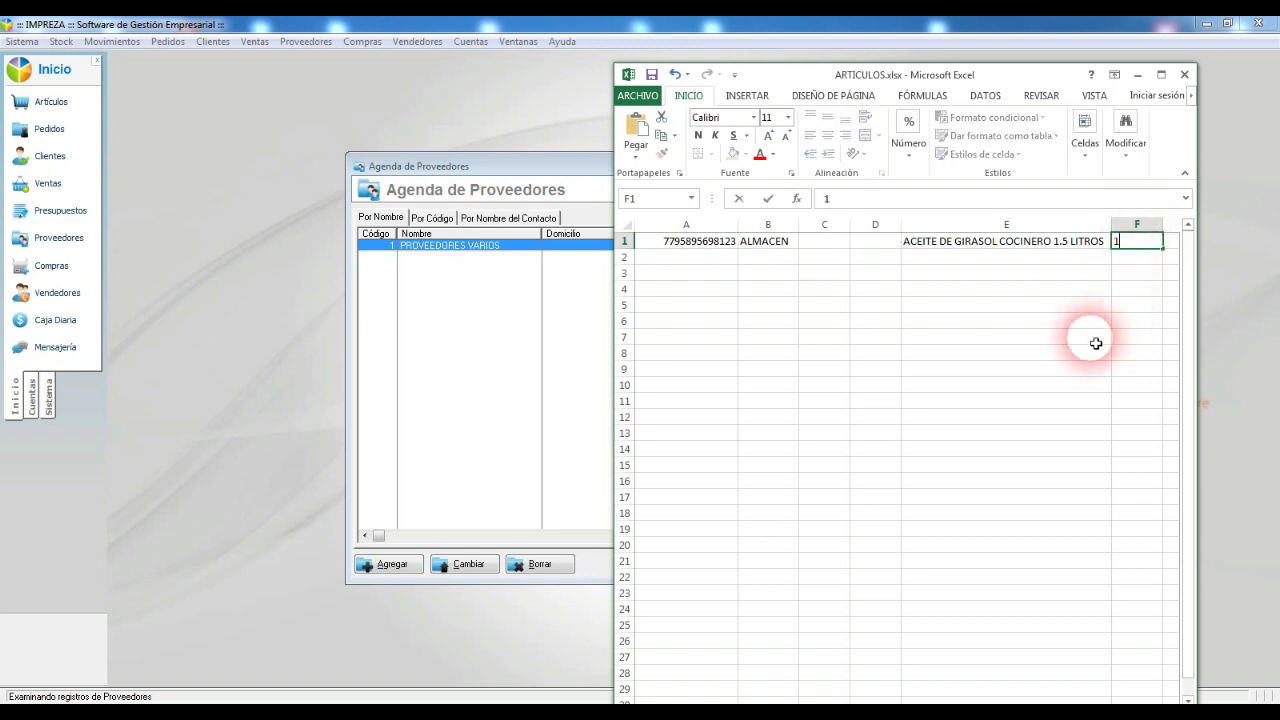
key(Tab)
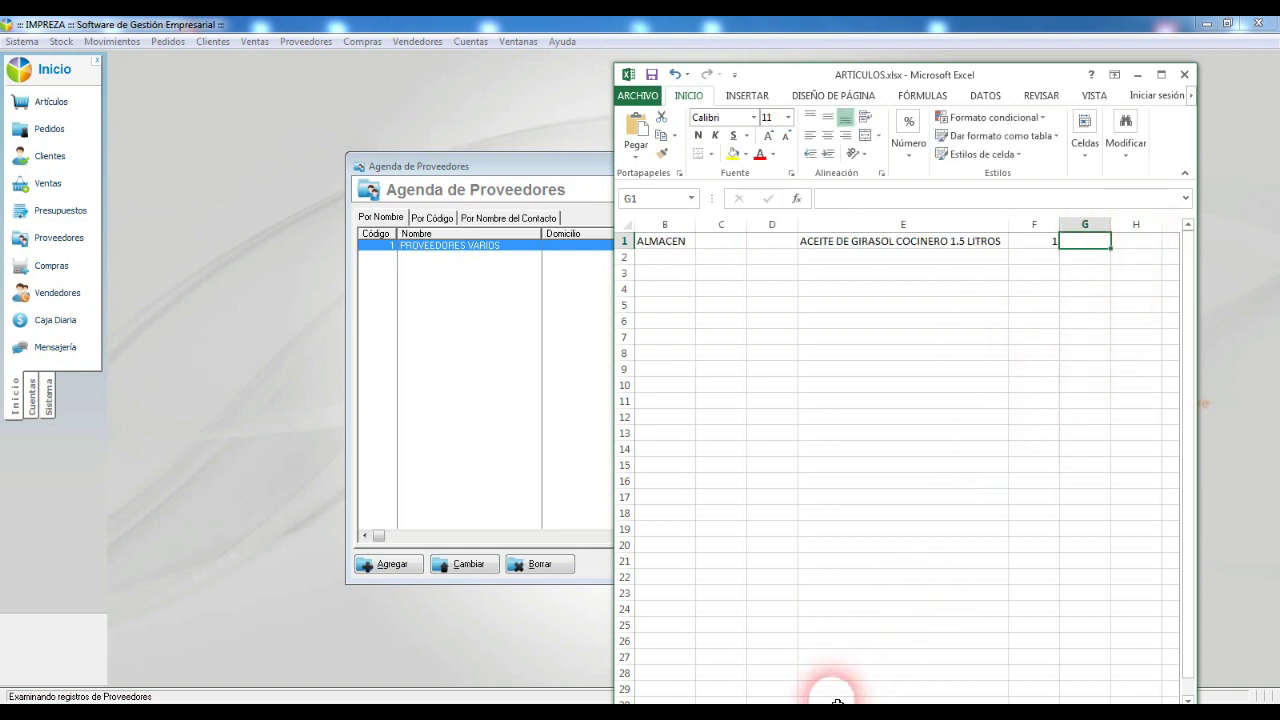
click(766, 699)
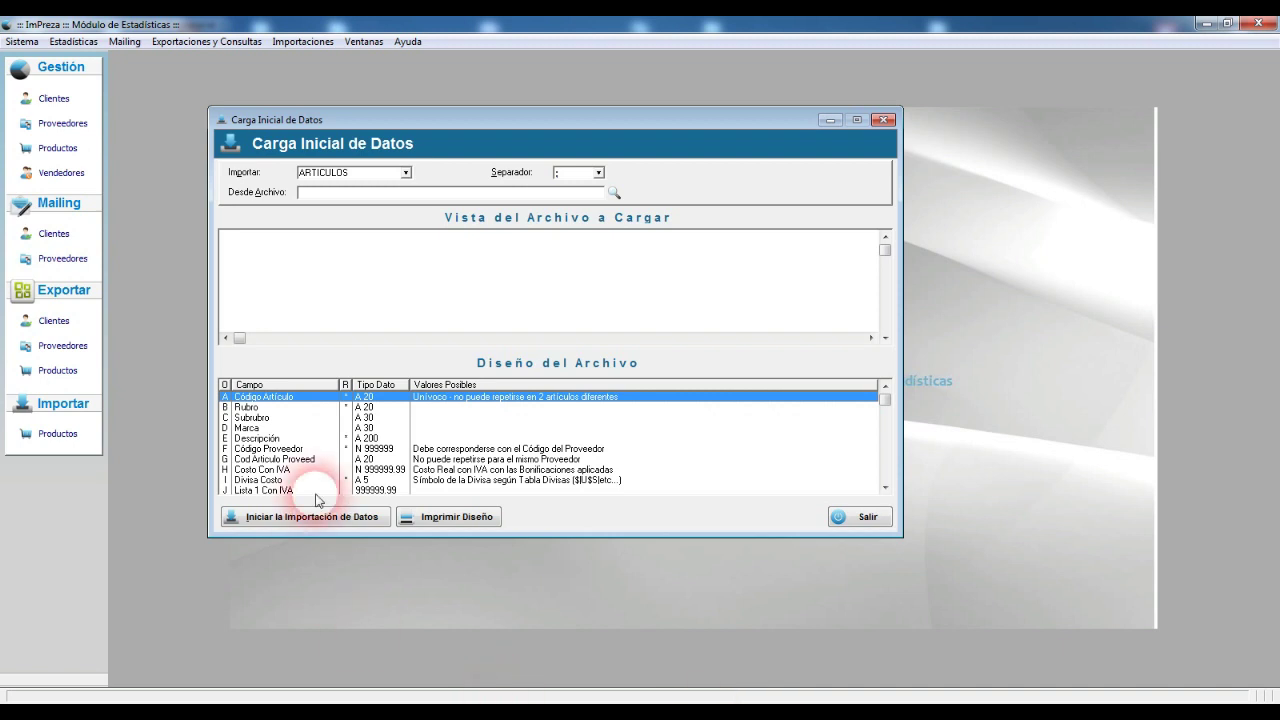
click(278, 449)
Step: Check the Cod Artículo Proveed field rules, then return to ARTICULOS.xlsx at cell A1
click(281, 459)
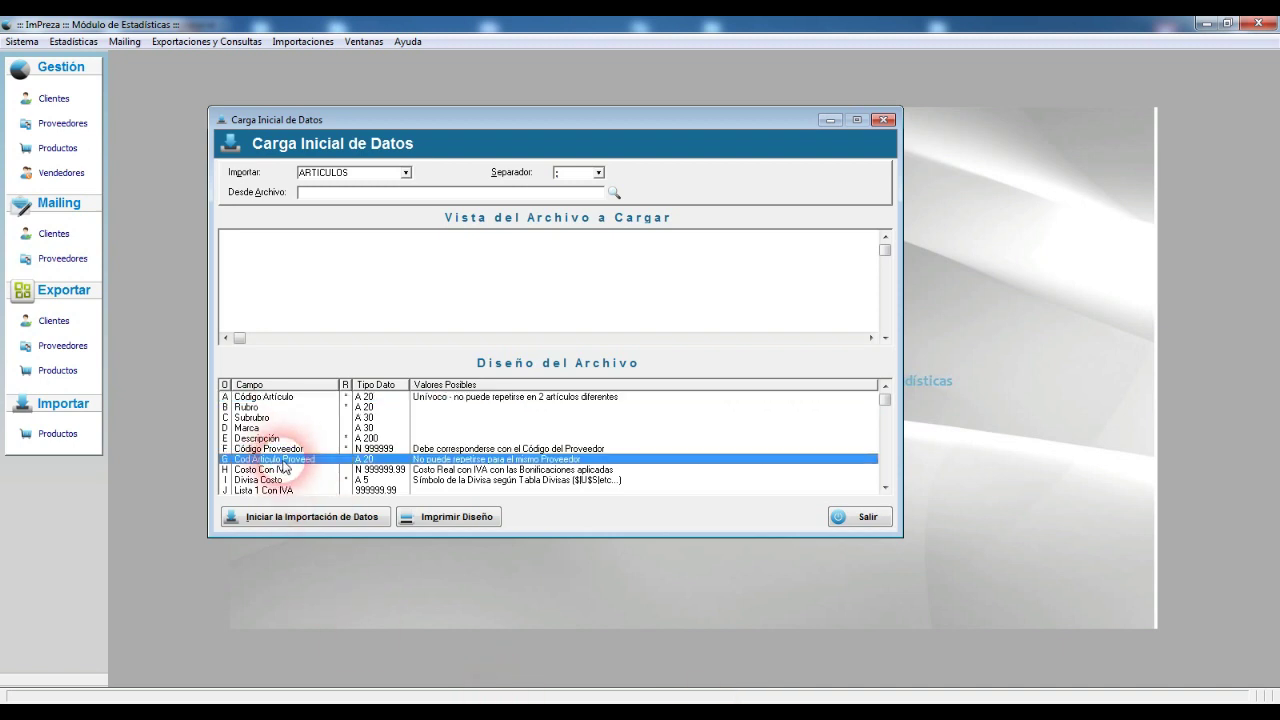
click(670, 695)
click(828, 659)
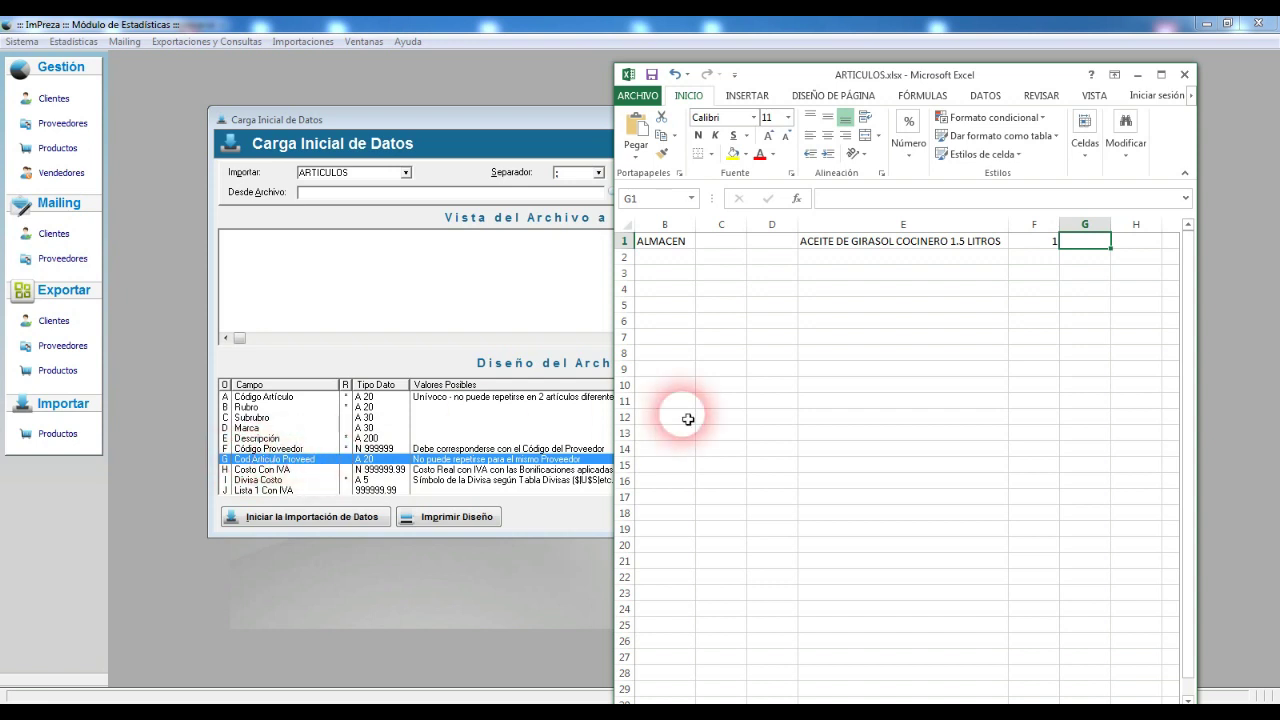
key(ctrl+Home)
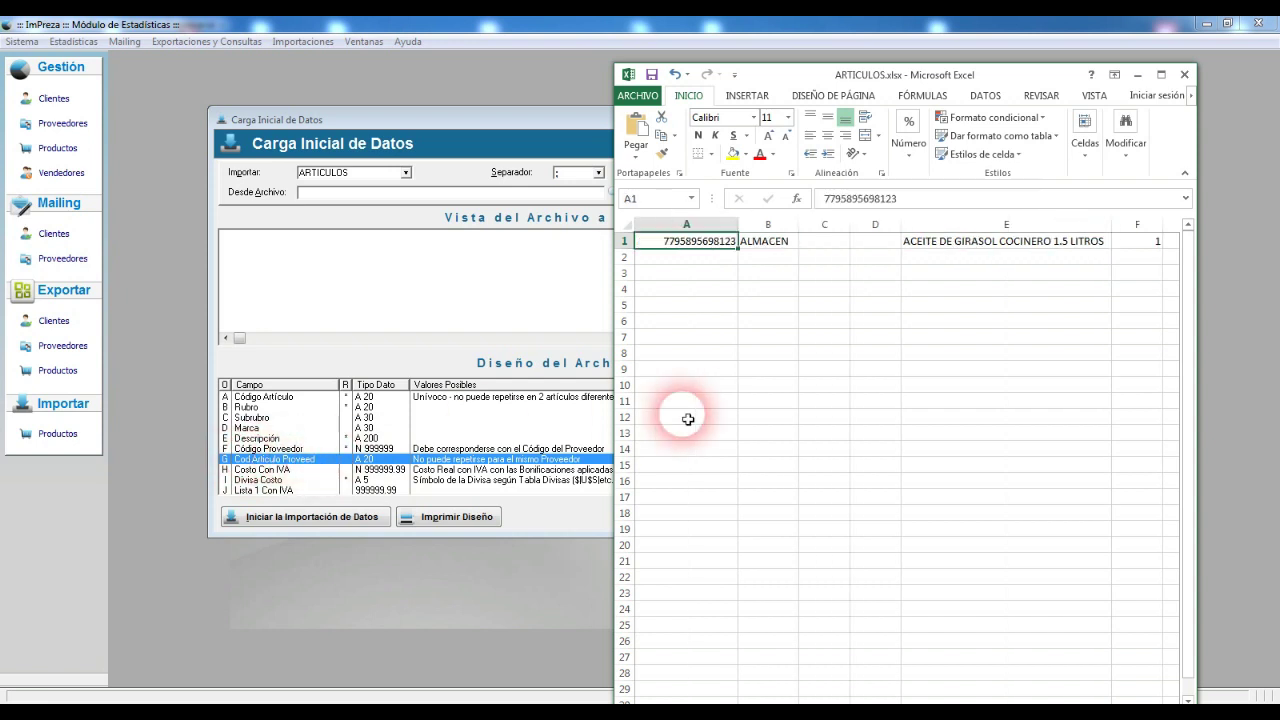
Step: Type 1000 in G1 as the supplier article code and review the row 1 values
key(Right)
key(Right)
key(Right)
key(Right)
key(Right)
key(Right)
key(Right)
key(Right)
key(Right)
key(Left)
key(Left)
key(Left)
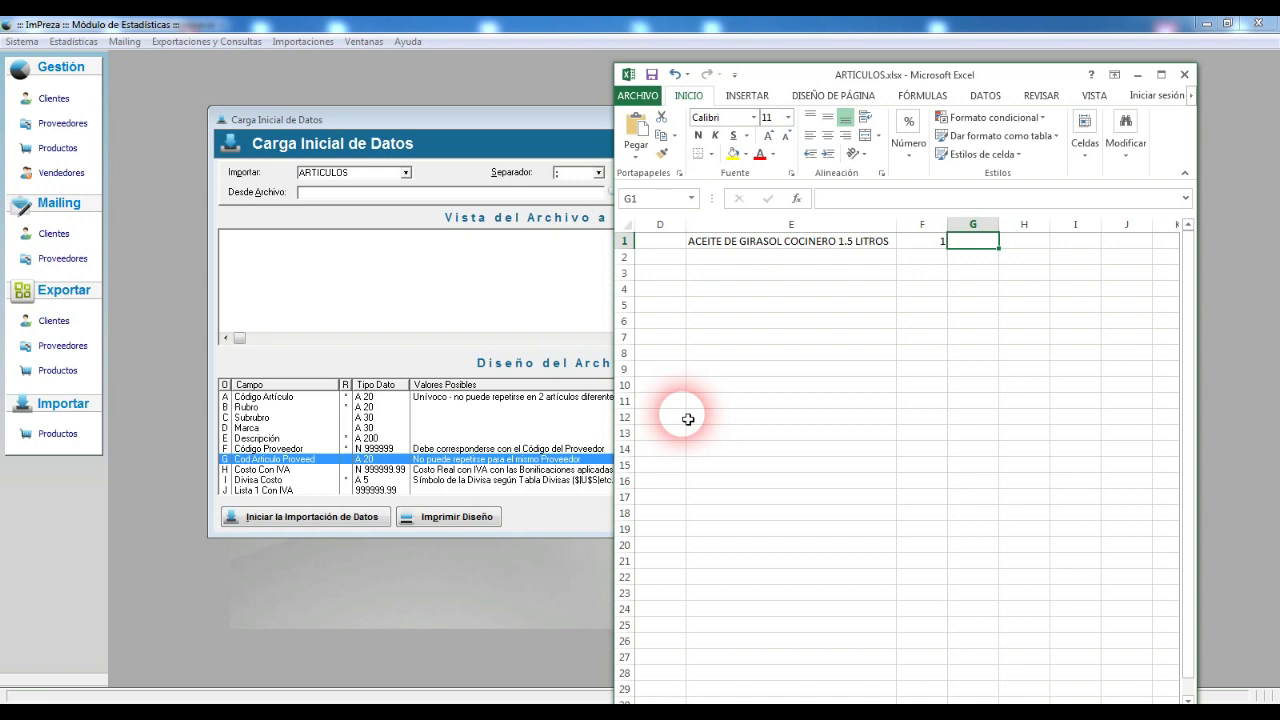
text(1000)
key(Tab)
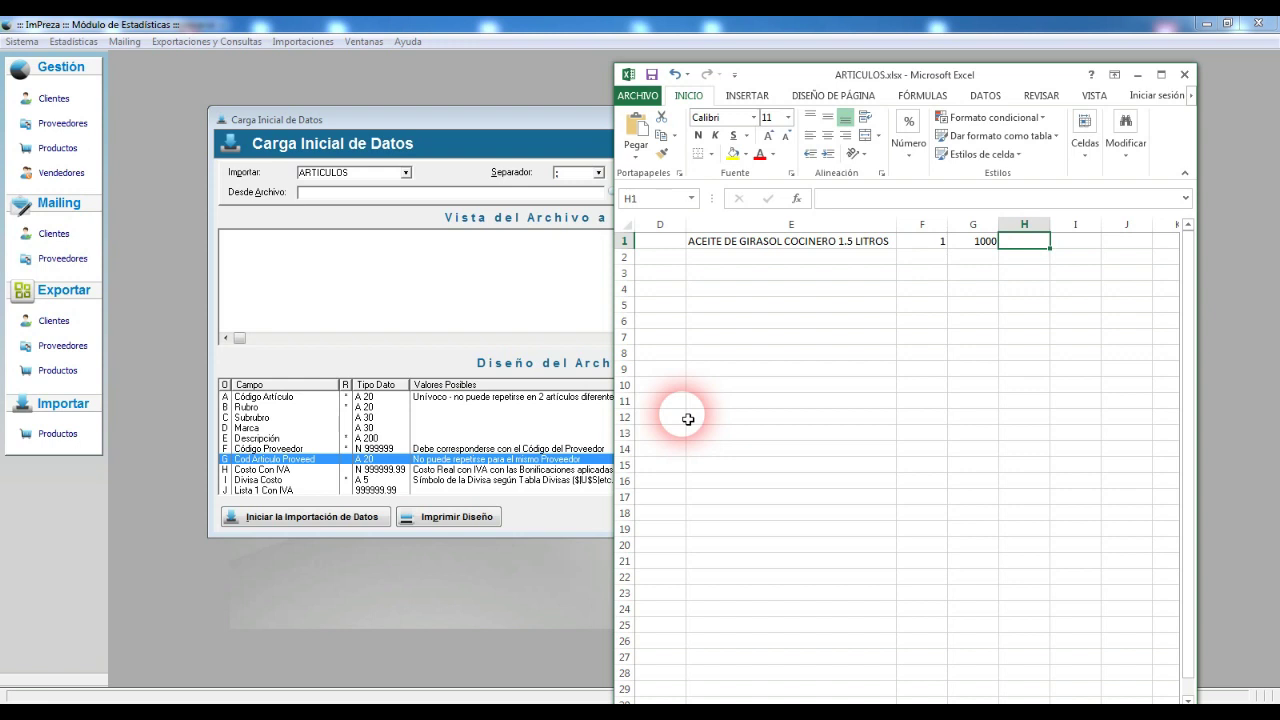
key(Left)
key(Left)
key(Left)
key(Right)
key(Right)
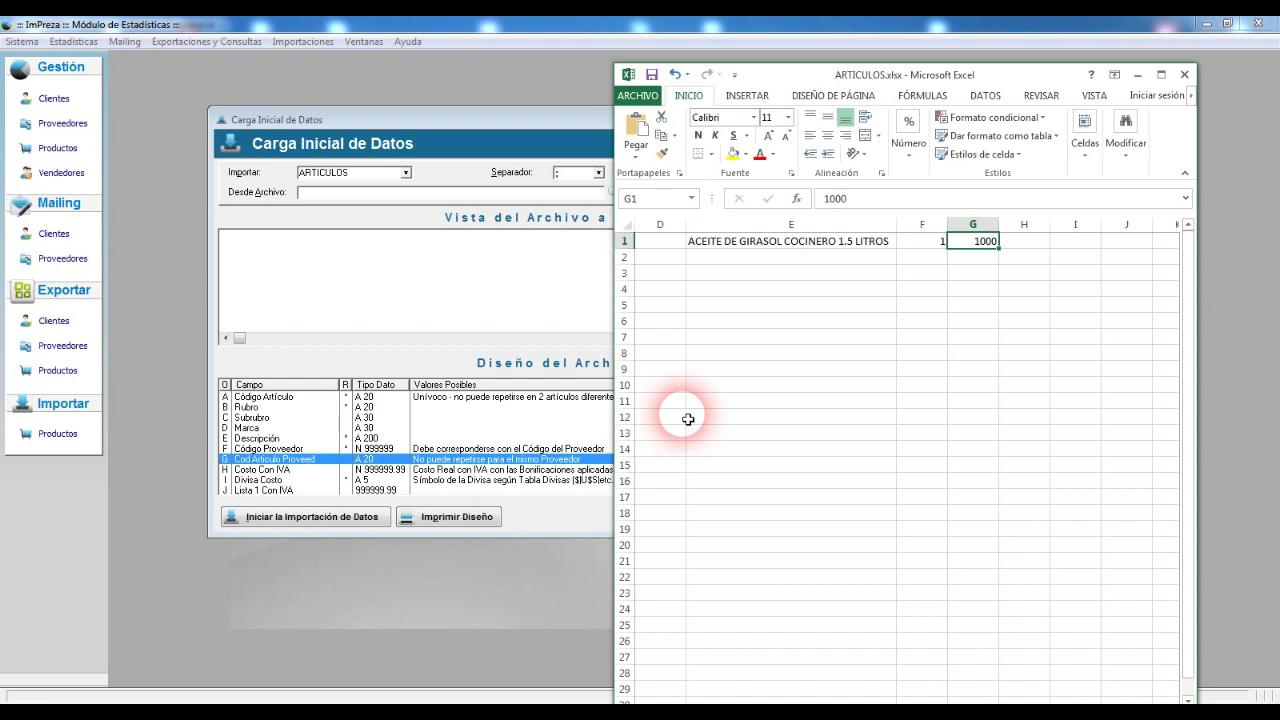
key(Left)
key(Left)
key(Left)
key(Left)
key(Left)
key(Left)
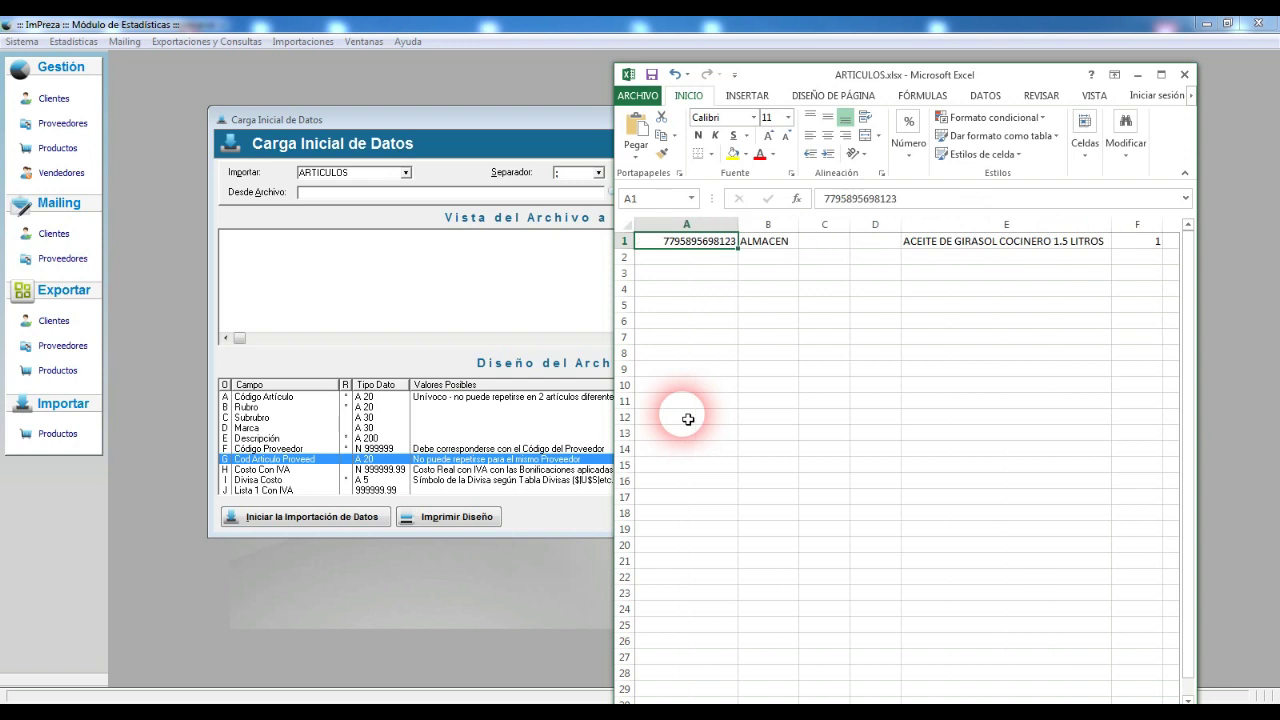
key(Right)
key(Right)
key(Right)
key(Right)
key(Right)
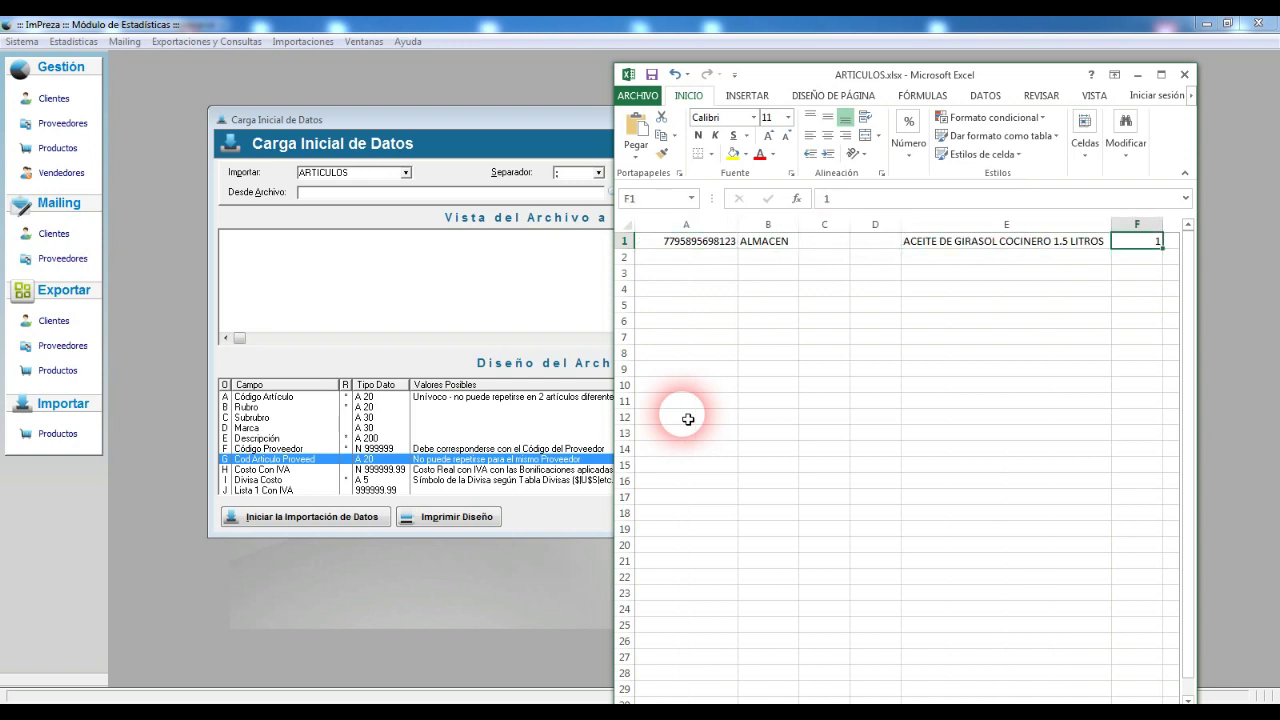
key(Right)
key(Right)
key(Right)
key(Right)
key(Right)
key(Left)
key(Left)
key(Left)
key(Left)
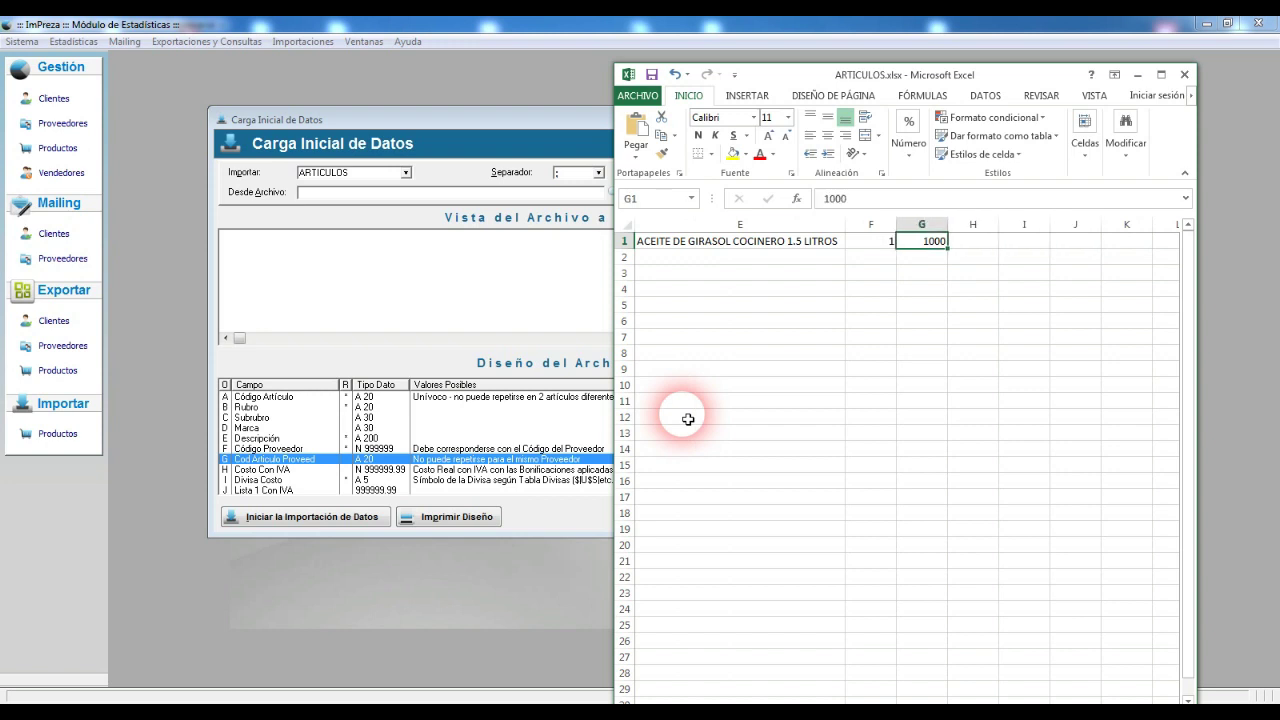
key(Right)
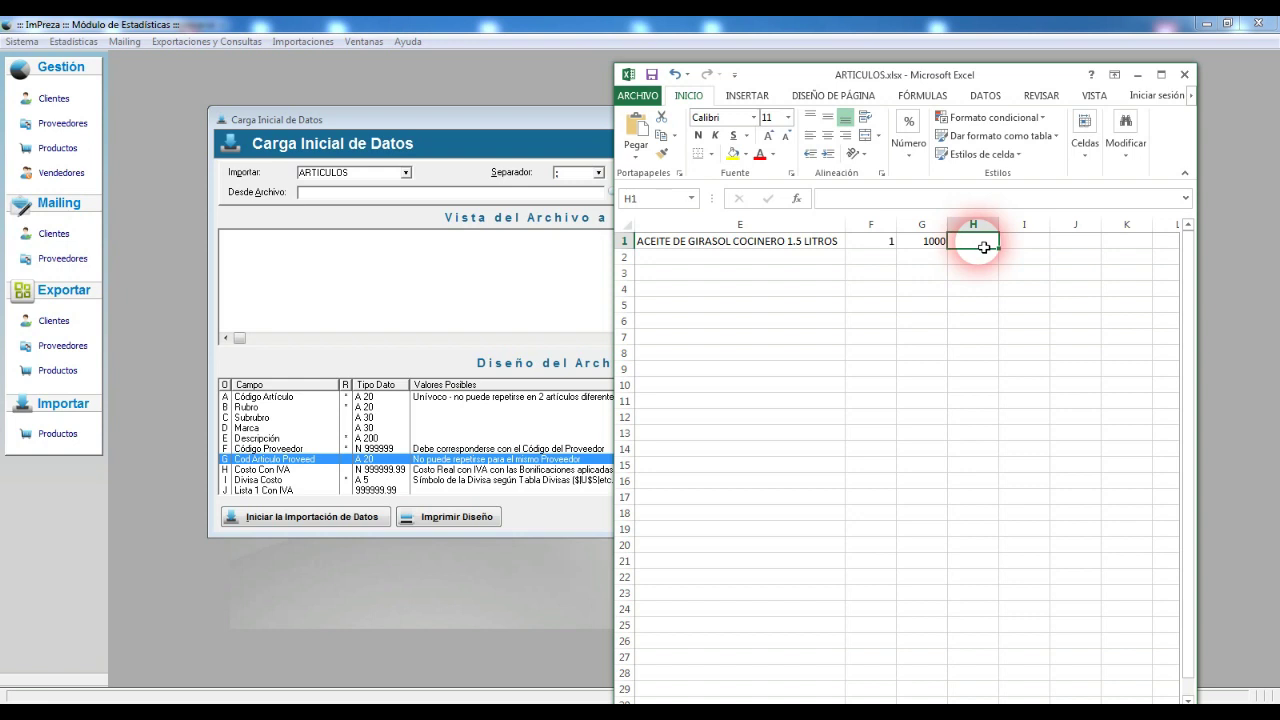
Step: Enter the cost with VAT 862.5 in H1
text(862.5)
key(Tab)
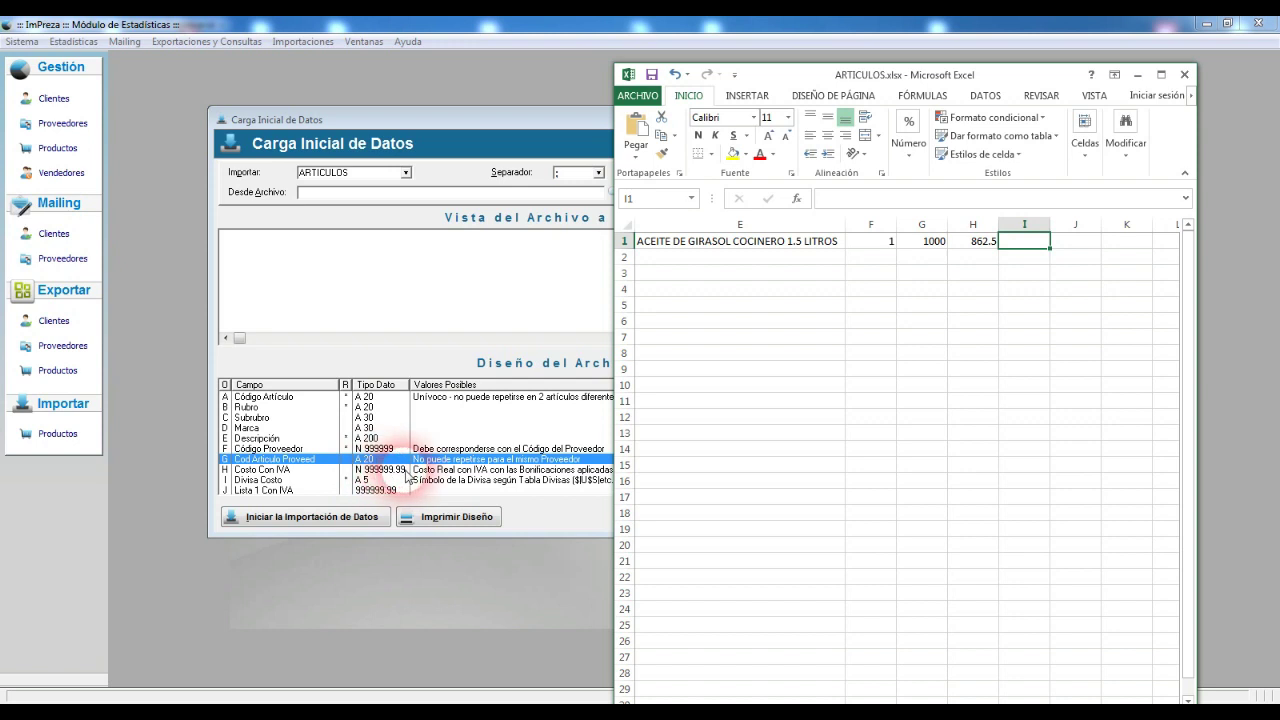
click(980, 244)
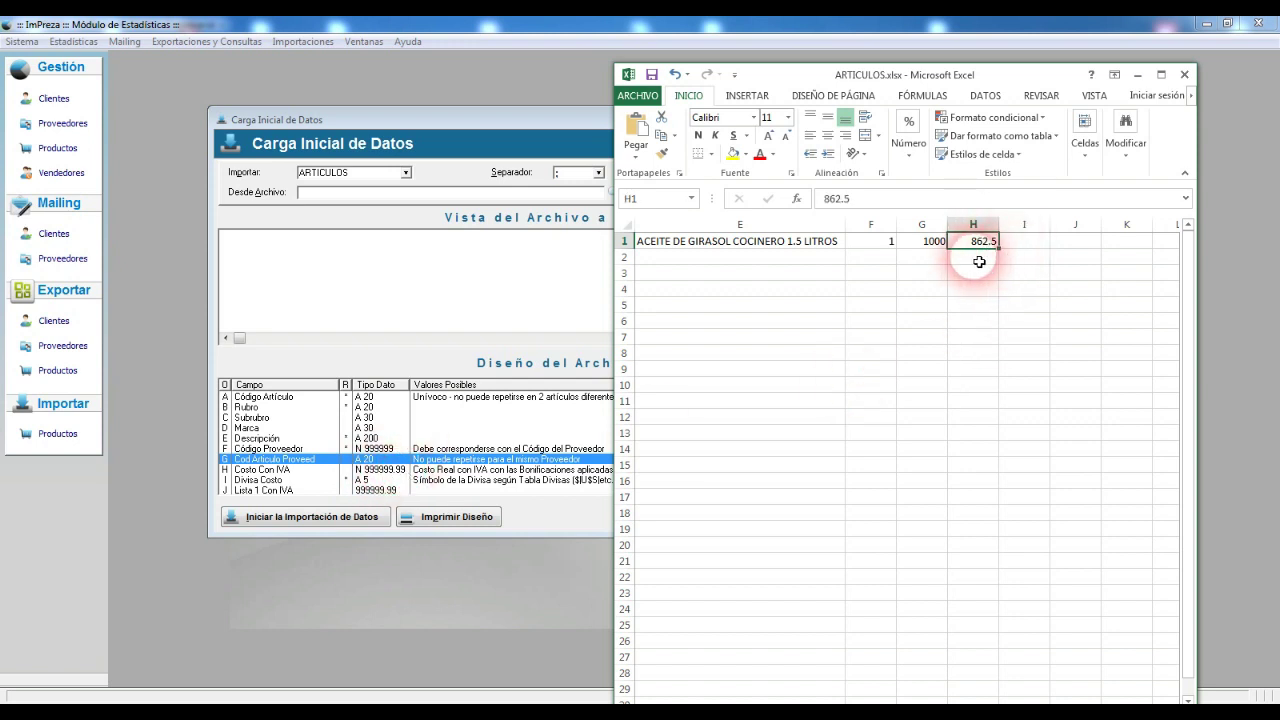
Step: Test an example cost of 1562.5 in H2 with other separators, then clear it
key(Return)
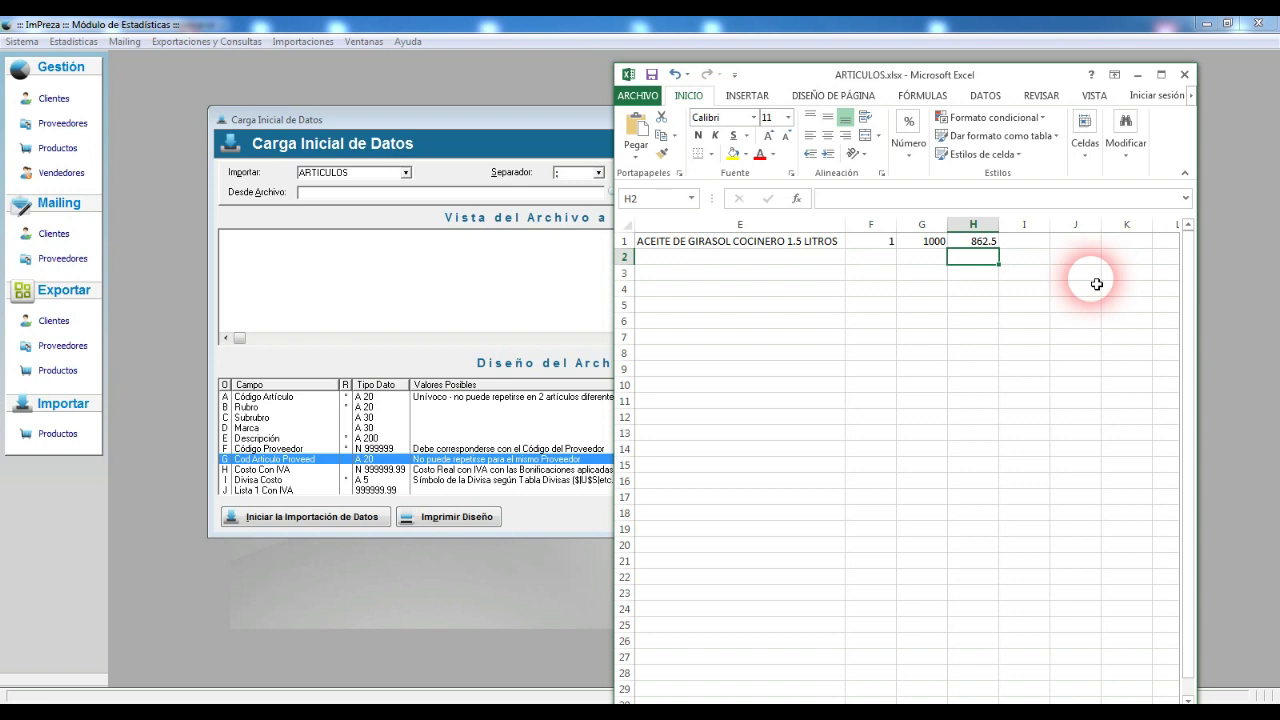
text(1562.5)
key(Return)
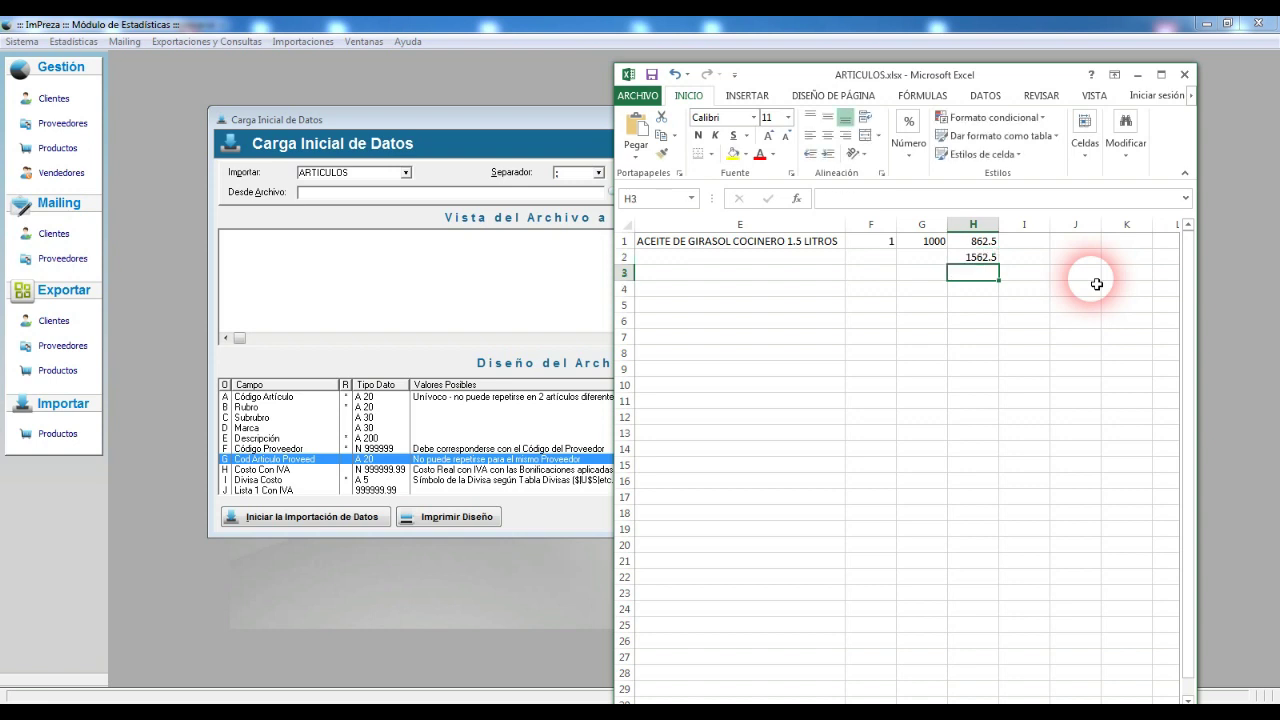
click(975, 260)
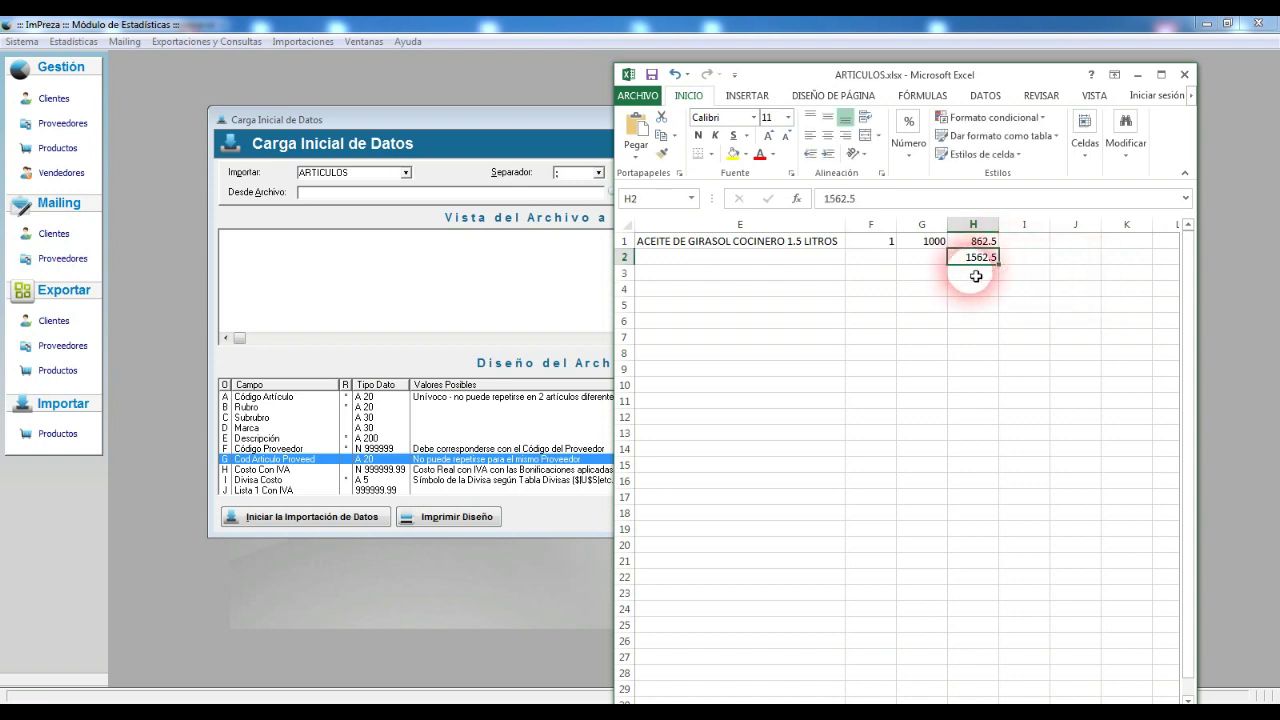
double_click(969, 258)
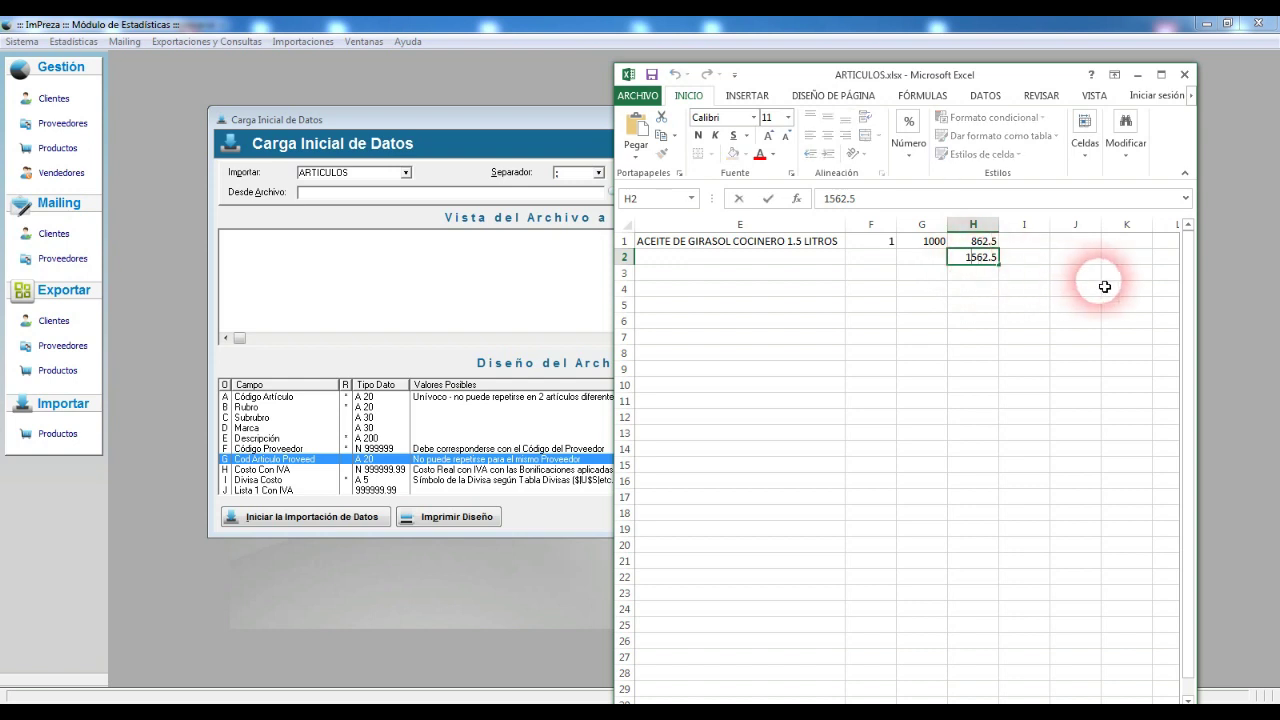
text(.)
key(BackSpace)
text(.)
key(BackSpace)
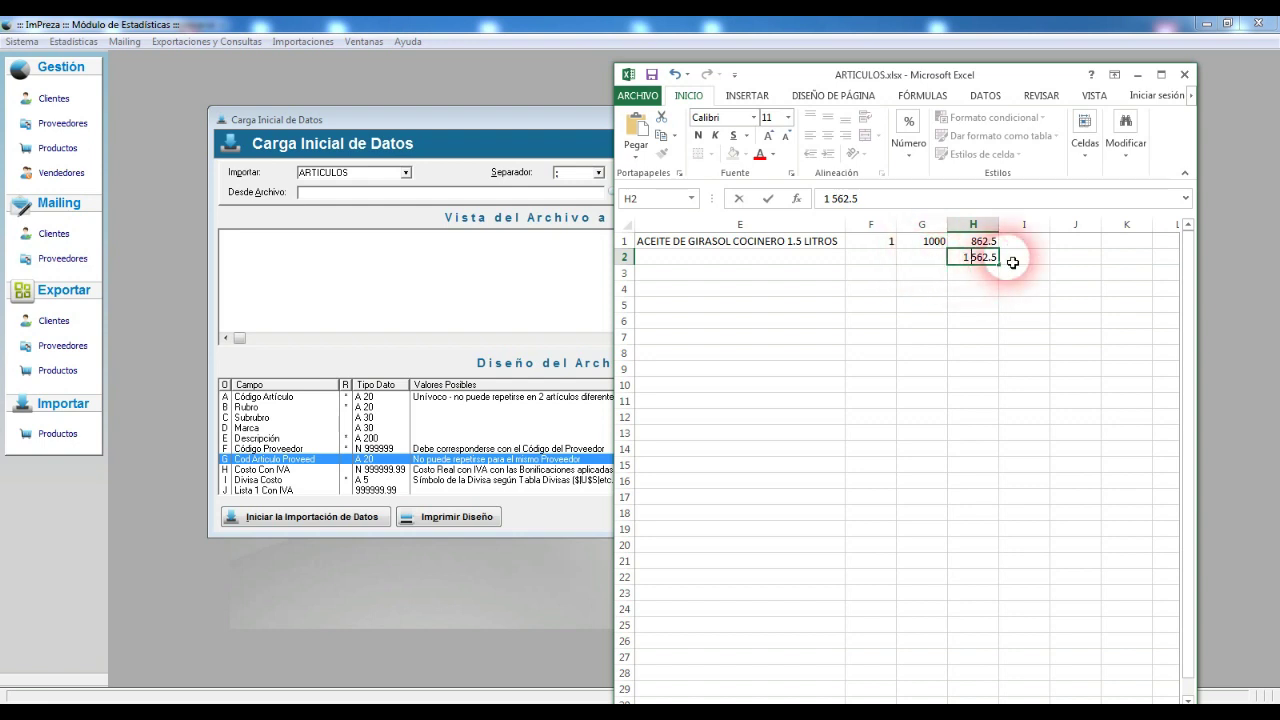
key(ctrl+Return)
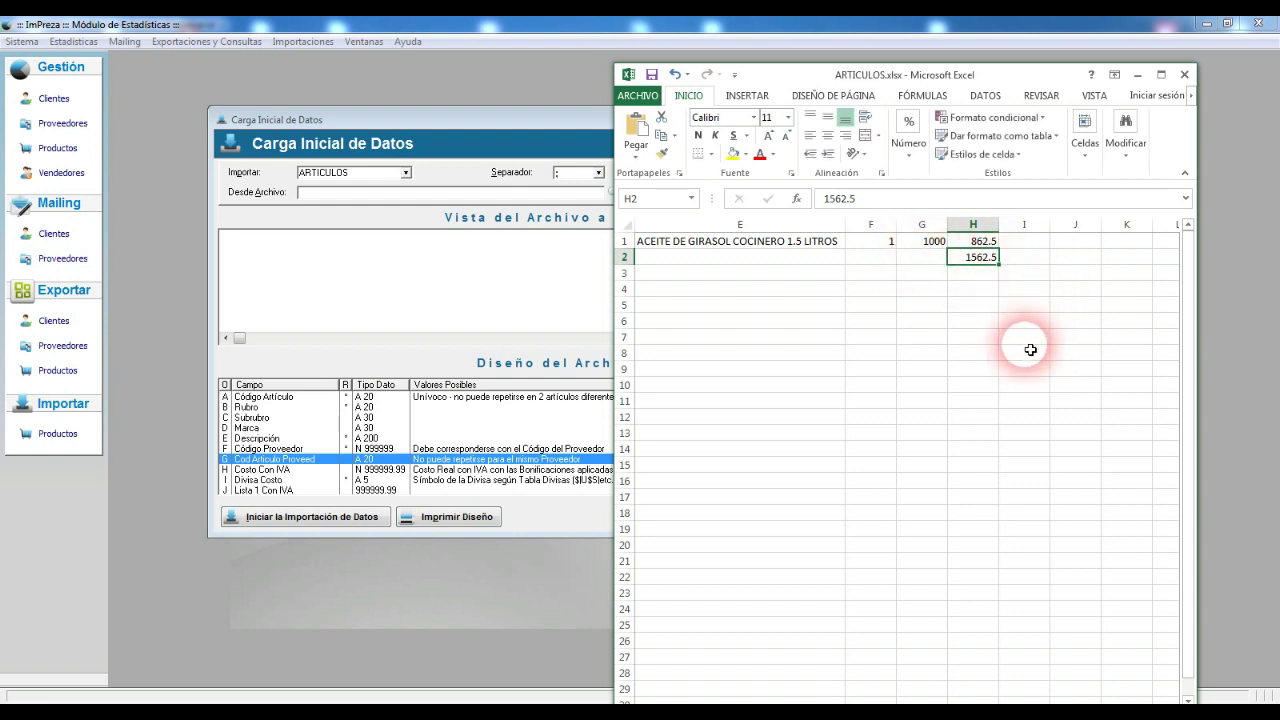
key(Delete)
key(Up)
key(Right)
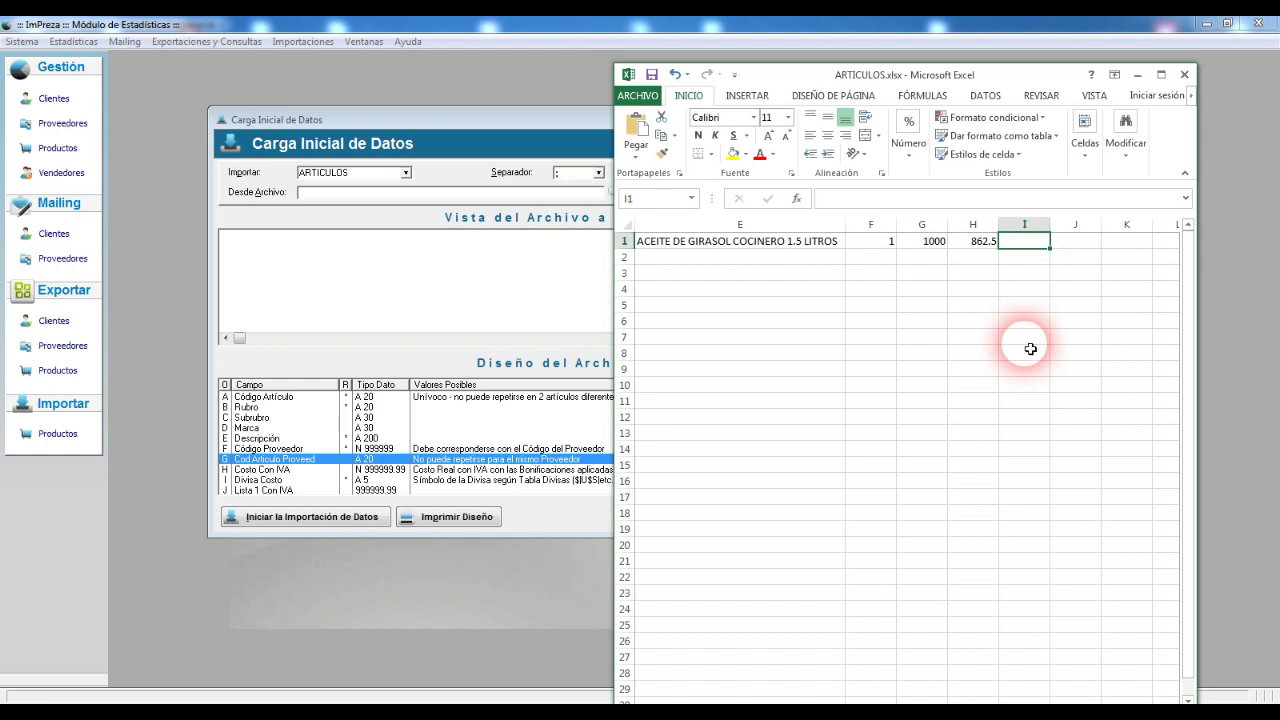
Step: Enter $ as the cost currency in I1
click(975, 243)
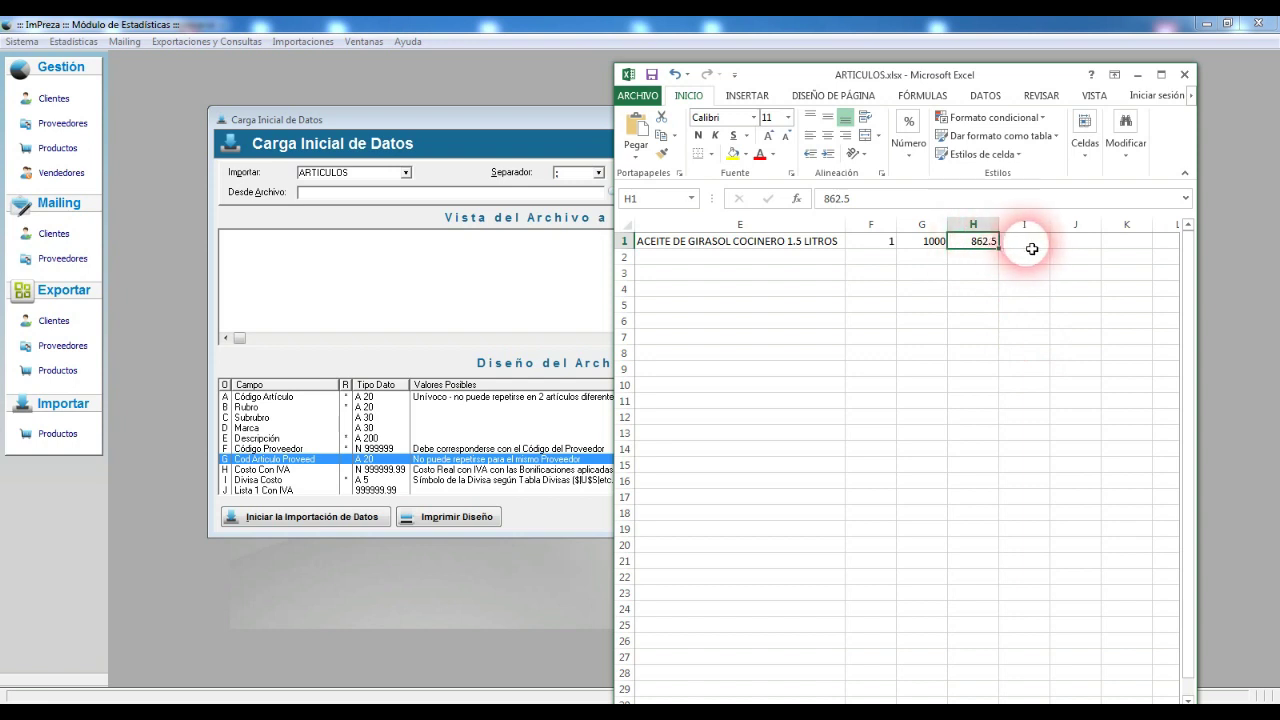
click(1038, 248)
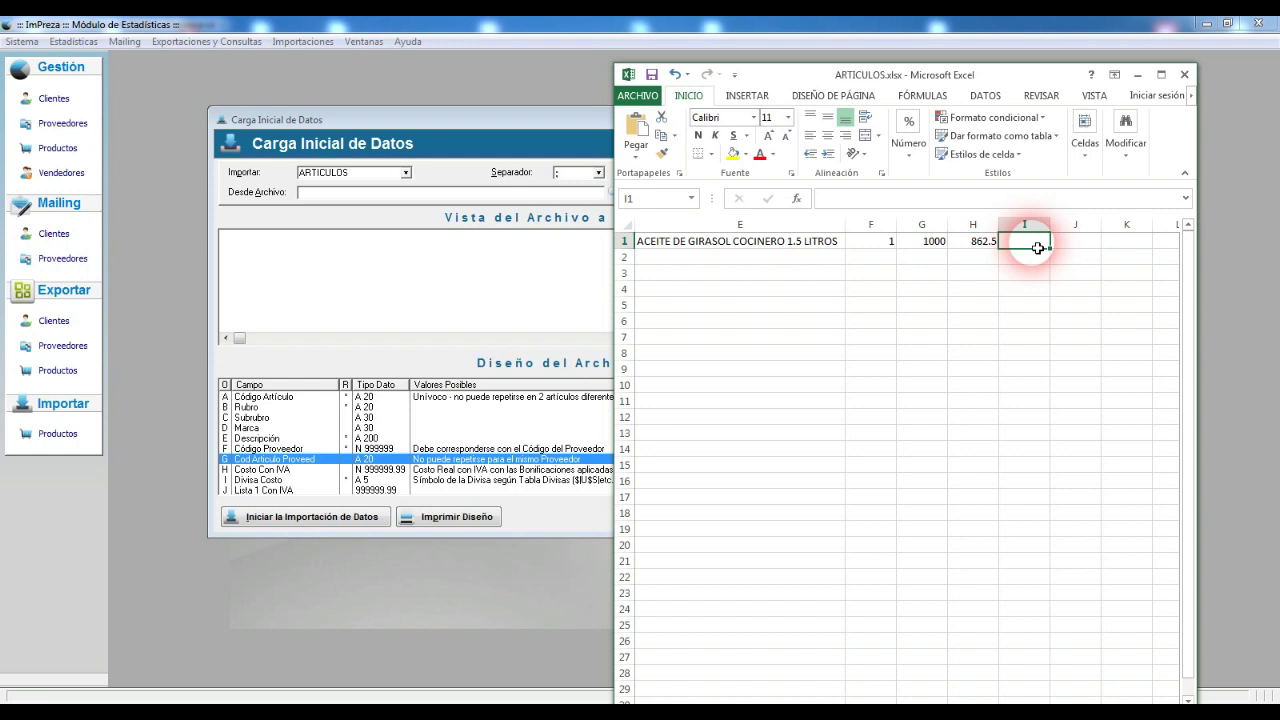
text($)
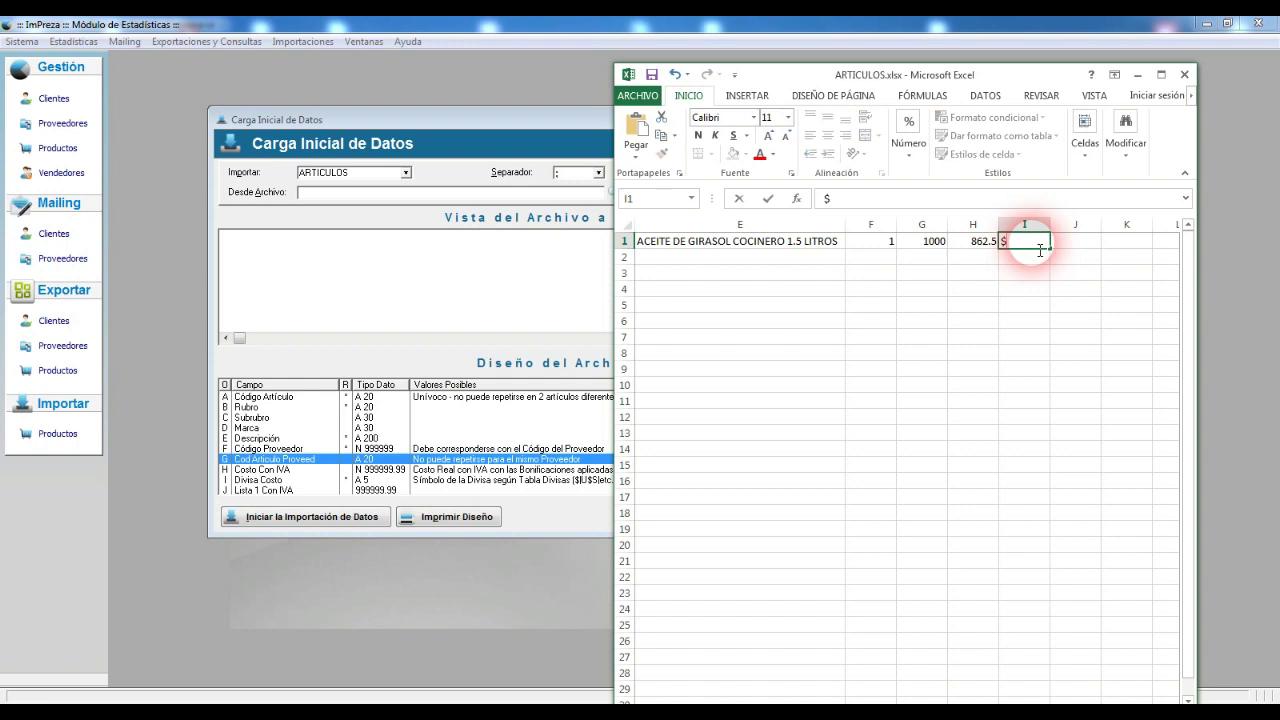
key(Return)
click(1036, 243)
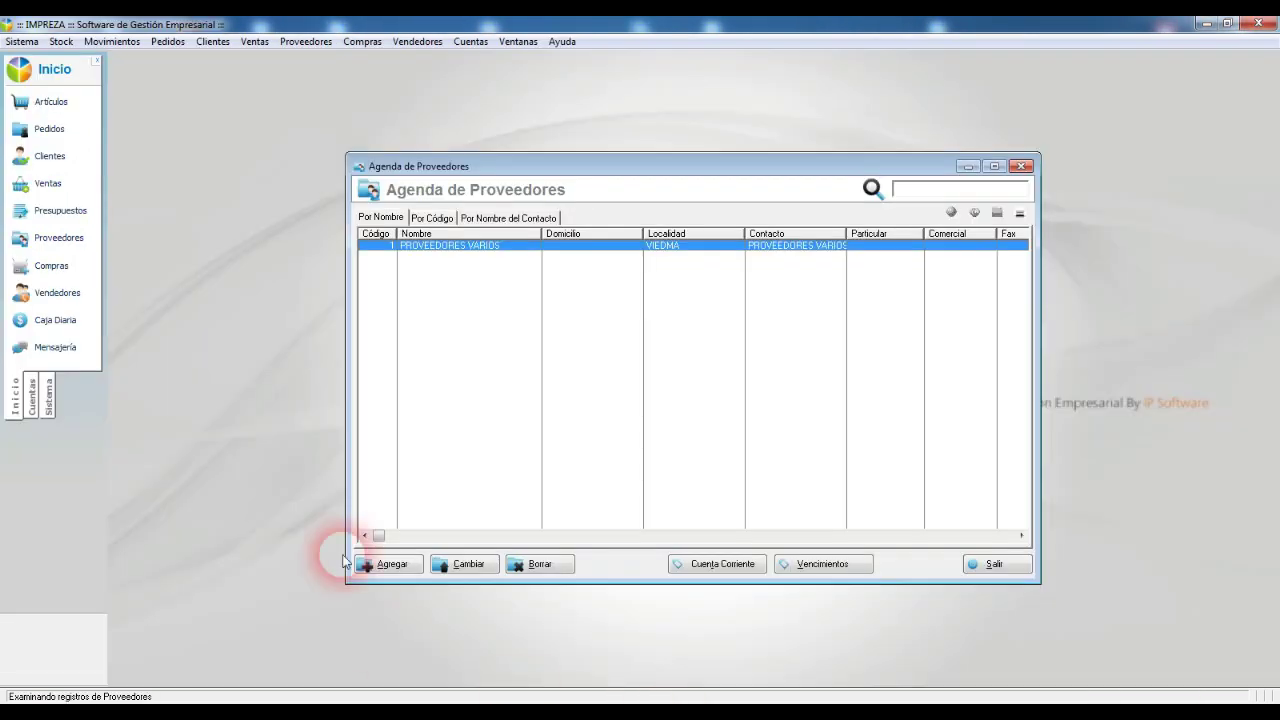
Step: Check the Tabla de Divisas entries, DOLARES and PESOS with its $ symbol, then close it
click(61, 41)
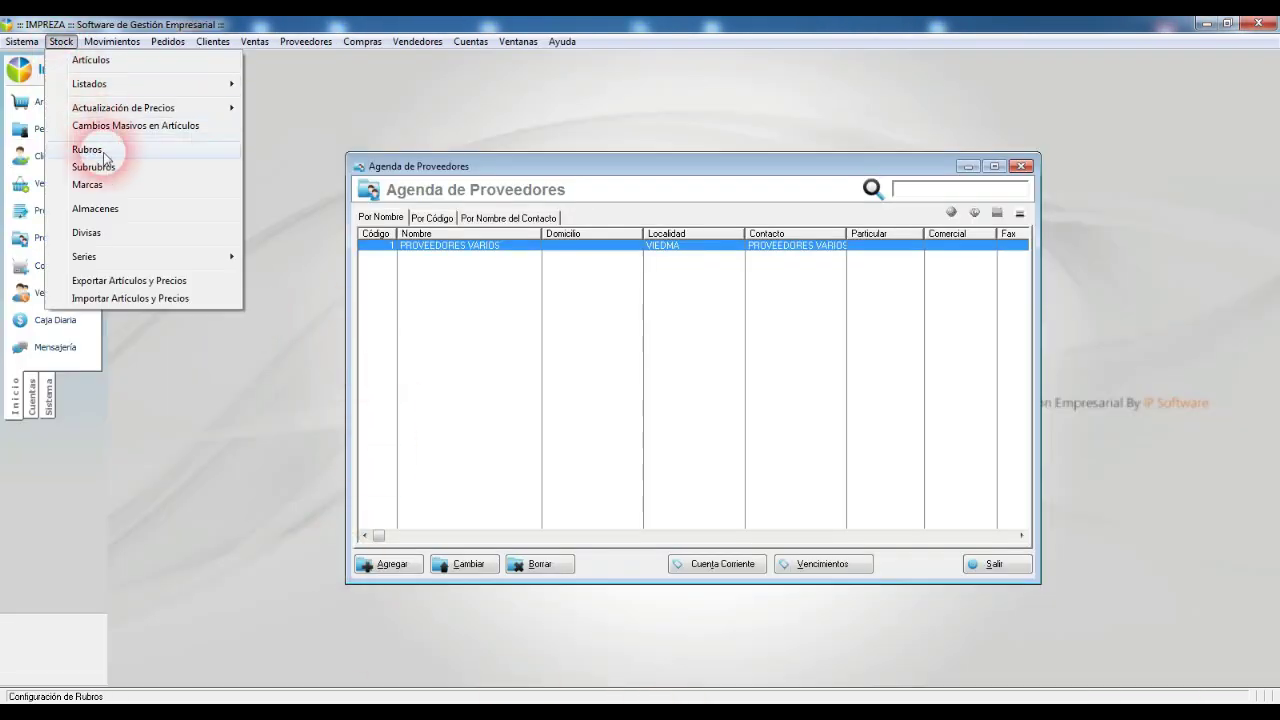
click(108, 236)
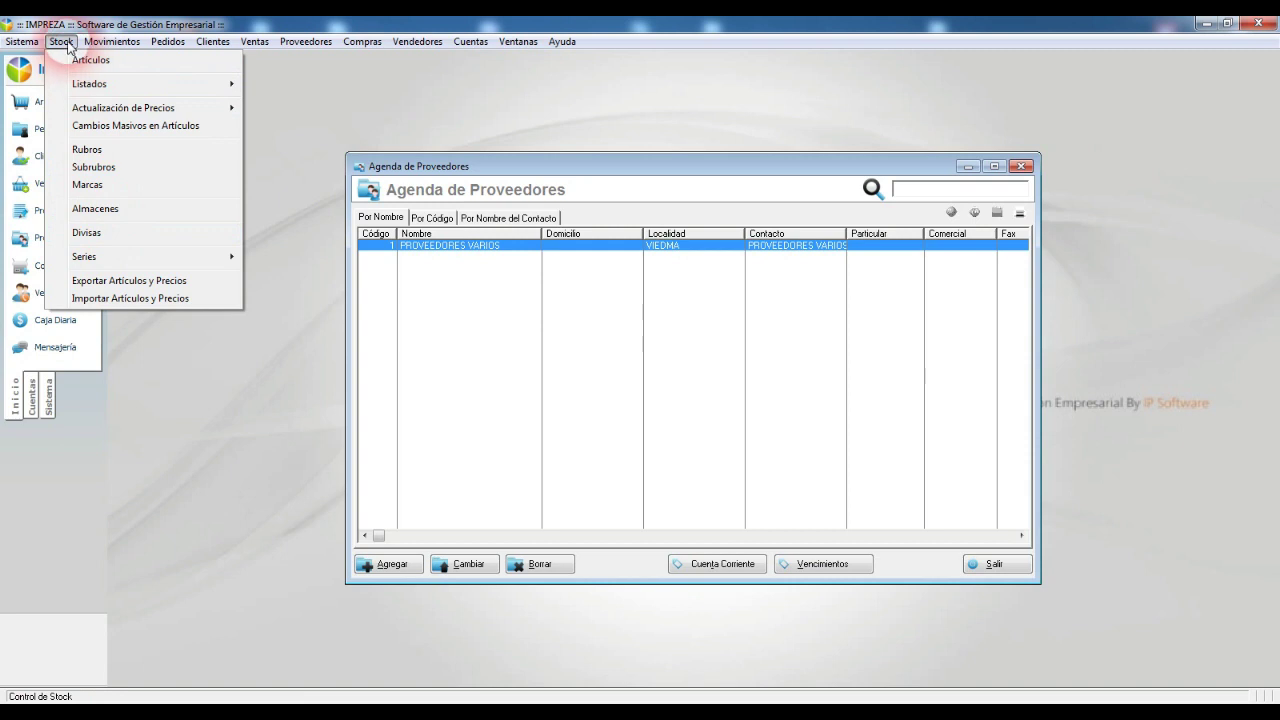
click(113, 234)
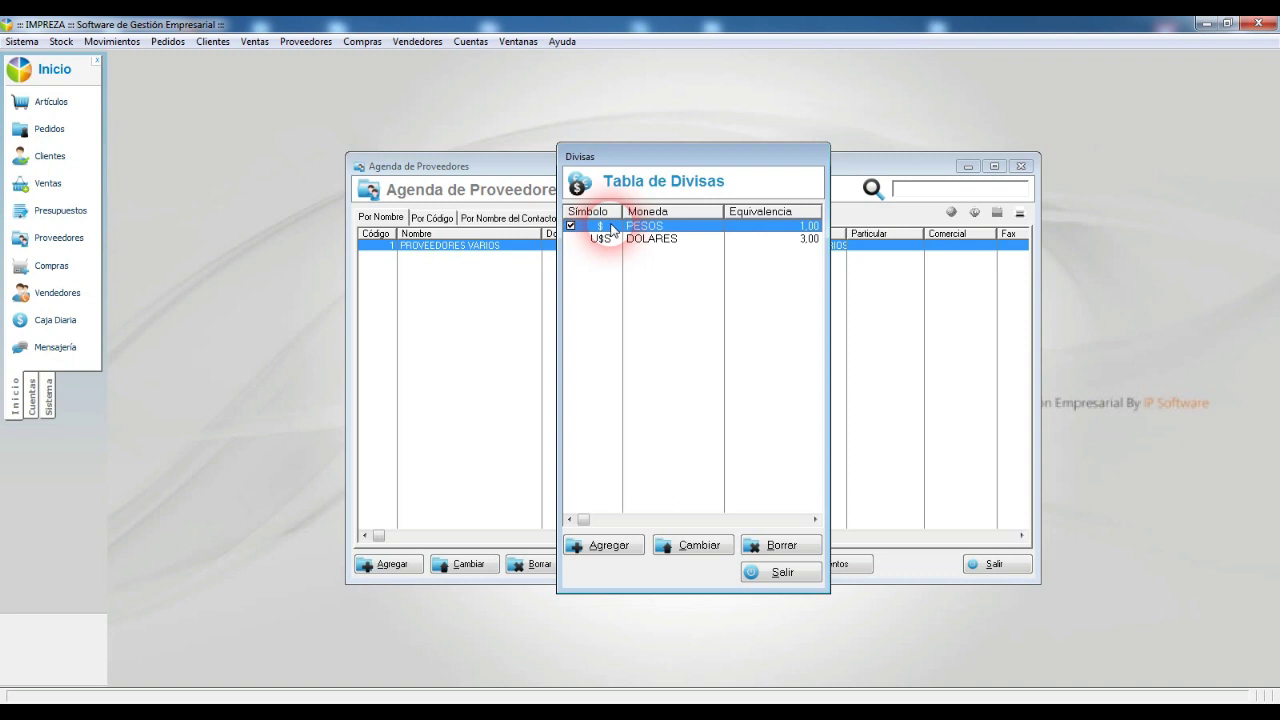
click(600, 239)
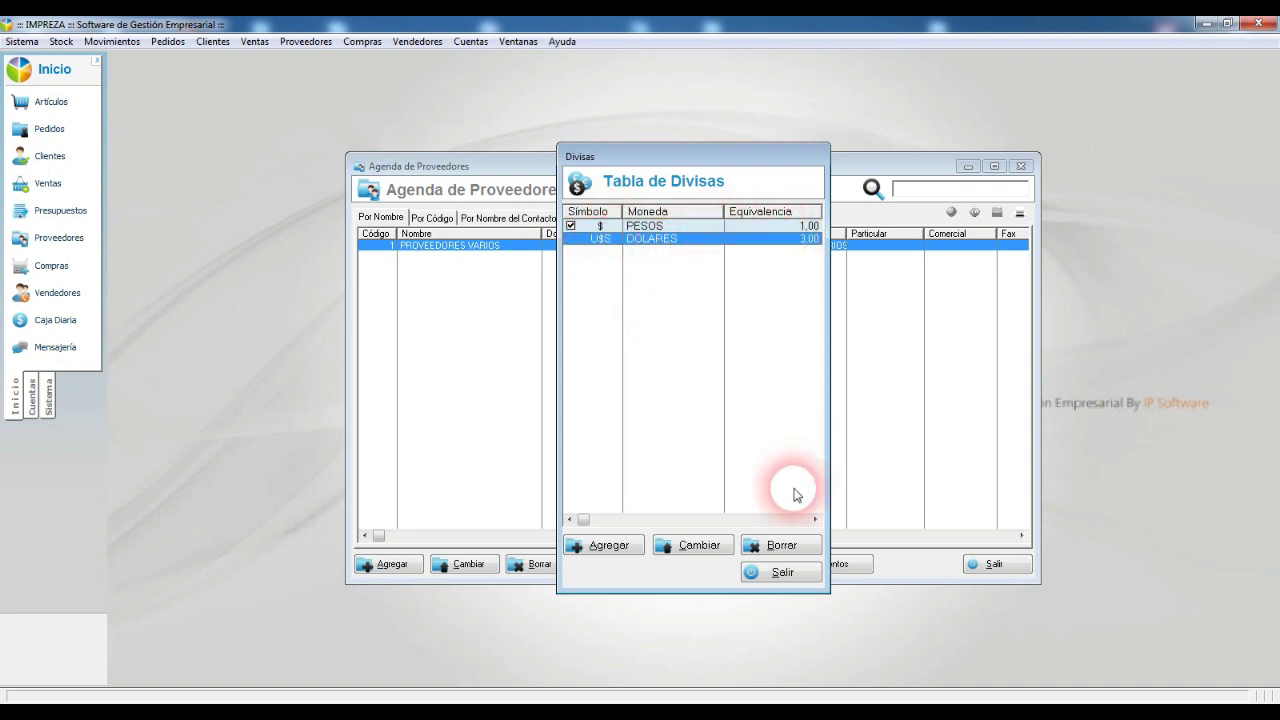
click(592, 227)
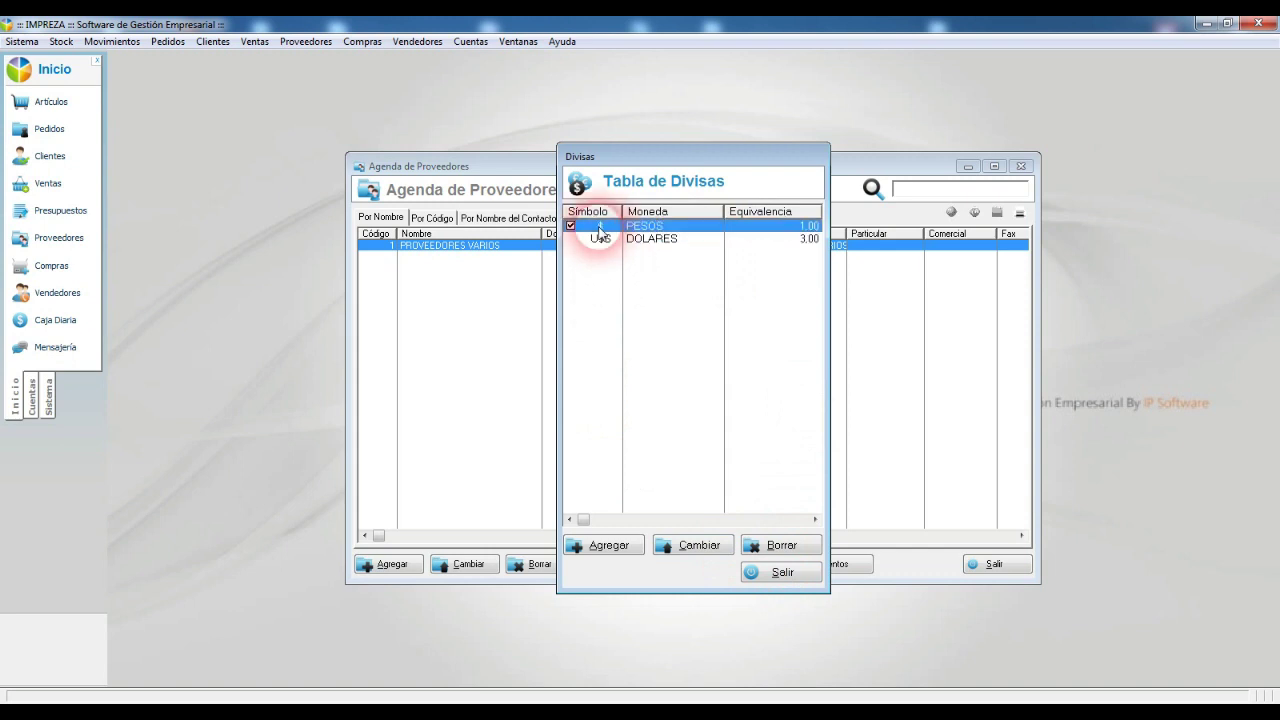
click(782, 573)
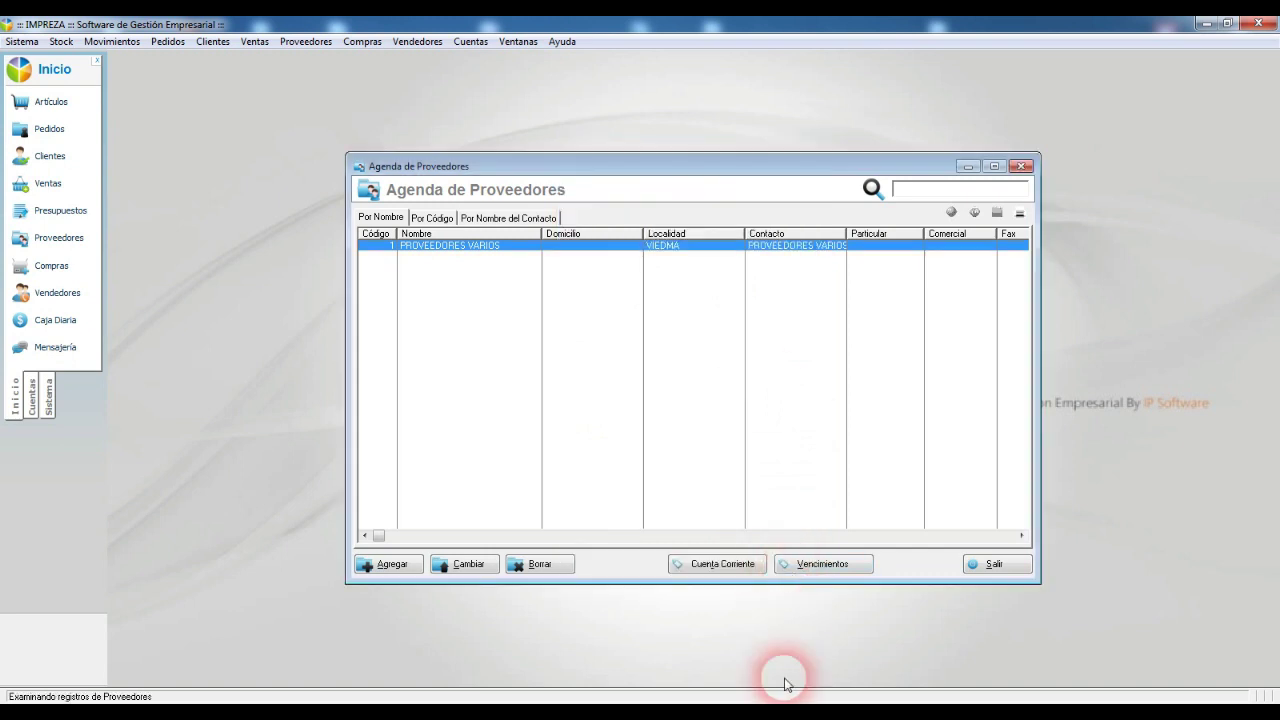
Step: Switch to the Carga Inicial de Datos window and bring ARTICULOS.xlsx to the front
mouse_move(727, 702)
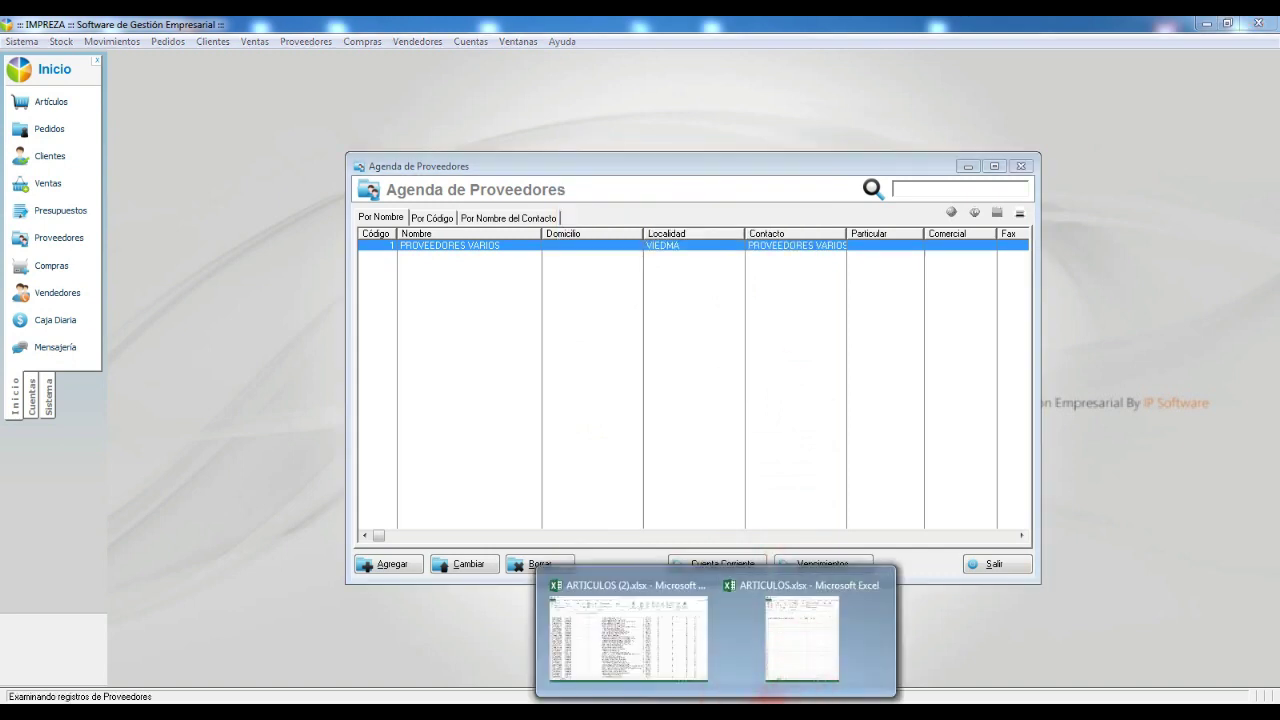
click(790, 665)
click(848, 656)
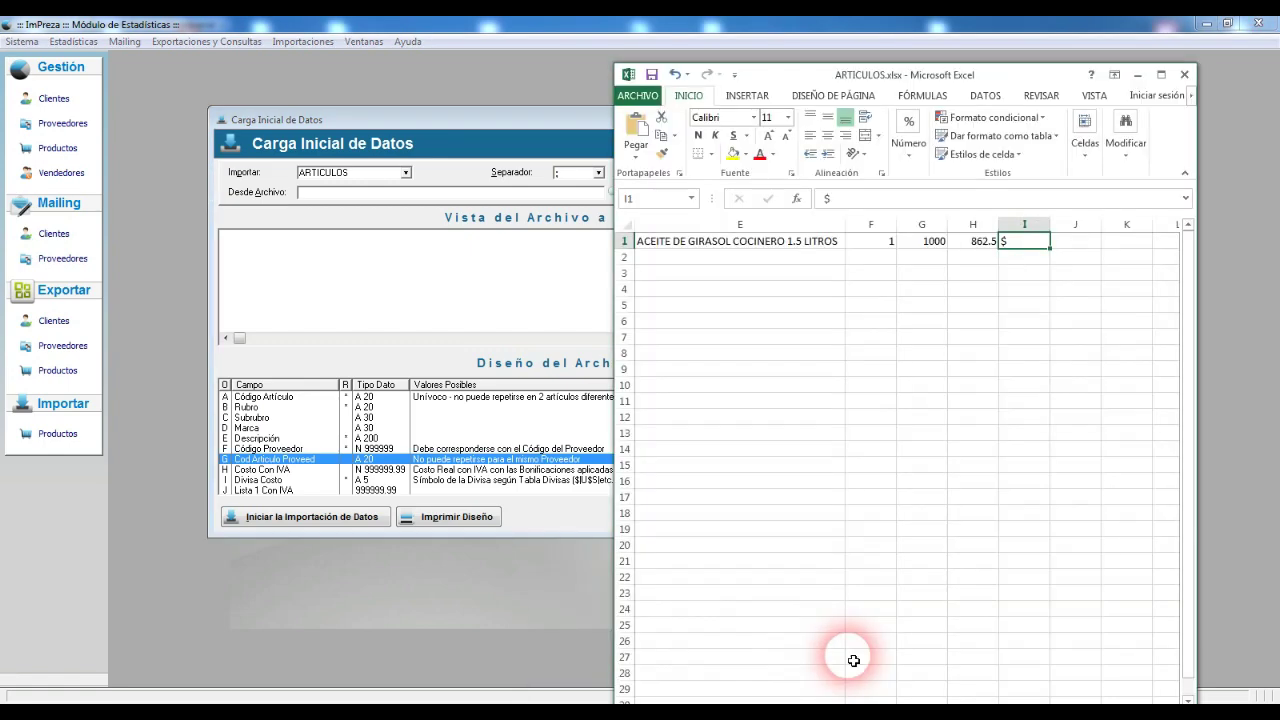
Step: Enter the 50 markup percentage in cell K1
click(1086, 249)
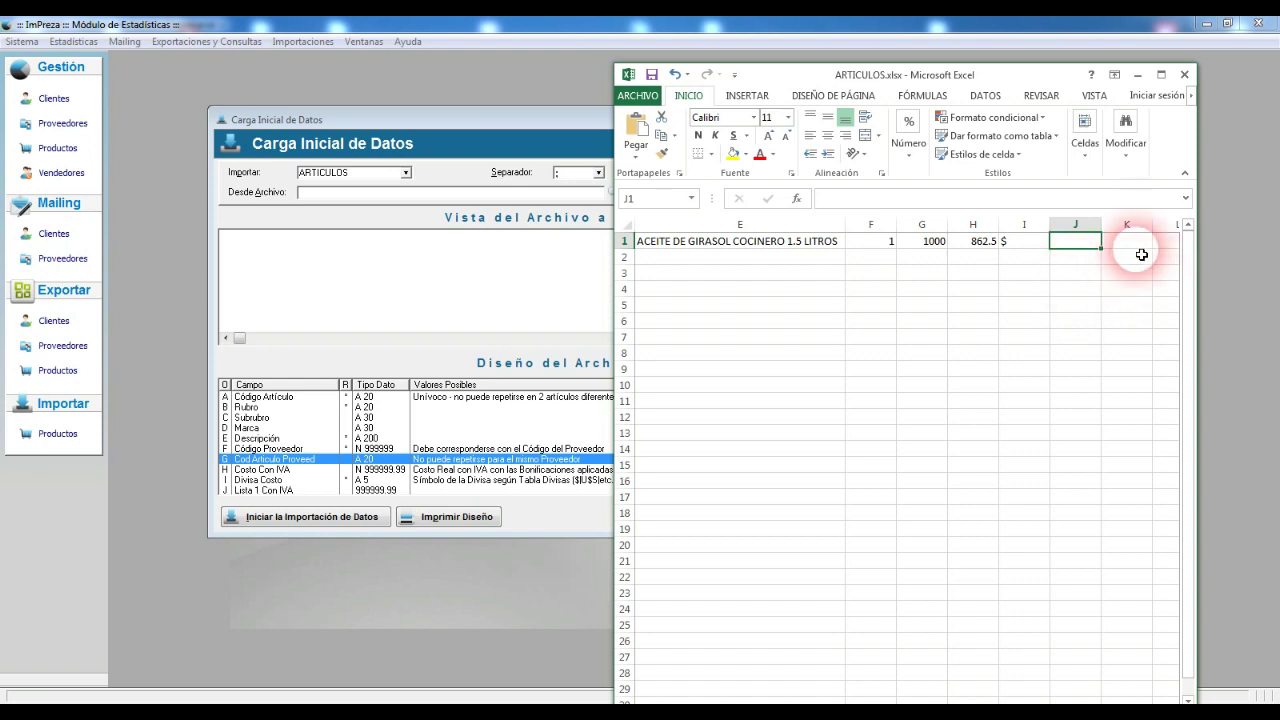
click(1133, 243)
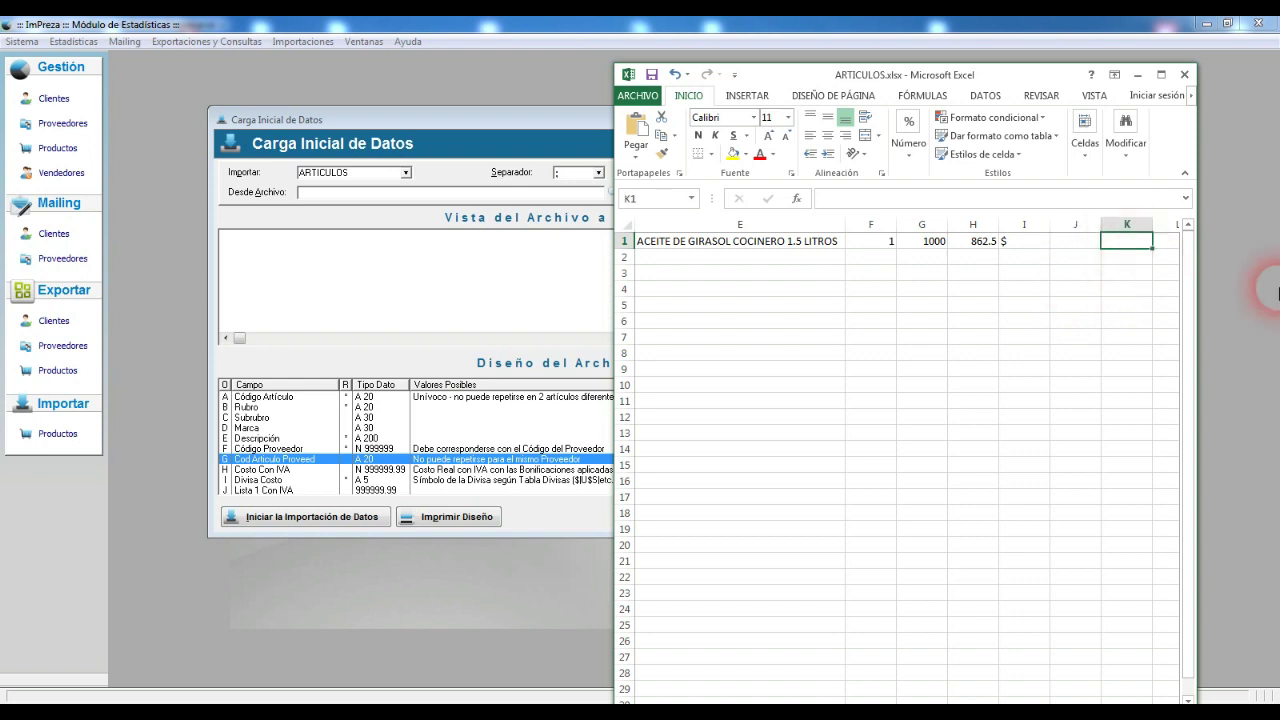
text(50)
key(Tab)
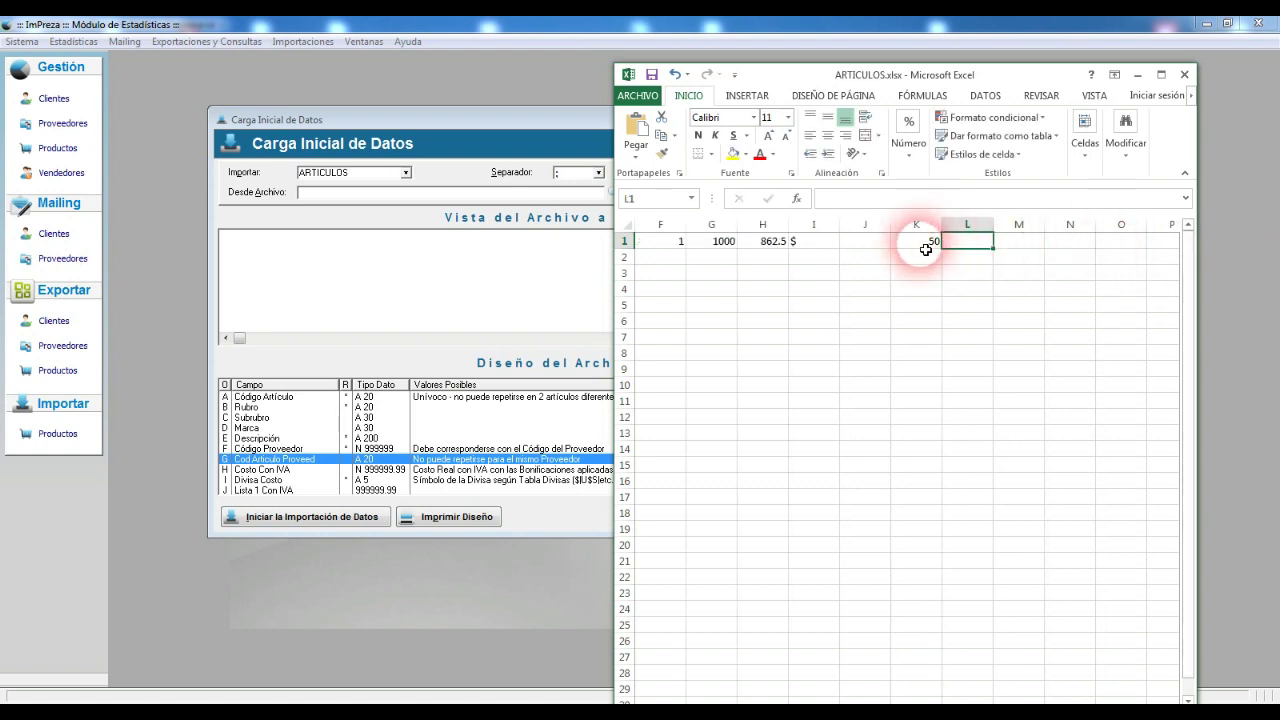
Step: Enter =H1+(H1*50/100) in J1 so the list price shows 1293.75
click(868, 243)
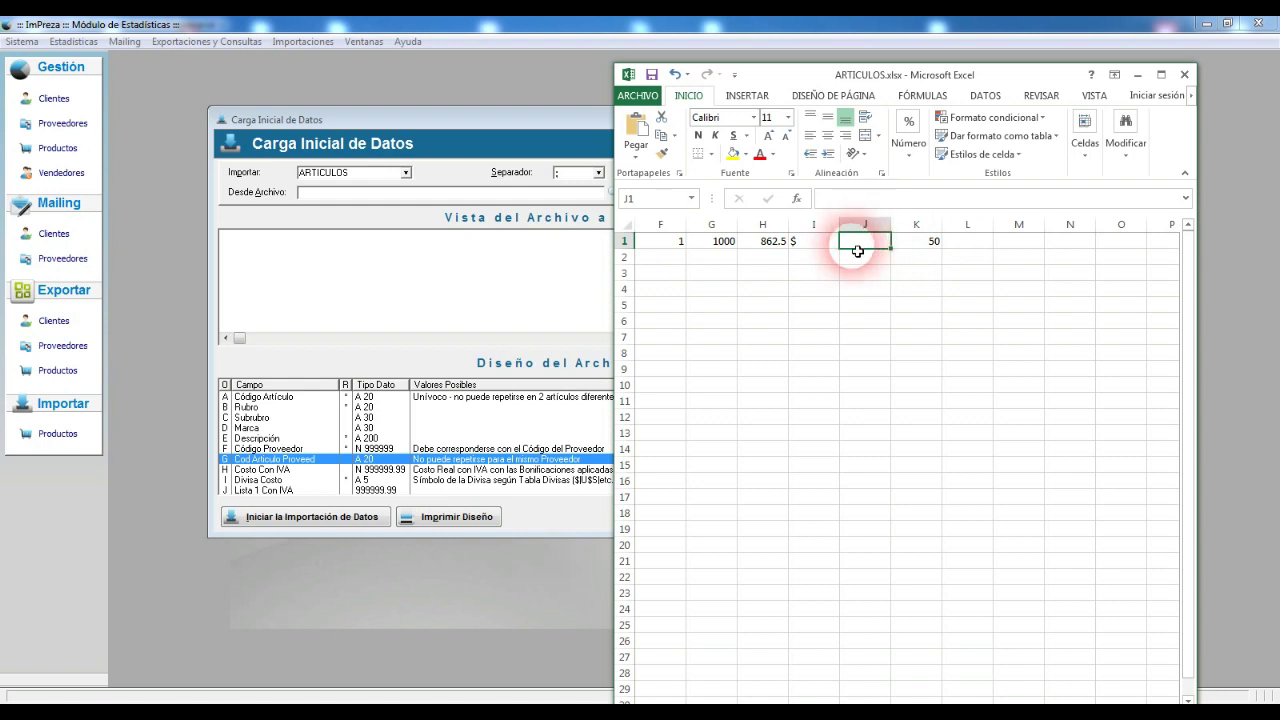
text(=)
click(768, 247)
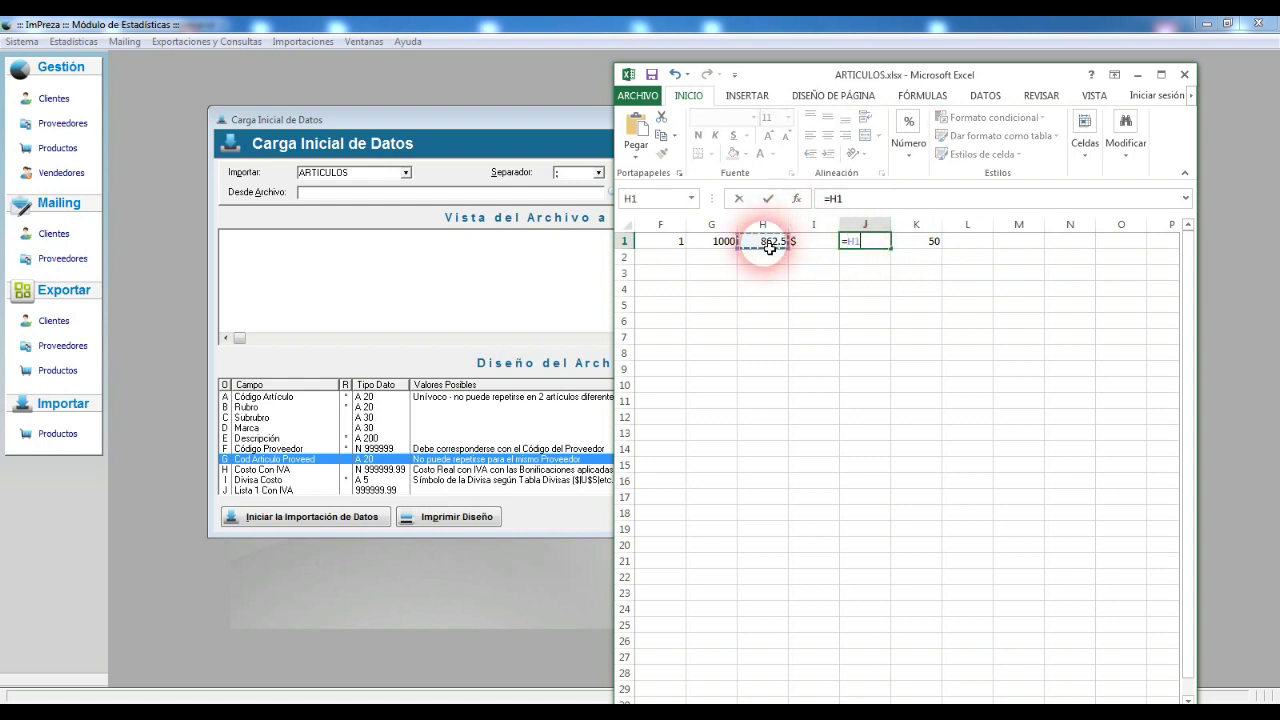
text(+)
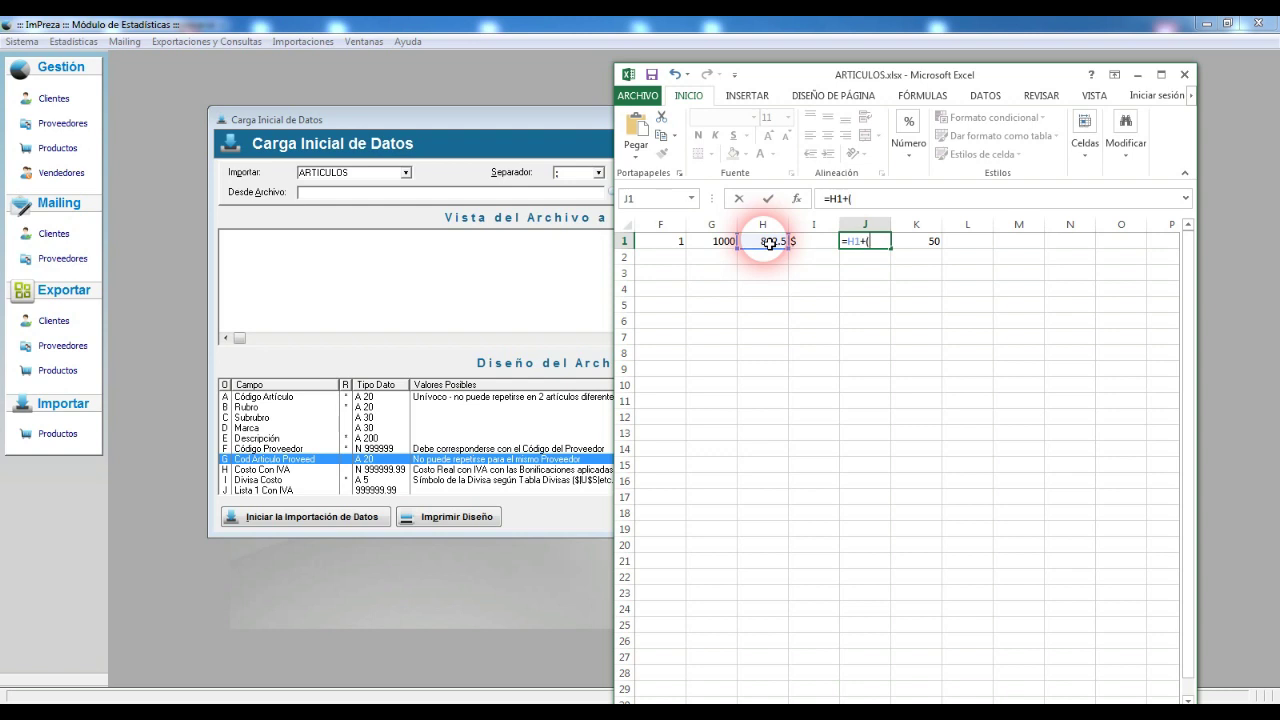
text(()
click(772, 244)
text(*50/100)
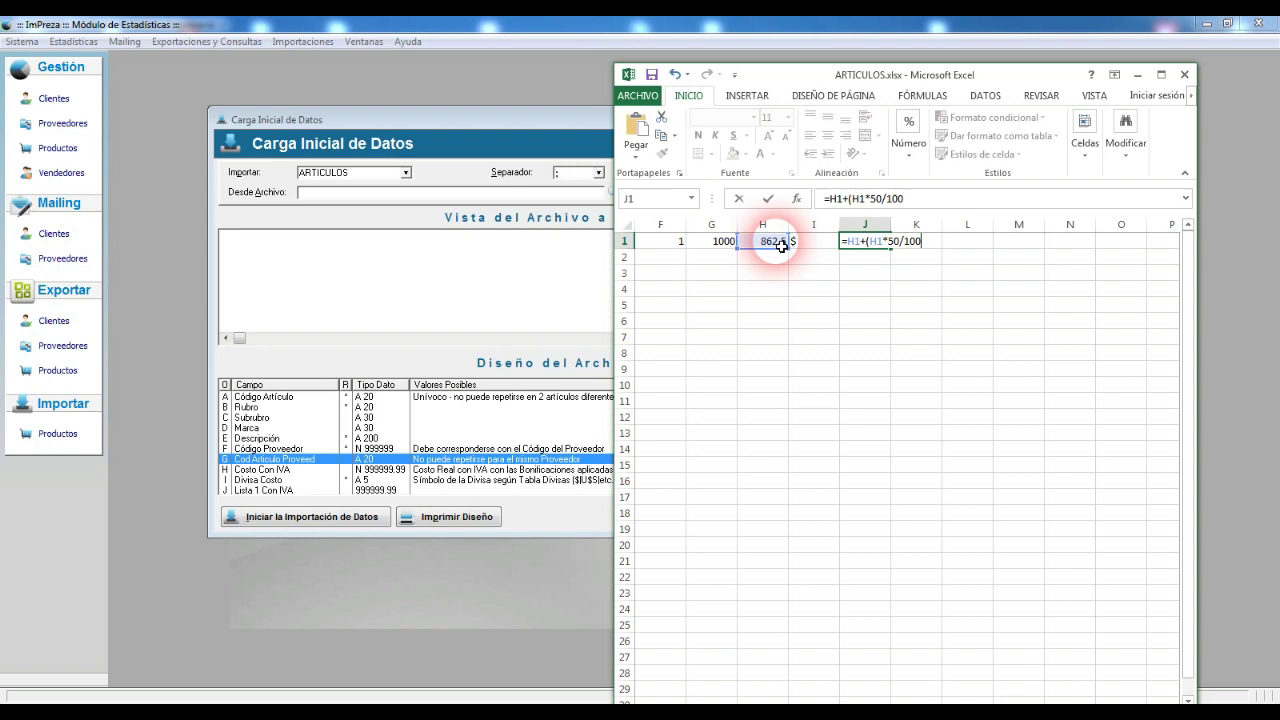
text())
key(Return)
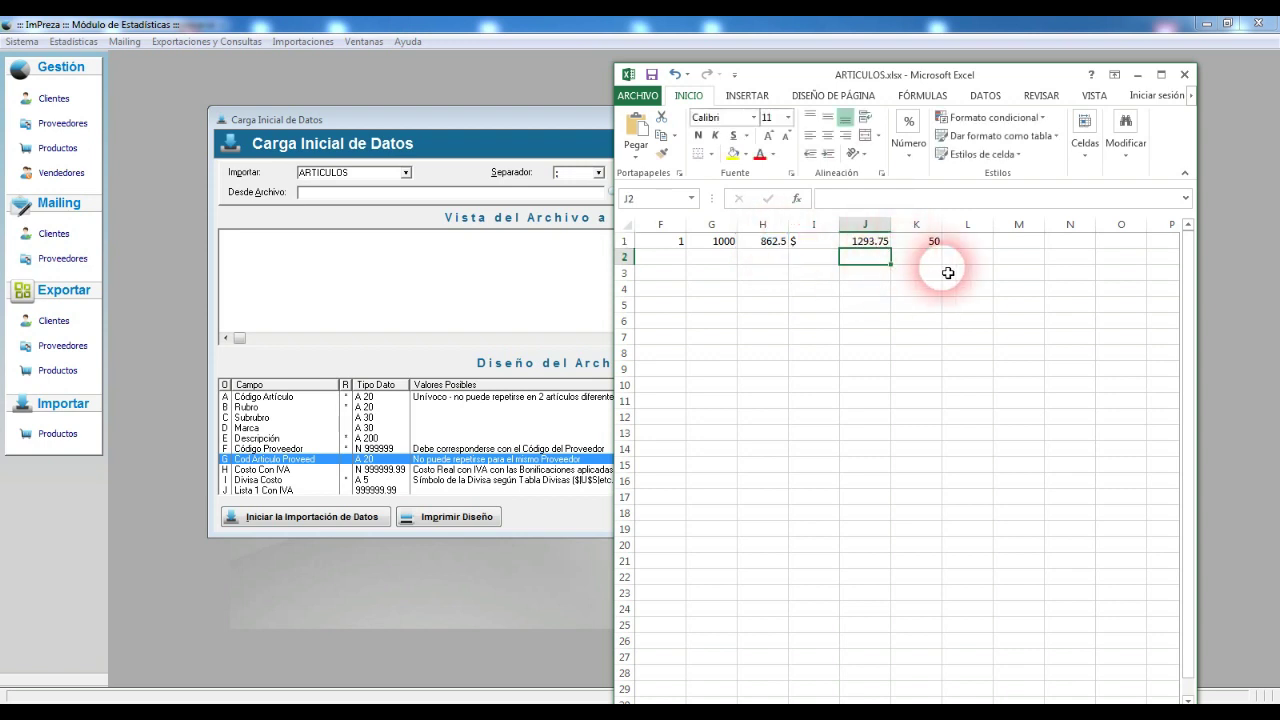
click(876, 245)
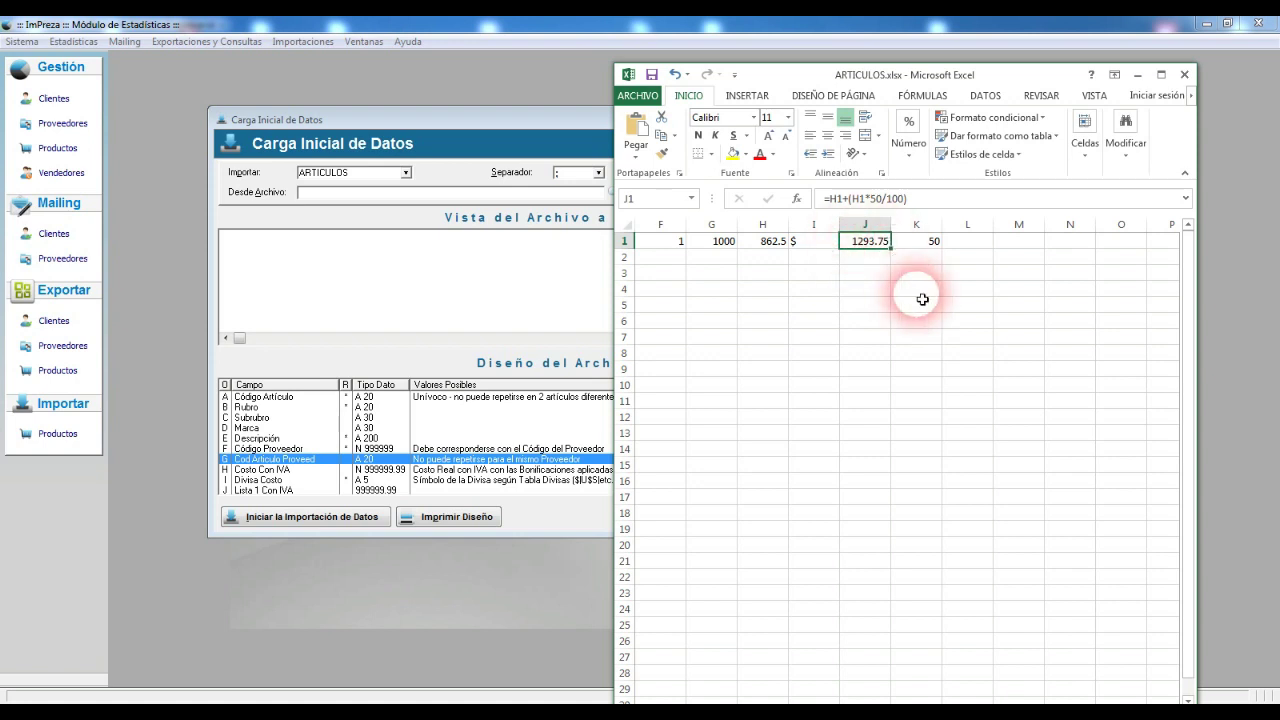
Step: Bring imPreza forward and scroll the Diseño del Archivo list to the Lista 1 Con IVA field
click(280, 490)
click(885, 488)
click(885, 488)
click(885, 488)
click(885, 488)
click(885, 488)
click(885, 488)
click(885, 488)
click(885, 488)
click(885, 488)
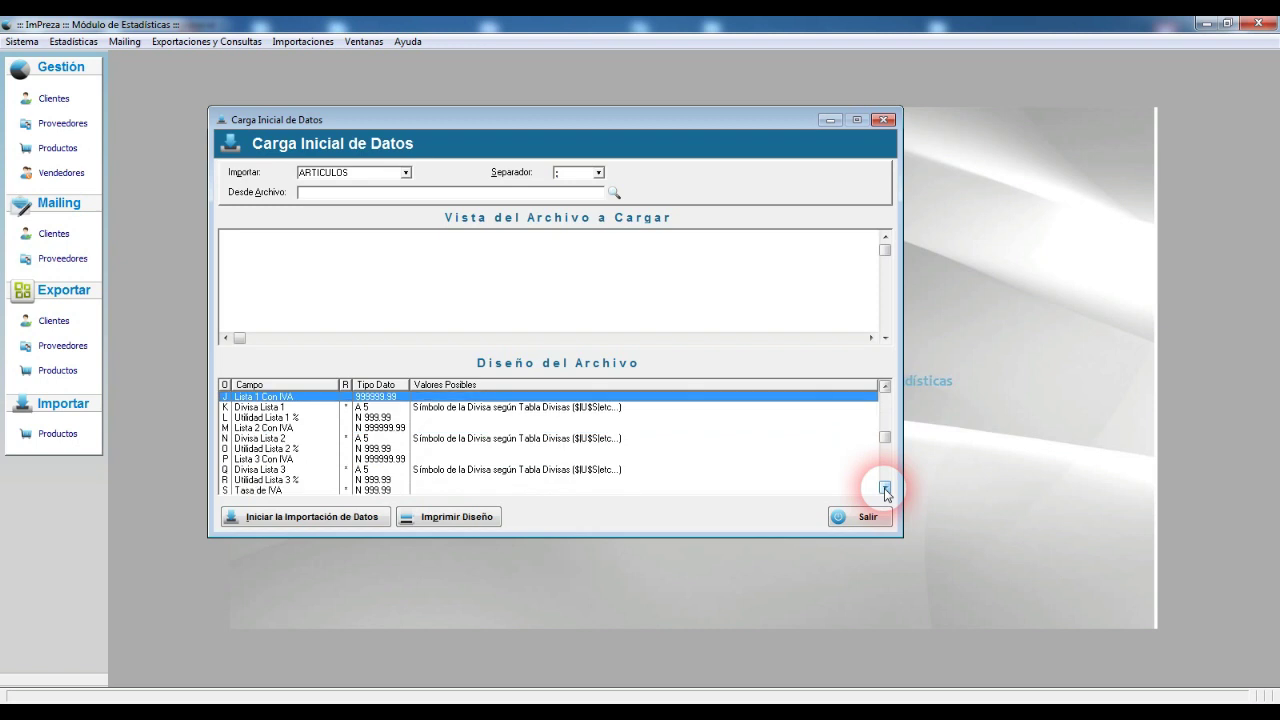
Step: Review the Lista 2 and 3 Con IVA and Utilidad Lista 1 % fields, then return to ARTICULOS.xlsx
click(272, 427)
click(280, 459)
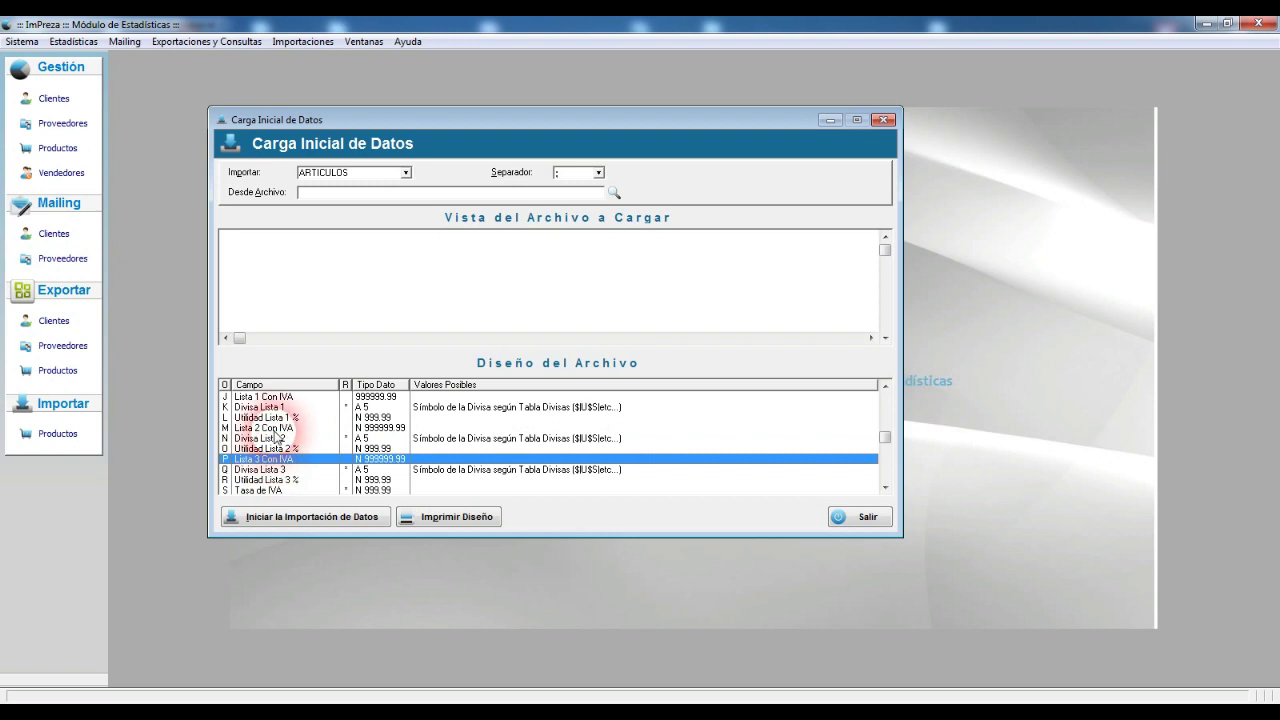
click(272, 428)
click(275, 398)
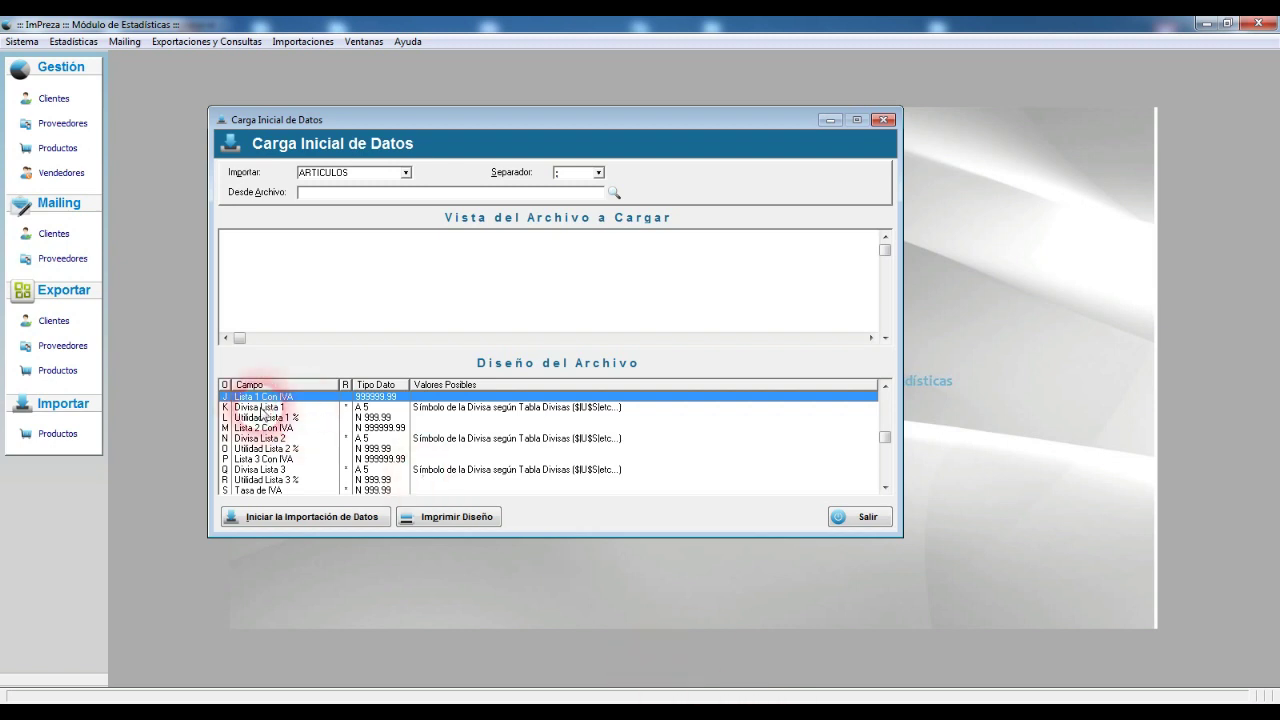
click(284, 418)
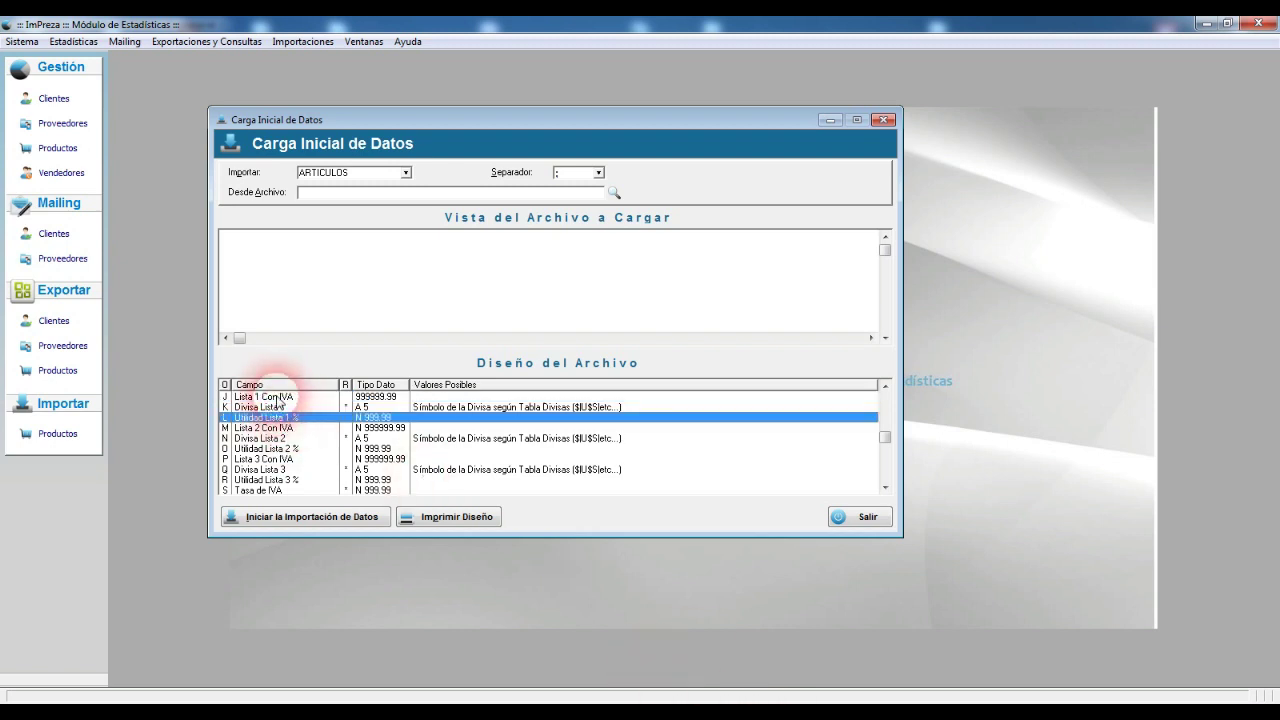
click(278, 398)
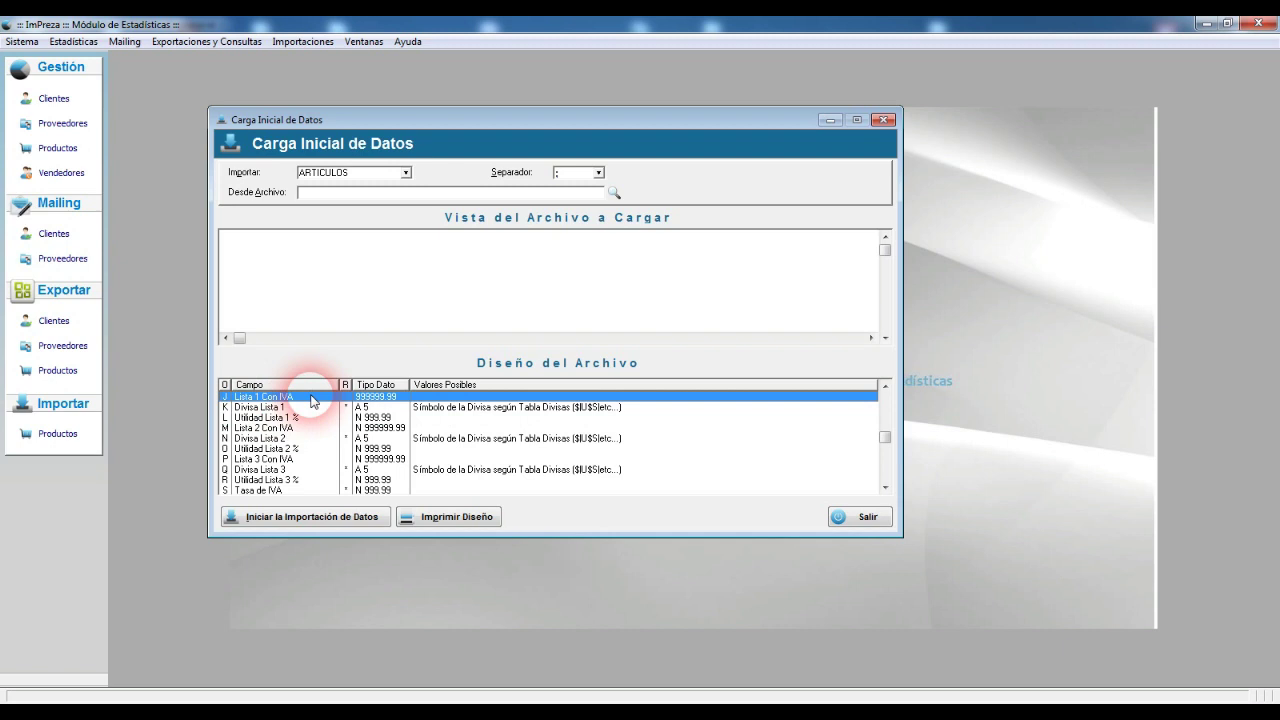
mouse_move(711, 700)
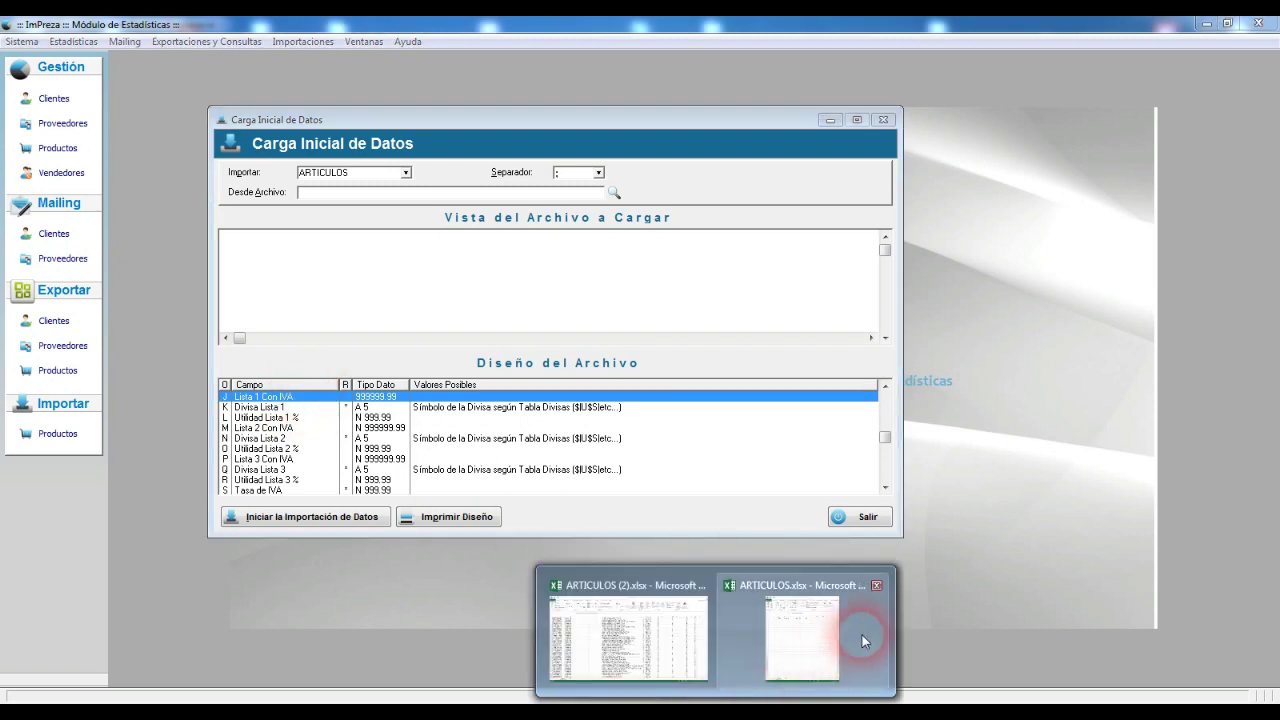
click(872, 640)
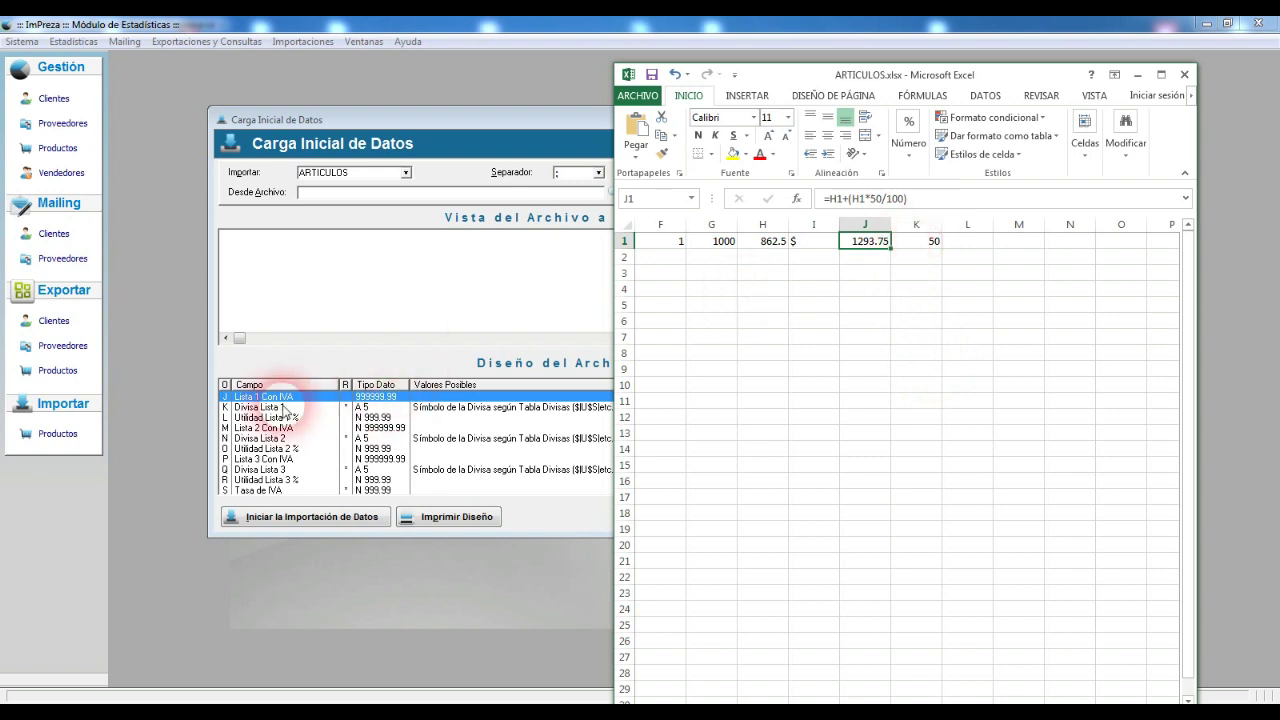
Step: Insert a column before the 50 and put the $ currency symbol in the new K1
right_click(916, 224)
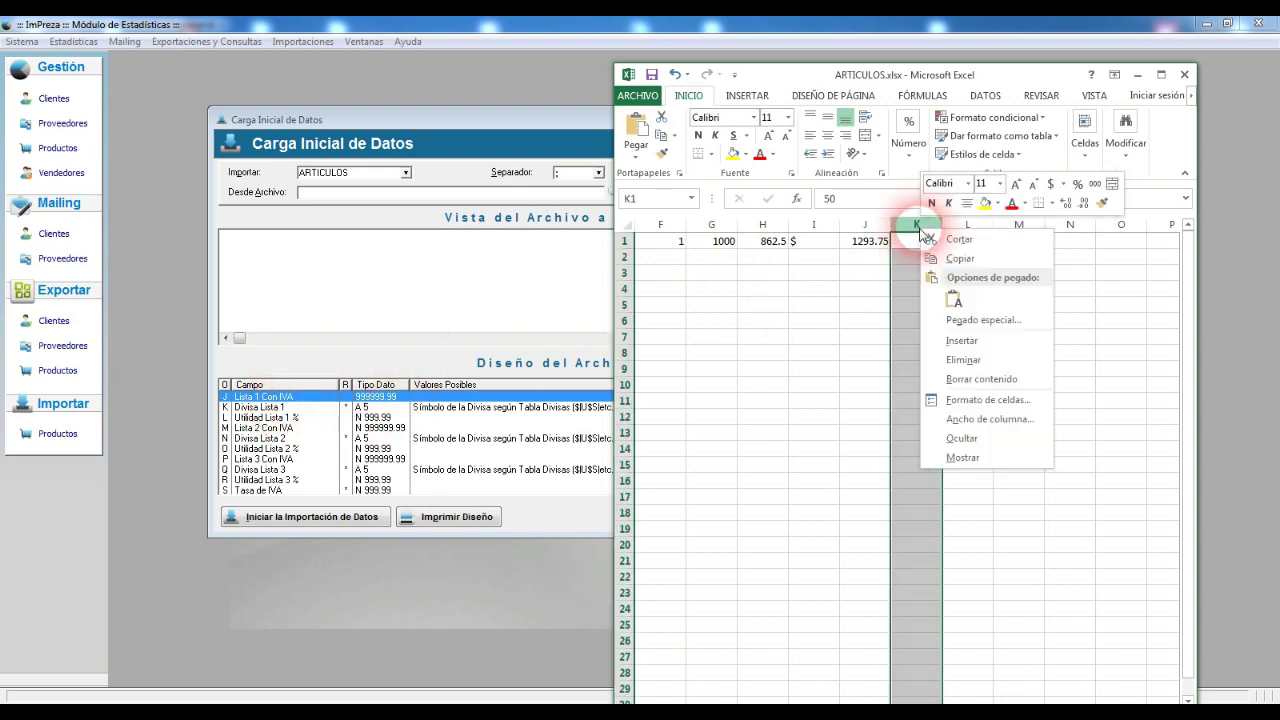
click(958, 338)
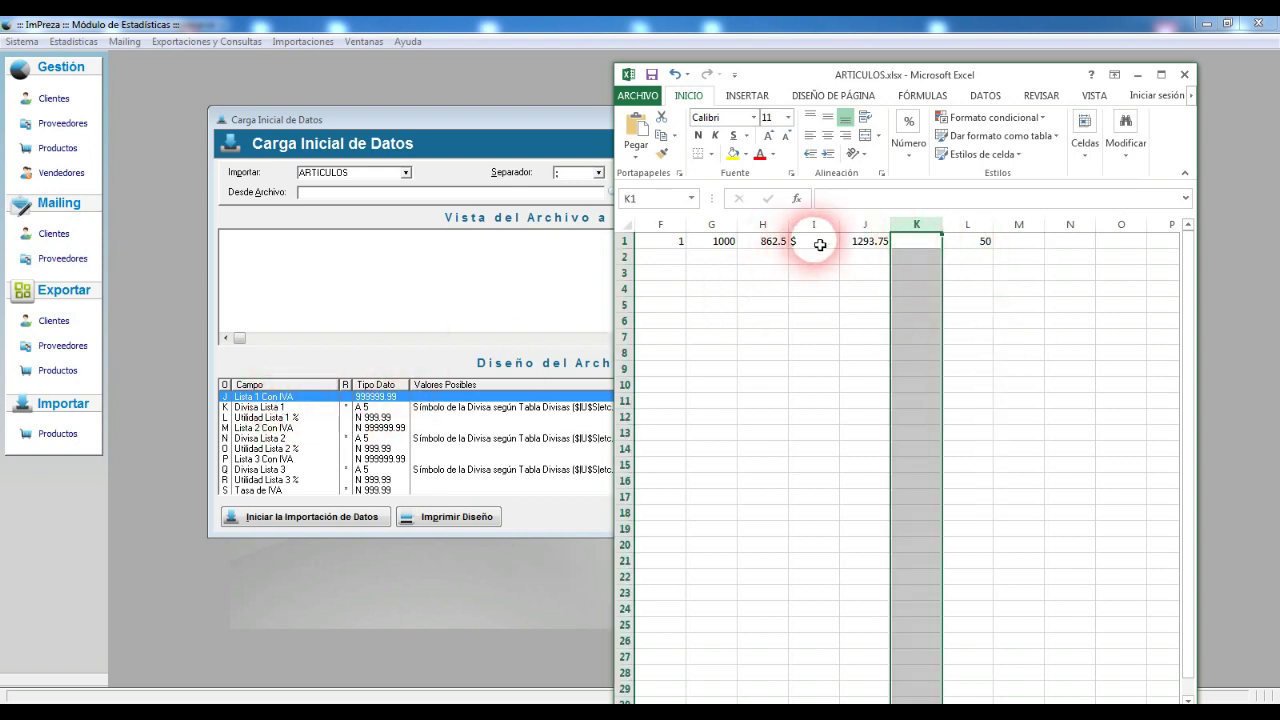
click(929, 245)
text($)
key(Tab)
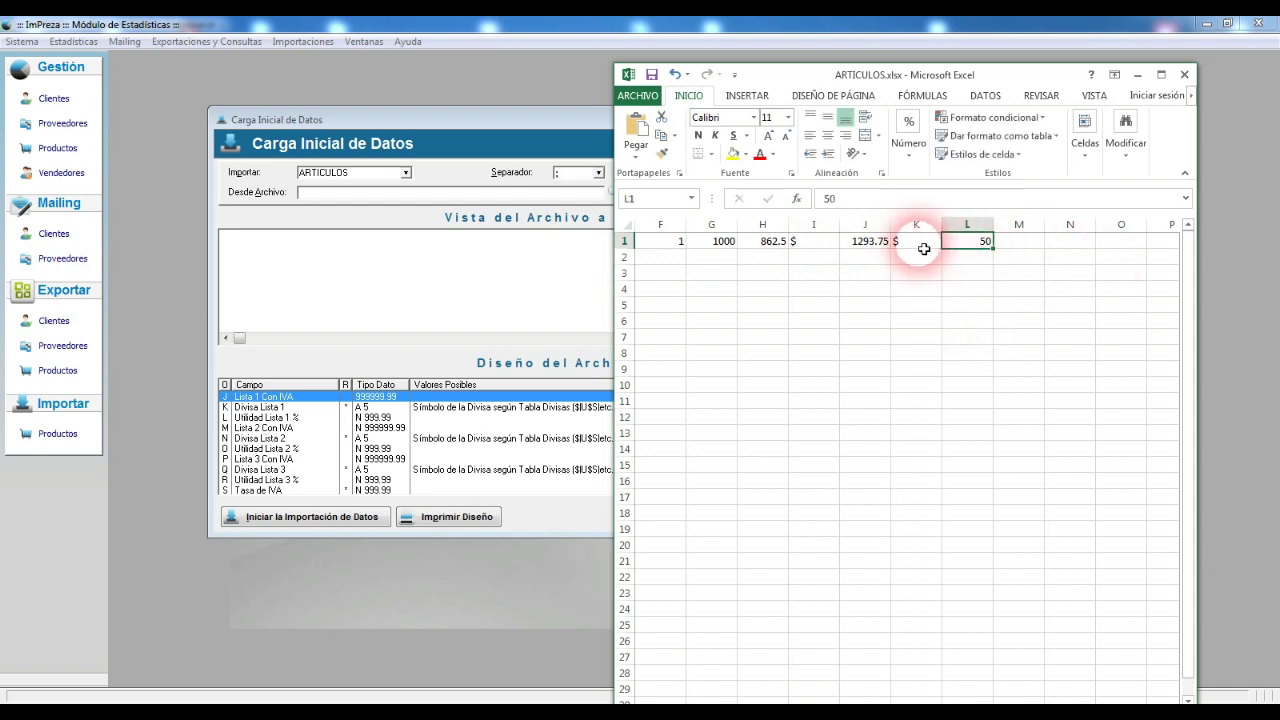
click(860, 241)
click(925, 242)
click(983, 244)
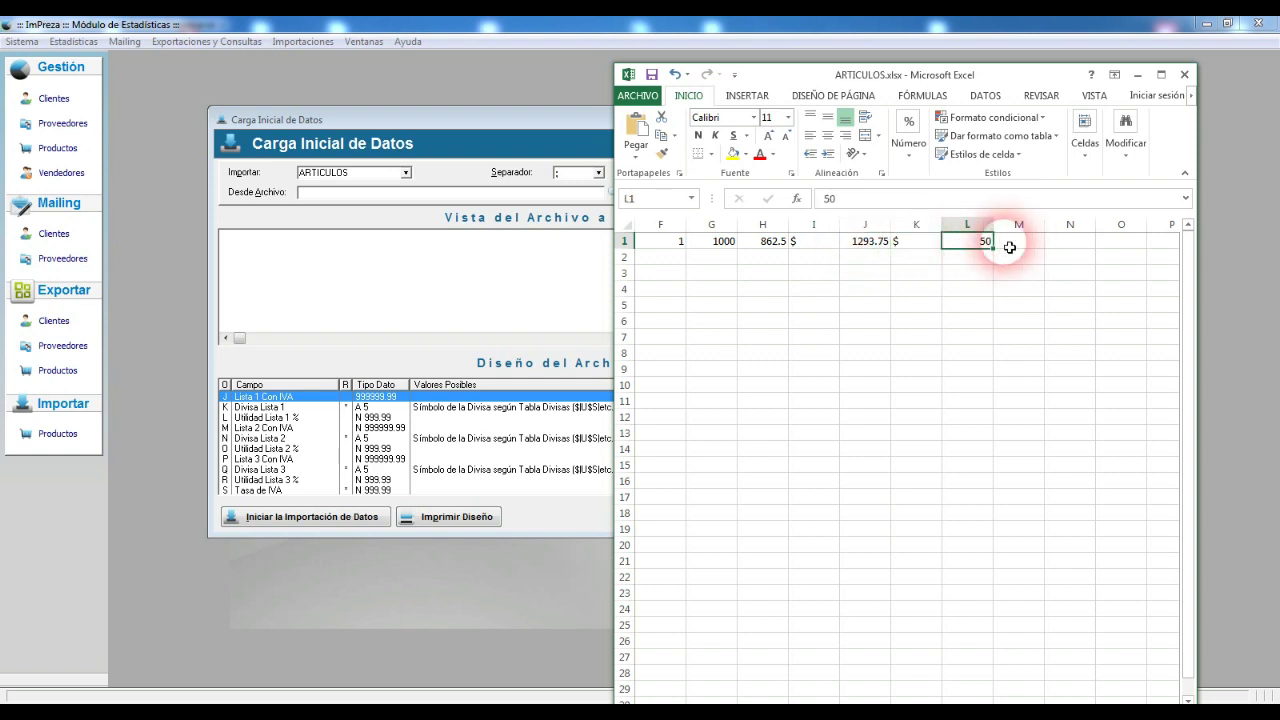
Step: Enter costs 450, 236.9 and 256.33 in H2:H4
click(776, 260)
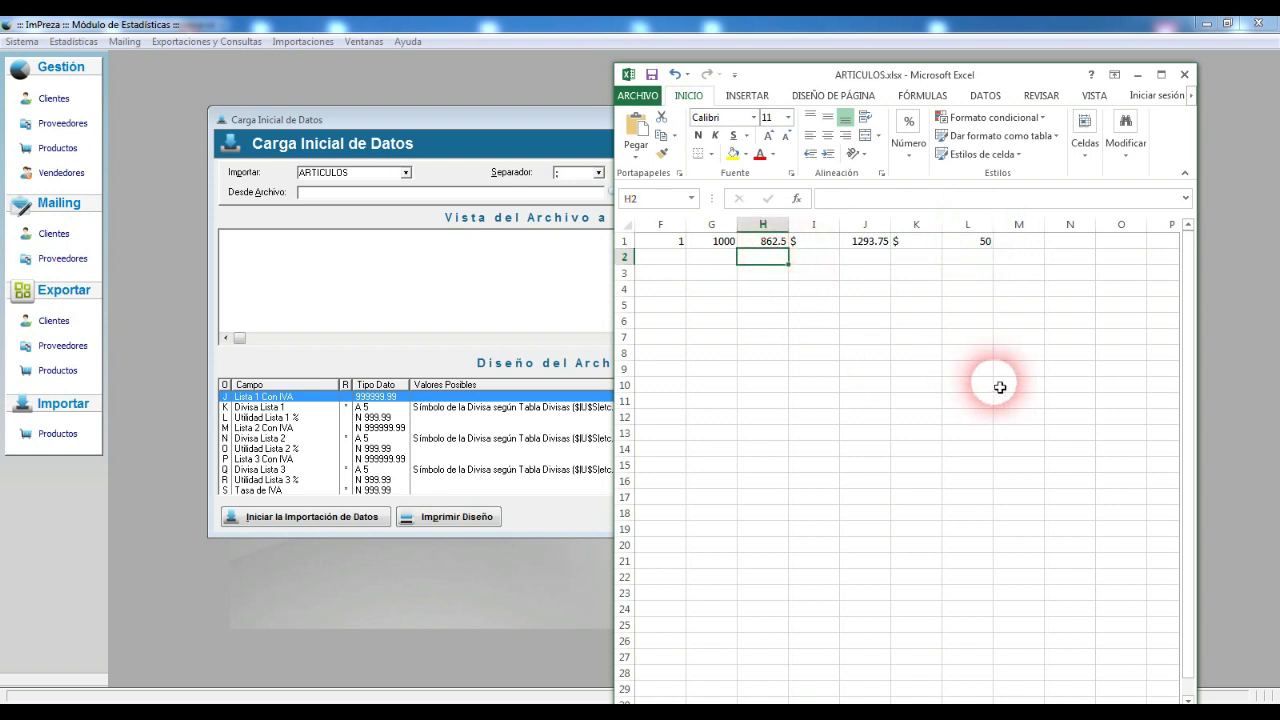
text(450)
key(Return)
text(236.9)
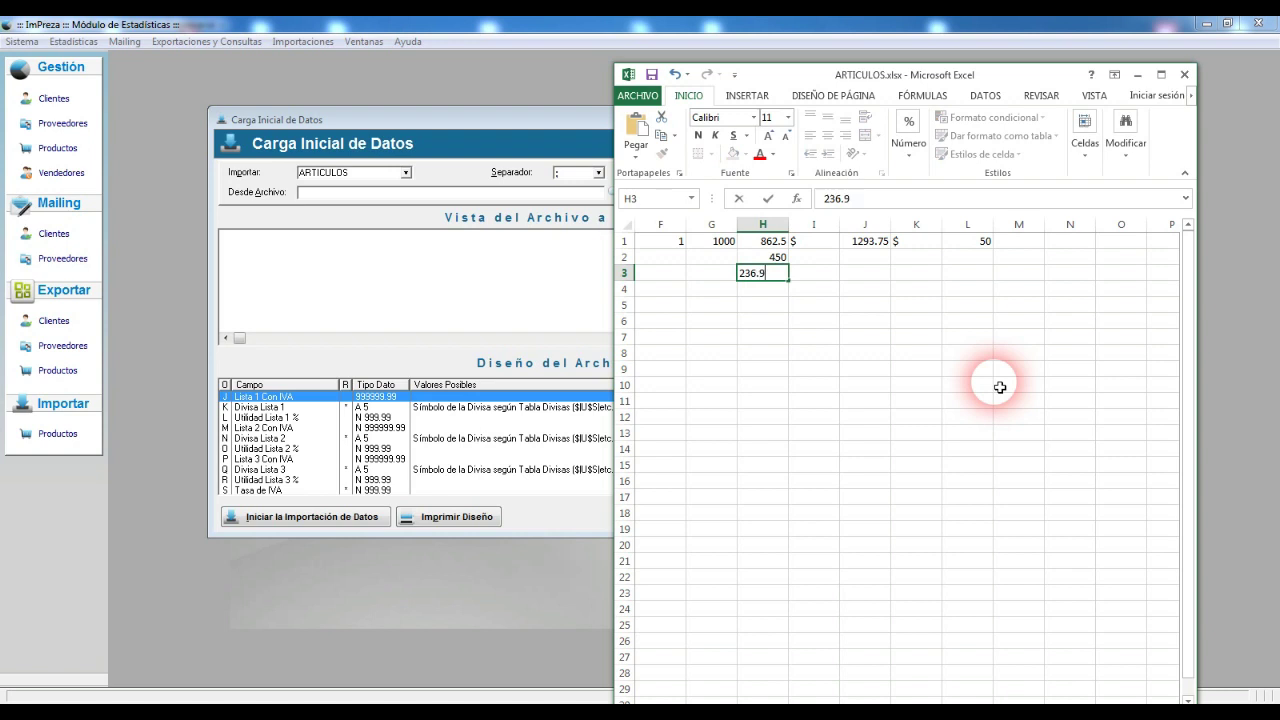
key(Return)
text(256.33)
key(Return)
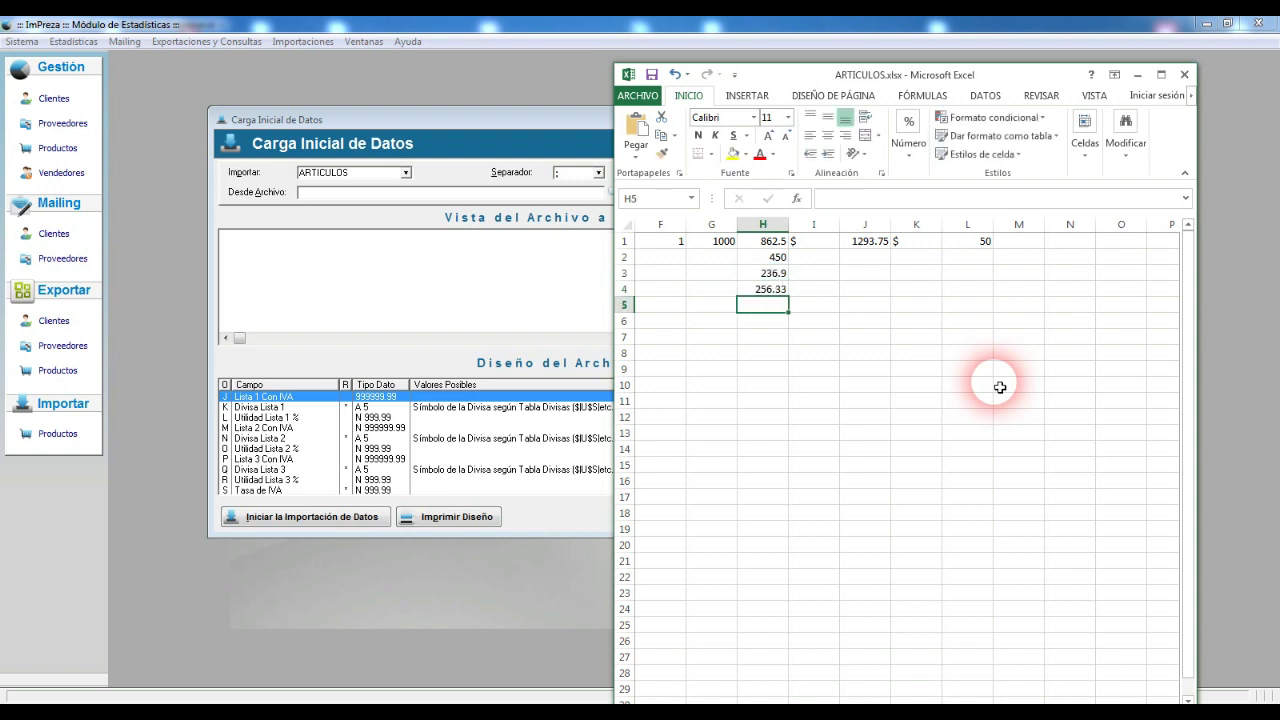
Step: Copy the $ symbol down I1:I4 and K1:K4
click(816, 244)
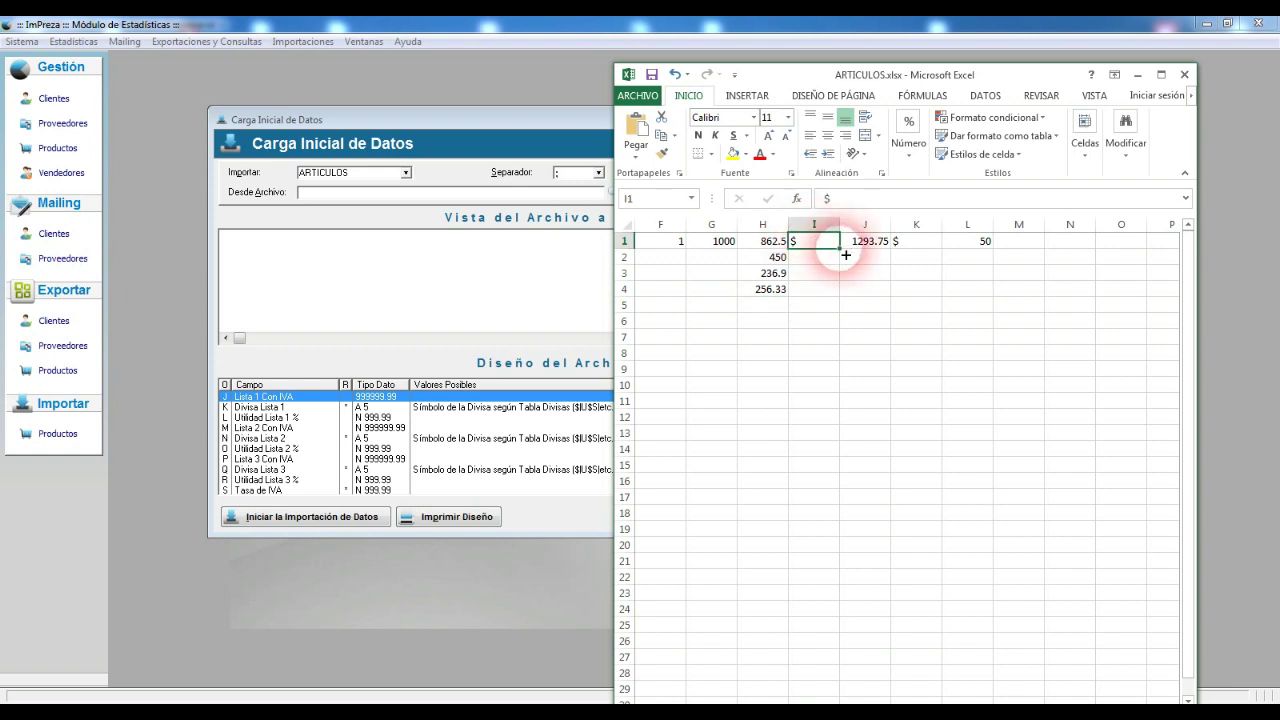
drag(845, 255, 834, 297)
click(917, 241)
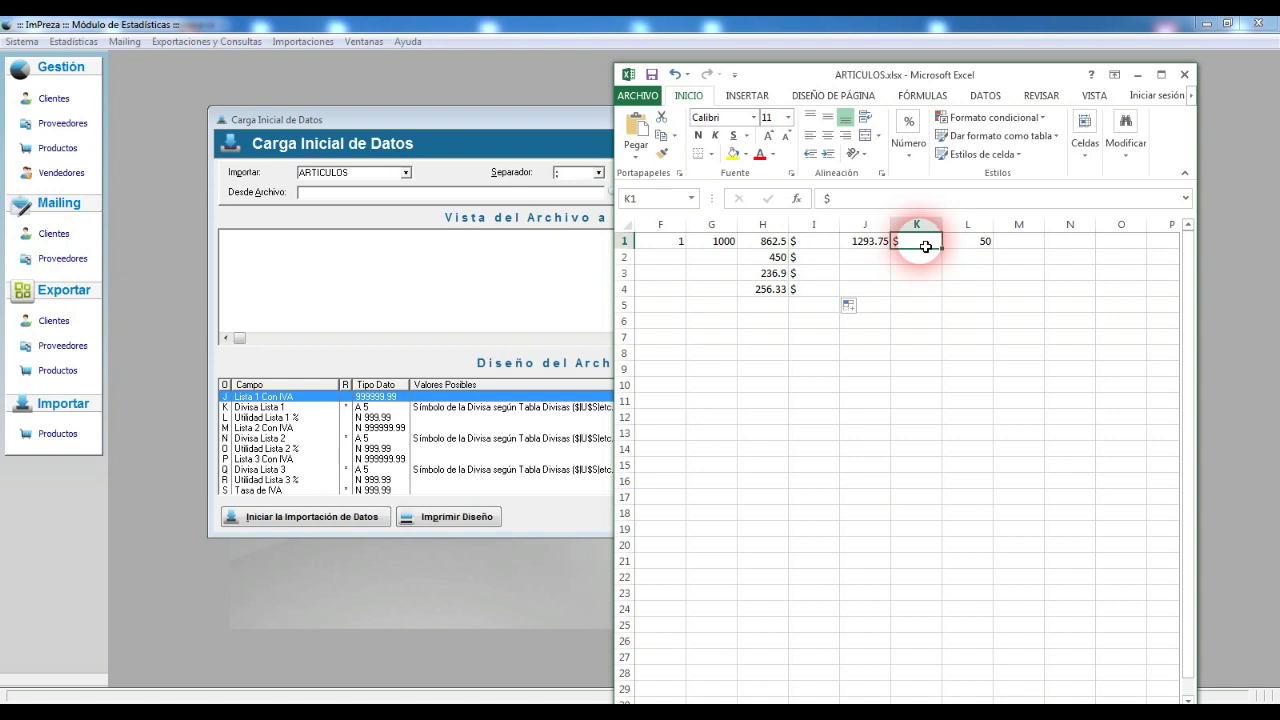
drag(942, 248, 945, 298)
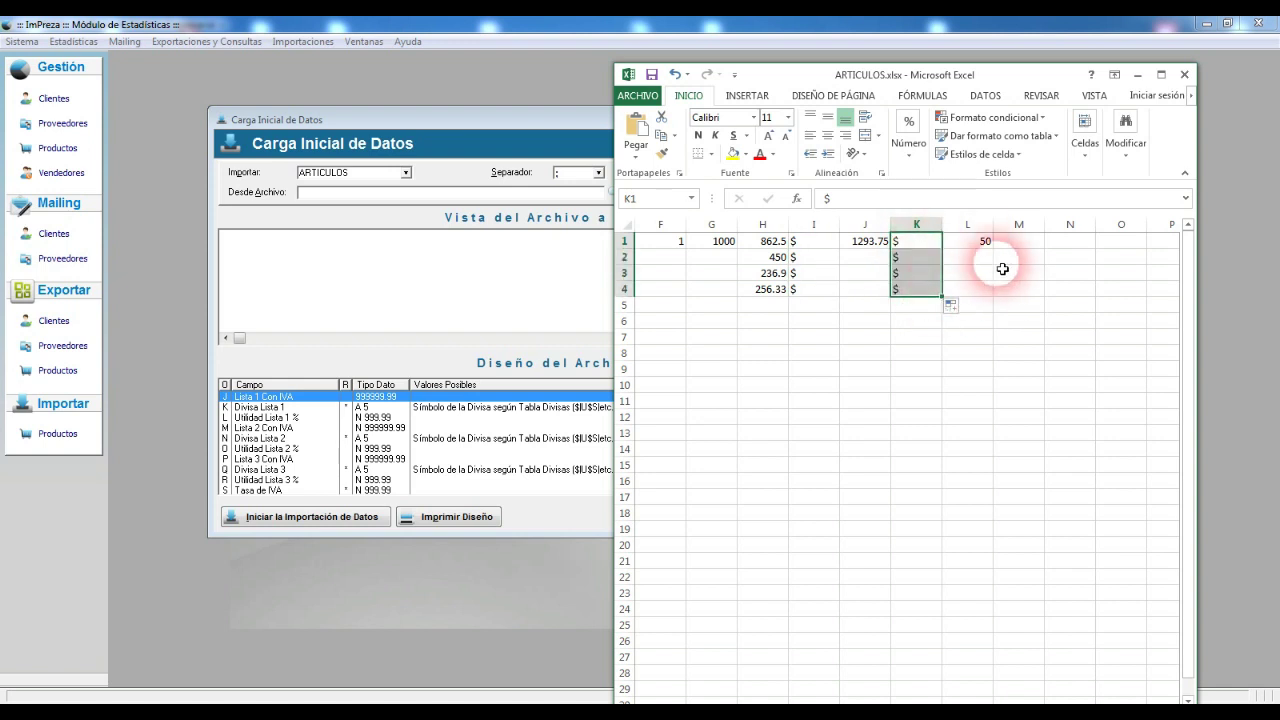
Step: Enter a 50 markup percentage in L2, L3 and L4
click(976, 258)
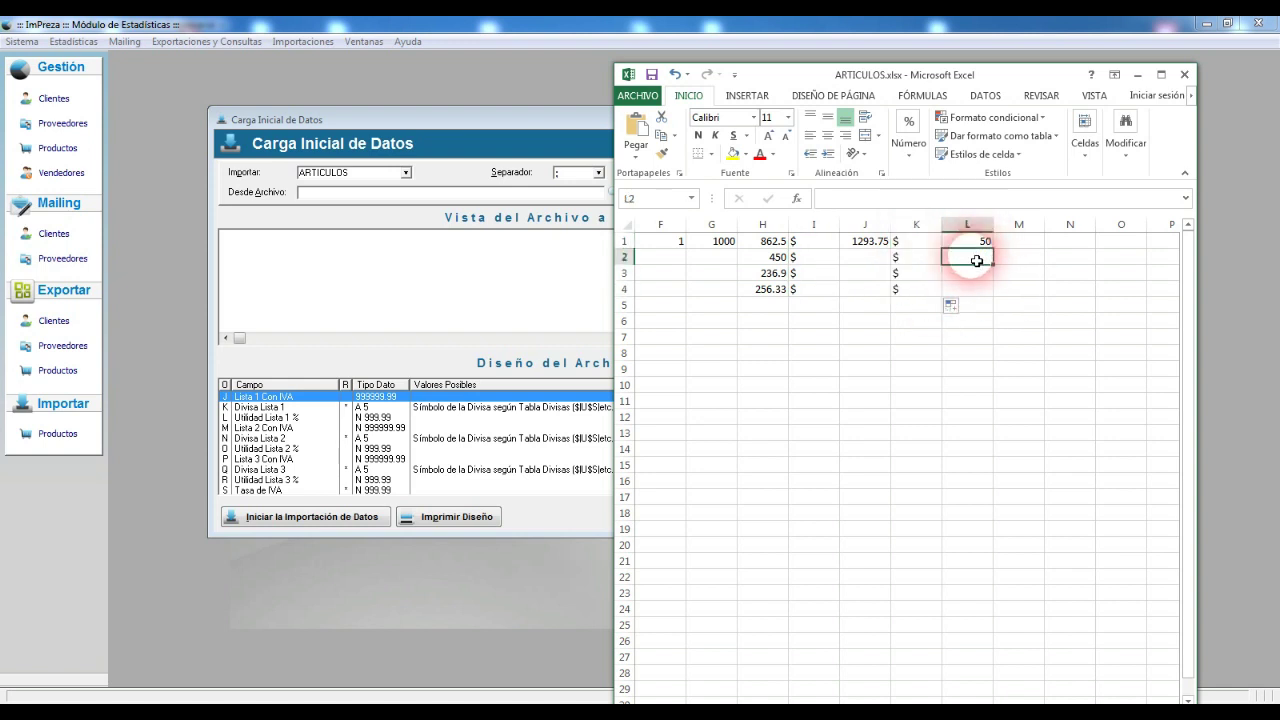
text(50)
key(Return)
text(50)
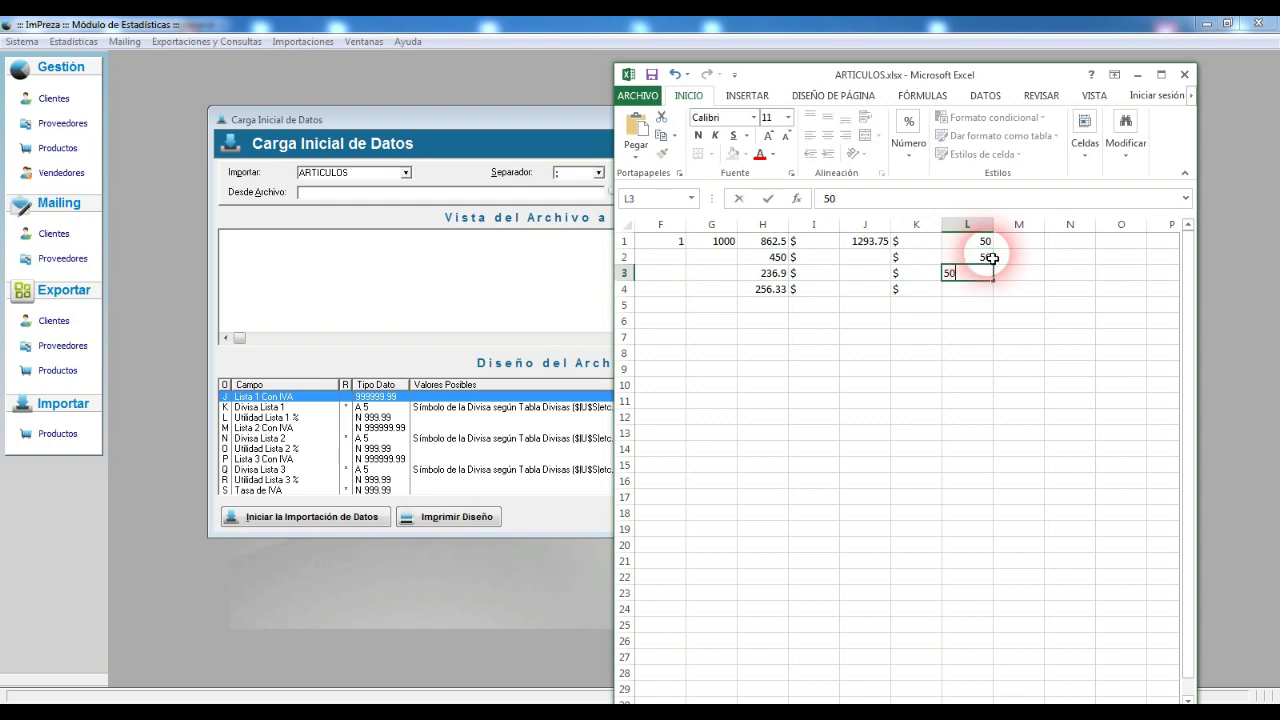
key(Return)
text(50)
key(Return)
click(987, 258)
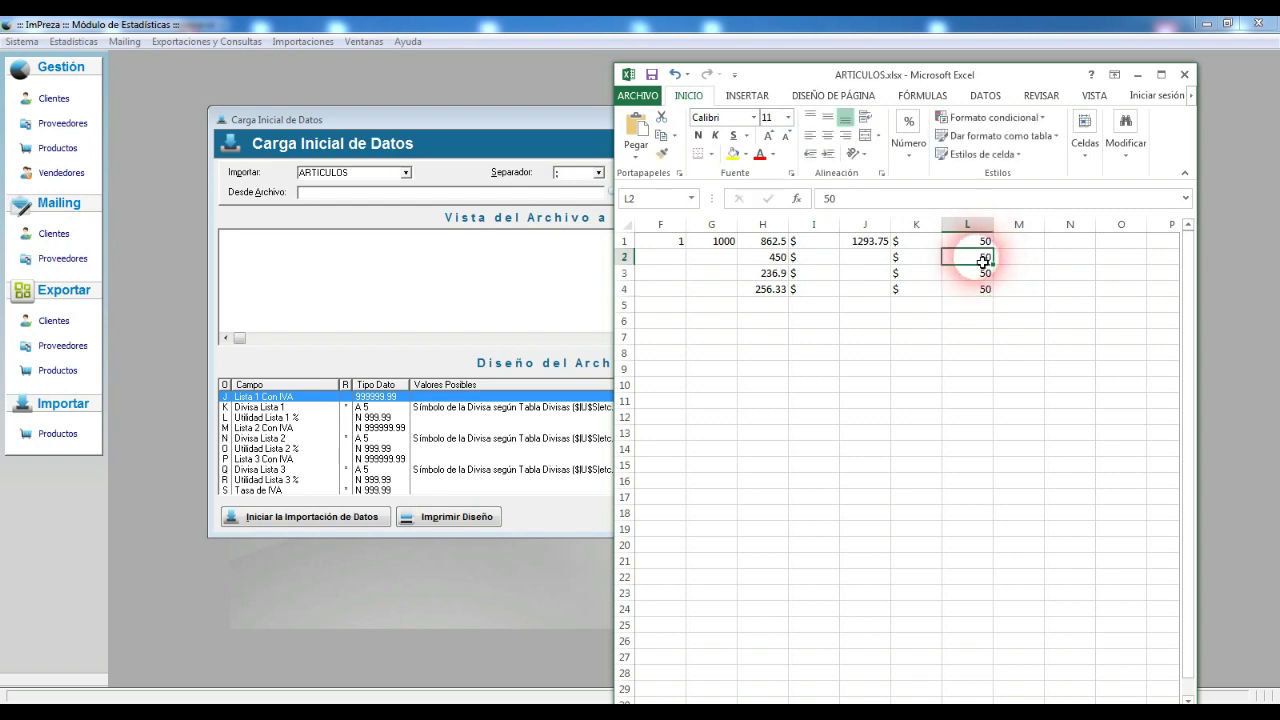
click(984, 266)
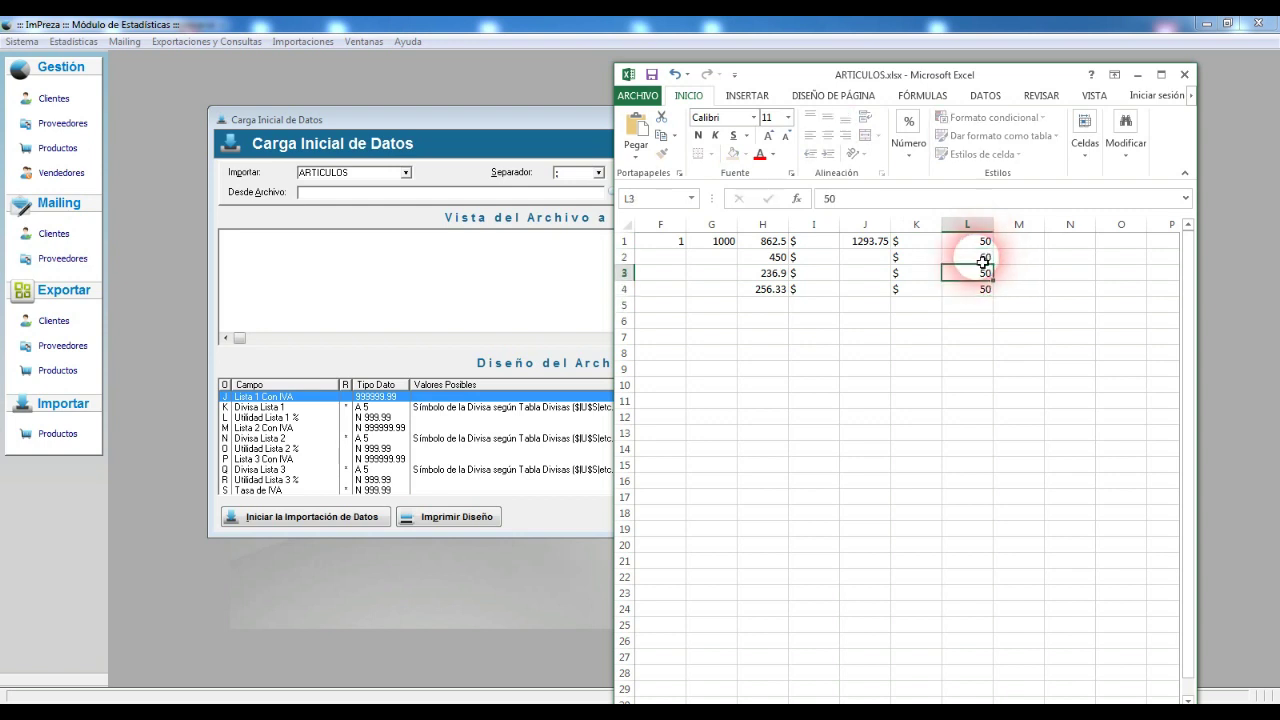
Step: Fill the J1 markup formula down to J4, giving 1293.75, 675, 355.35 and 384.495
click(862, 242)
drag(898, 255, 893, 292)
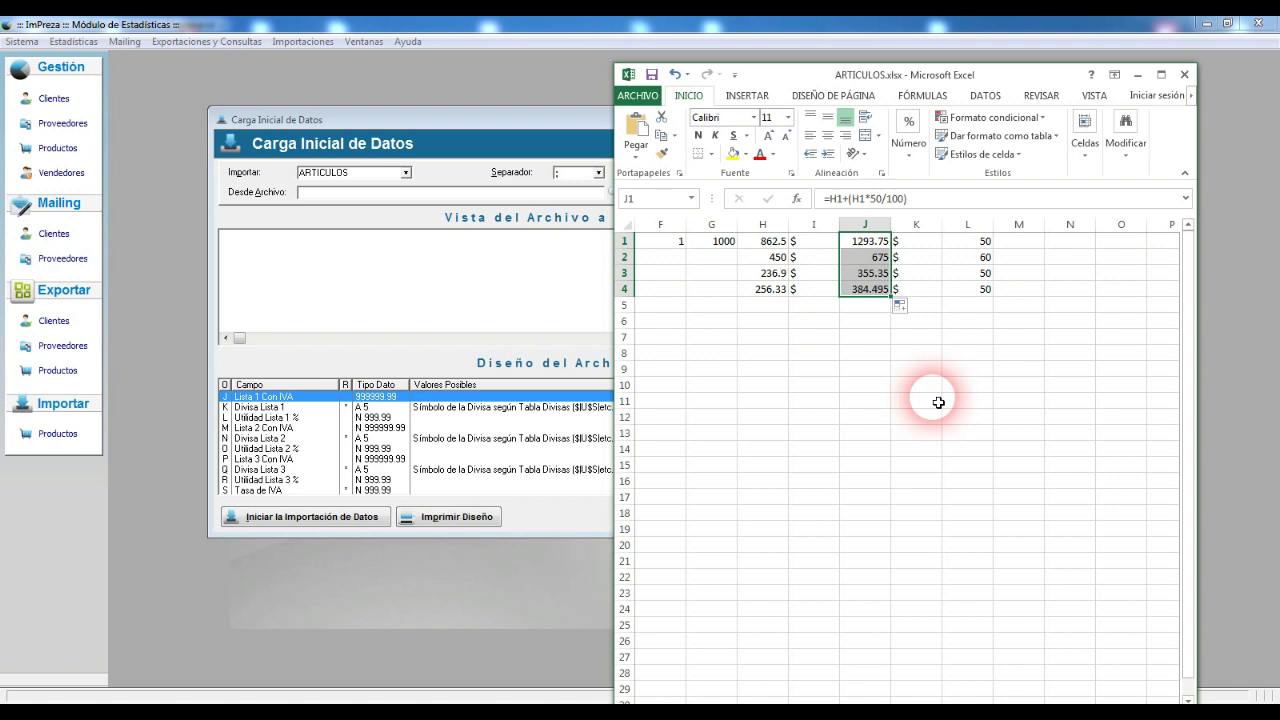
click(884, 241)
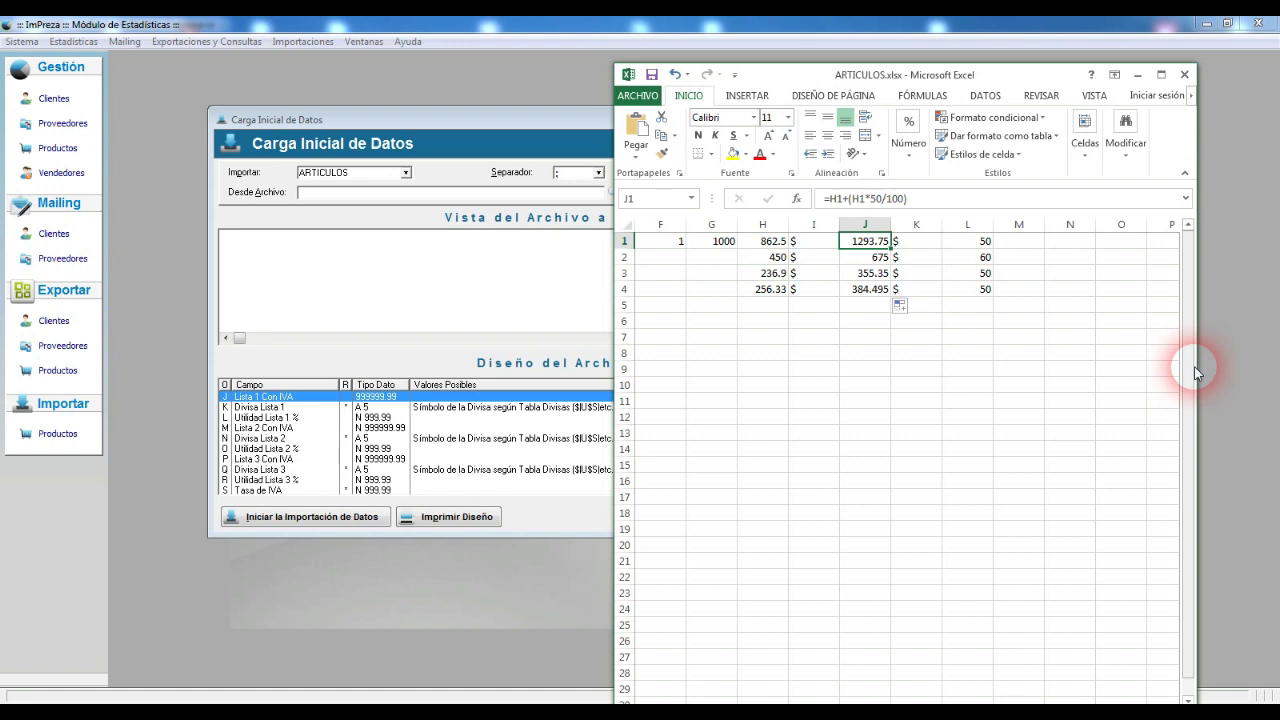
Step: Overwrite J1:J4 with rounded prices 1300, 700, 400 and 450, and start a formula in L1
text(1300)
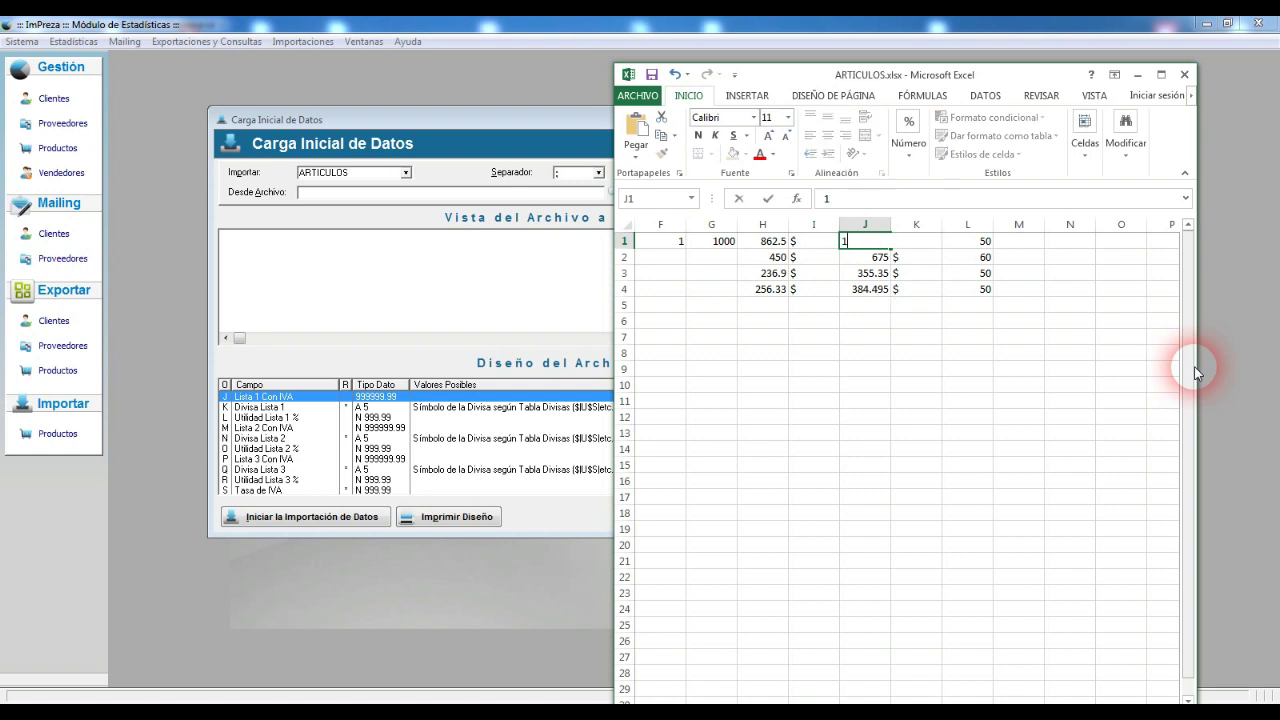
key(Return)
text(700)
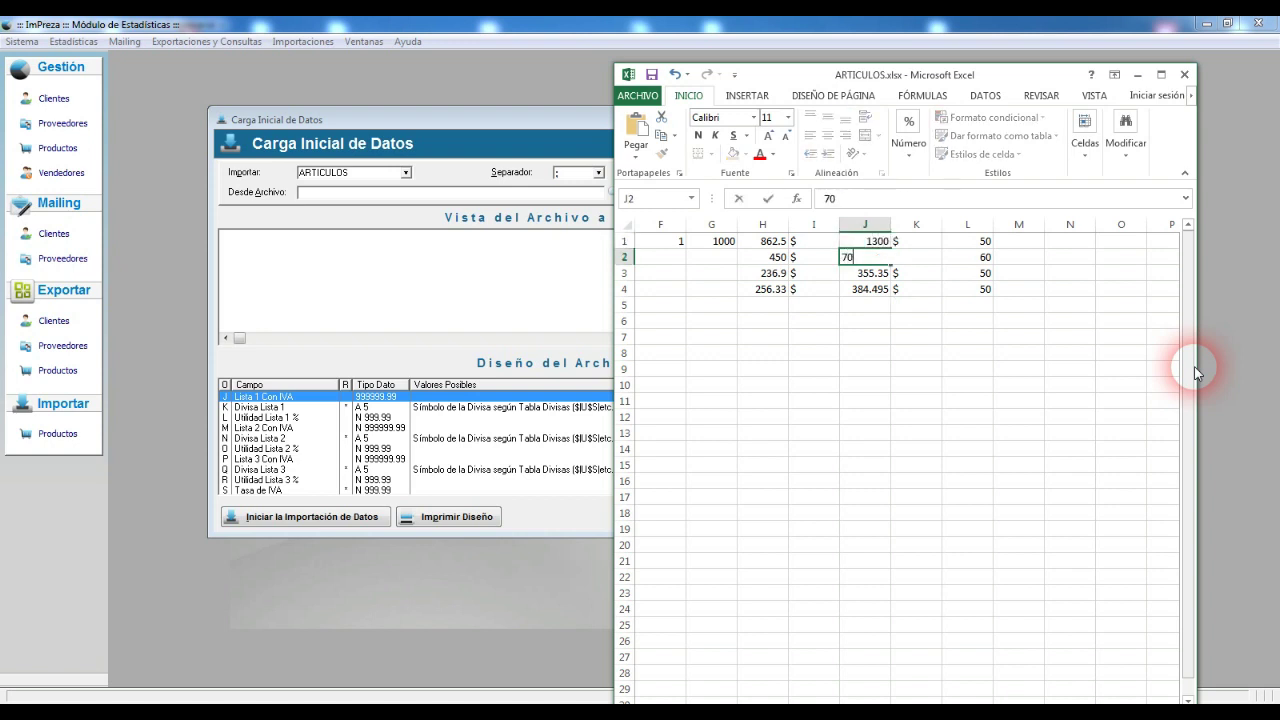
key(Return)
text(400)
key(Return)
text(450)
key(Return)
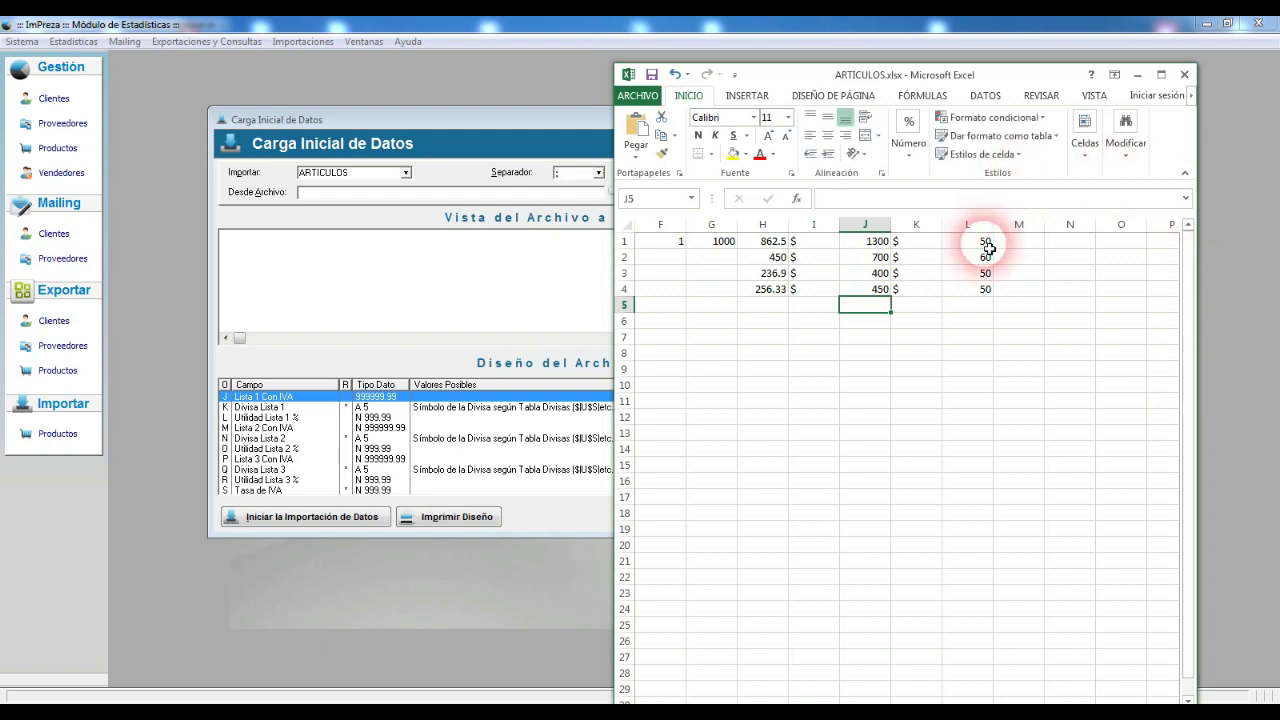
click(968, 243)
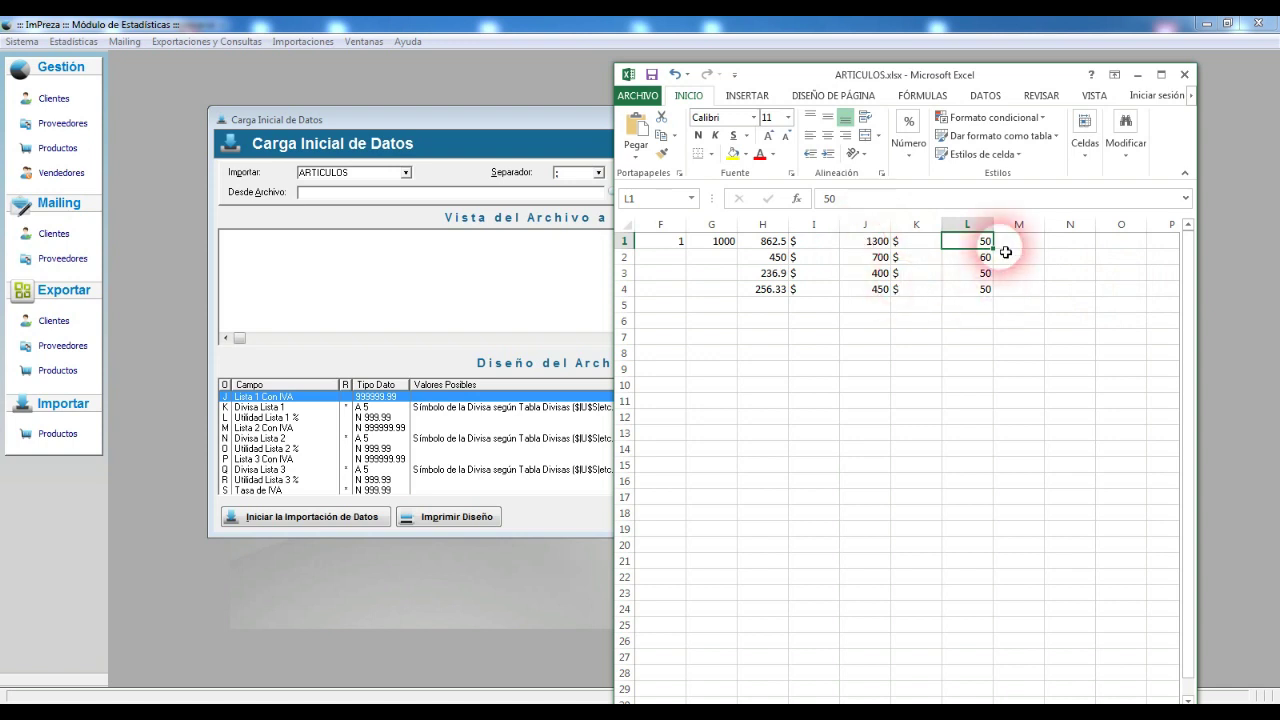
text(=)
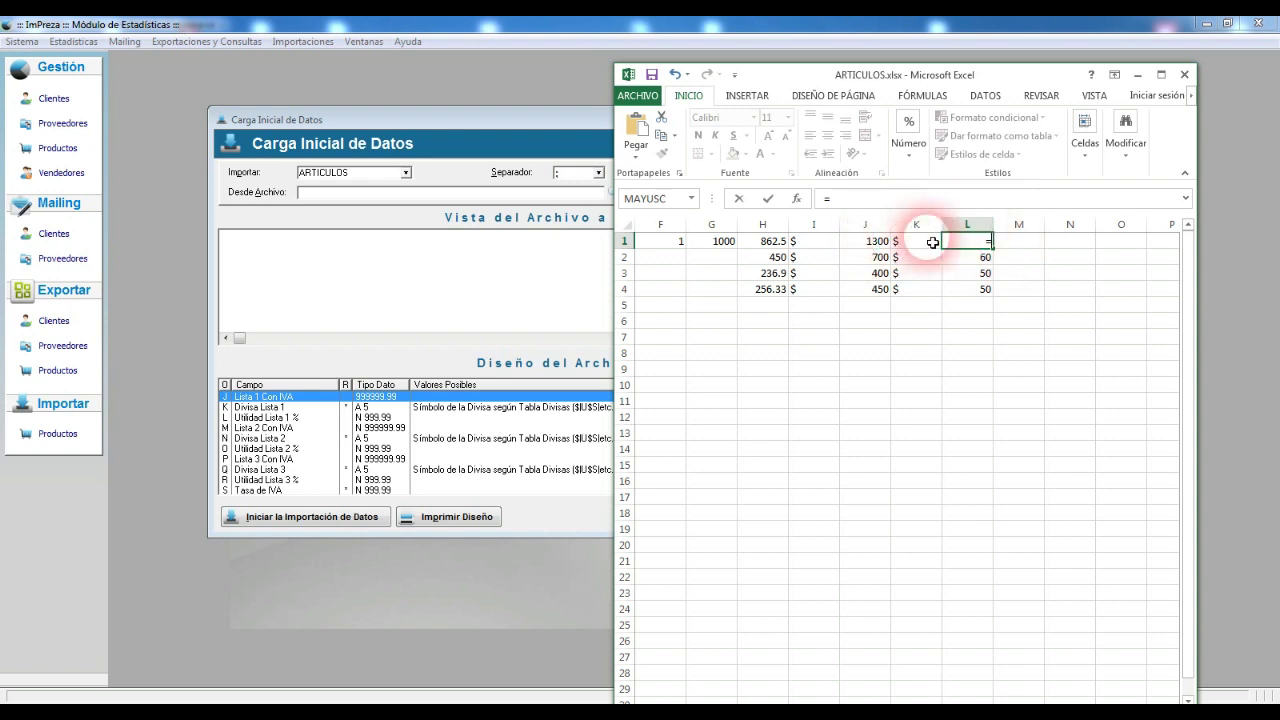
Step: Enter the margin formula =(J1-H1)*100/H1 in L1 and fill it down to L4
text(()
click(875, 242)
text(-)
click(762, 241)
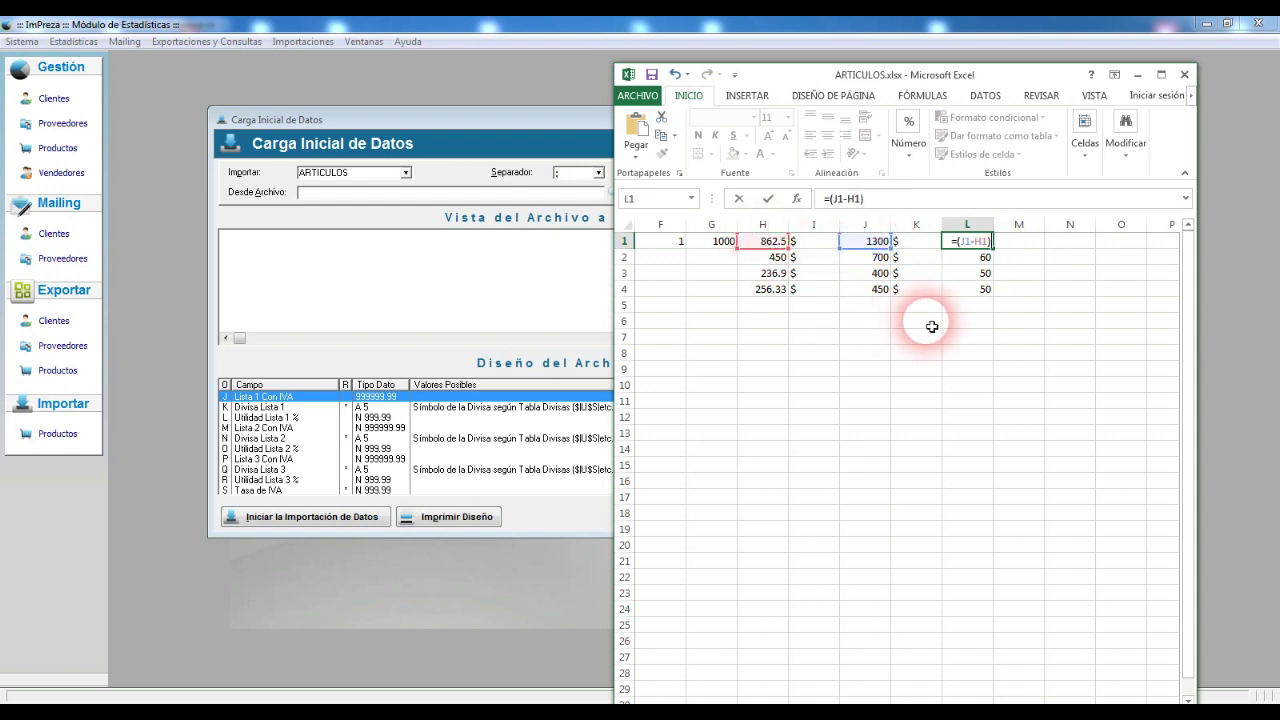
text(*100/)
click(773, 246)
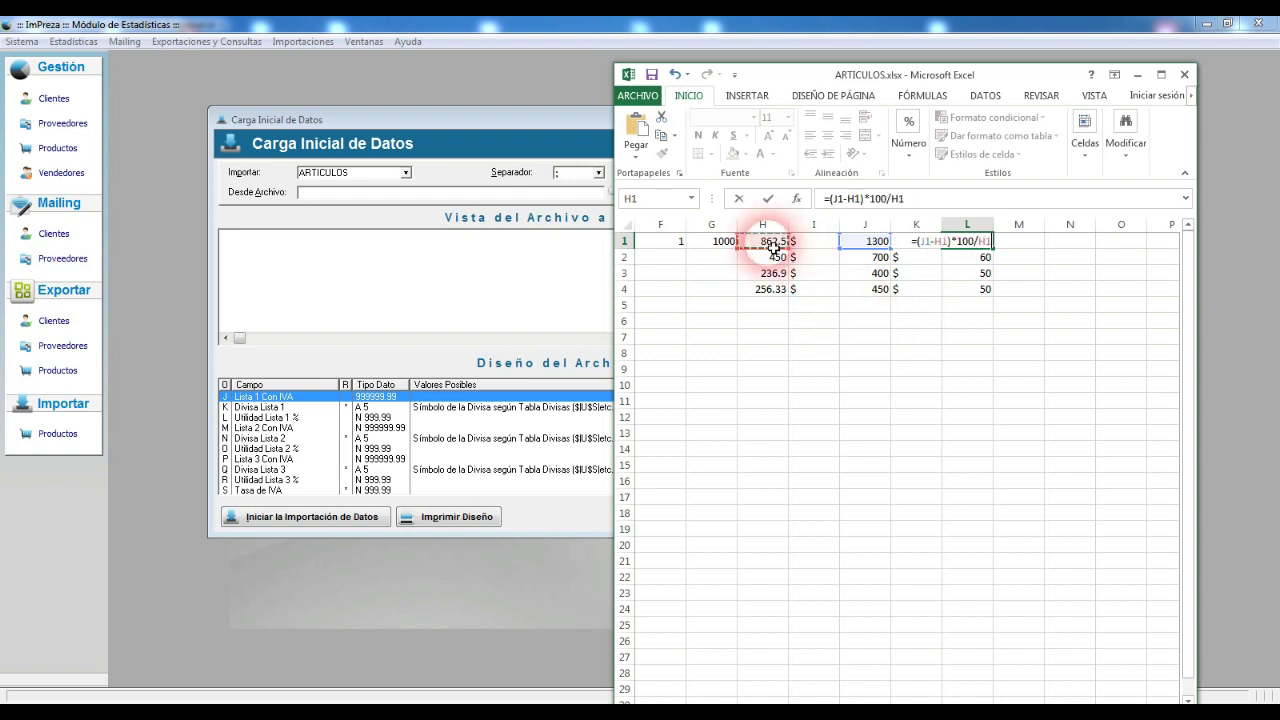
key(Return)
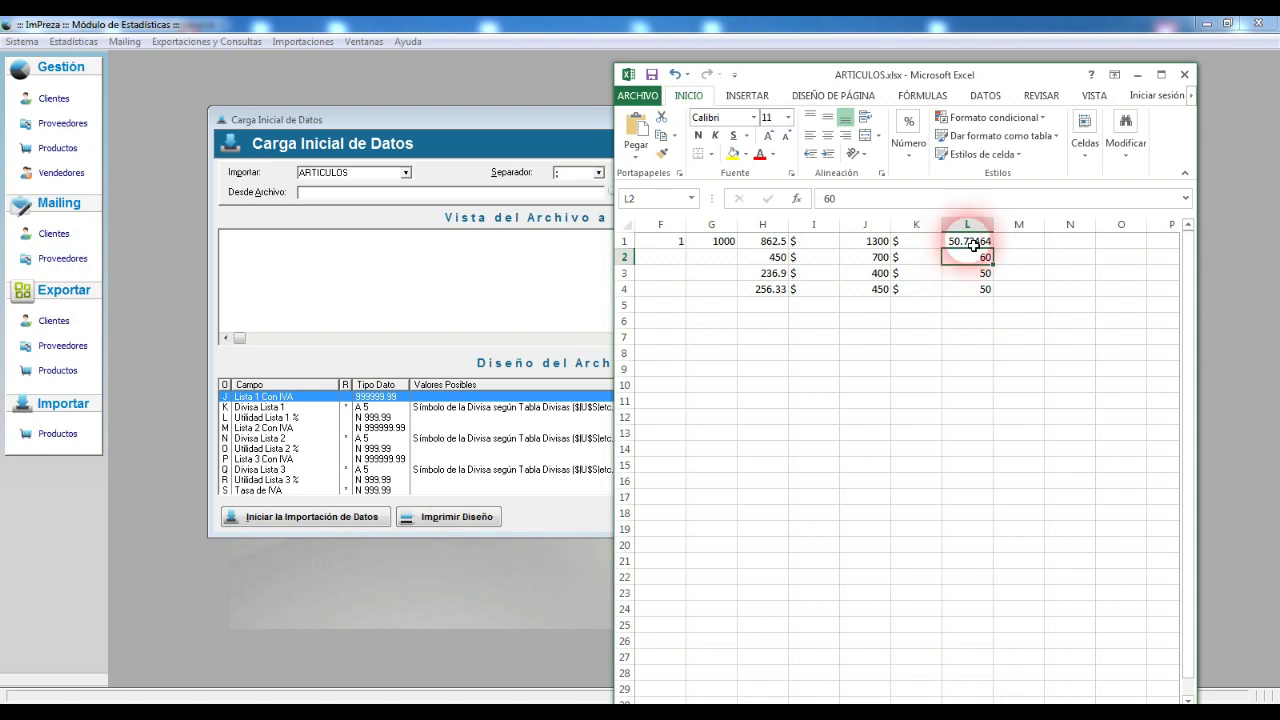
click(972, 242)
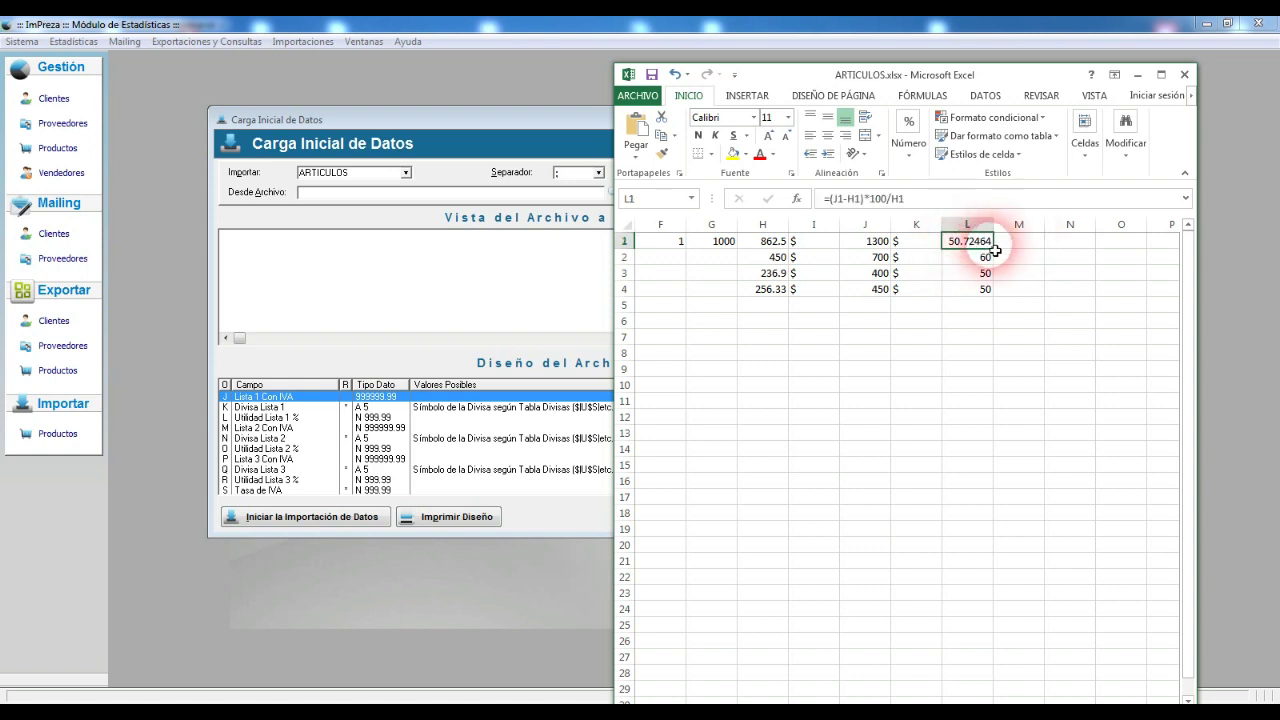
drag(993, 249, 1001, 297)
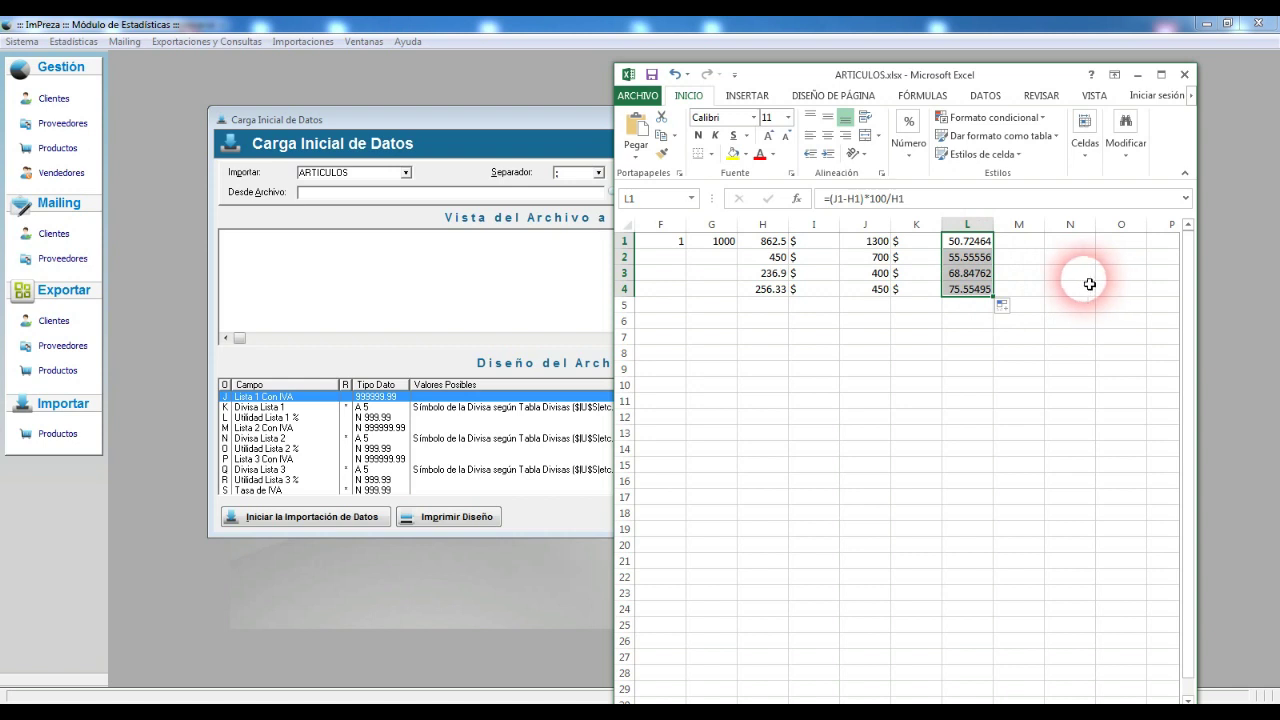
click(1033, 247)
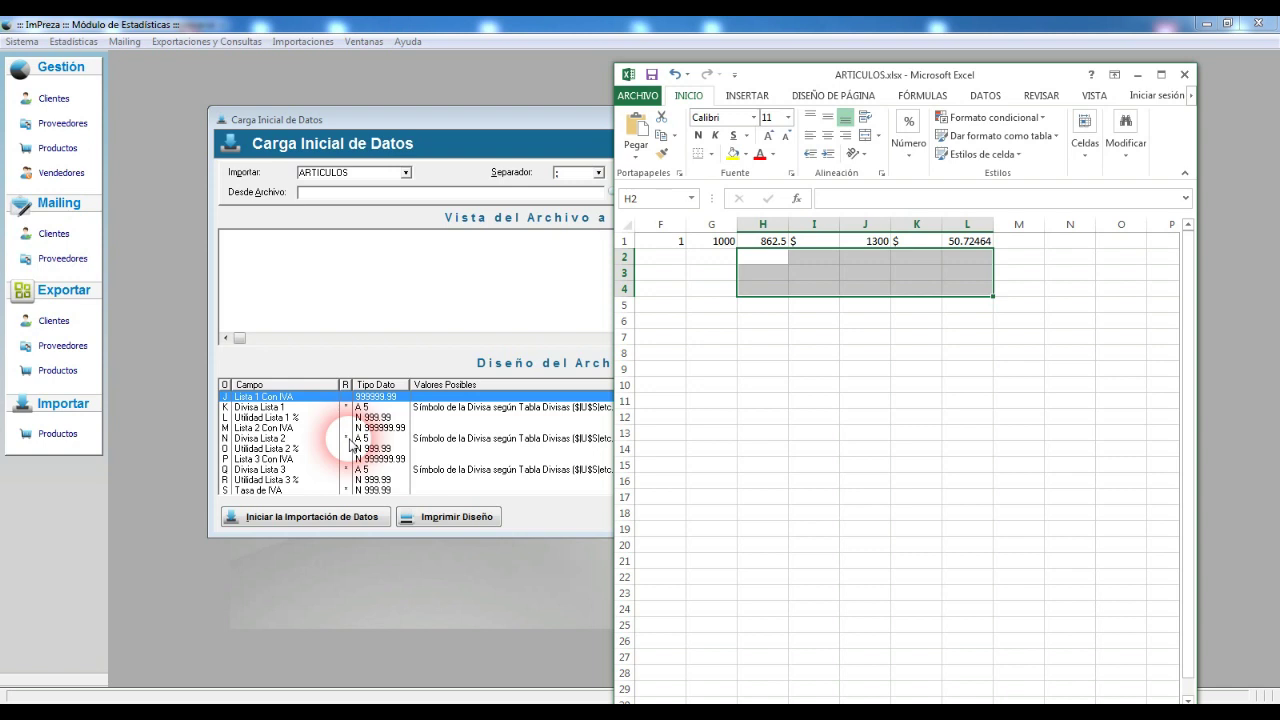
Step: Put the $ currency symbol in N1 and Q1
click(1076, 243)
text($)
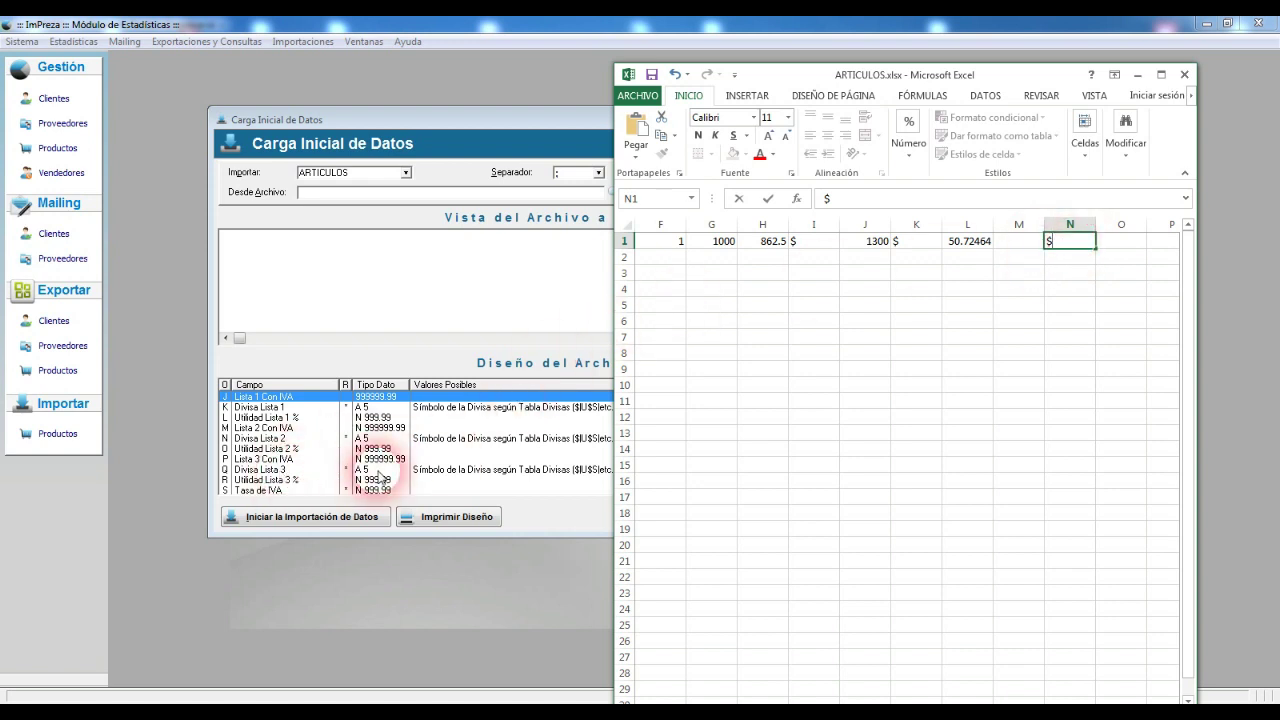
click(1136, 243)
key(Right)
key(Right)
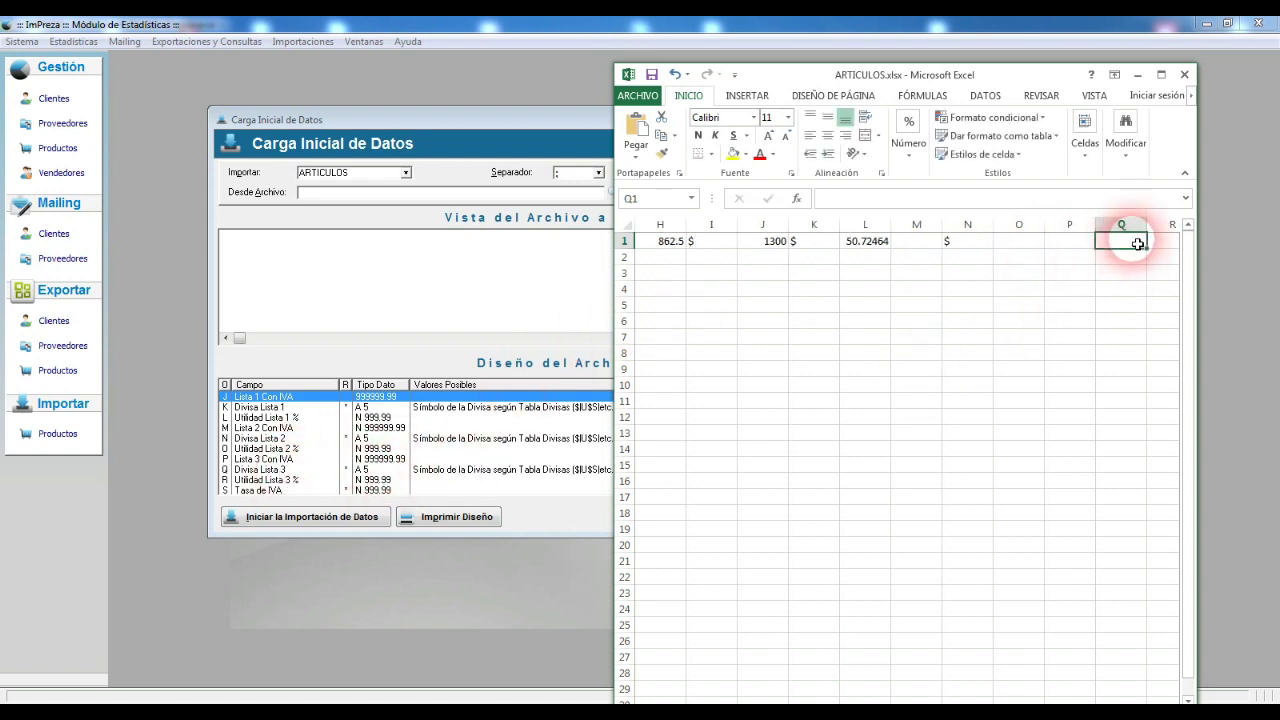
text($)
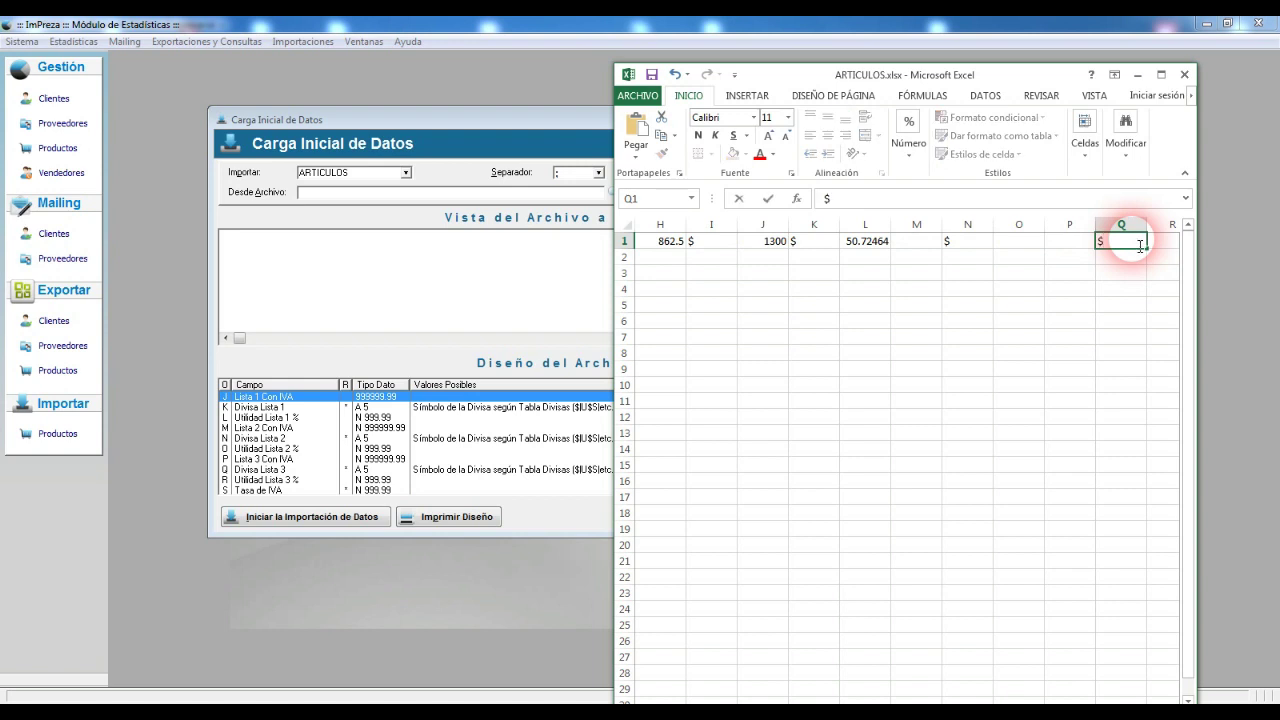
key(Right)
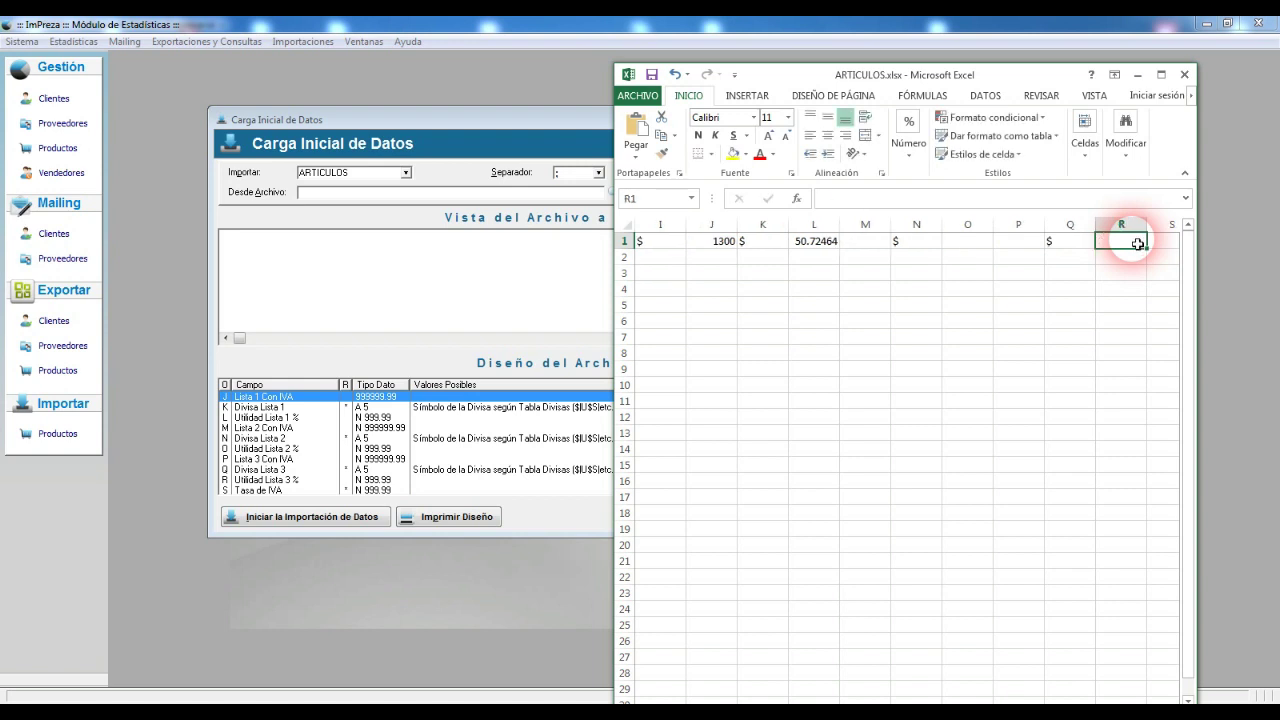
key(Right)
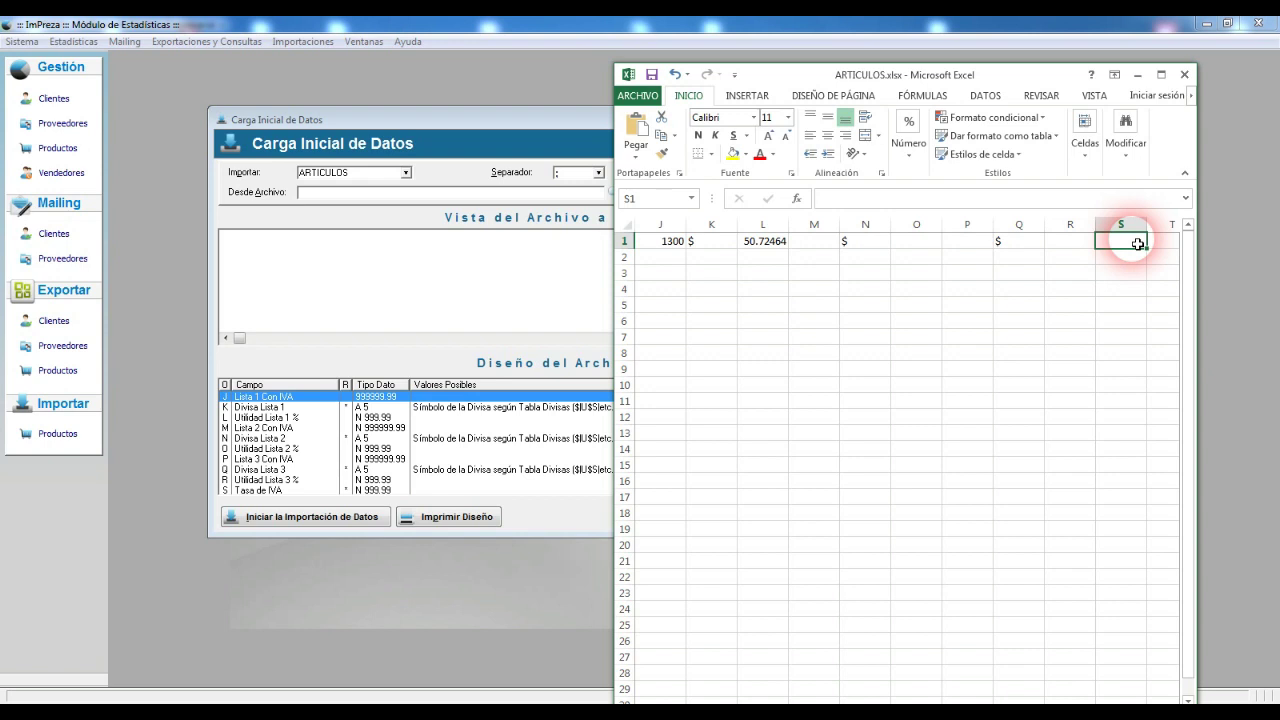
Step: Enter VAT rate 21 in S1, delete the 10.5 and 0 test values below, and return to imPreza
text(21)
key(Return)
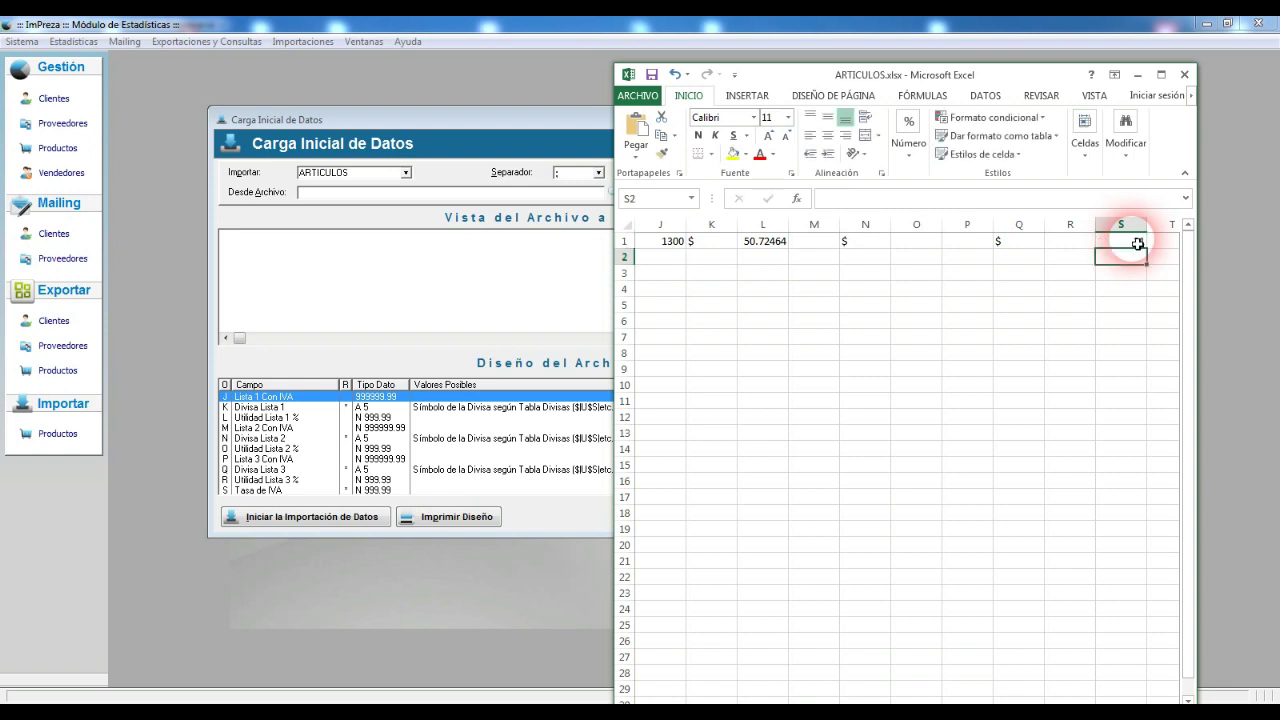
text(10.5)
key(Return)
text(0)
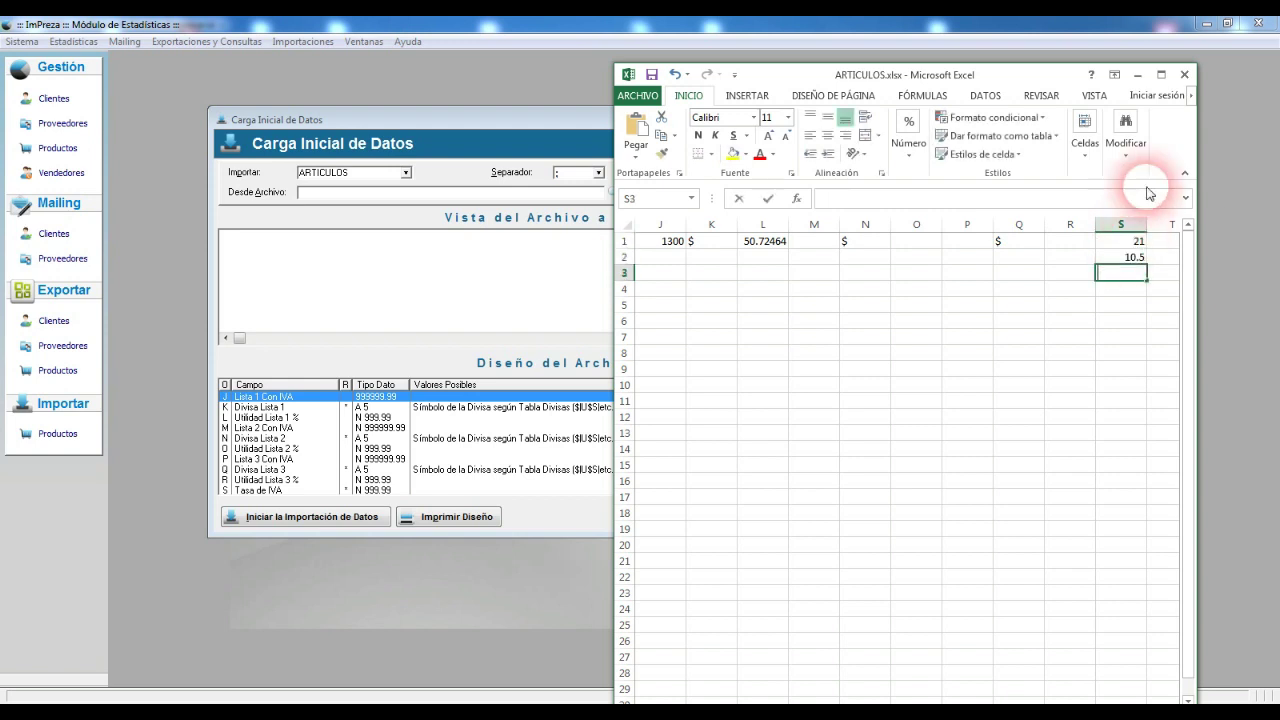
key(Return)
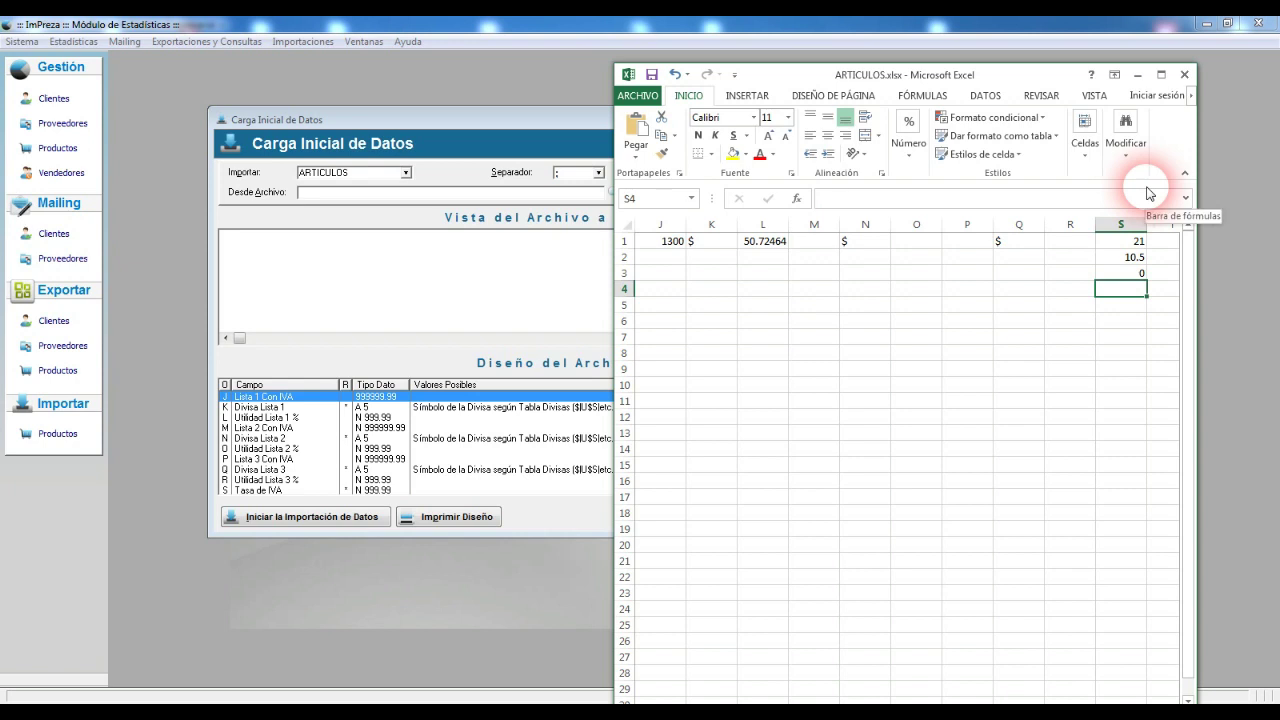
click(1130, 274)
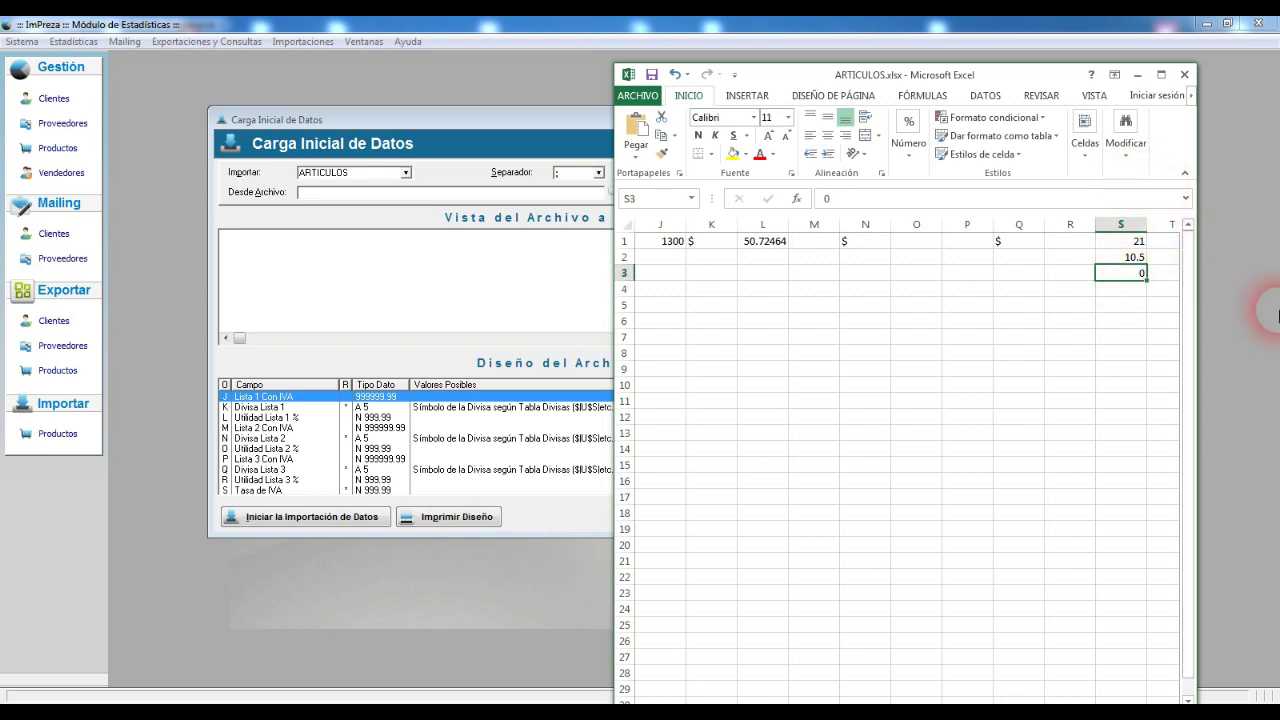
key(Delete)
key(Up)
key(Delete)
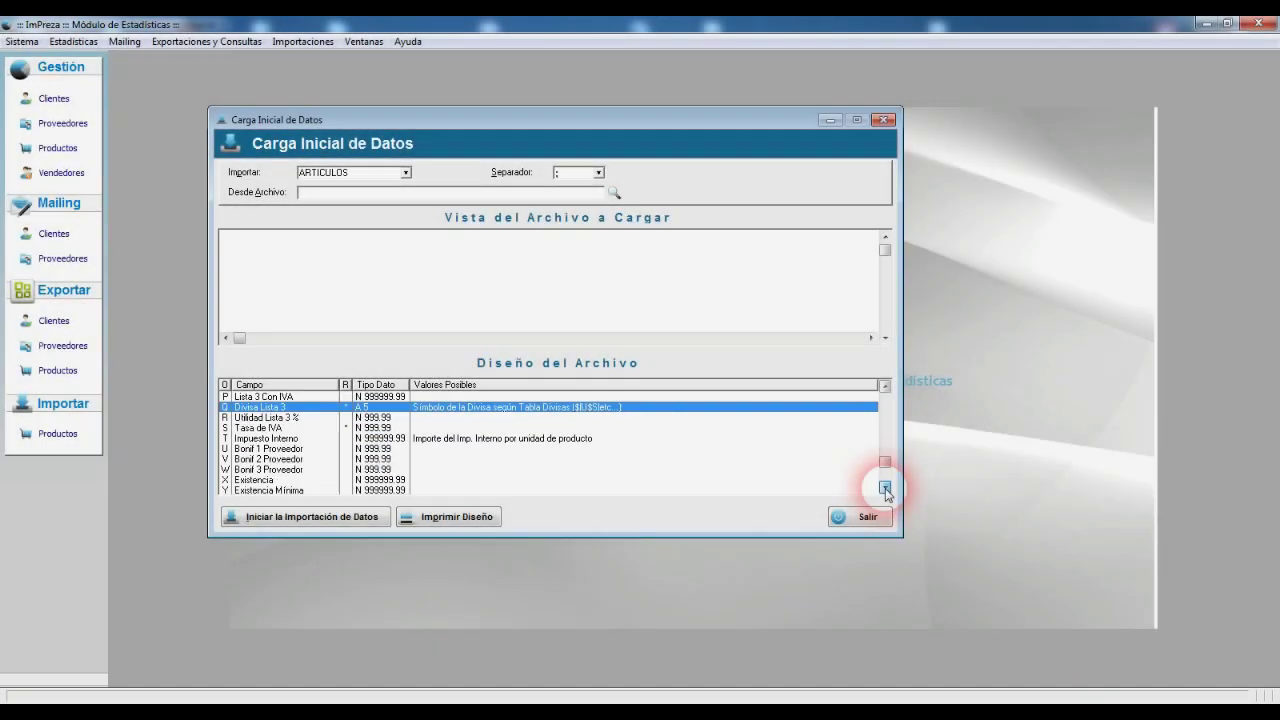
click(885, 488)
Step: Select row T Impuesto Interno in Diseño del Archivo, then switch back to ARTICULOS.xlsx in Excel
click(885, 488)
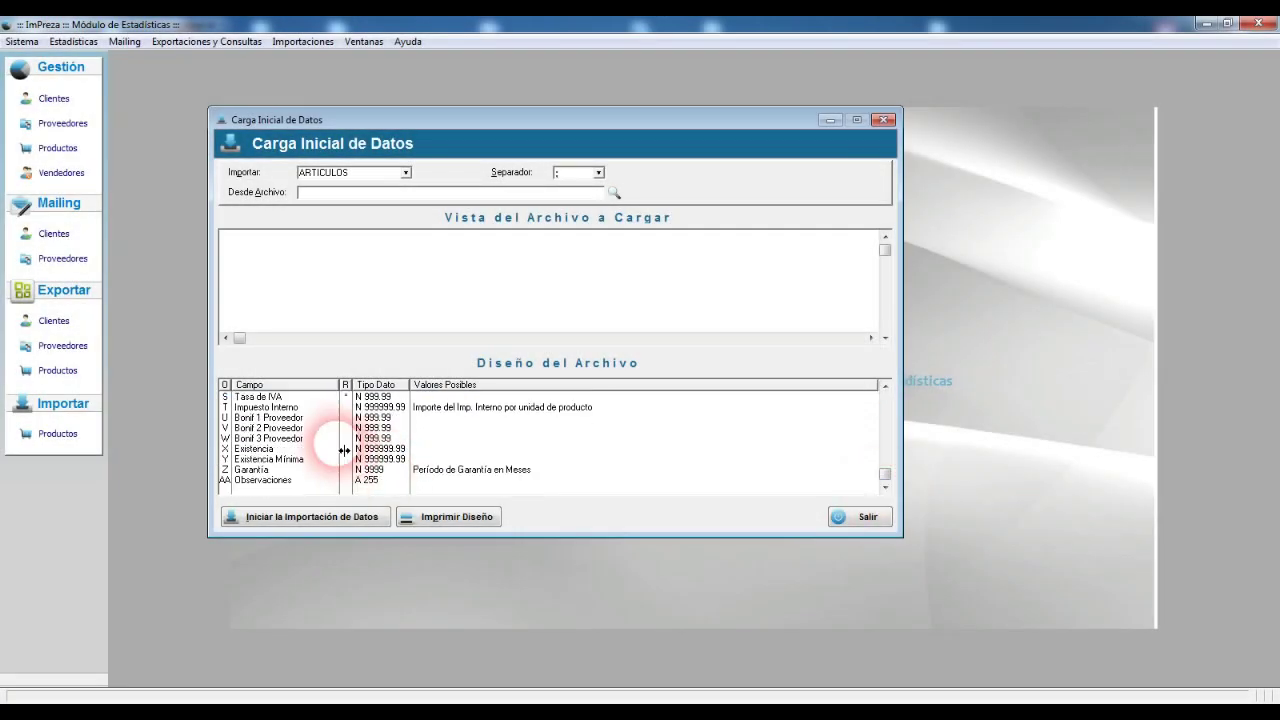
click(290, 408)
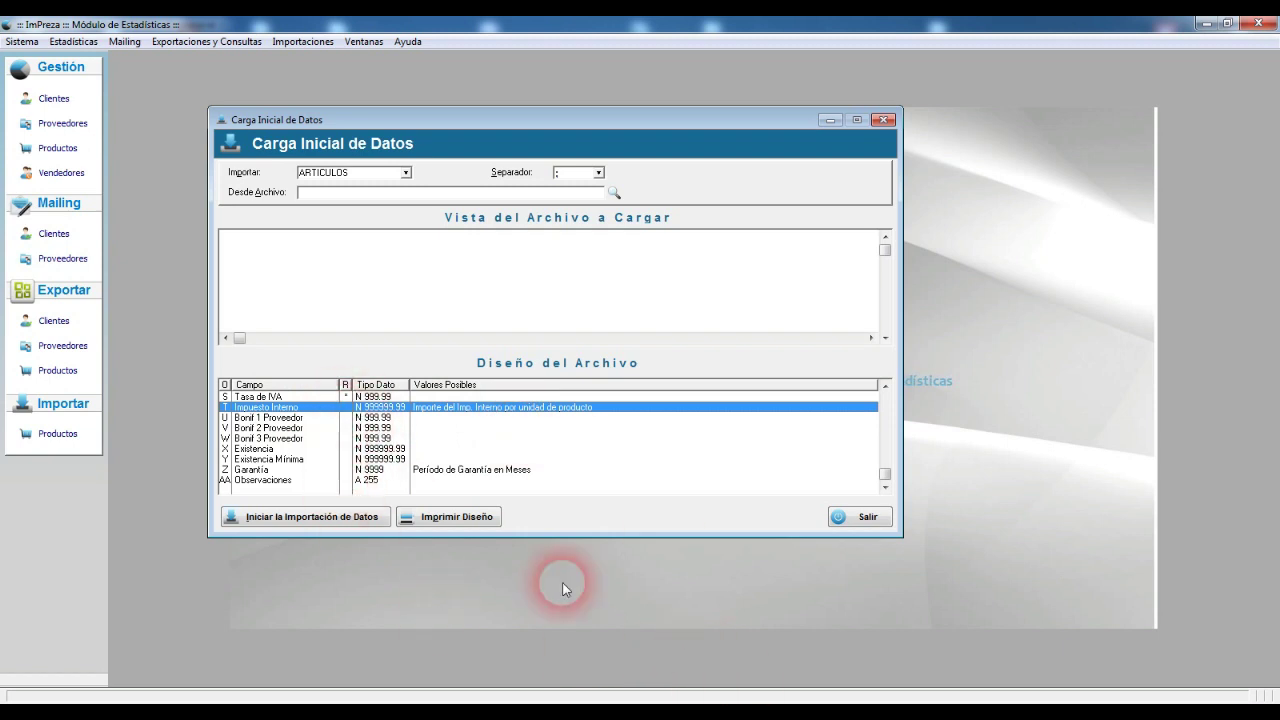
click(700, 706)
click(839, 645)
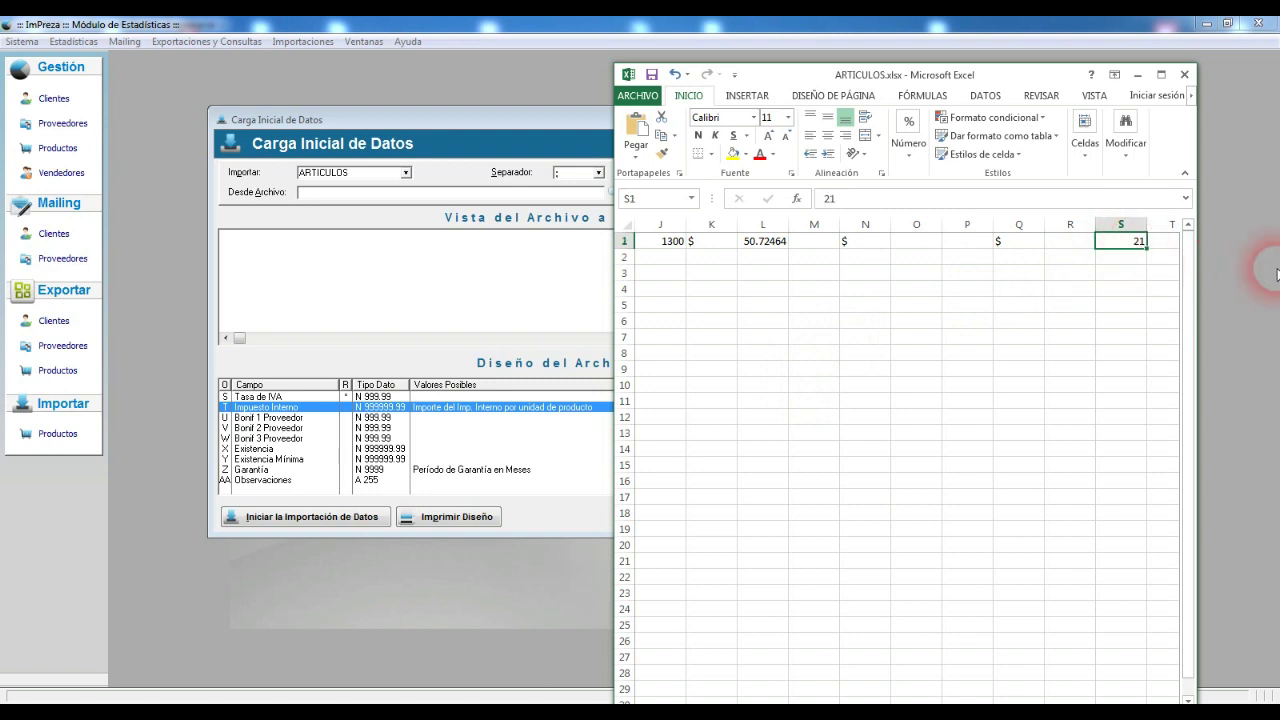
Step: Enter 25 in T1, then clear it again
key(Right)
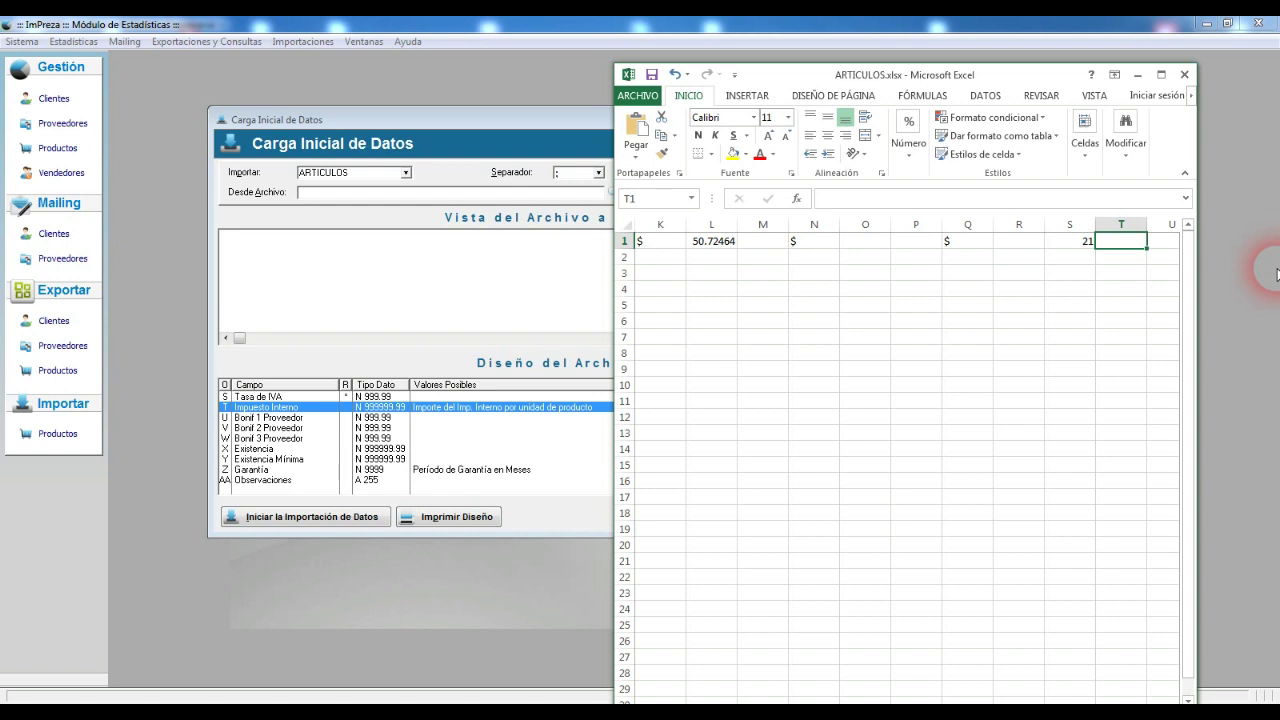
scroll(1277, 273, right, 2)
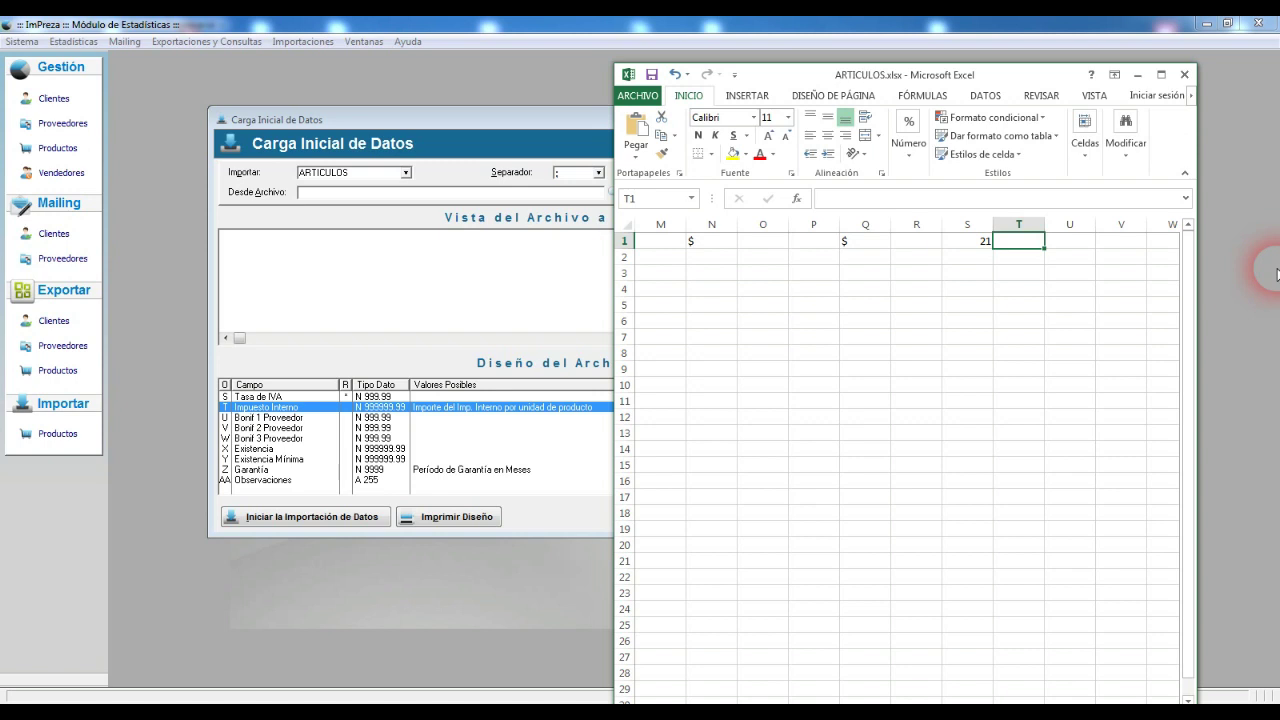
text(25)
key(Tab)
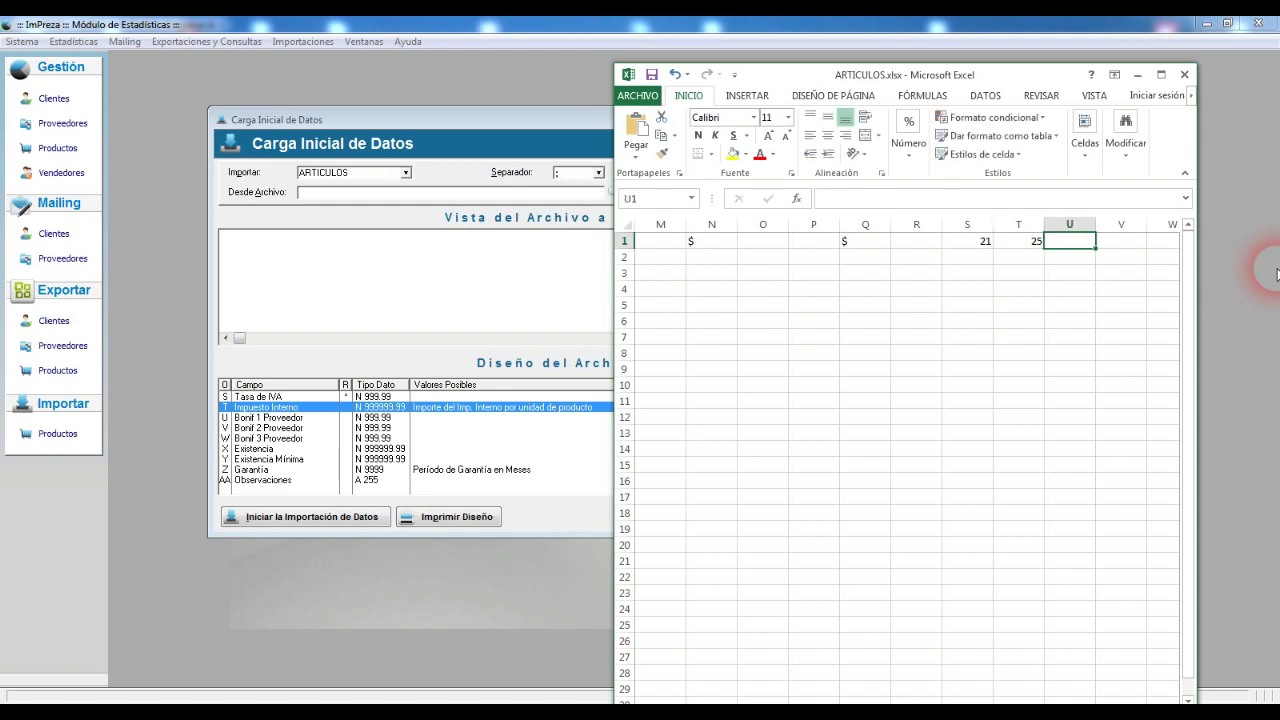
key(Left)
key(Delete)
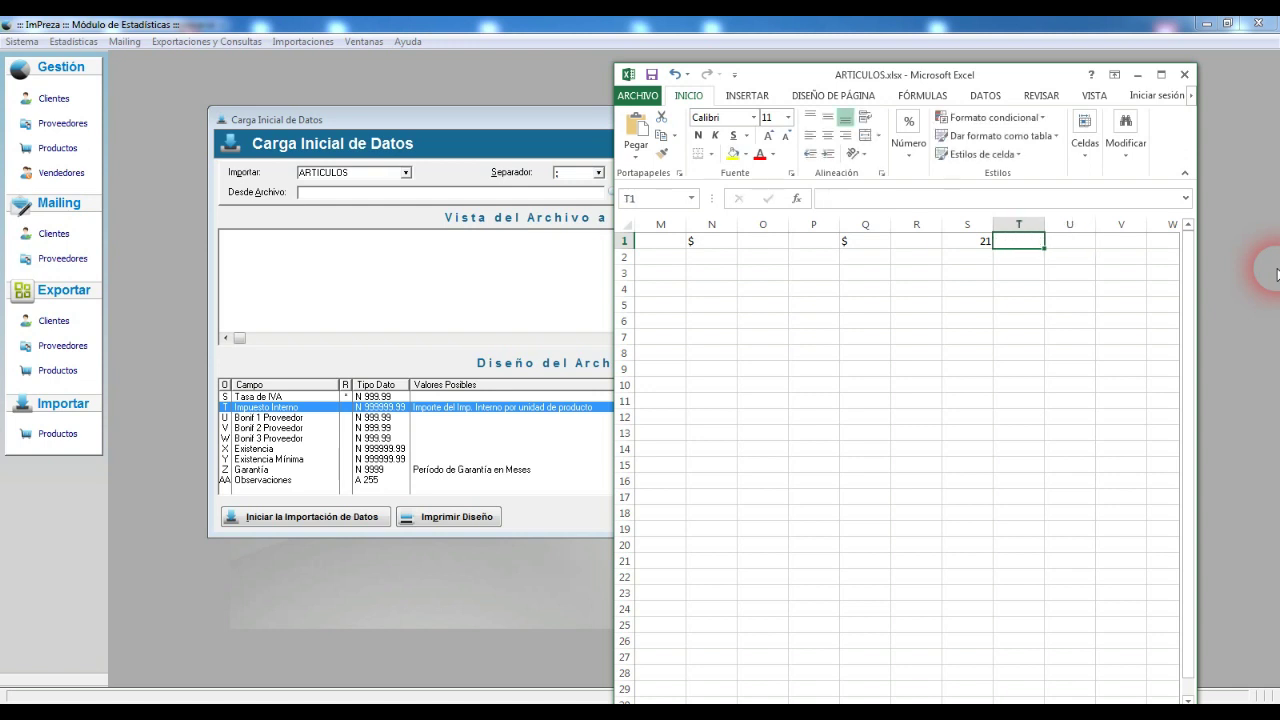
Step: Enter 30, 10 and 5 in cells U1, V1 and W1
key(Right)
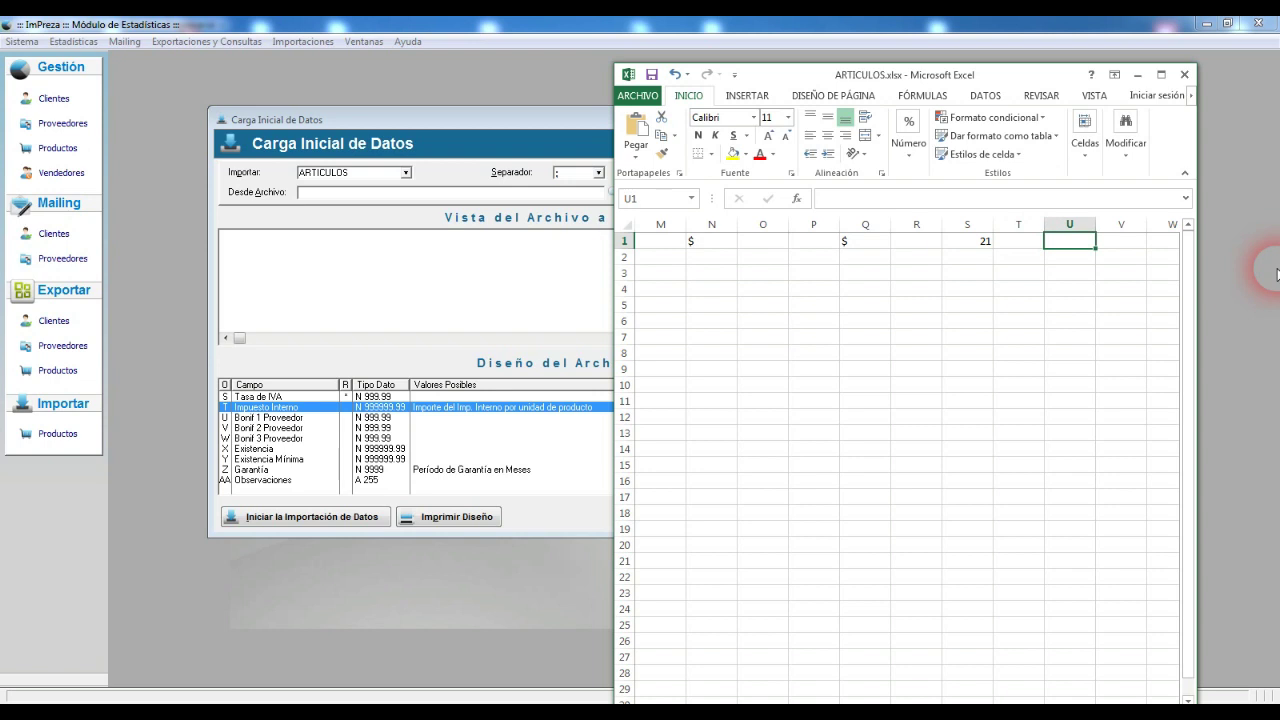
key(Right)
key(Right)
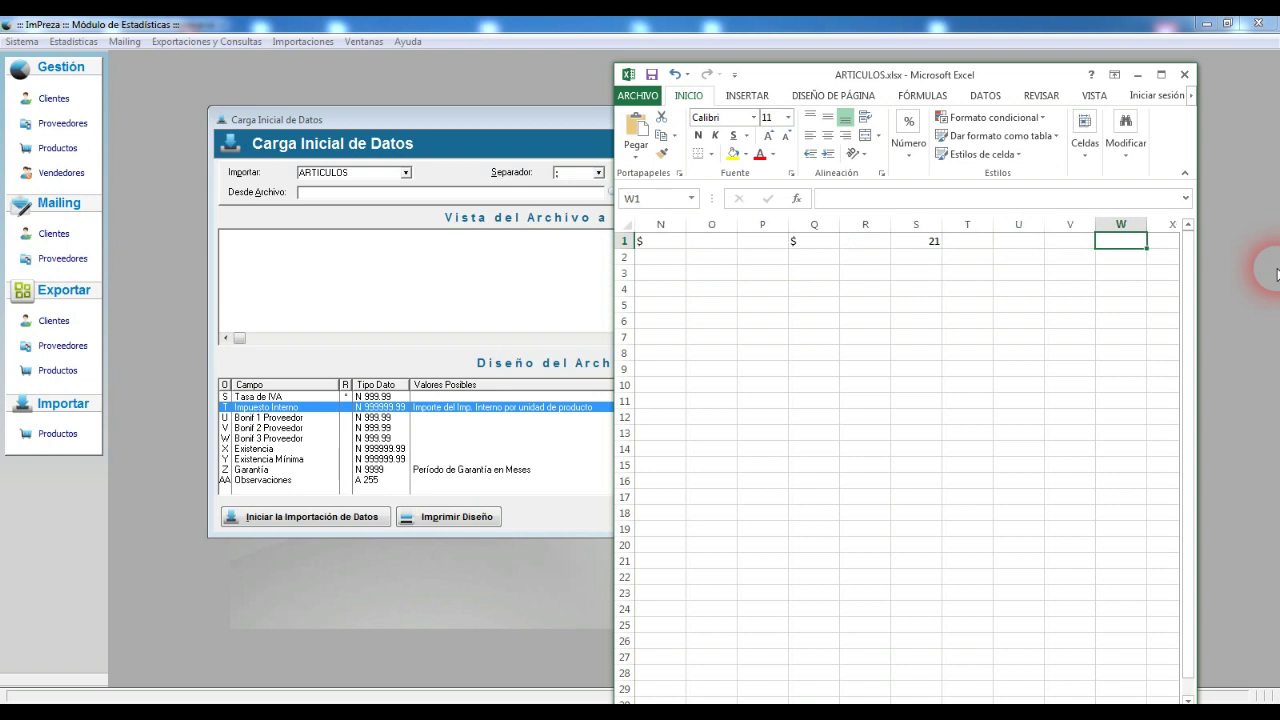
key(Left)
key(Left)
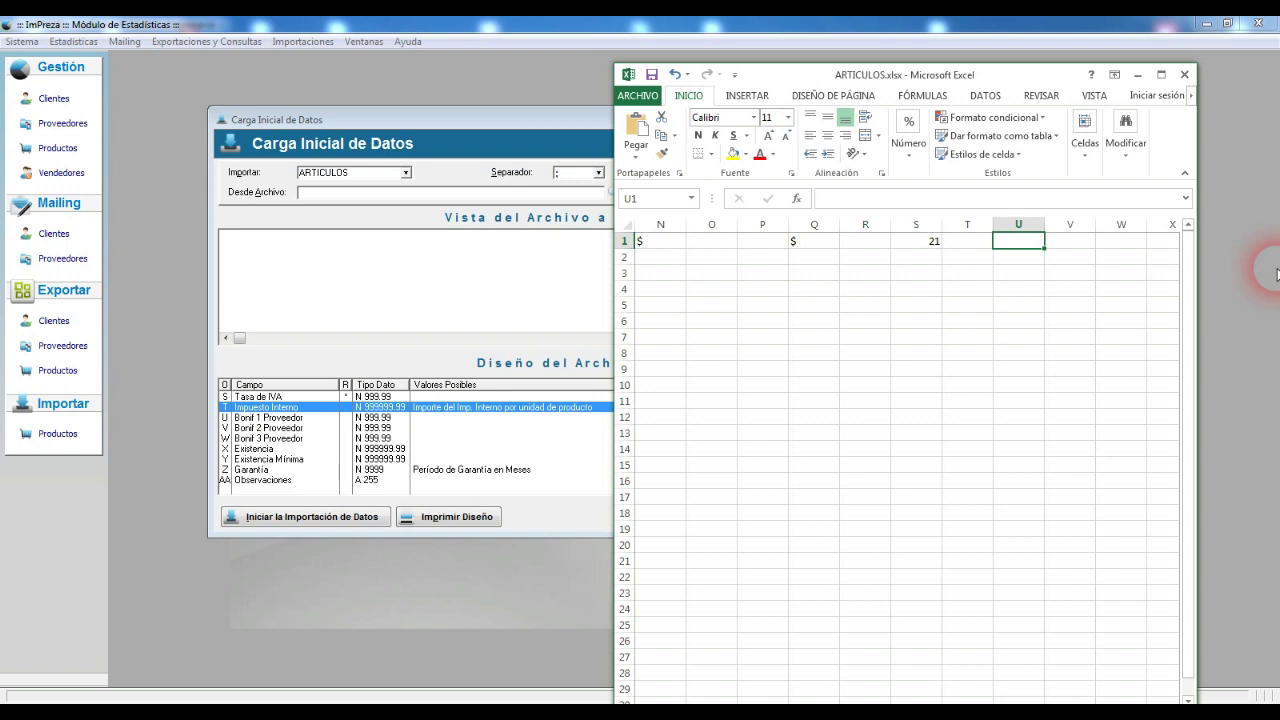
key(Right)
key(Left)
key(Right)
key(Right)
key(Left)
key(Left)
text(30)
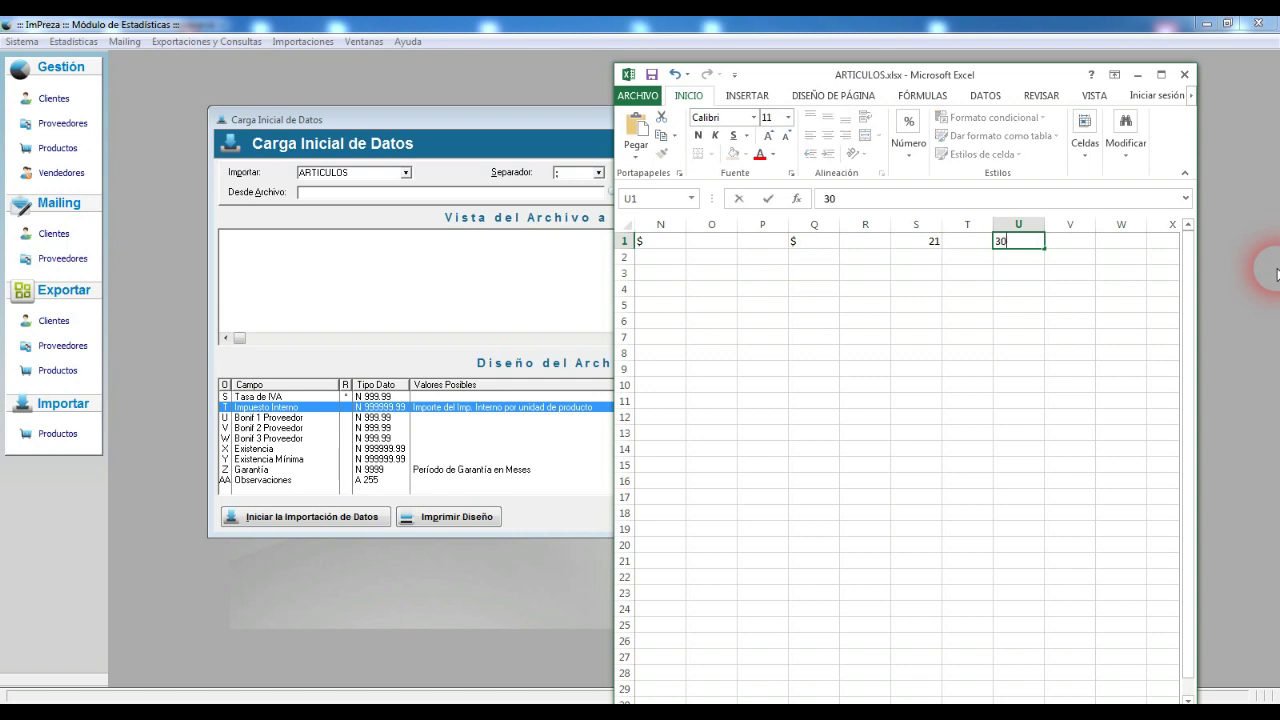
key(Tab)
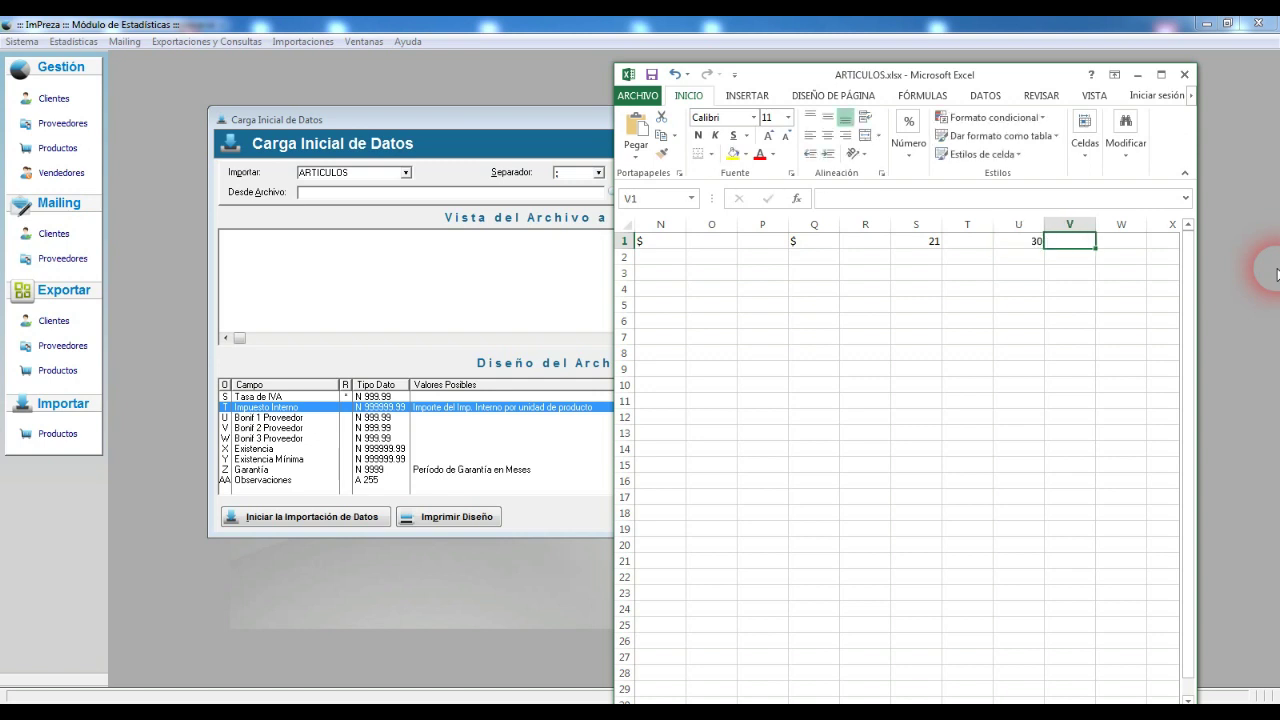
text(10)
key(Tab)
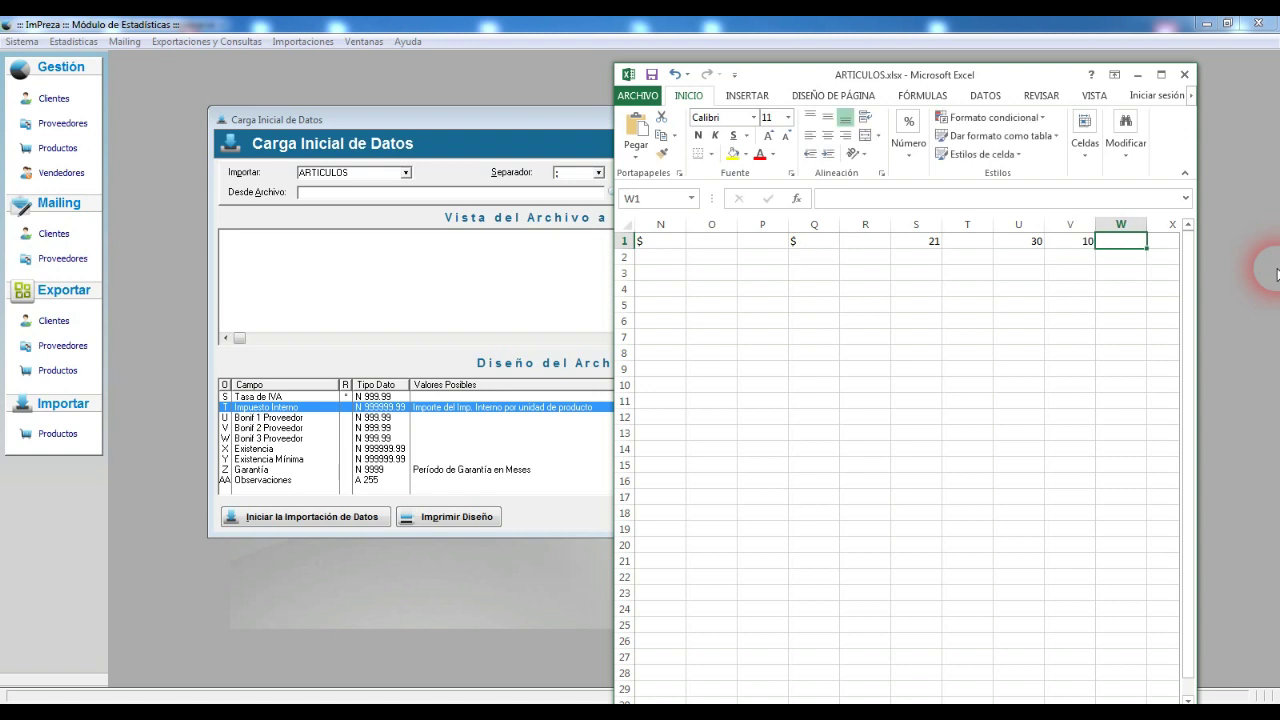
text(5)
key(Tab)
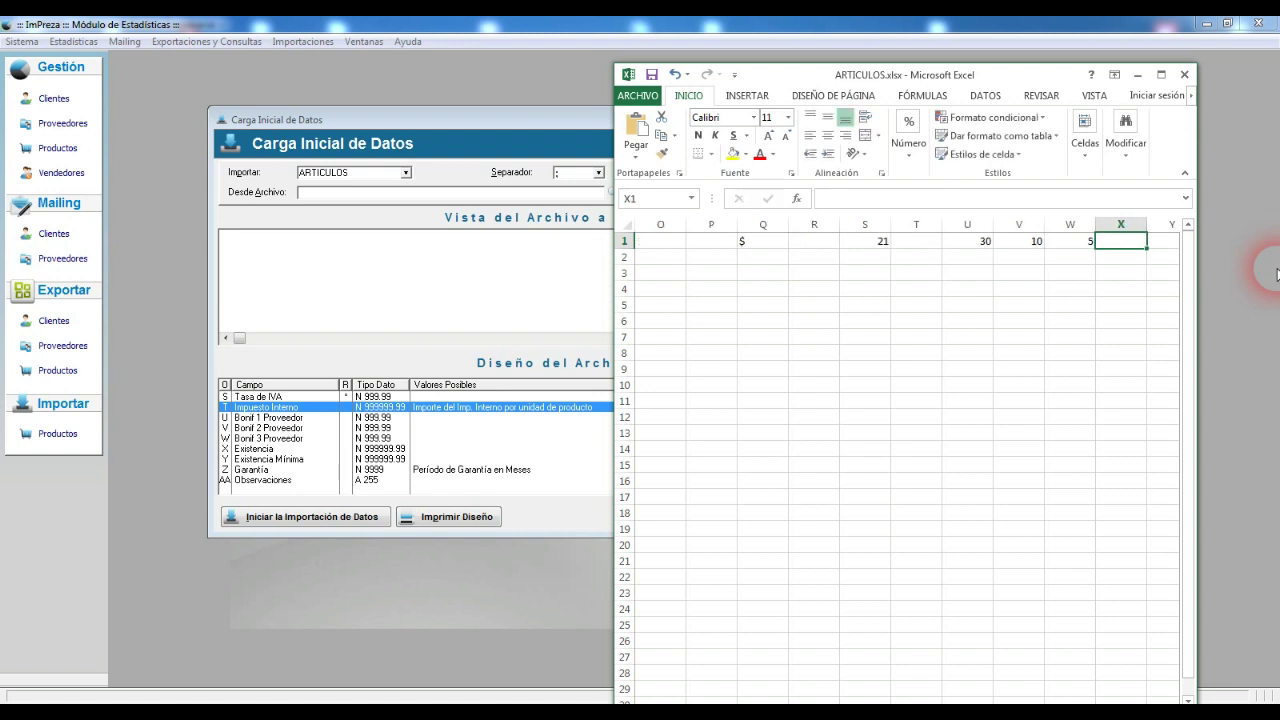
Step: Clear the values from U1:W1
key(Left)
key(Left)
key(Left)
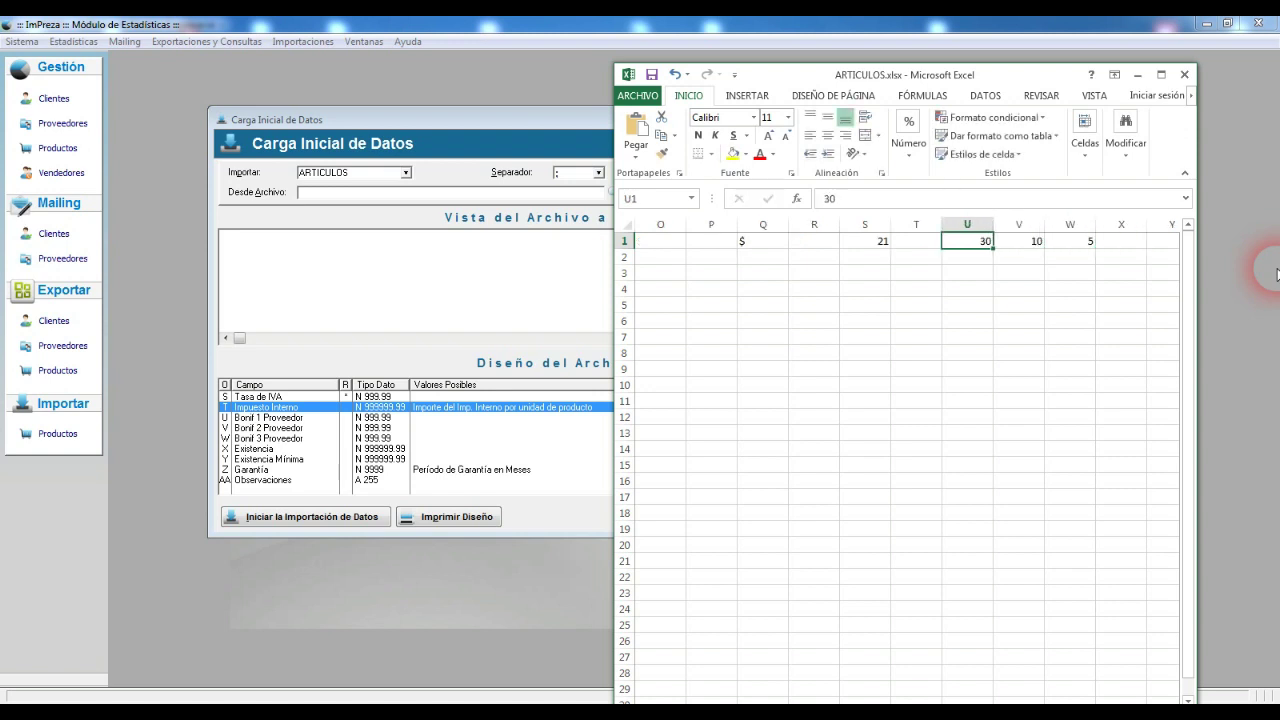
key(shift+Right)
key(shift+Right)
key(Delete)
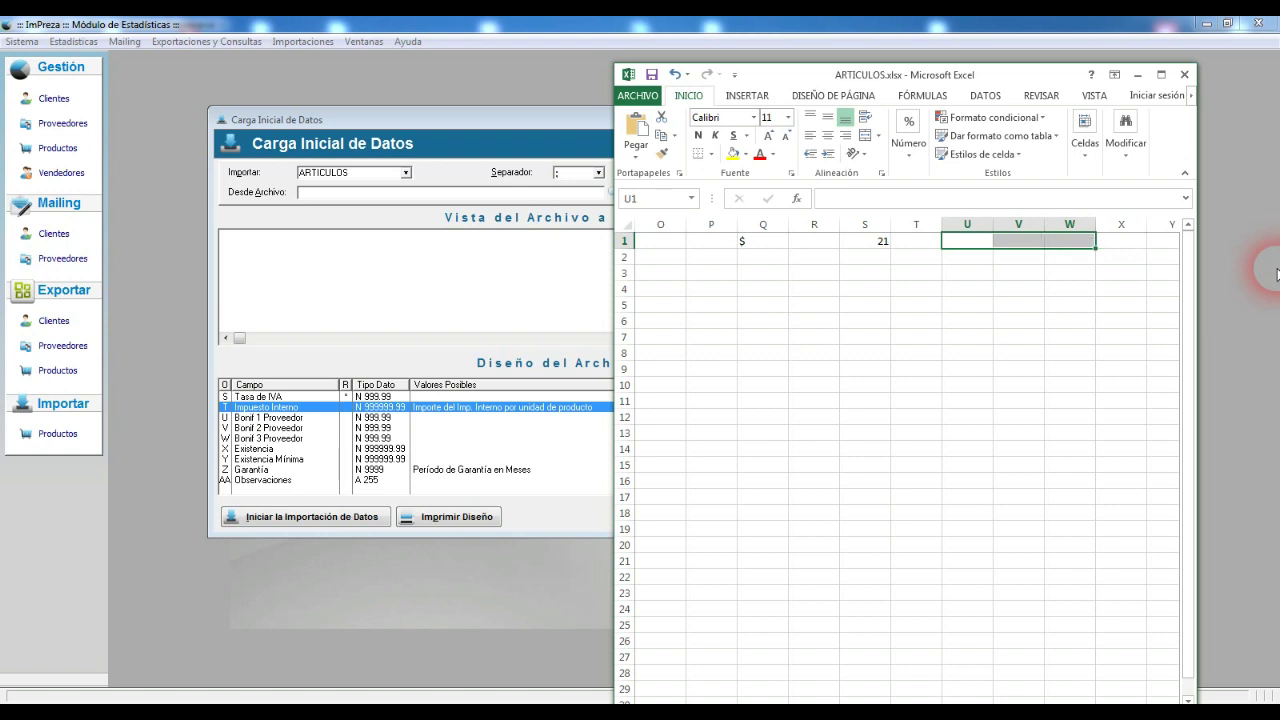
Step: Enter stock 10 in X1 and minimum stock 5 in Y1
key(Right)
key(Right)
key(Right)
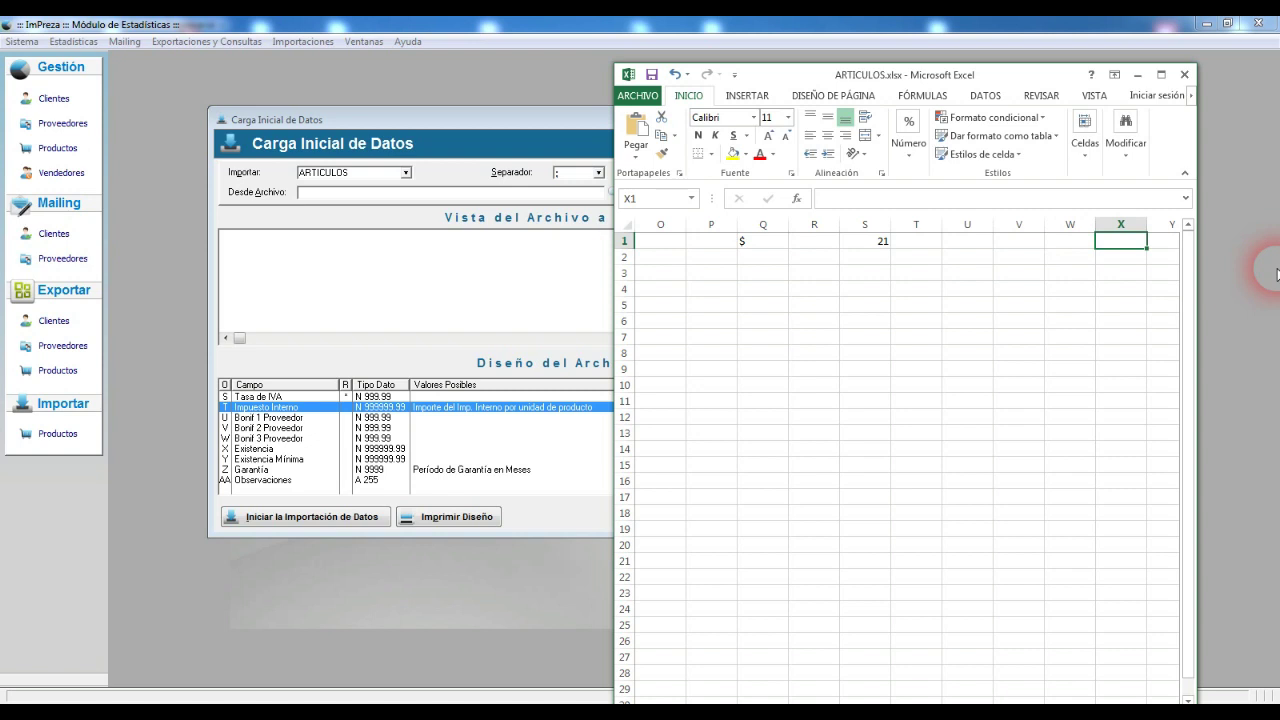
text(10)
key(Tab)
text(5)
key(Tab)
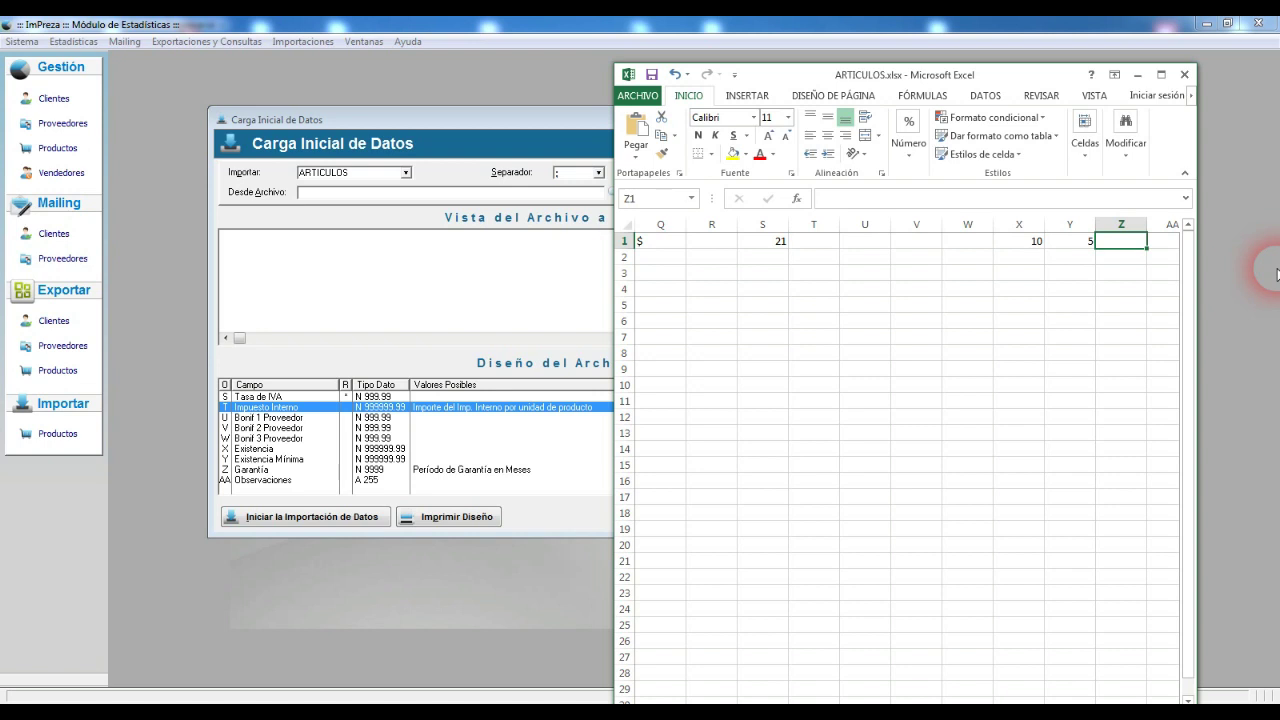
Step: Try the values 6, 12 and 1 in Z1, then leave Z1 empty
text(6)
key(Tab)
key(Left)
text(12)
key(Tab)
key(Left)
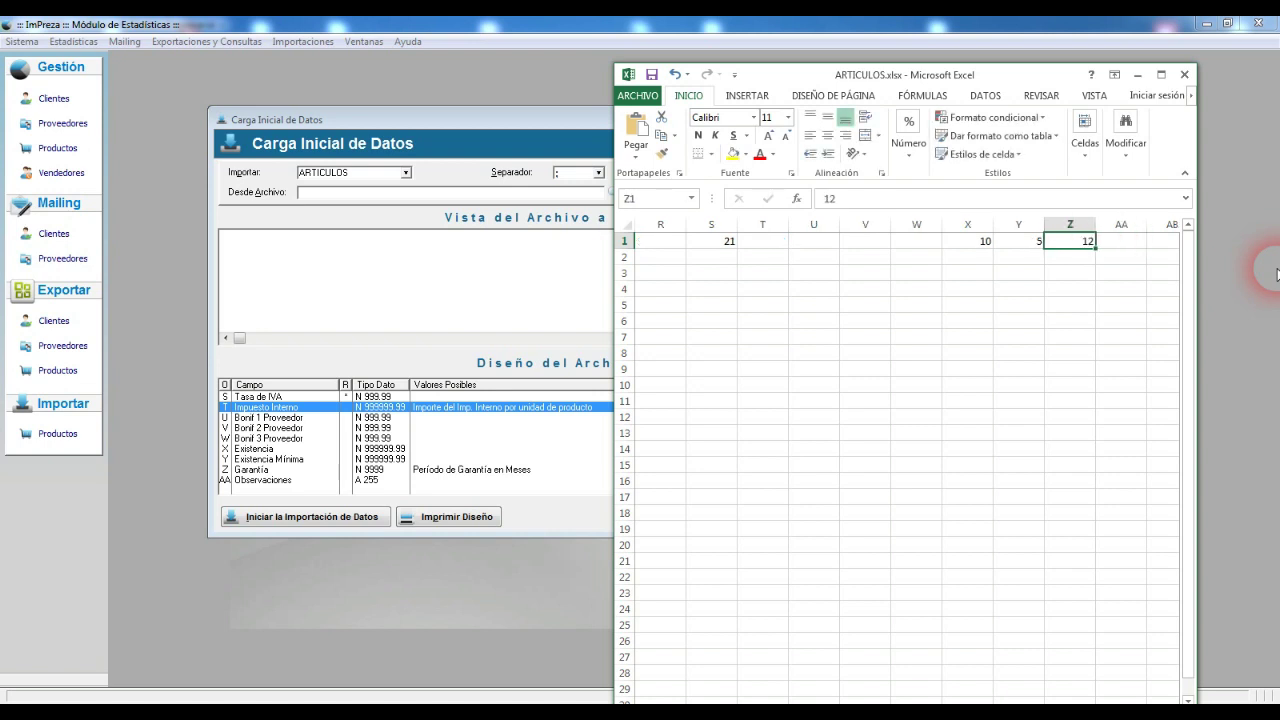
text(1)
key(Tab)
key(Left)
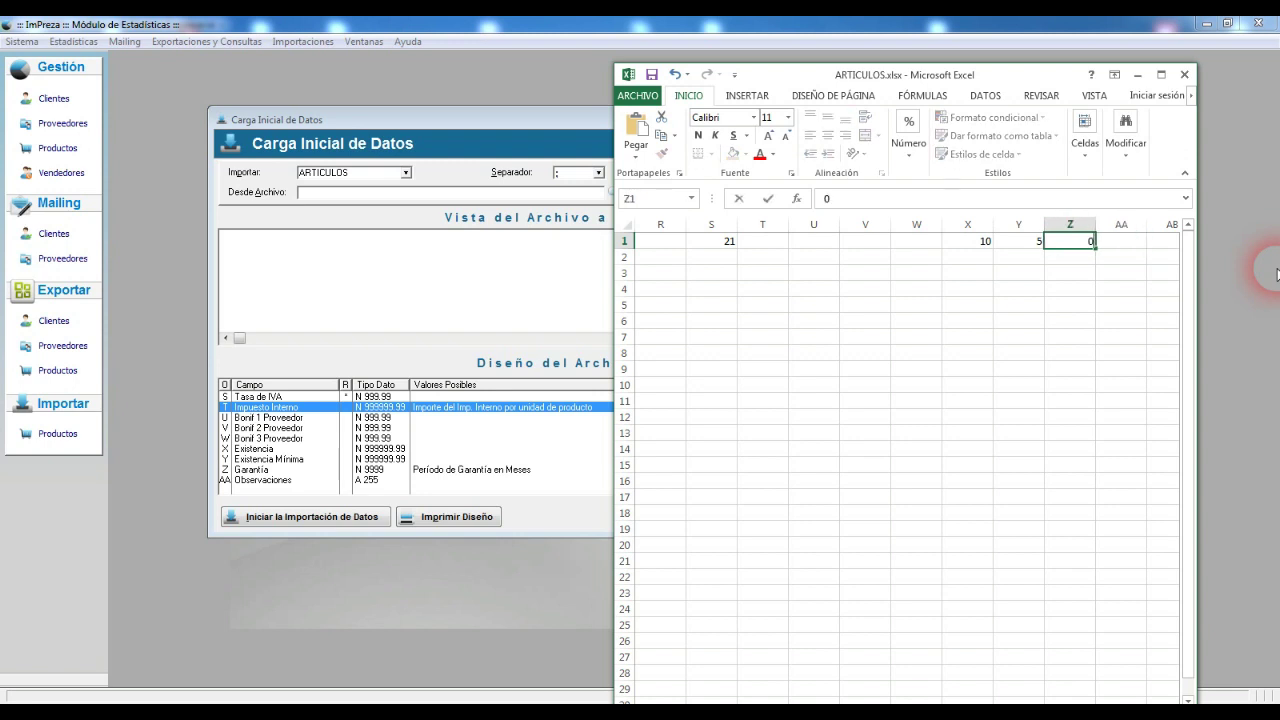
key(Delete)
key(Tab)
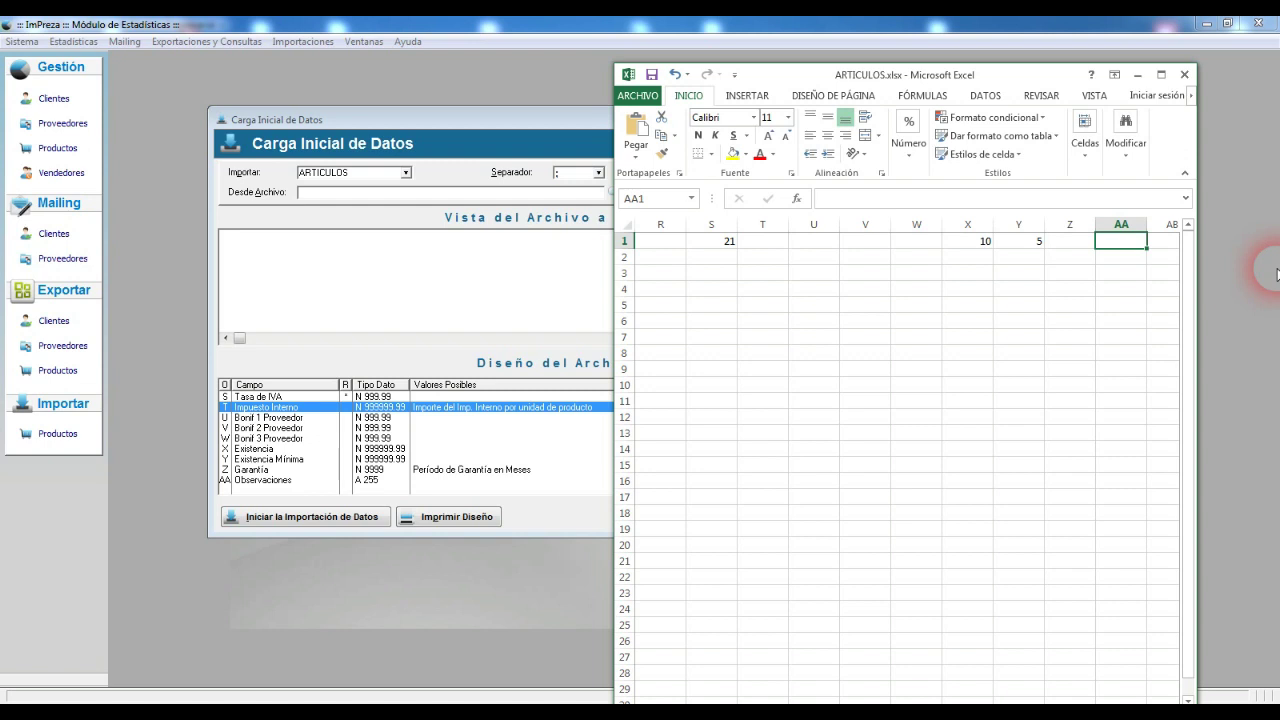
Step: Enter OBSERVACIONES in AA1, then return to the first product code in column A
text(OBSERVACIONES)
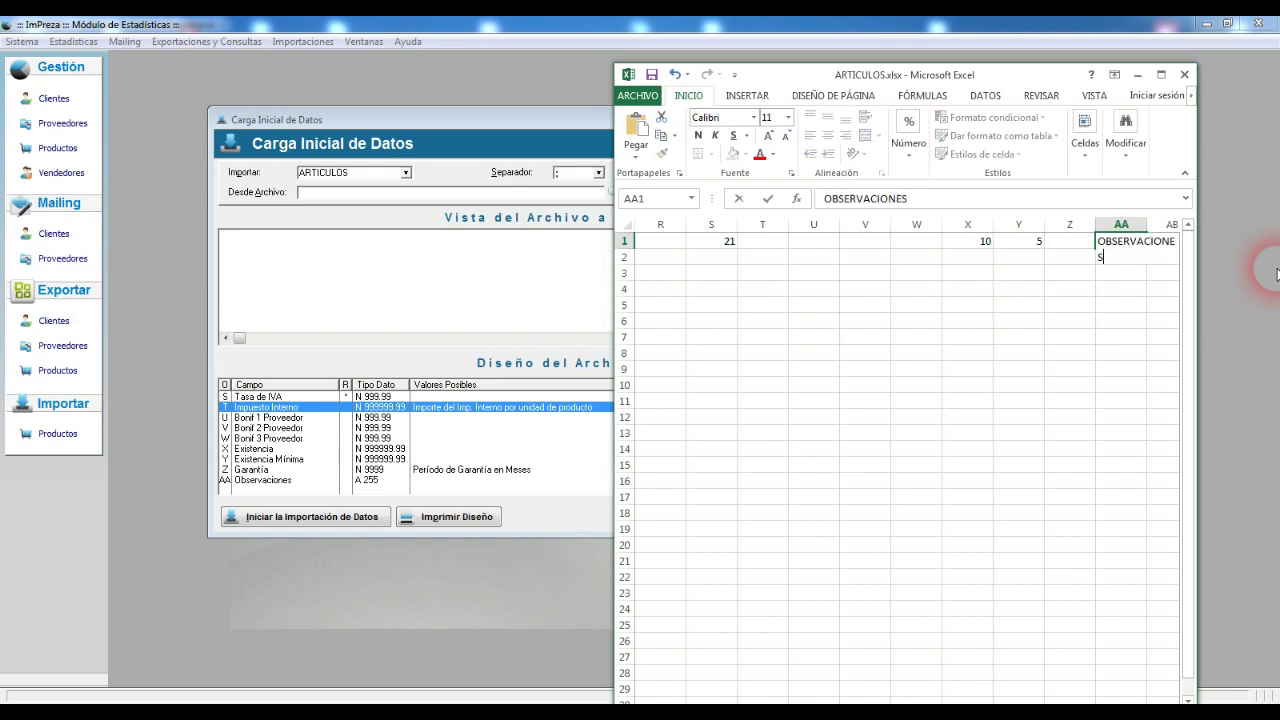
key(Return)
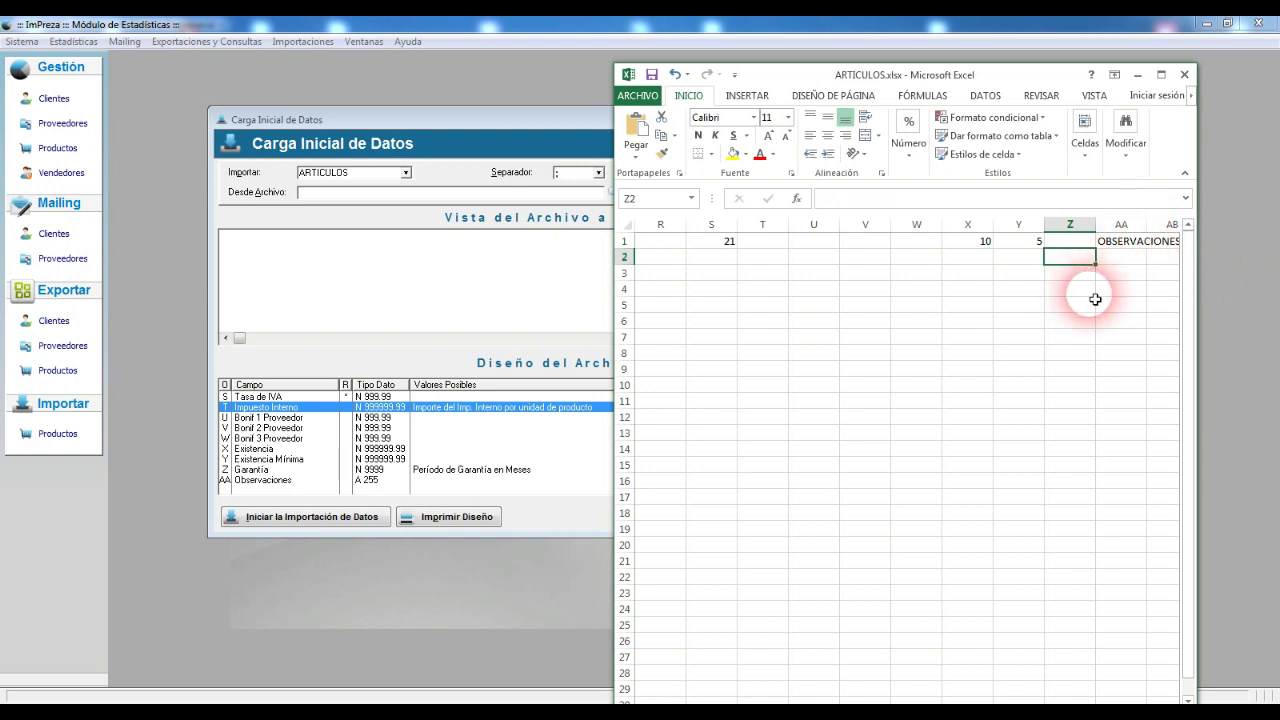
key(ctrl+Home)
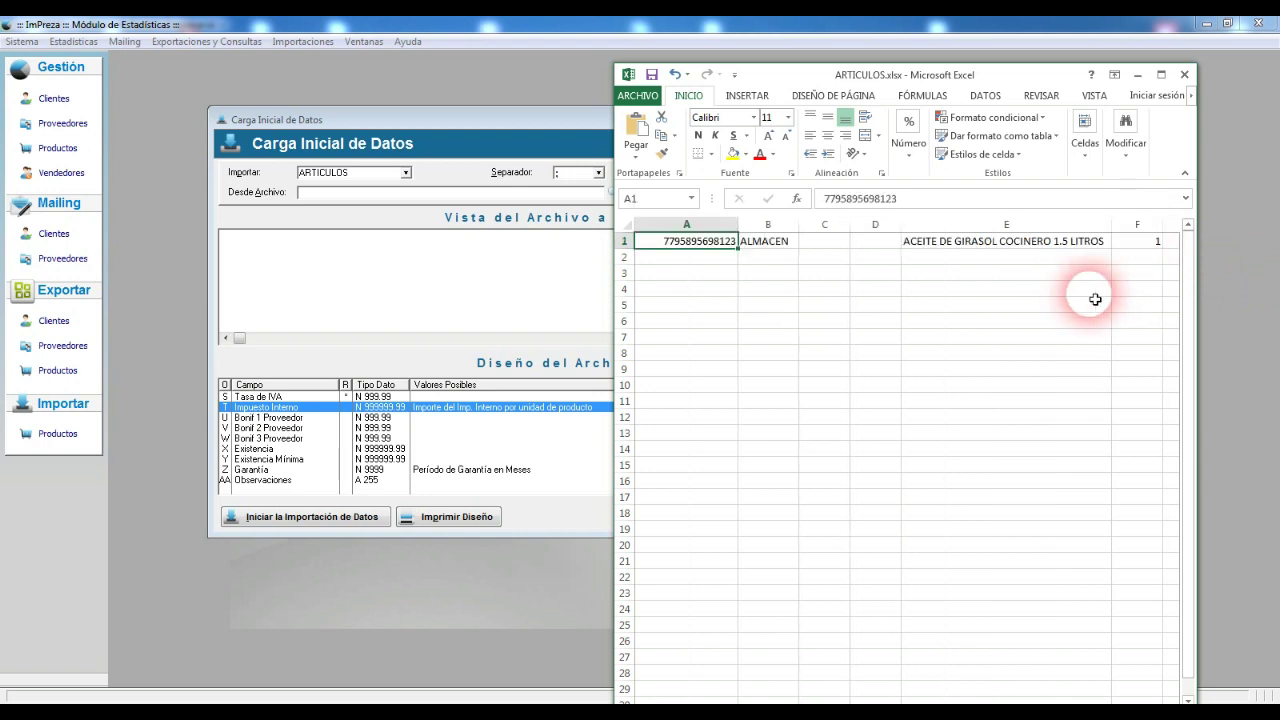
key(Down)
key(Down)
key(Down)
key(Down)
key(Down)
key(Down)
key(Down)
key(Down)
key(Down)
key(Down)
key(Down)
key(Down)
key(Up)
key(Up)
key(Up)
key(Up)
key(Up)
key(Up)
key(Up)
key(Up)
key(Up)
key(Up)
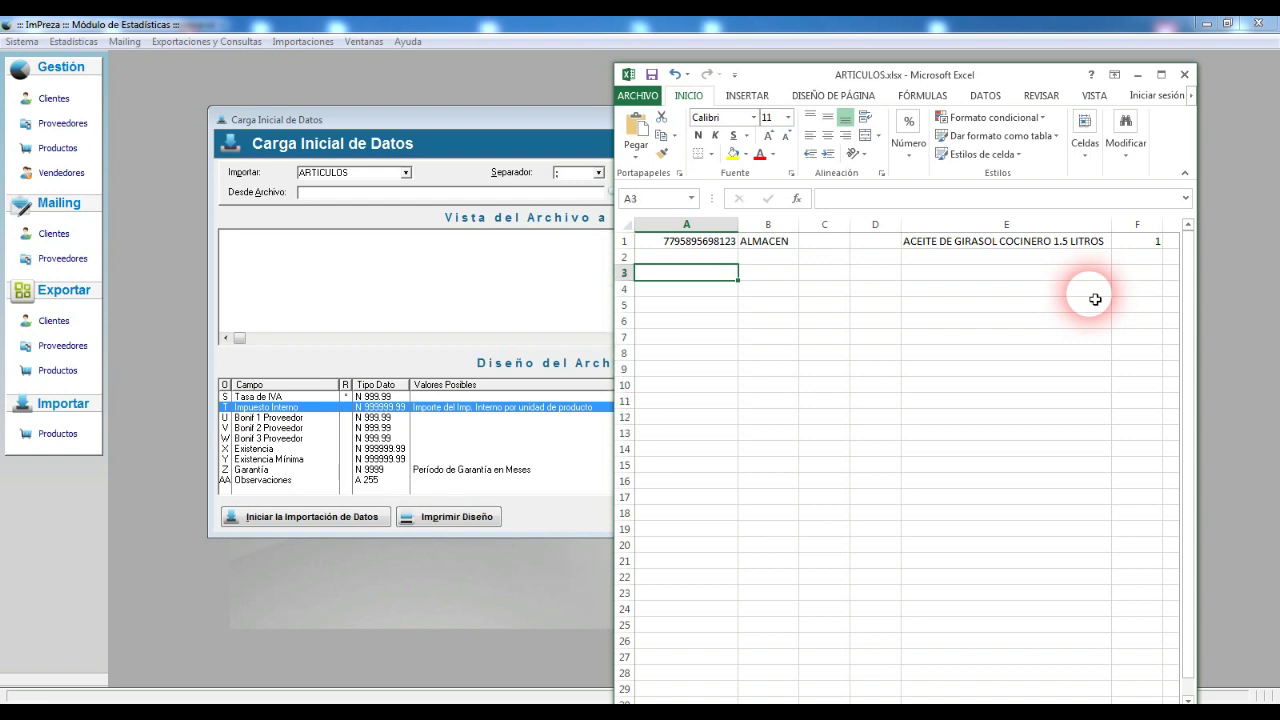
key(Up)
key(Up)
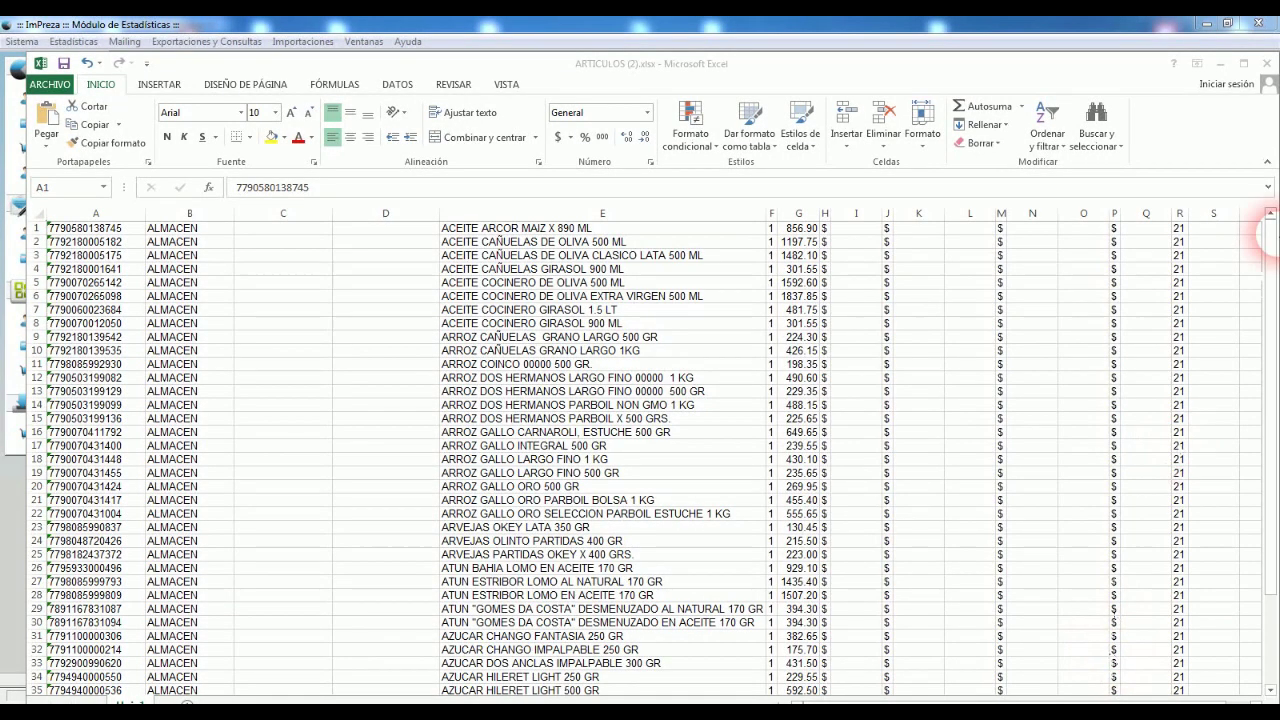
Step: Maximize the Excel window, review cells B1 to D1, then switch to imPreza's supplier directory
click(1243, 63)
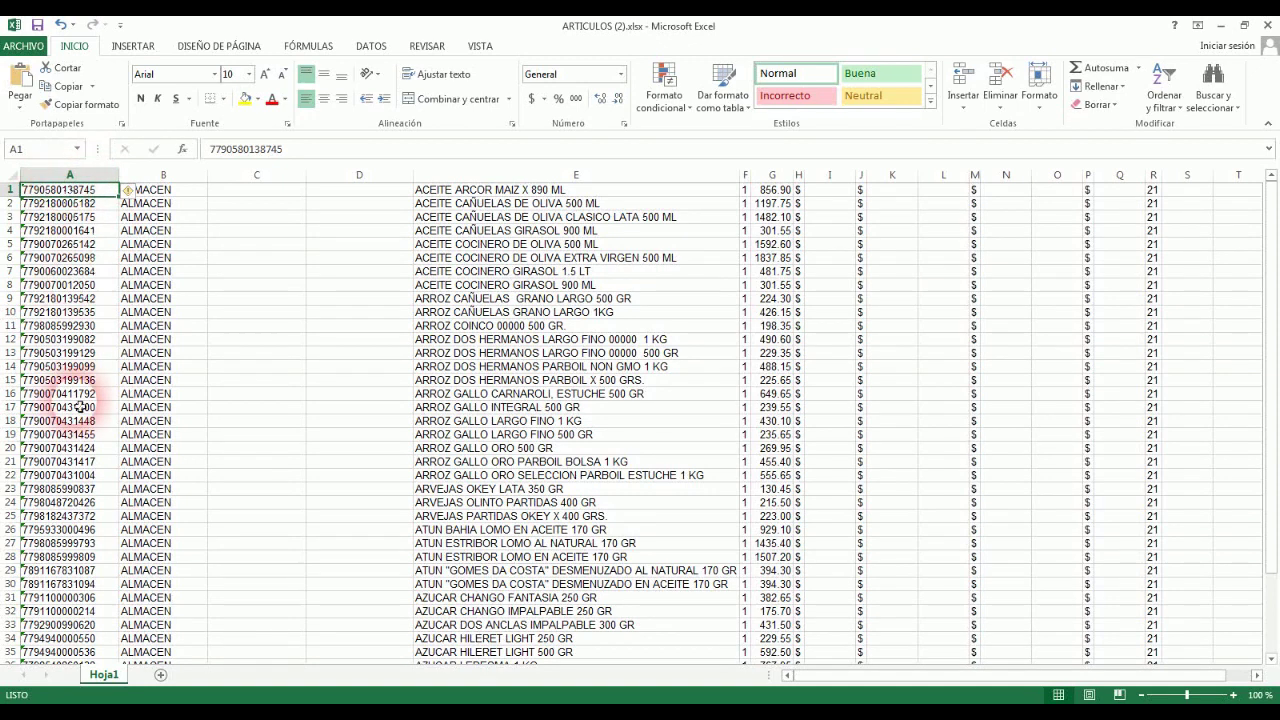
click(178, 192)
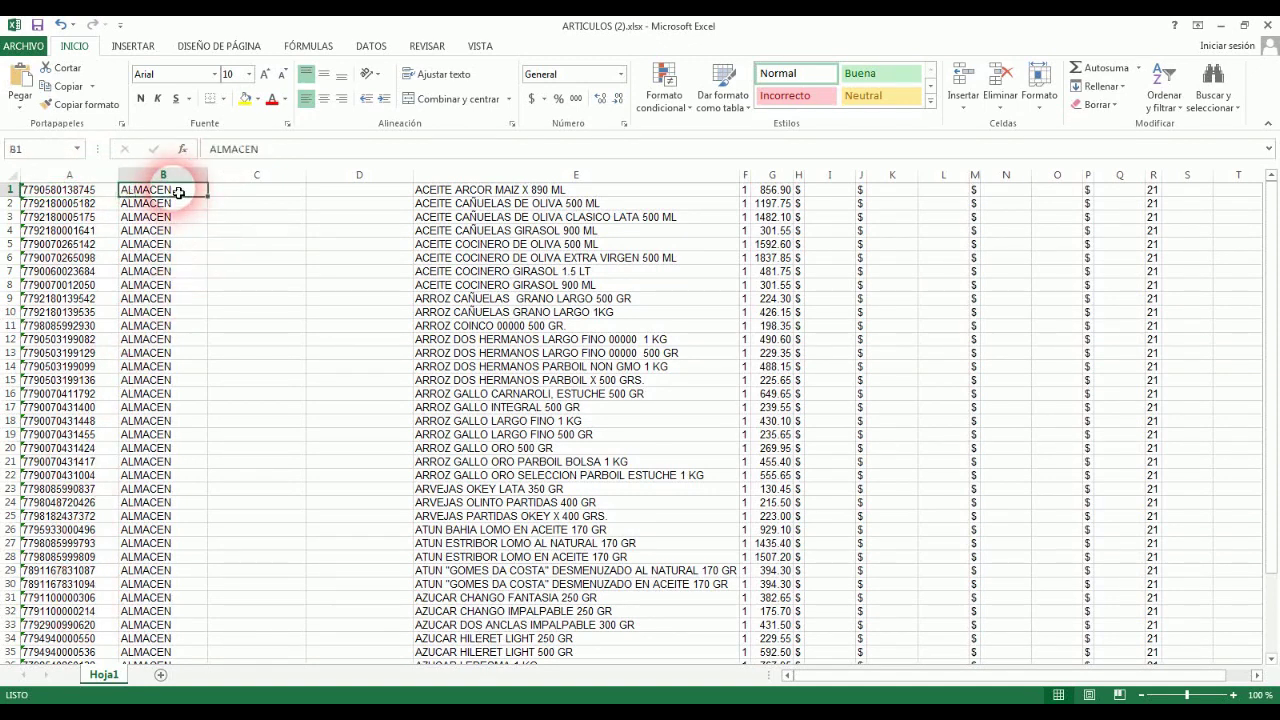
click(285, 192)
click(385, 195)
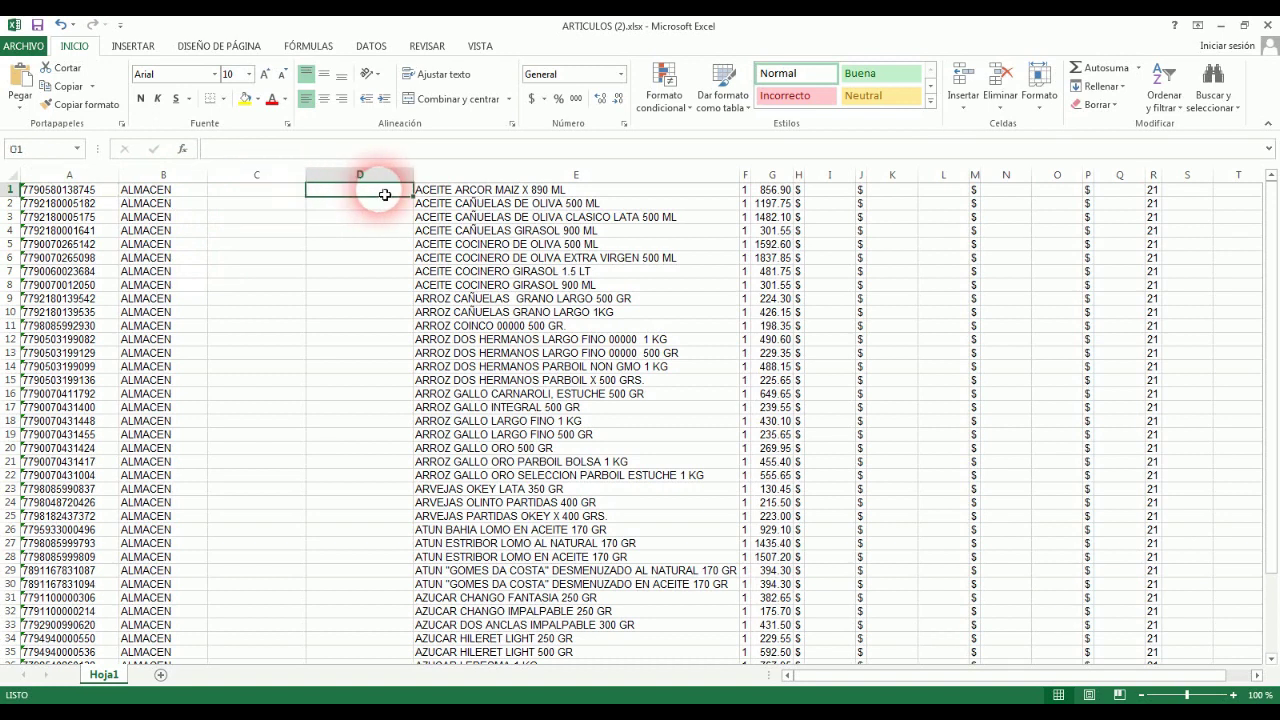
click(266, 194)
click(385, 196)
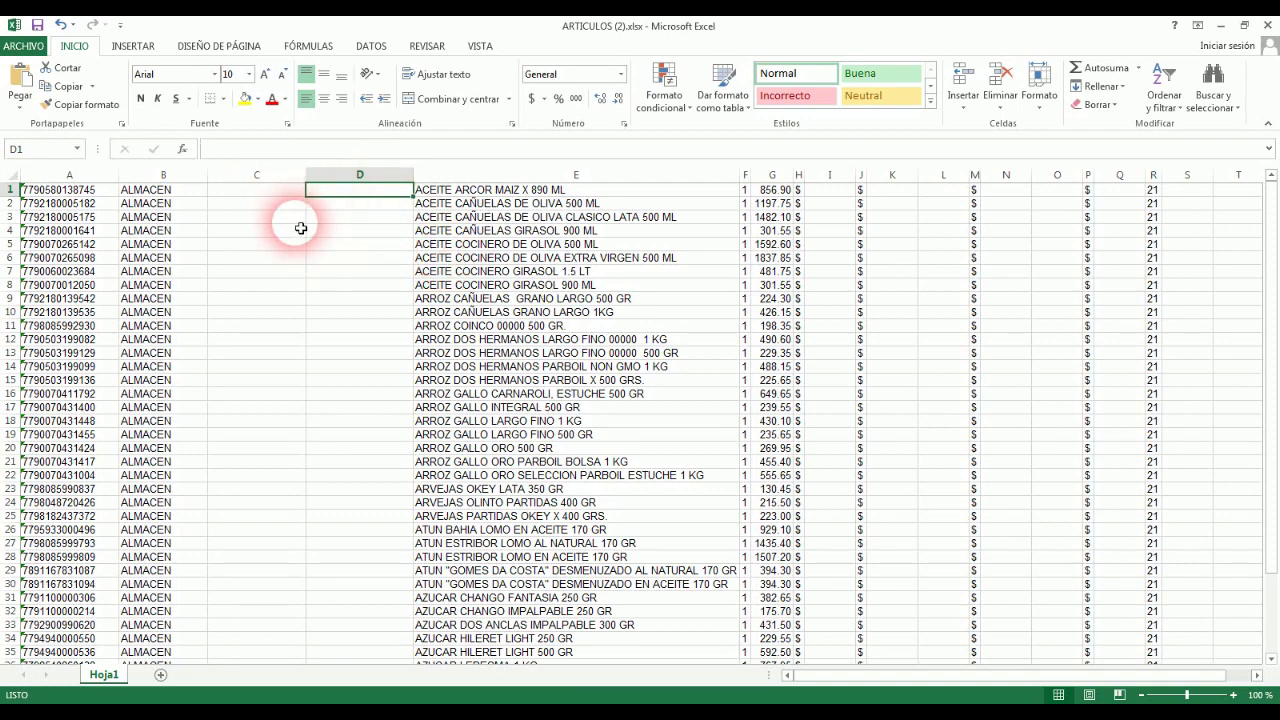
click(668, 698)
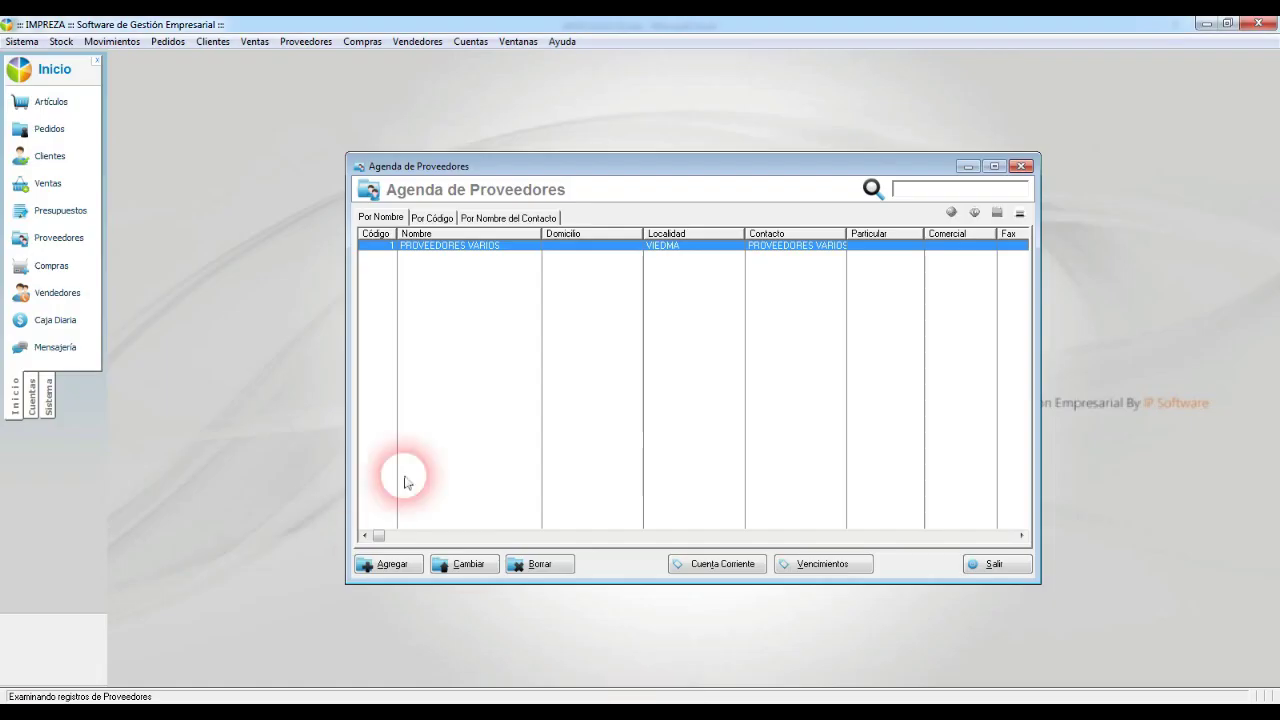
Step: Close the supplier directory and browse the stock articles list's Rubro, Subrubro and supplier filters
click(968, 564)
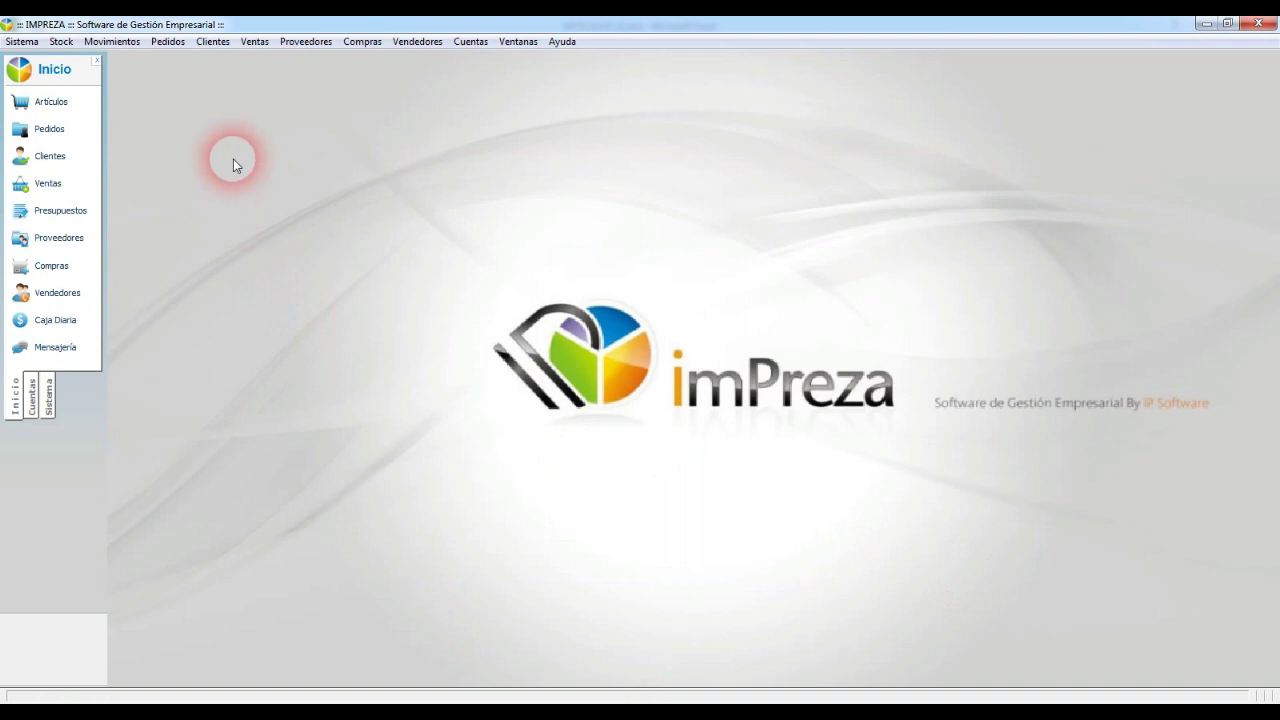
click(50, 104)
click(430, 217)
click(603, 220)
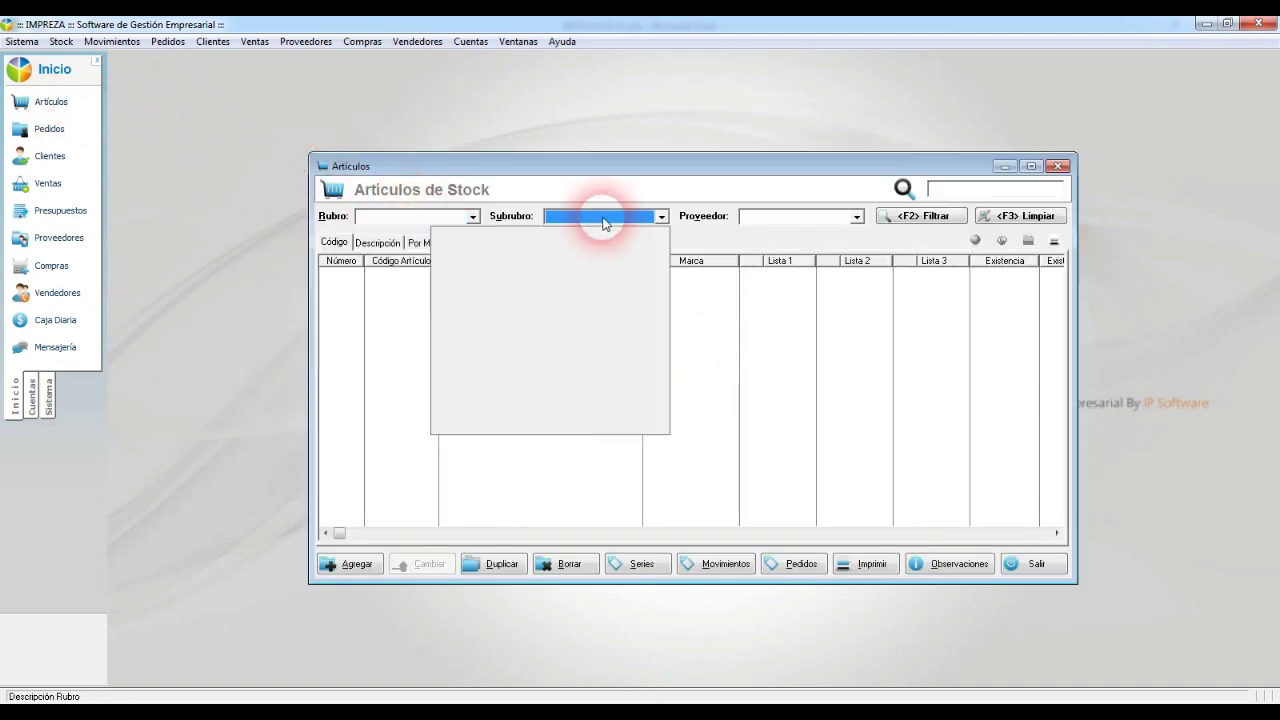
click(811, 219)
click(588, 216)
key(Escape)
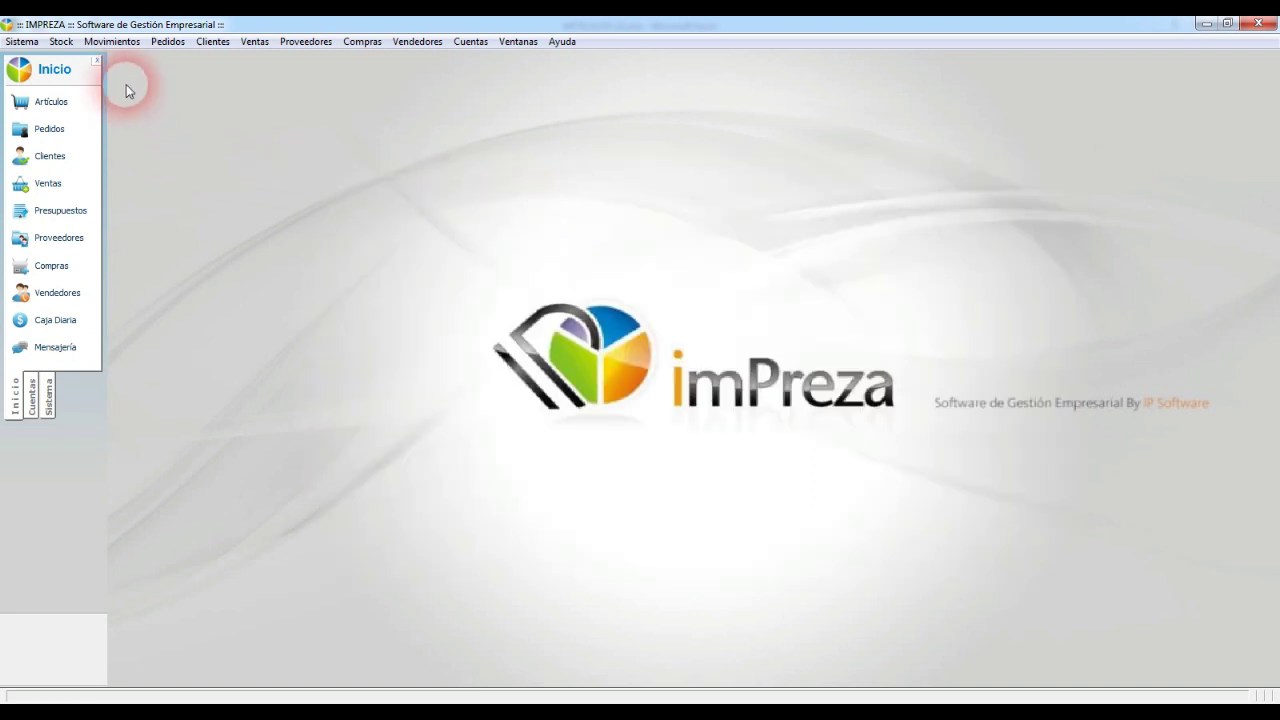
Step: In the partial price-list update, filter by PROVEEDORES VARIOS with Rubro <Todos>, then close it
click(62, 42)
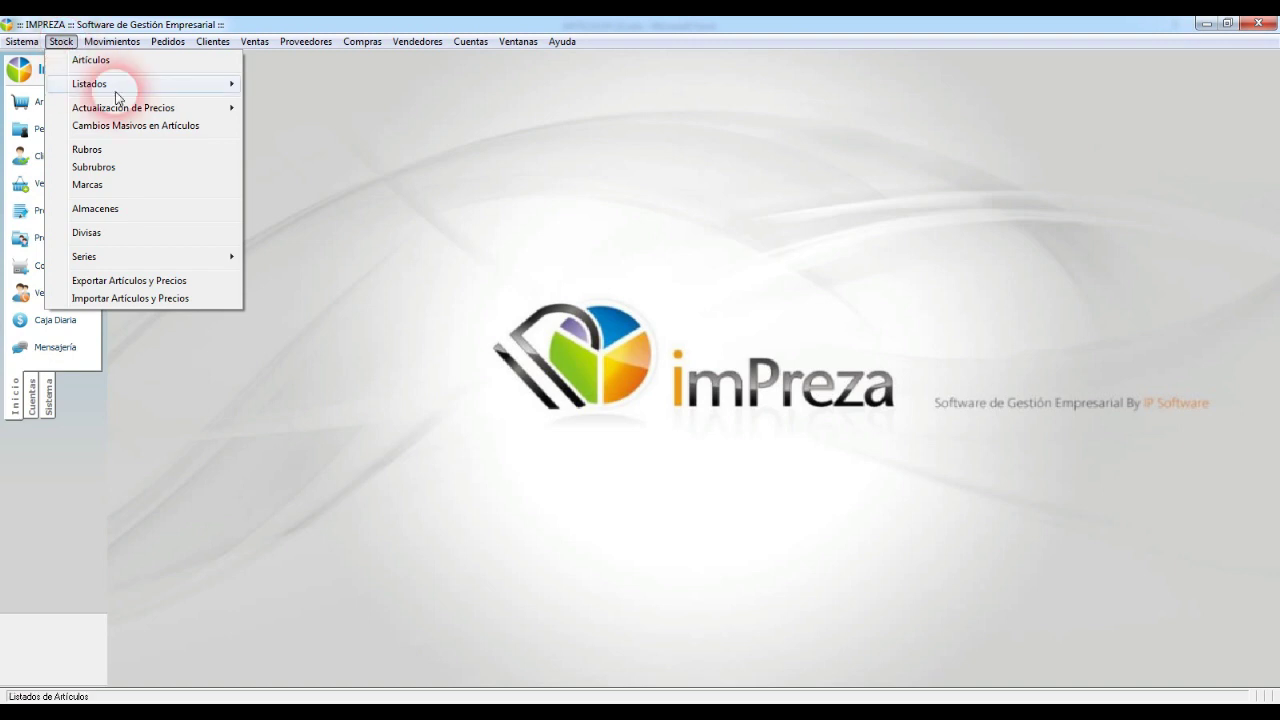
click(201, 108)
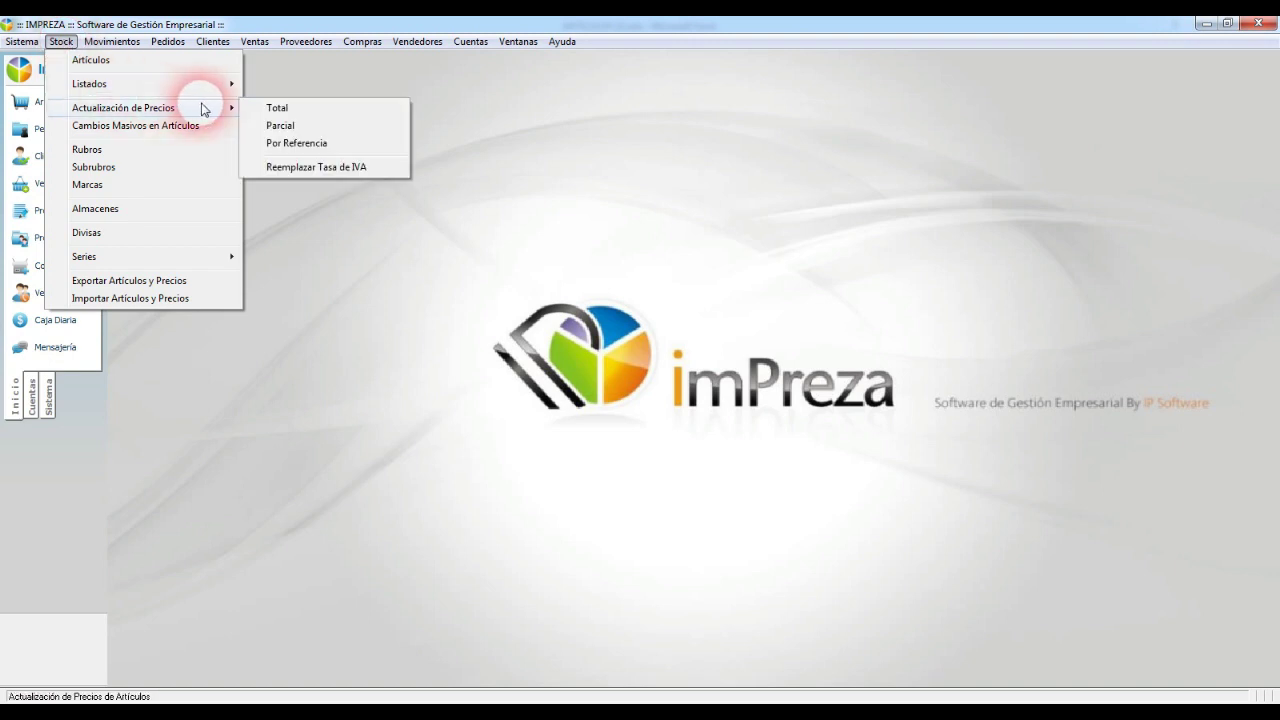
click(391, 132)
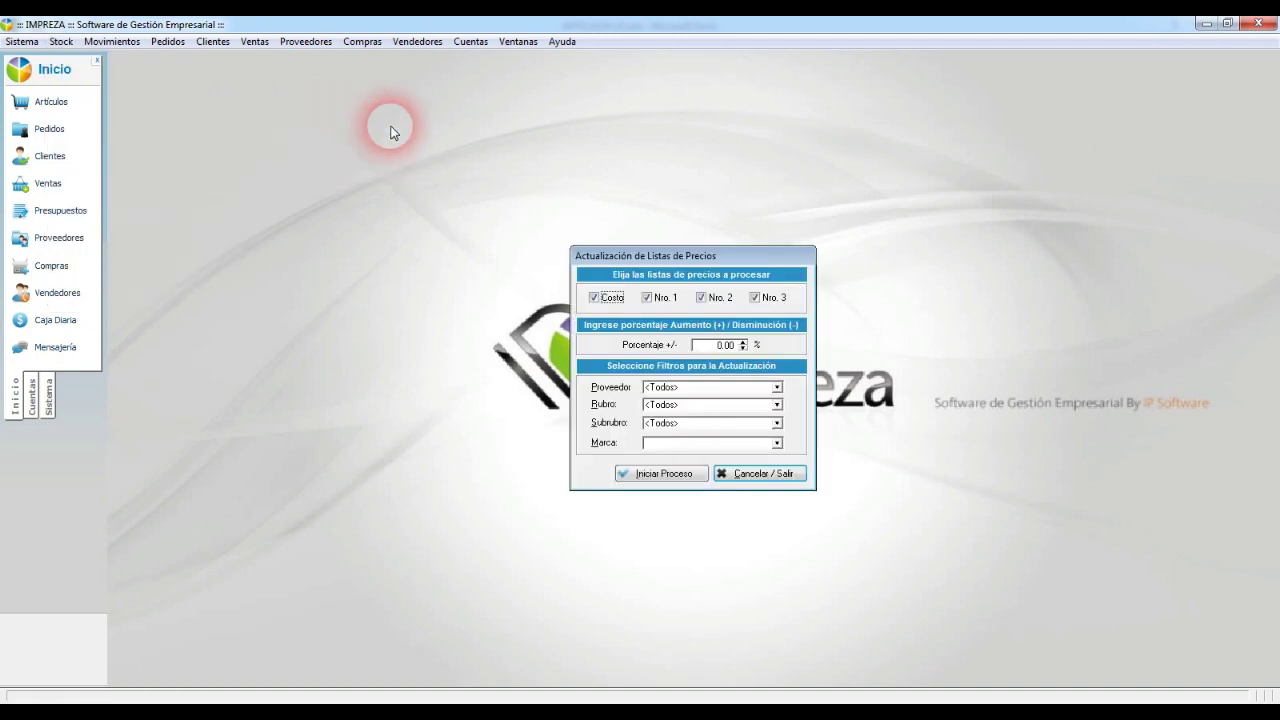
drag(716, 257, 514, 179)
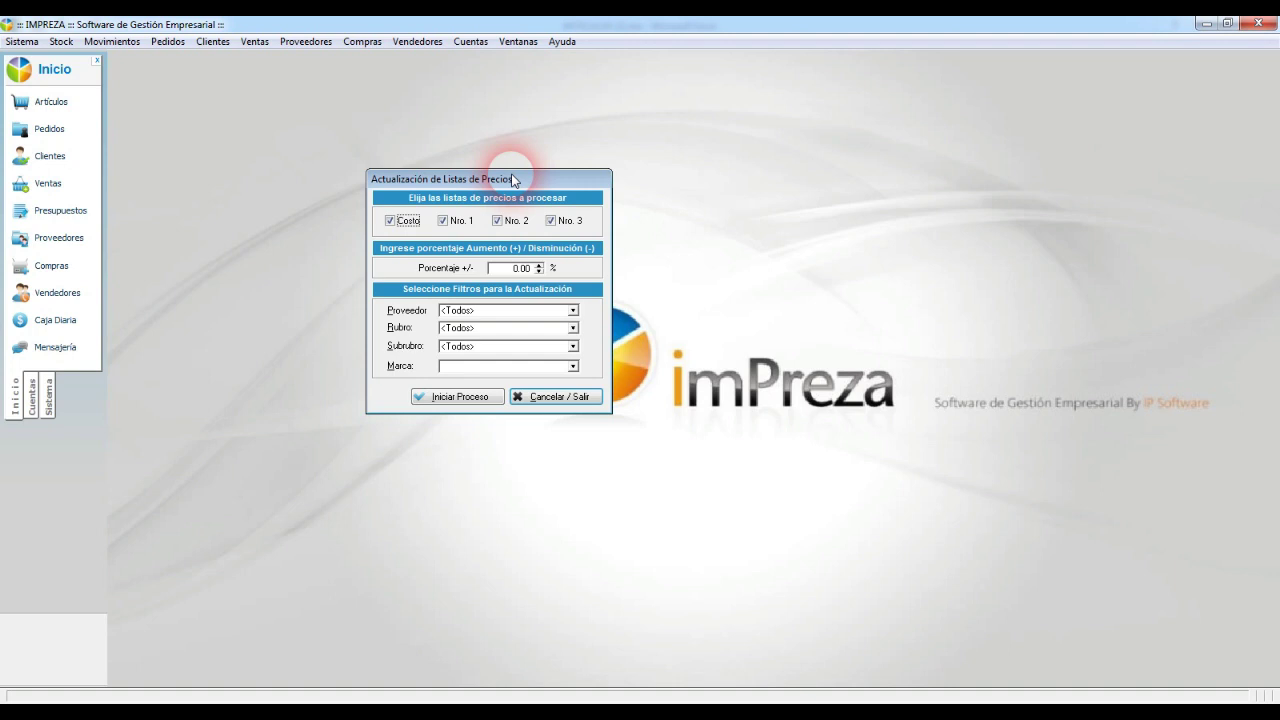
click(515, 268)
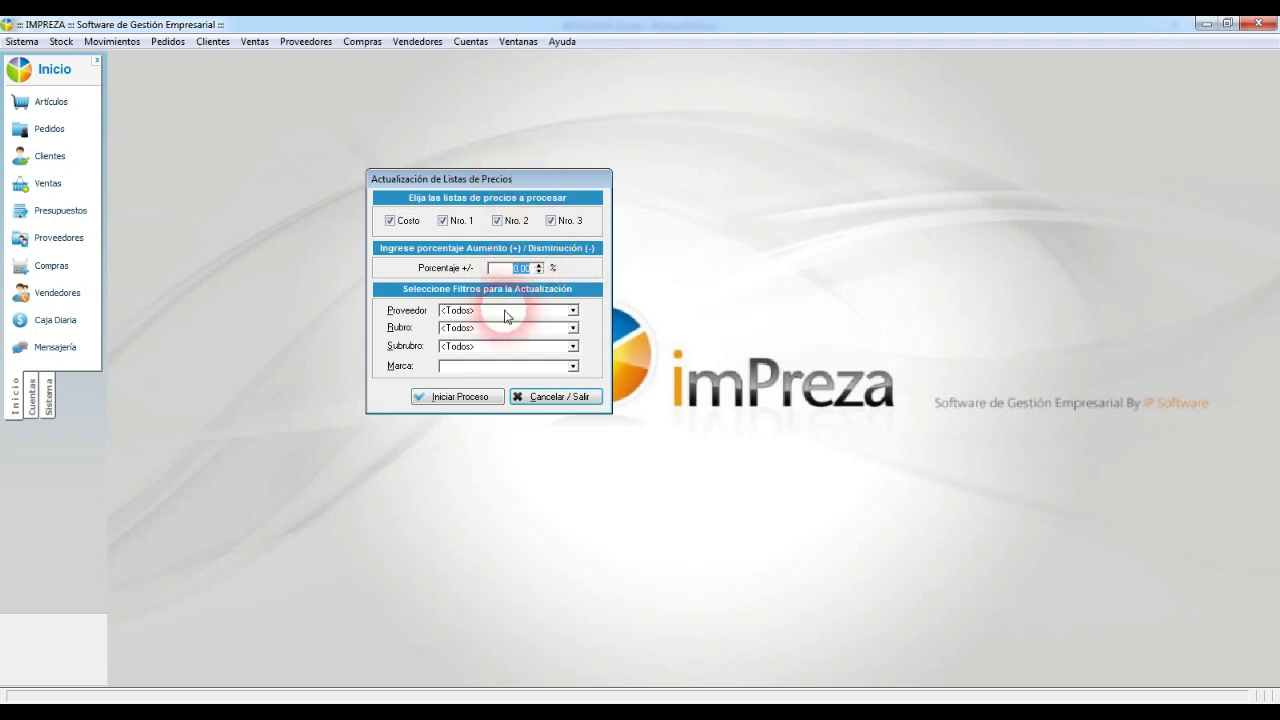
click(506, 310)
click(516, 344)
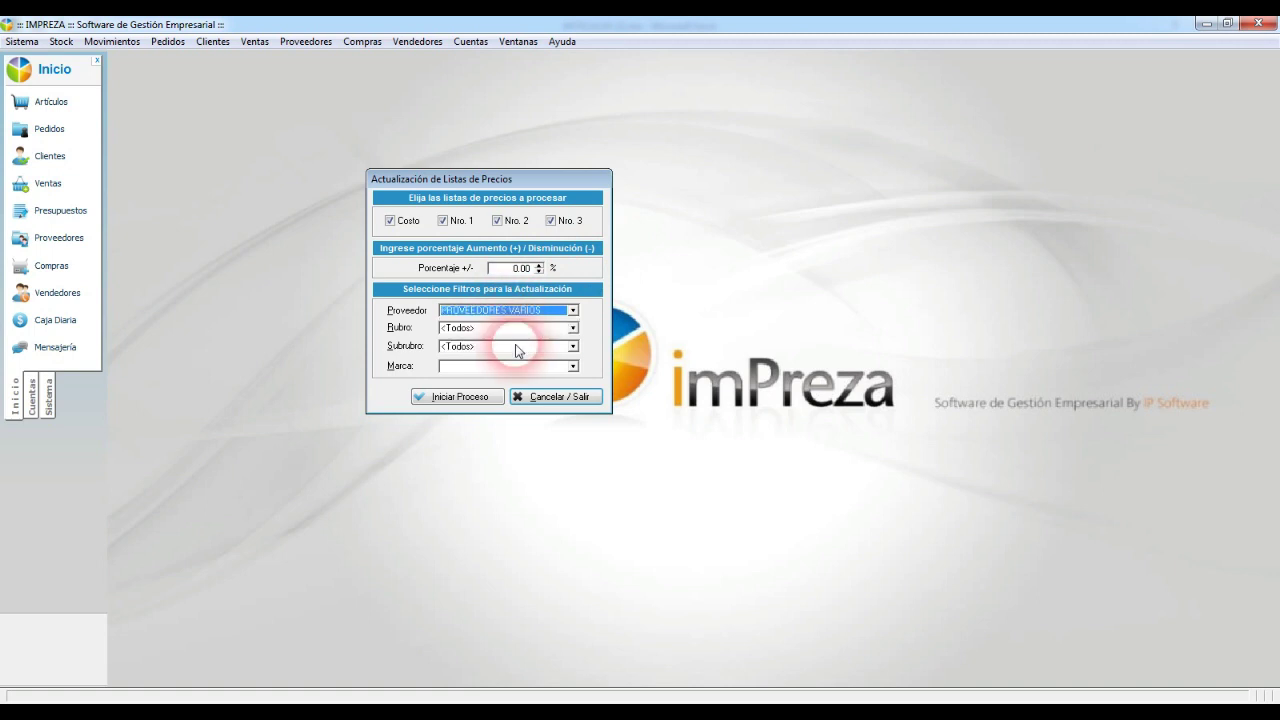
click(481, 329)
click(481, 329)
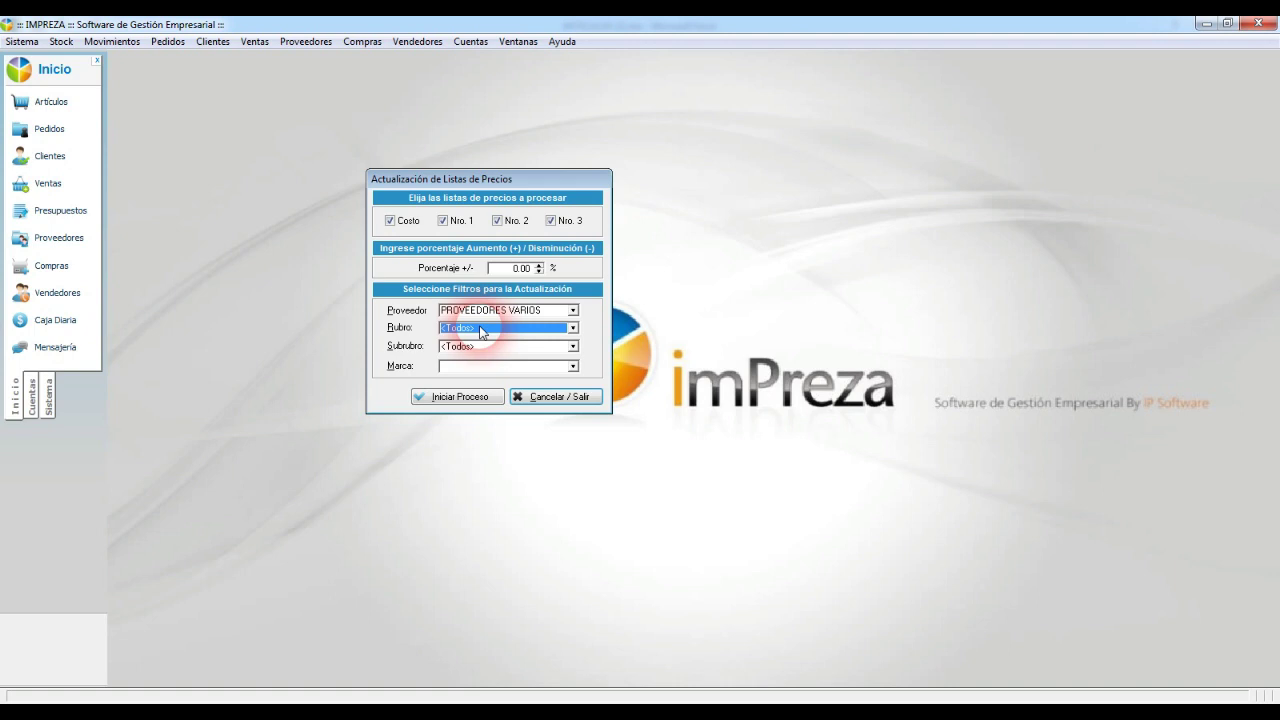
click(562, 396)
Step: Bring ARTICULOS (2).xlsx to the front and inspect B1, C1 and the oil product names in E1:E8
mouse_move(705, 697)
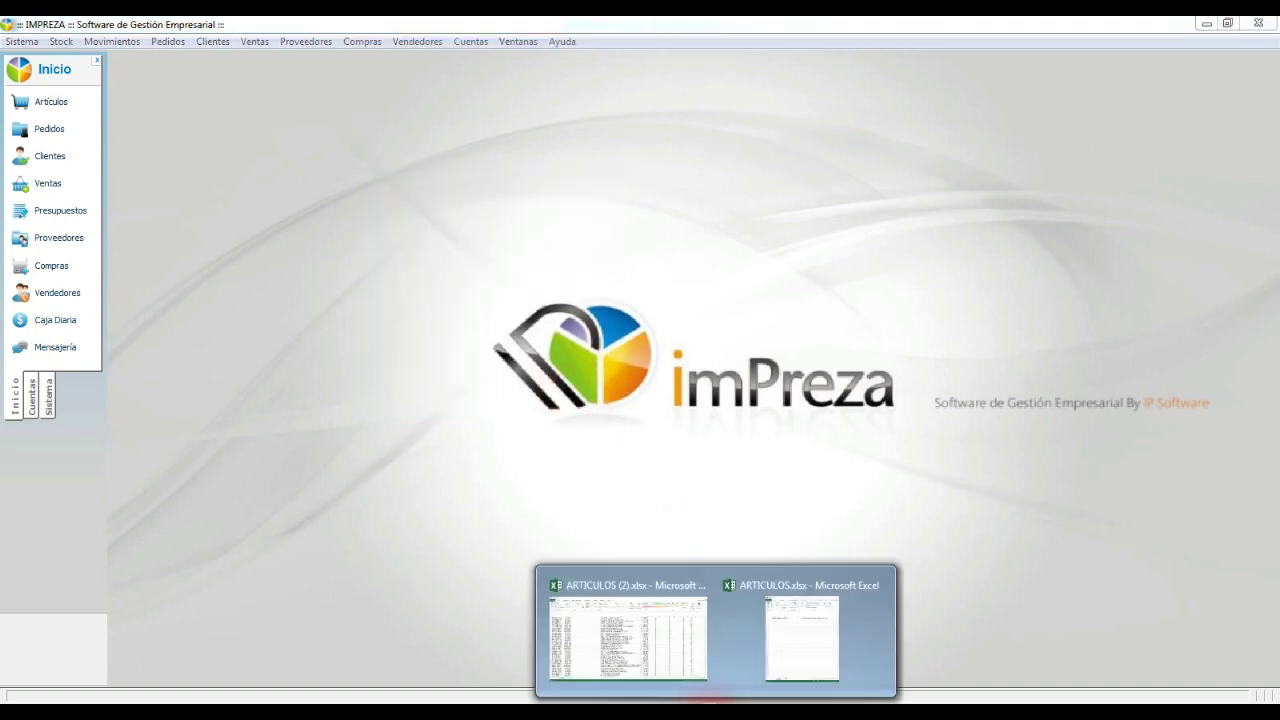
click(651, 632)
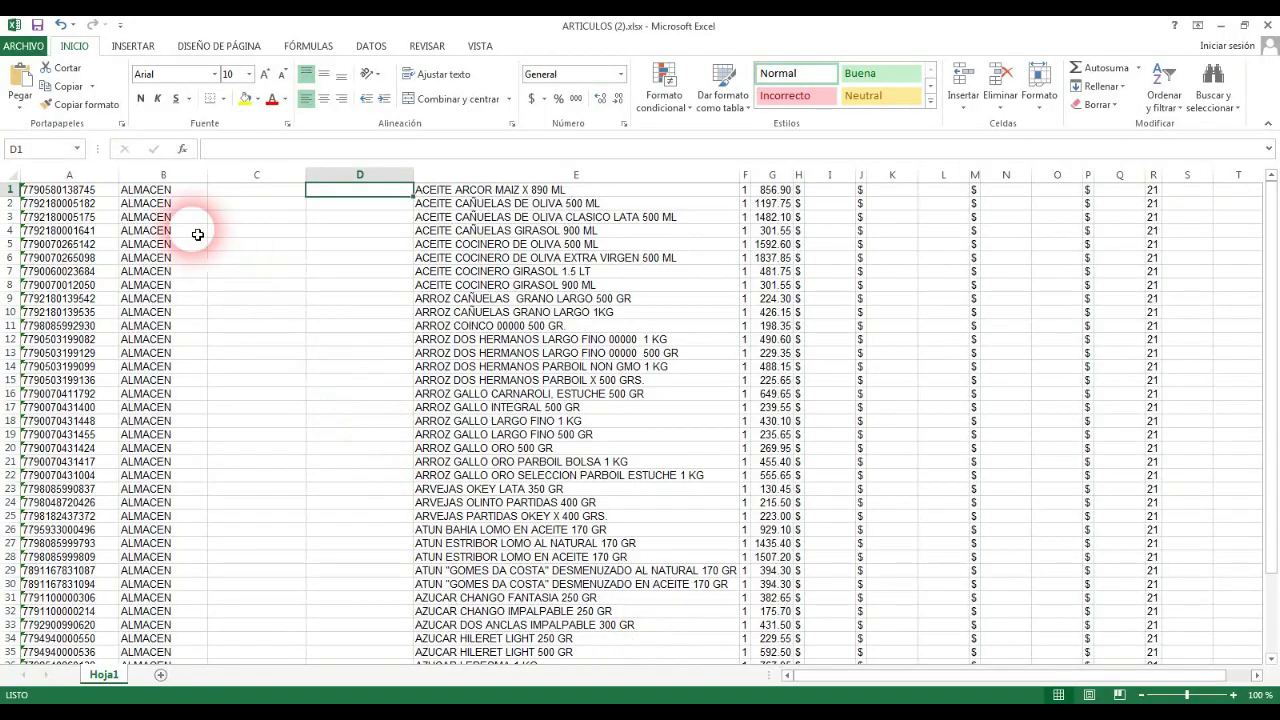
click(173, 196)
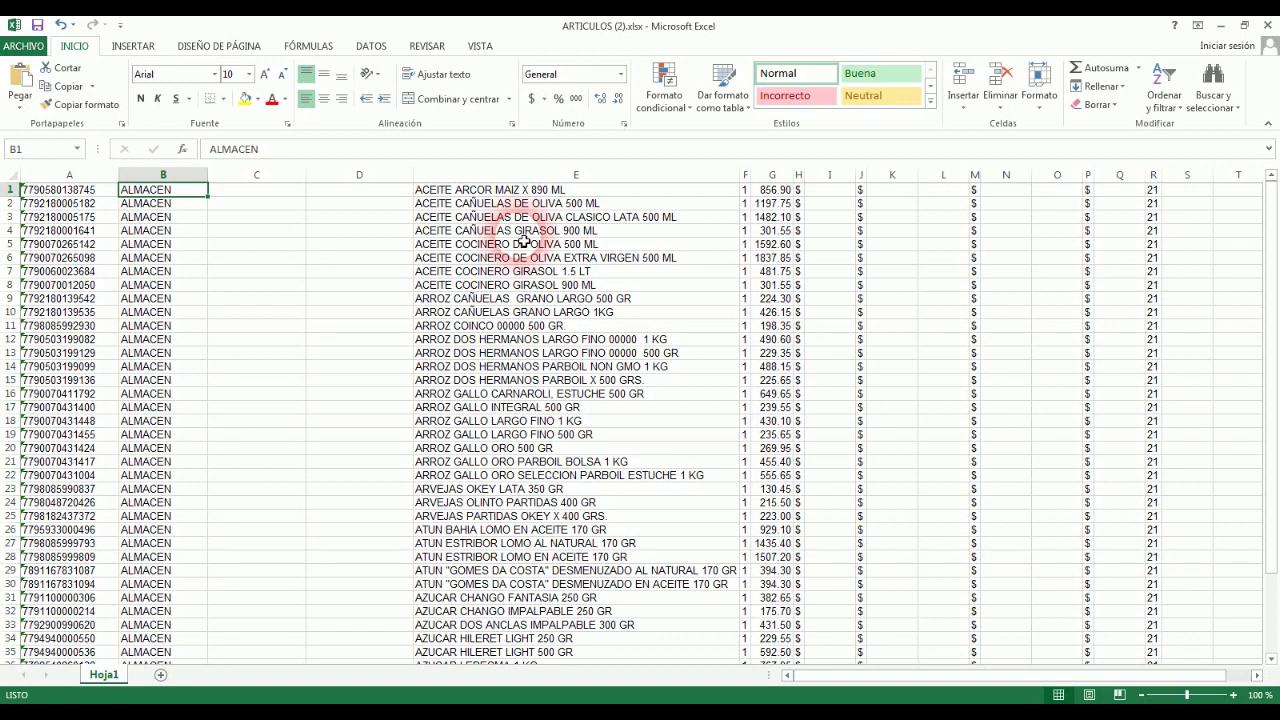
drag(449, 190, 451, 289)
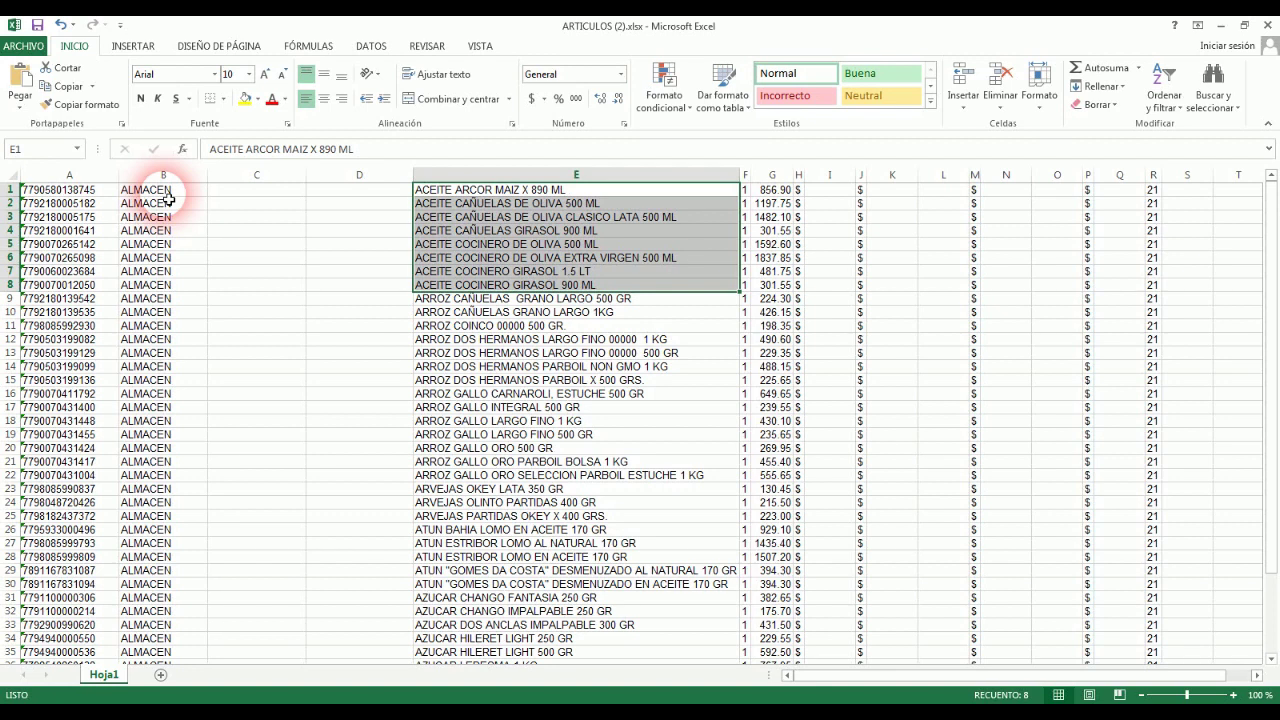
click(165, 190)
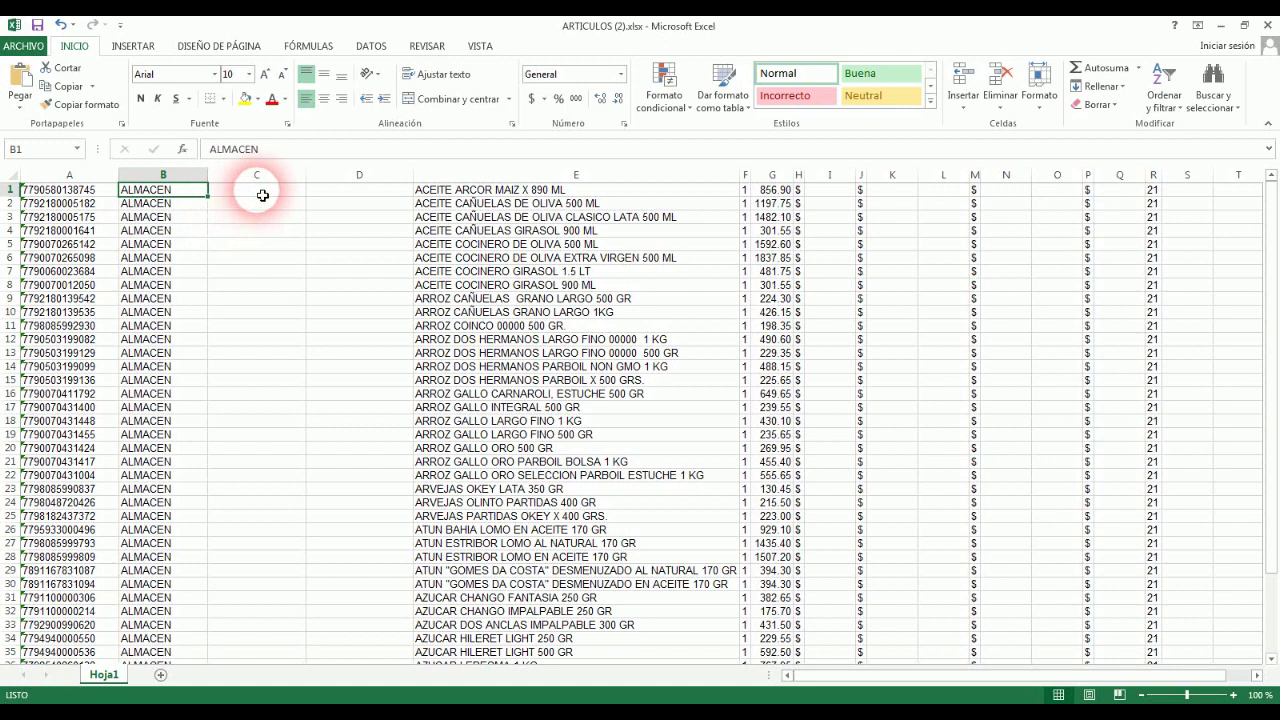
click(258, 191)
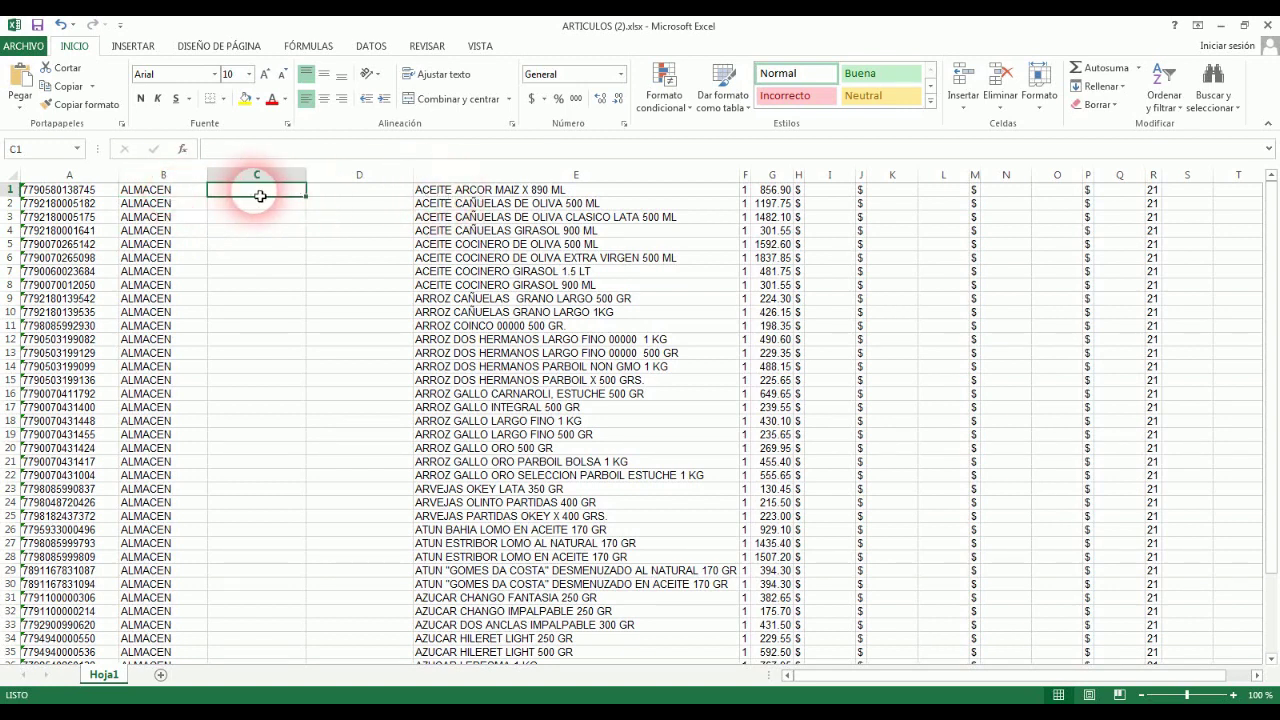
drag(425, 189, 441, 272)
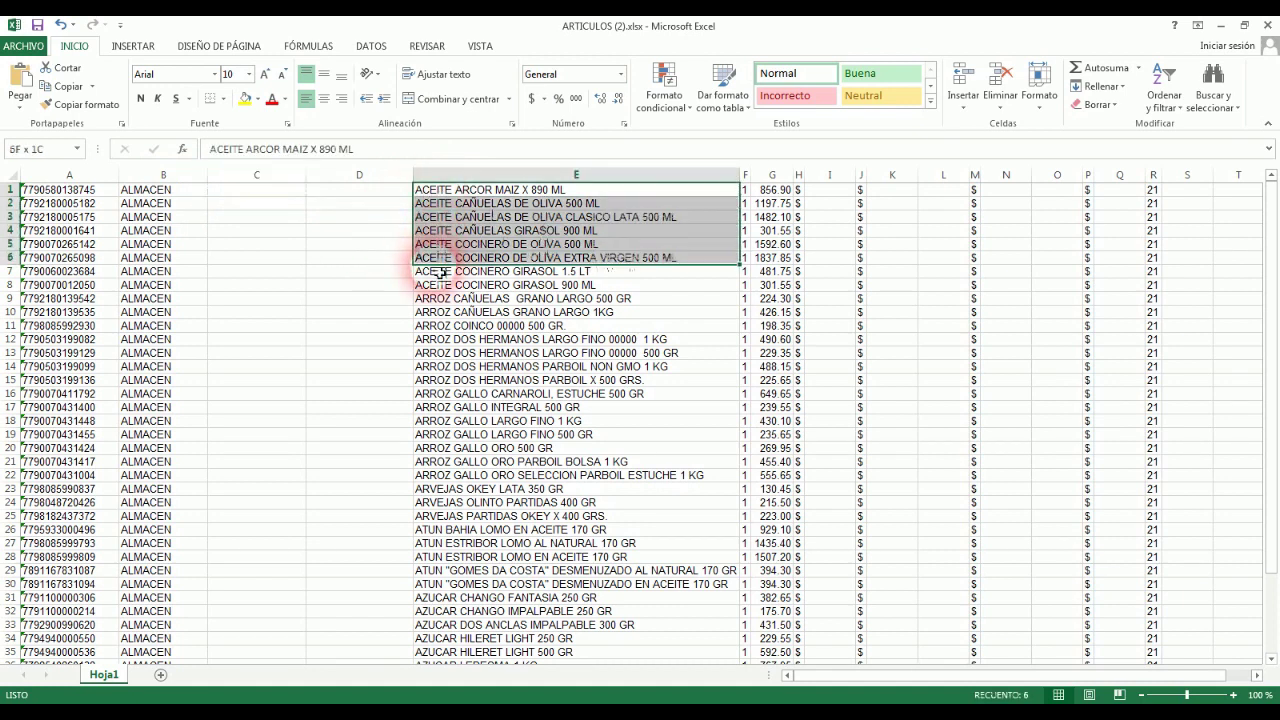
click(263, 189)
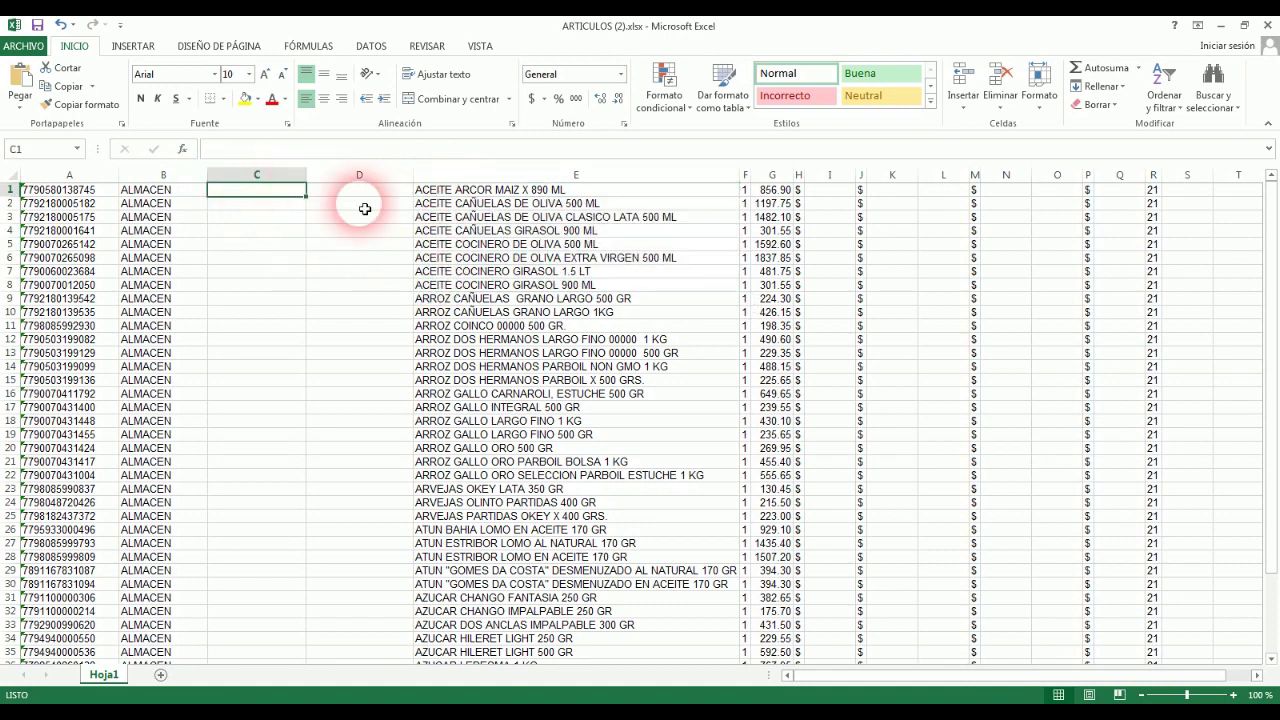
Step: Enter helper categories ACEITES in C1, ARROZ in C9, ARVEJAS in C23 and ATUN in C26
text(ACEITES)
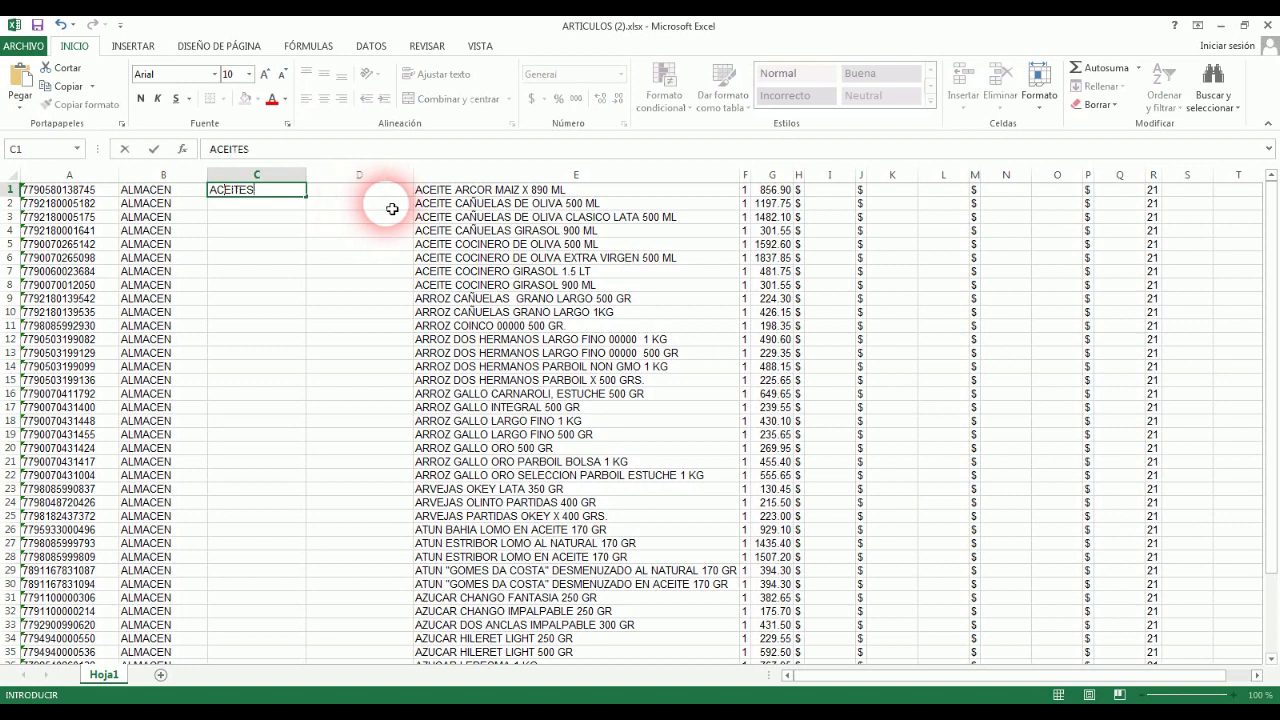
click(280, 300)
text(ARRO)
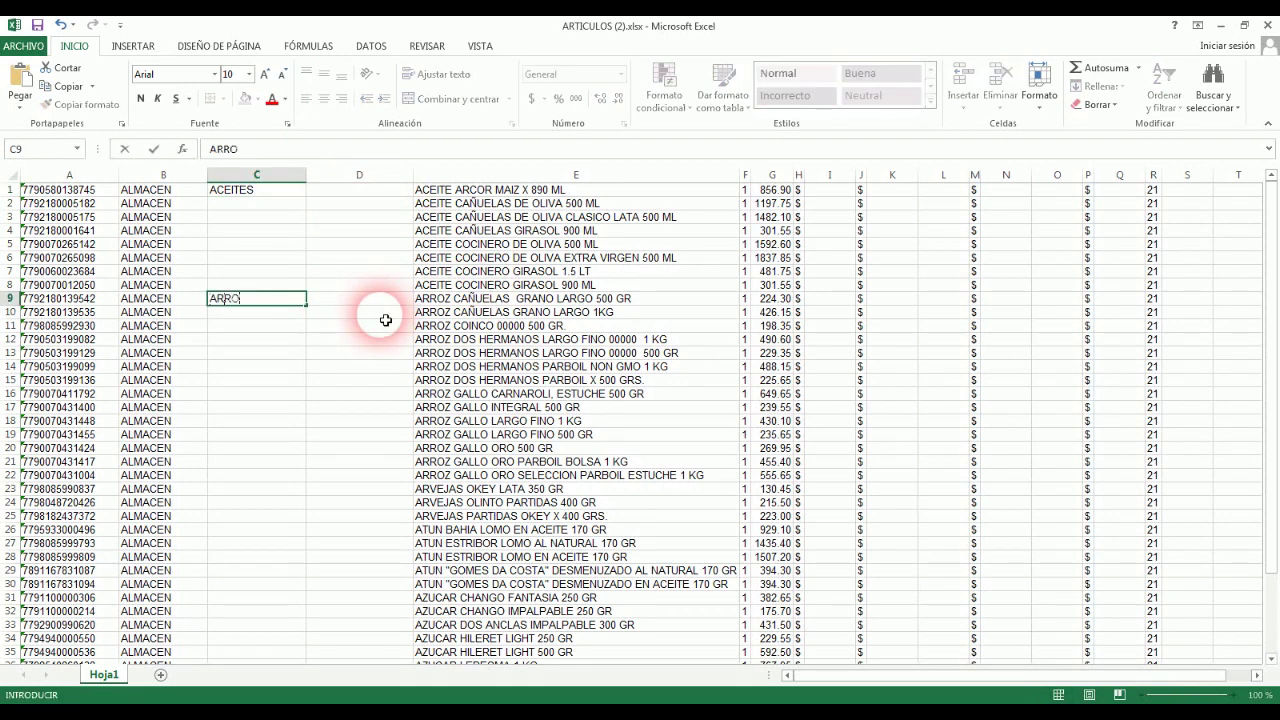
text(Z)
click(241, 490)
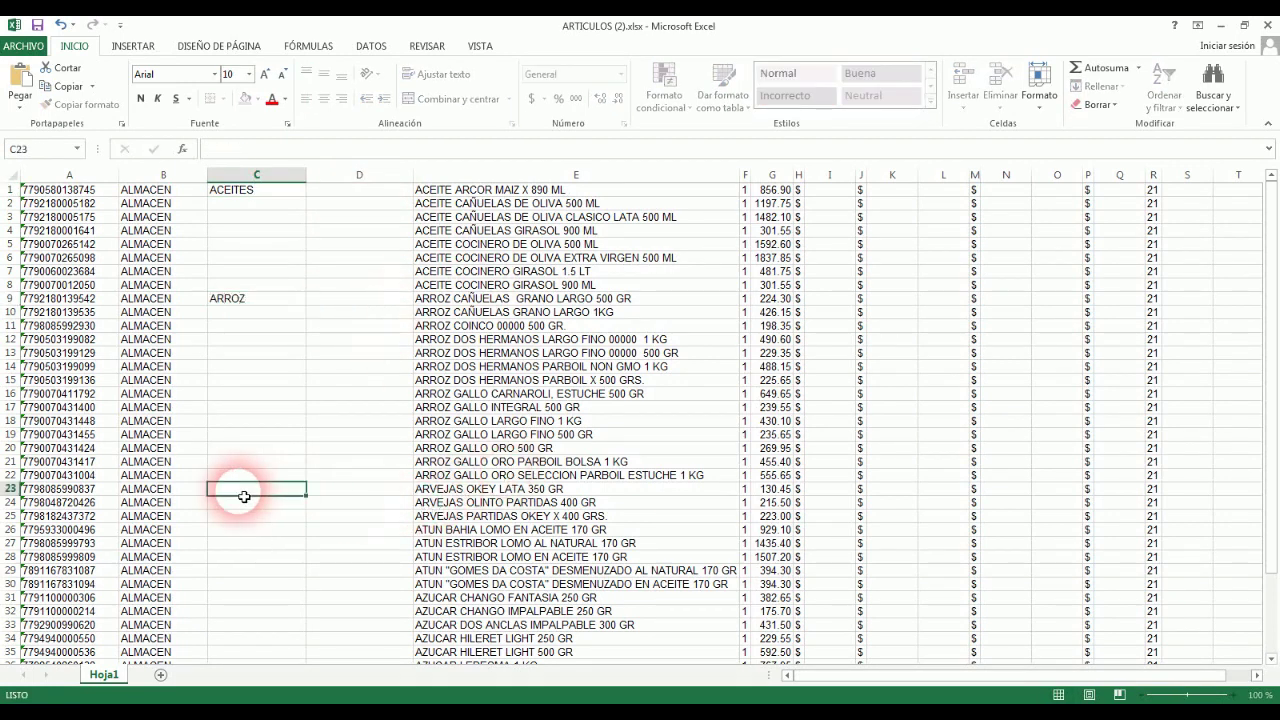
text(ARVEJ)
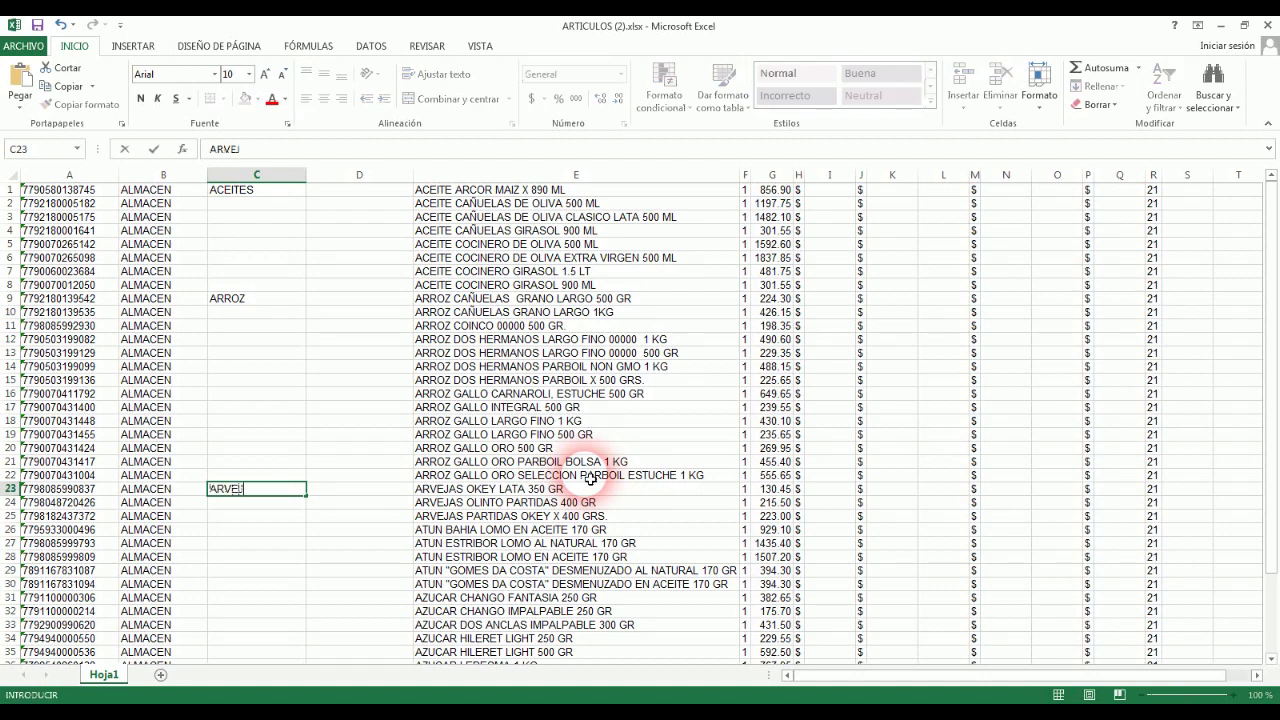
text(AS)
click(252, 529)
text(ATUN)
key(Return)
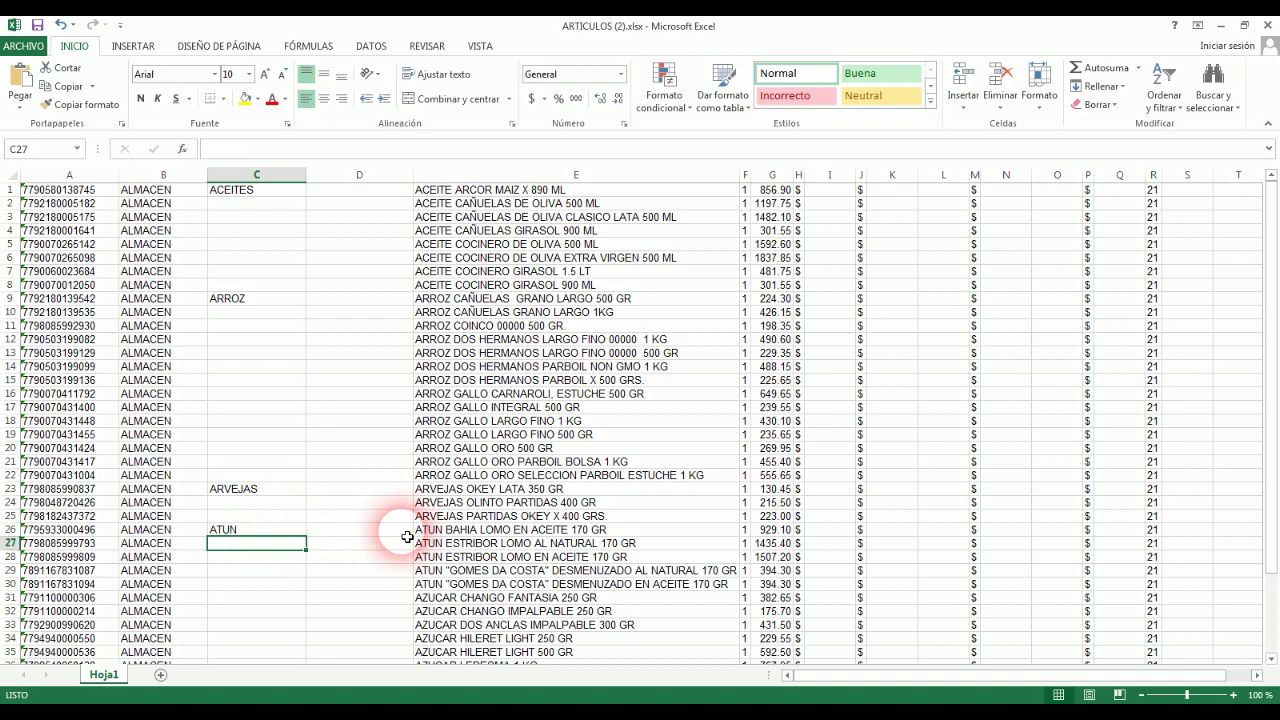
Step: Fill each category down column C through row 30
click(240, 190)
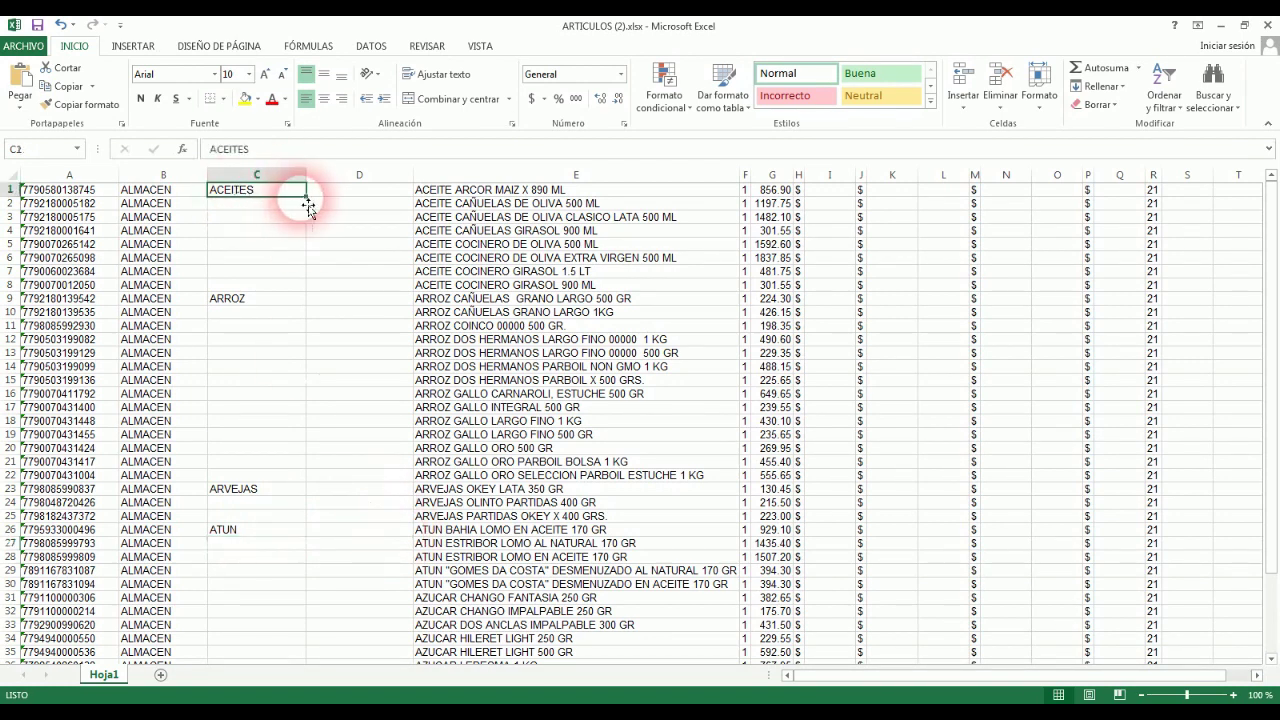
drag(310, 204, 290, 479)
click(286, 302)
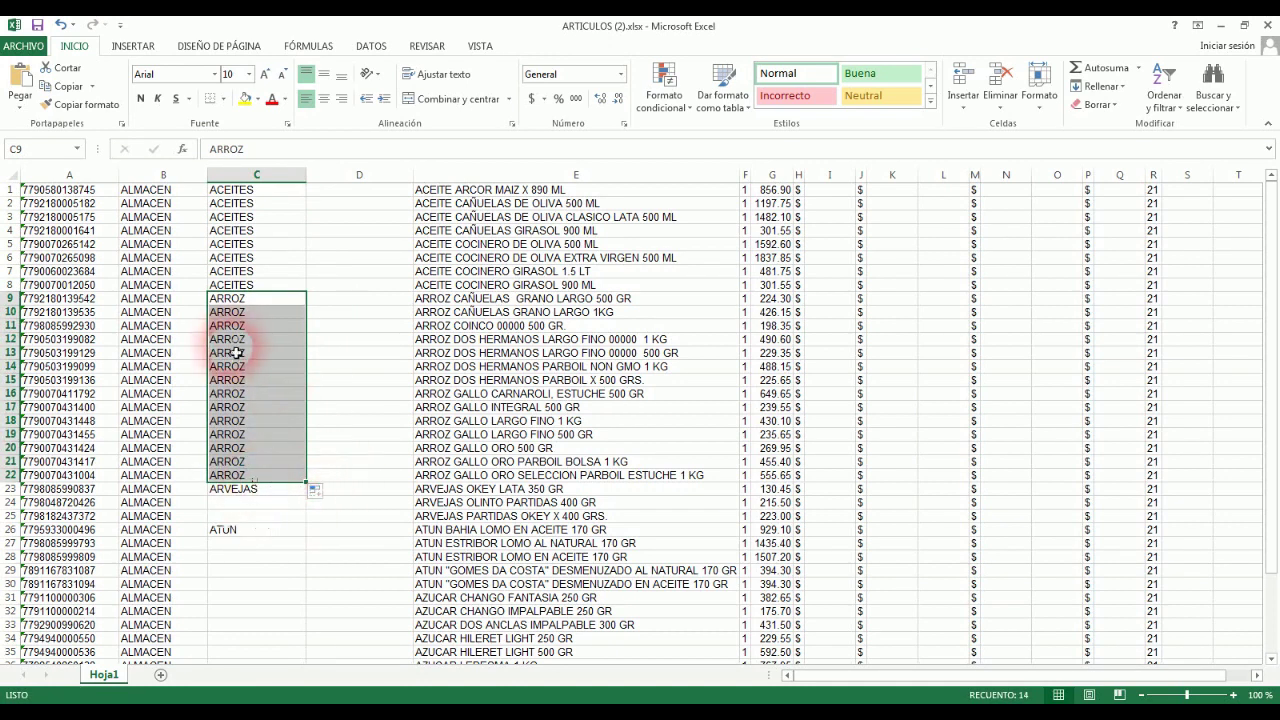
click(272, 491)
drag(306, 495, 292, 586)
click(266, 532)
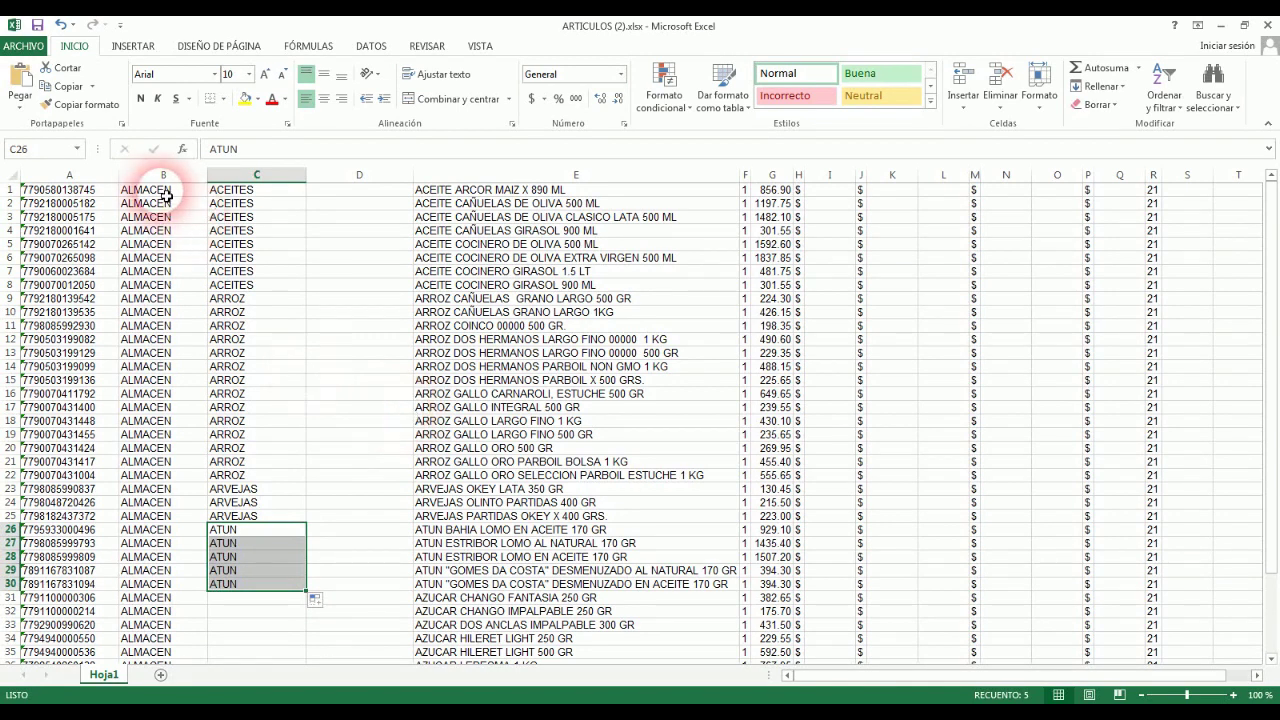
Step: Copy C1:C30 over column B's ALMACEN entries and clear helper column C
drag(271, 194, 277, 586)
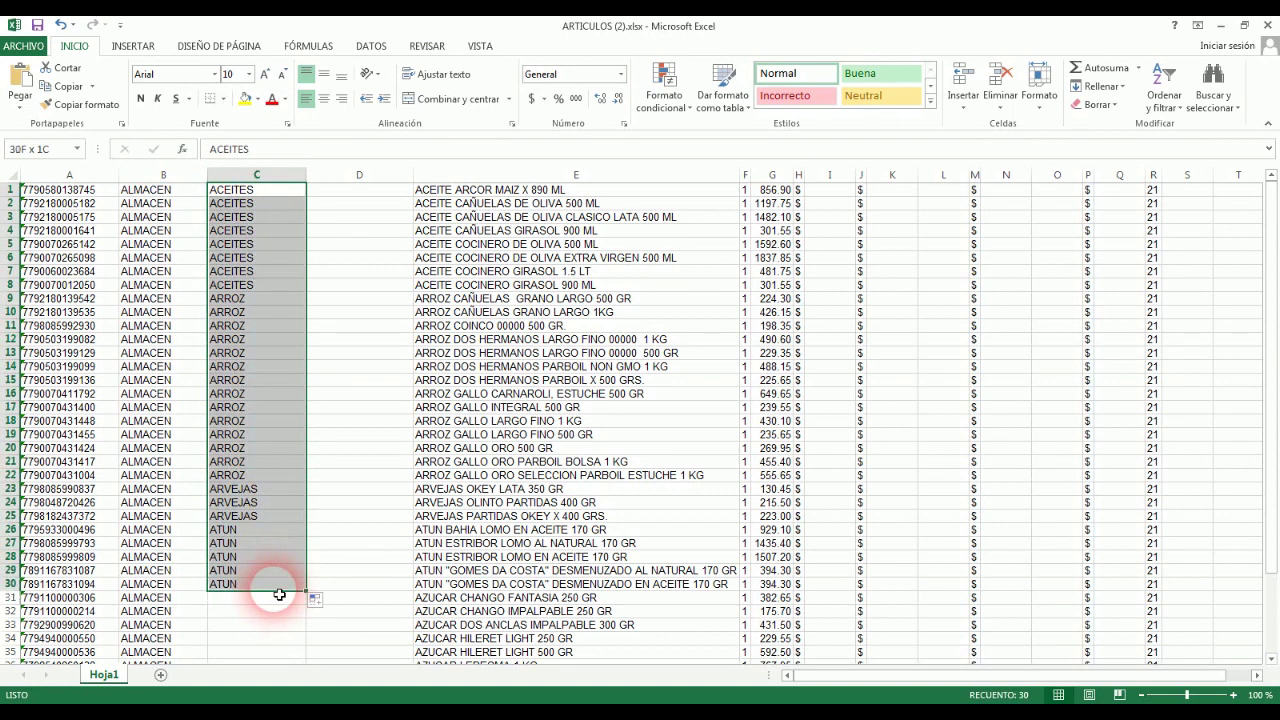
key(ctrl+c)
click(170, 191)
key(ctrl+v)
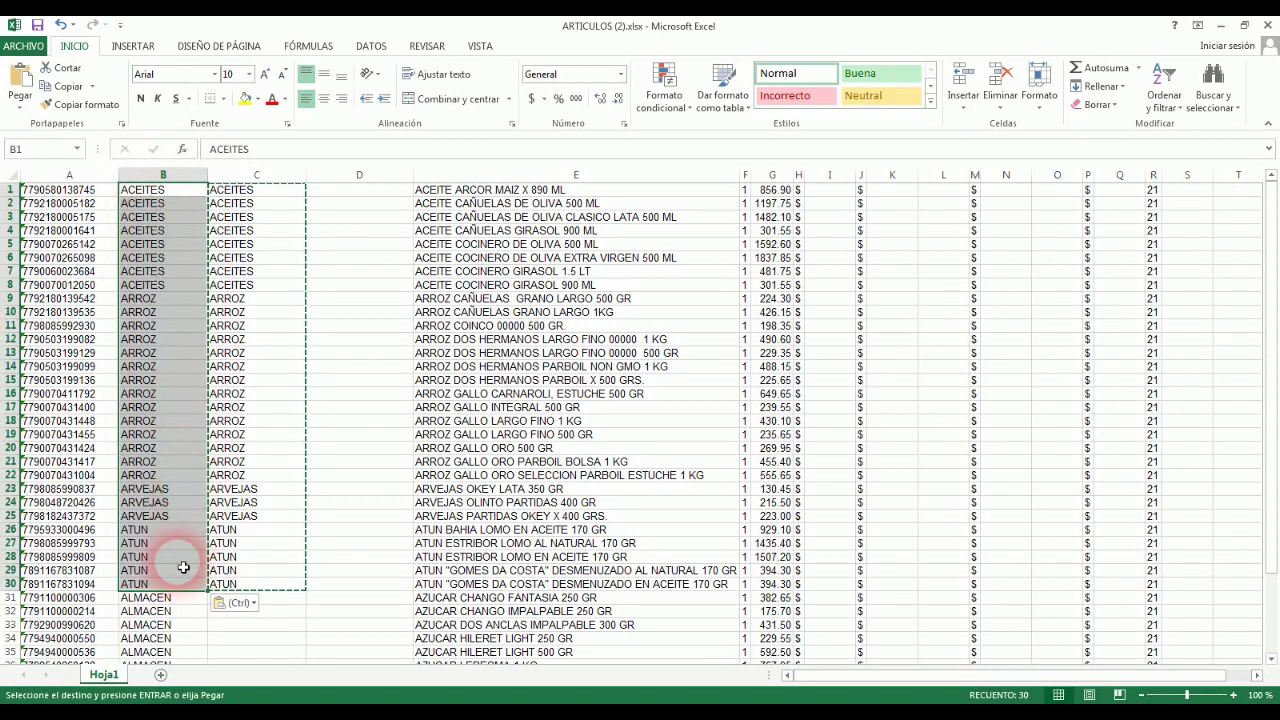
click(258, 176)
key(Delete)
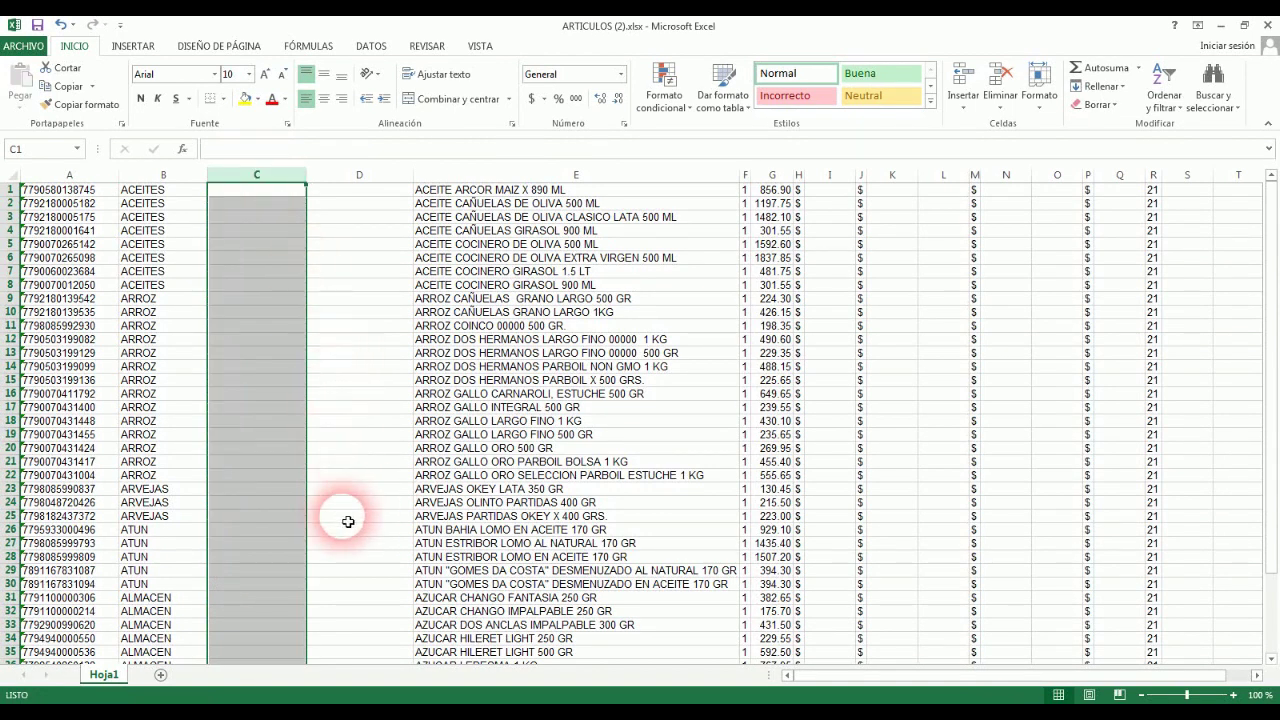
click(184, 496)
Step: Move the ARVEJAS and ATUN labels from B23:B30 into C23:C30
drag(184, 496, 175, 570)
key(shift+Down)
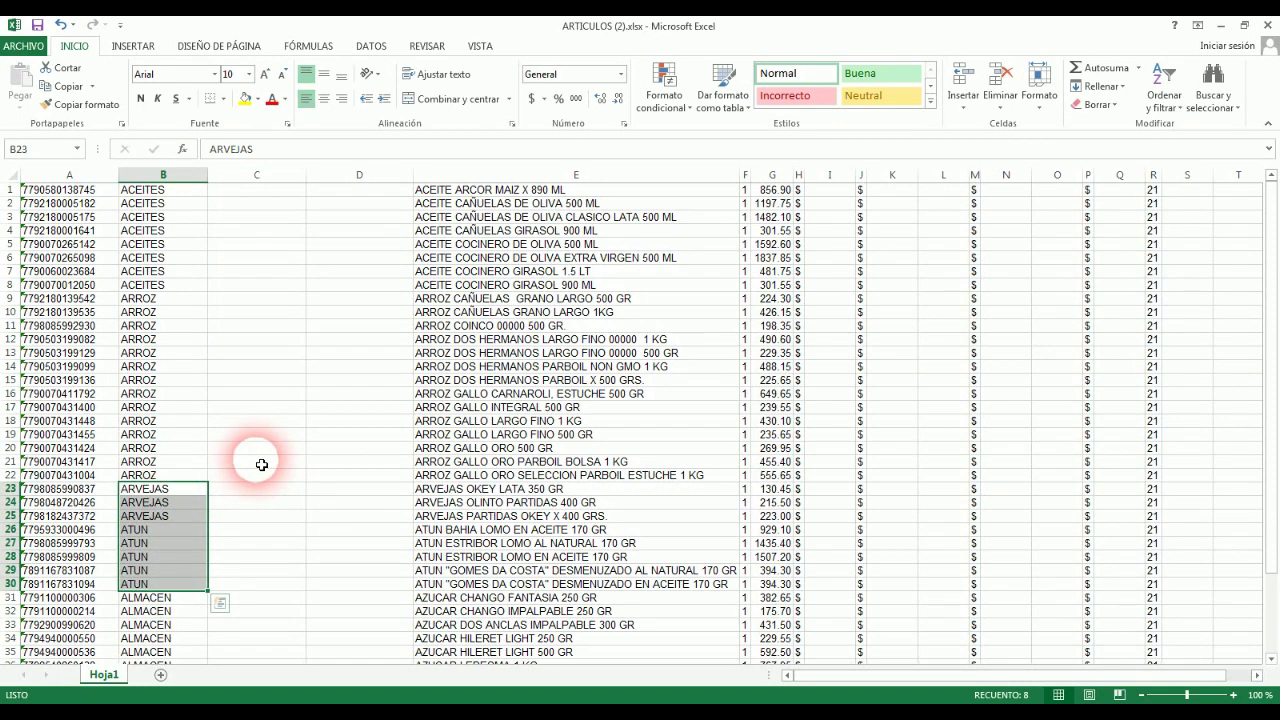
key(ctrl+c)
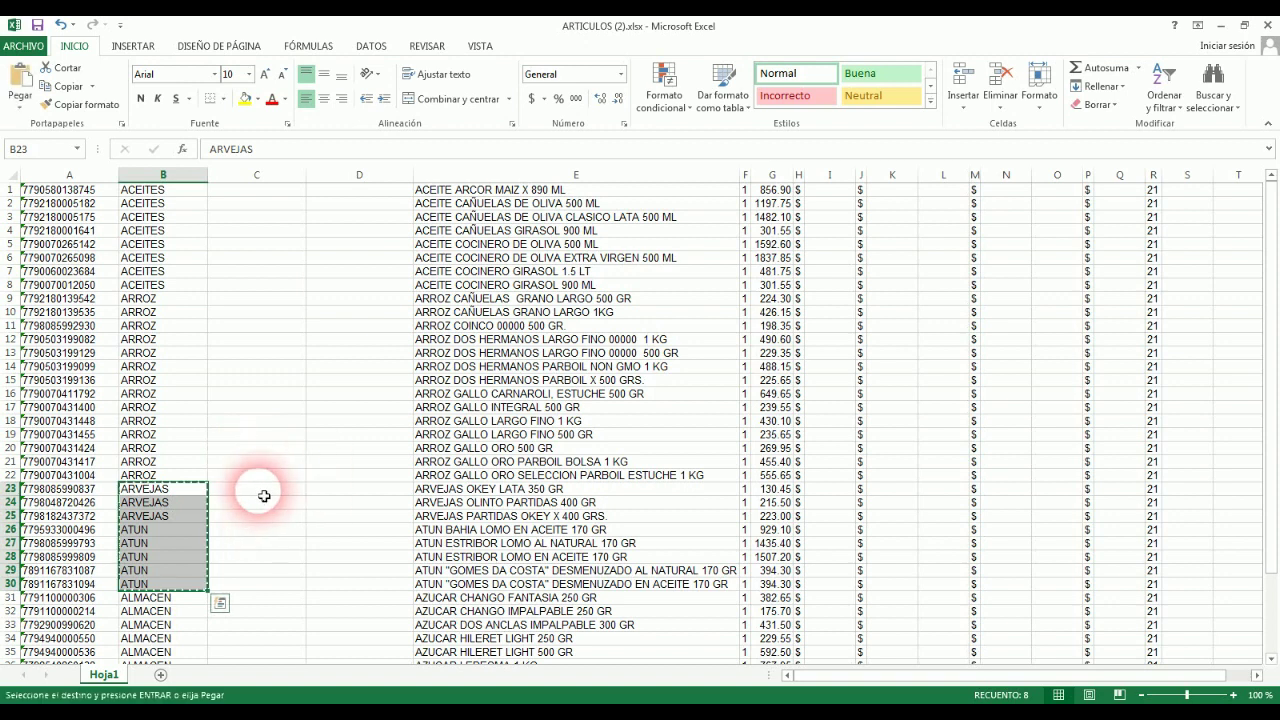
click(264, 491)
key(shift+Down)
key(shift+Down)
key(shift+Down)
key(shift+Down)
key(shift+Down)
key(shift+Down)
key(shift+Down)
key(ctrl+v)
Step: Label rows 23–30 LATAS in column B and check the moved labels in column C
click(149, 490)
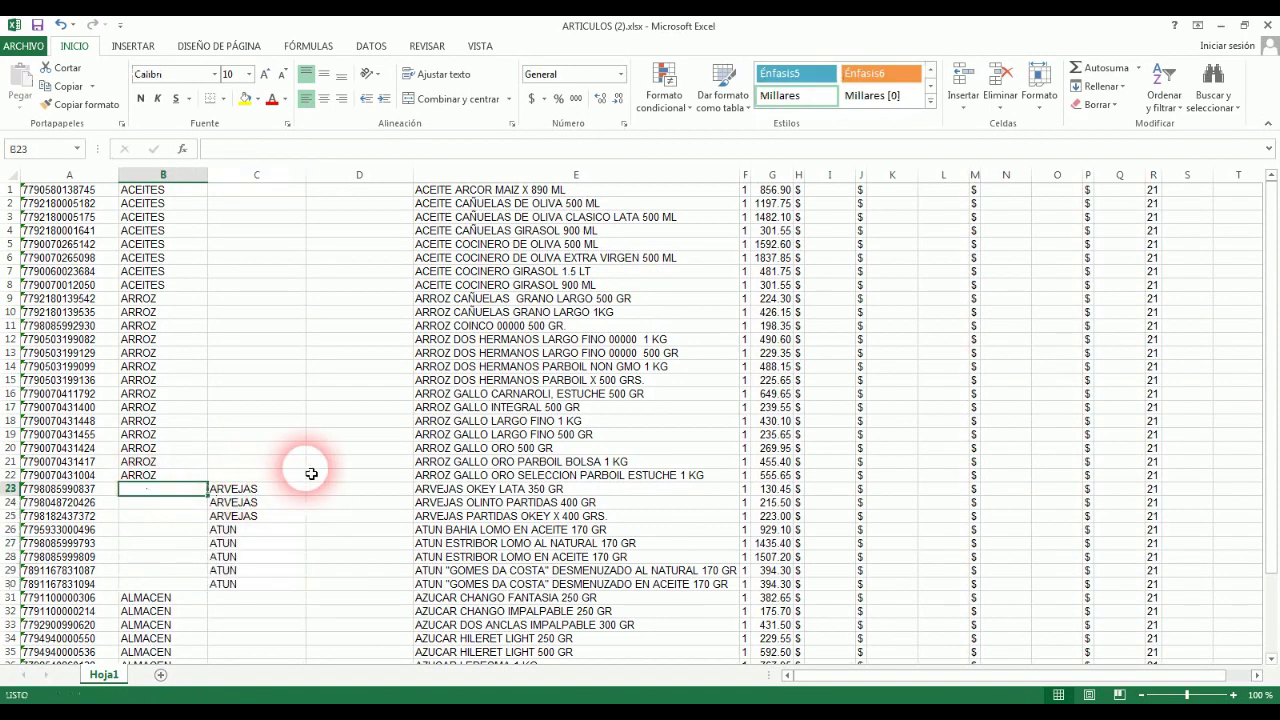
text(LATAS)
key(ctrl+Return)
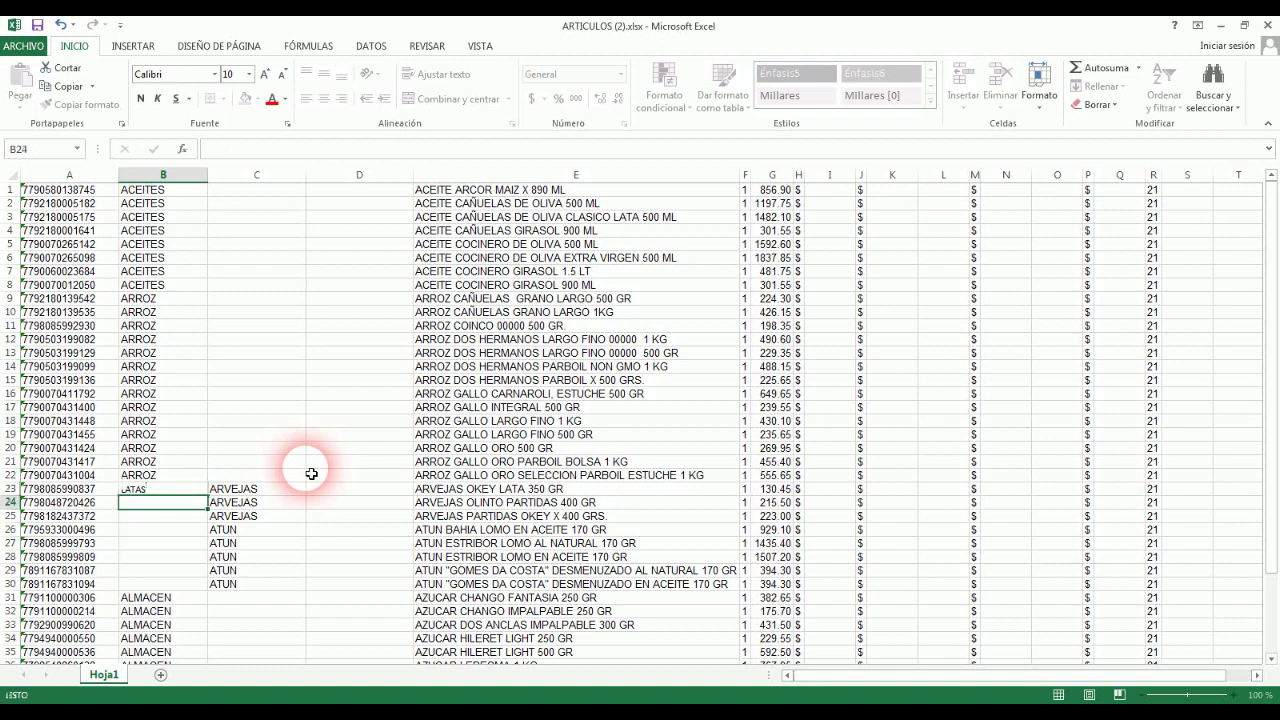
drag(208, 496, 196, 584)
click(262, 492)
click(266, 503)
click(270, 516)
click(271, 530)
click(271, 543)
click(271, 560)
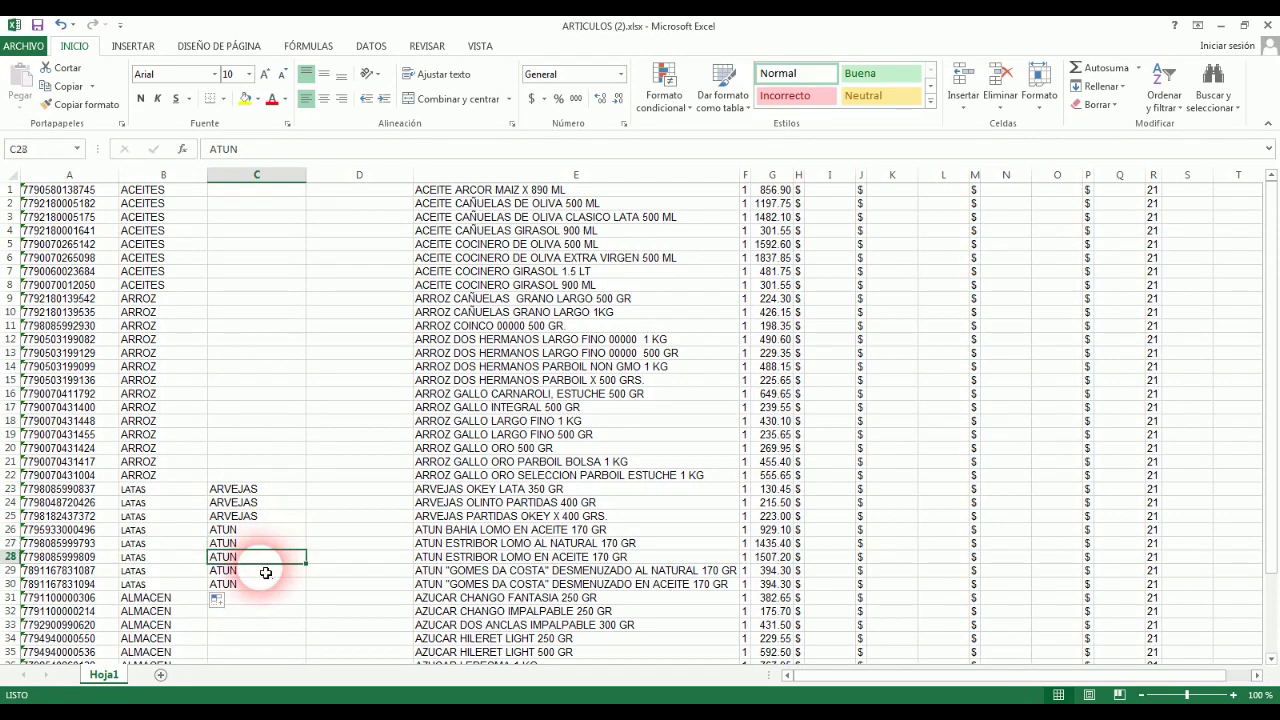
Step: Label rows 31–36 AZUCAR in column B
click(160, 479)
scroll(160, 481, down, 2)
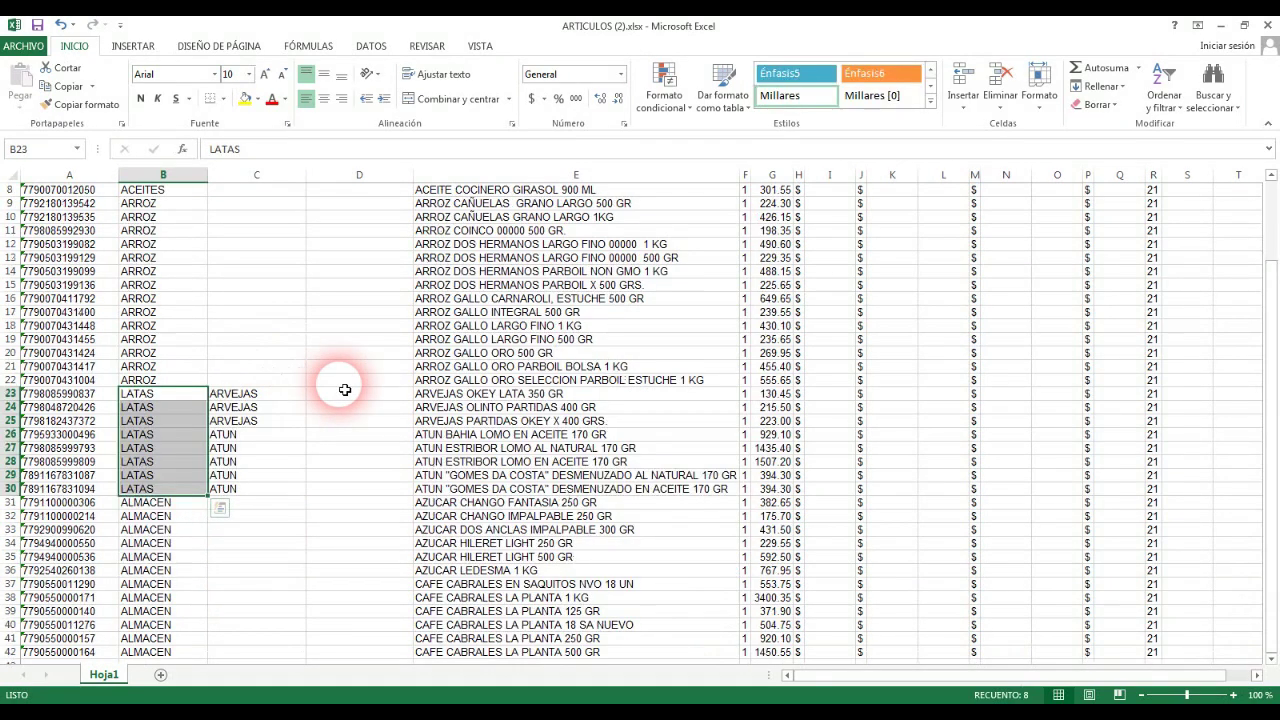
click(171, 509)
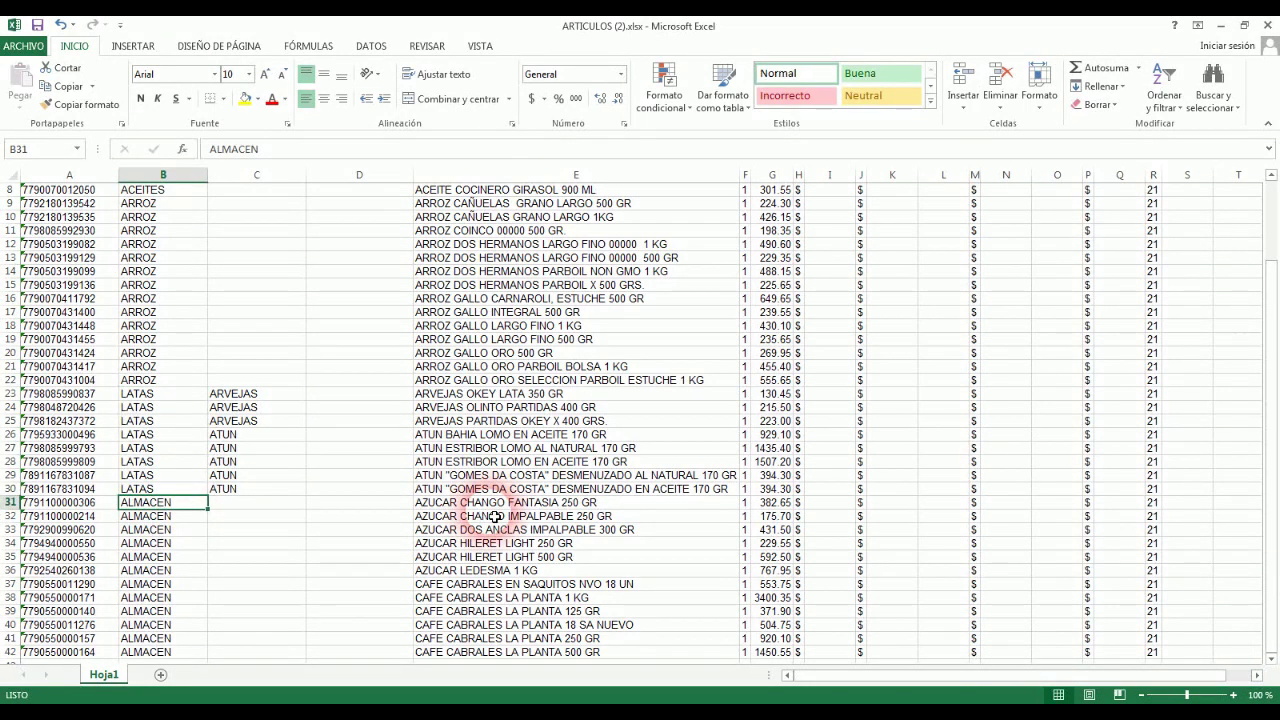
text(AZUCAR)
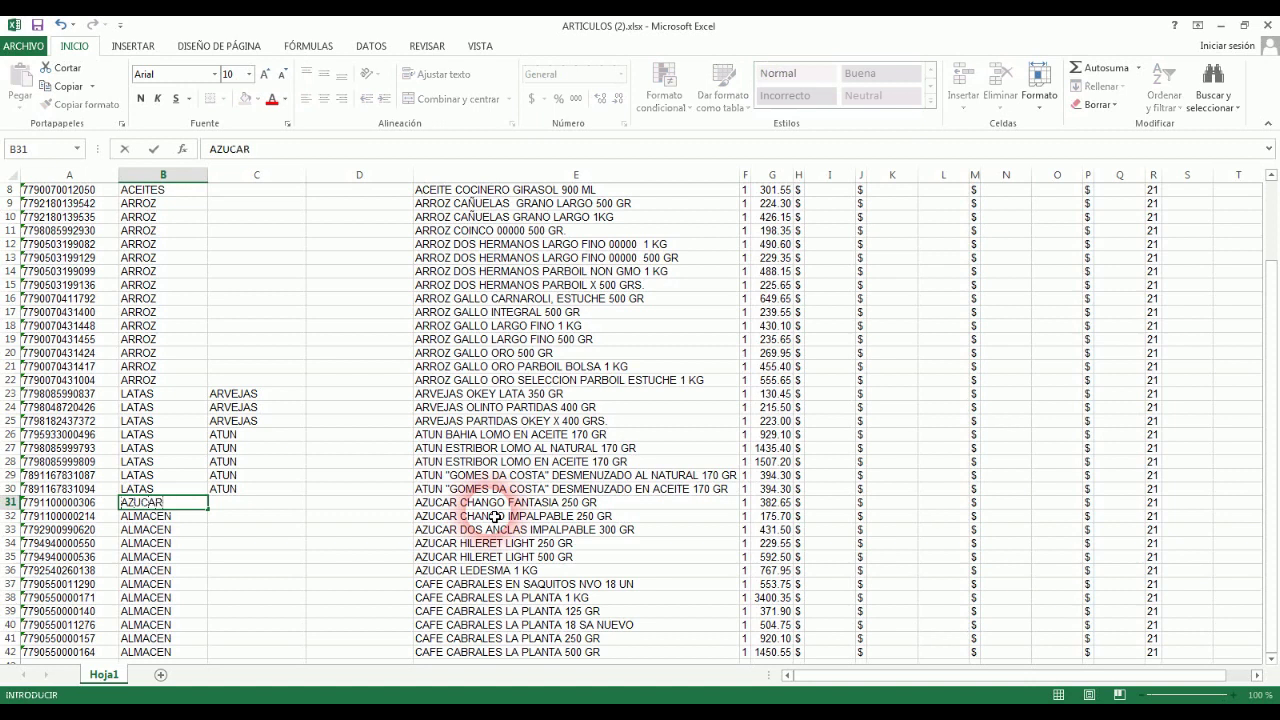
key(ctrl+Return)
drag(214, 516, 206, 572)
Step: Label rows 37–42 CAFÉ in column B
click(180, 590)
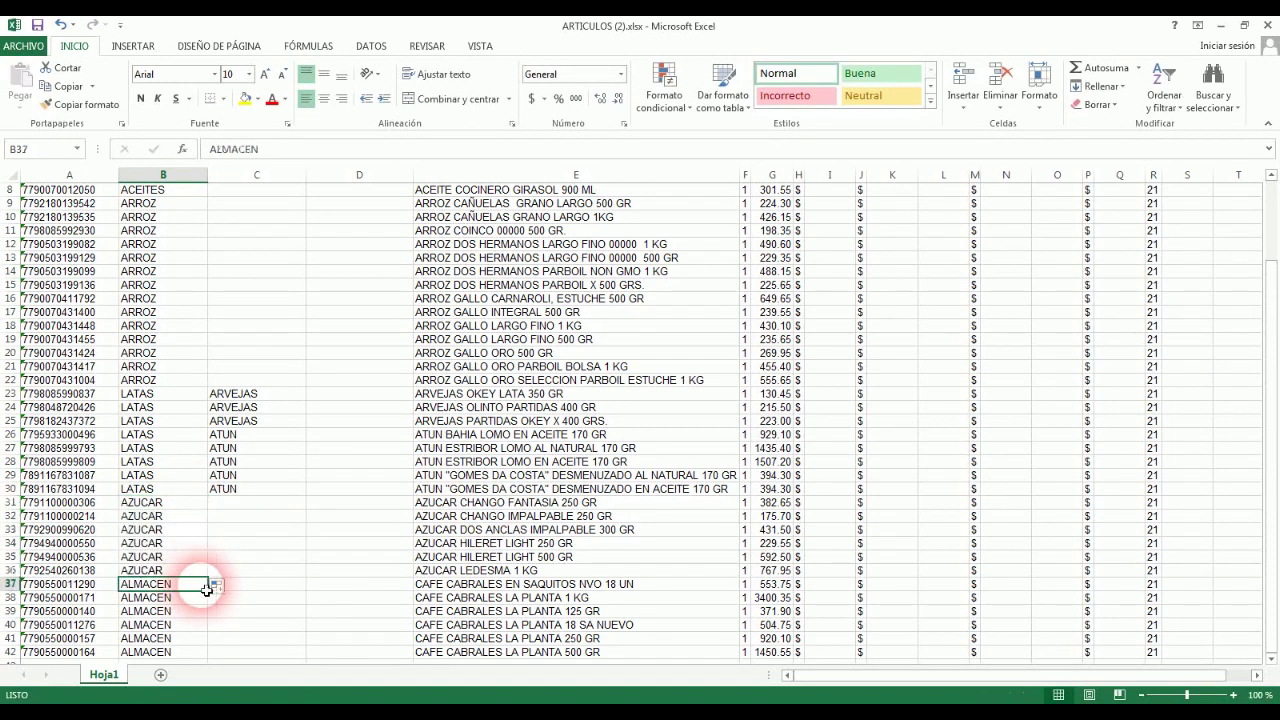
text(CAFÉ)
key(Return)
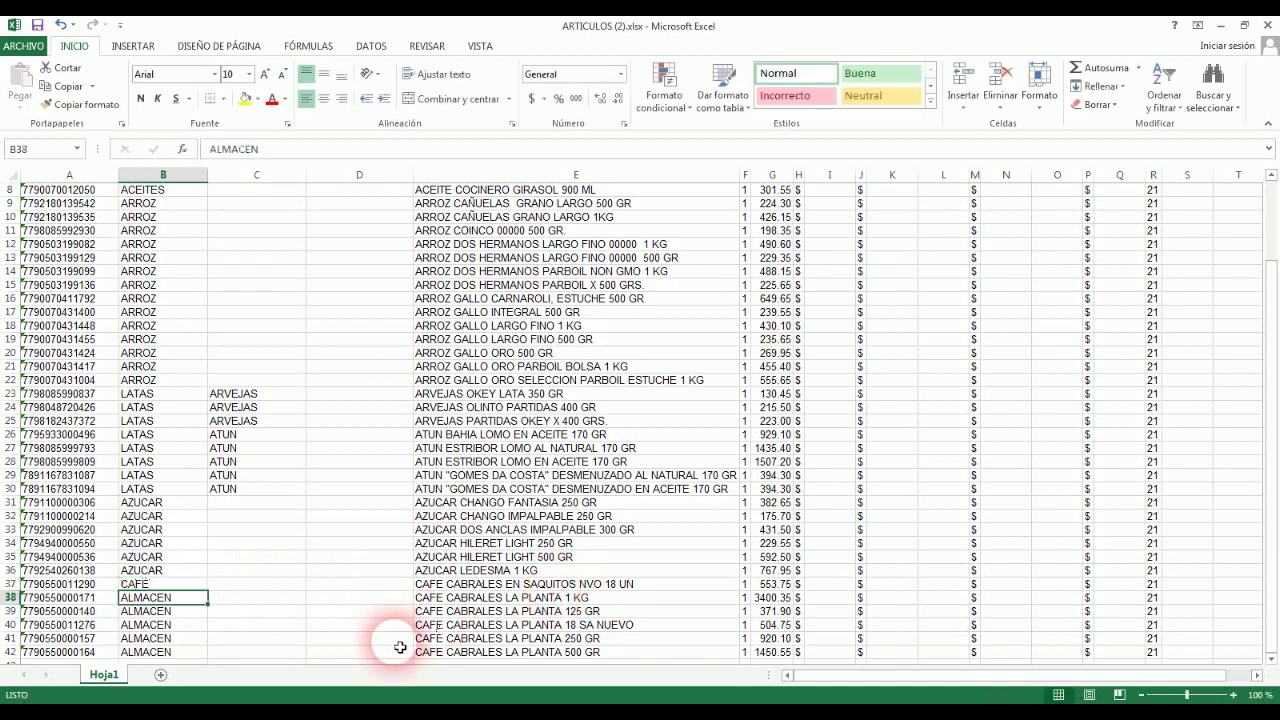
click(183, 586)
drag(208, 591, 190, 556)
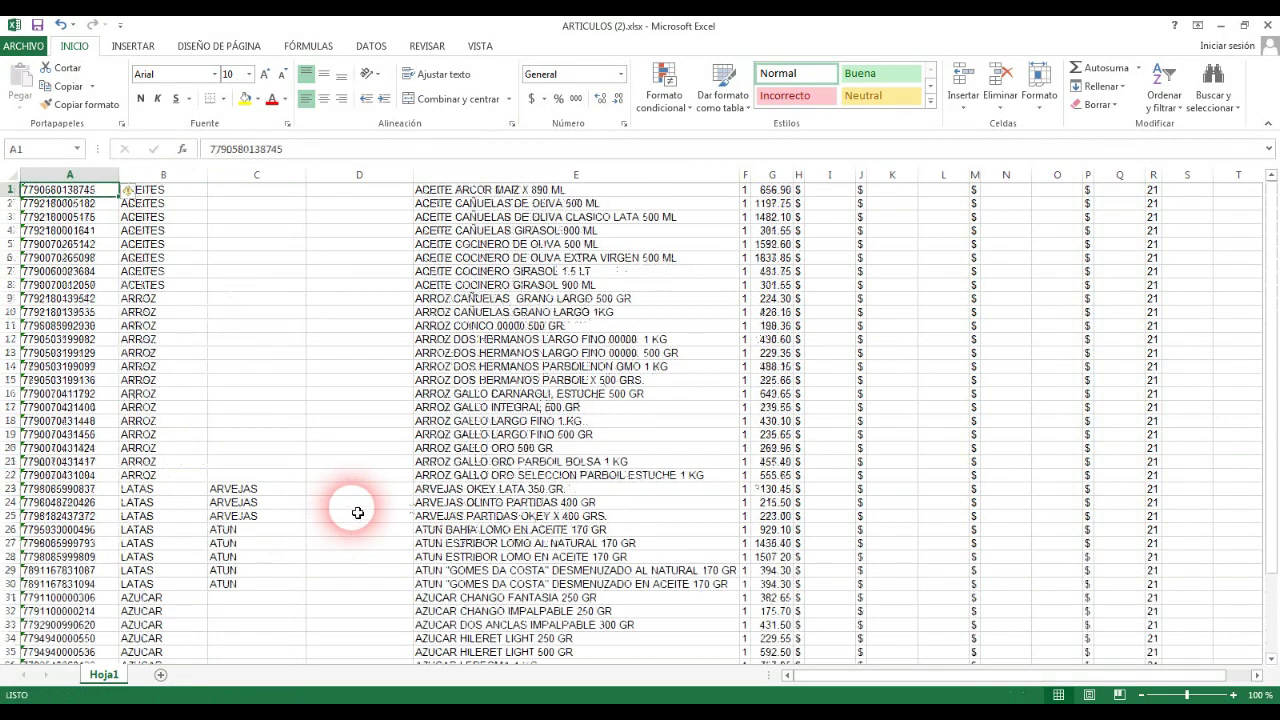
Step: Enter ARCOR in D1 and CAÑUELAS in D2, filling CAÑUELAS down through row 4
click(378, 191)
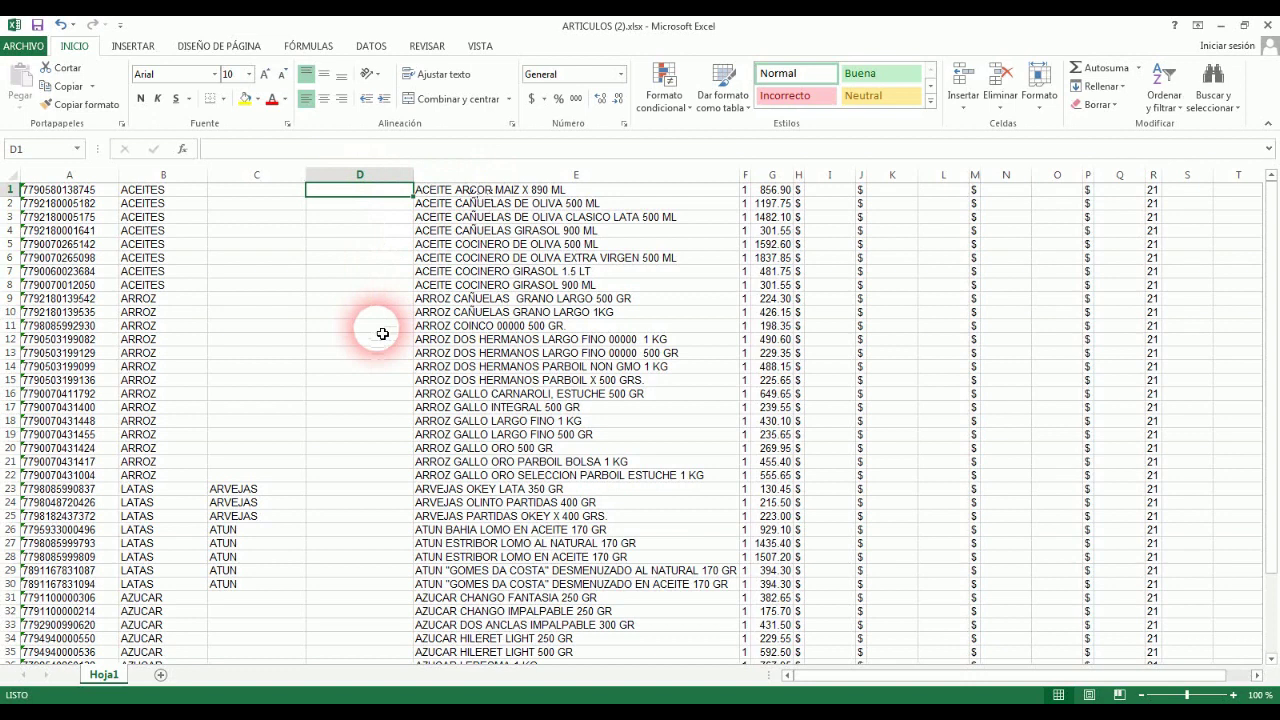
text(ARCOR)
key(Return)
text(CAÑUELAS)
key(ctrl+Return)
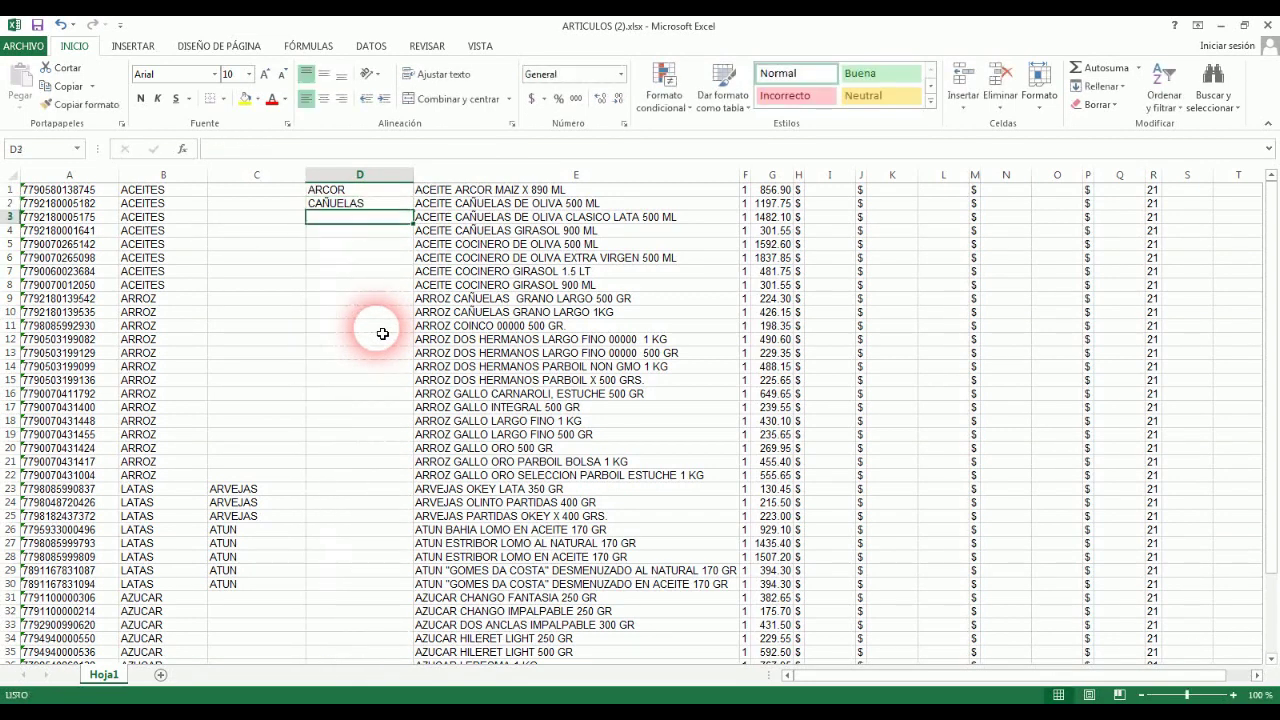
drag(418, 216, 394, 236)
Step: Enter COCINERO in D5 and fill it down through D8
click(385, 244)
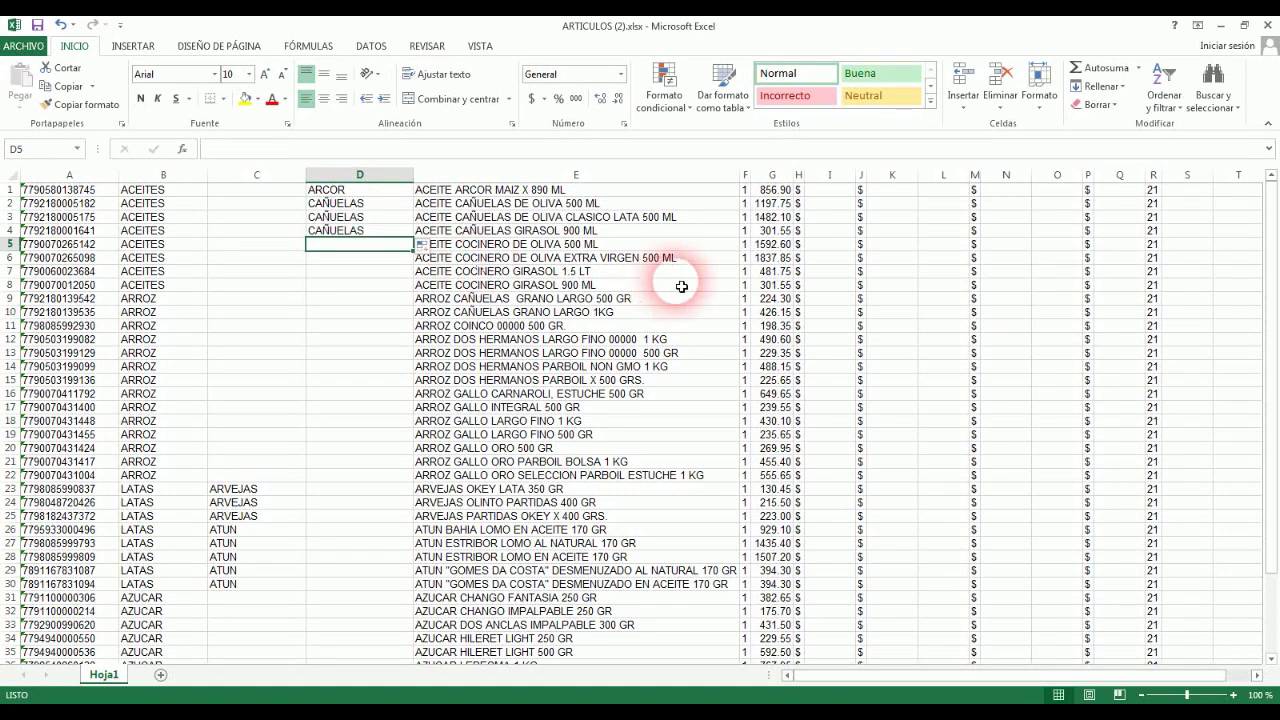
text(COCINERO)
key(ctrl+Return)
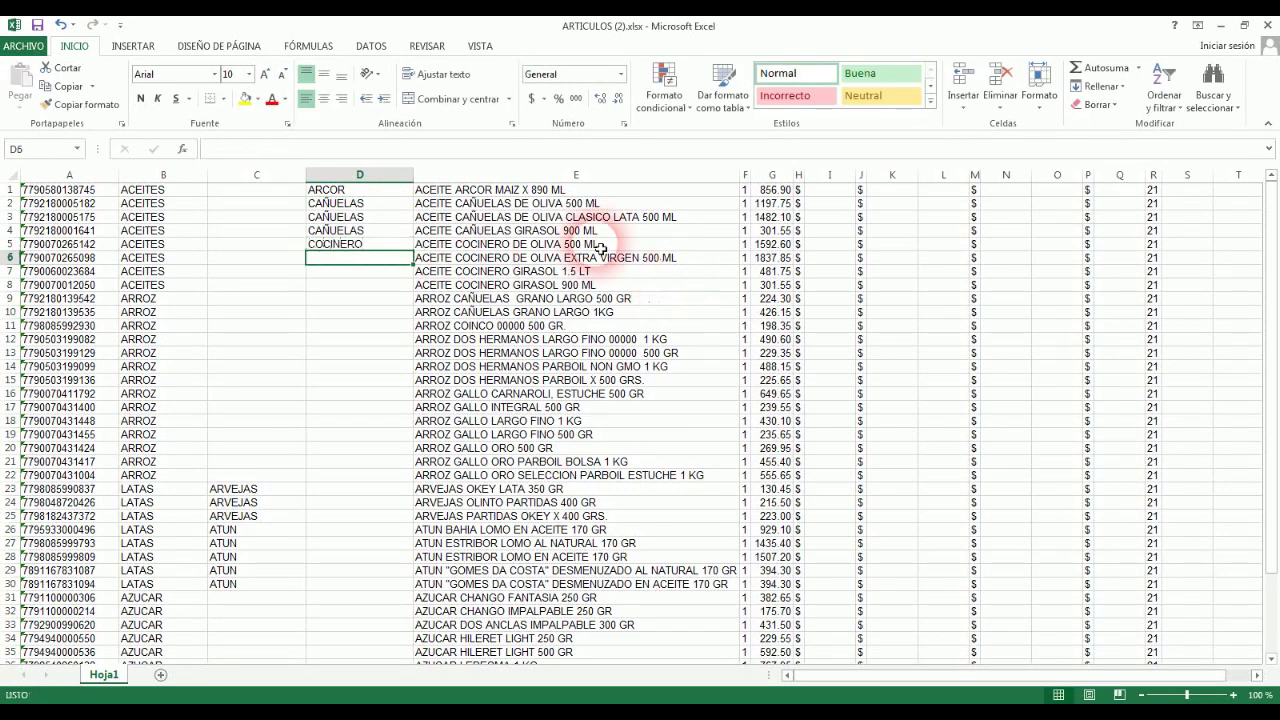
drag(413, 250, 405, 290)
Step: Copy CAÑUELAS from D3 into D9 and extend it down to D10
click(385, 222)
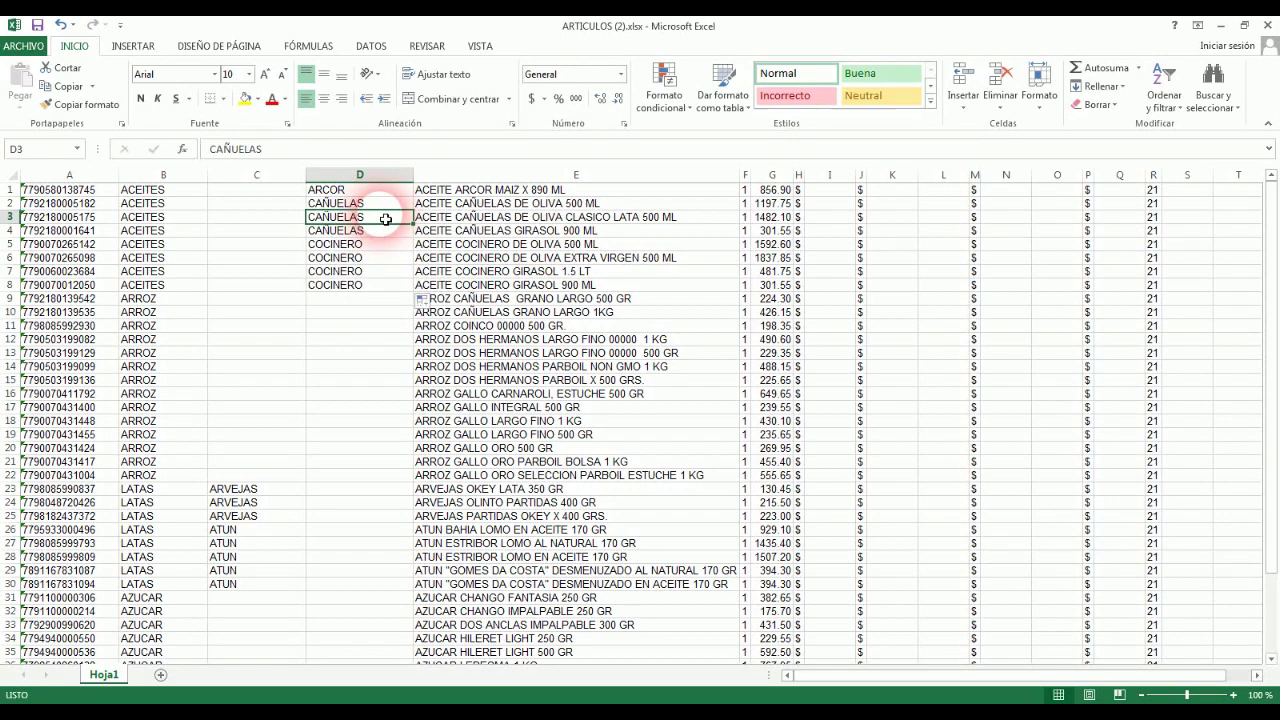
key(ctrl+c)
click(366, 296)
key(ctrl+v)
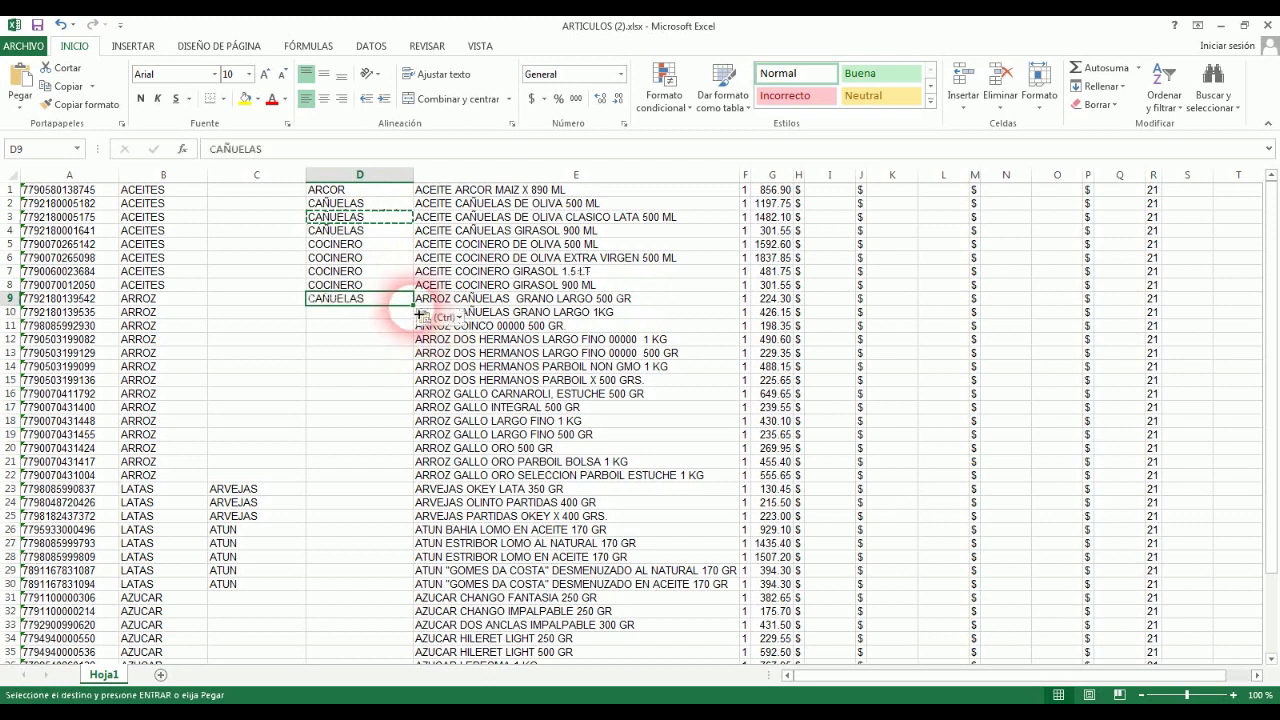
drag(413, 304, 408, 317)
click(485, 325)
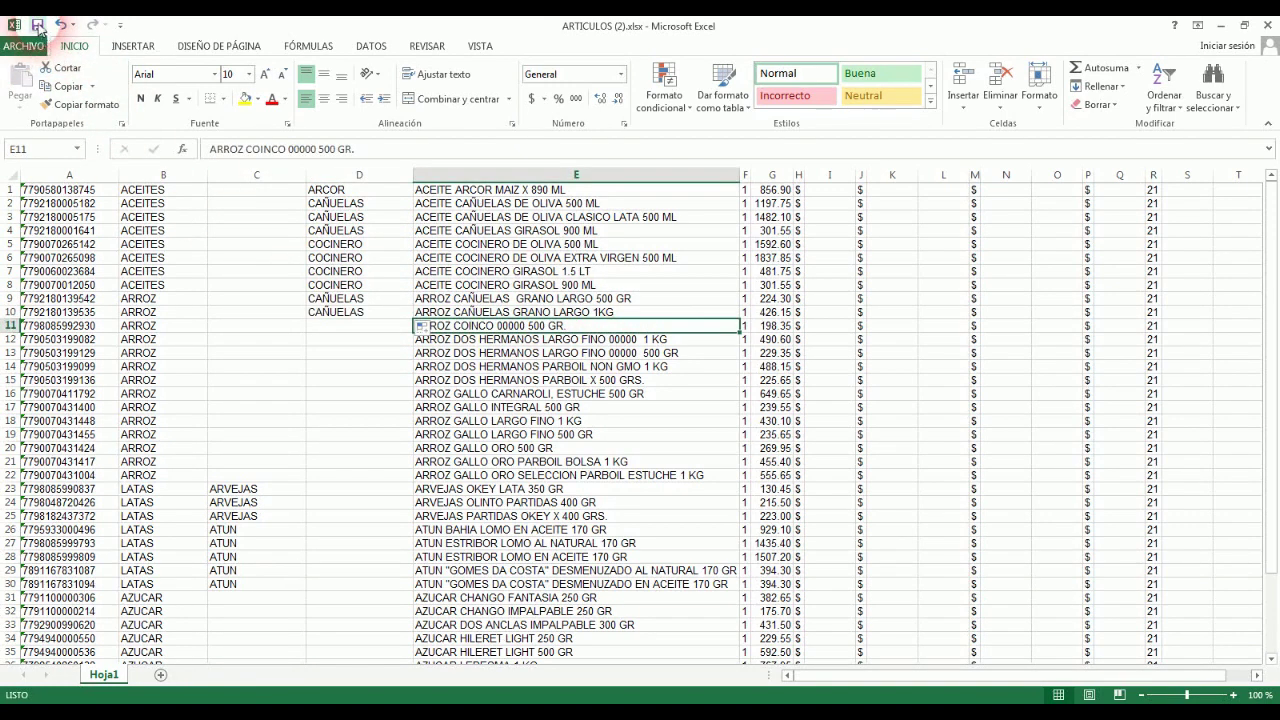
click(745, 190)
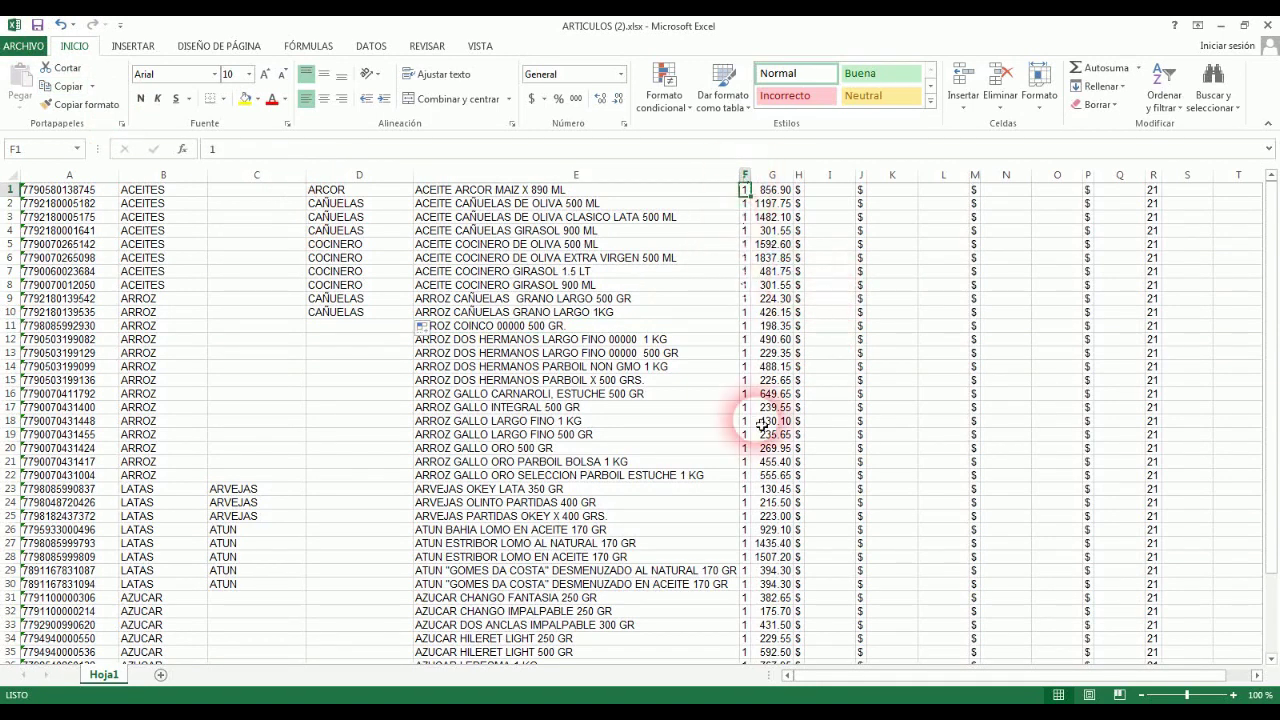
drag(812, 678, 894, 674)
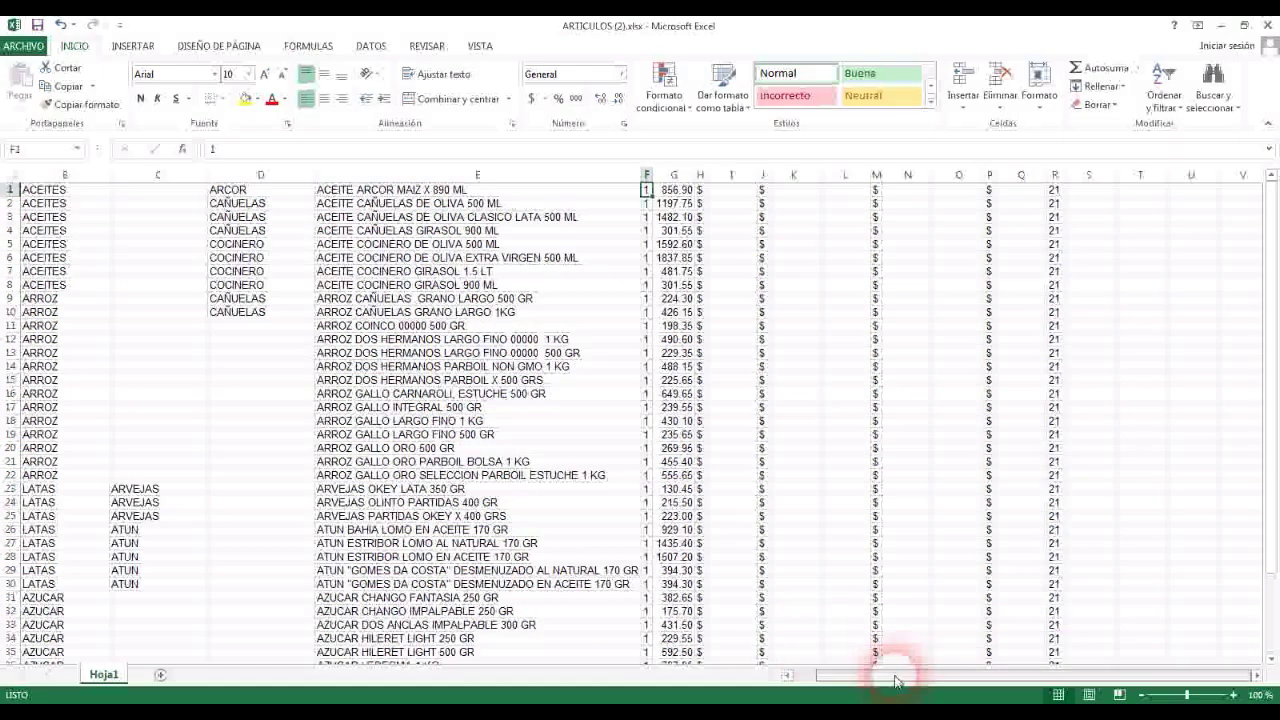
click(676, 190)
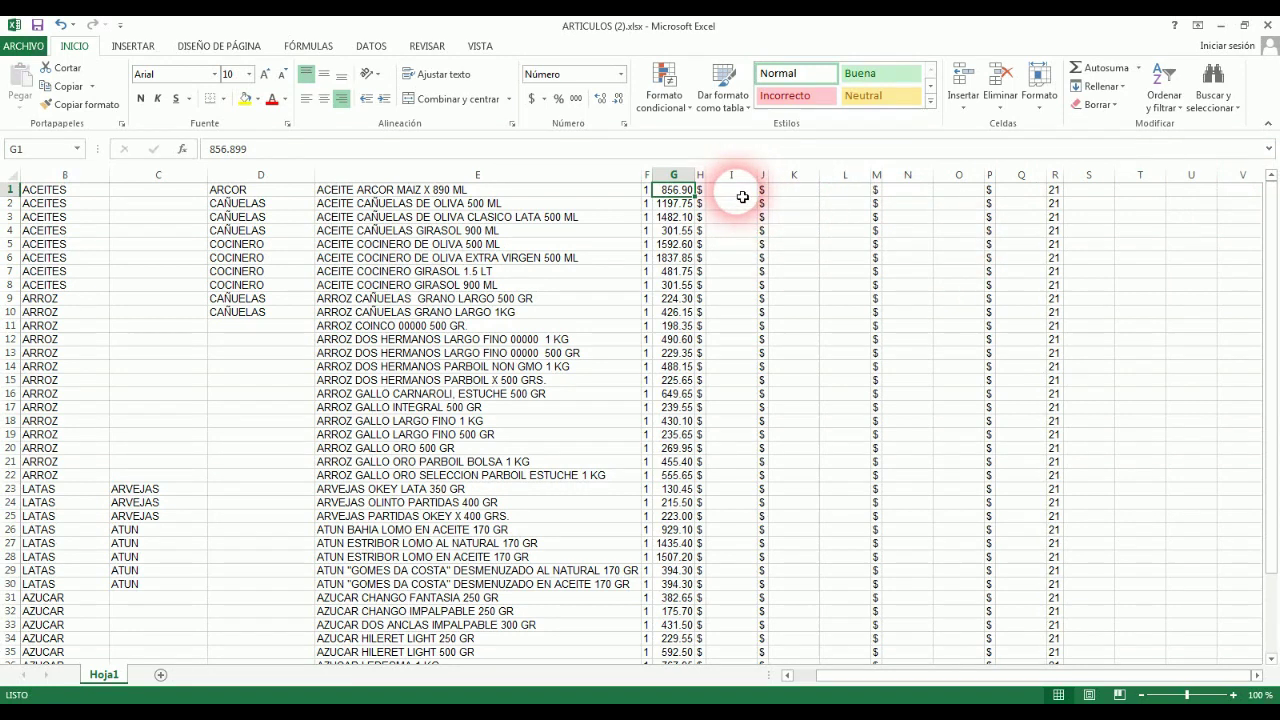
click(912, 190)
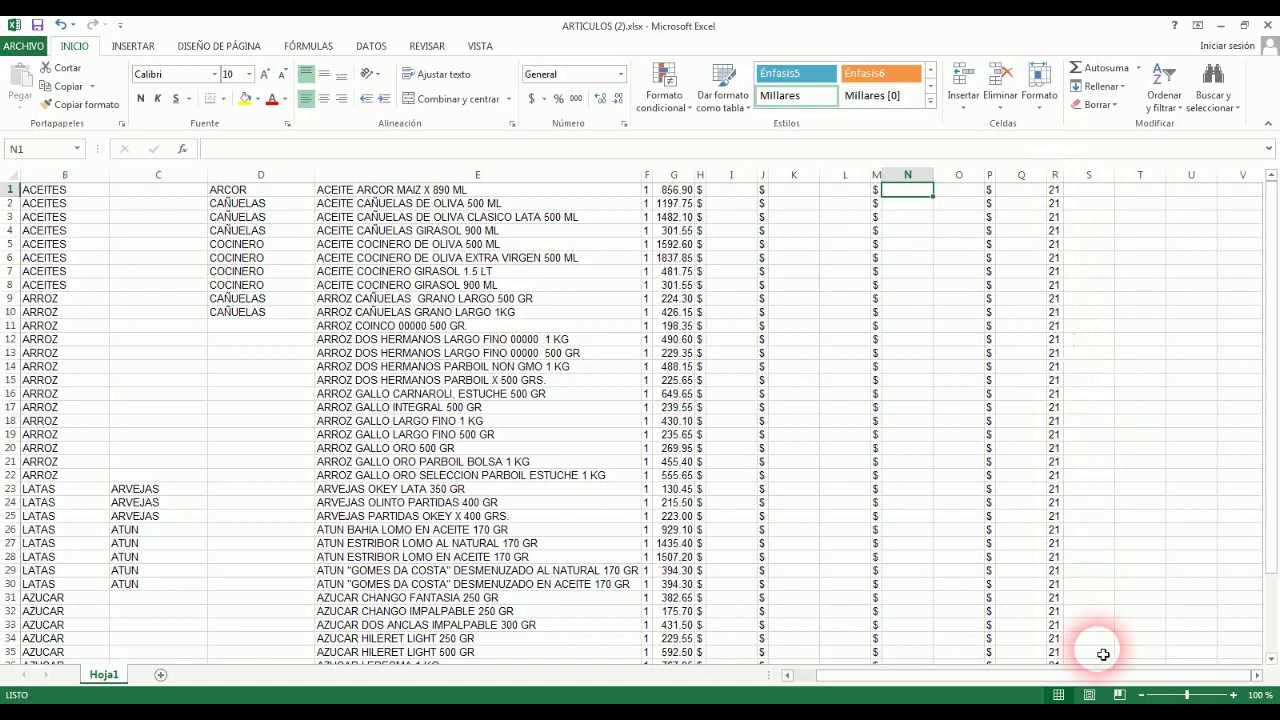
drag(1260, 251, 1256, 204)
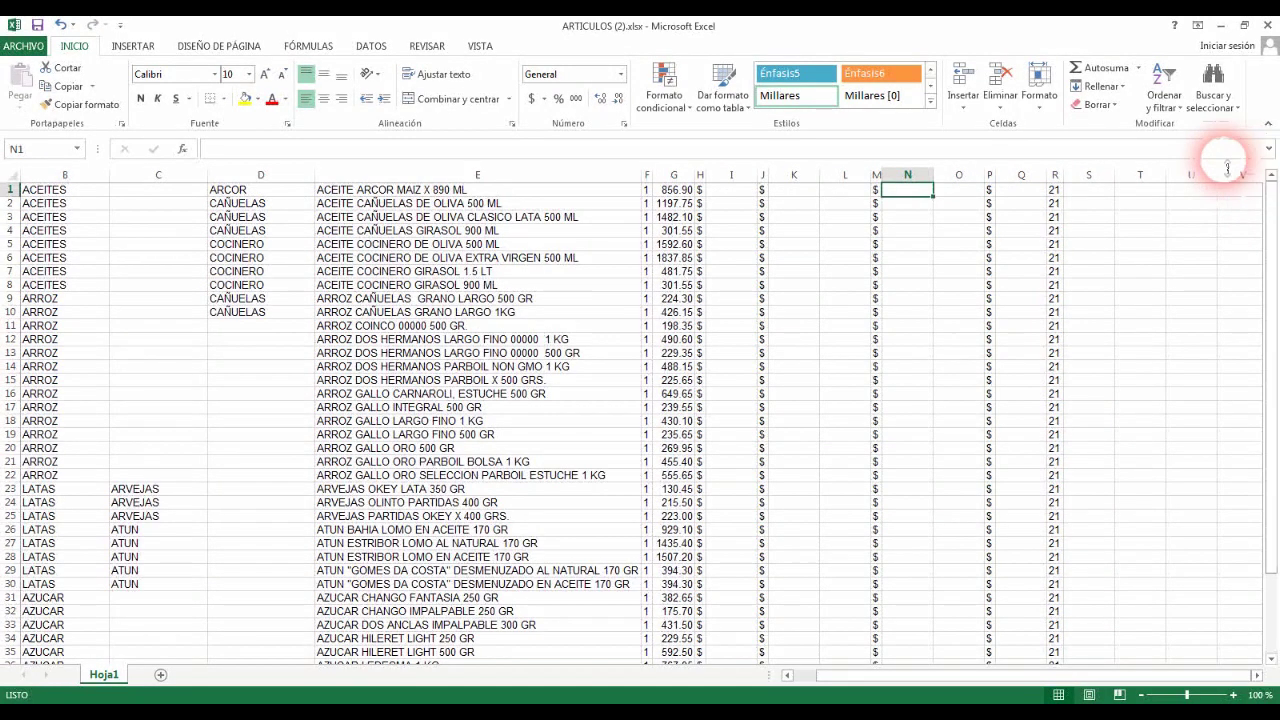
click(460, 257)
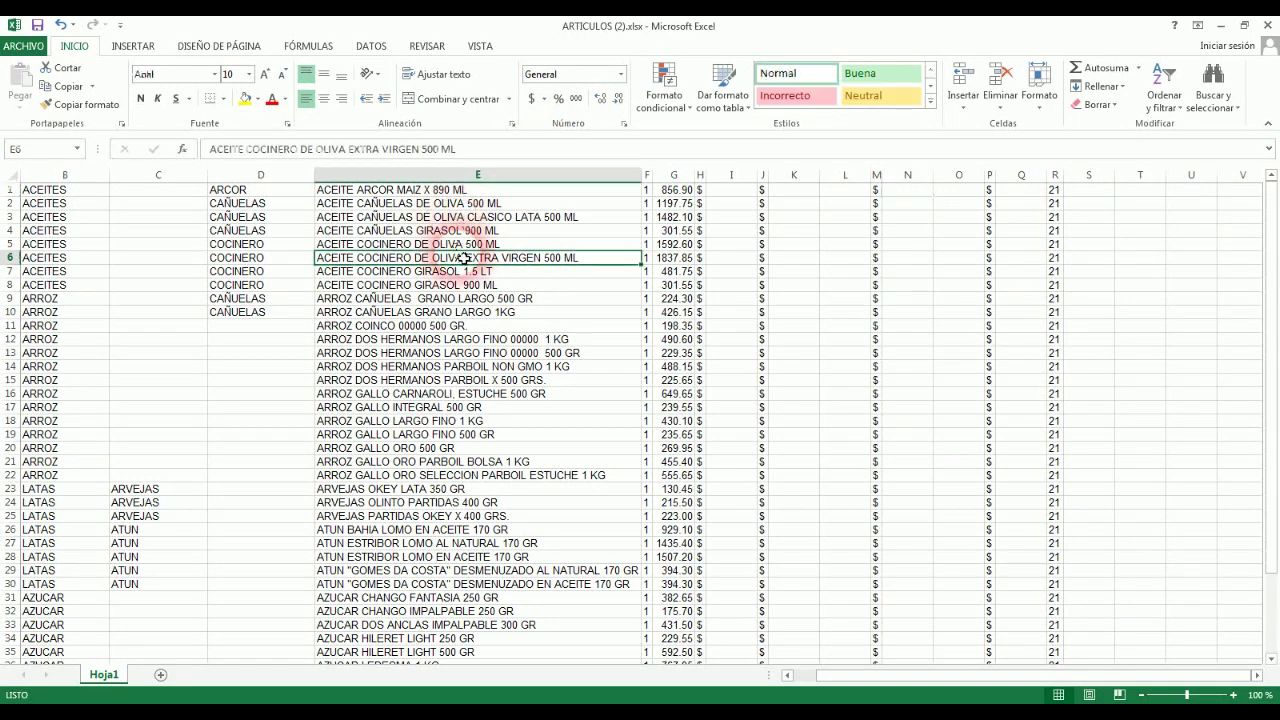
key(ctrl+Home)
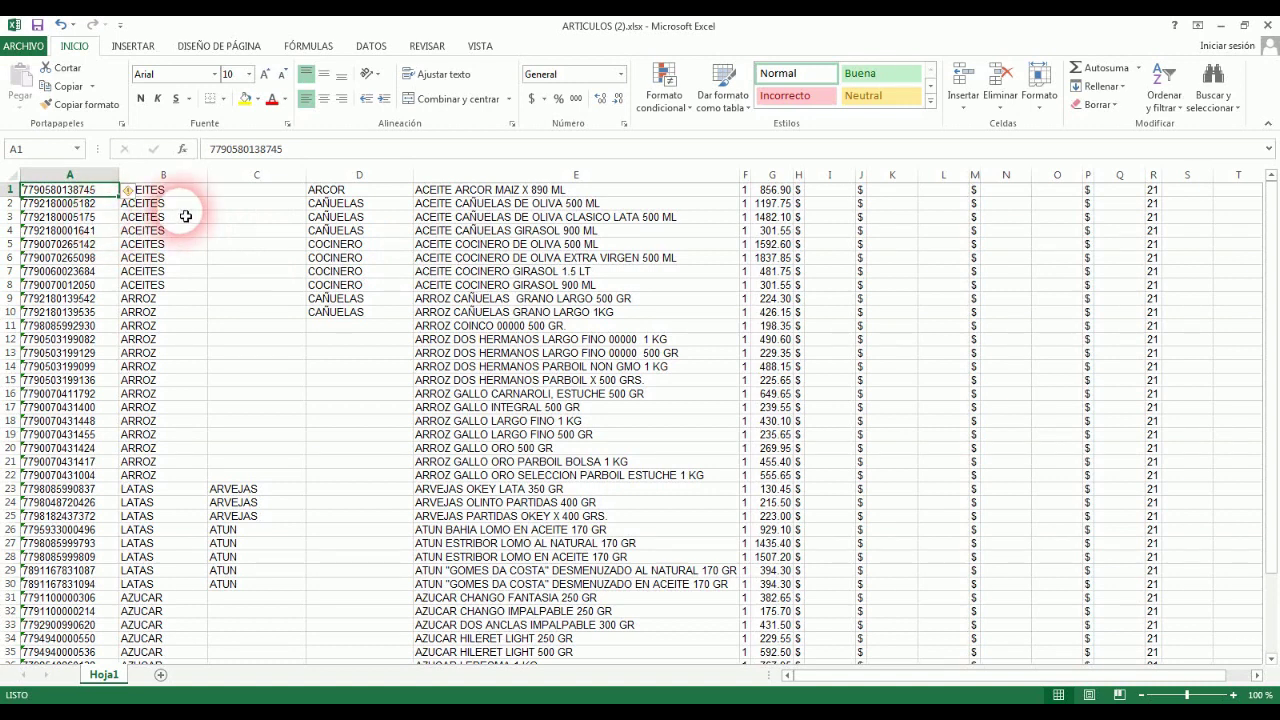
Step: Check row 14's rice product code and description, then copy ARROZ from B13 into blank B14
click(165, 367)
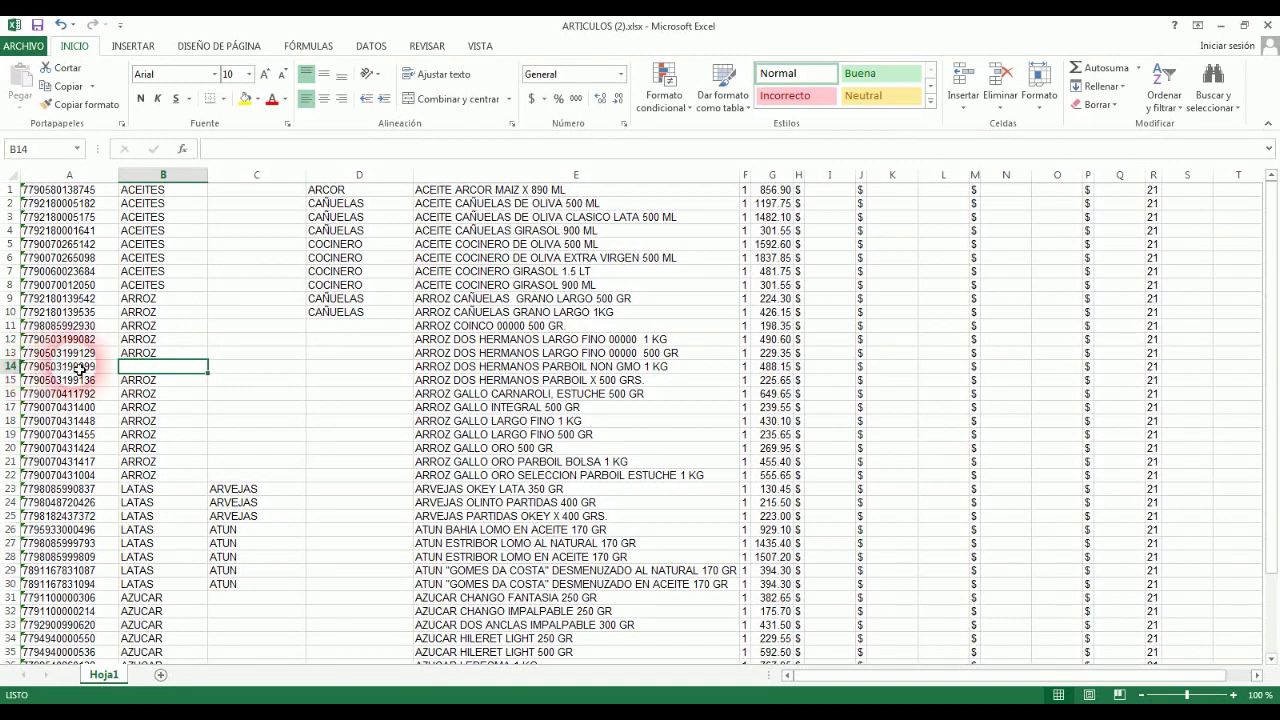
click(20, 368)
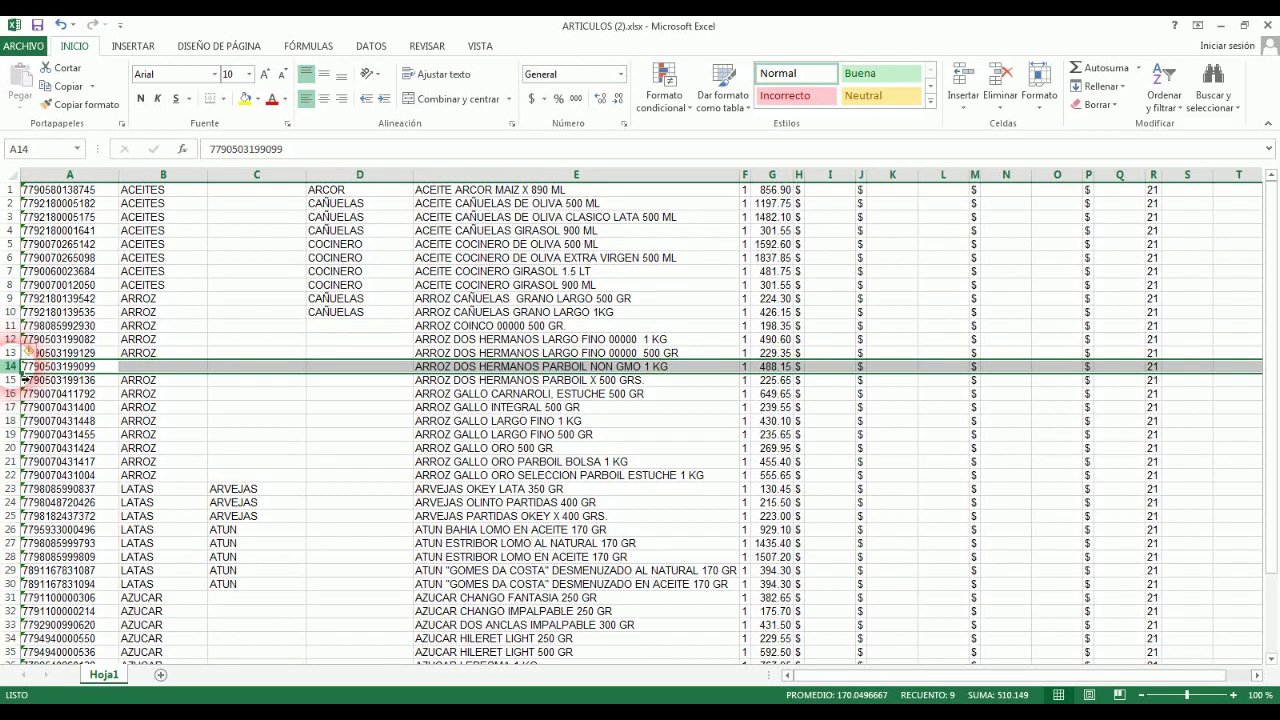
click(181, 372)
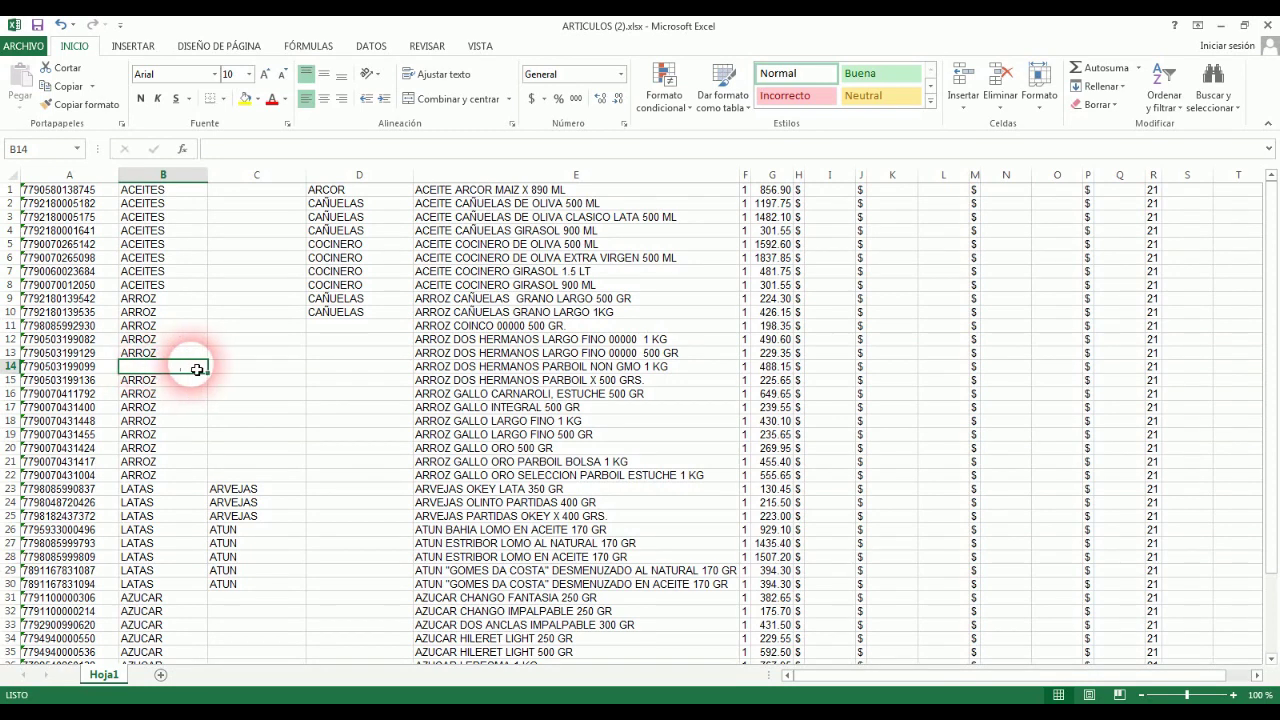
click(603, 368)
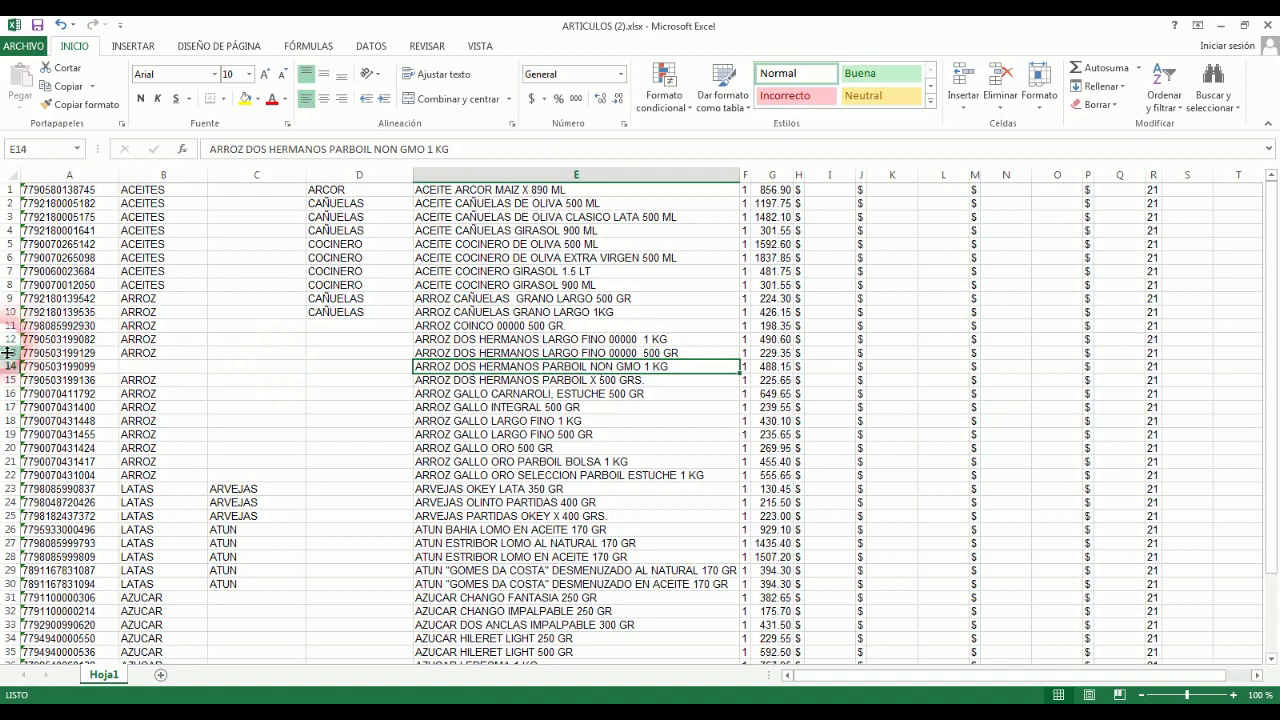
click(78, 368)
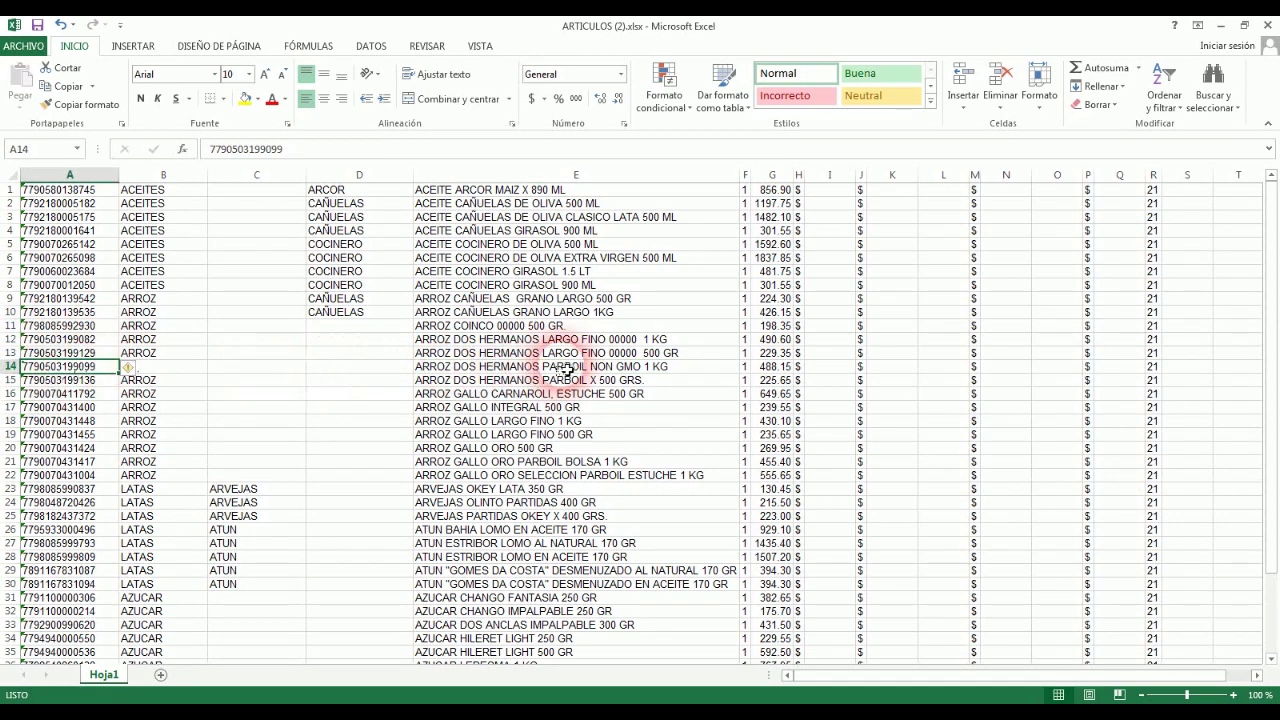
click(567, 370)
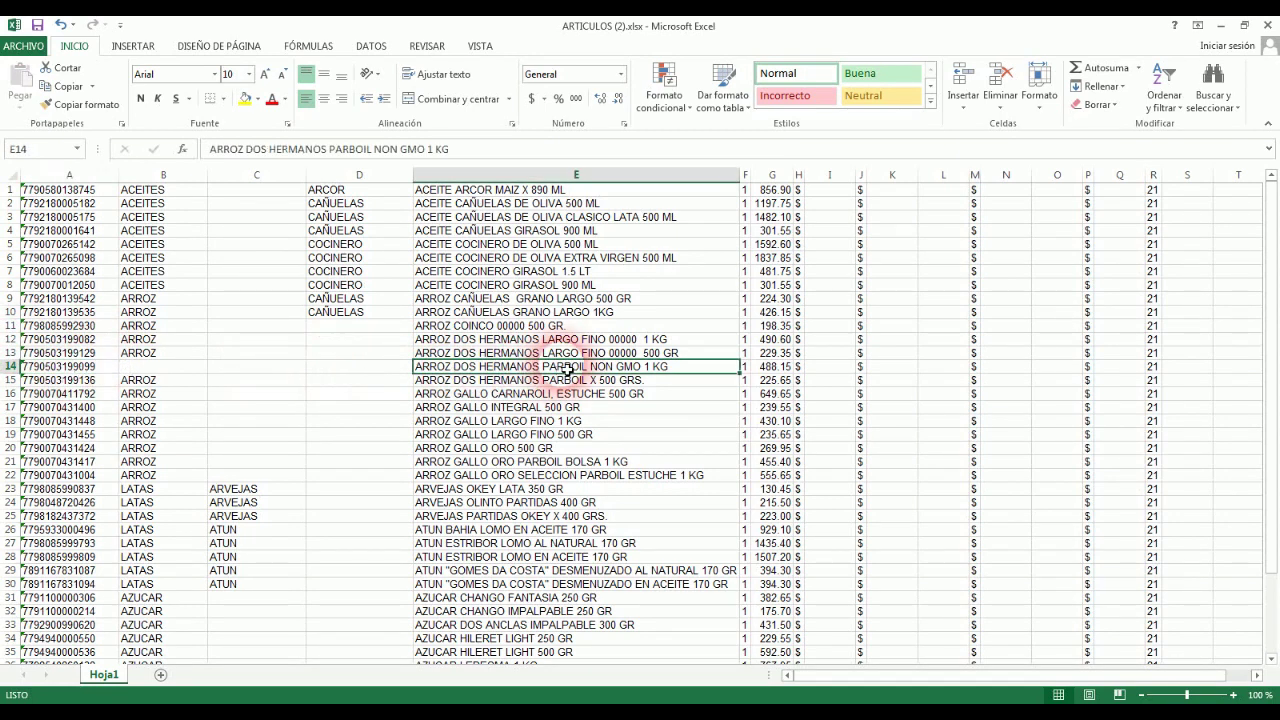
click(88, 368)
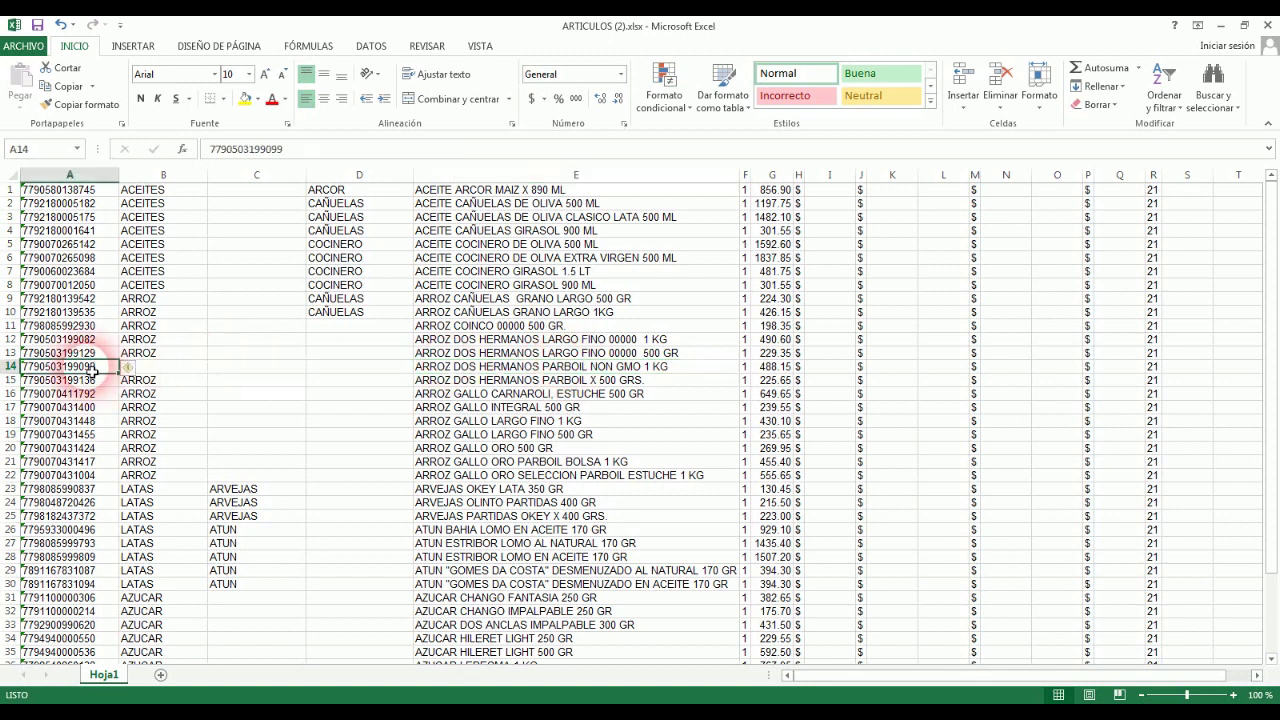
click(169, 355)
drag(214, 367, 208, 376)
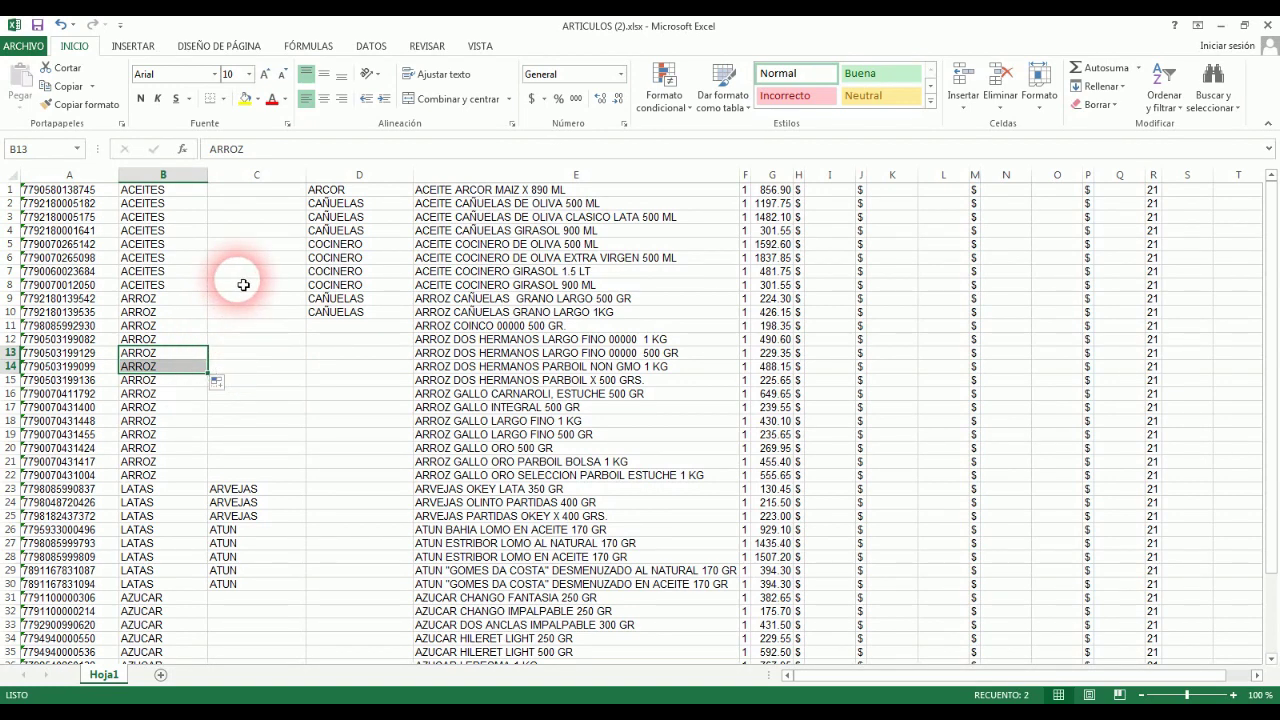
click(72, 176)
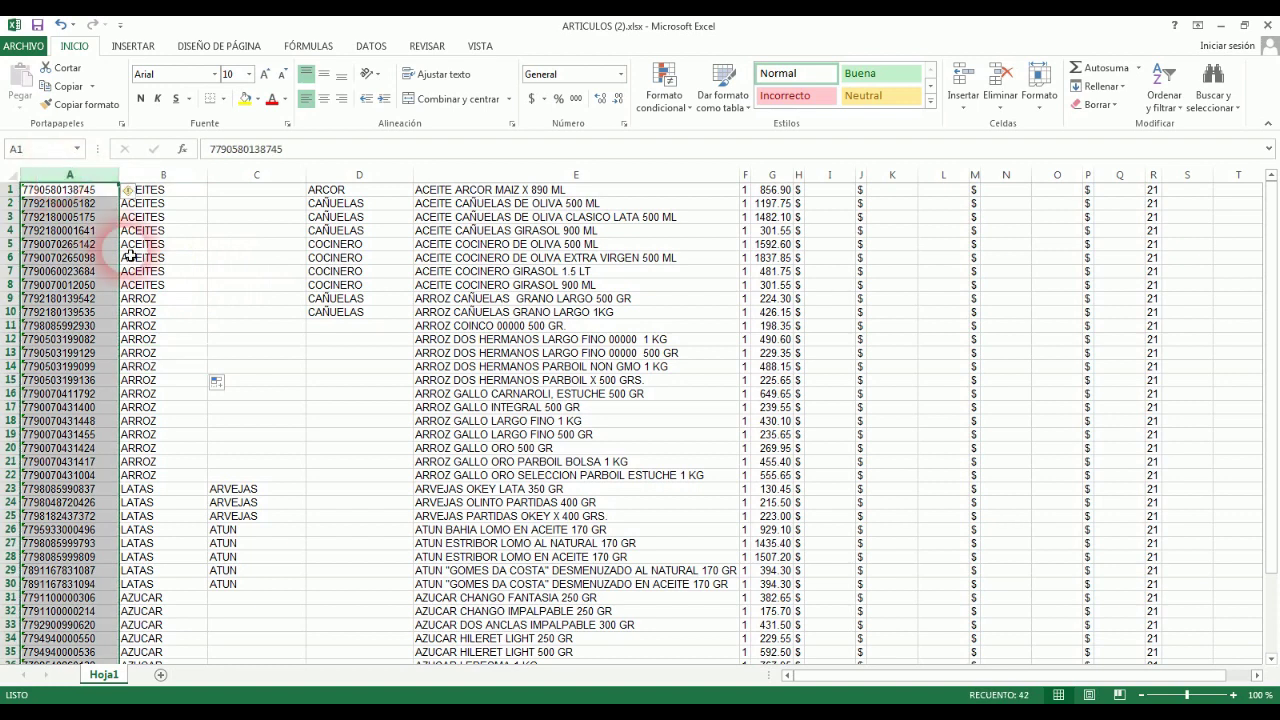
Step: Copy the product code from A12 into A13 as a duplicate
click(60, 340)
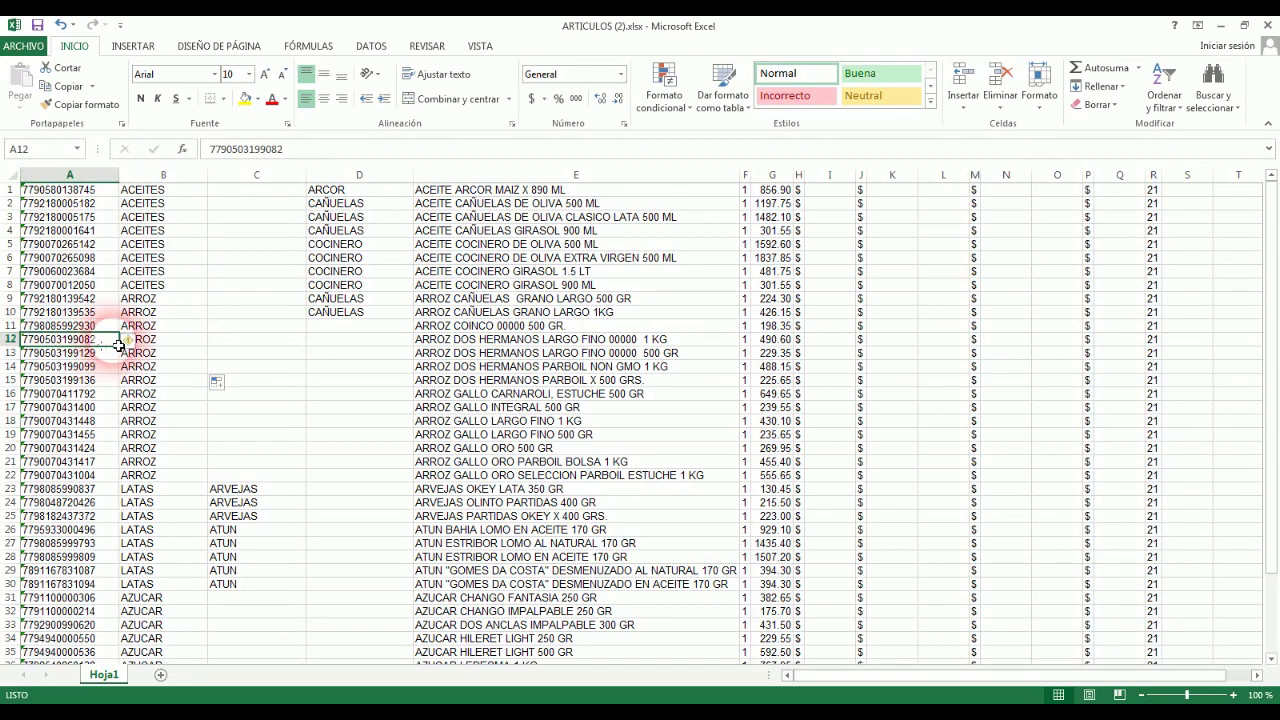
key(ctrl+c)
click(100, 354)
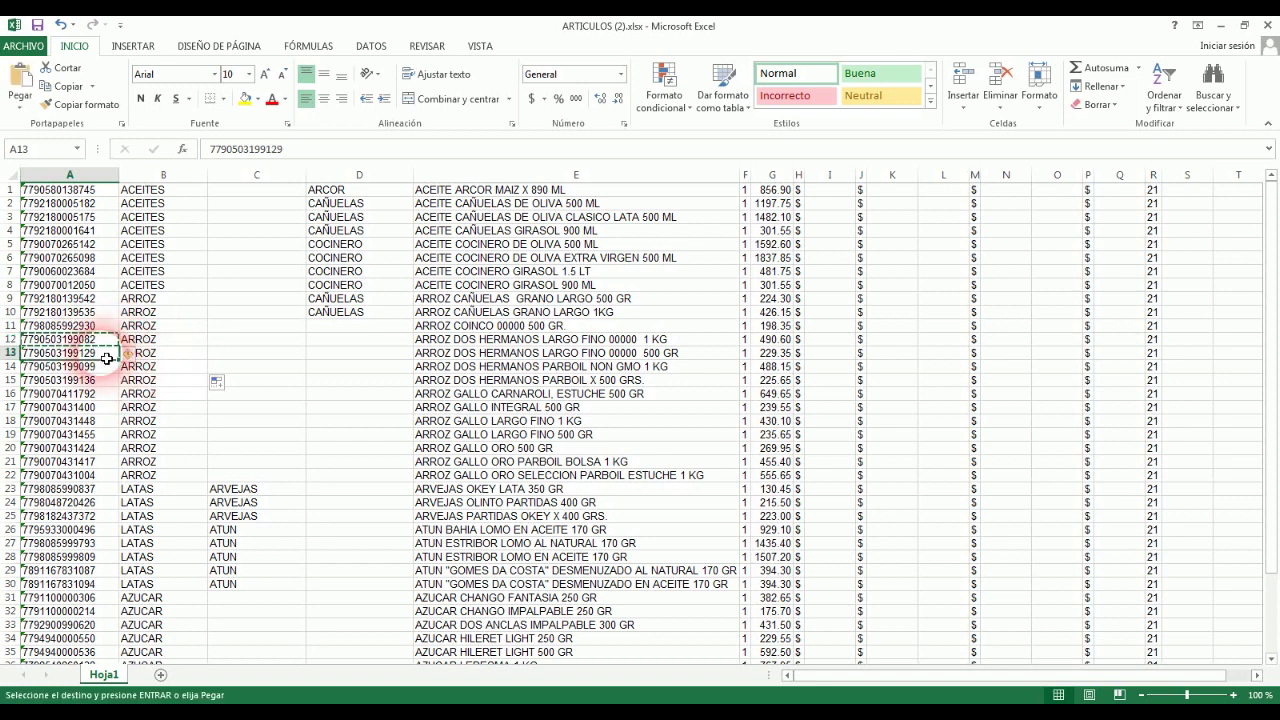
key(ctrl+v)
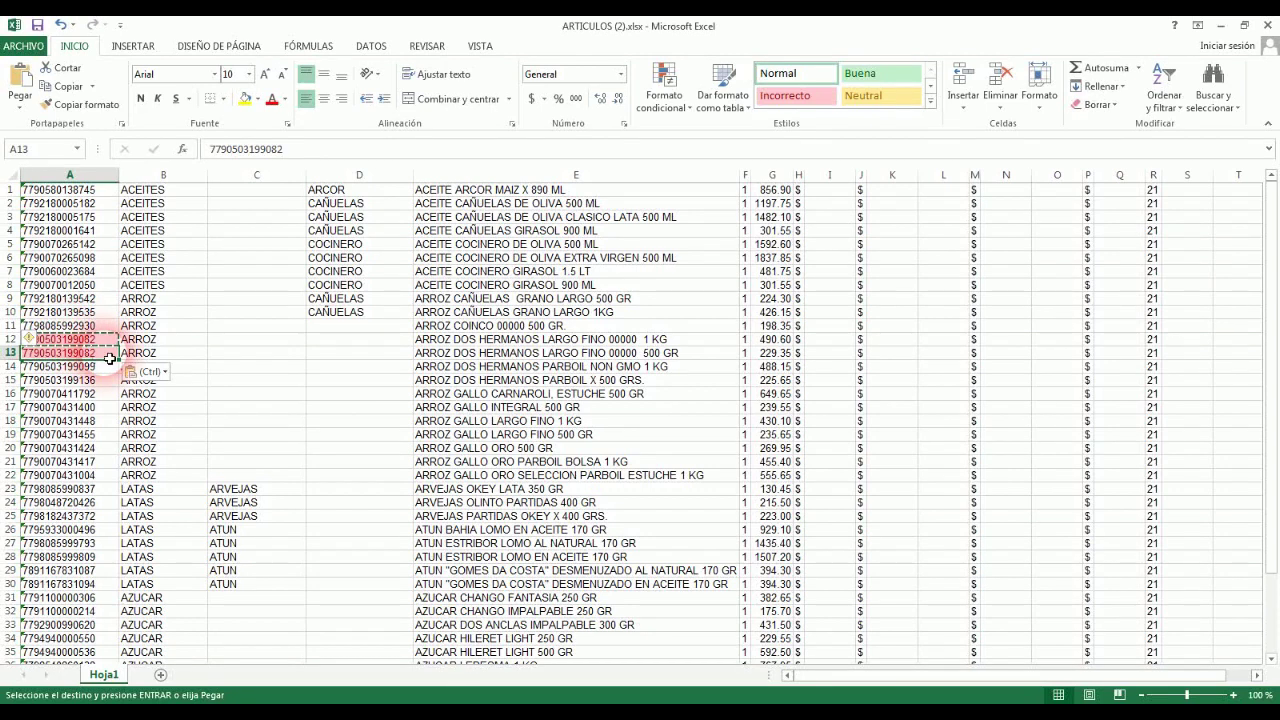
Step: Apply a Duplicar valores conditional format to column A with light red highlighting
click(84, 178)
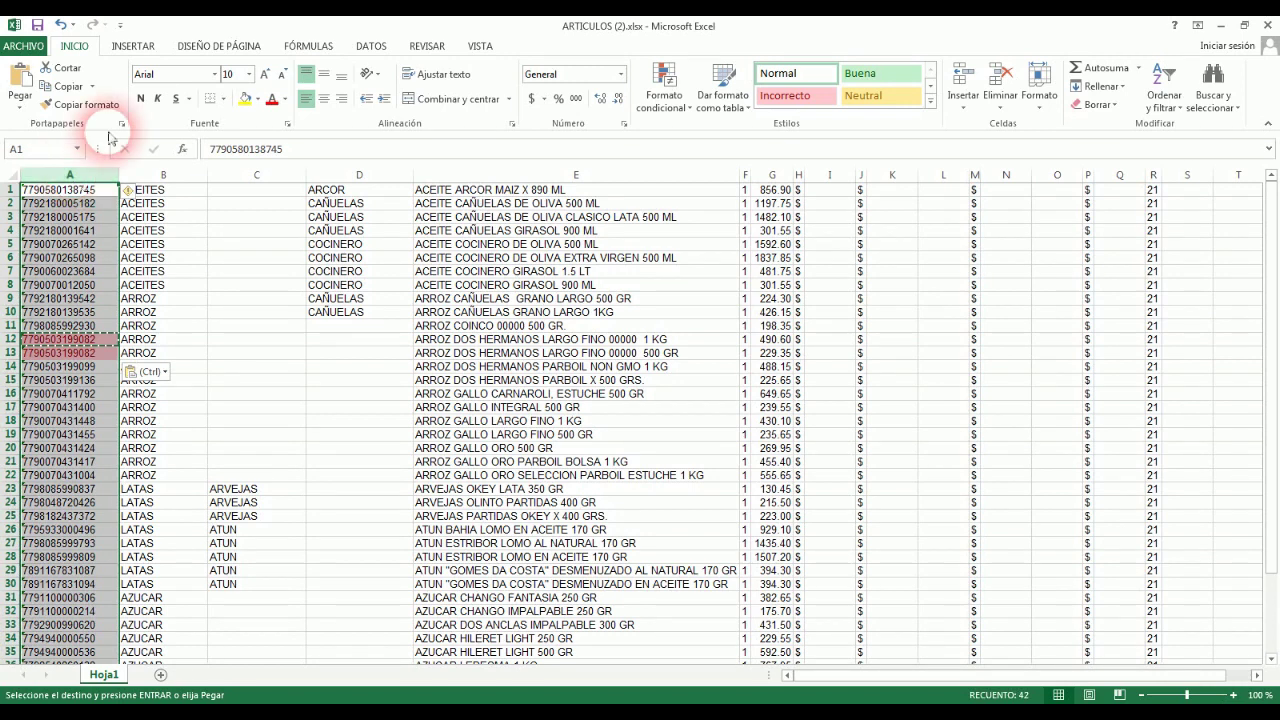
click(666, 90)
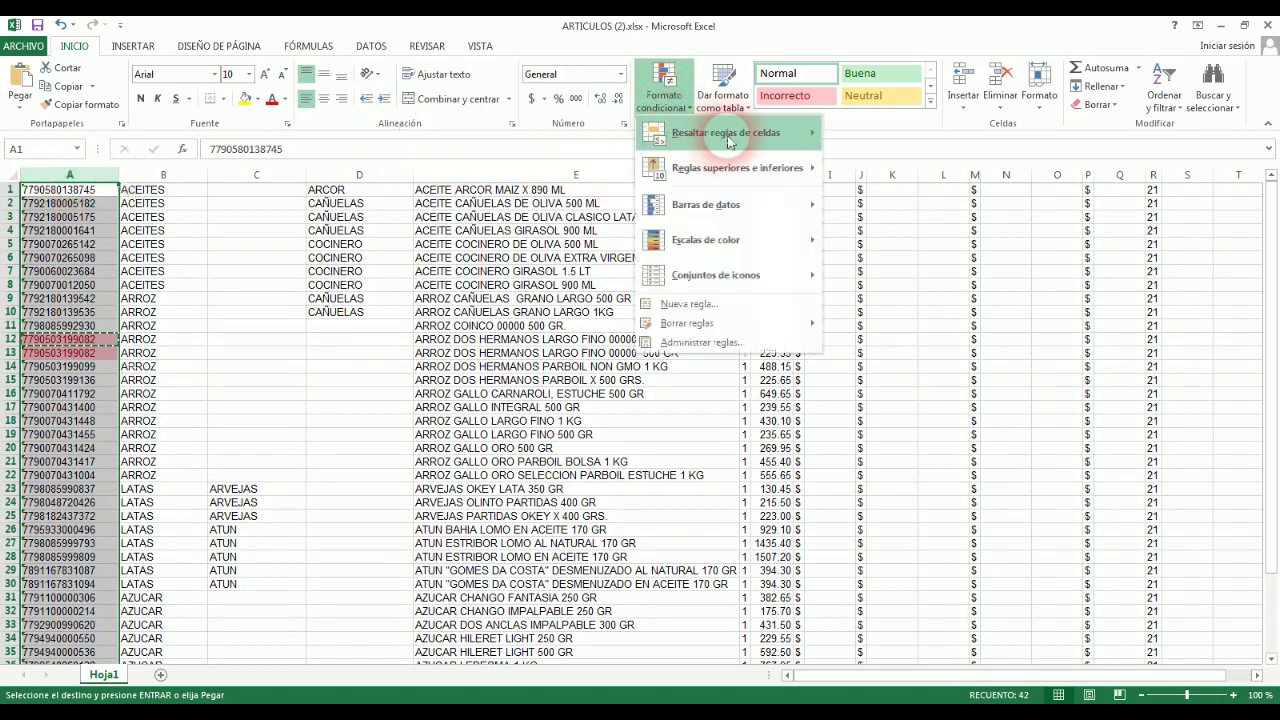
mouse_move(783, 136)
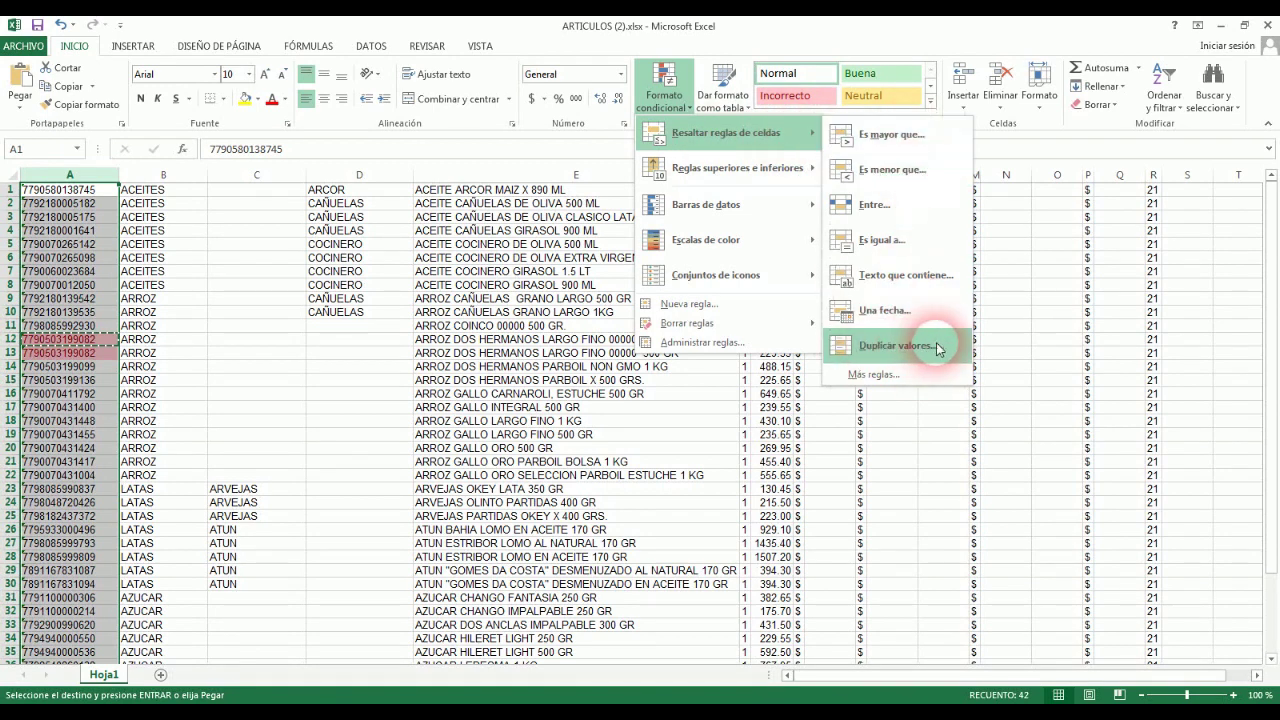
click(895, 345)
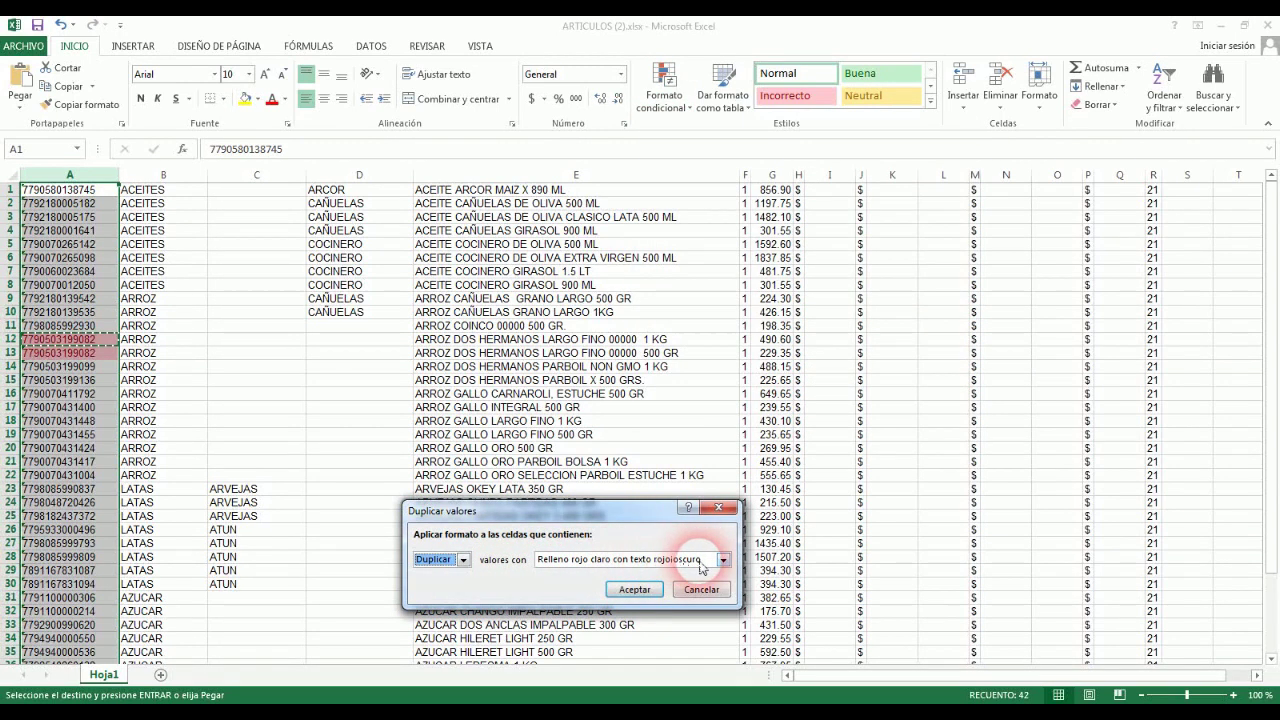
click(635, 591)
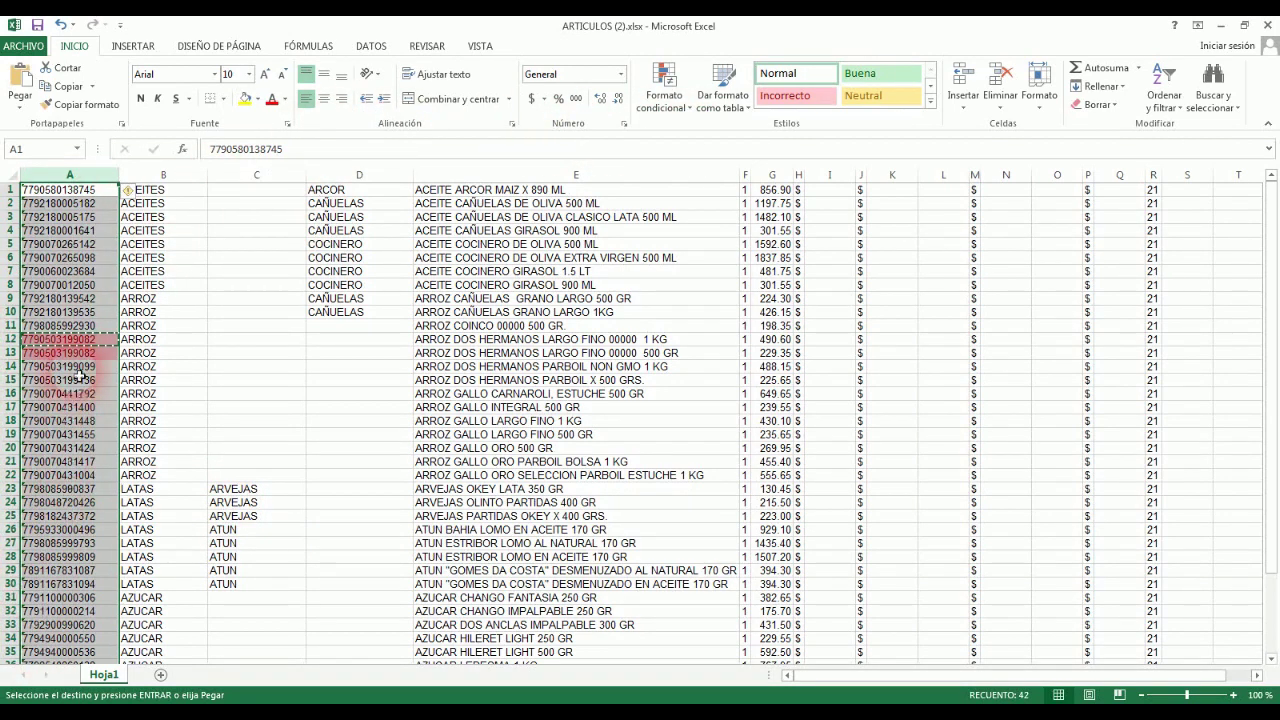
Step: Turn on Filtro and filter column A by pink cell colour to show the duplicate codes
click(104, 355)
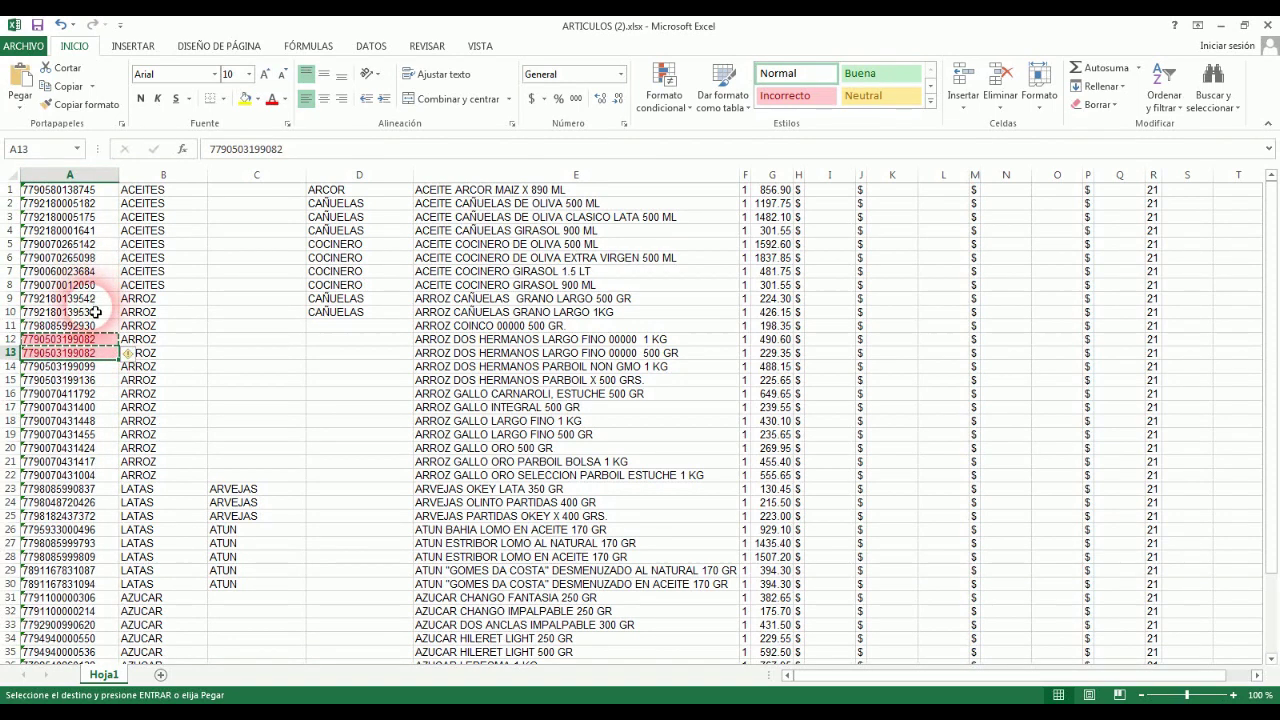
click(12, 176)
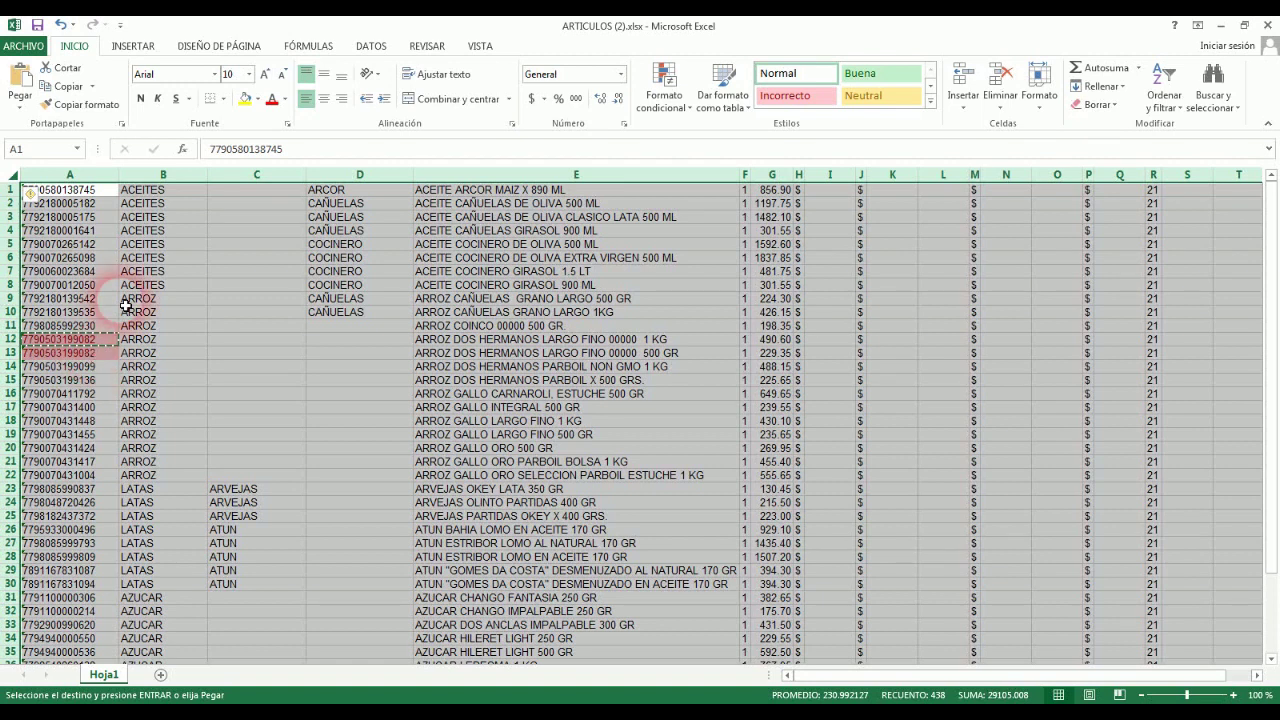
click(374, 47)
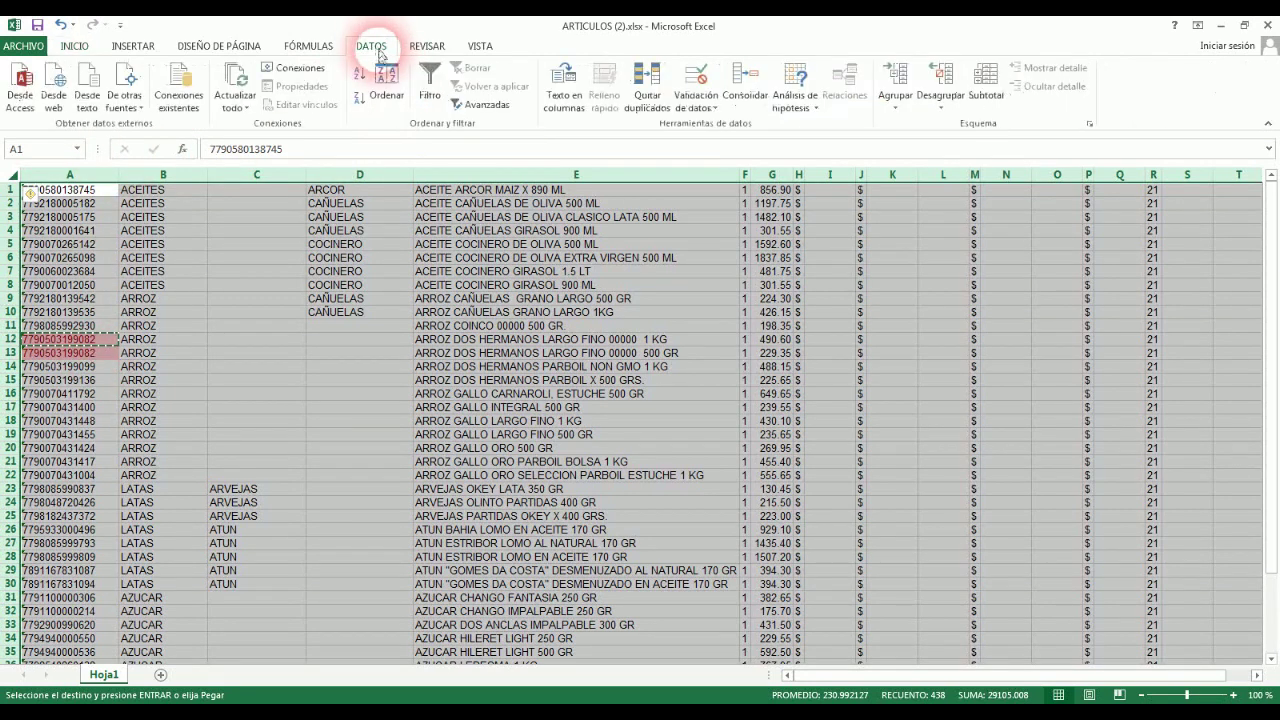
click(430, 85)
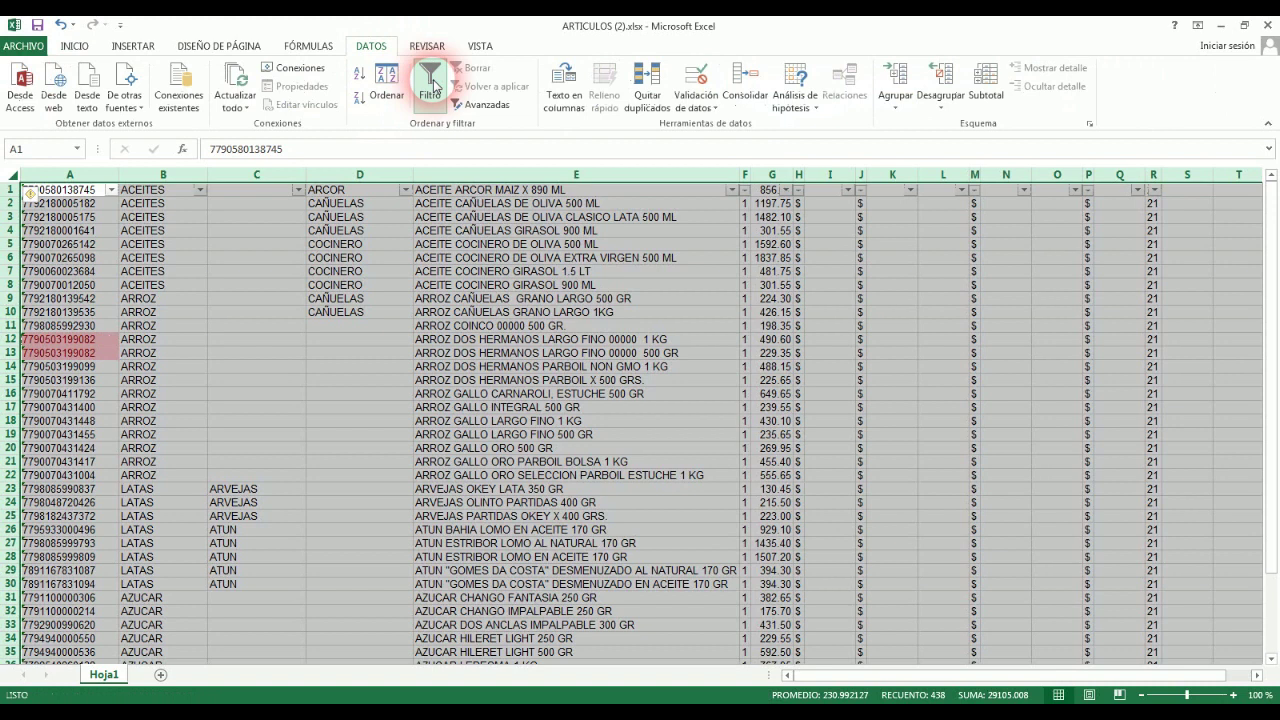
click(111, 190)
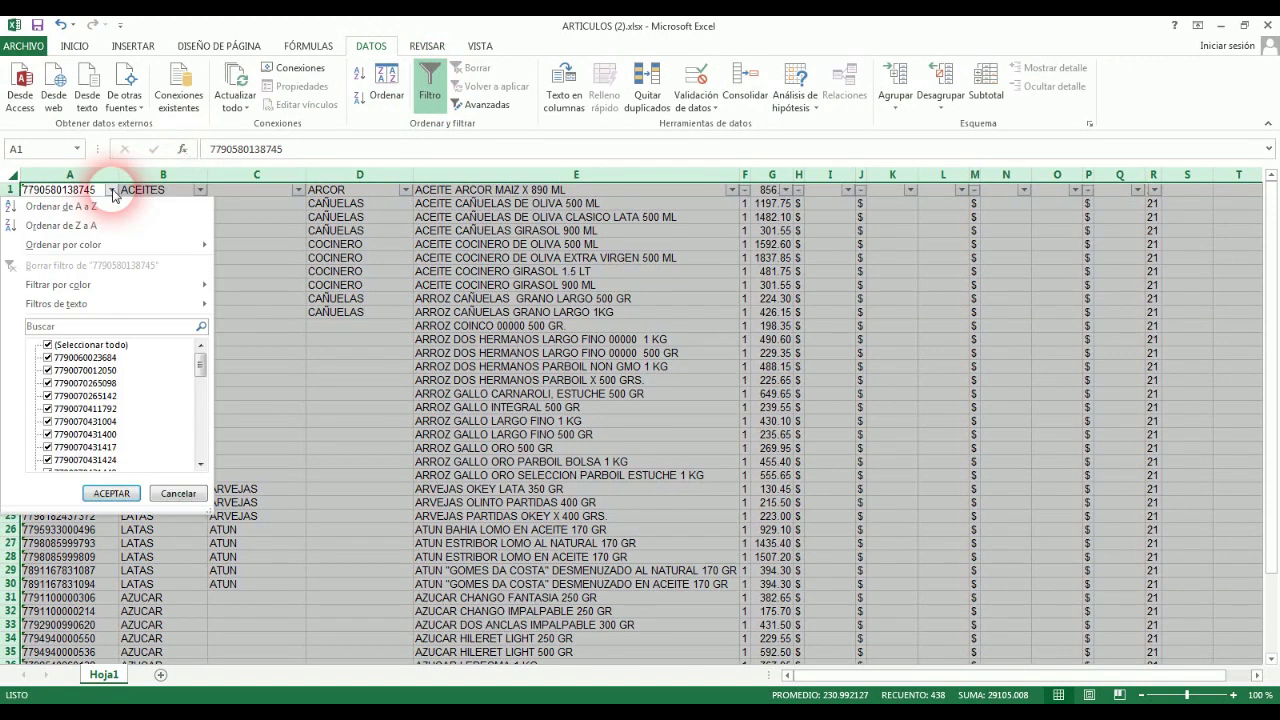
mouse_move(190, 287)
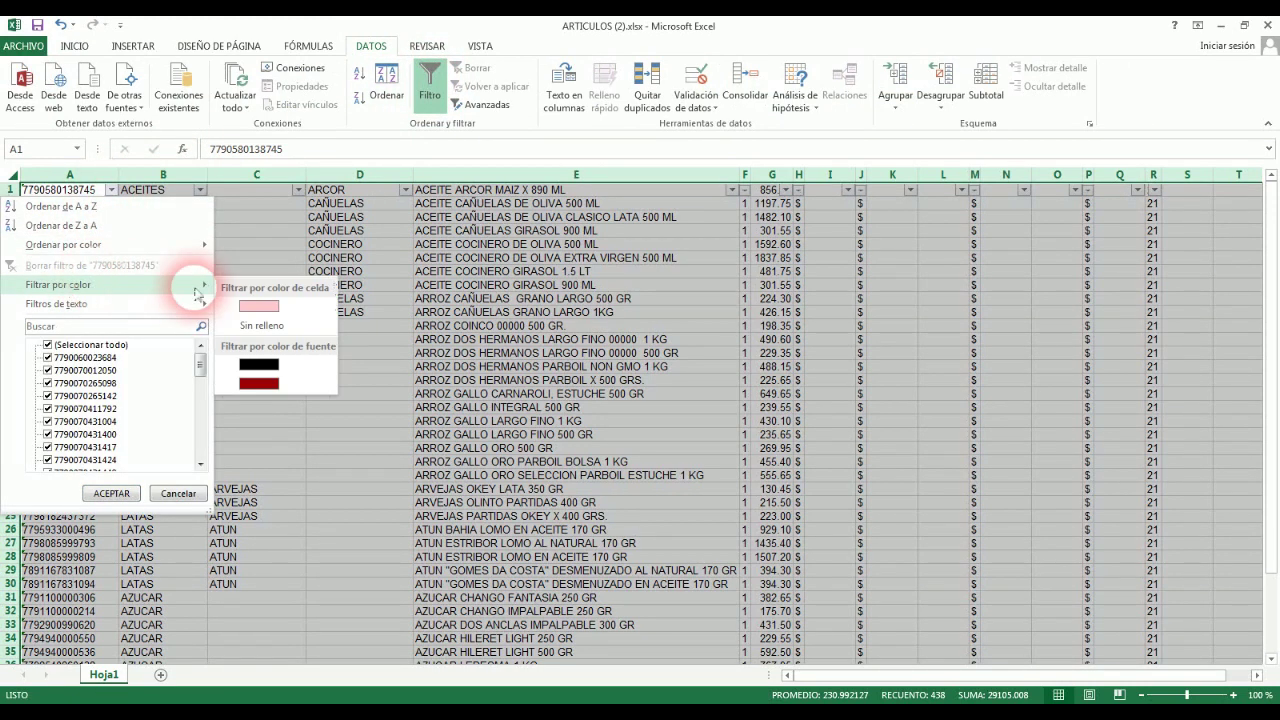
click(307, 311)
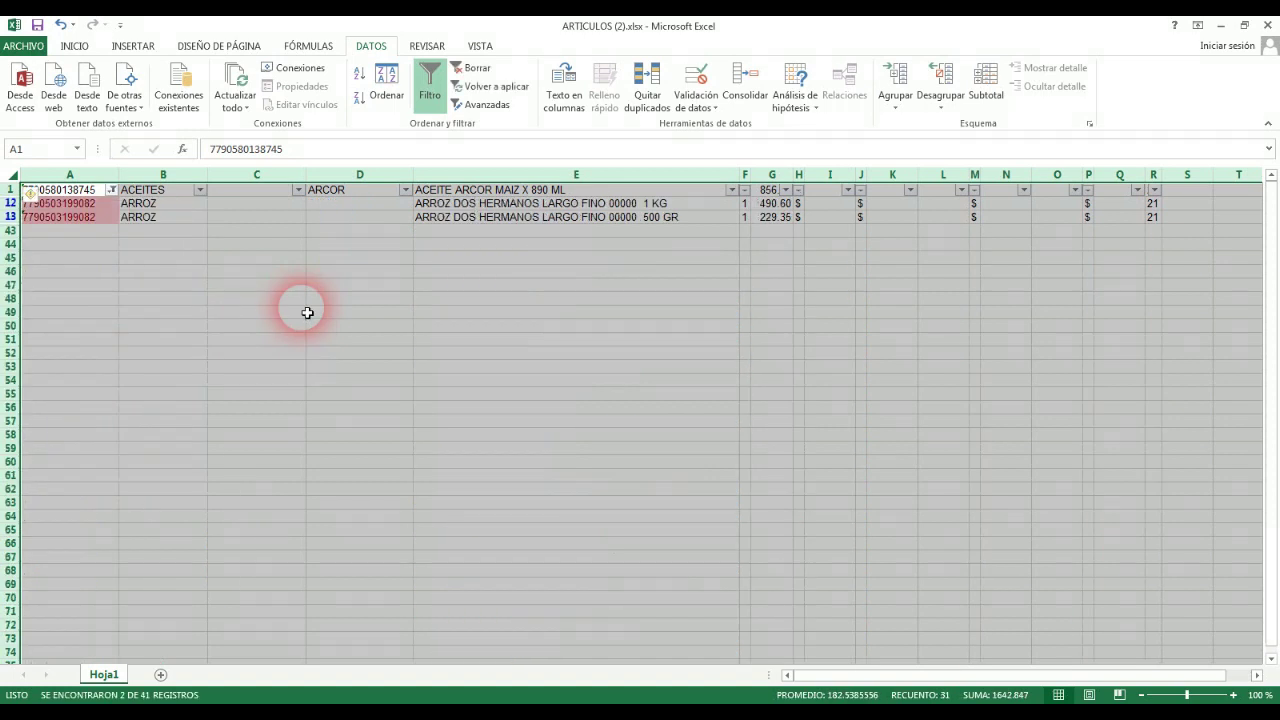
click(85, 236)
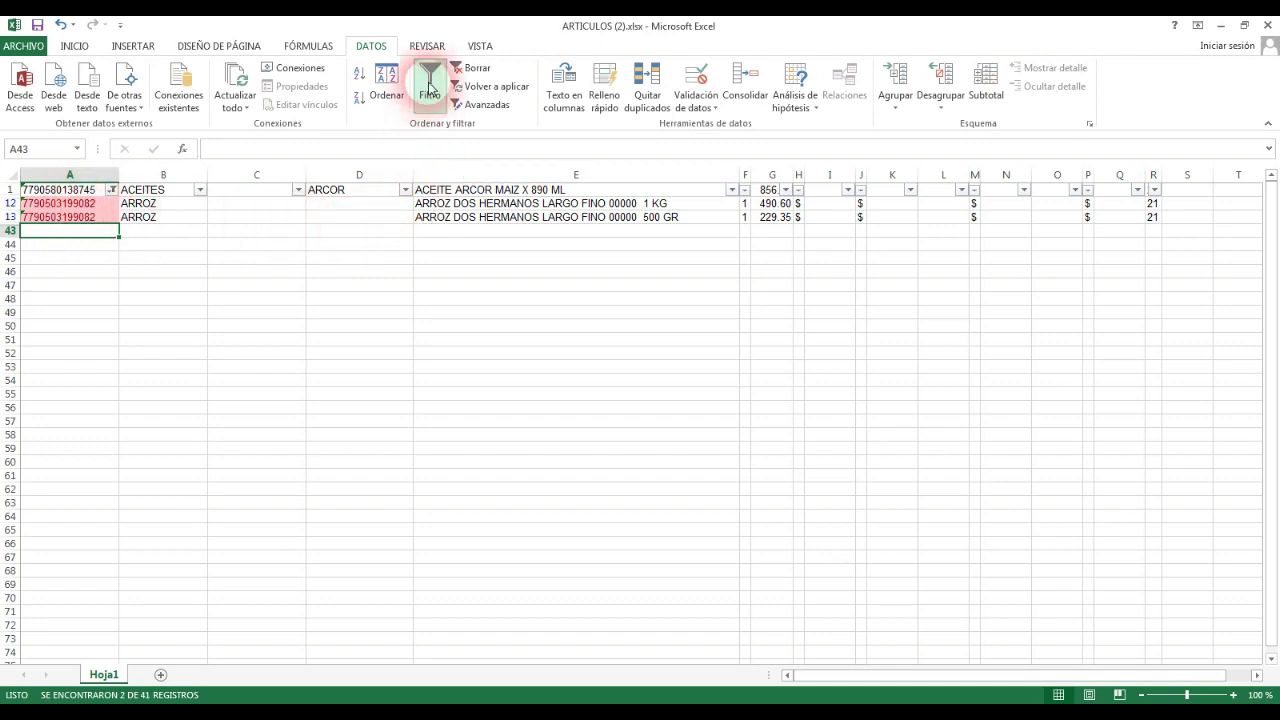
click(429, 80)
key(ctrl+z)
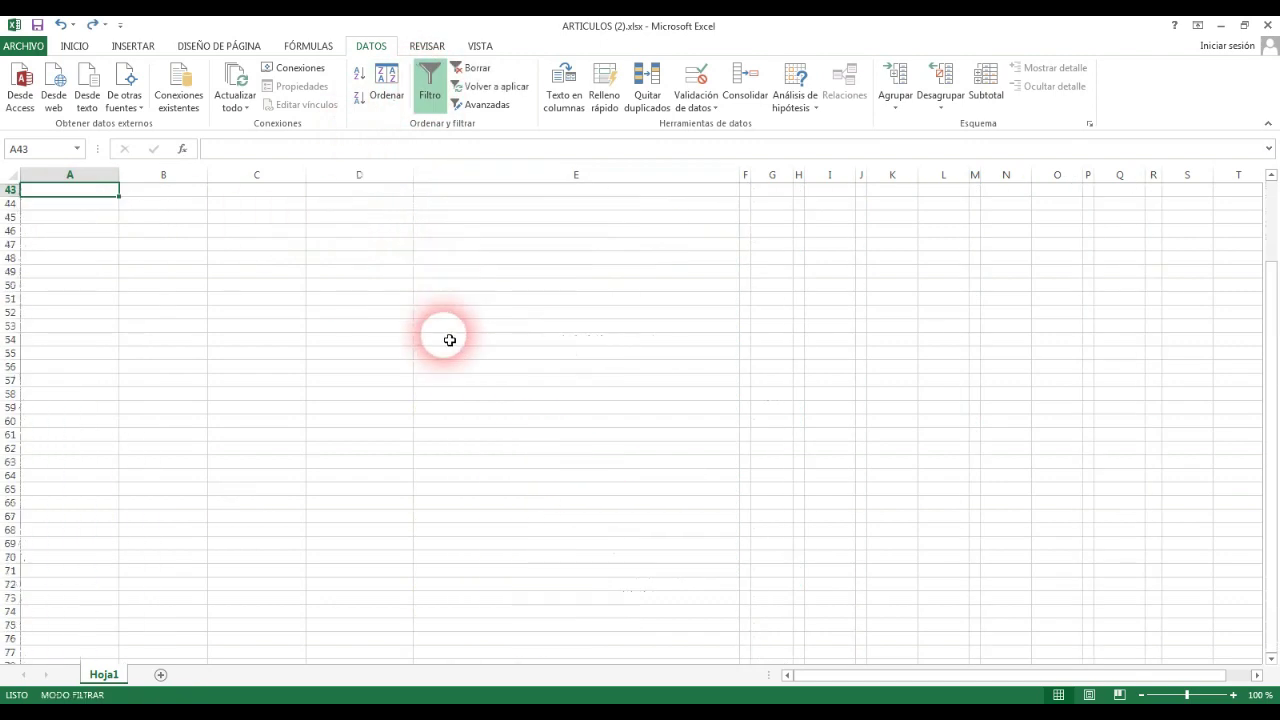
key(ctrl+y)
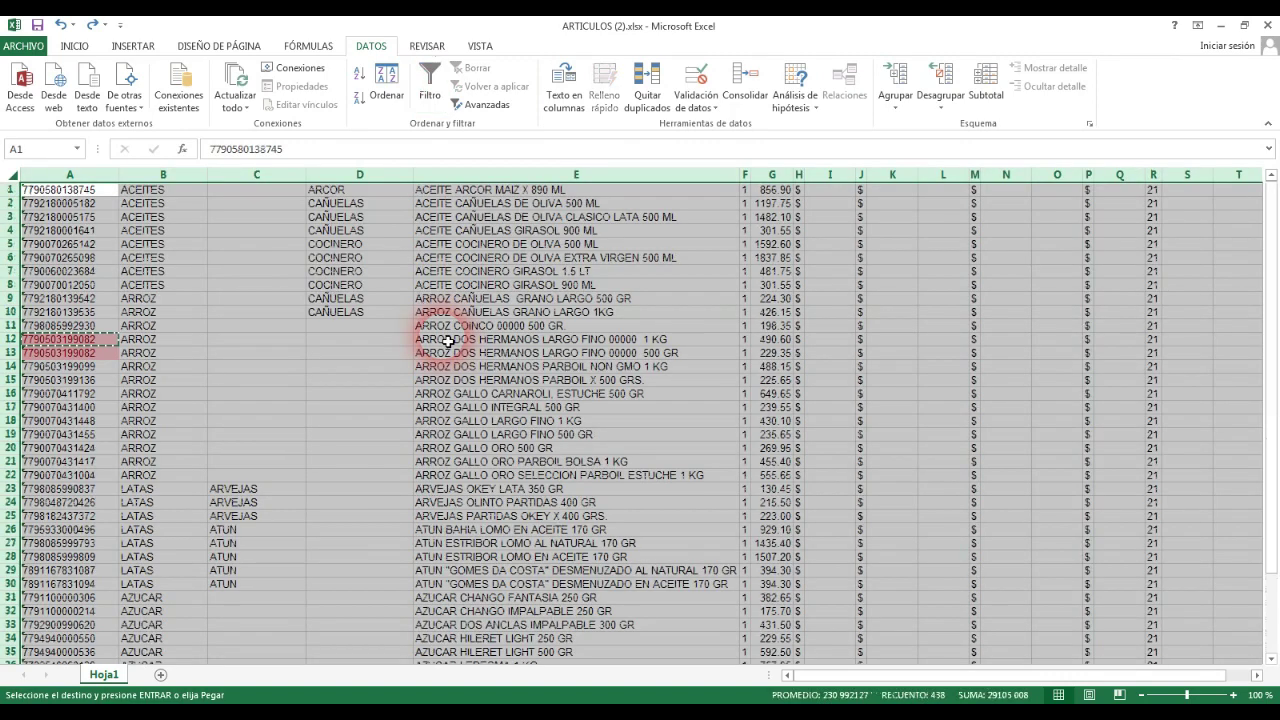
key(ctrl+y)
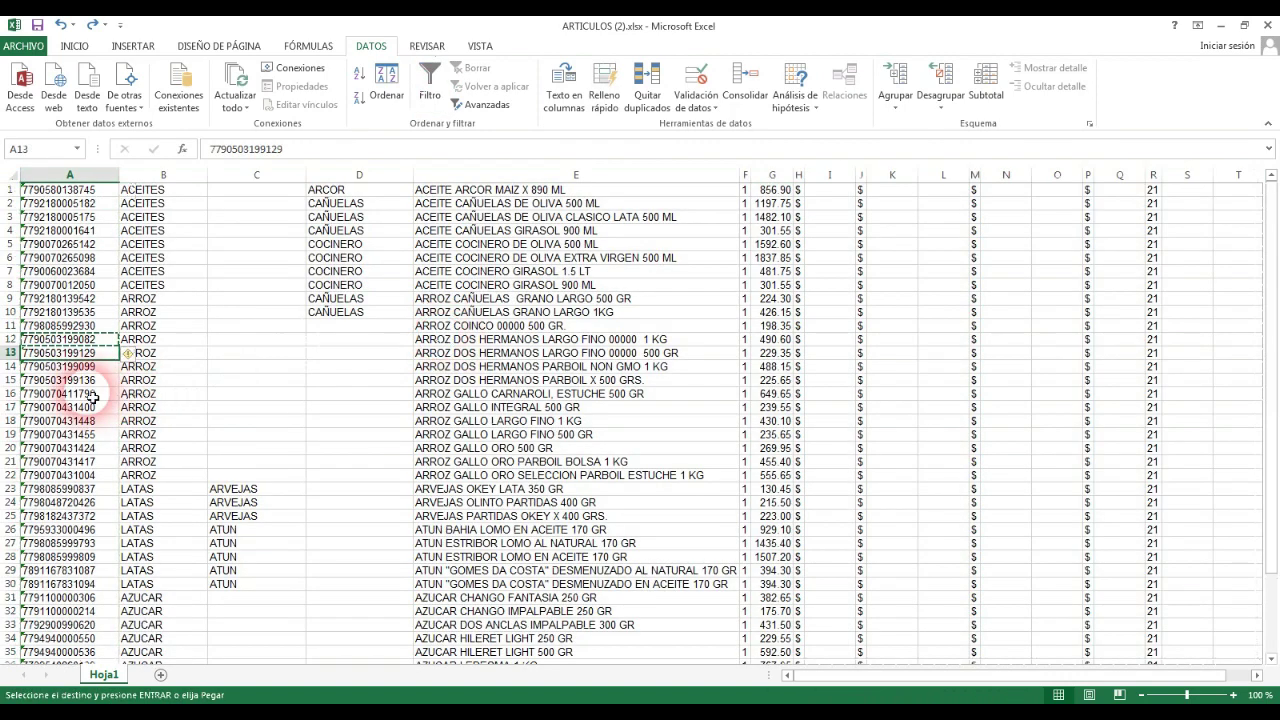
click(70, 393)
key(ctrl+v)
key(Escape)
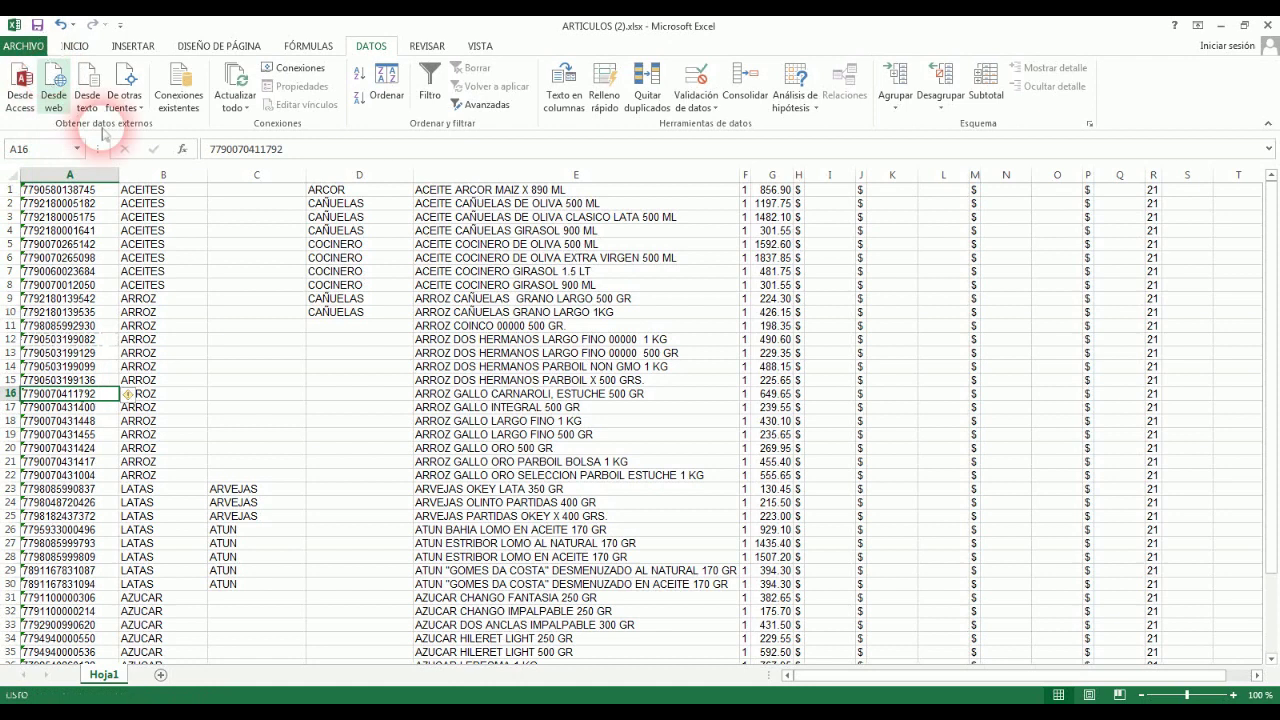
Step: Filter column B to show only (Vacías) categories, then remove the filter
click(16, 179)
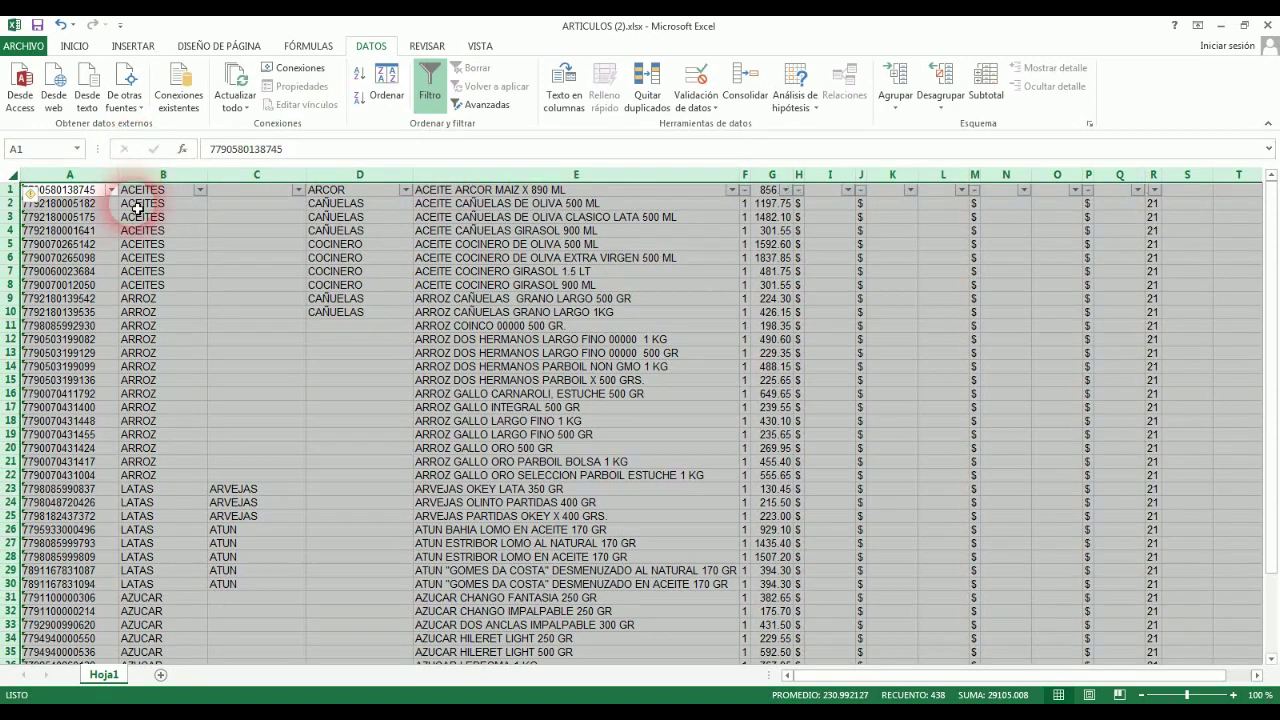
click(200, 190)
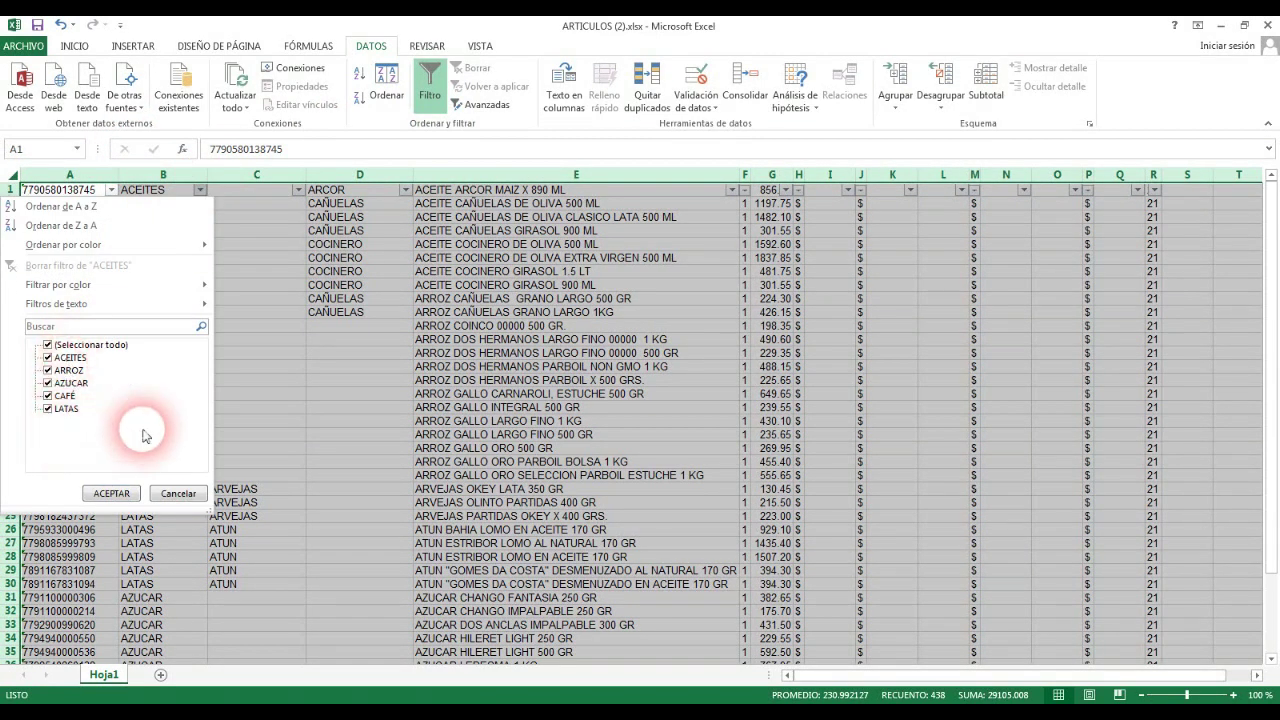
key(Escape)
click(163, 380)
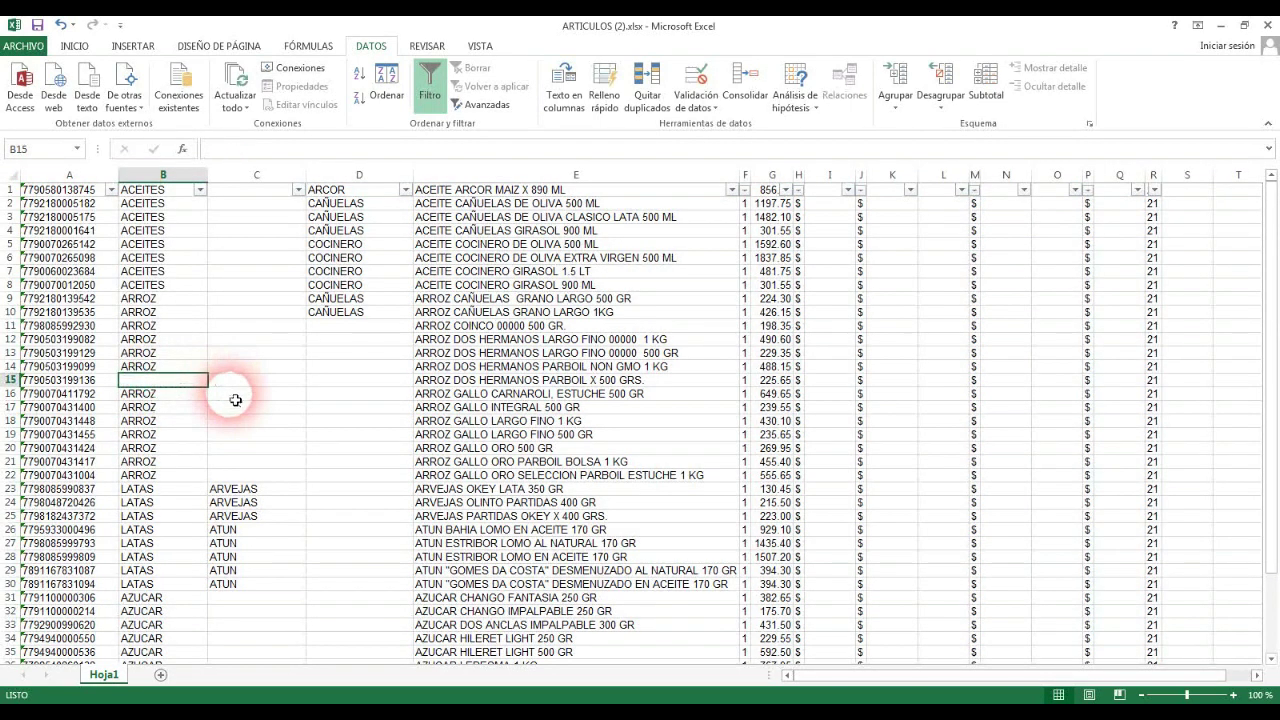
click(200, 190)
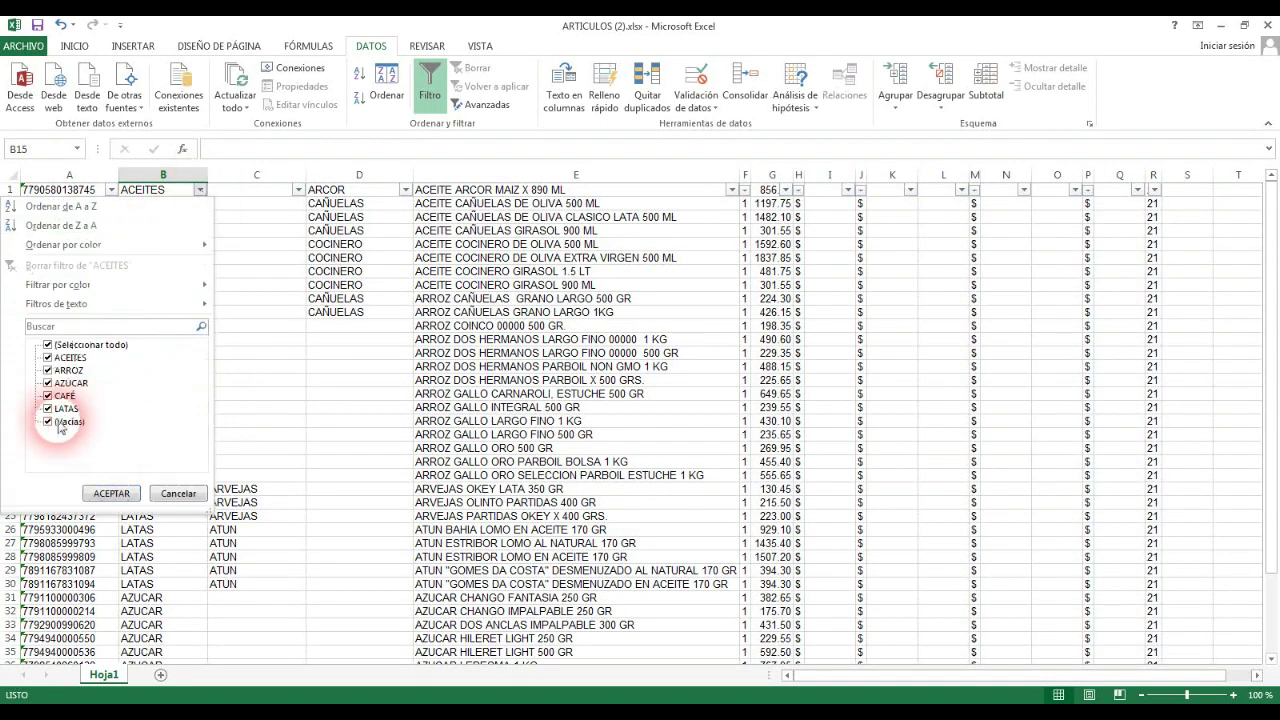
click(47, 344)
click(47, 423)
click(112, 494)
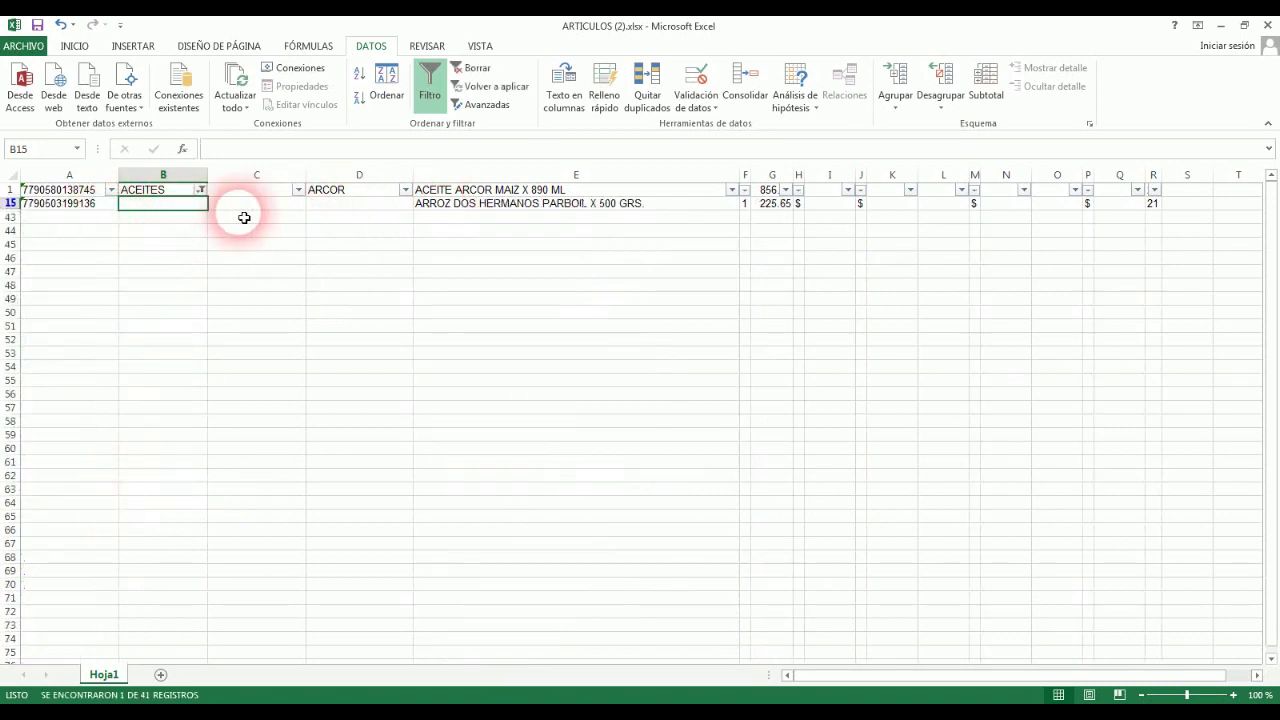
click(429, 86)
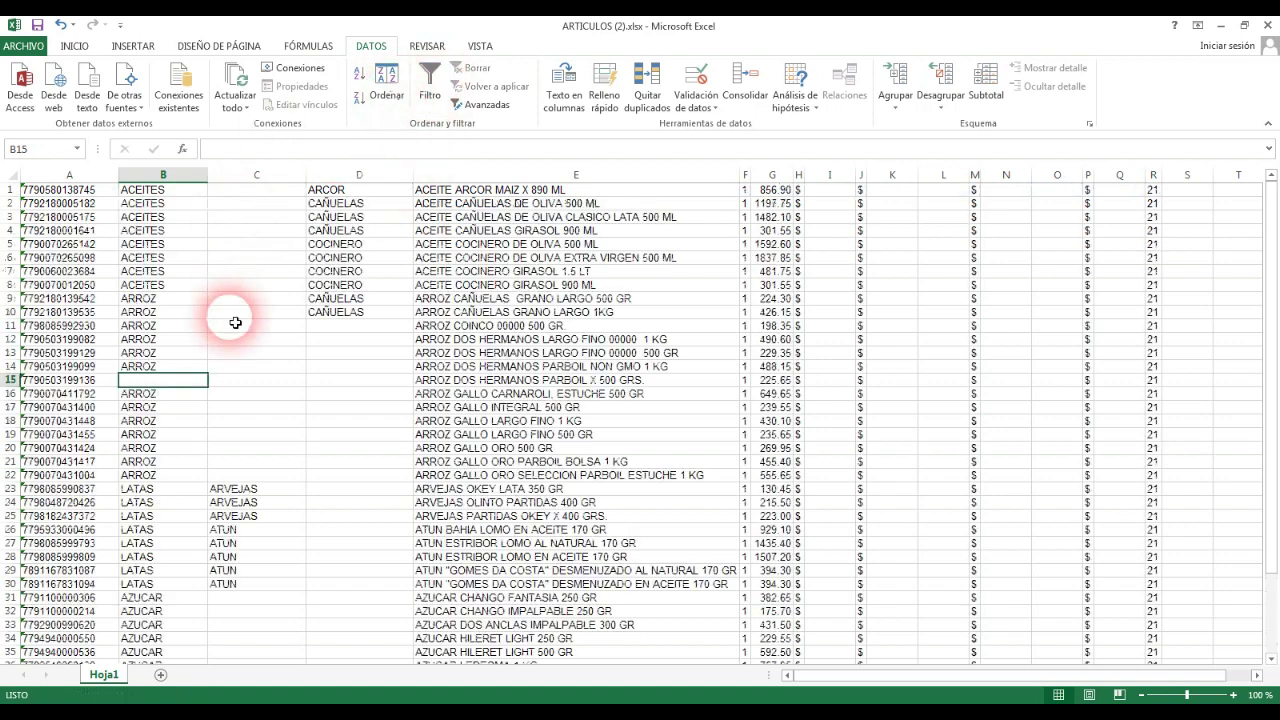
Step: Copy ARROZ from B14 down into the blank category cell B15
click(159, 372)
drag(206, 373, 206, 385)
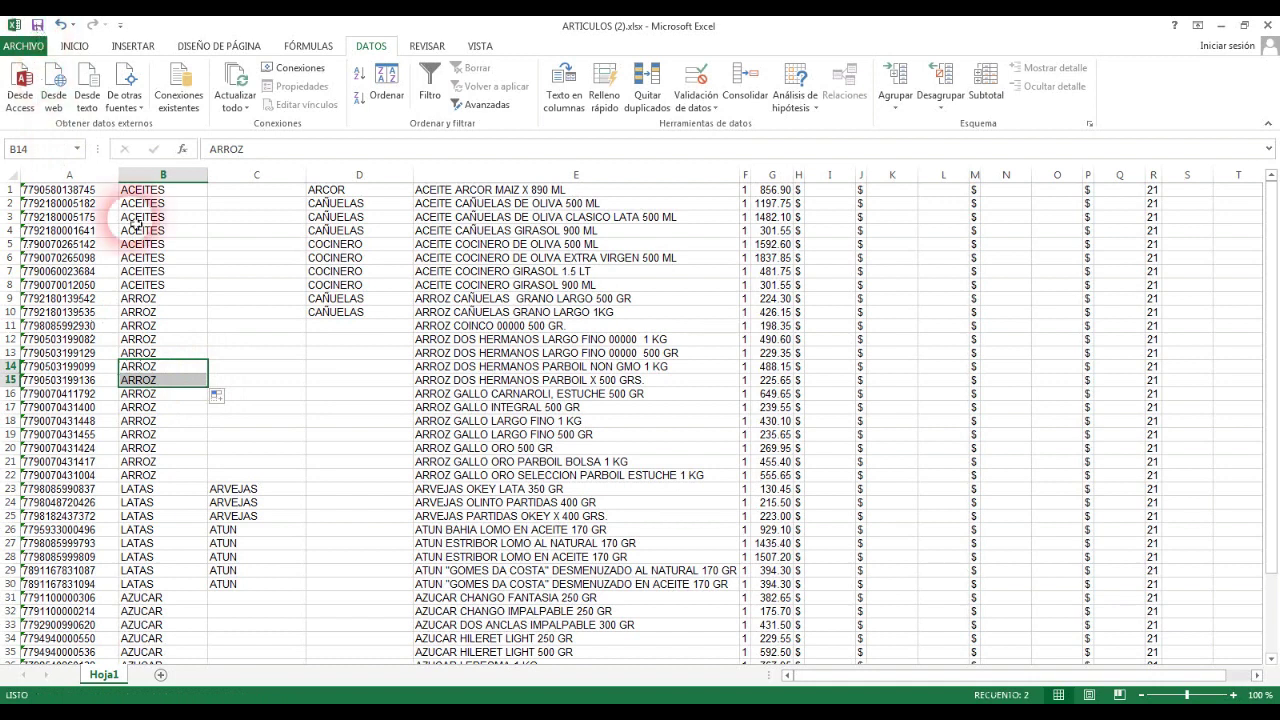
click(495, 313)
key(ctrl+Home)
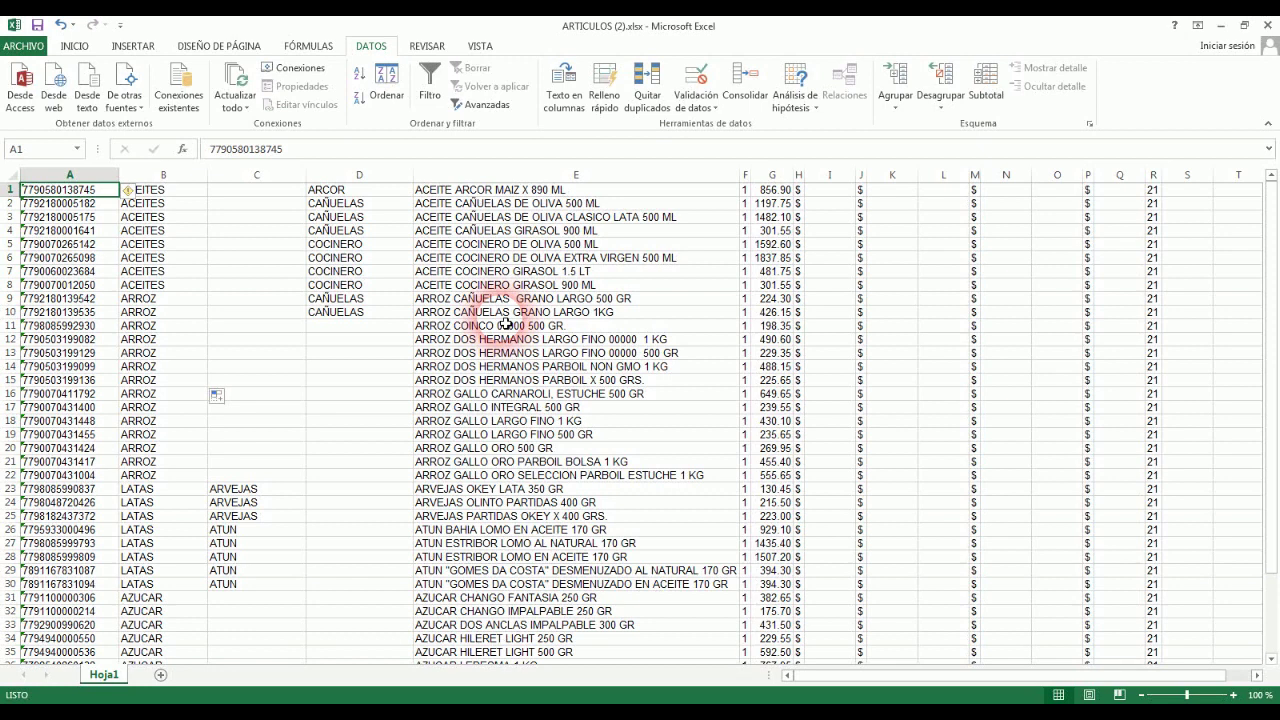
Step: Open the Buscar y reemplazar dialog via Ctrl+B and Buscar y seleccionar > Buscar, with an empty search field
key(ctrl+b)
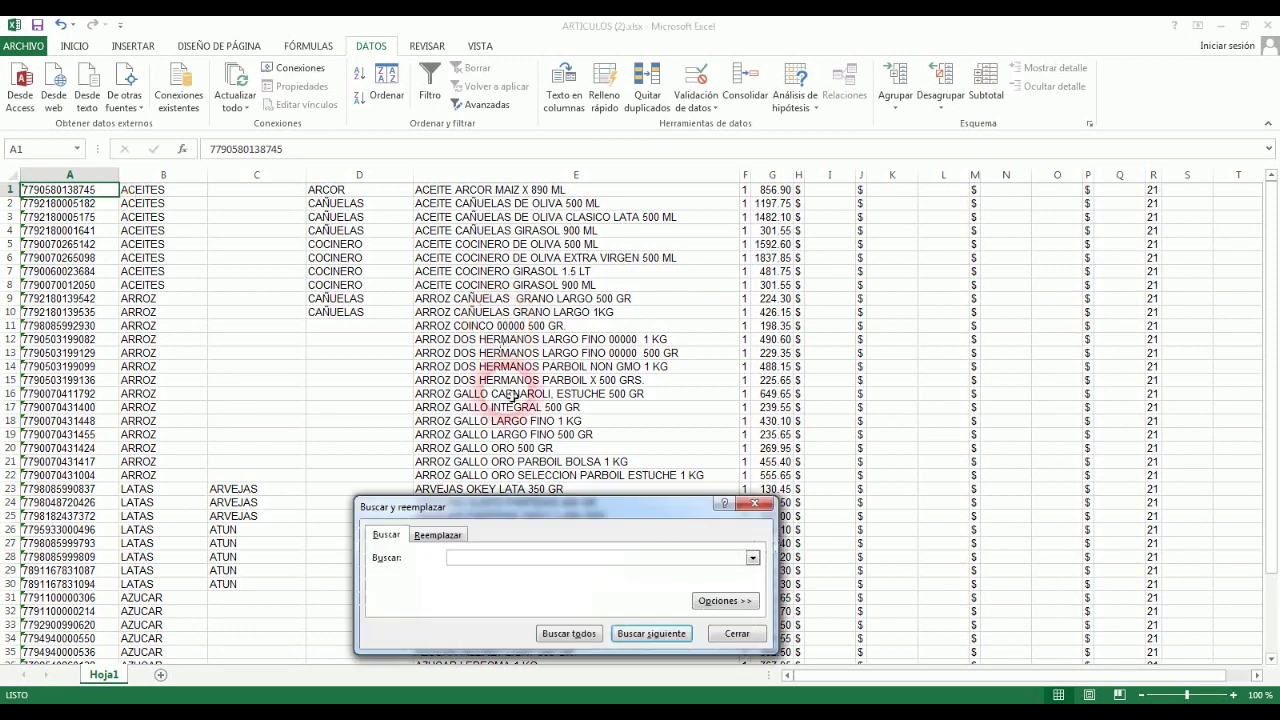
drag(521, 519, 506, 251)
click(76, 47)
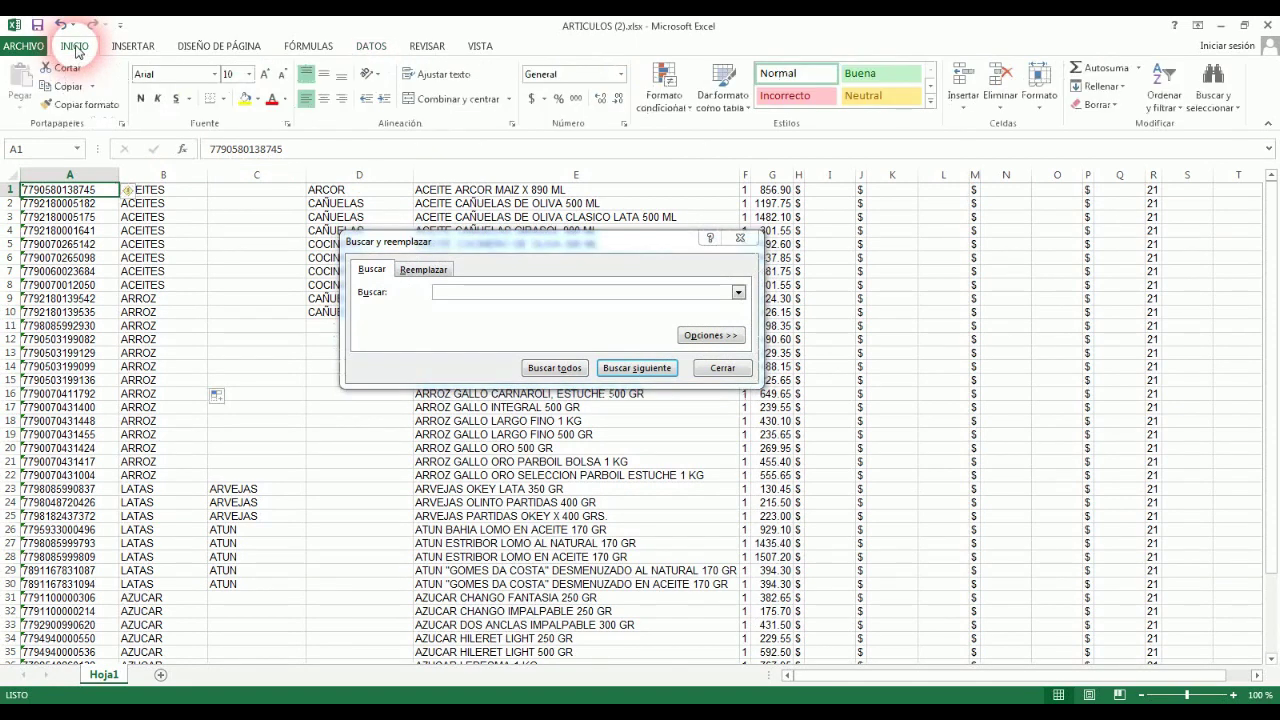
click(1213, 80)
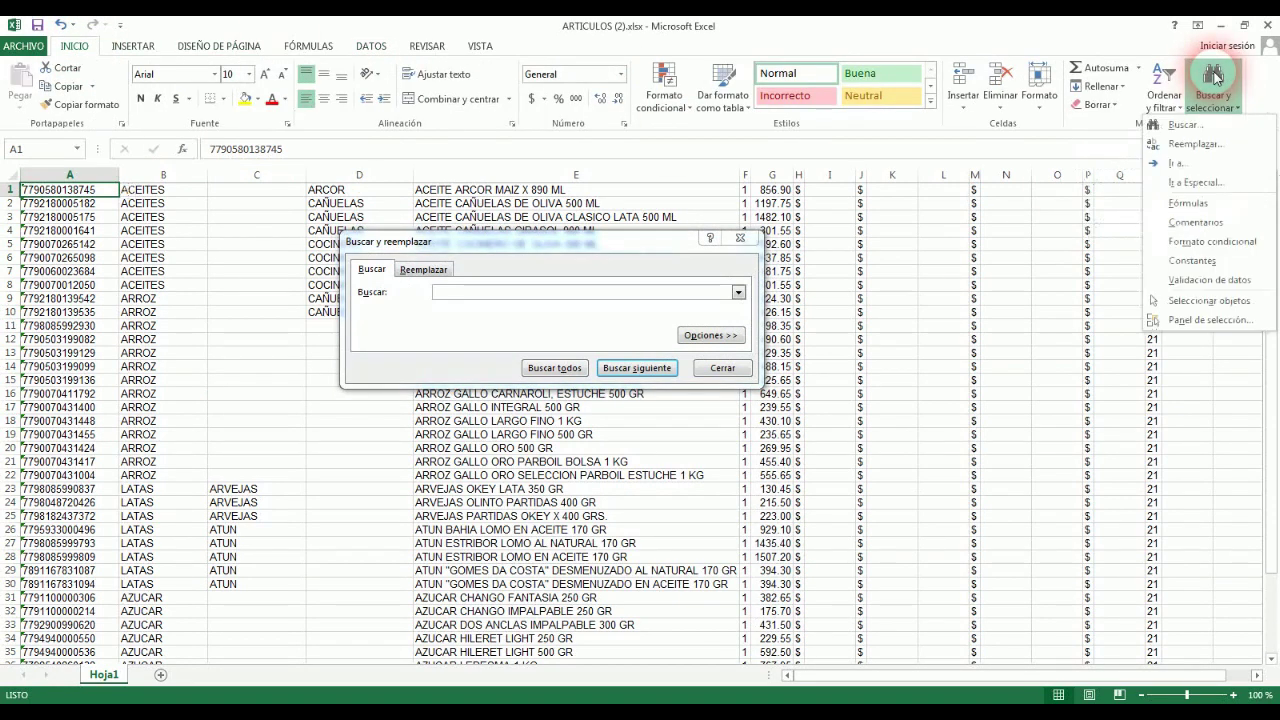
click(1196, 125)
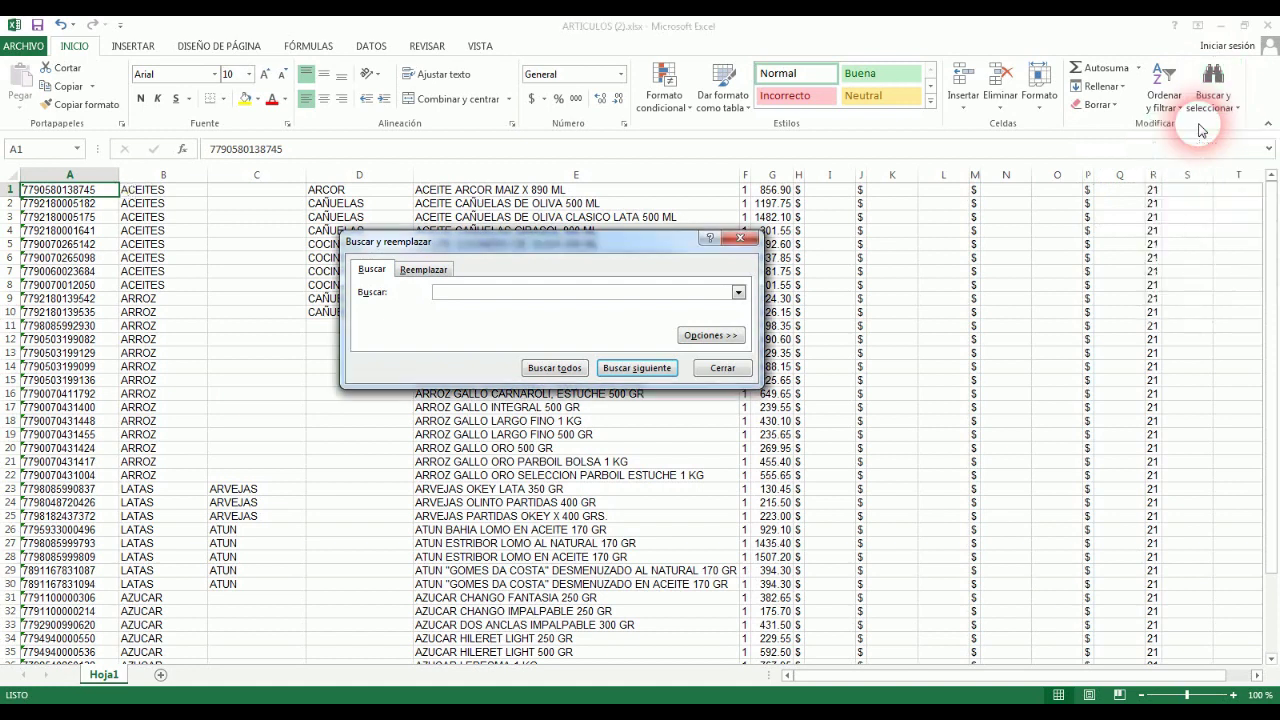
click(456, 296)
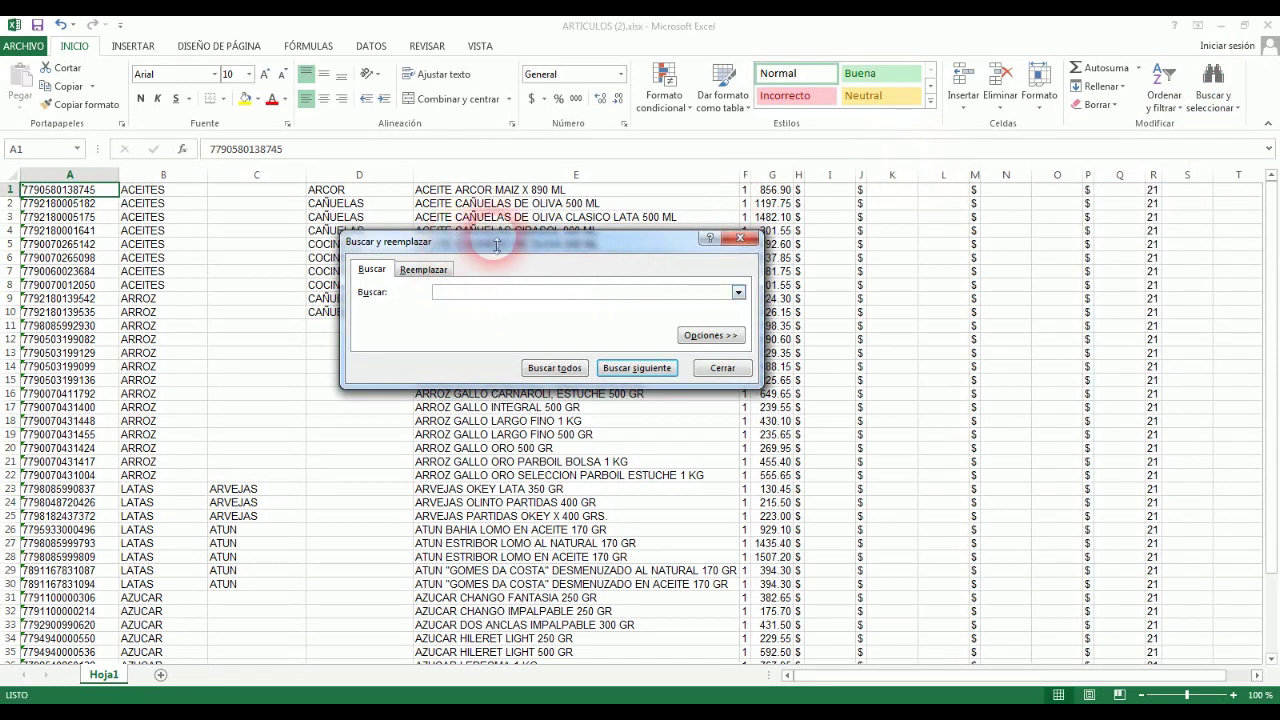
click(722, 367)
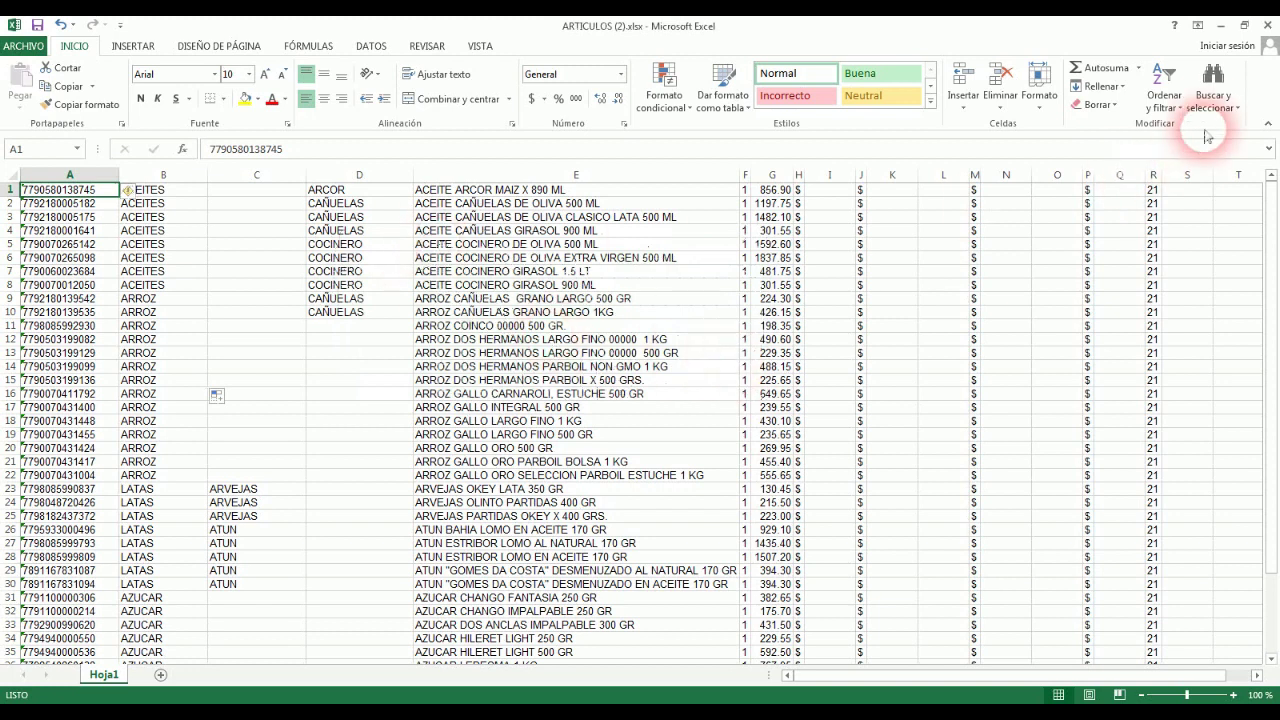
click(1210, 95)
click(1175, 126)
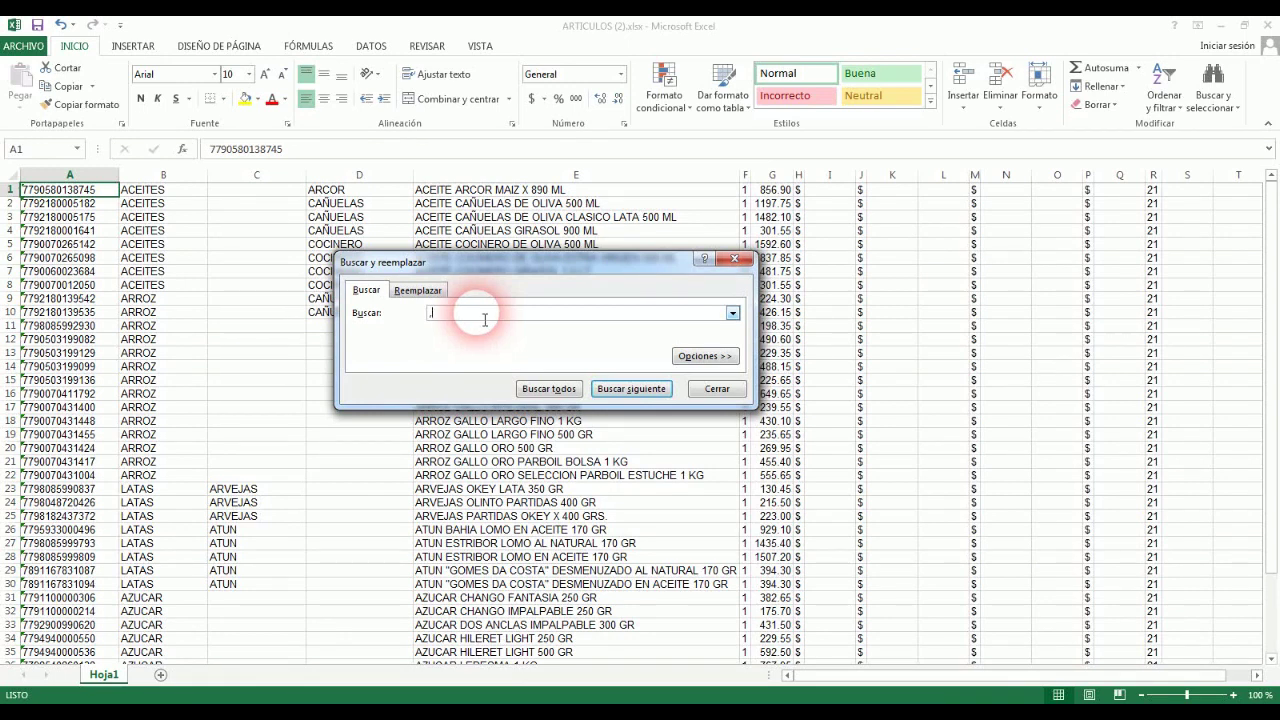
Step: Replace all commas with a period, fixing the one comma in the CARNAROLI description
click(643, 388)
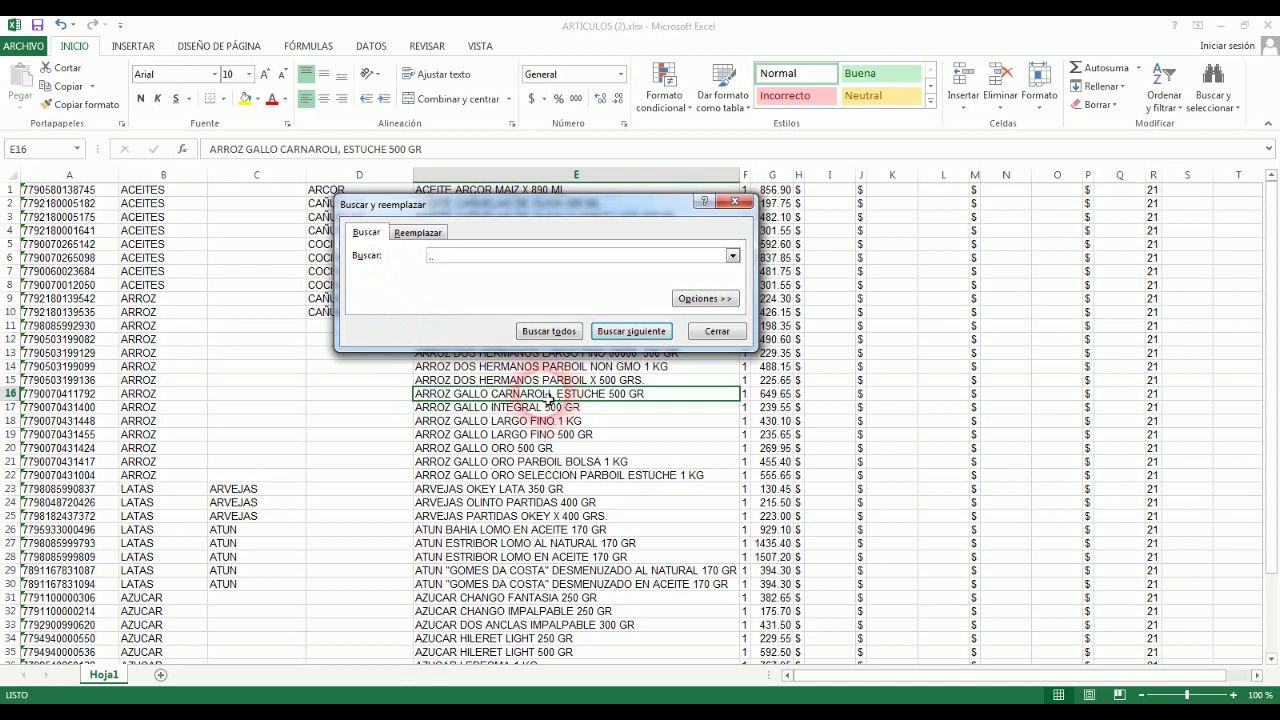
click(428, 233)
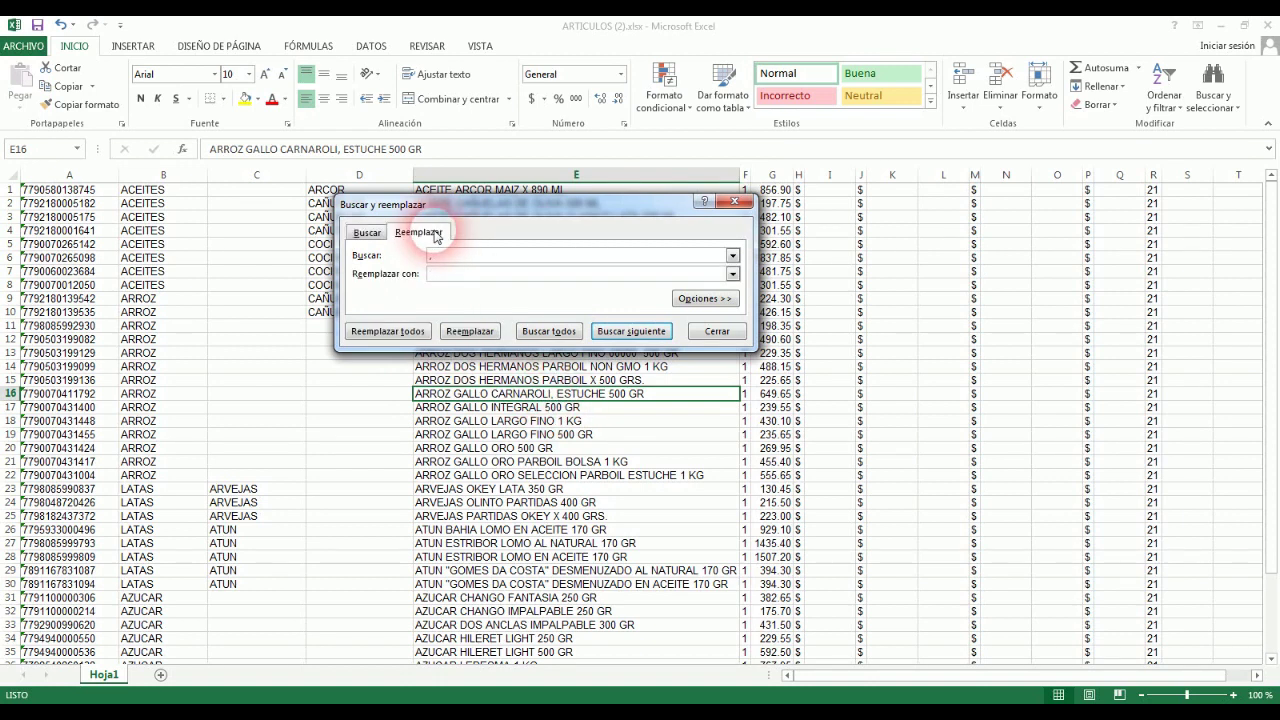
click(447, 277)
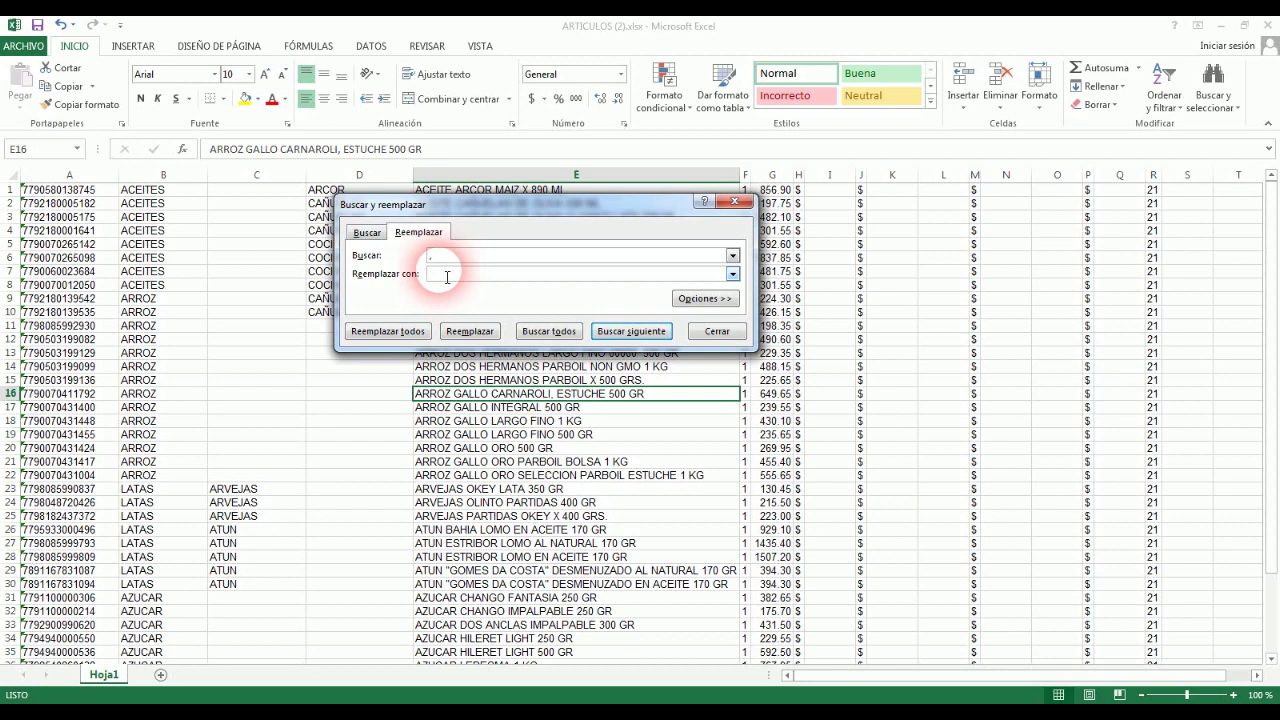
click(388, 331)
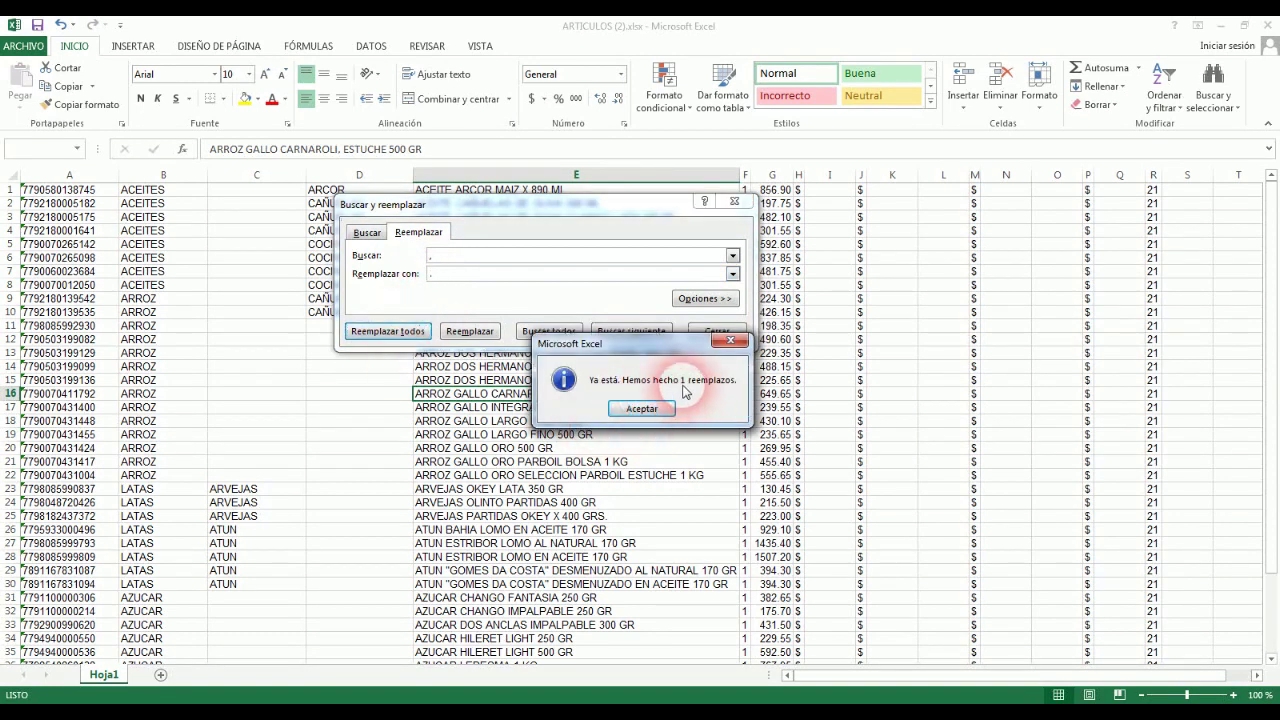
click(643, 409)
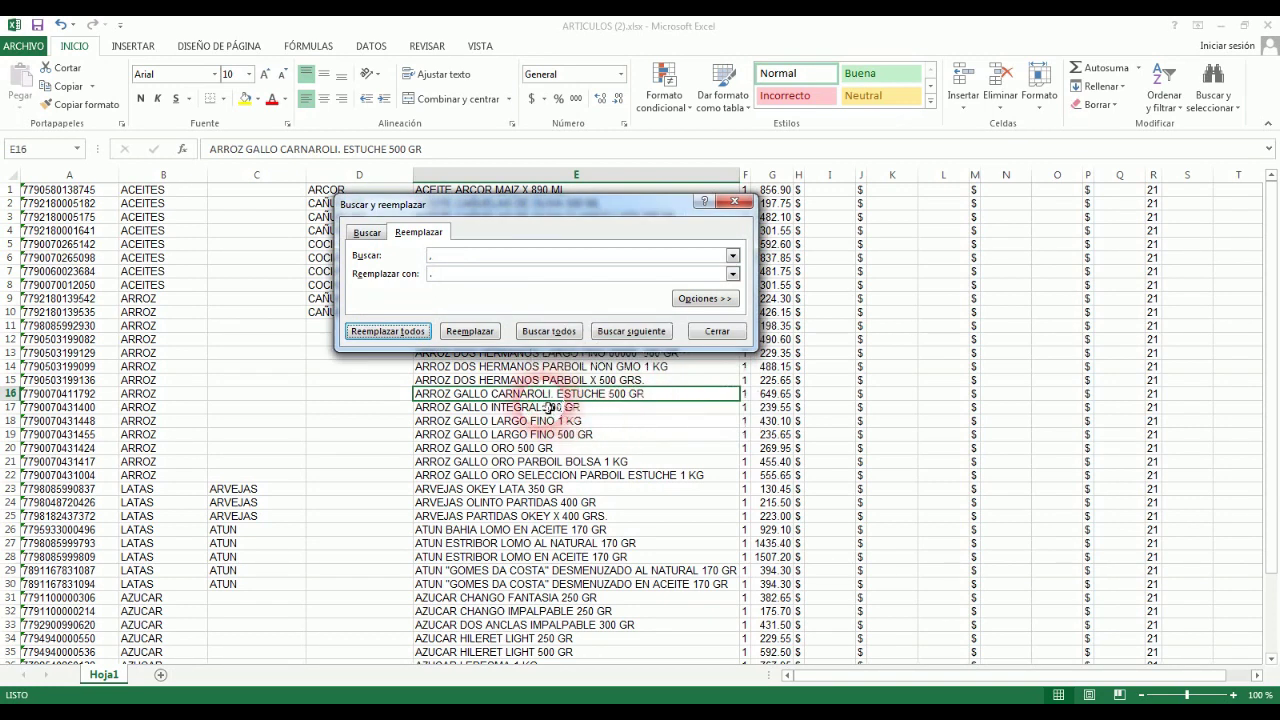
click(720, 334)
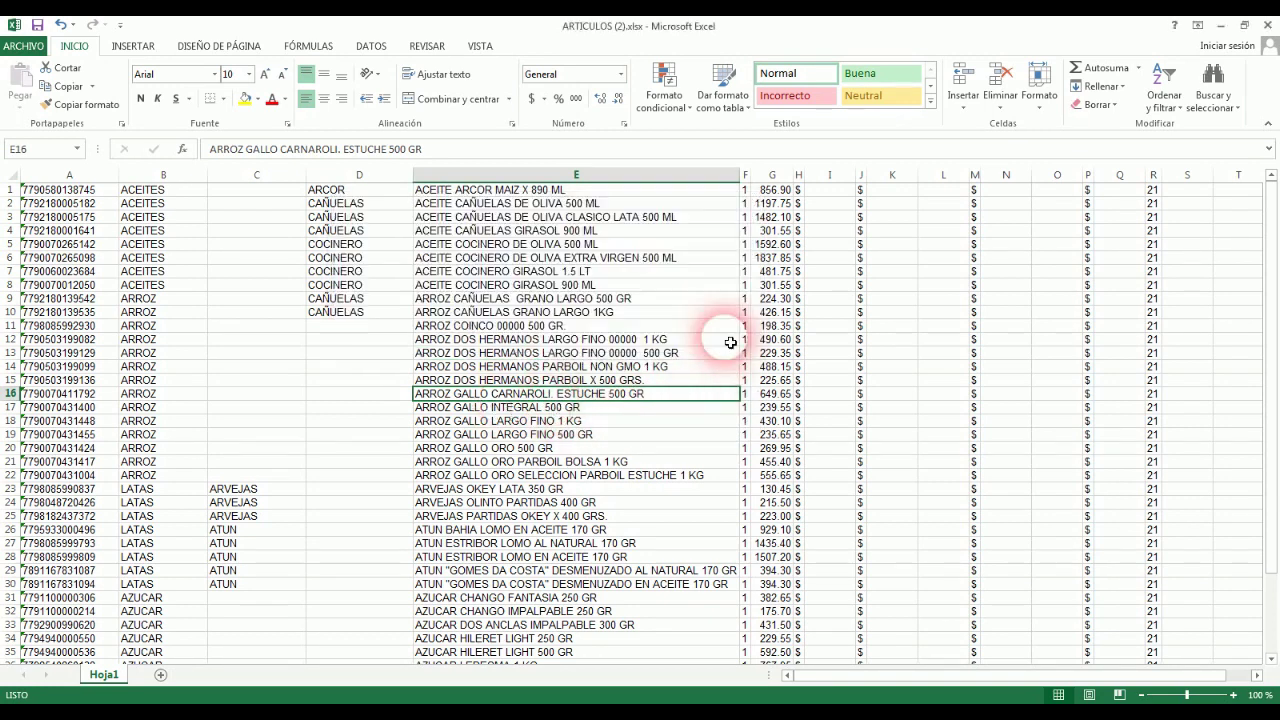
double_click(560, 400)
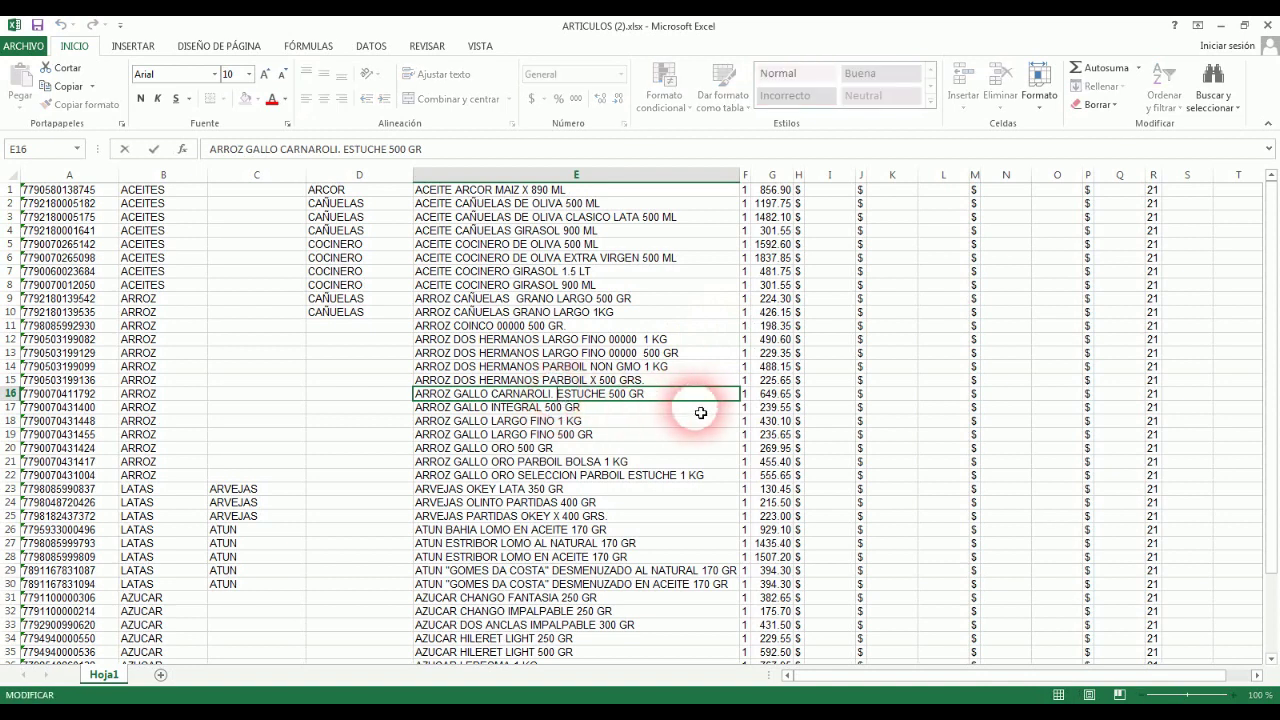
Step: Delete the stray punctuation after CARNAROLI and search the sheet for semicolons; none found
key(BackSpace)
key(BackSpace)
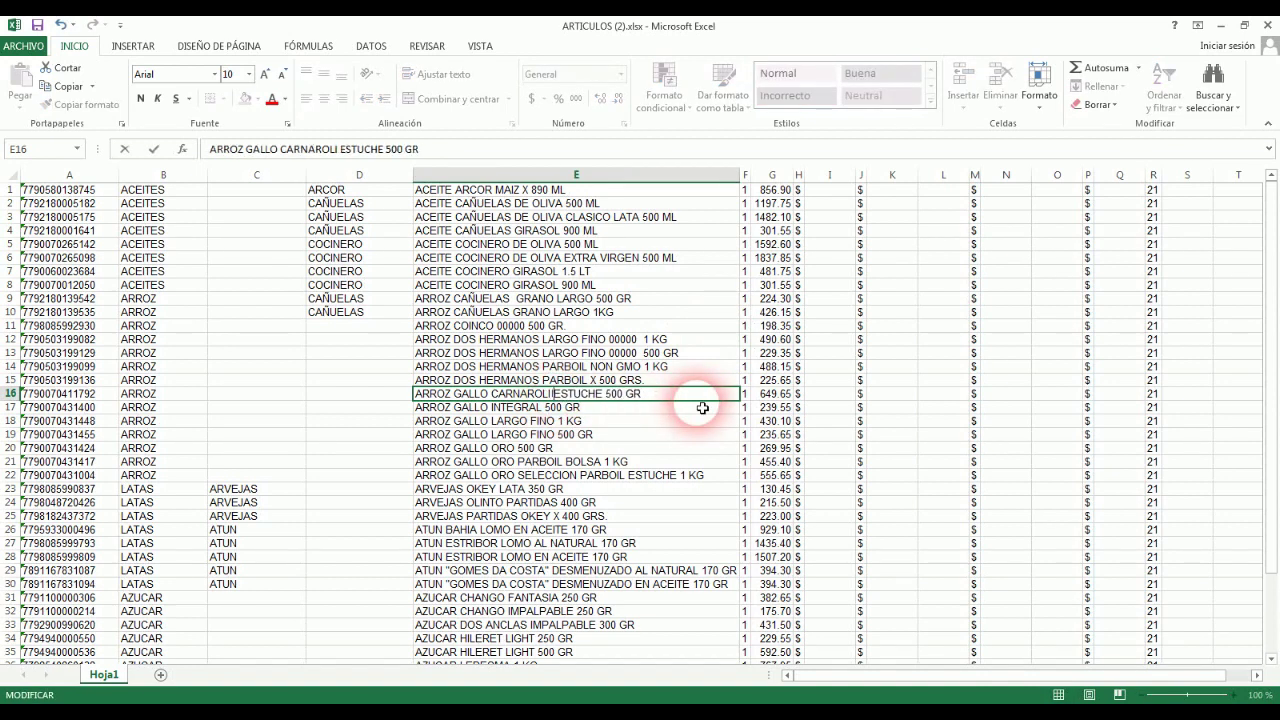
key(Return)
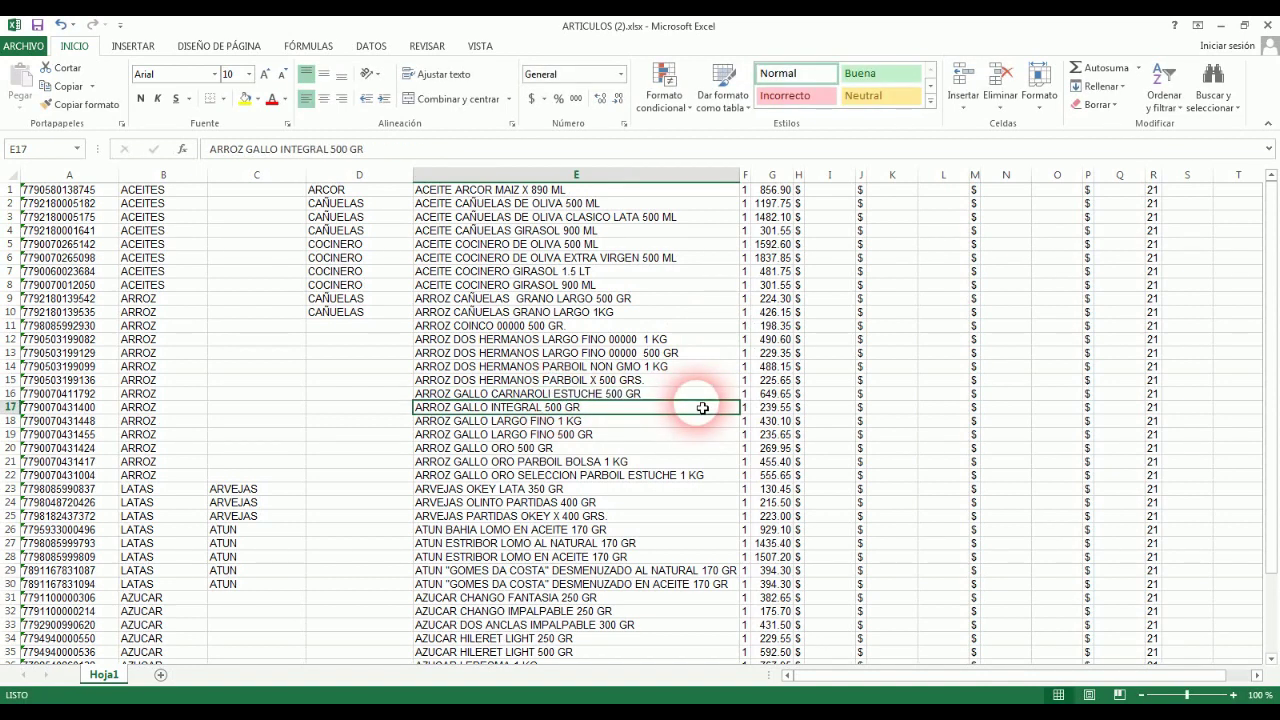
click(1215, 90)
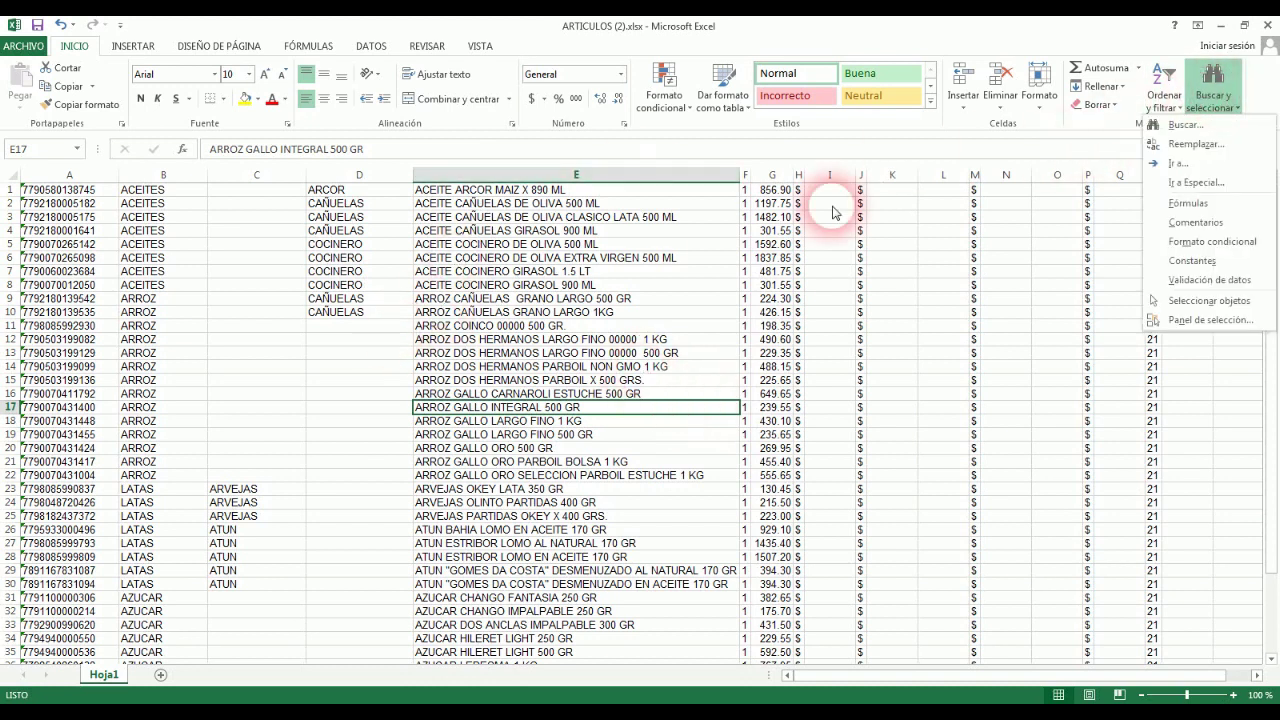
click(1165, 125)
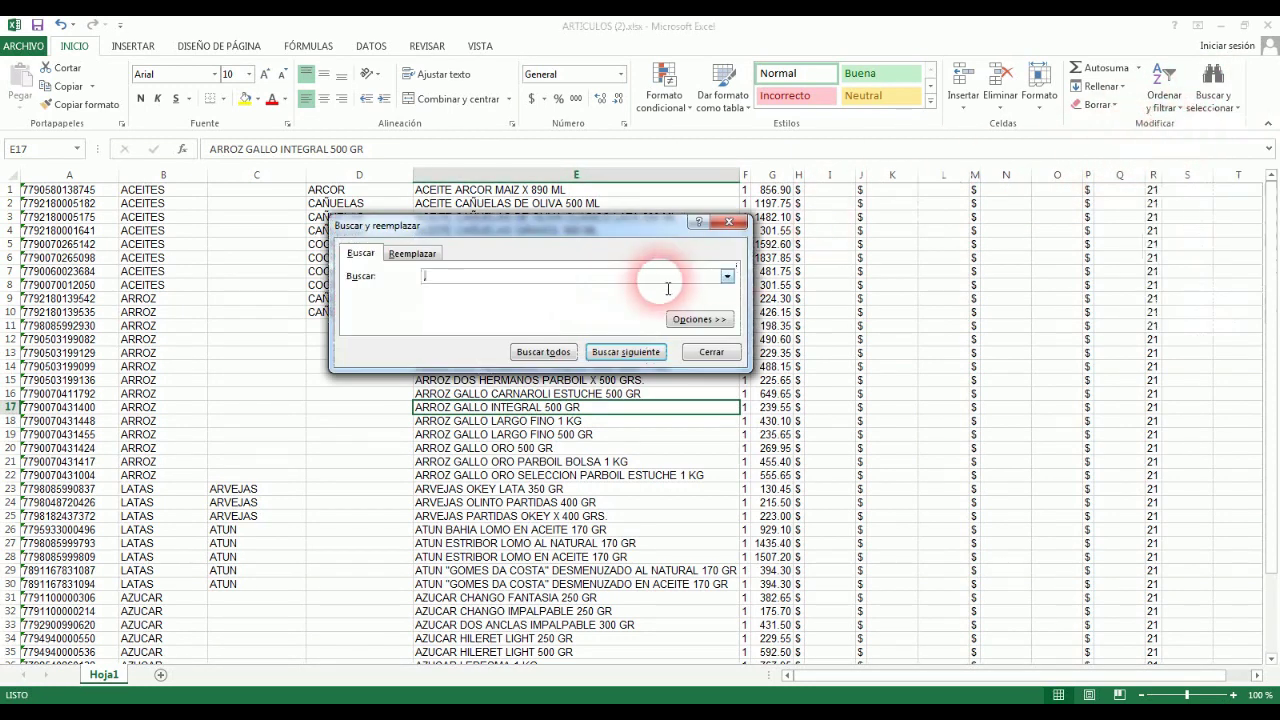
text(;)
click(626, 351)
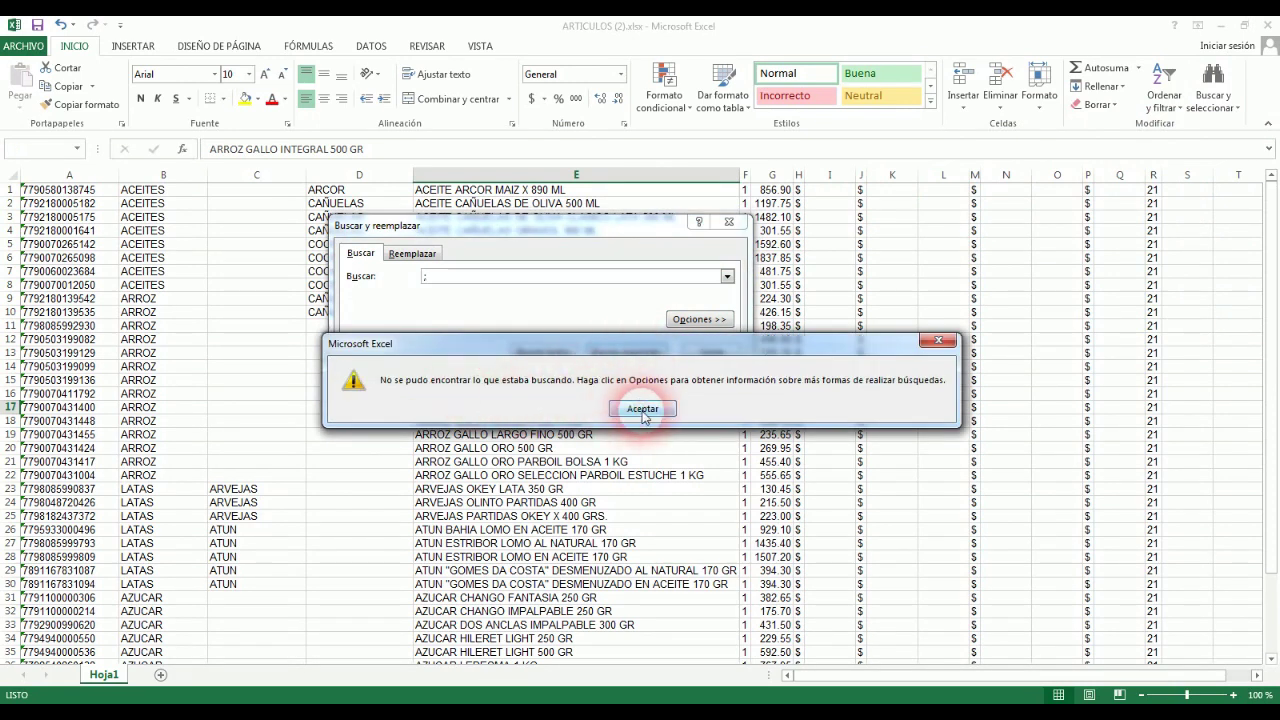
click(642, 408)
Step: Search for quote marks to locate the quoted GOMES DA COSTA description in row 30
click(423, 277)
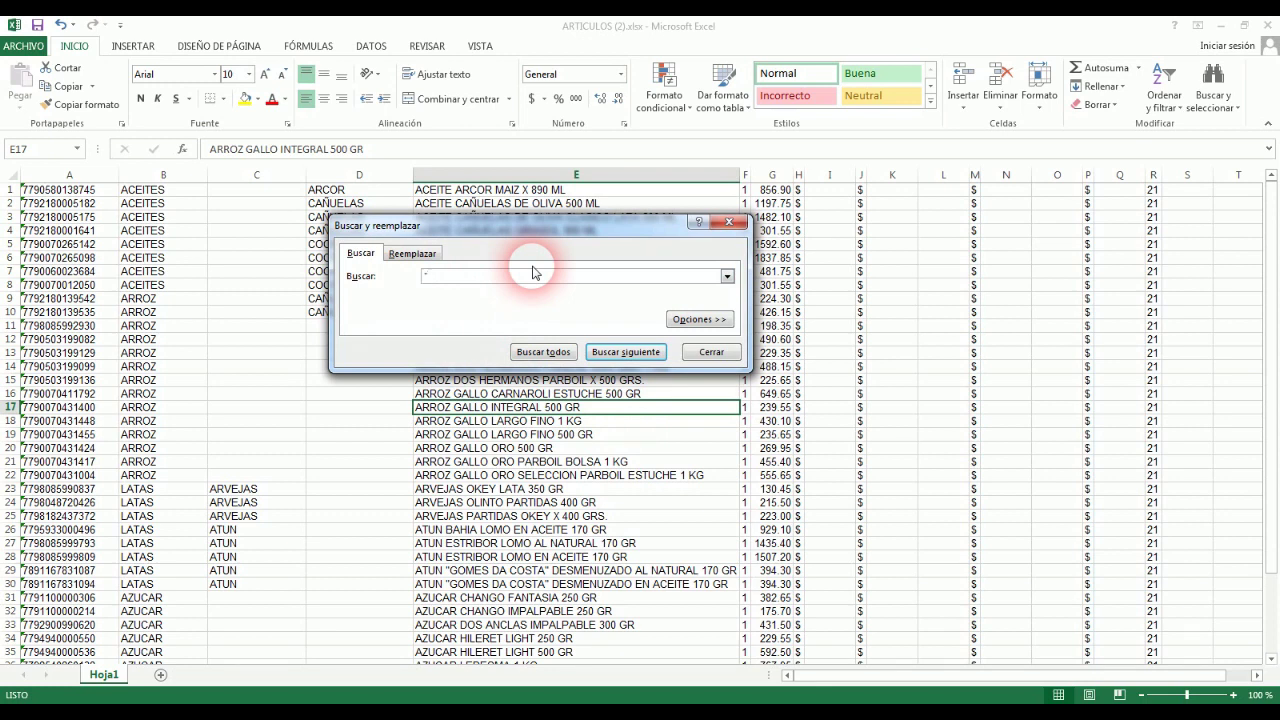
click(627, 352)
click(710, 352)
click(563, 585)
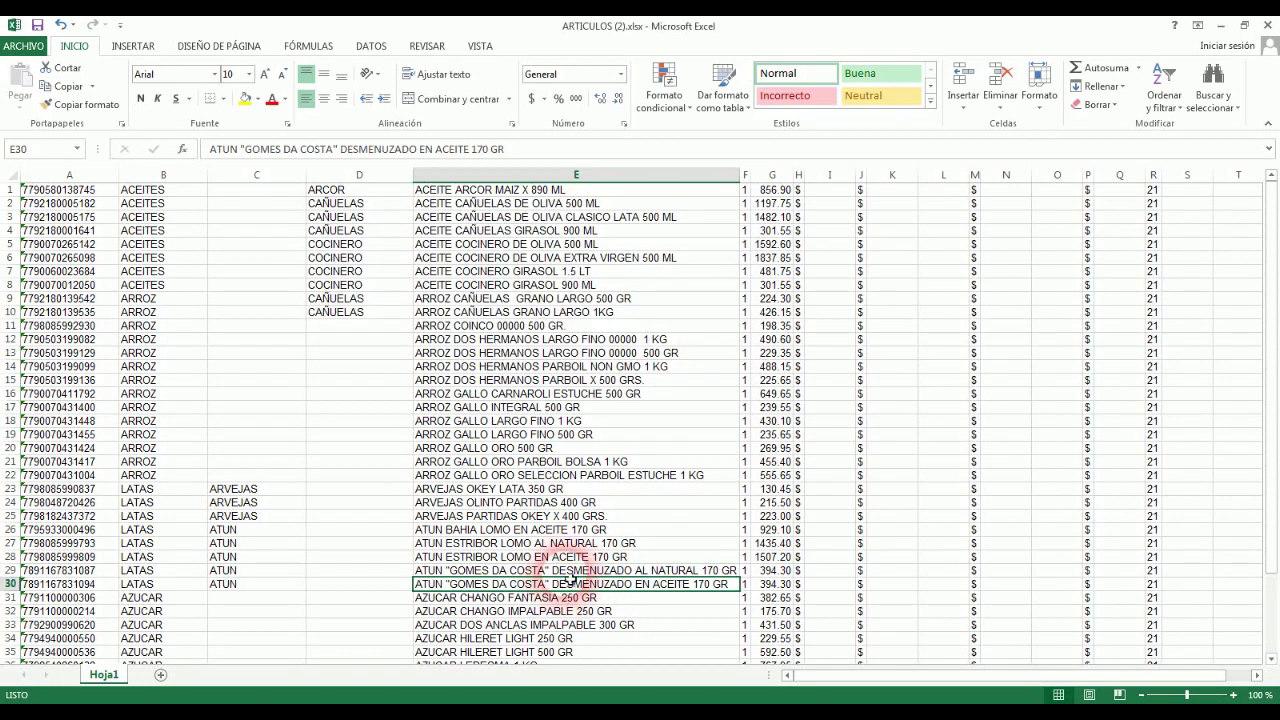
click(540, 572)
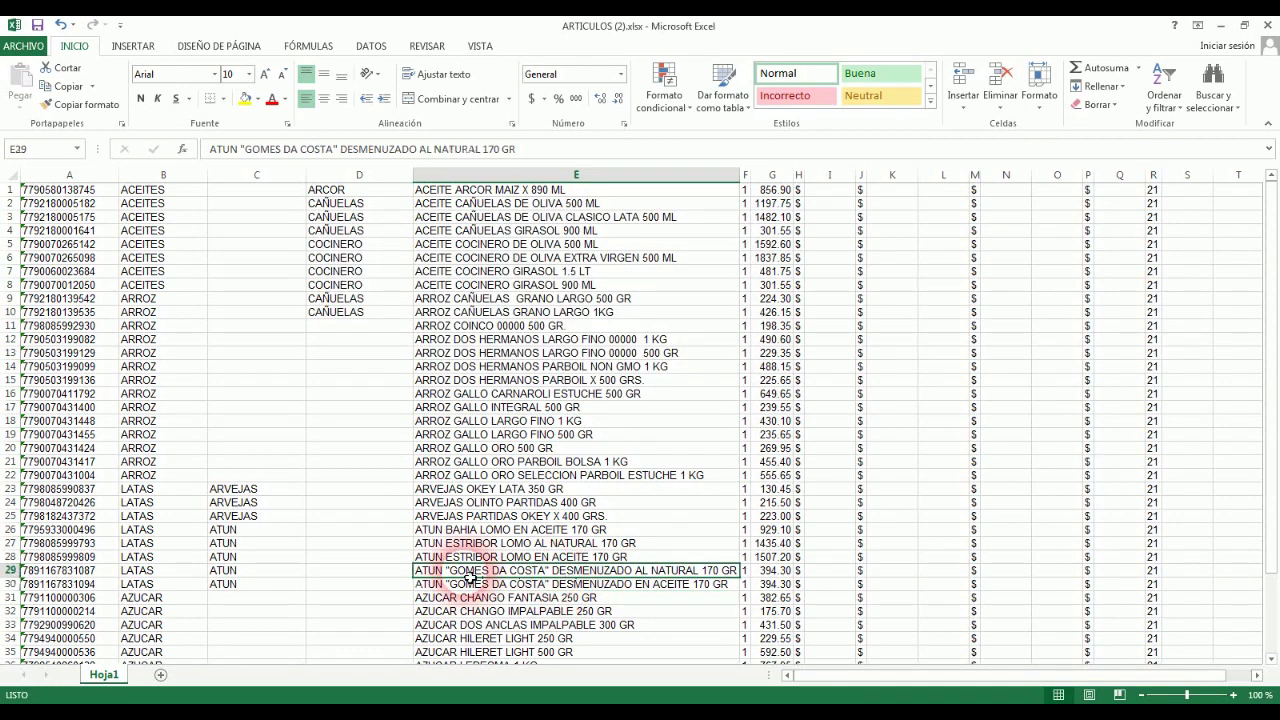
click(550, 584)
click(562, 571)
click(566, 584)
click(578, 572)
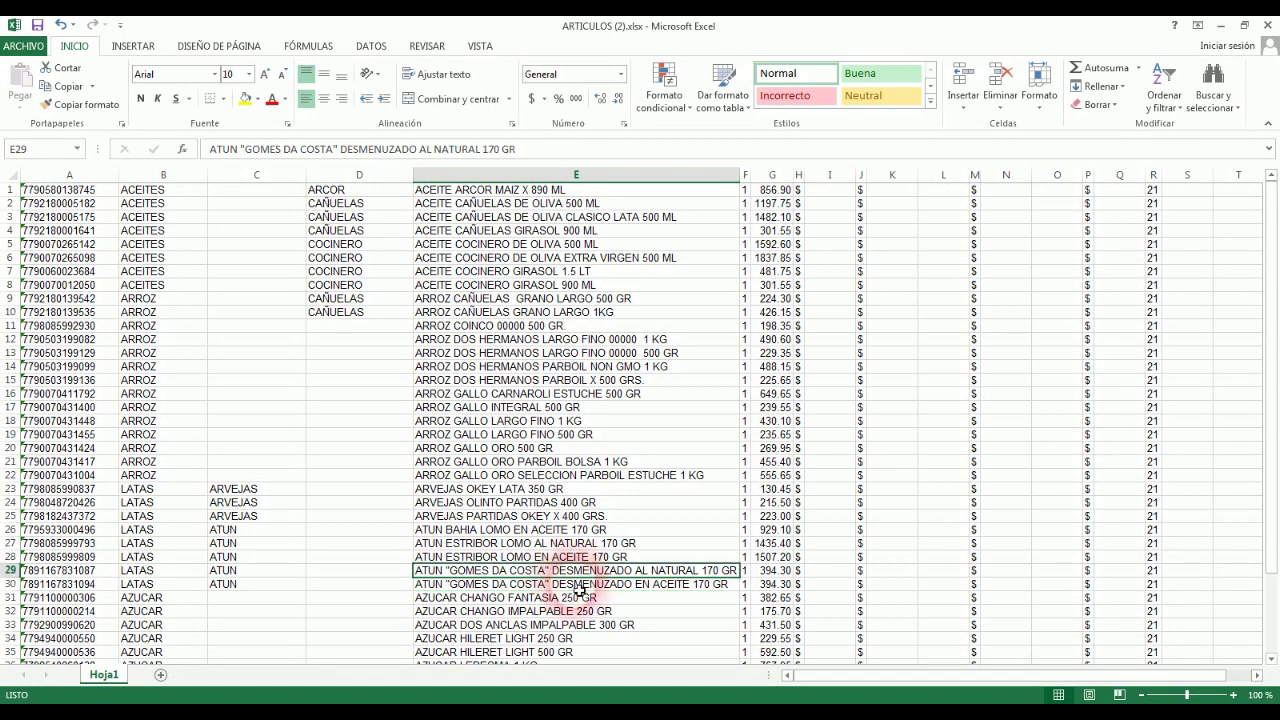
click(580, 586)
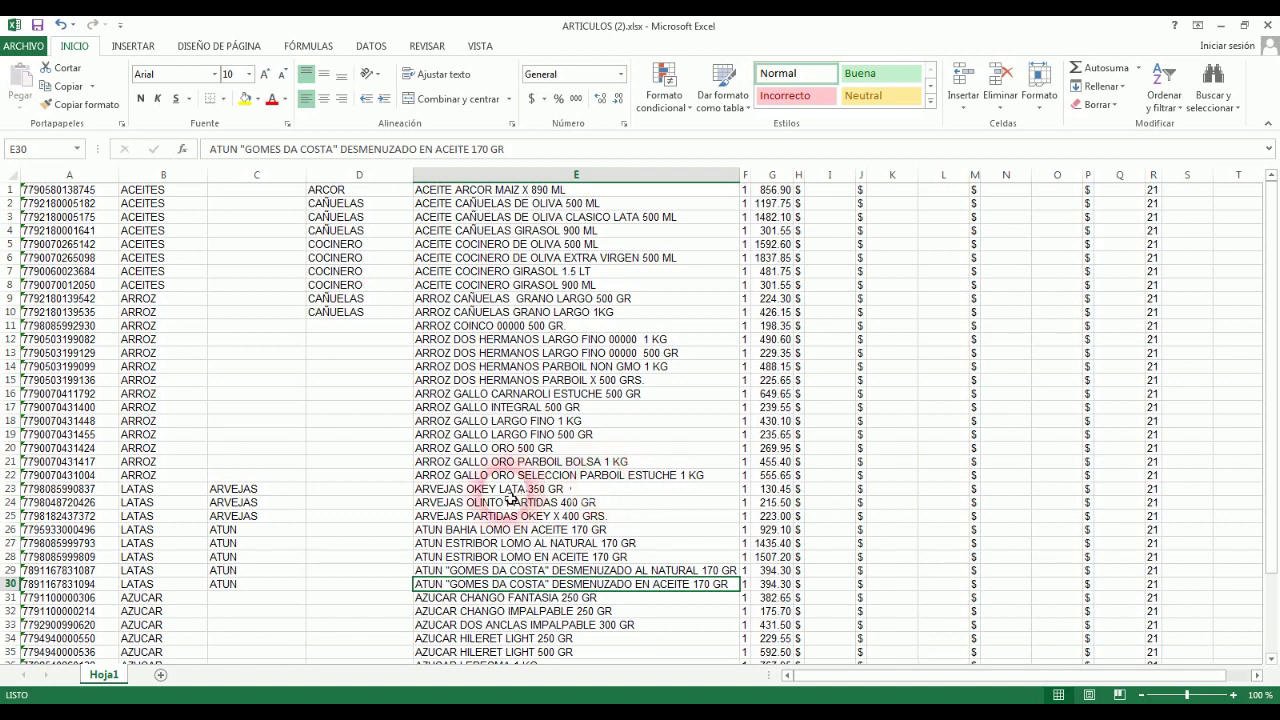
click(455, 572)
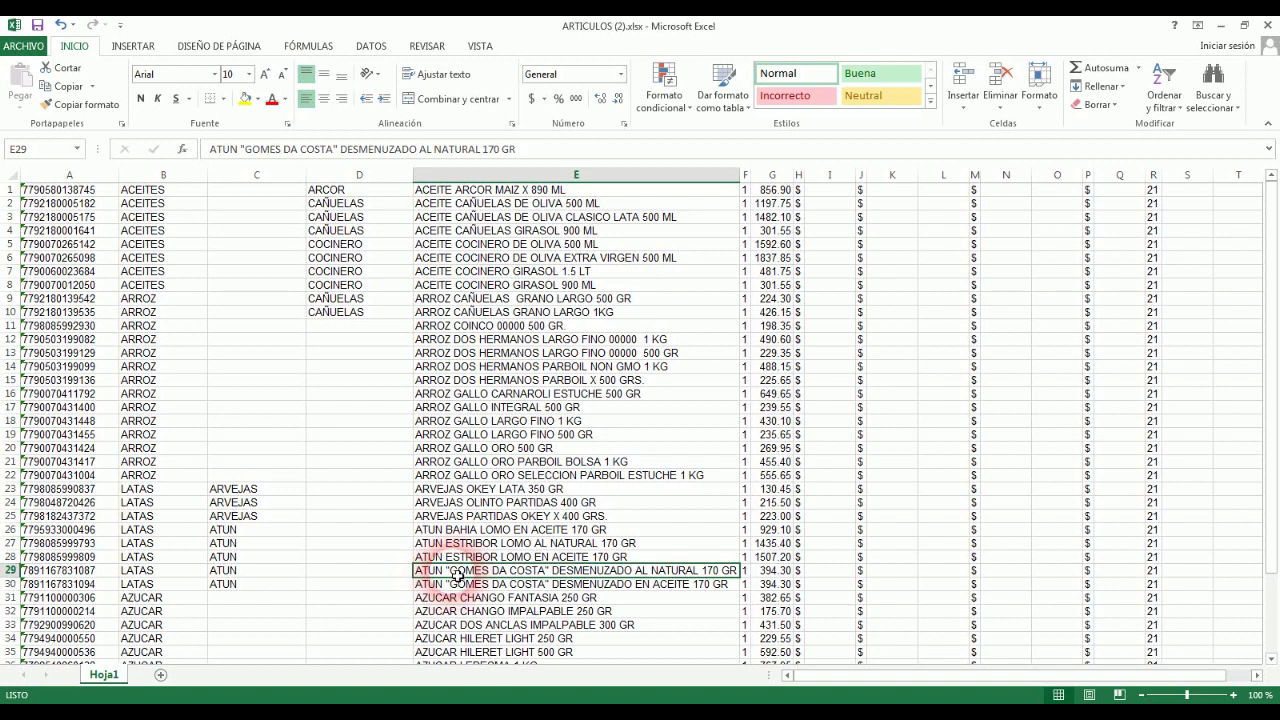
click(546, 586)
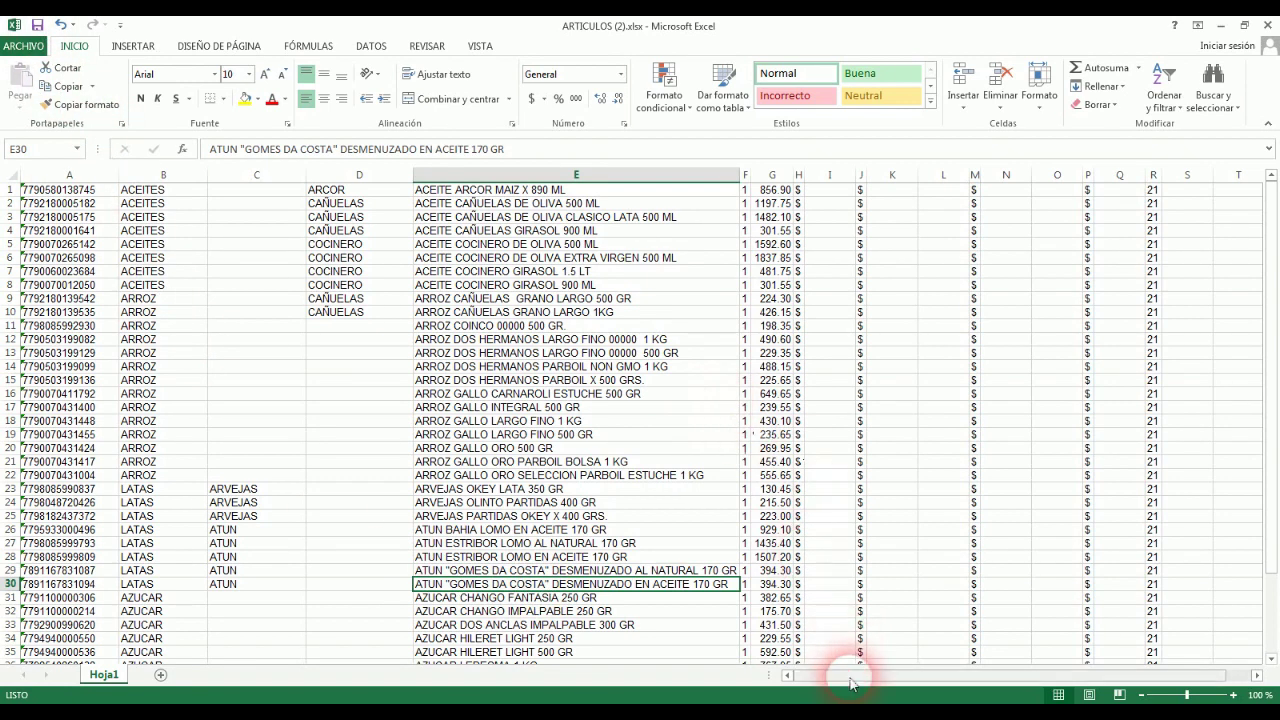
drag(849, 675, 986, 677)
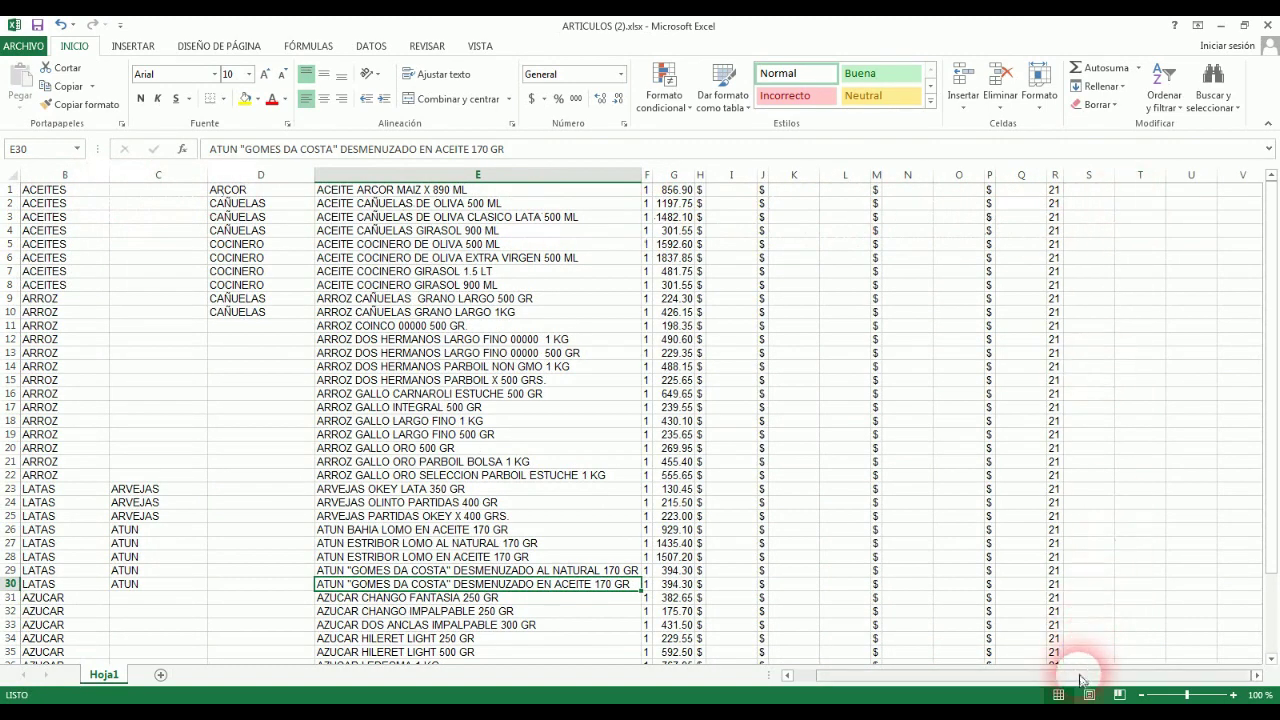
drag(1084, 677, 988, 681)
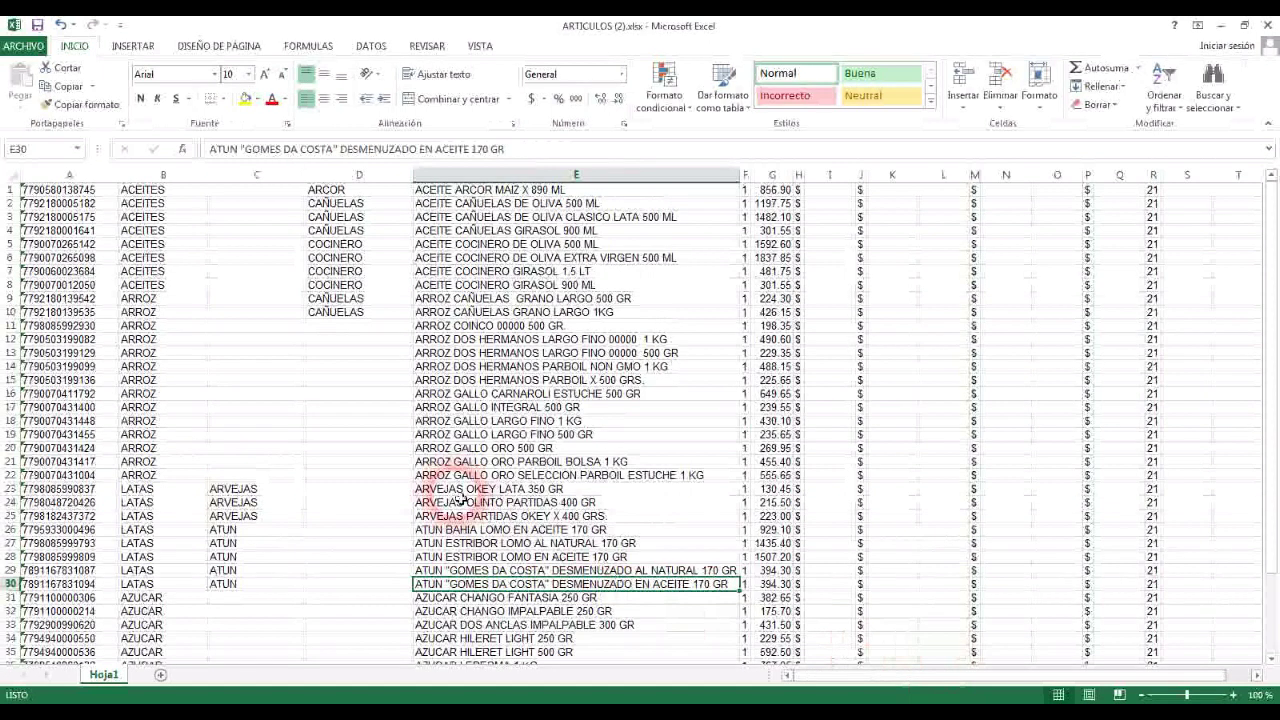
Step: Save the sheet as ARTICULOS (2).csv in CSV (delimitado por comas) format, keeping CSV
click(30, 47)
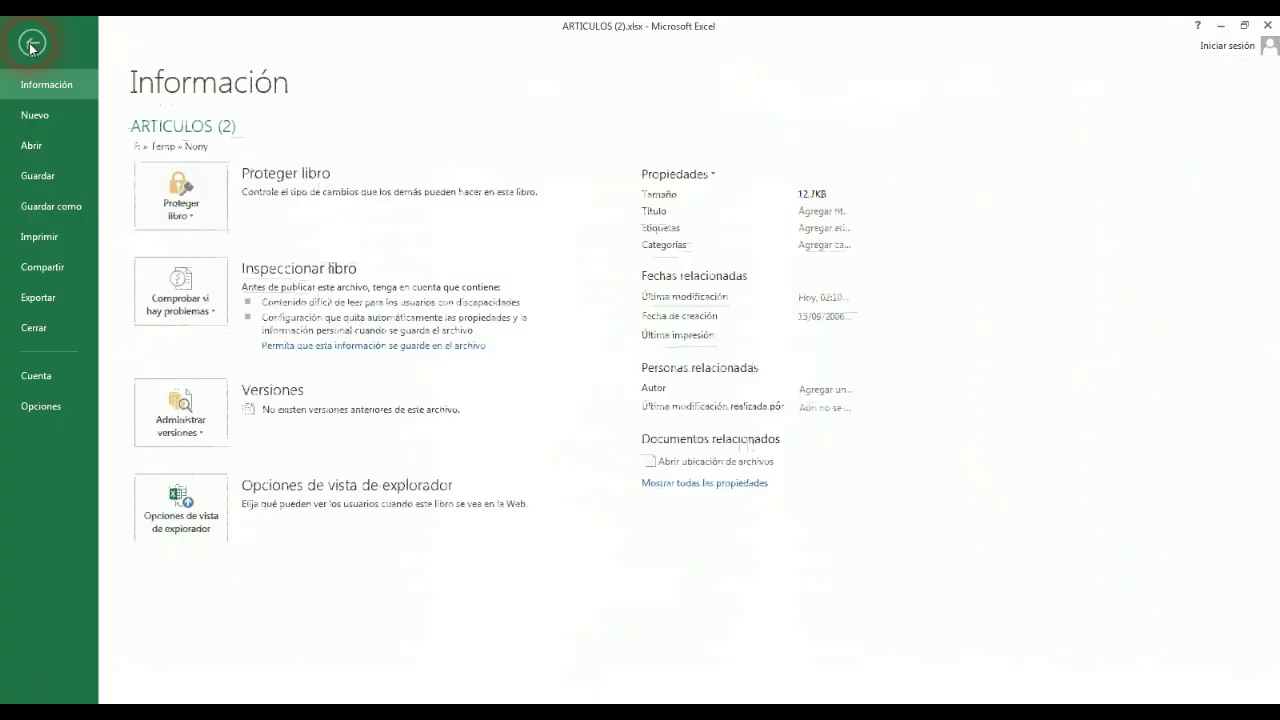
click(66, 210)
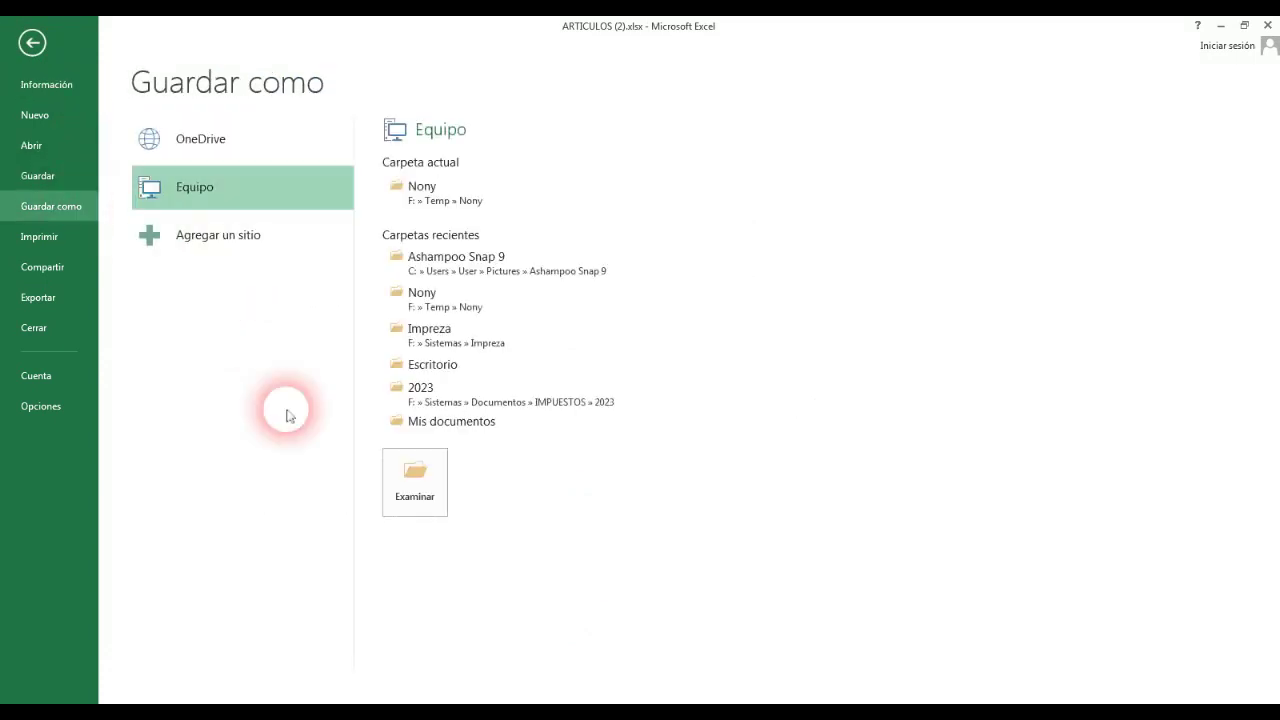
click(427, 482)
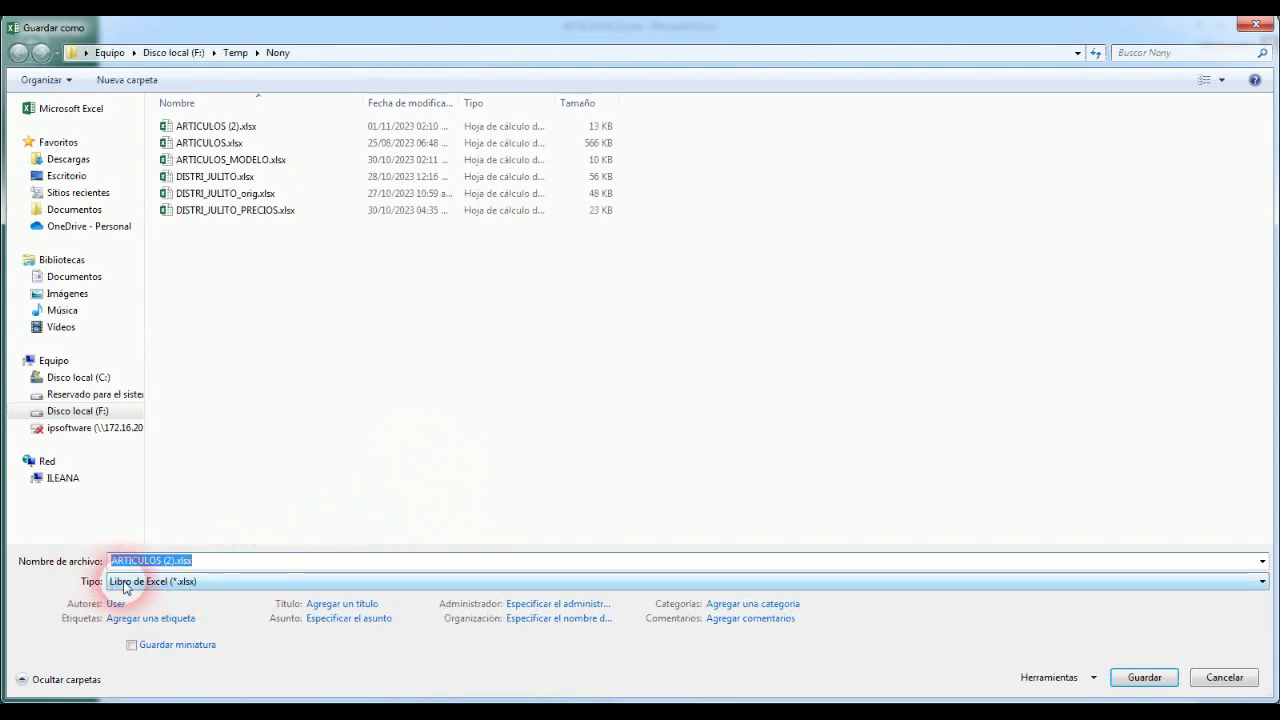
click(213, 586)
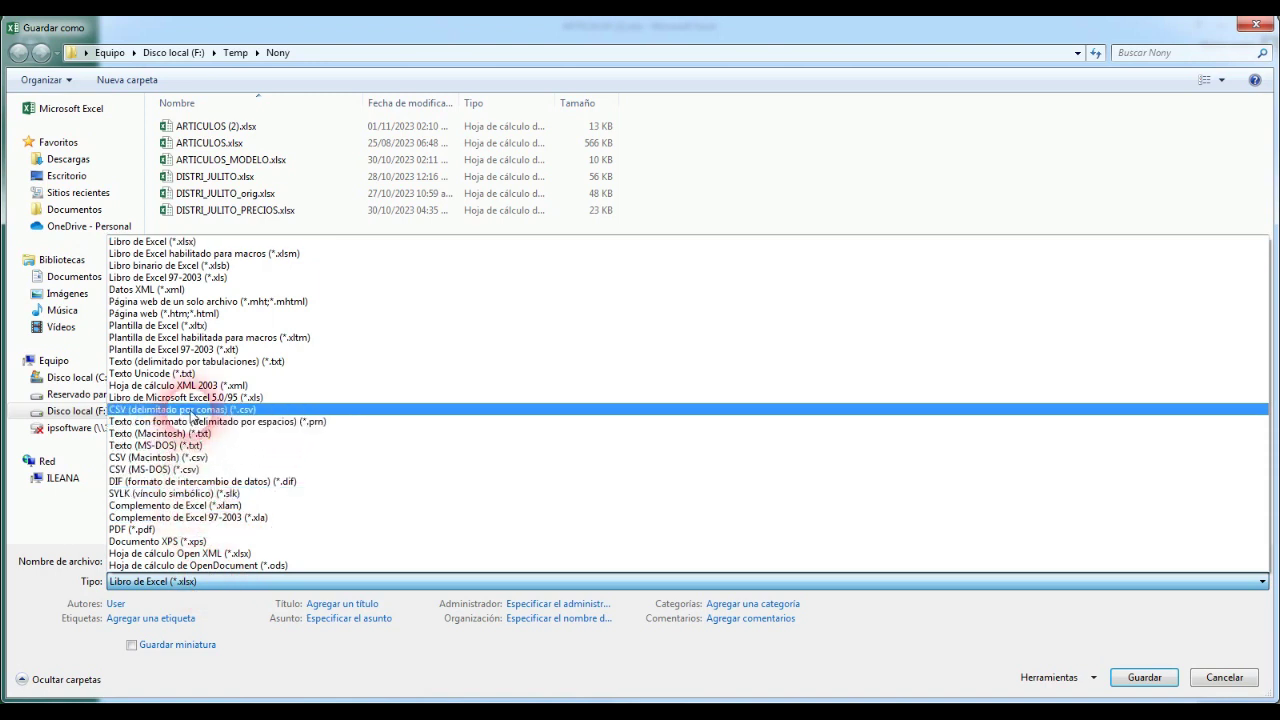
click(267, 410)
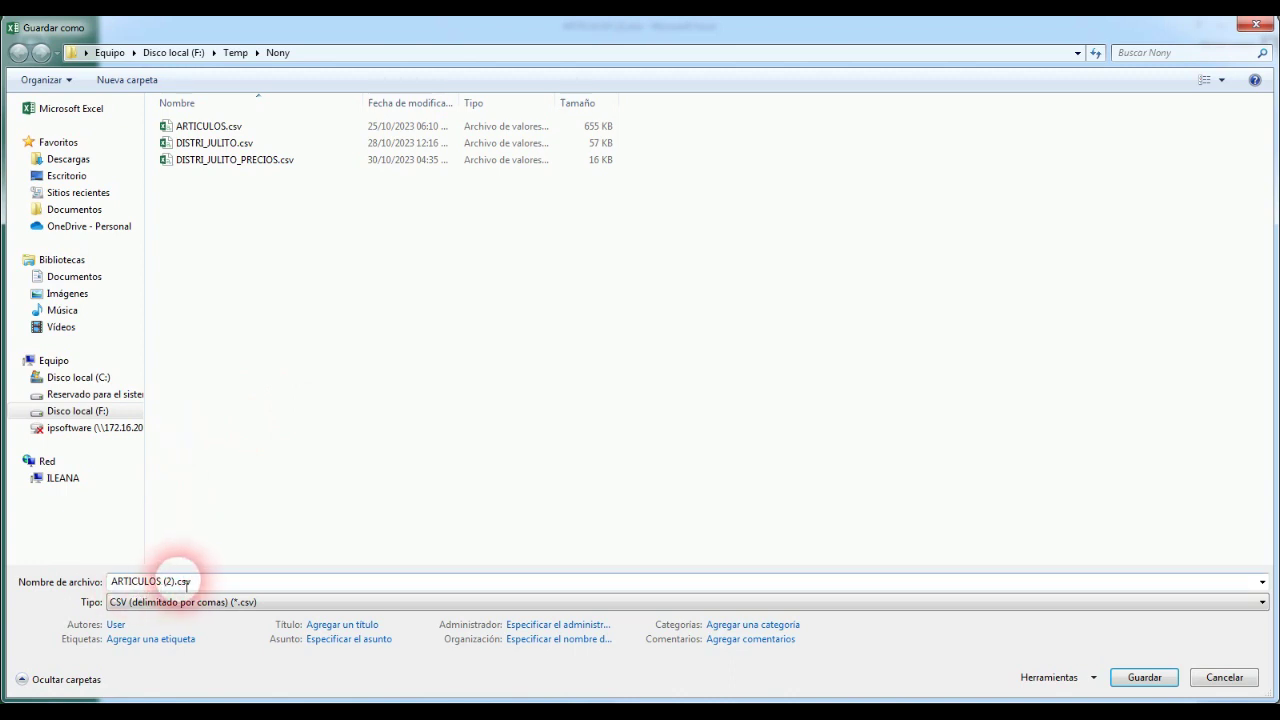
click(1145, 678)
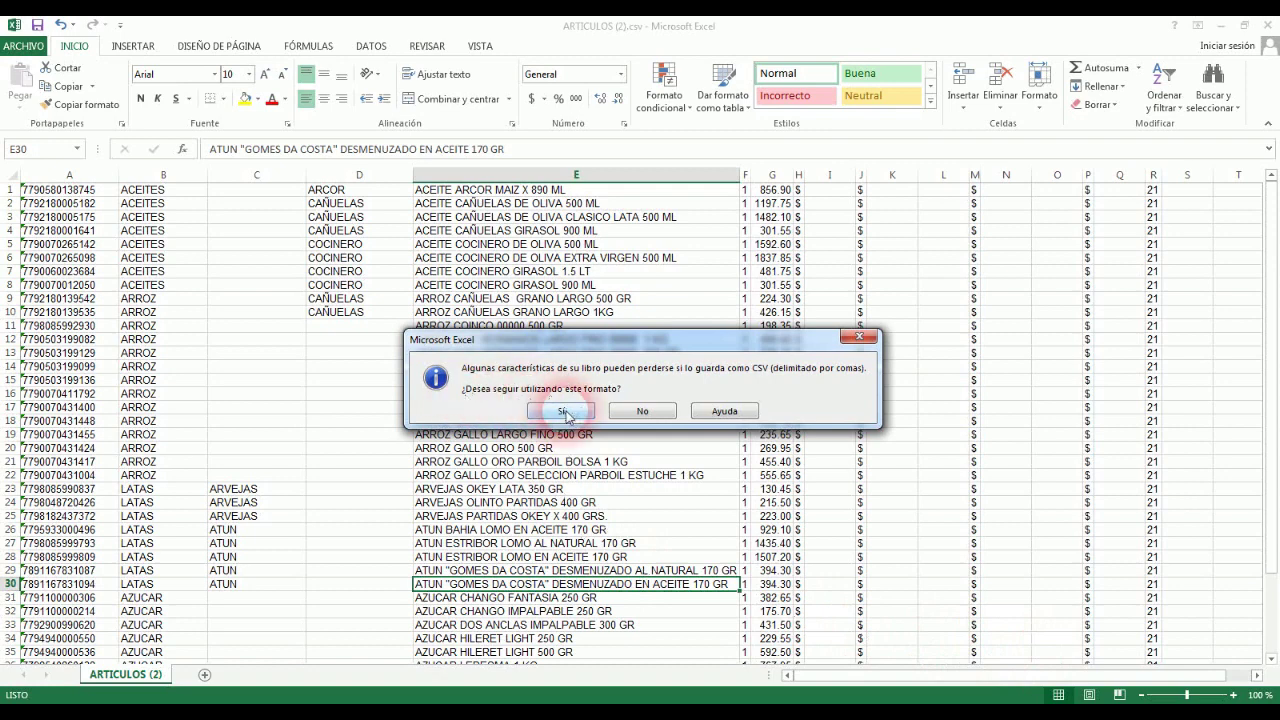
click(561, 410)
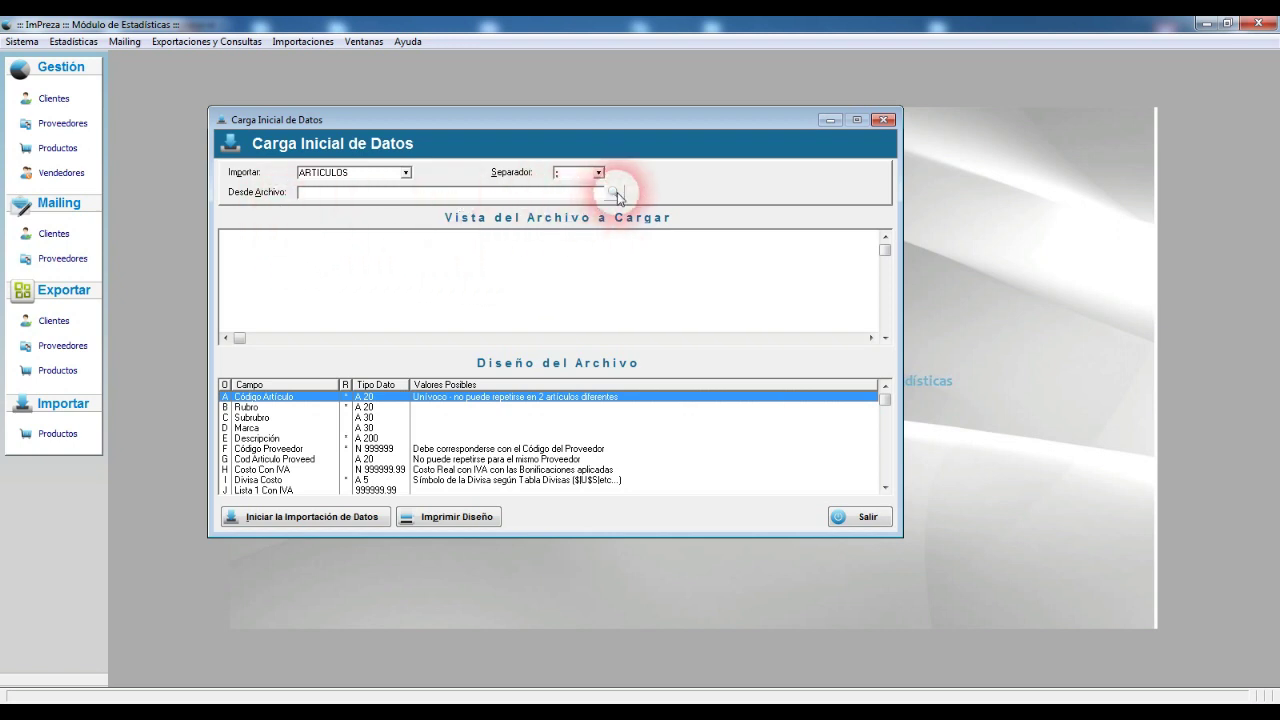
Step: Load ARTICULOS (2).csv from F:\Temp\Nony into the import preview
click(617, 192)
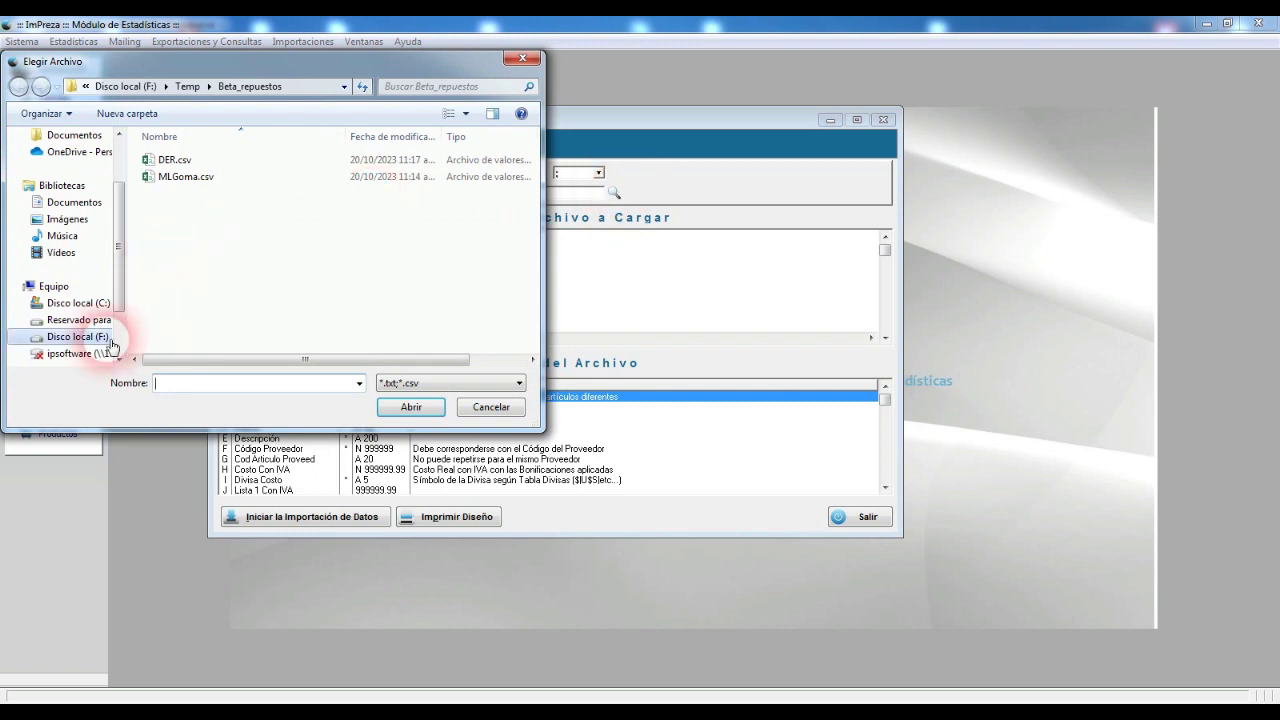
click(111, 346)
double_click(174, 345)
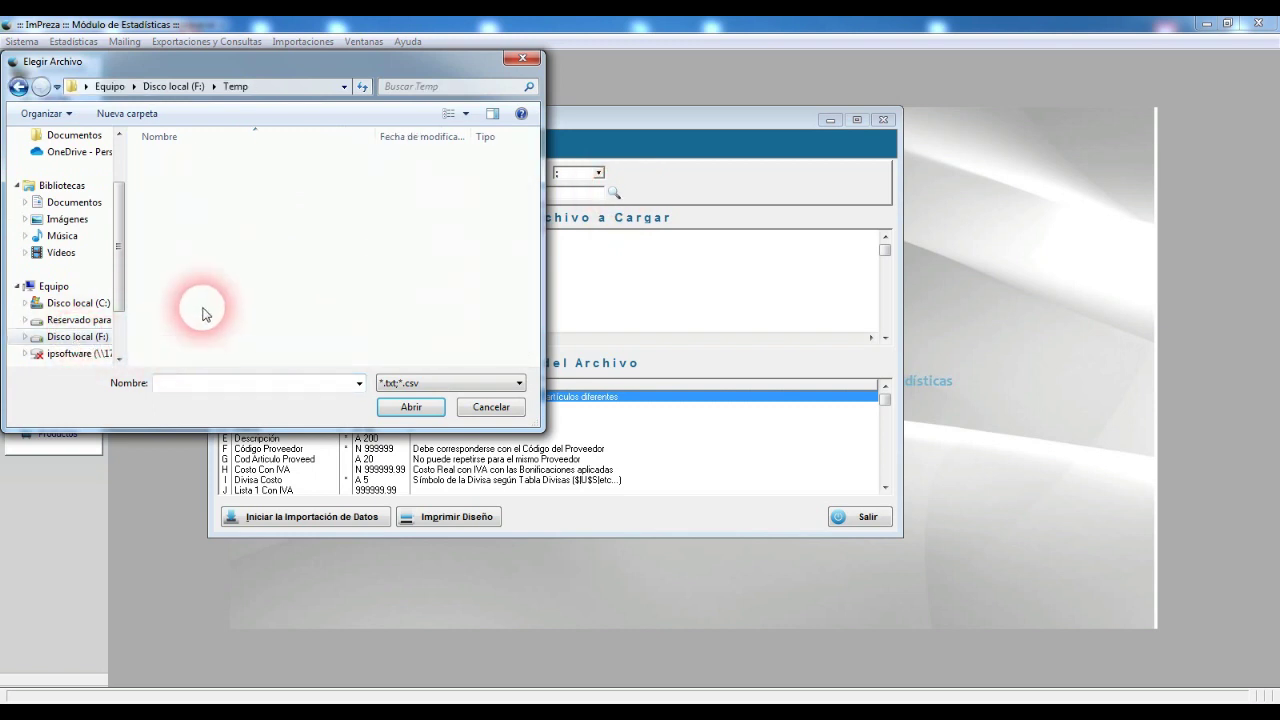
scroll(212, 257, down, 10)
double_click(178, 196)
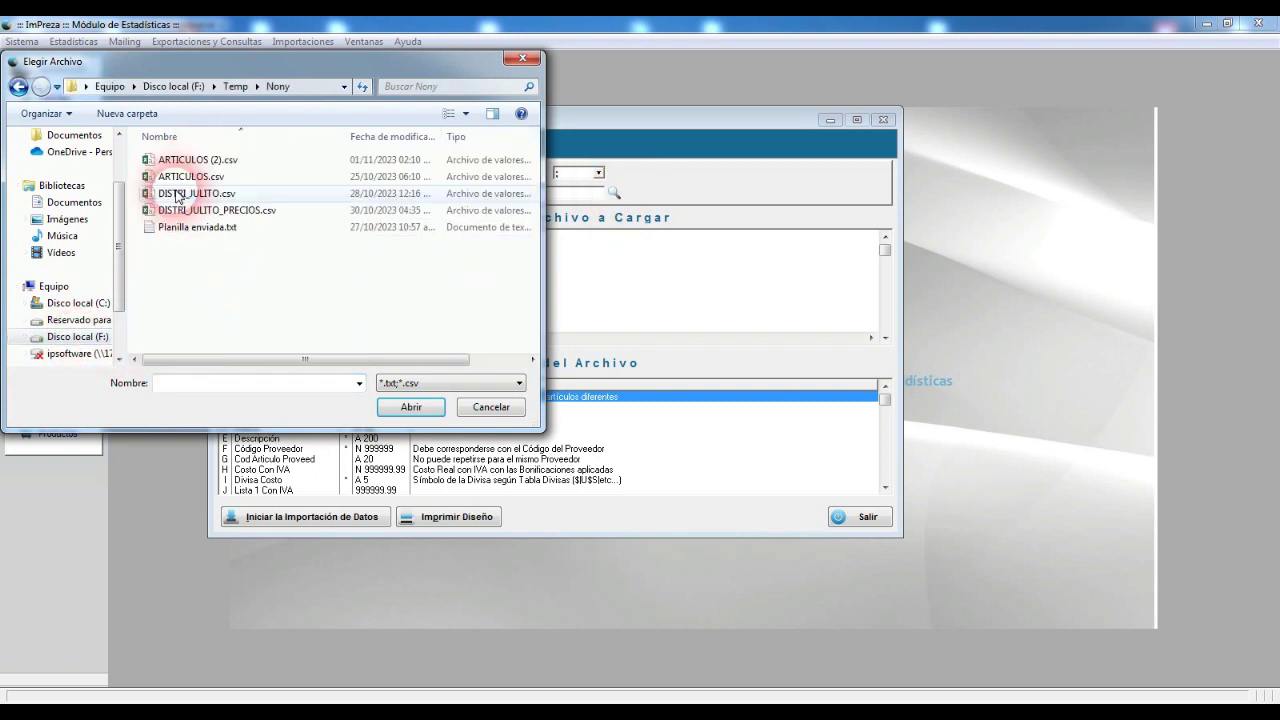
double_click(210, 160)
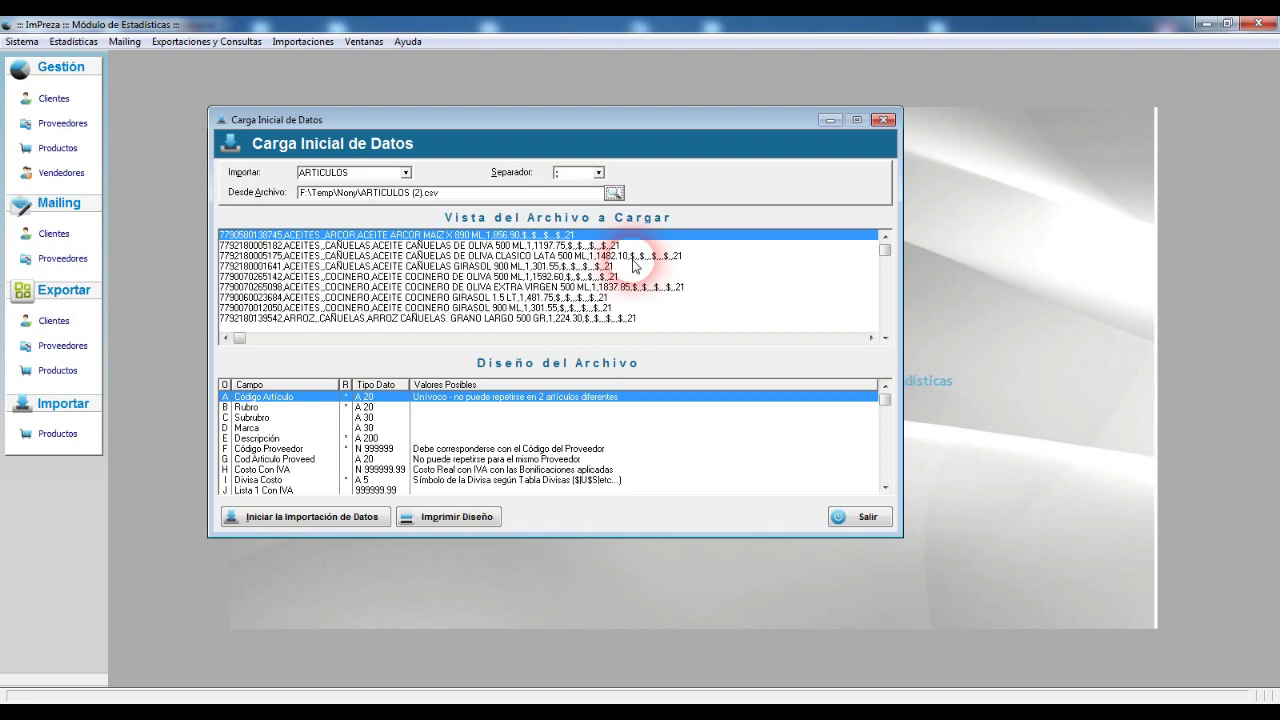
click(663, 257)
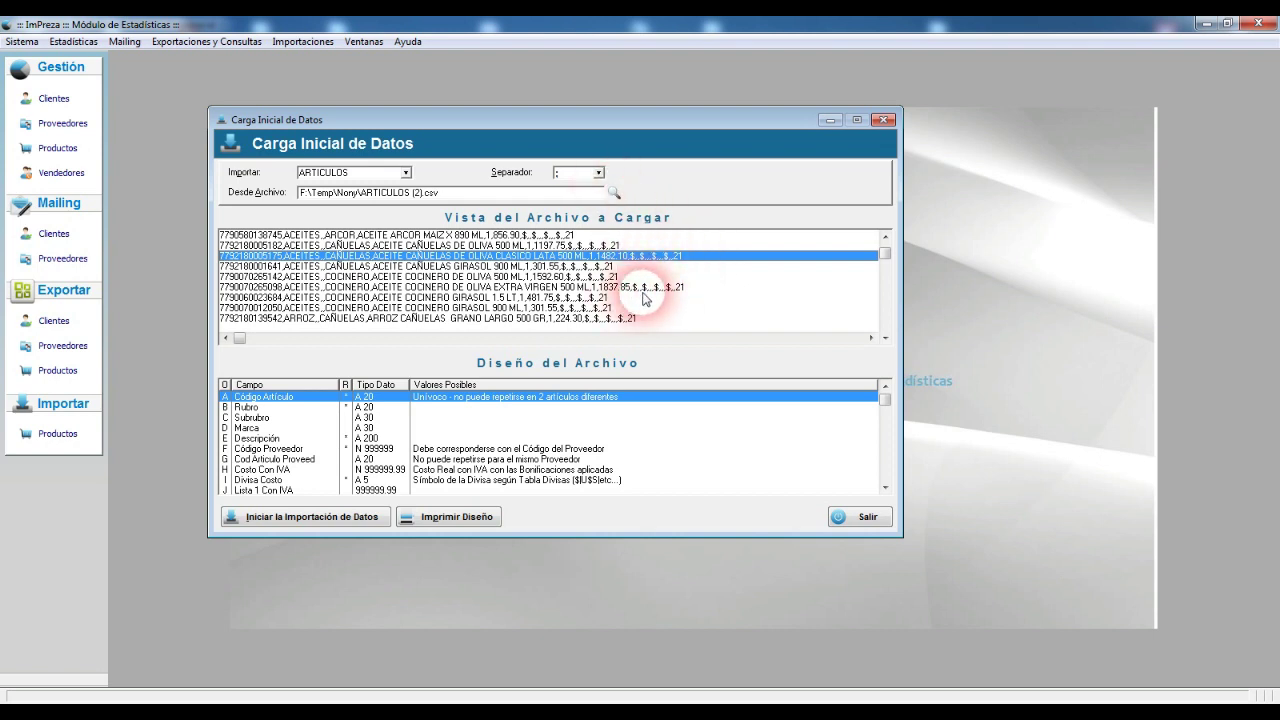
Step: Confirm the field separator and inspect the product rows in the preview
click(573, 177)
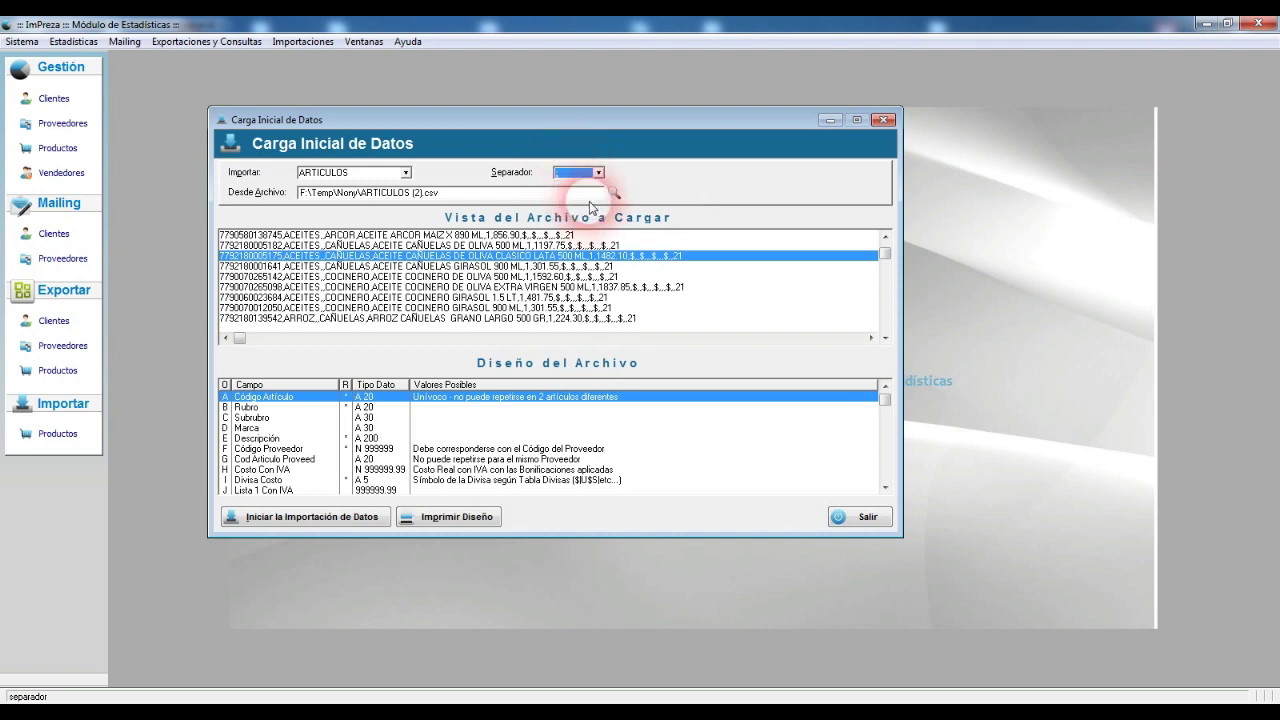
click(581, 193)
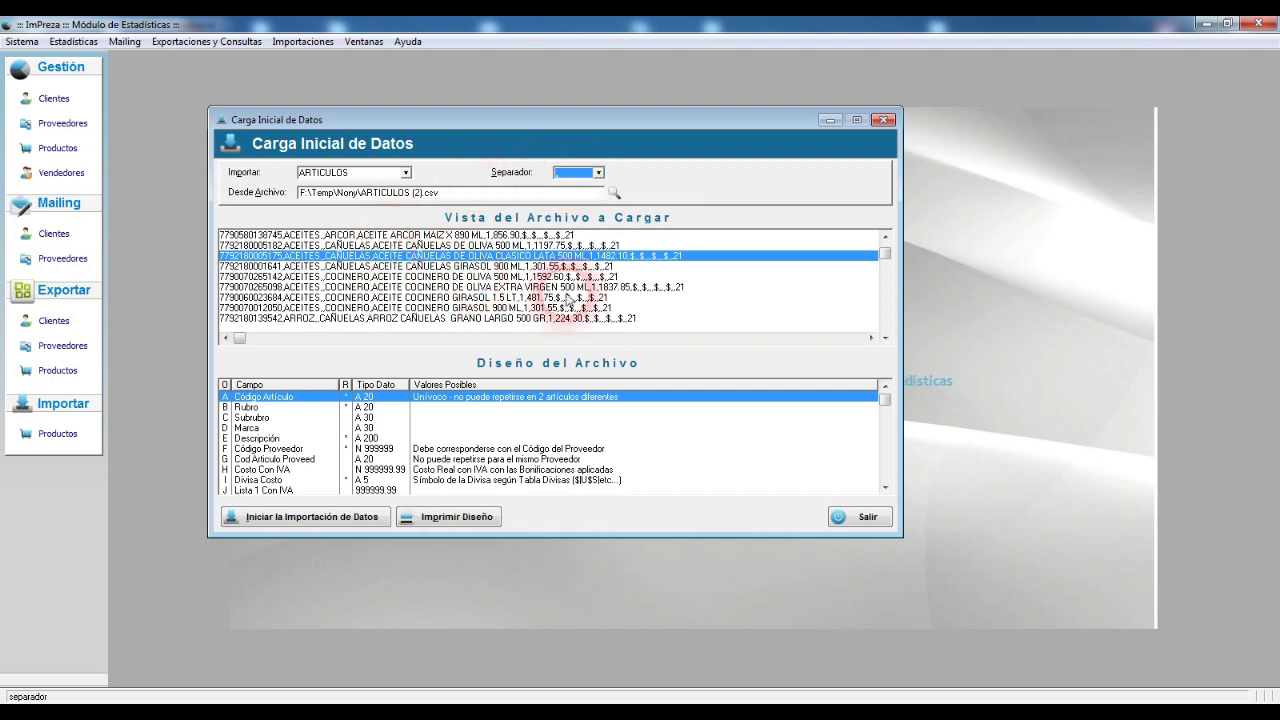
click(430, 277)
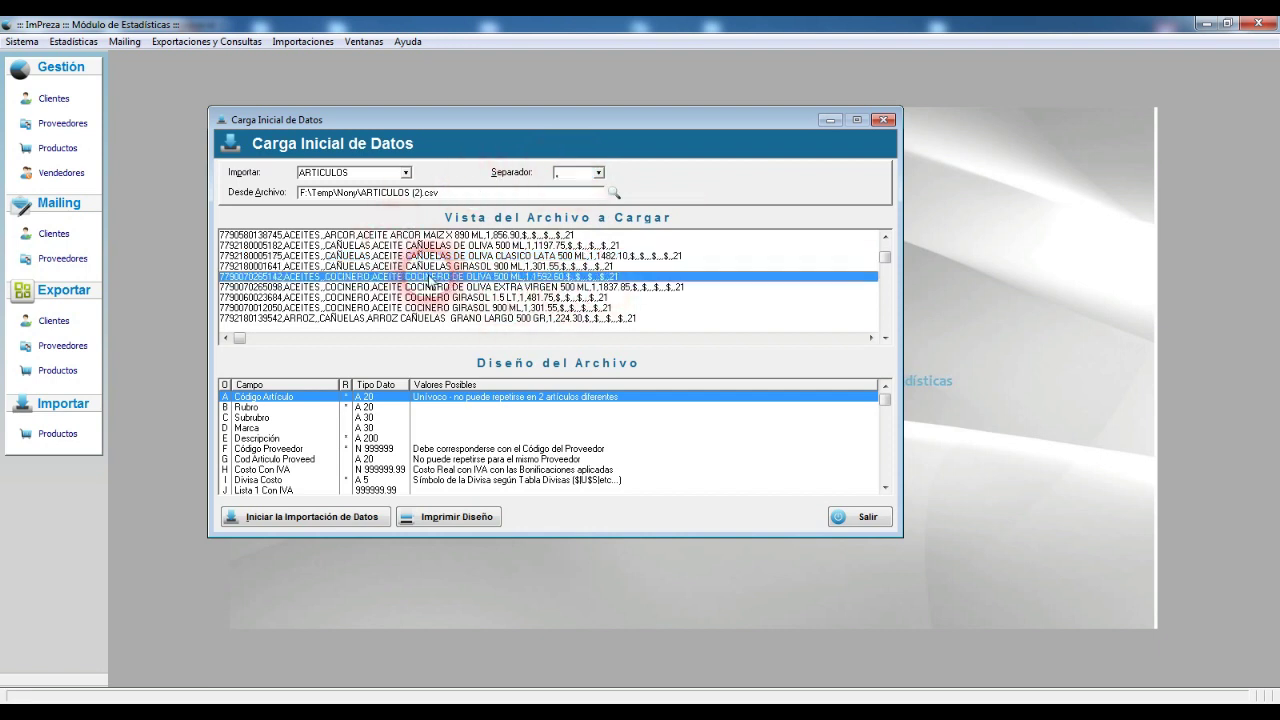
scroll(430, 282, up, 4)
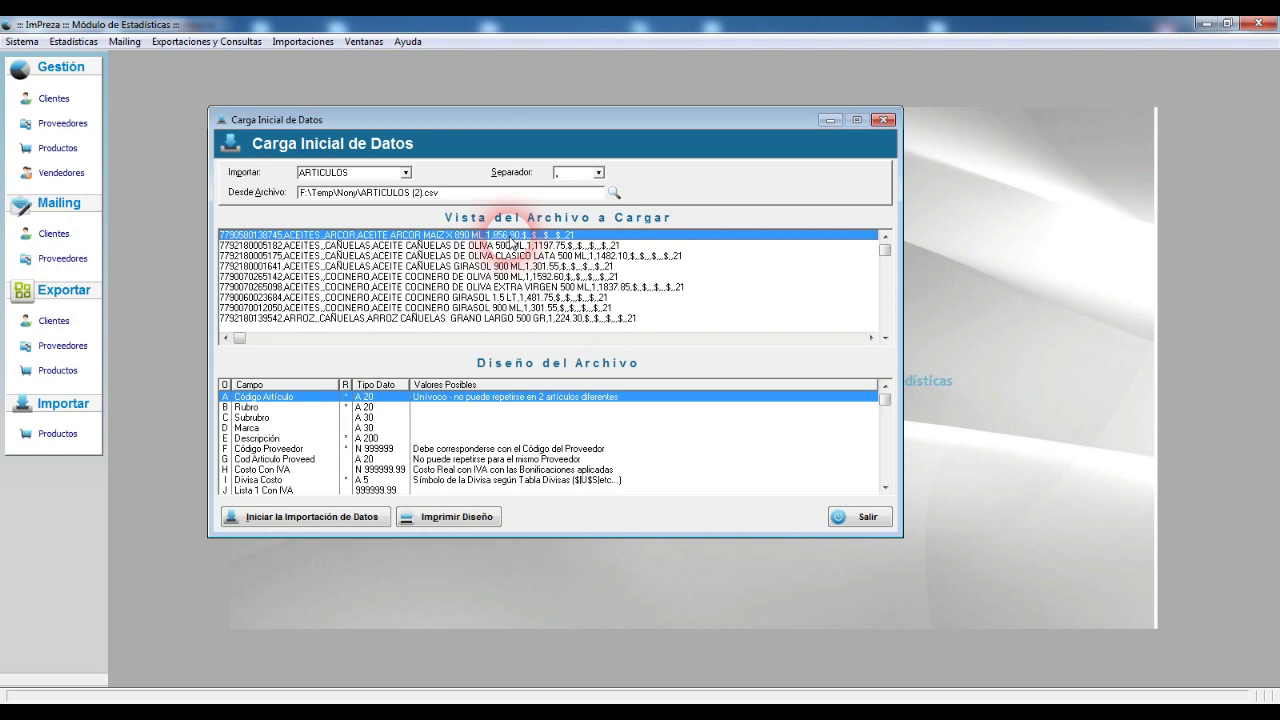
Step: Jump to the end of the preview and inspect the dotted rows after the last product
key(ctrl+End)
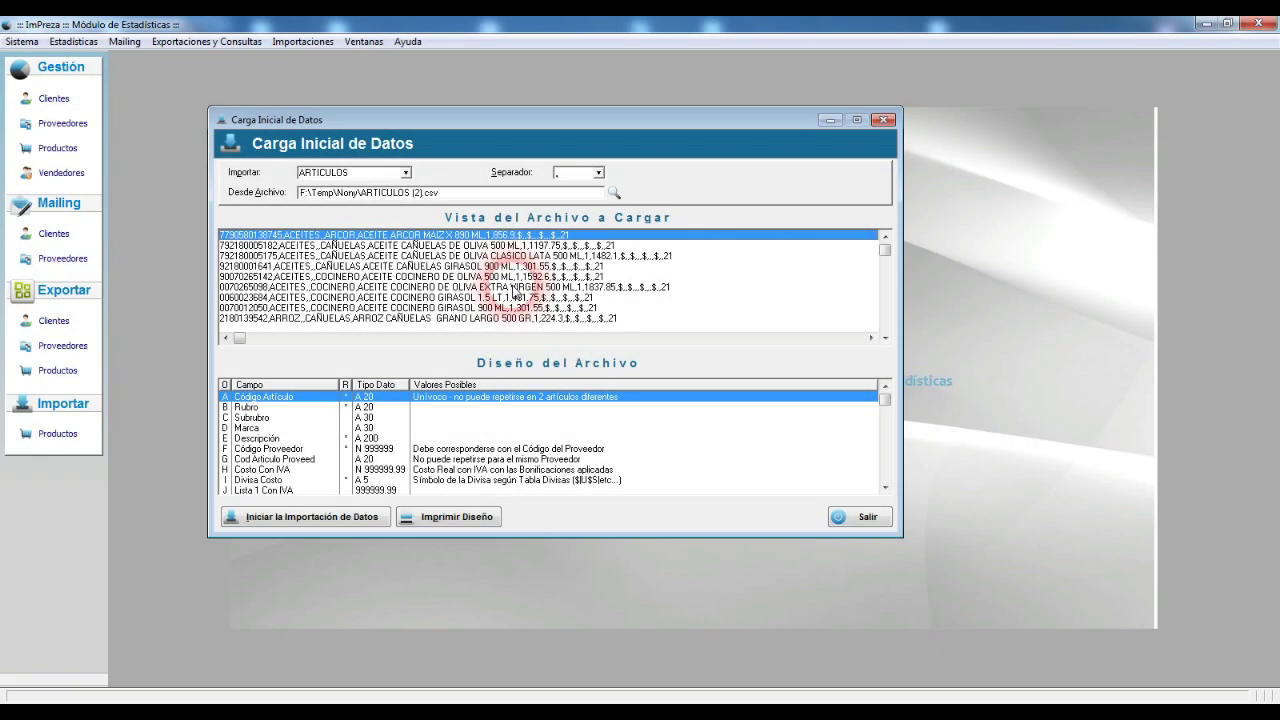
key(End)
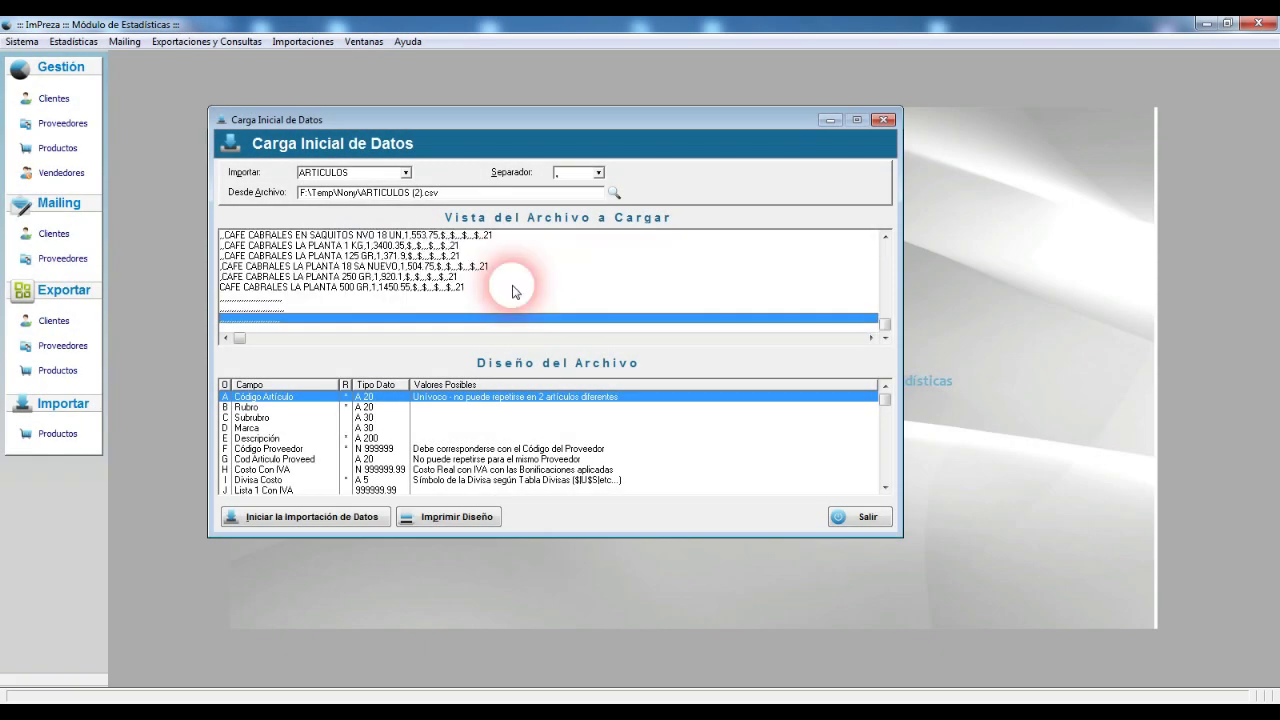
click(284, 297)
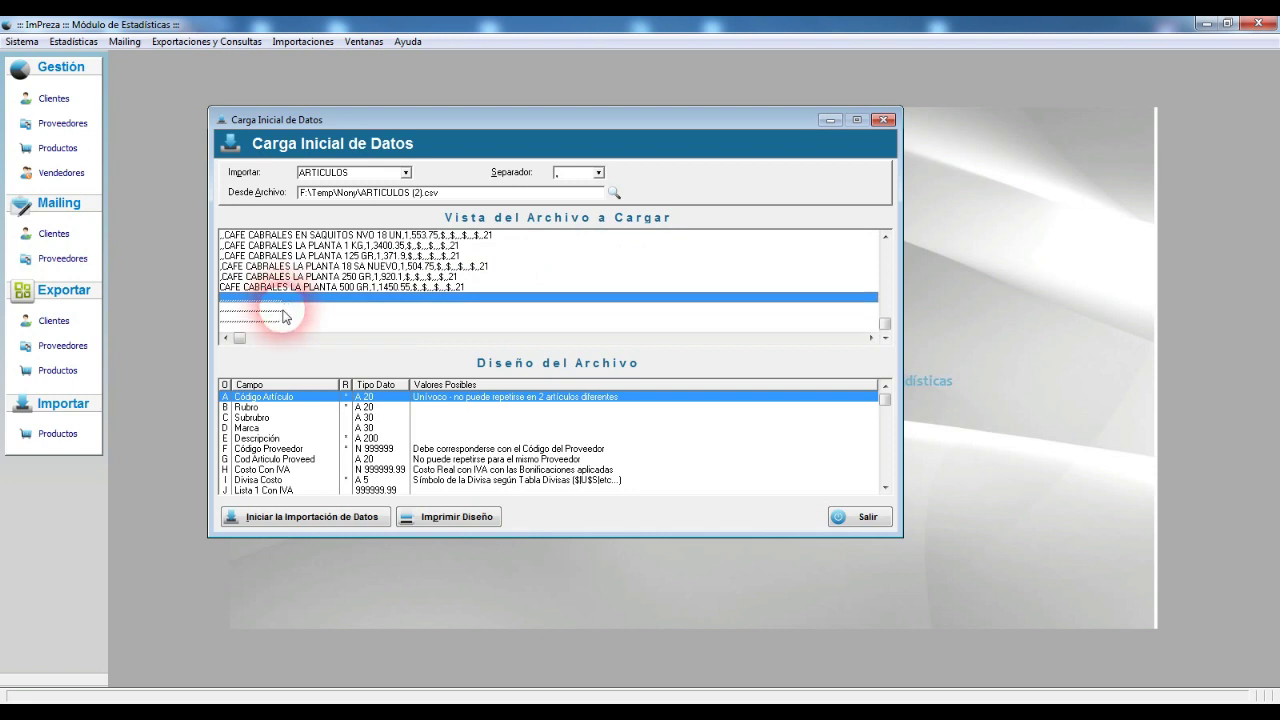
click(284, 317)
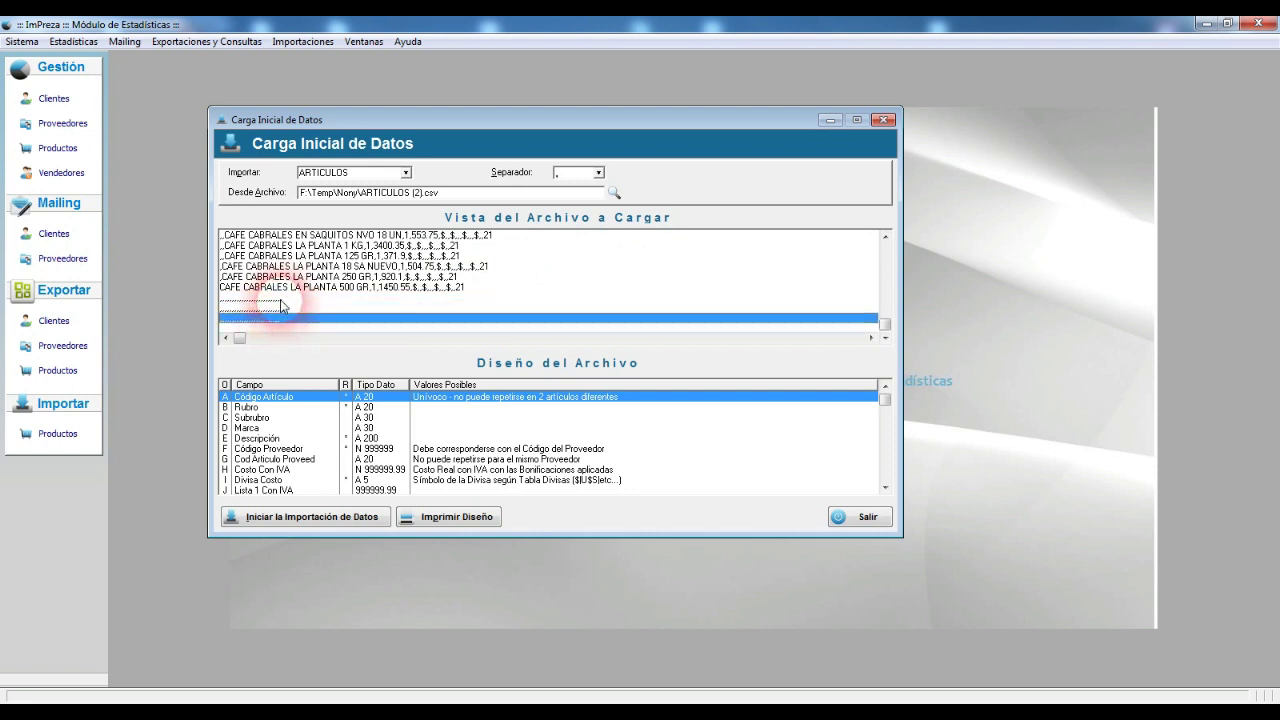
click(281, 298)
click(275, 308)
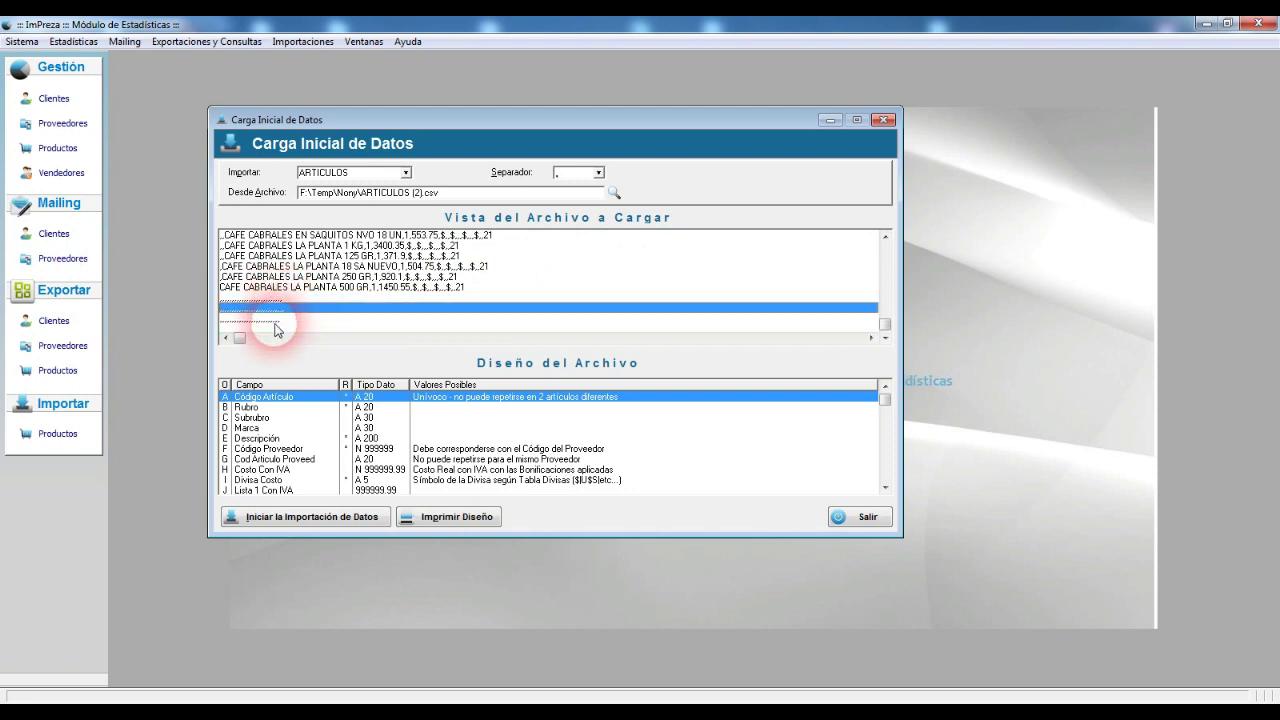
click(276, 320)
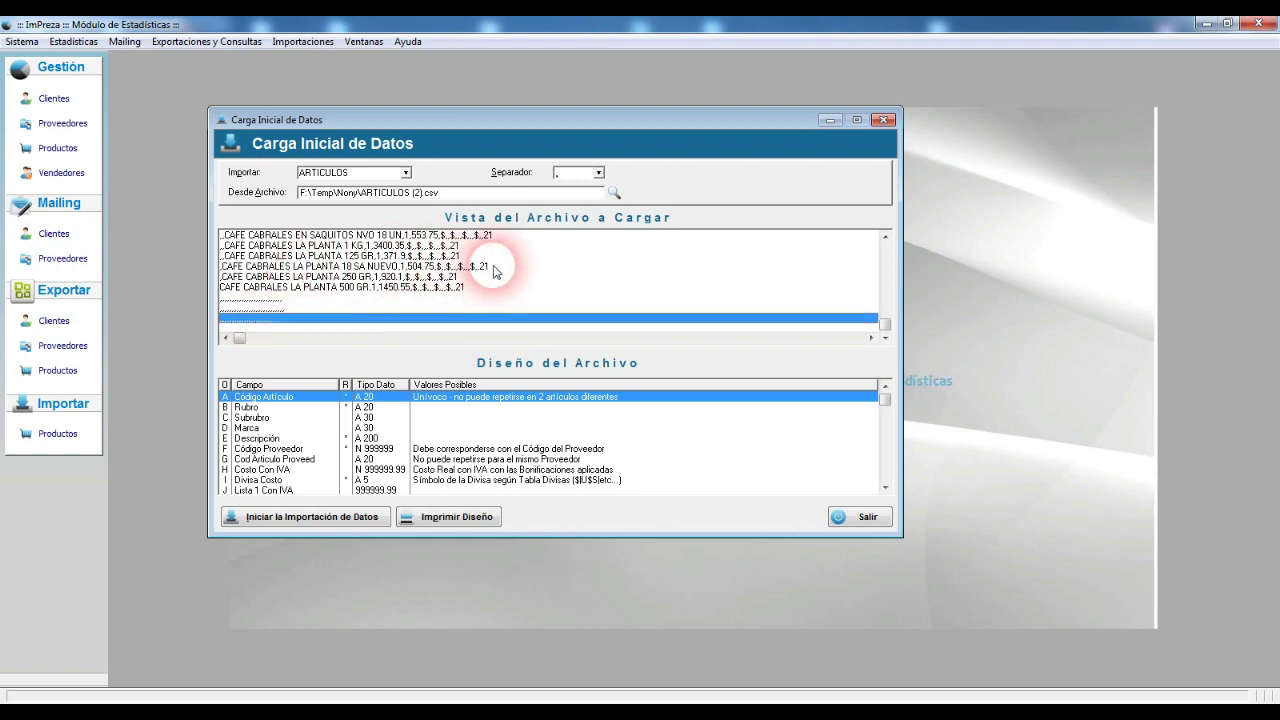
click(272, 298)
click(271, 309)
click(271, 319)
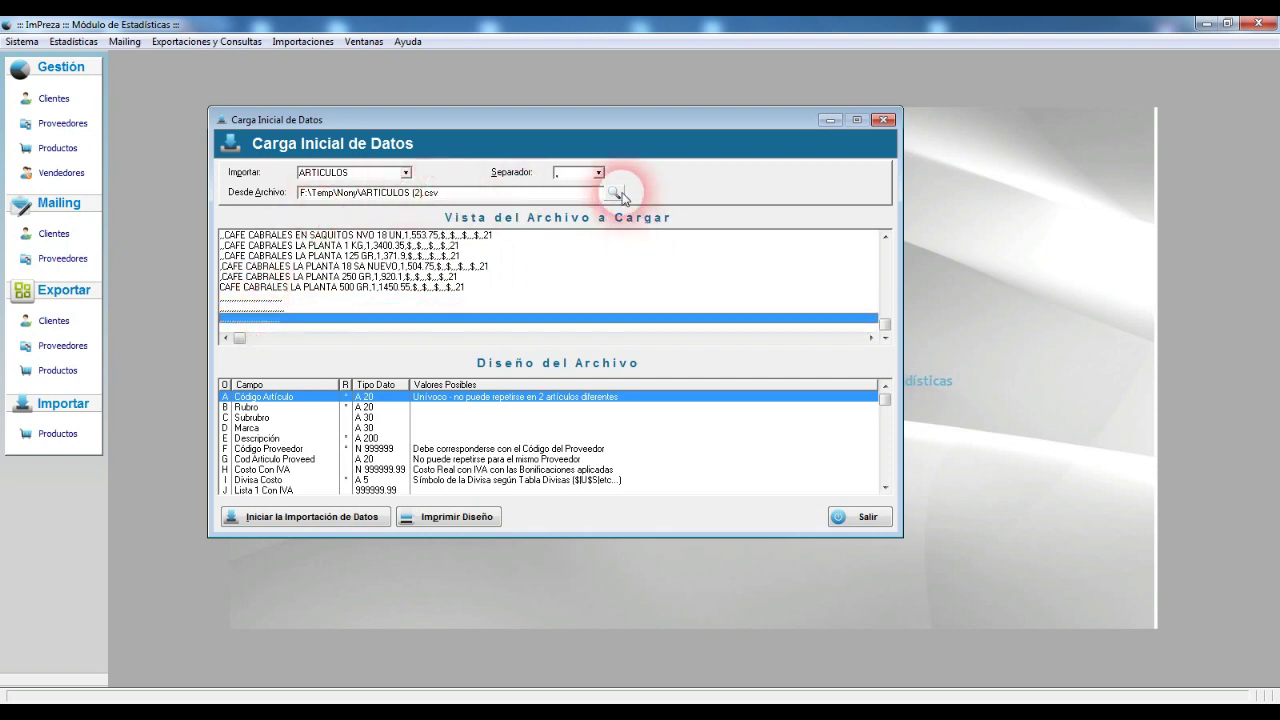
click(613, 192)
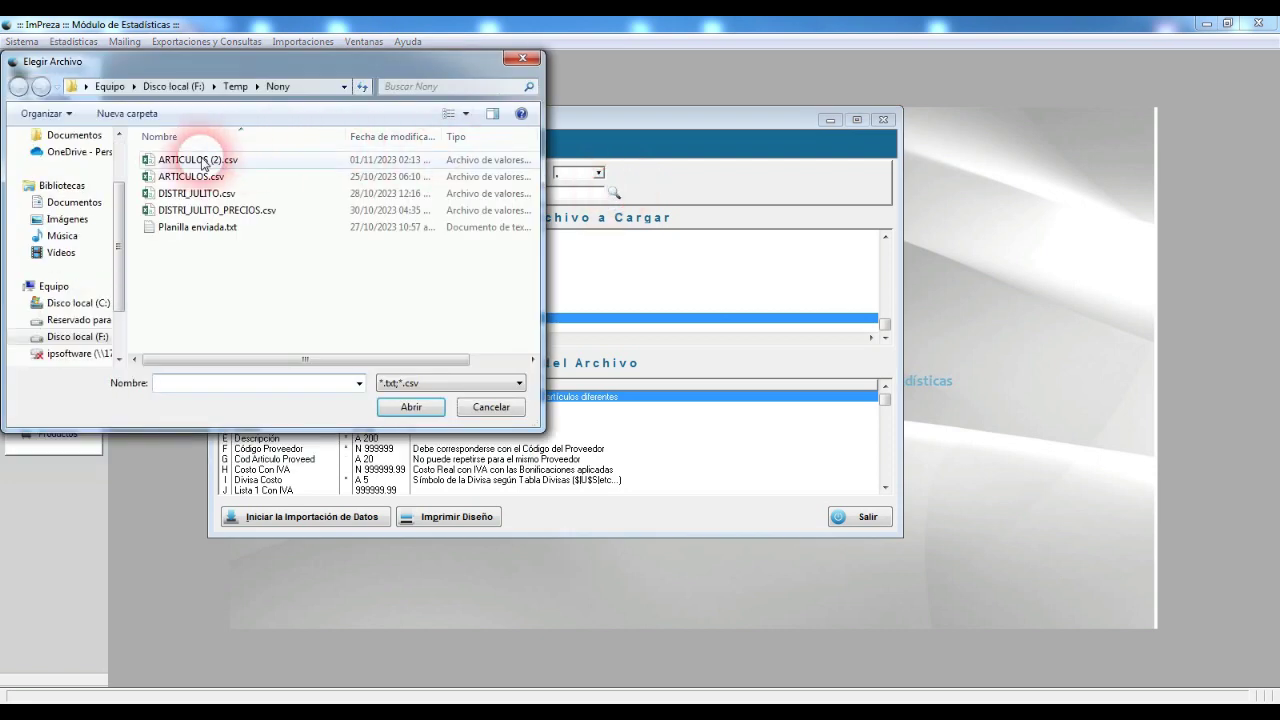
Step: Open ARTICULOS (2).csv in Notepad and delete the three trailing dotted lines
click(205, 160)
right_click(203, 160)
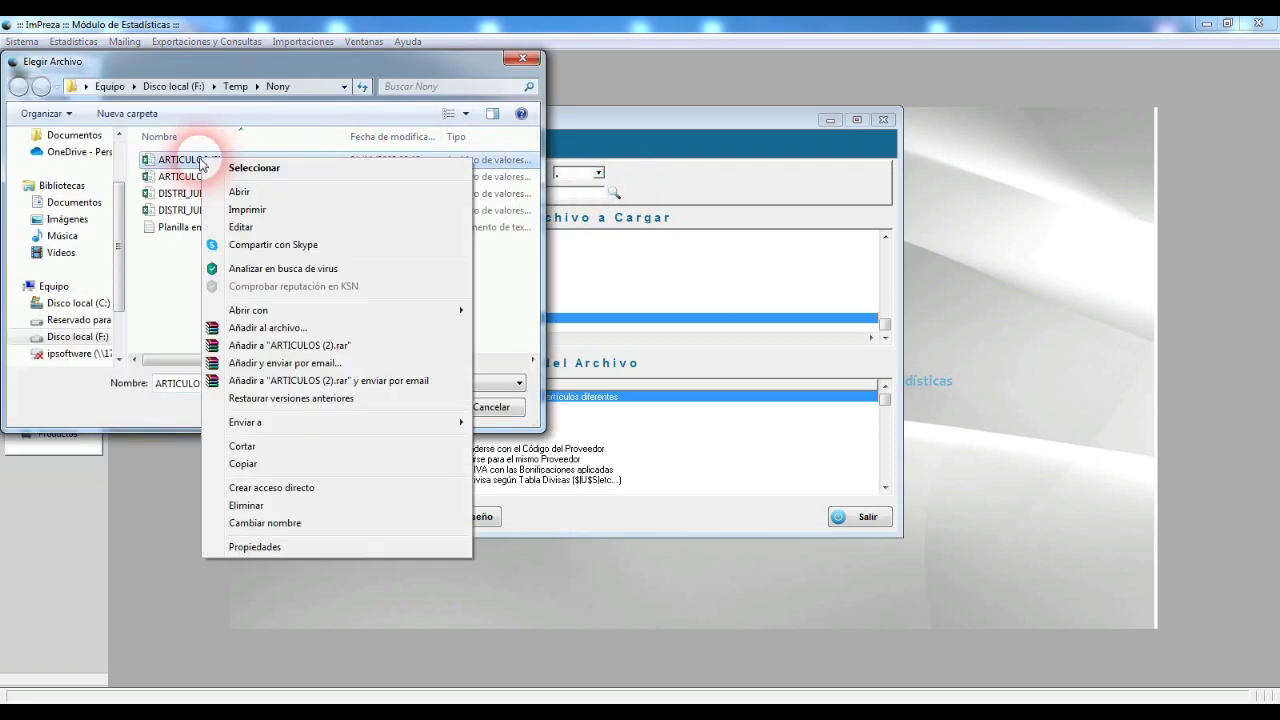
click(259, 228)
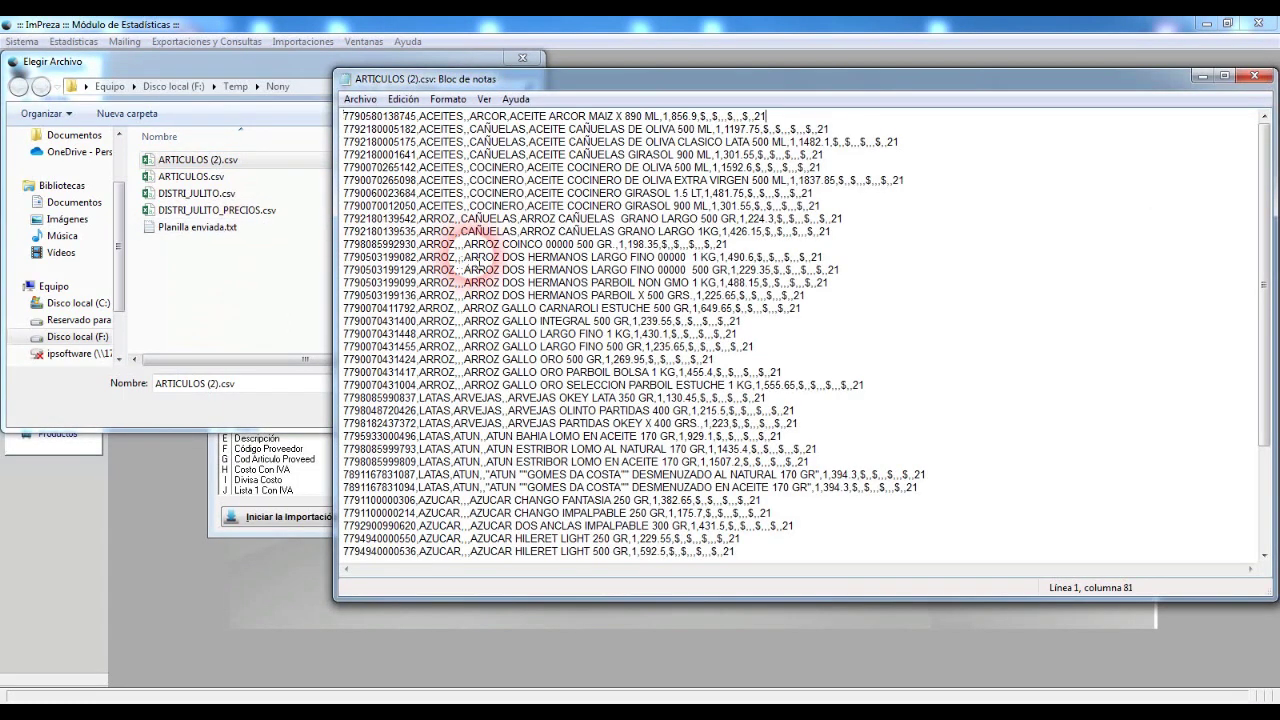
scroll(478, 262, down, 4)
click(428, 550)
drag(428, 550, 277, 525)
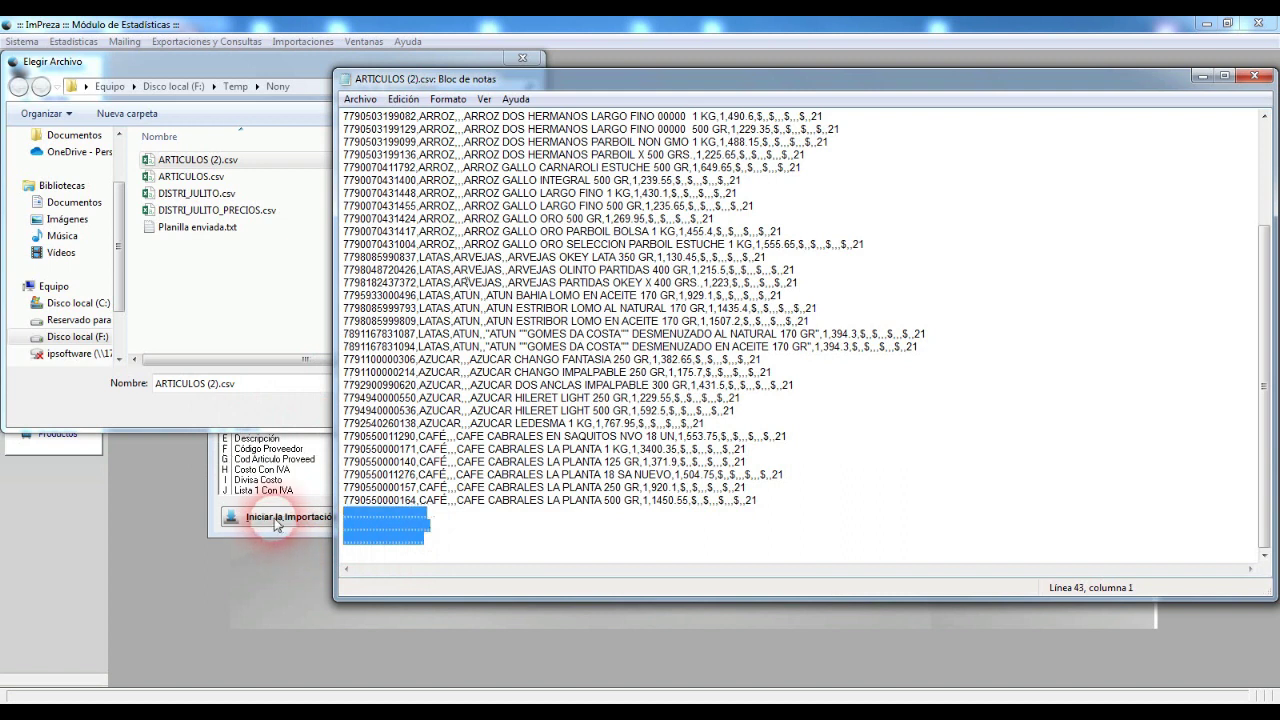
key(Delete)
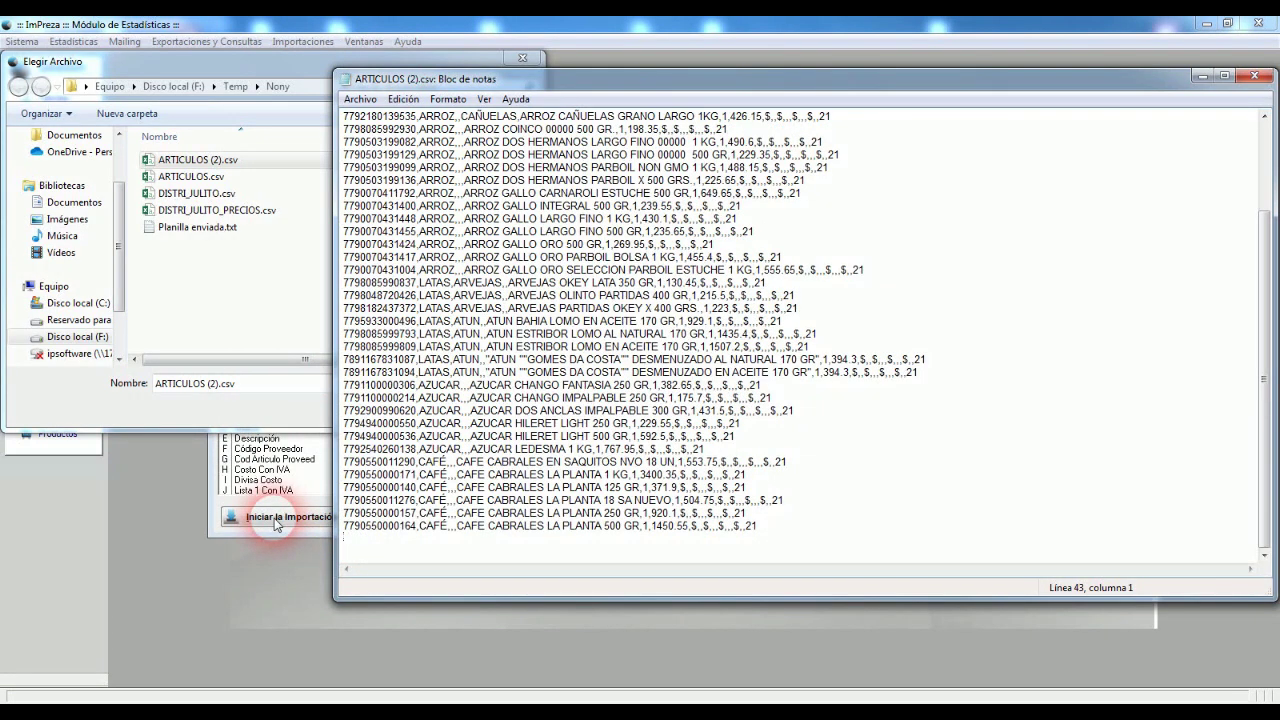
key(BackSpace)
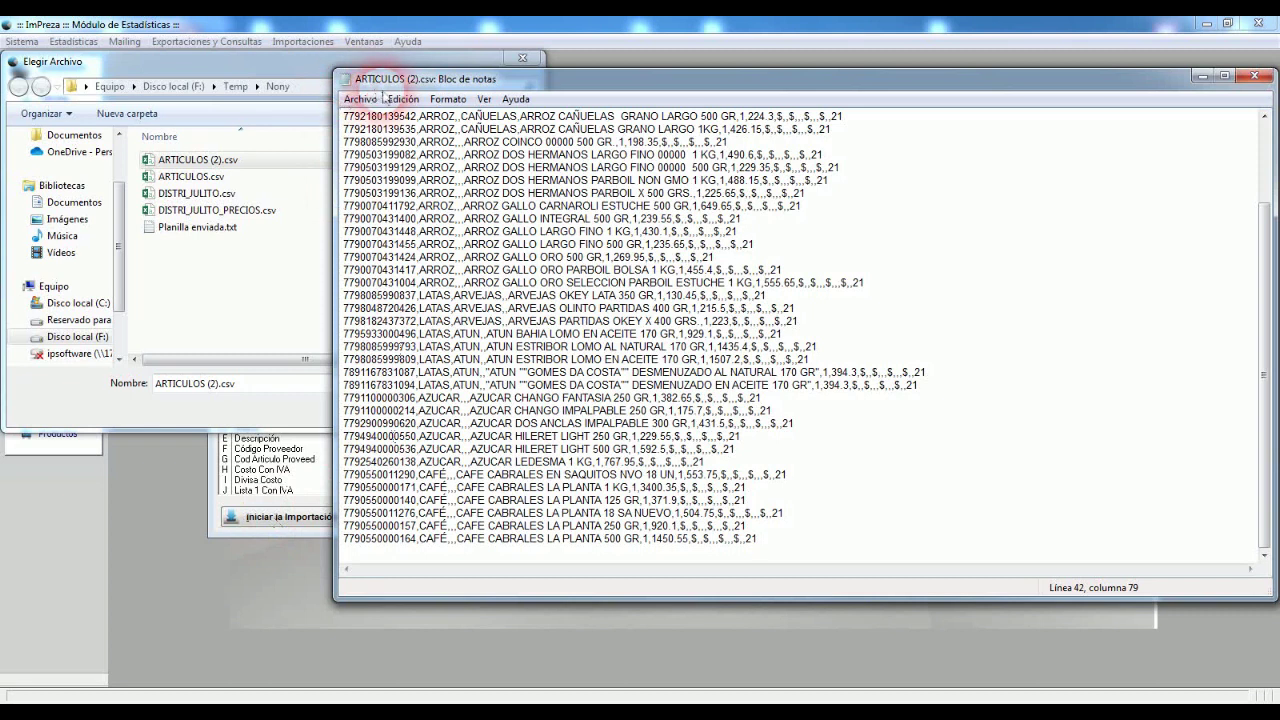
Step: Save the cleaned CSV, close Notepad, and reload the file for import
click(360, 99)
click(383, 153)
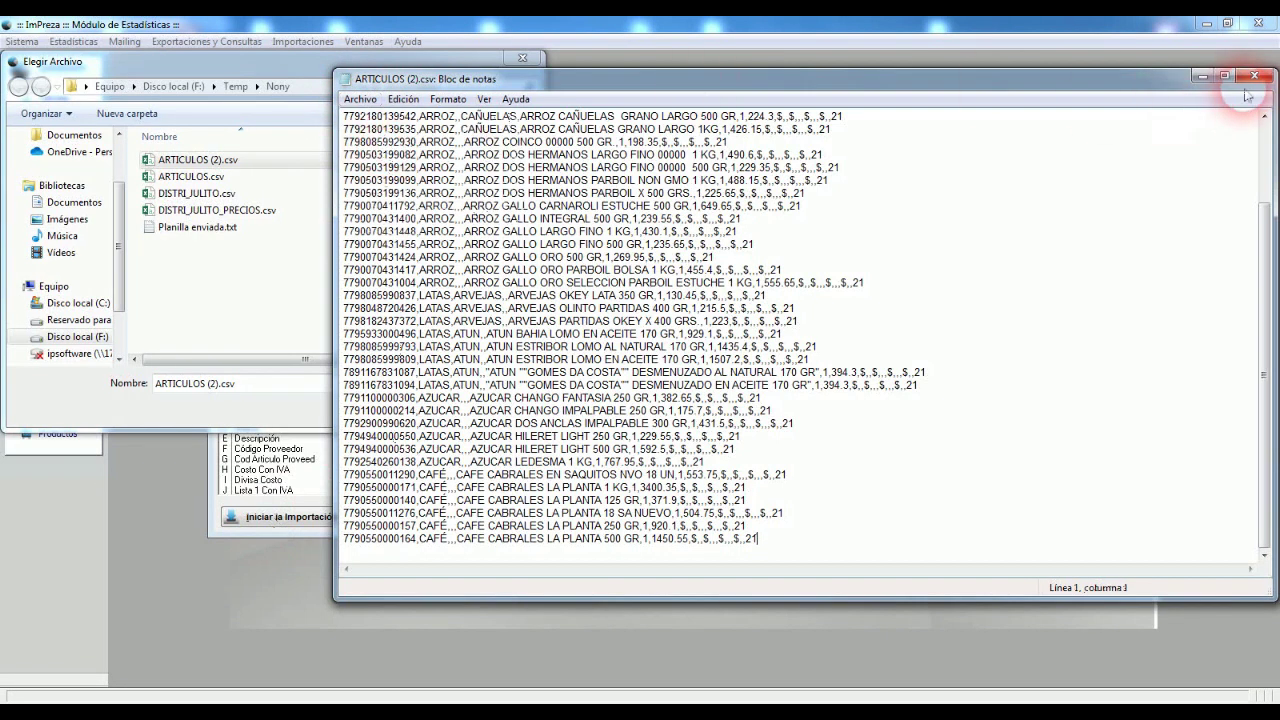
click(1254, 75)
double_click(215, 162)
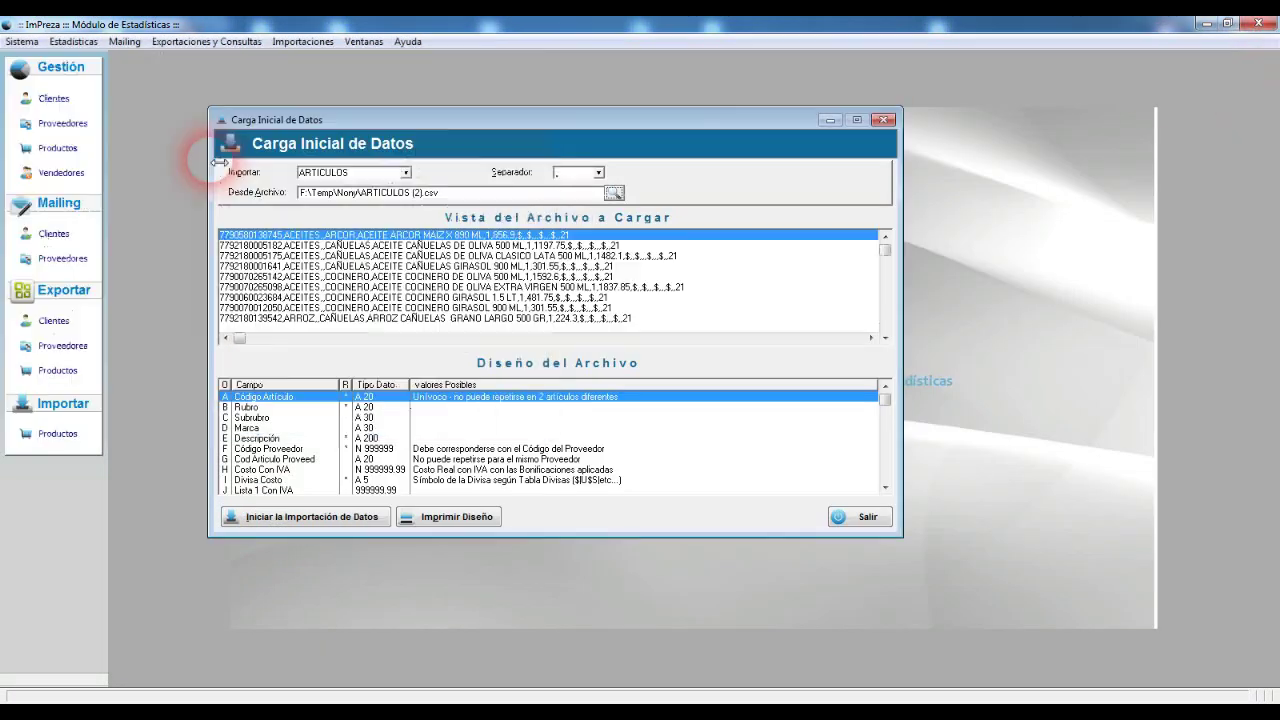
Step: Check the end of the reloaded preview, then import ARTICULOS (2).csv and acknowledge Proceso Finalizado
click(512, 290)
key(Page_Down)
key(Page_Down)
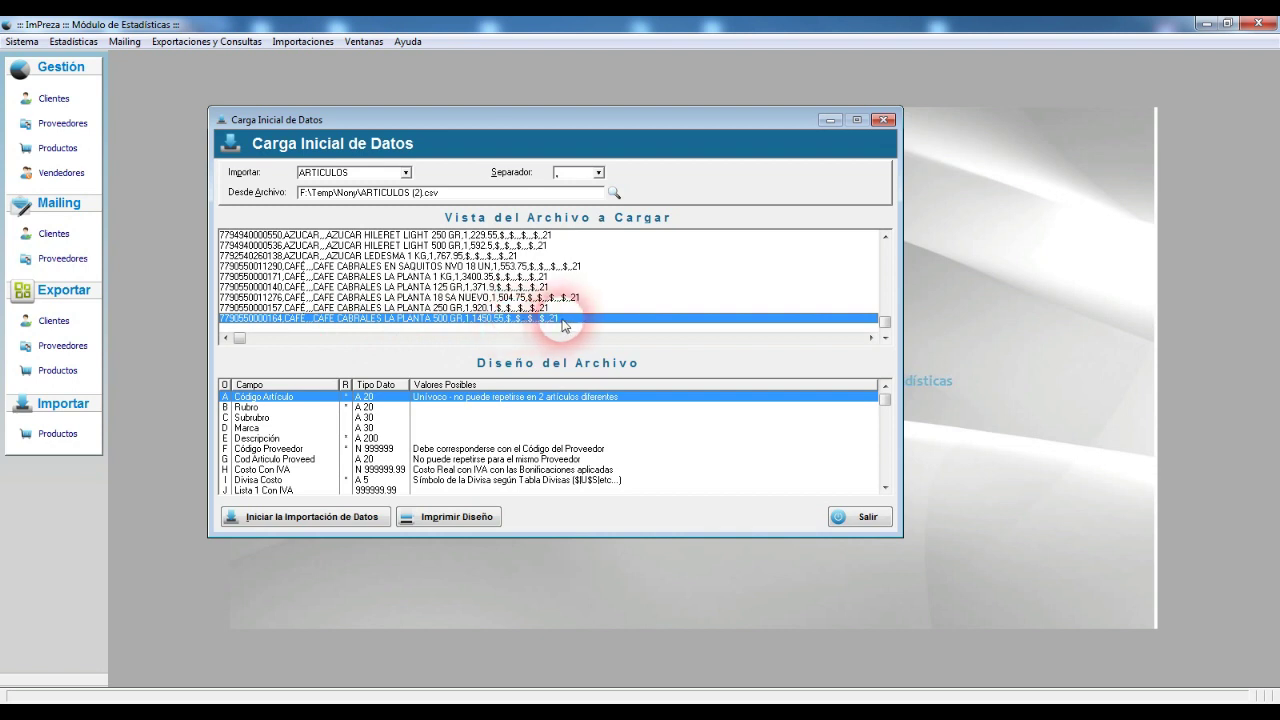
click(349, 519)
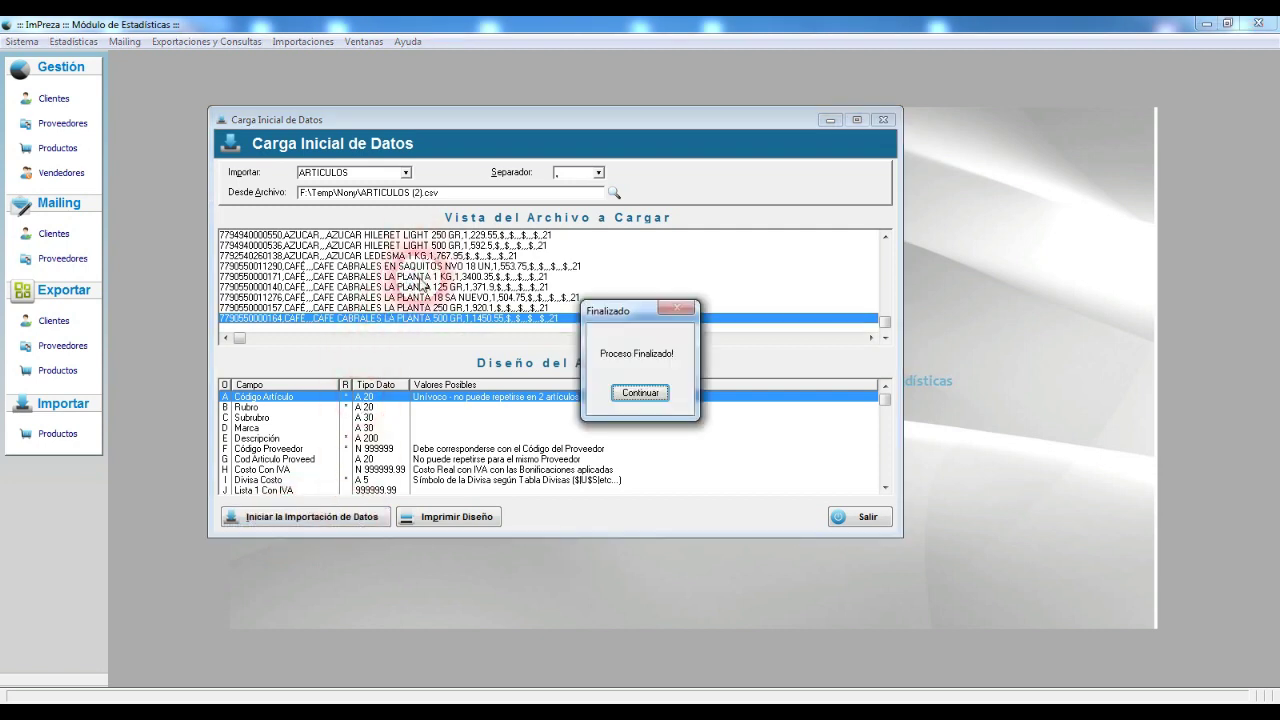
click(640, 392)
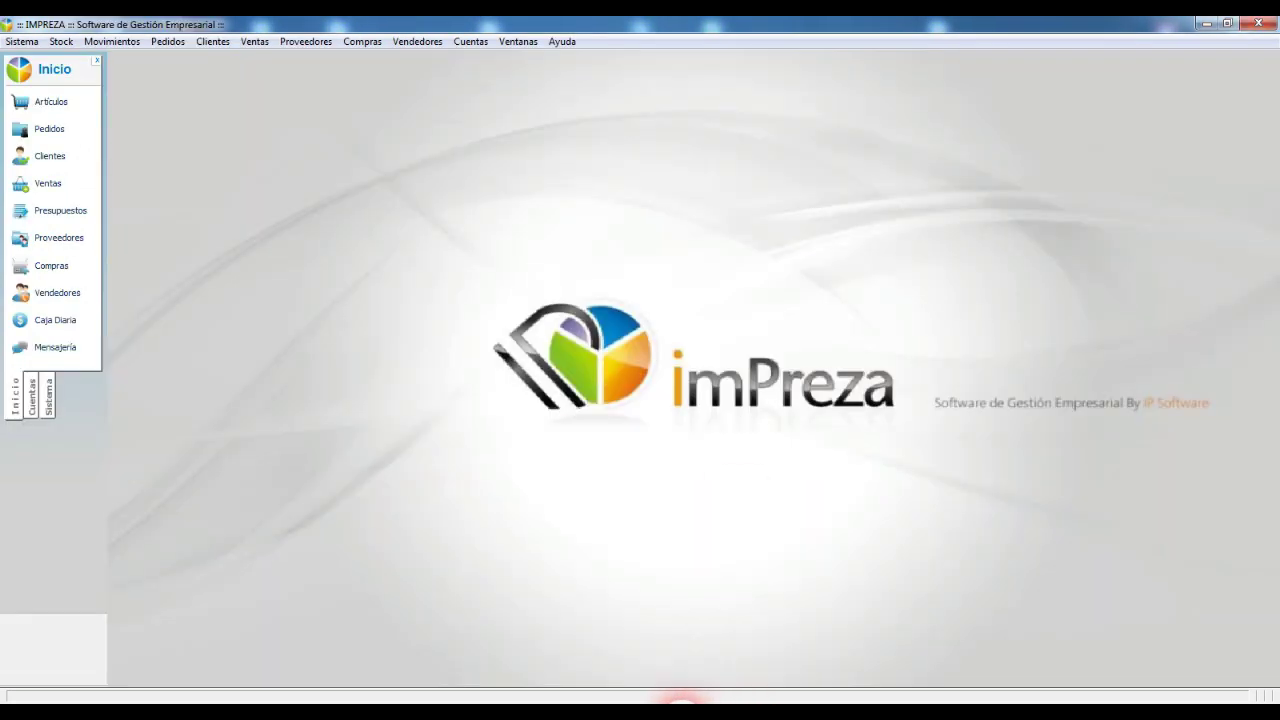
click(62, 101)
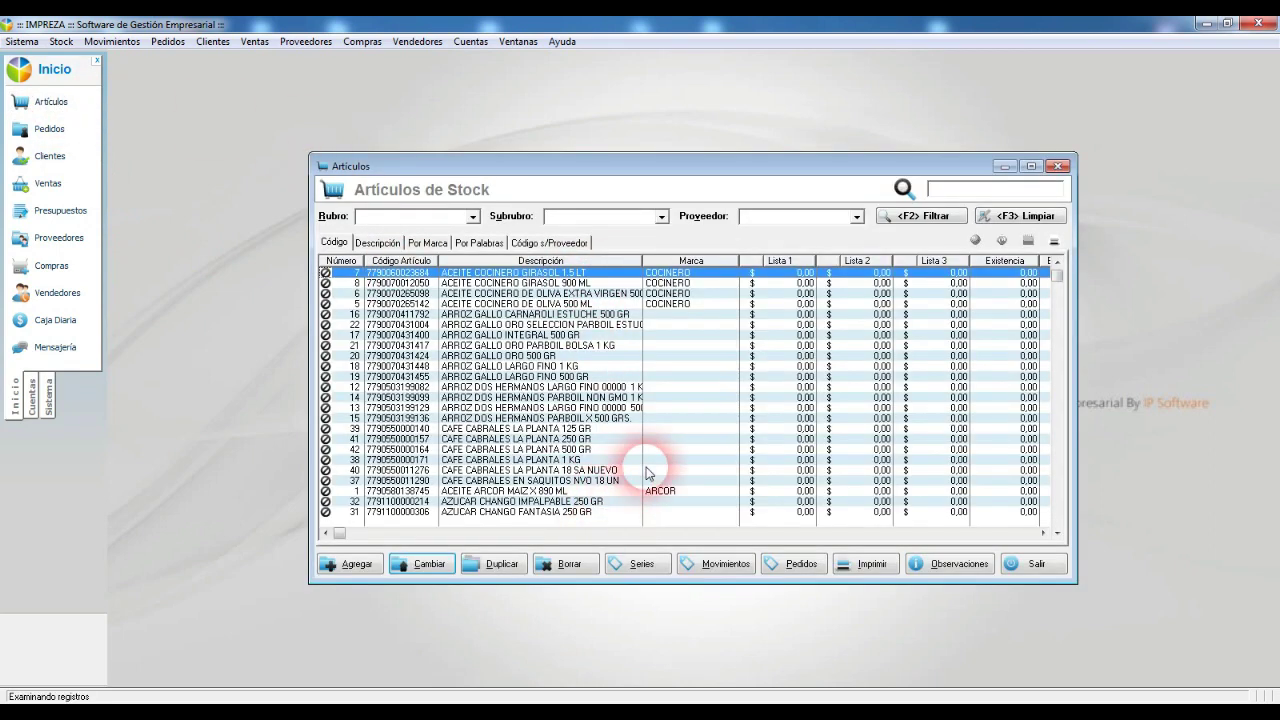
Step: Widen the Descripción column and open, then close, ACEITE COCINERO GIRASOL 1.5 LT
drag(643, 260, 667, 260)
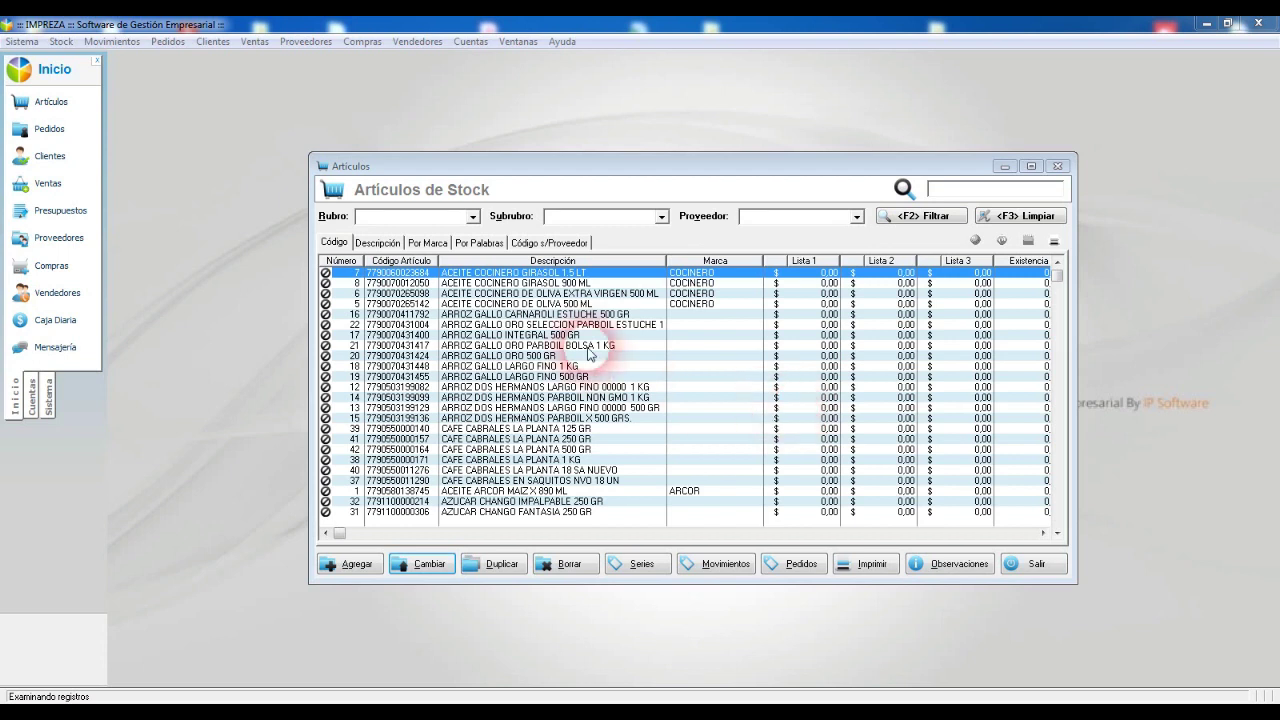
double_click(627, 279)
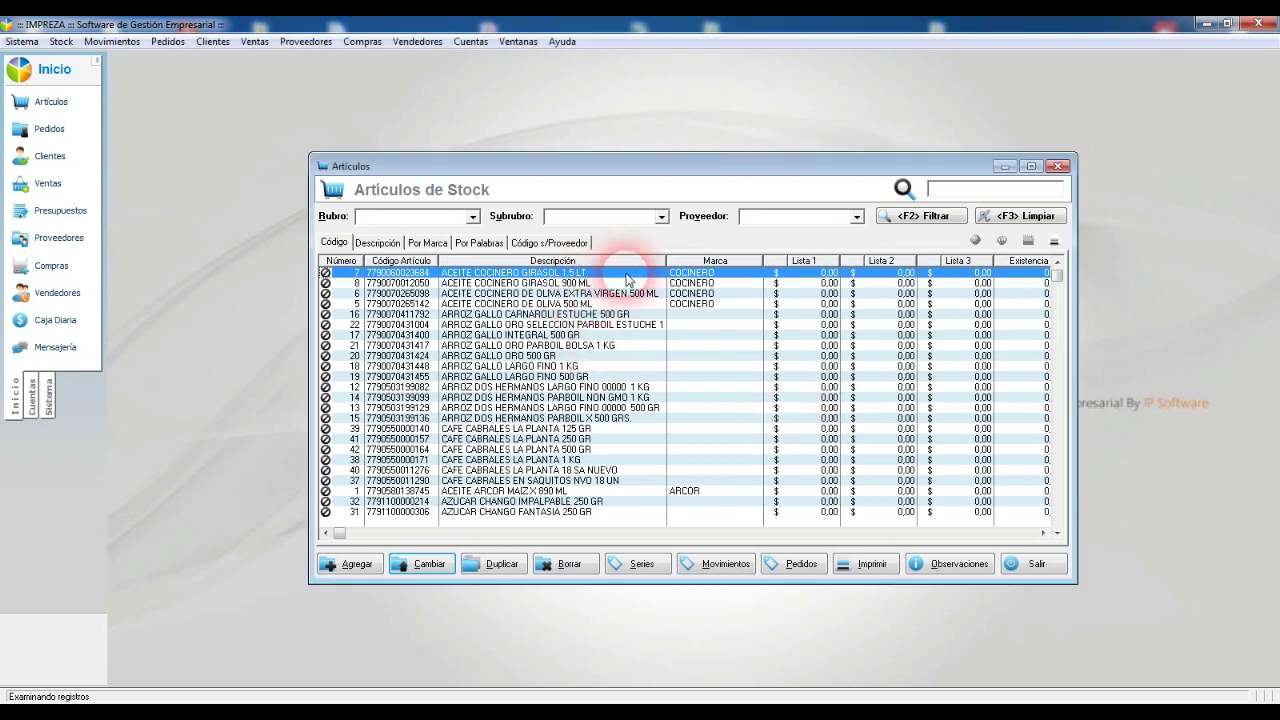
key(Escape)
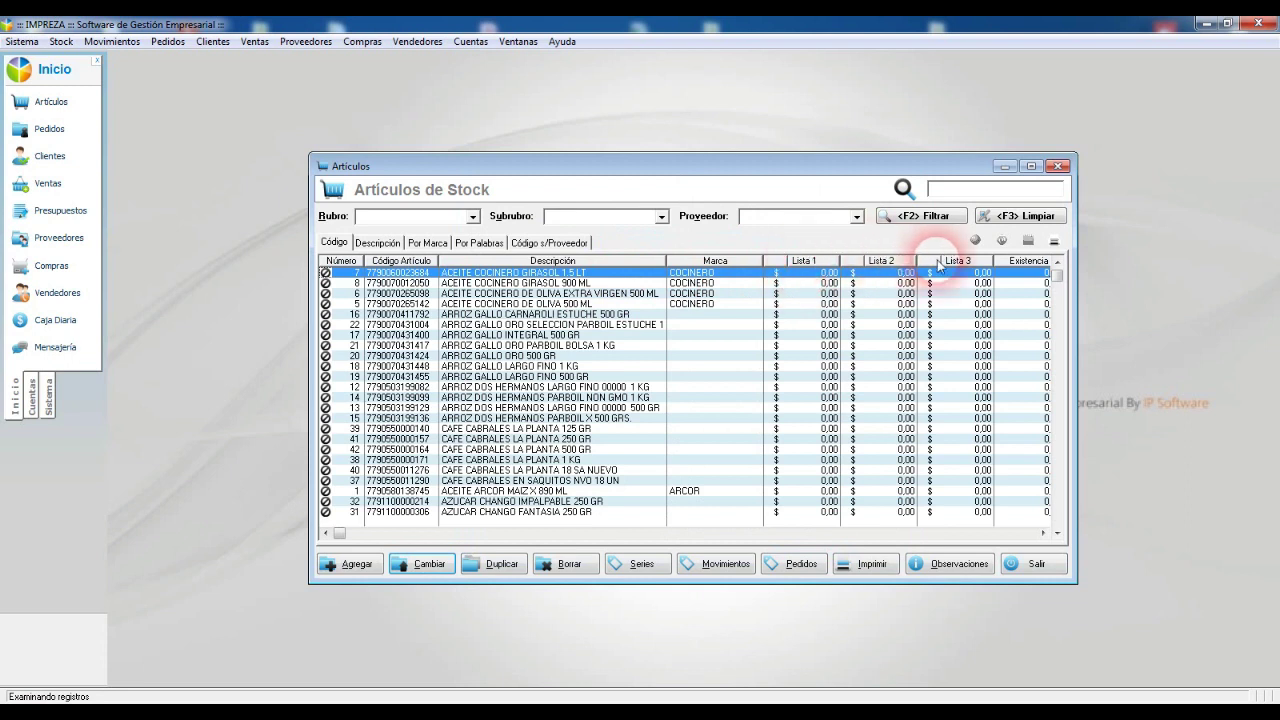
click(957, 294)
key(Page_Down)
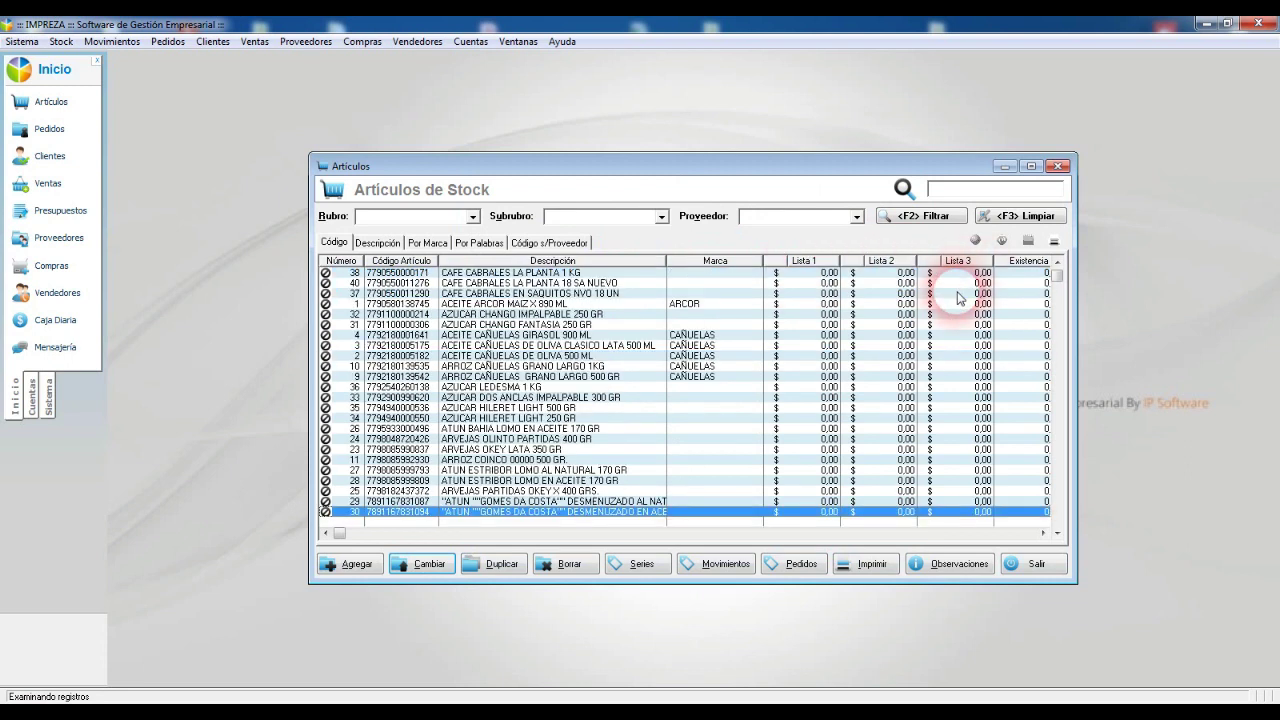
key(Page_Up)
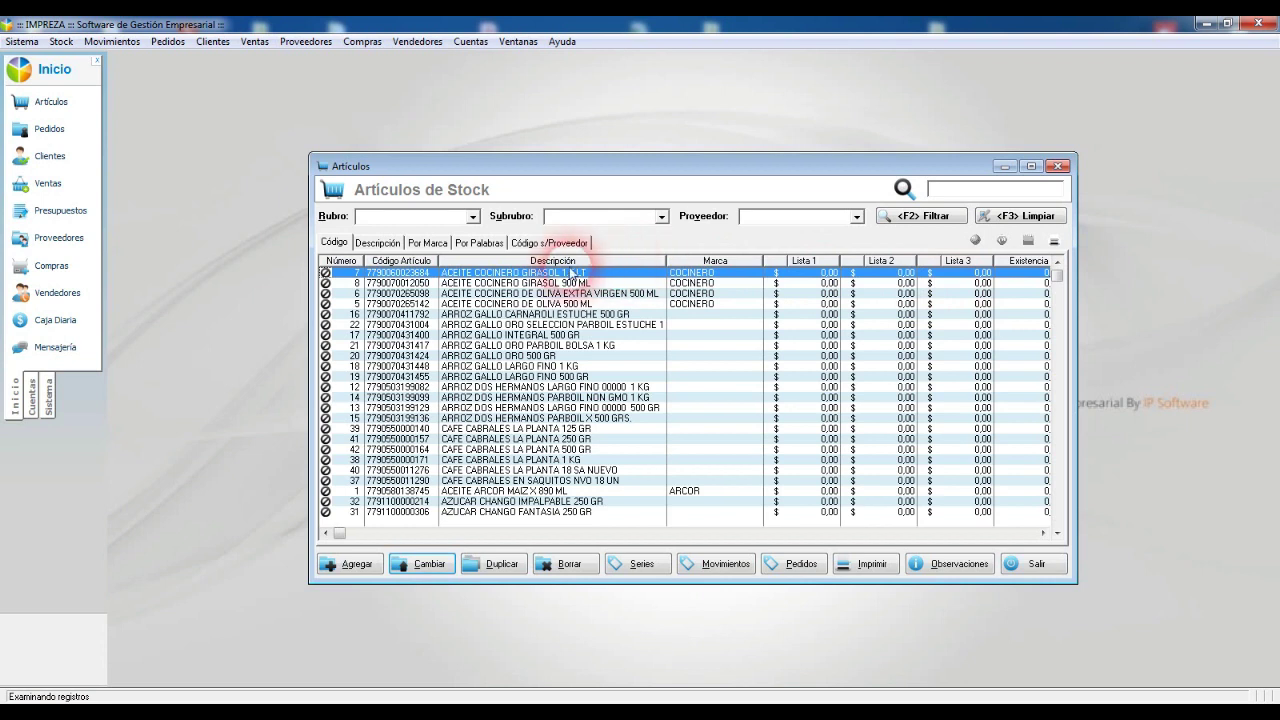
Step: Check the Costo con IVA of articles 7 and 8, then close the Artículos list
double_click(566, 274)
click(868, 374)
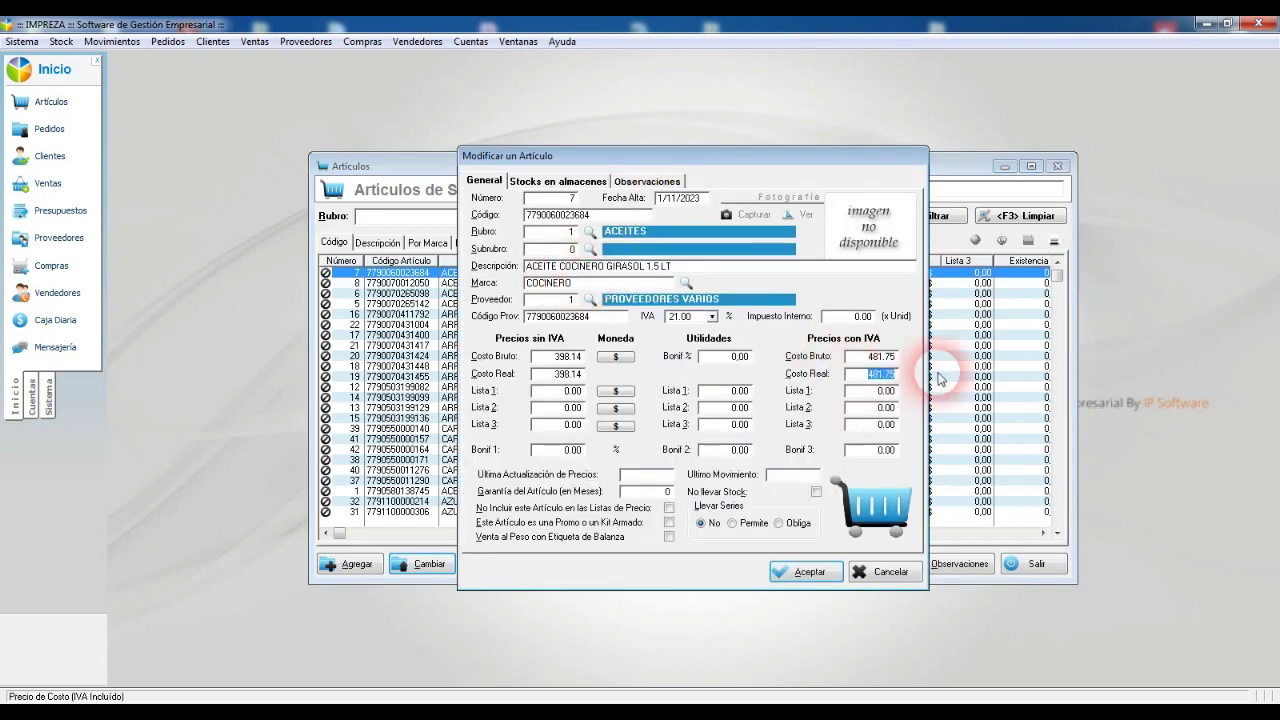
click(902, 356)
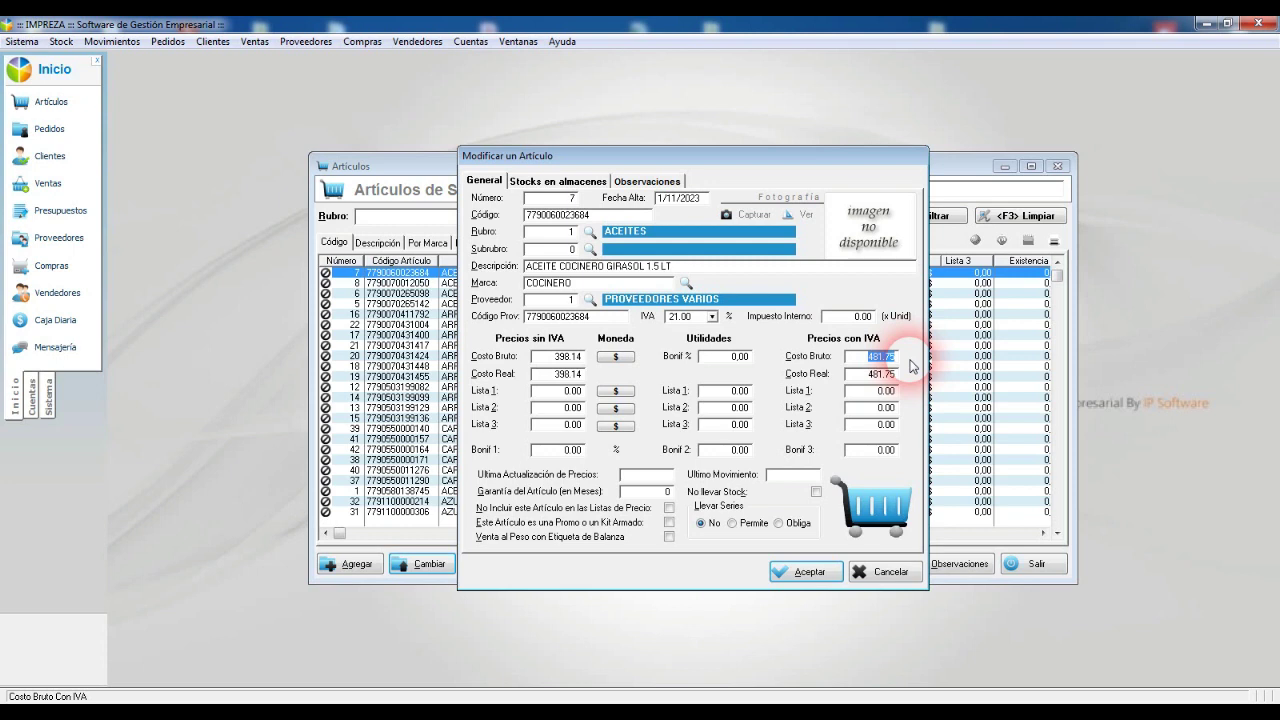
key(Return)
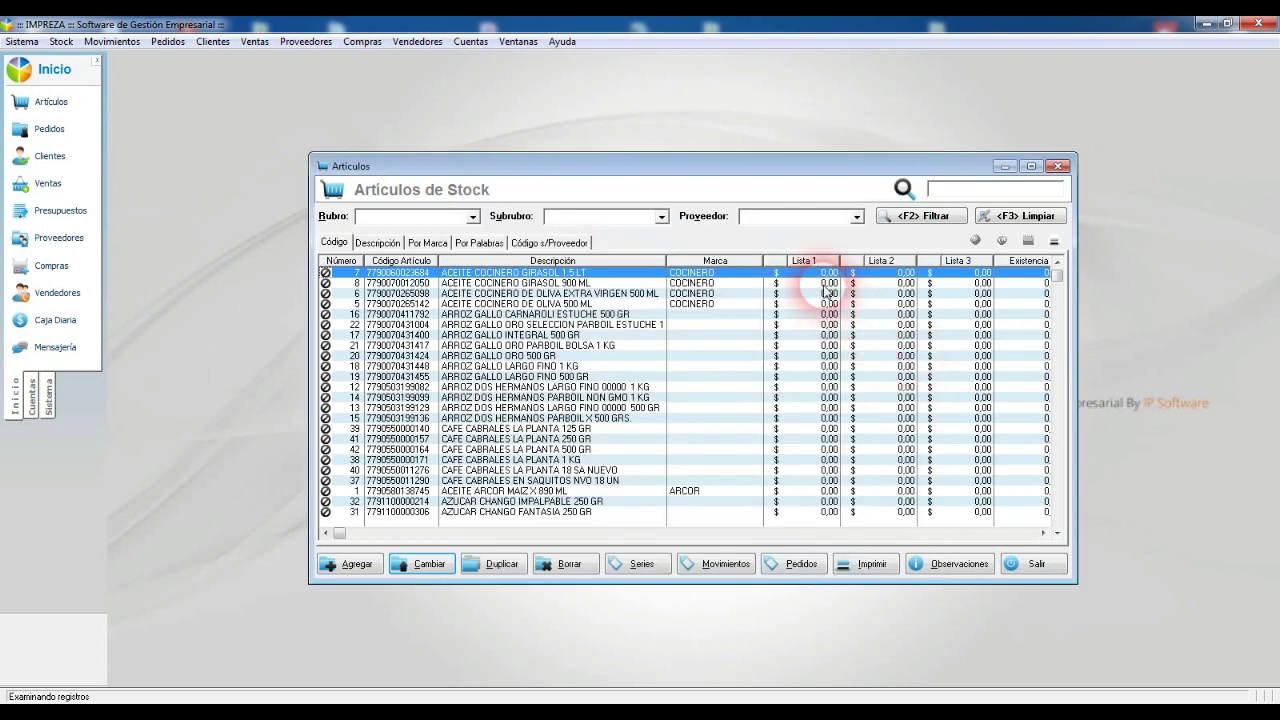
double_click(592, 285)
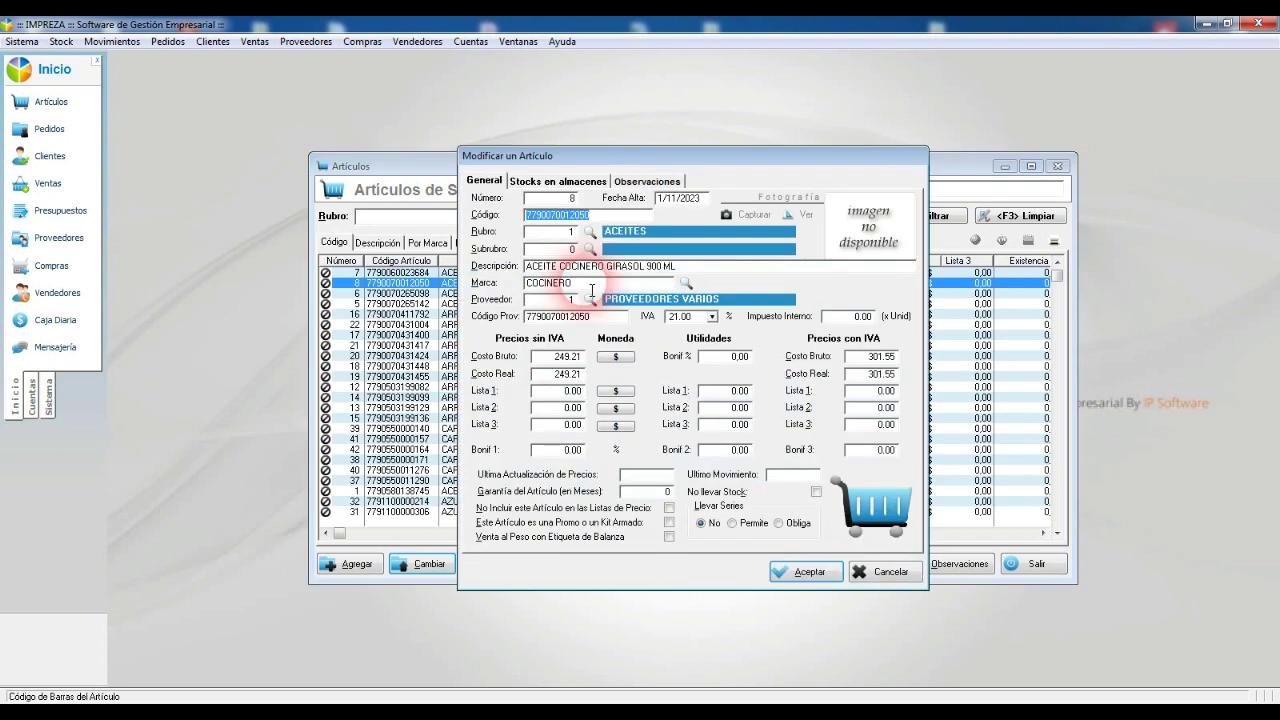
click(870, 374)
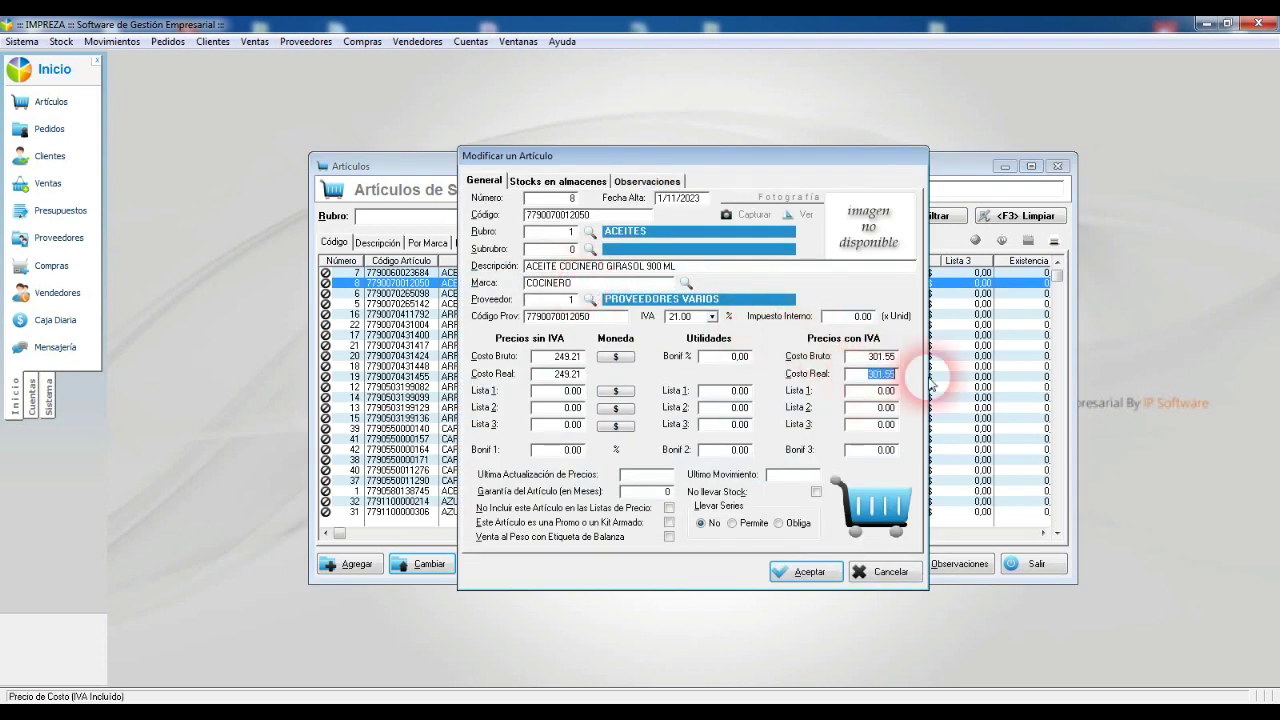
key(Return)
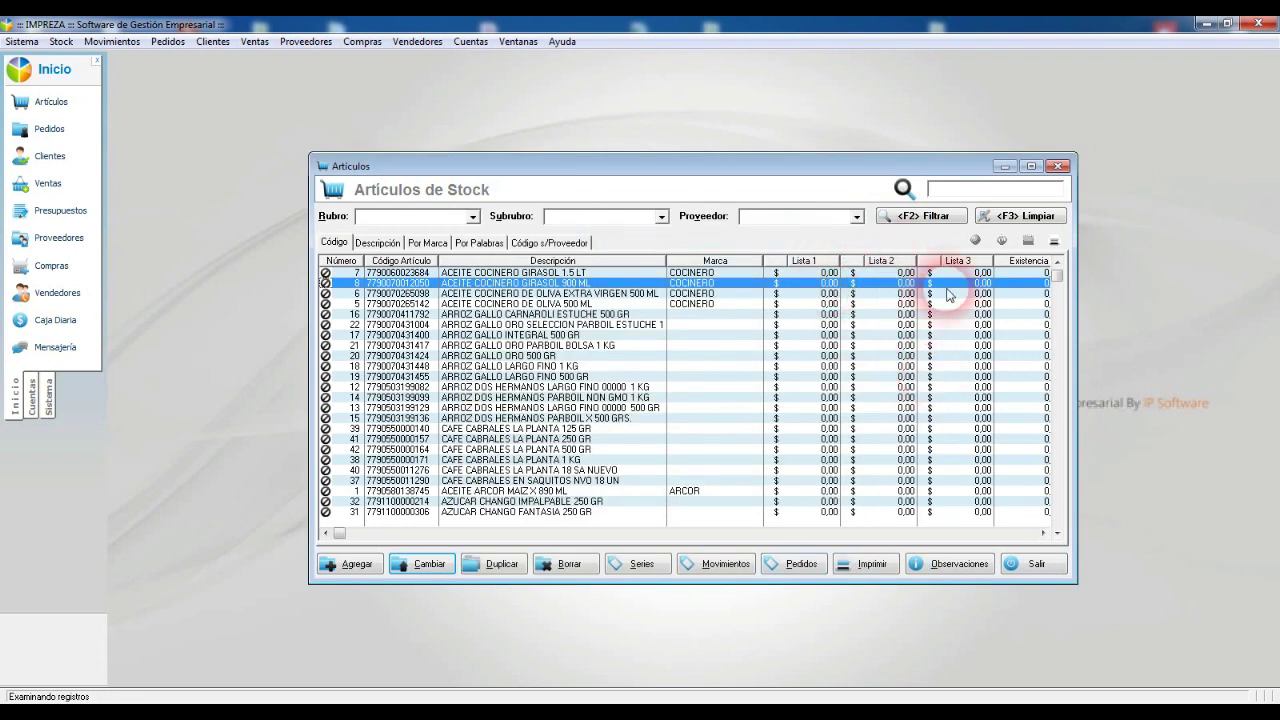
key(Escape)
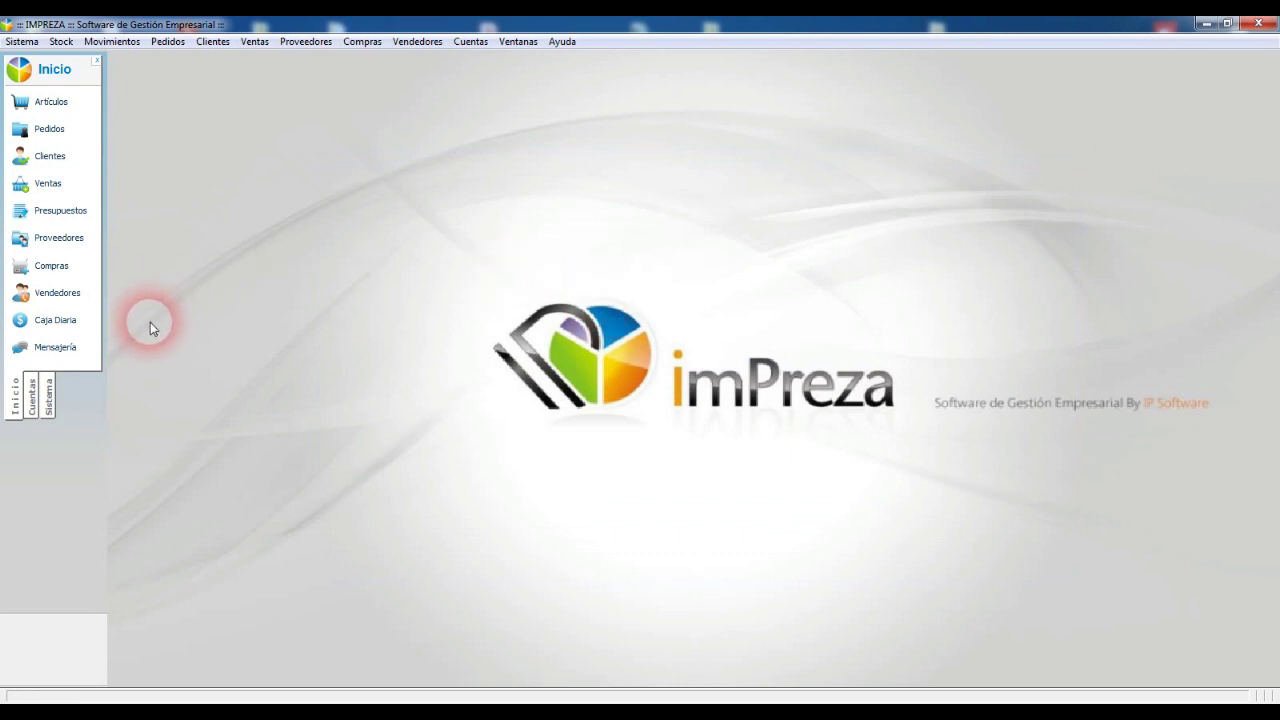
click(50, 102)
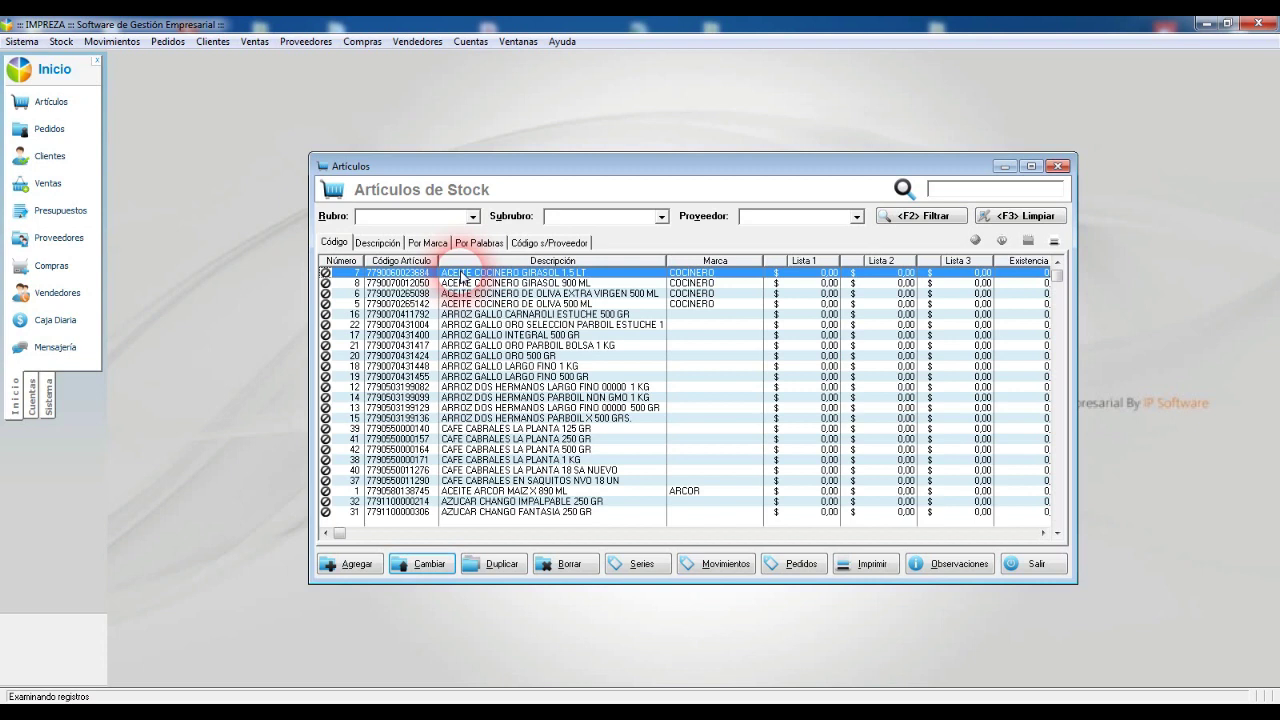
Step: Choose ACEITES as the Rubro filter in the Artículos de Stock window
click(414, 215)
Step: Filter to ACEITES and set article 7's Lista 1 profit to 50.08%, giving 723,00
click(258, 226)
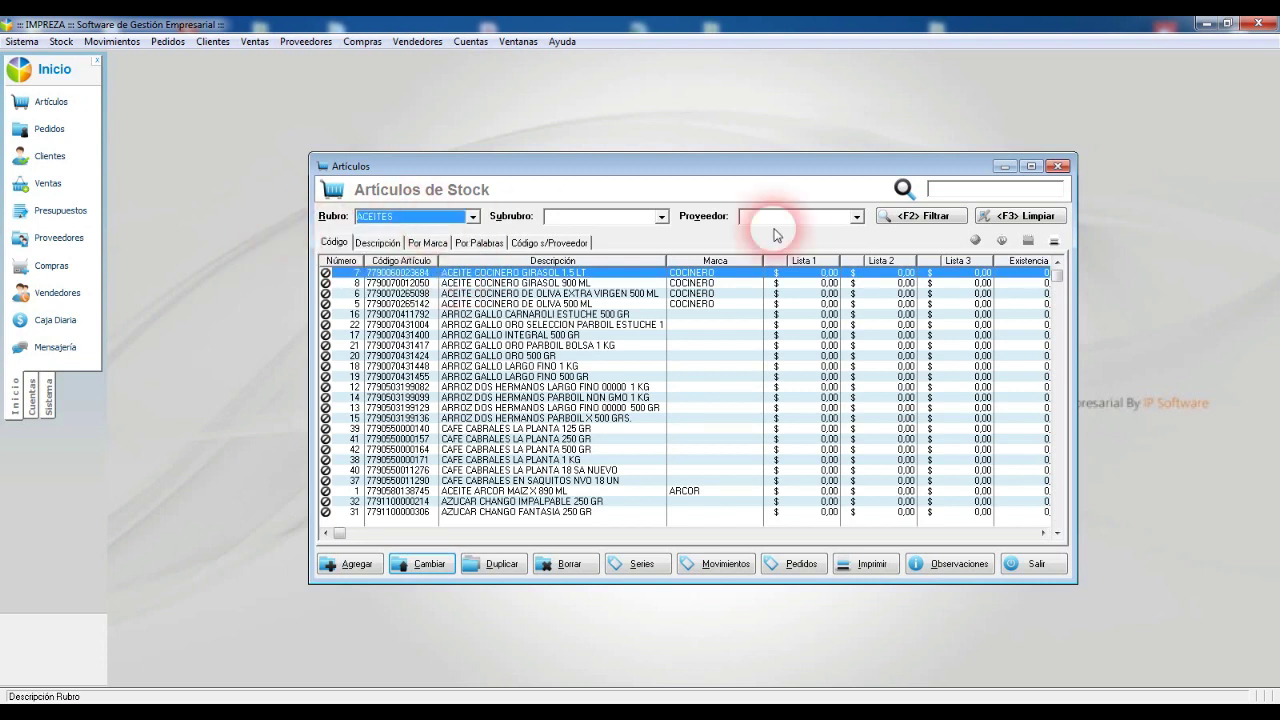
click(921, 215)
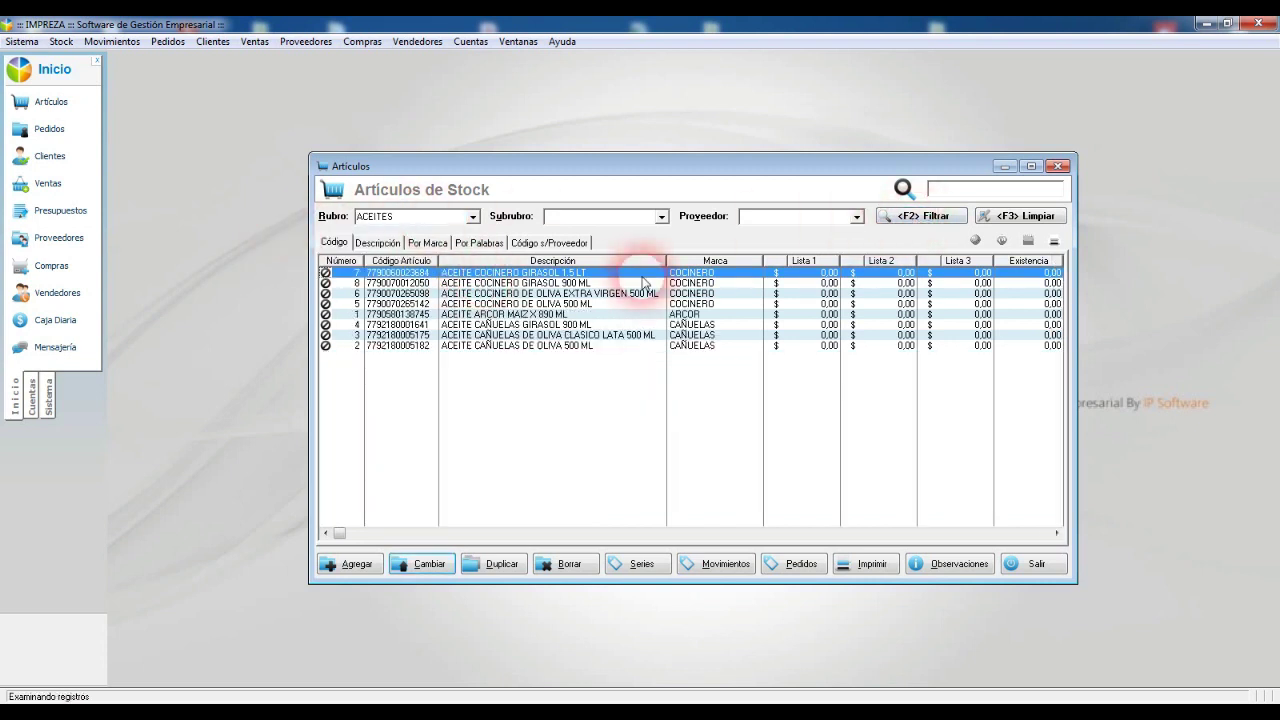
double_click(643, 283)
click(738, 391)
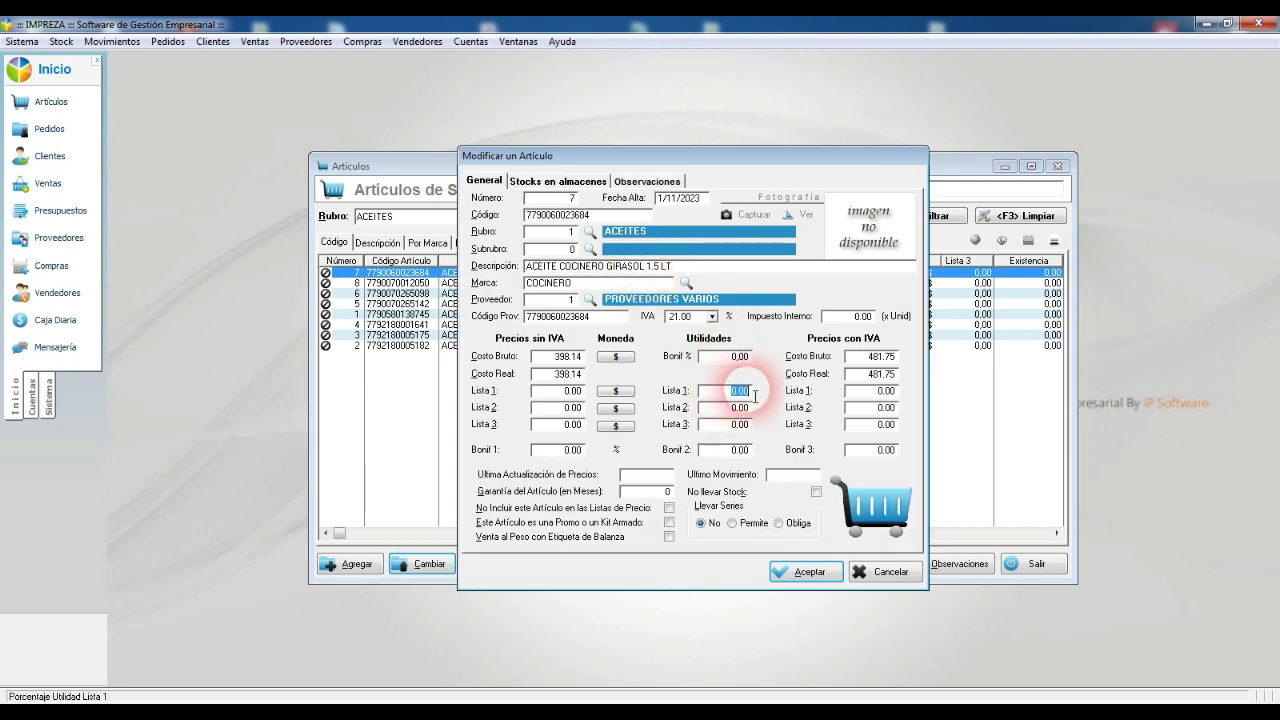
text(50.08)
key(Tab)
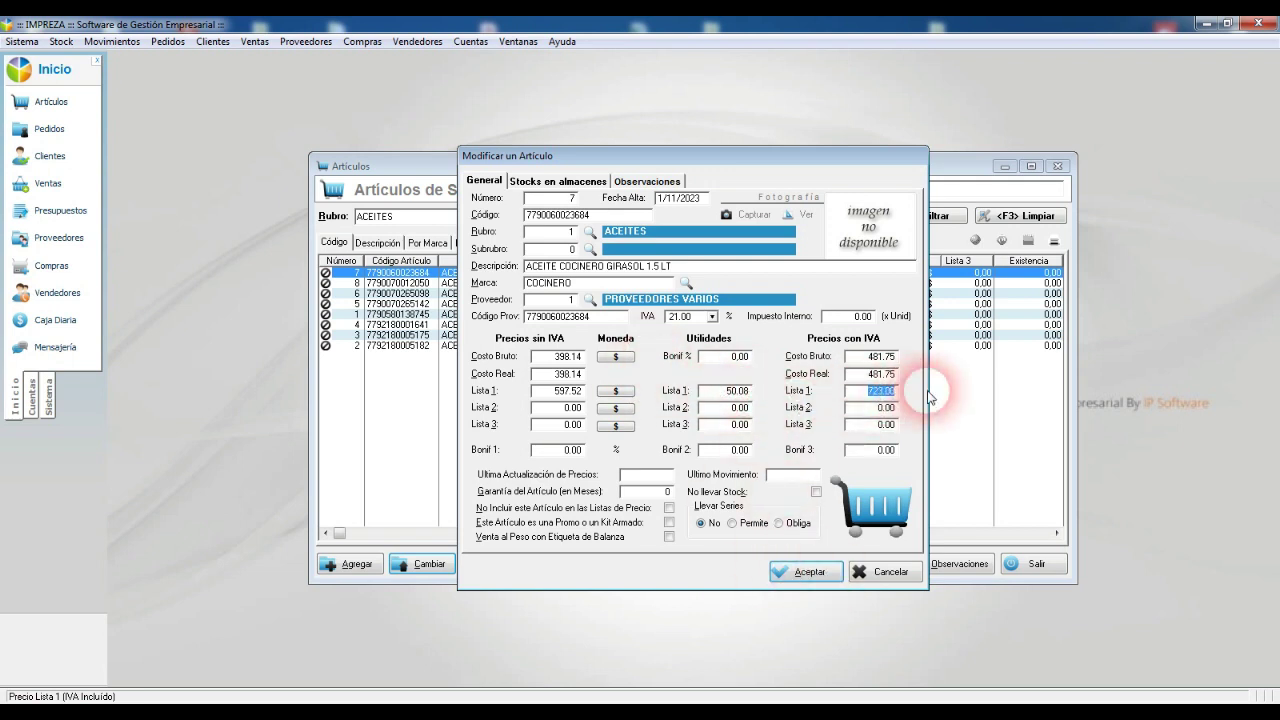
click(738, 391)
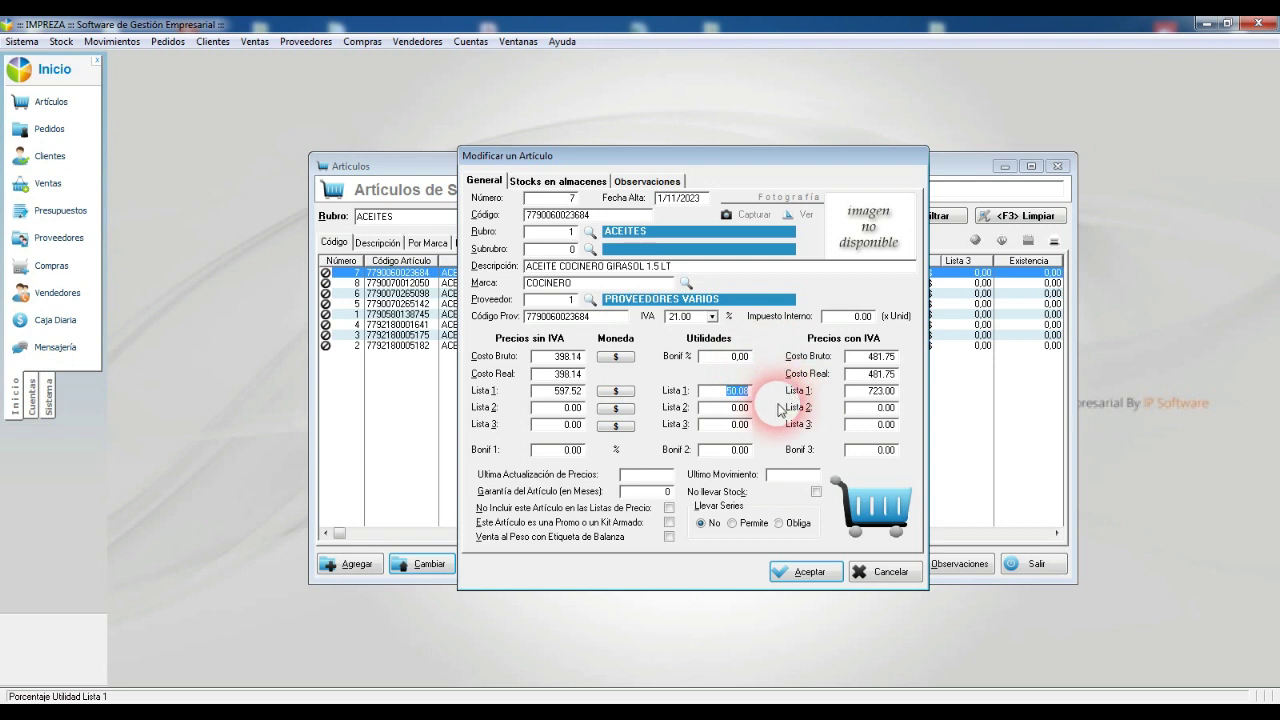
click(869, 393)
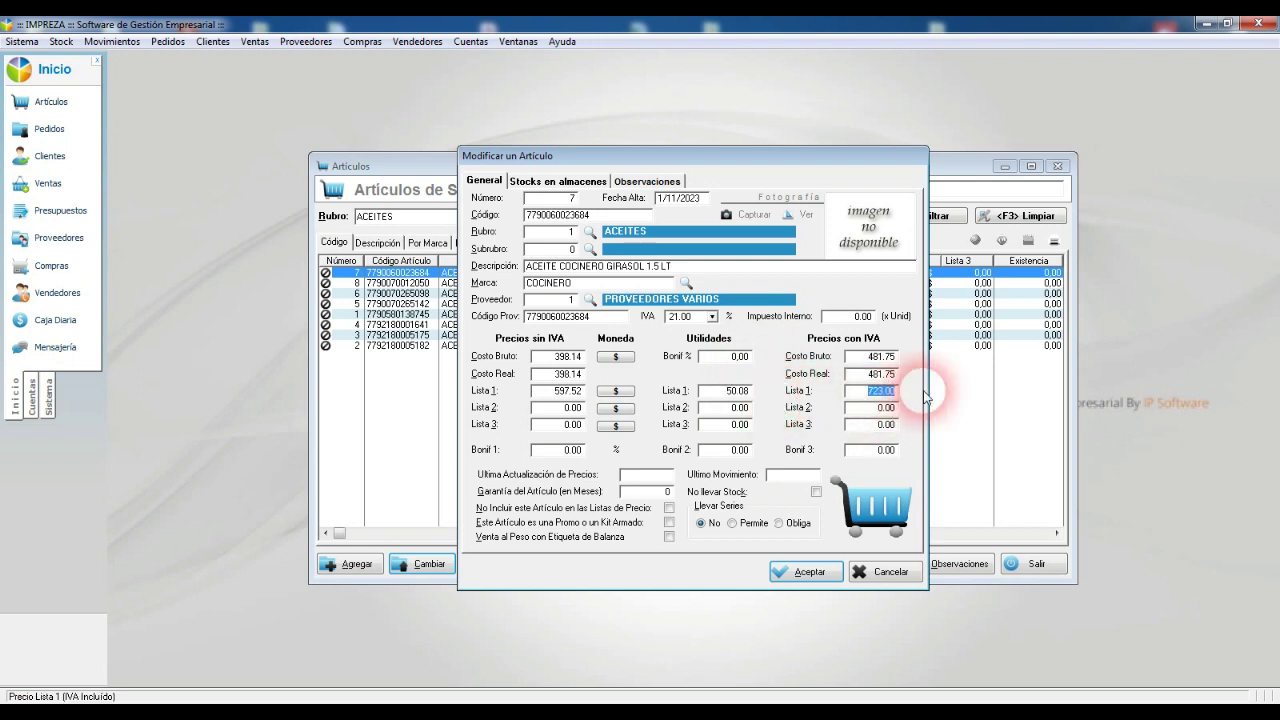
click(806, 571)
Step: Set article 8's Lista 1 profit so its price becomes 452,00, and save it
double_click(556, 283)
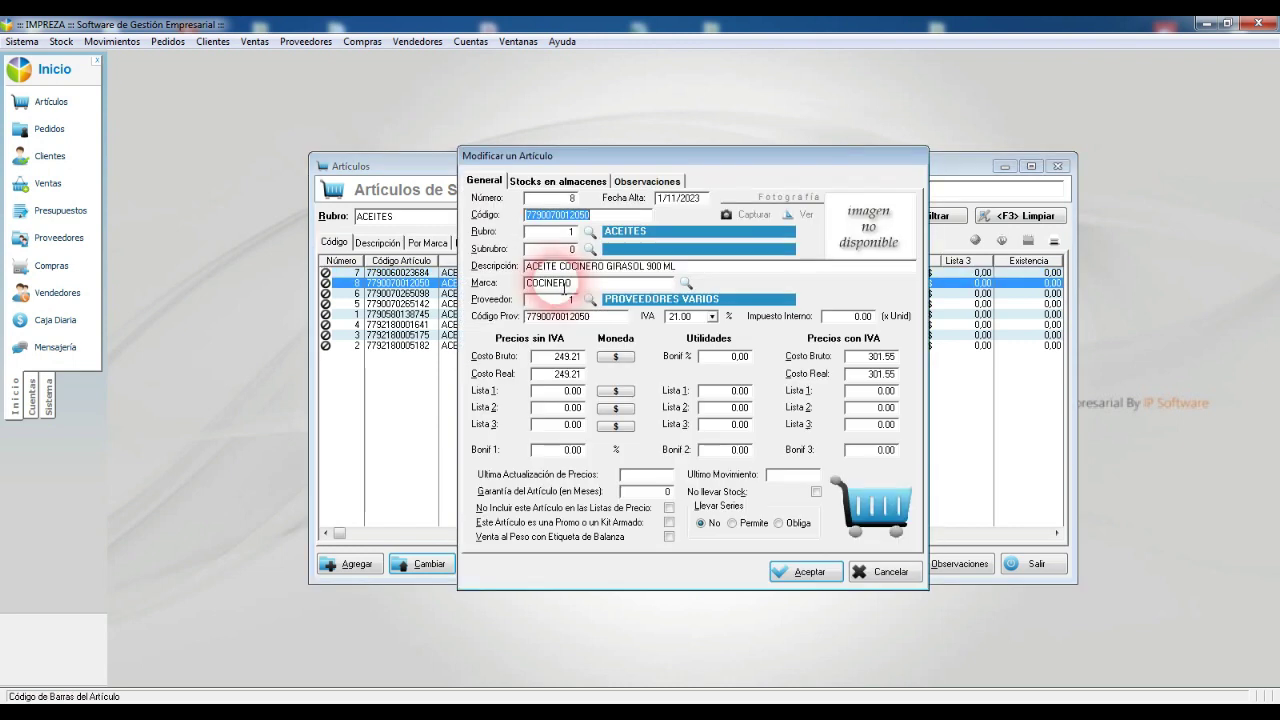
click(733, 394)
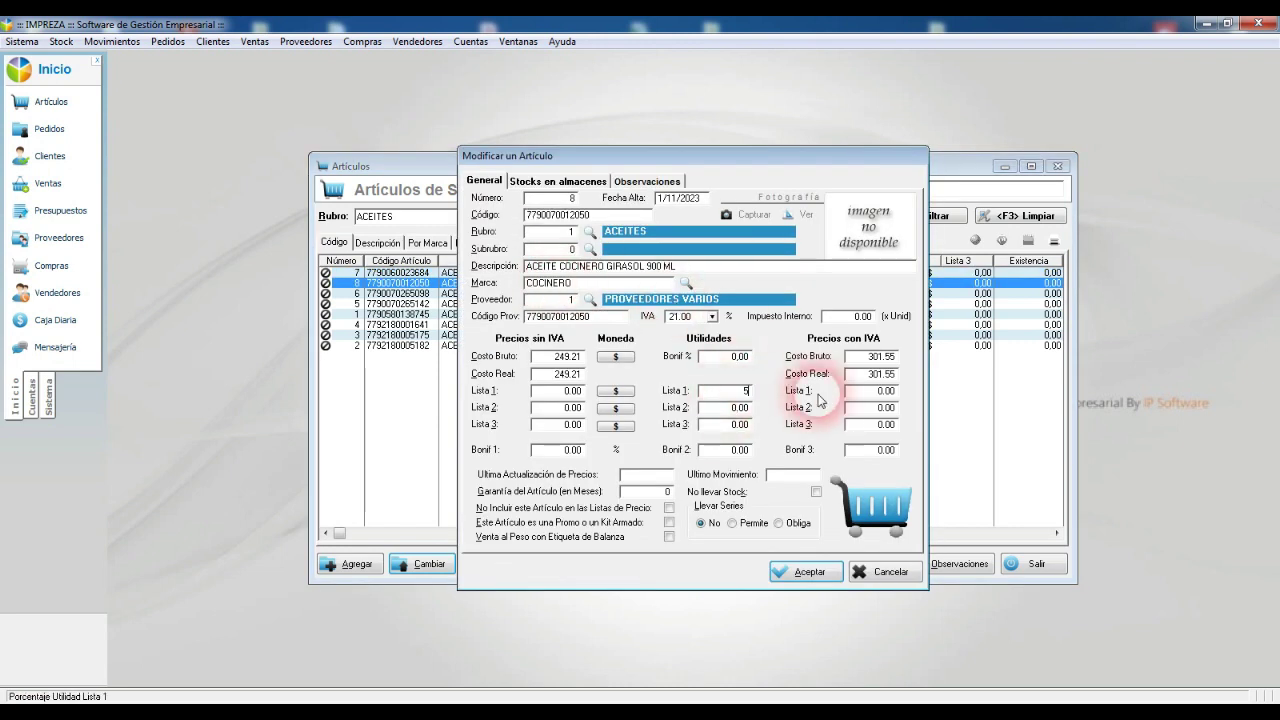
key(Return)
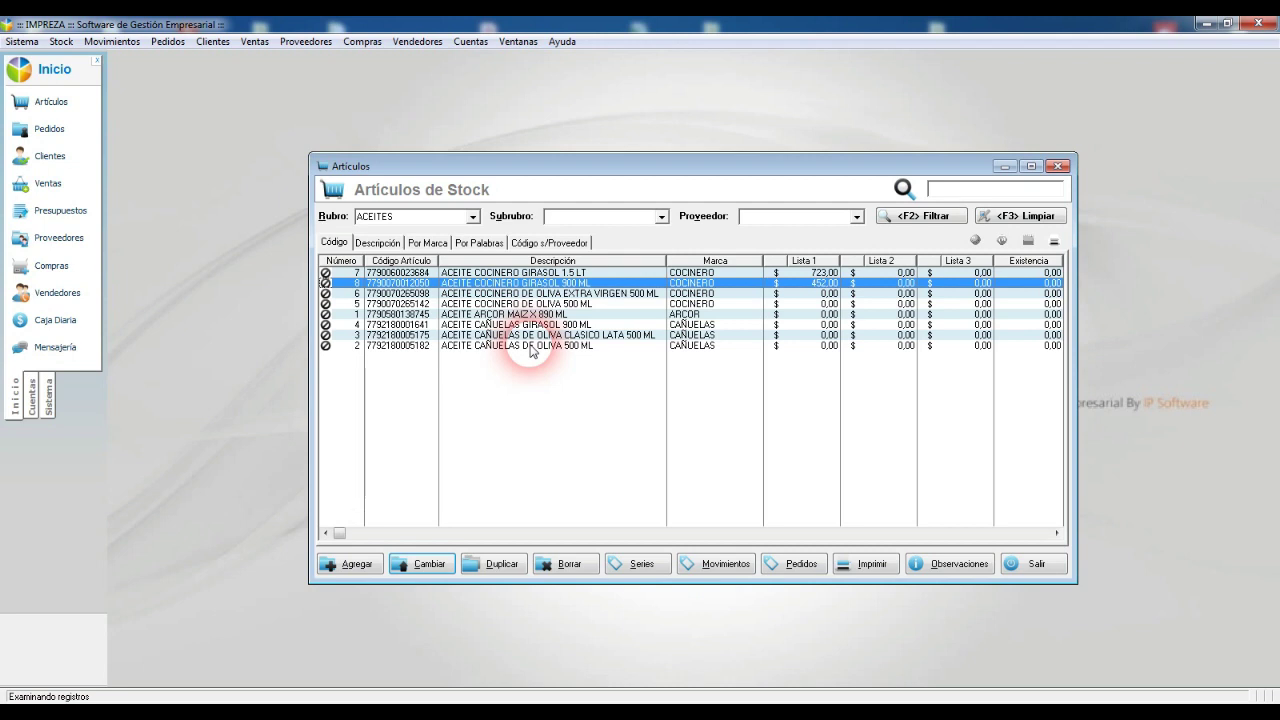
click(62, 43)
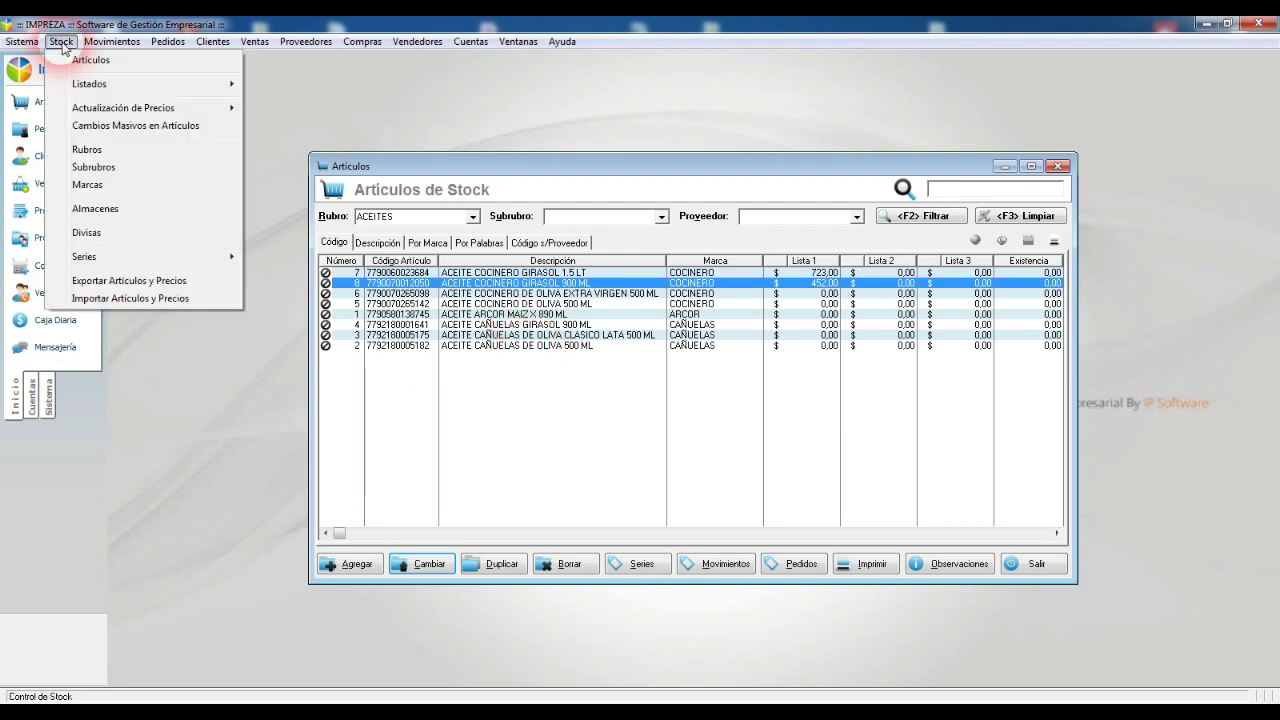
Step: Run Actualización por Referencia: Lista 1 = Costo × 1.5 for Rubro ACEITES, all subcategories
mouse_move(215, 113)
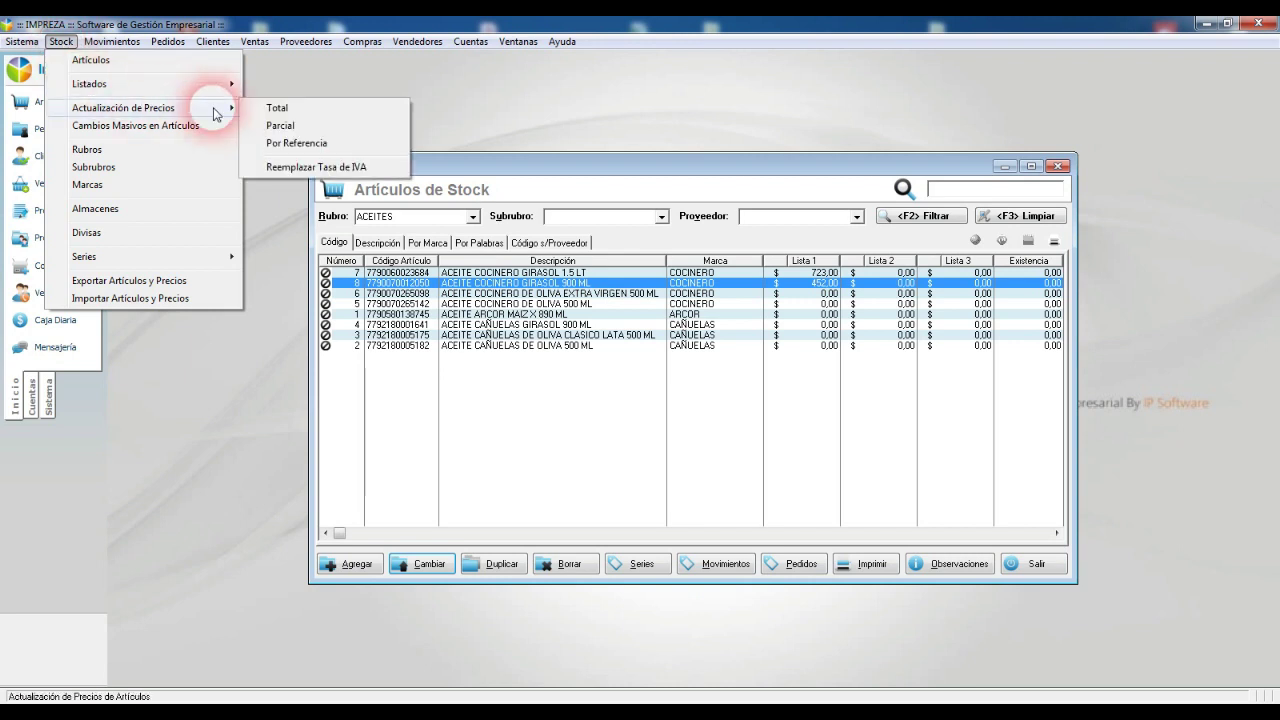
click(382, 146)
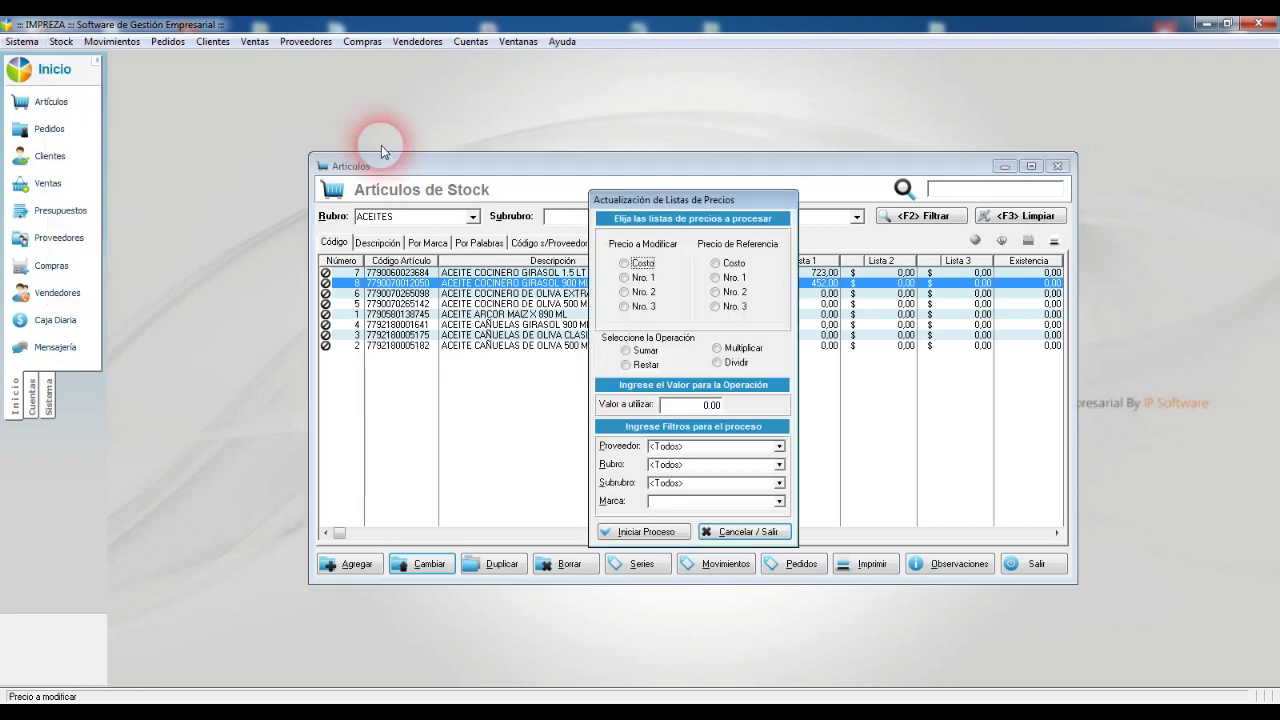
click(641, 280)
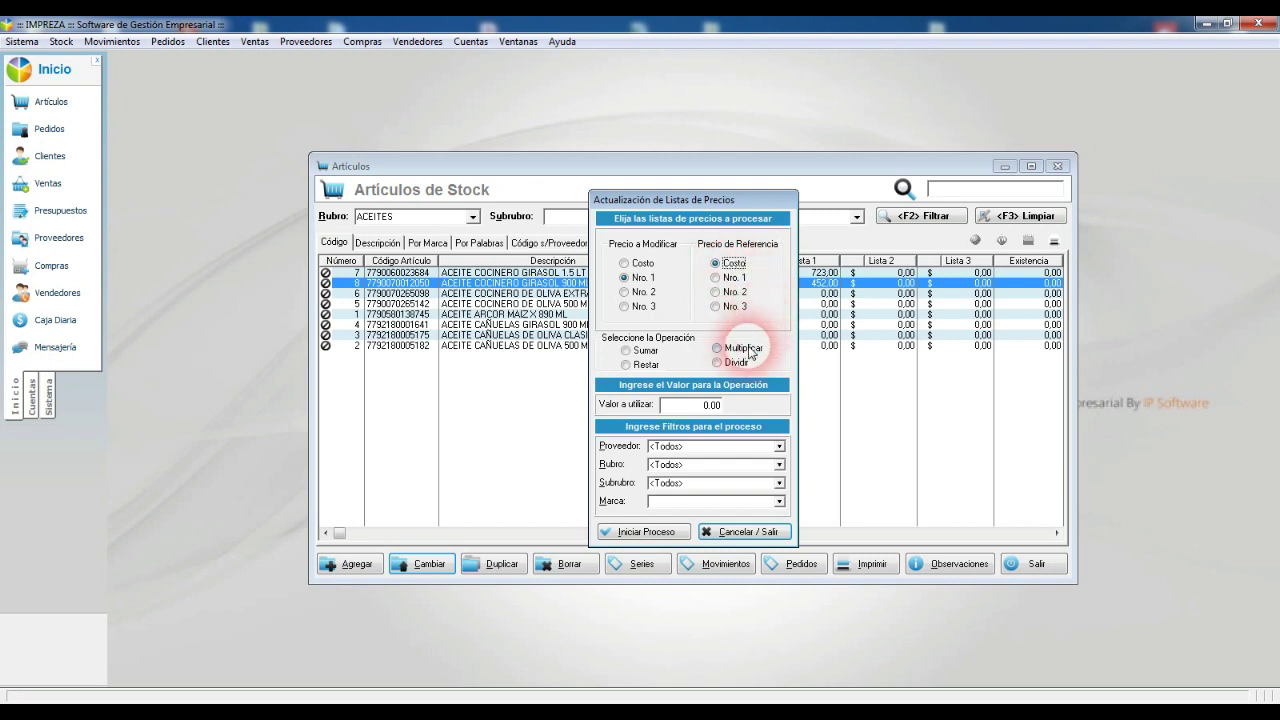
click(745, 349)
click(720, 405)
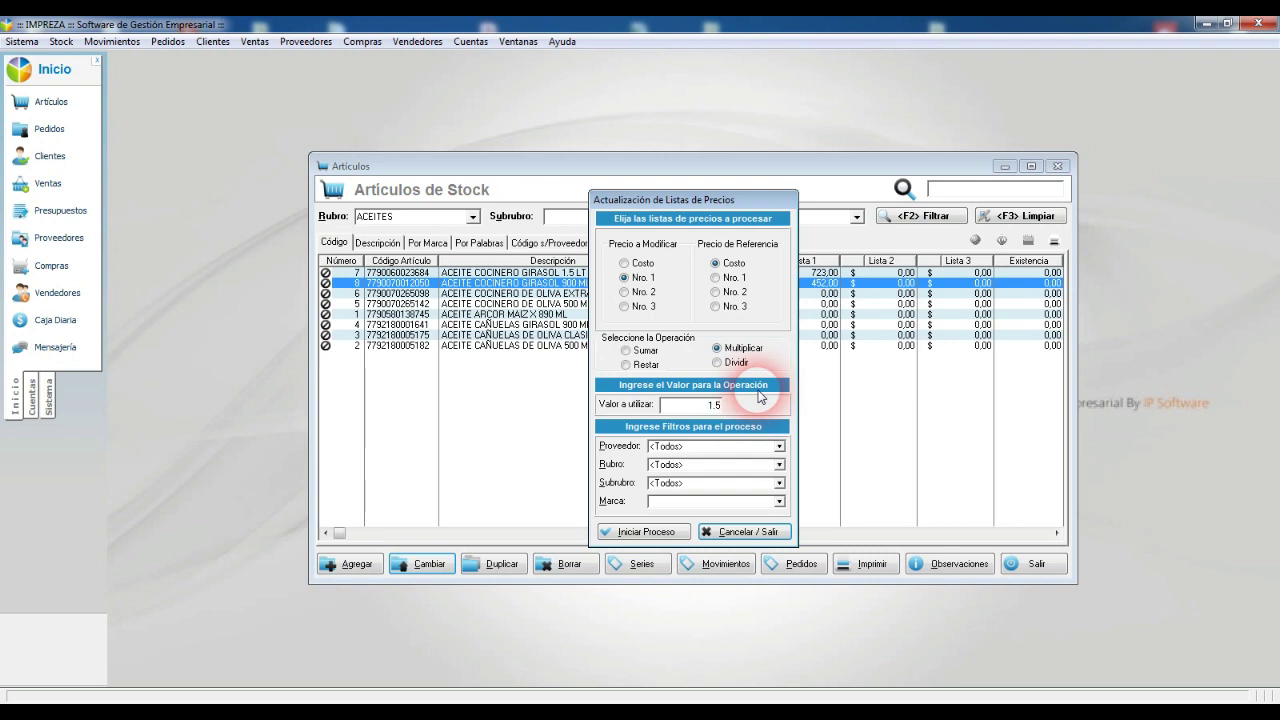
click(684, 468)
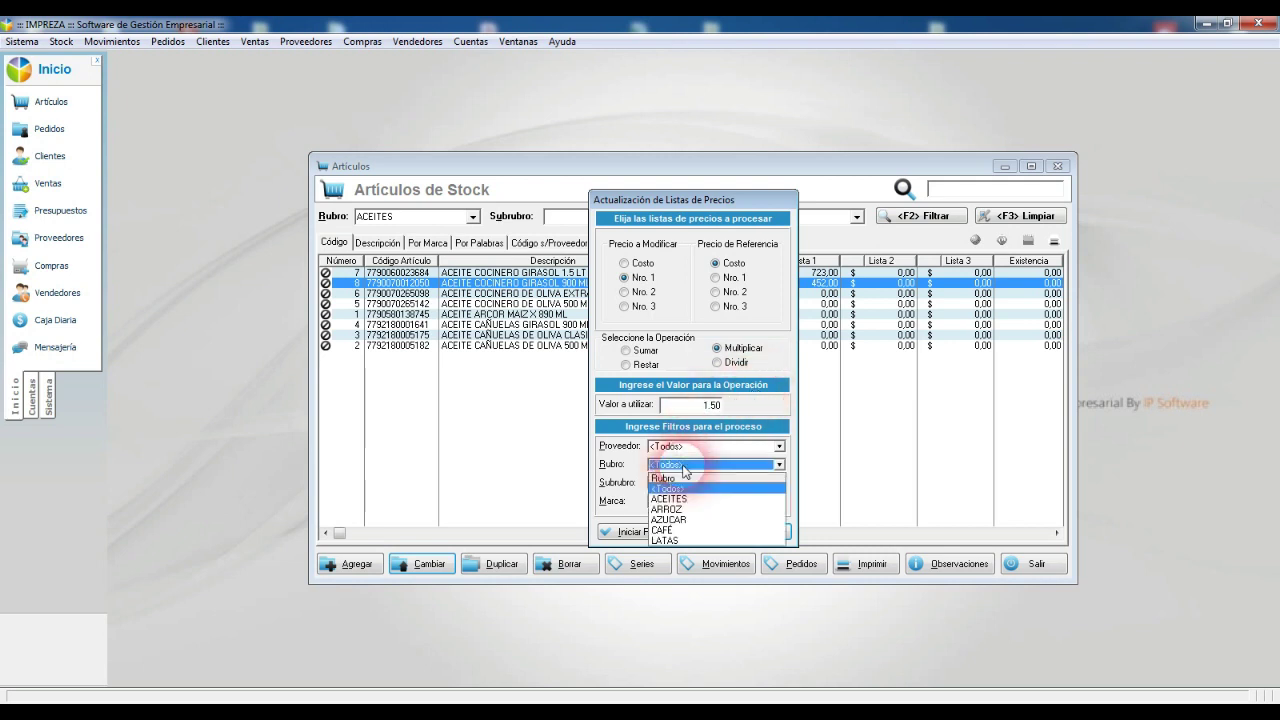
click(676, 503)
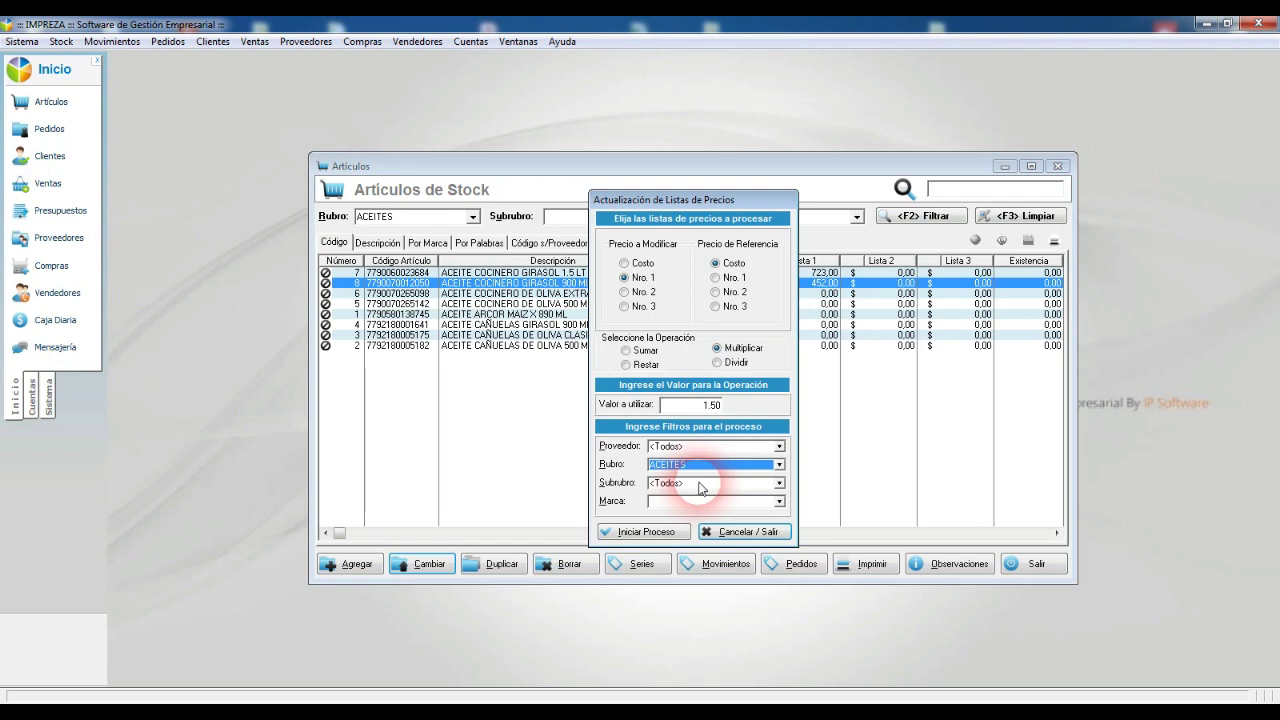
click(692, 484)
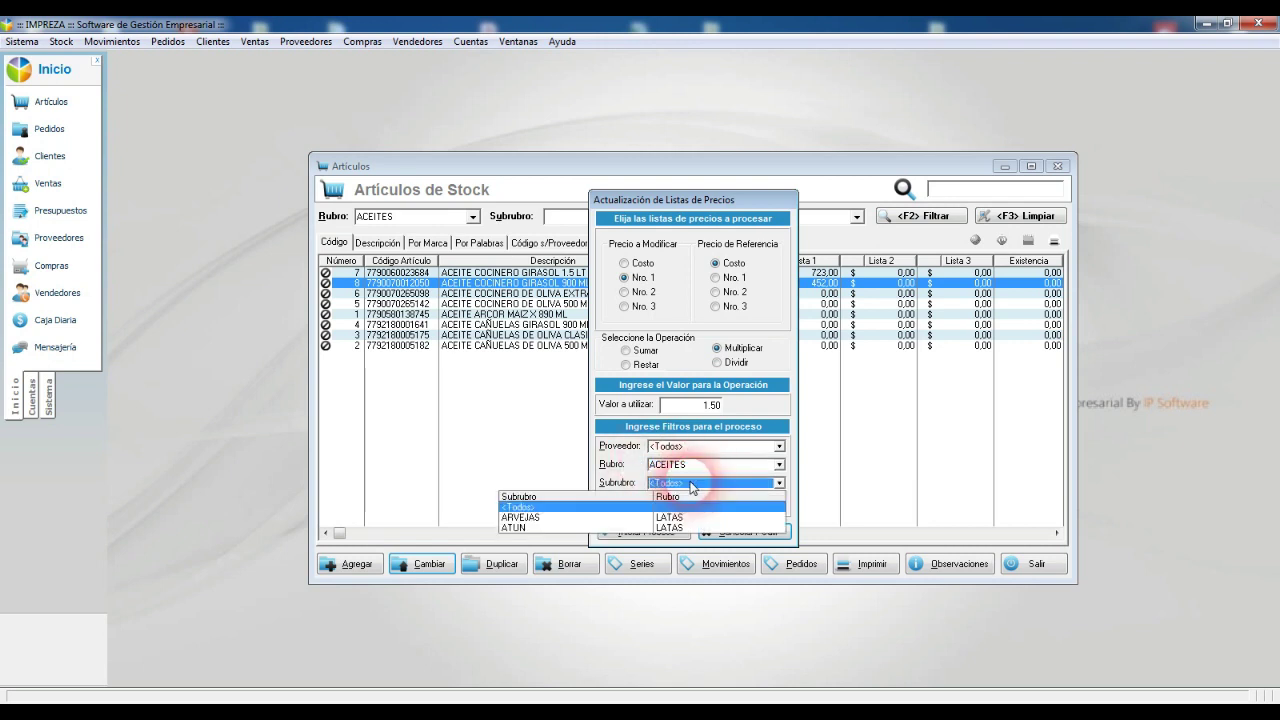
click(692, 484)
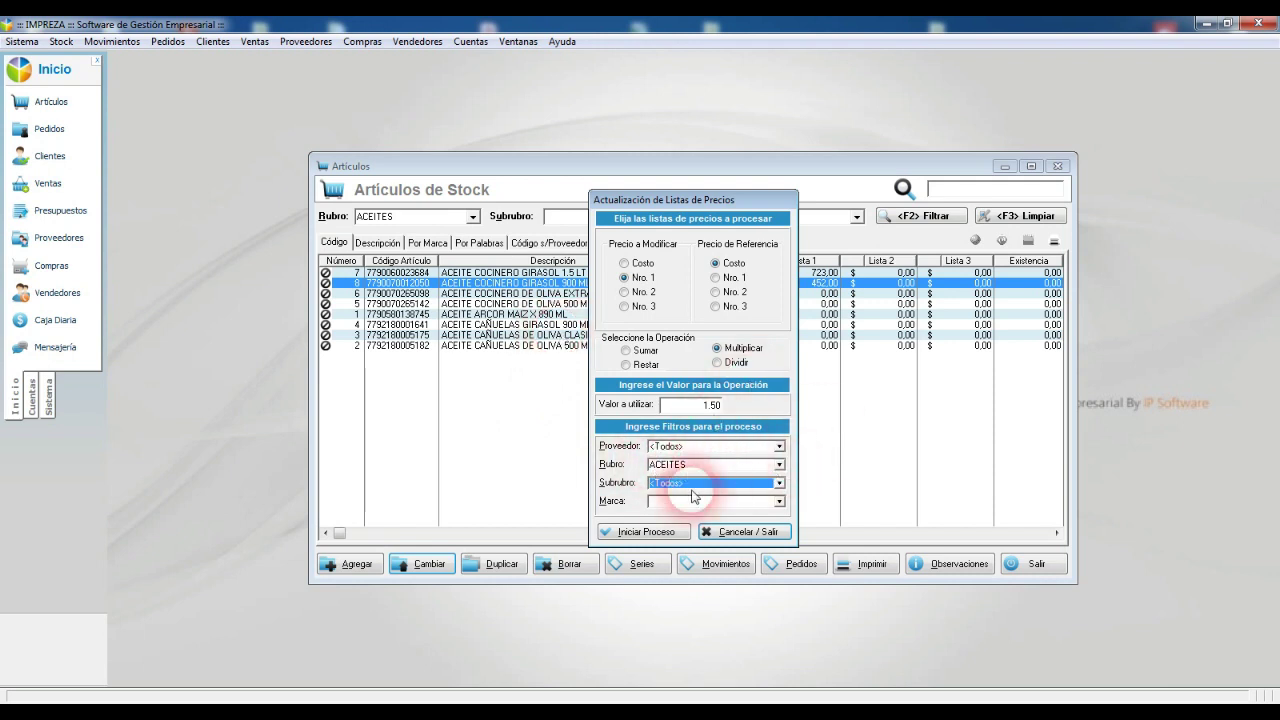
click(648, 532)
click(640, 389)
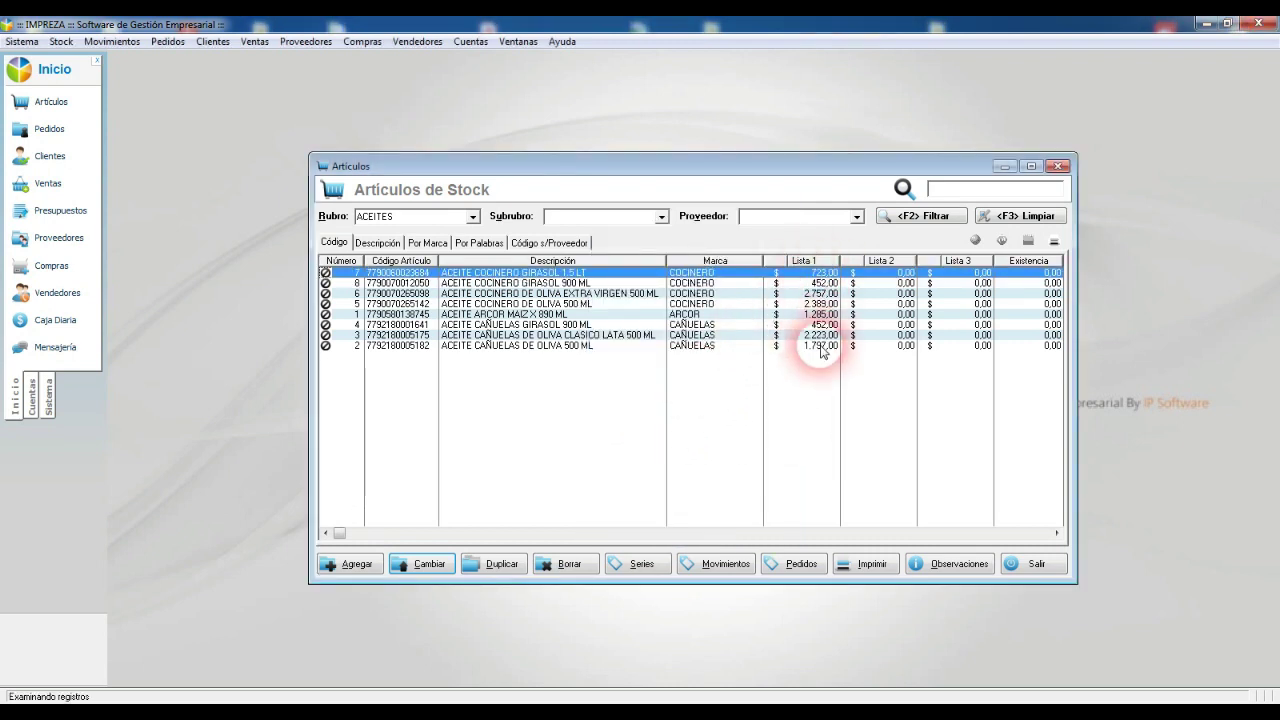
Step: Check the updated prices on article 8 and ACEITE CAÑUELAS GIRASOL 900 ML
double_click(821, 284)
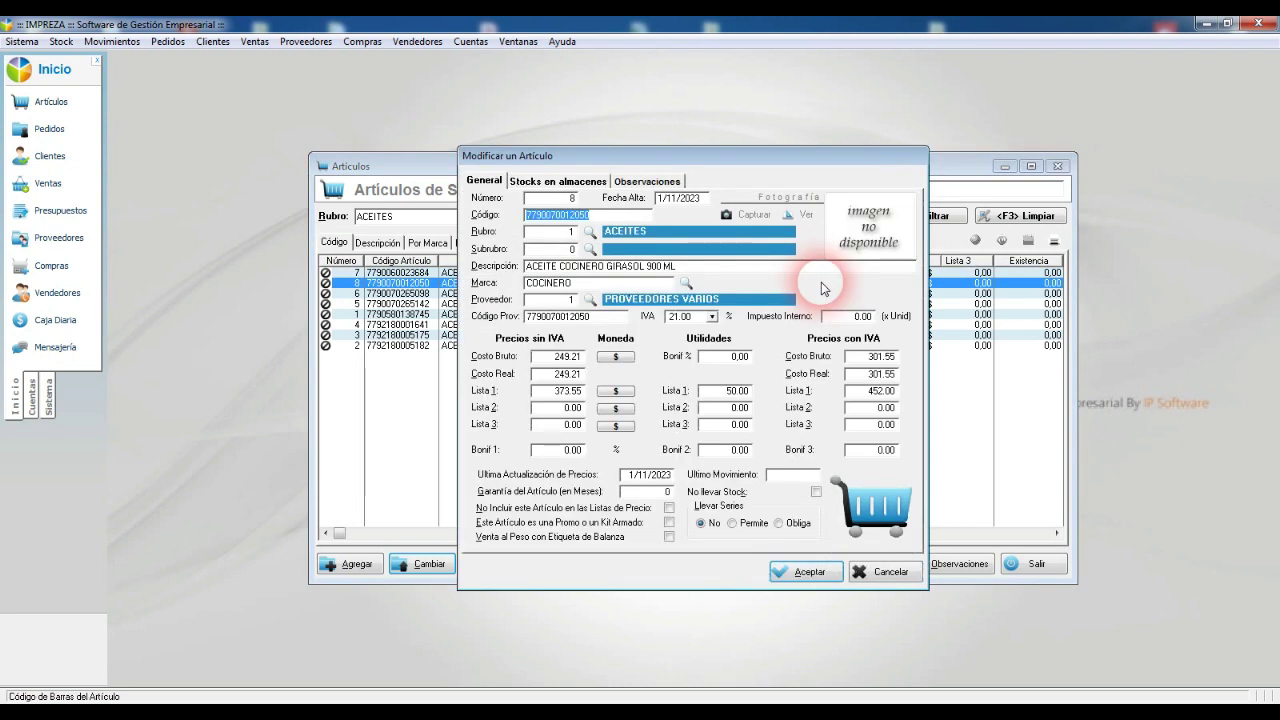
key(Escape)
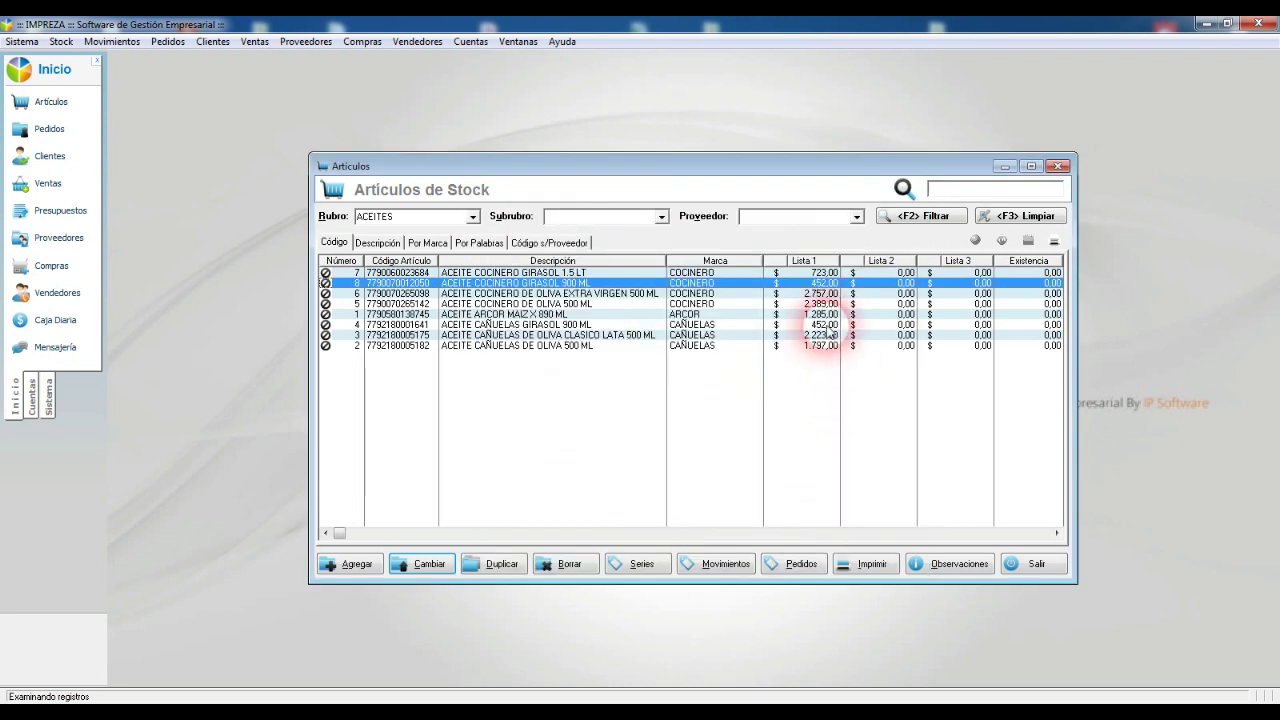
double_click(828, 326)
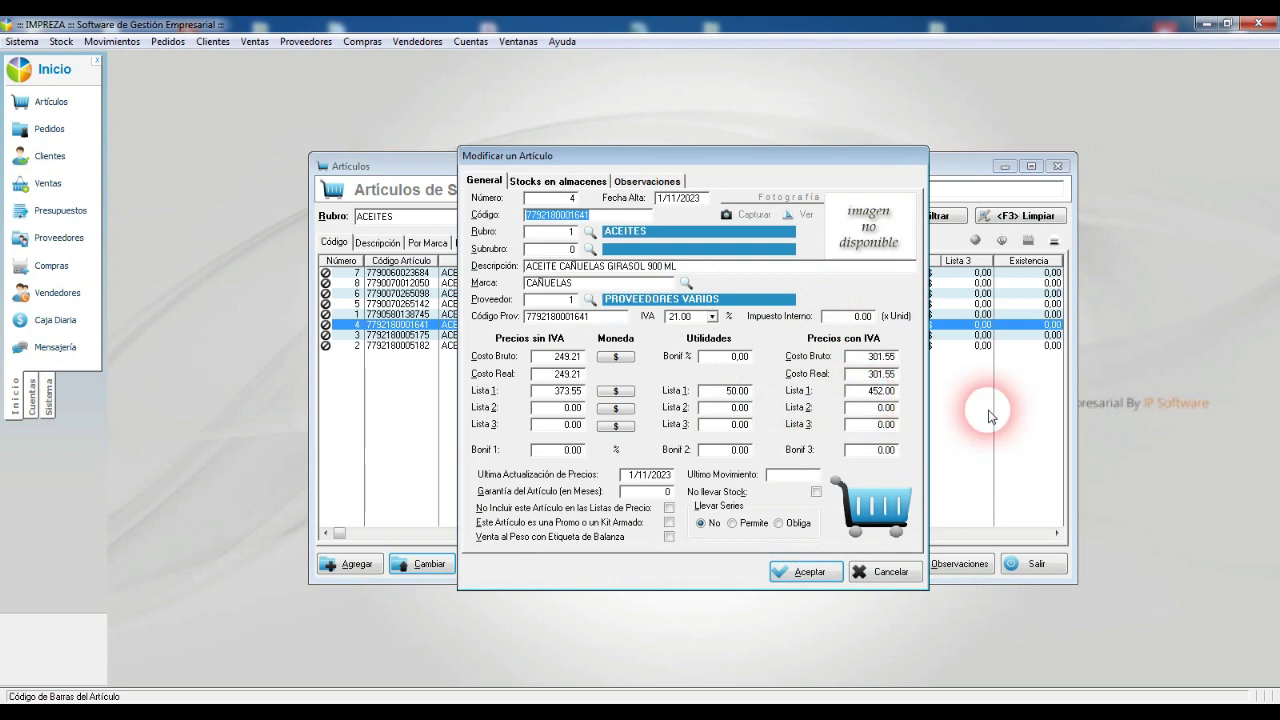
key(Escape)
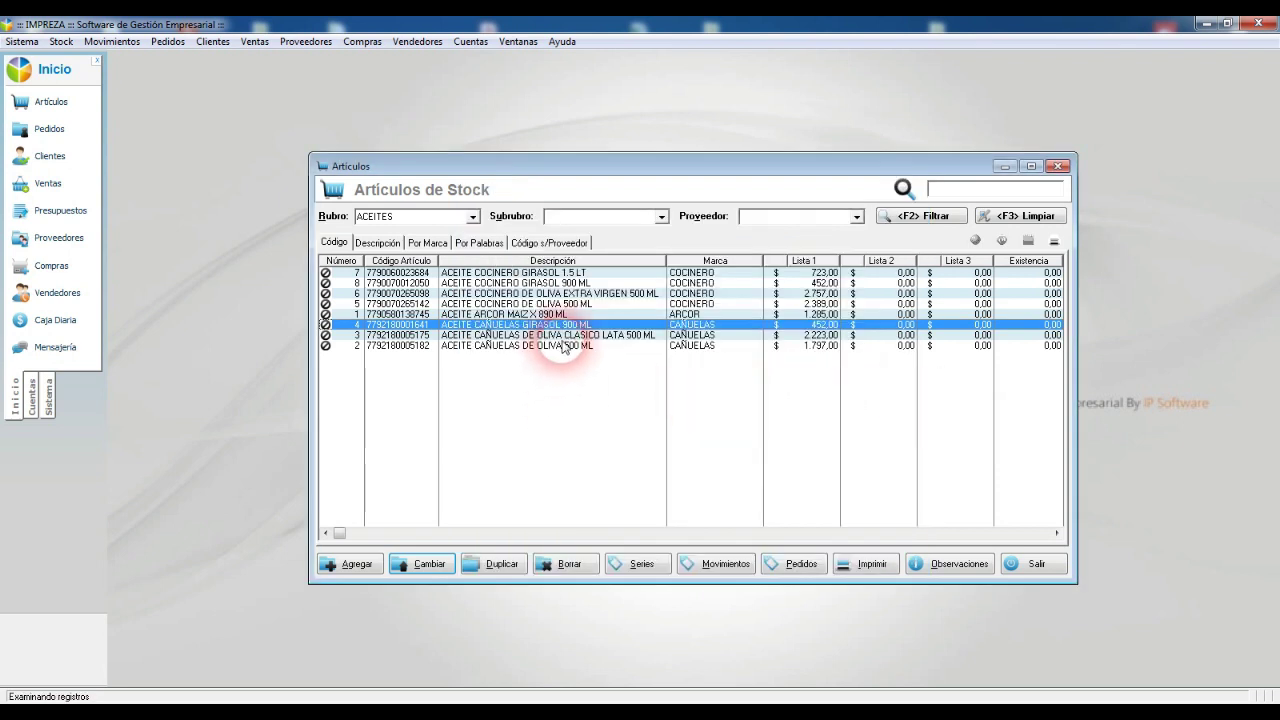
Step: Clear the Rubro filter, search by words for 'oliva', and open ACEITE CAÑUELAS DE OLIVA 500 ML
key(F3)
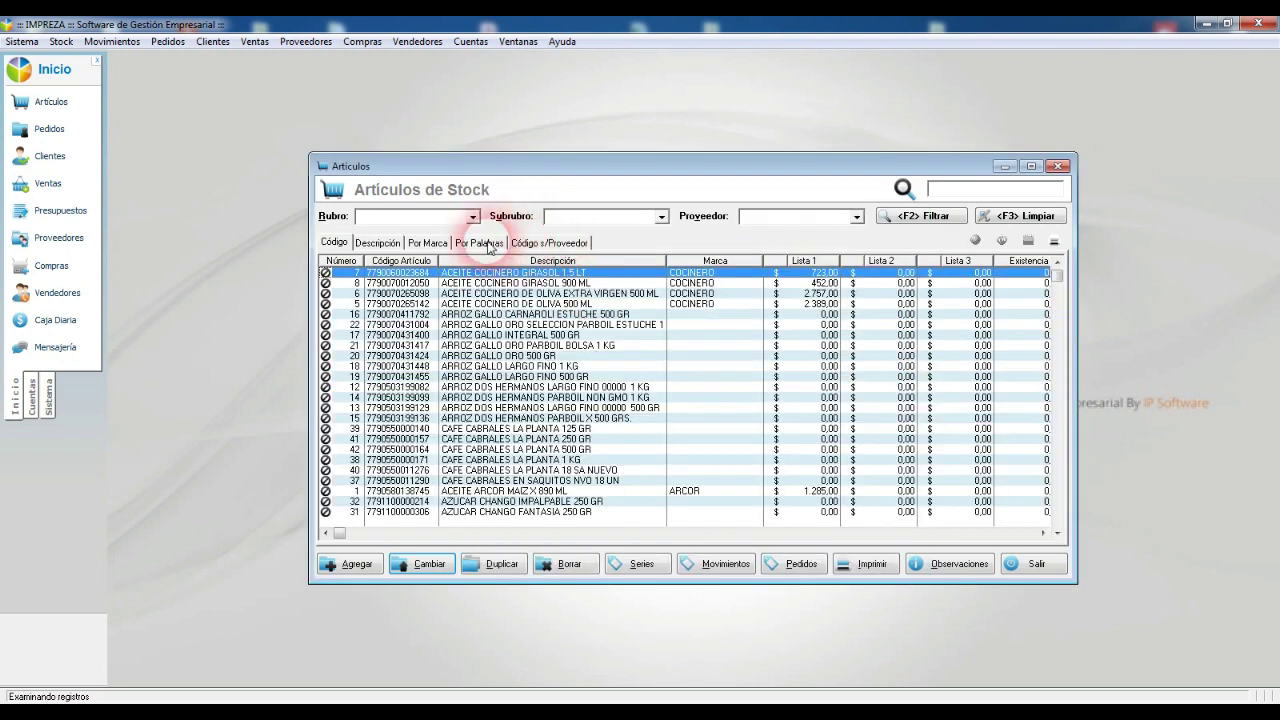
click(479, 242)
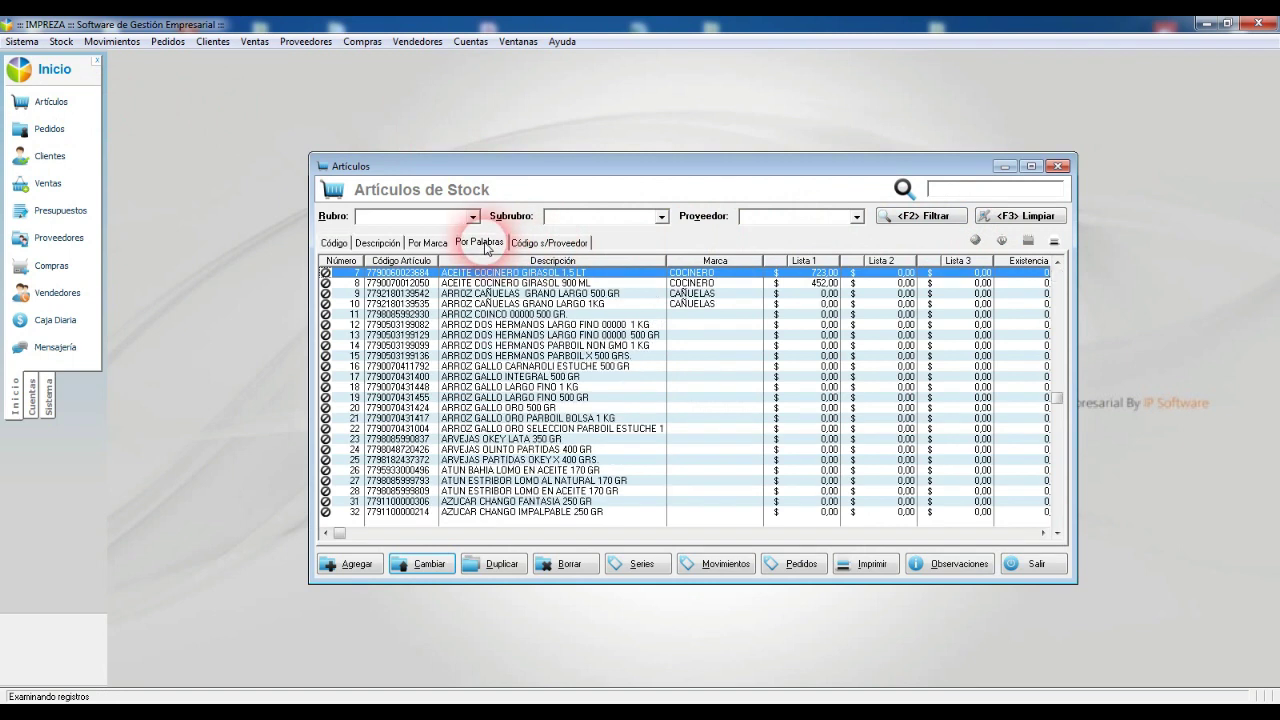
click(973, 194)
text(oli)
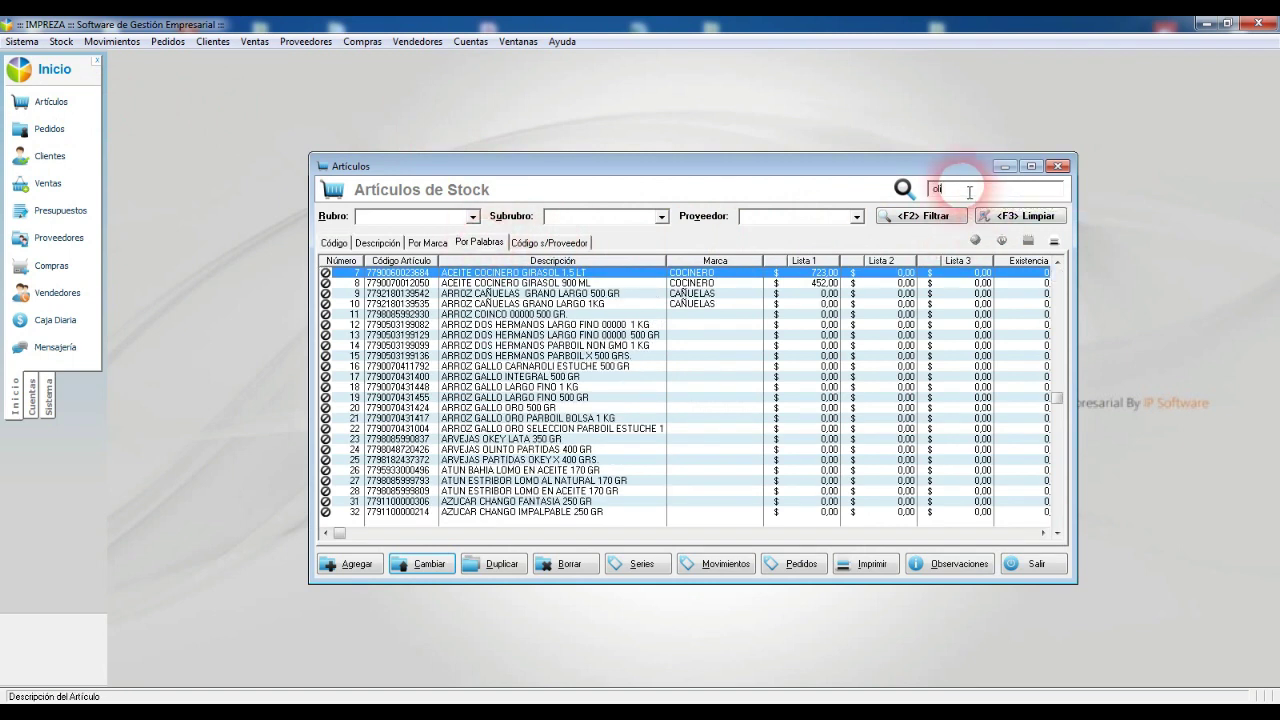
text(va)
key(Return)
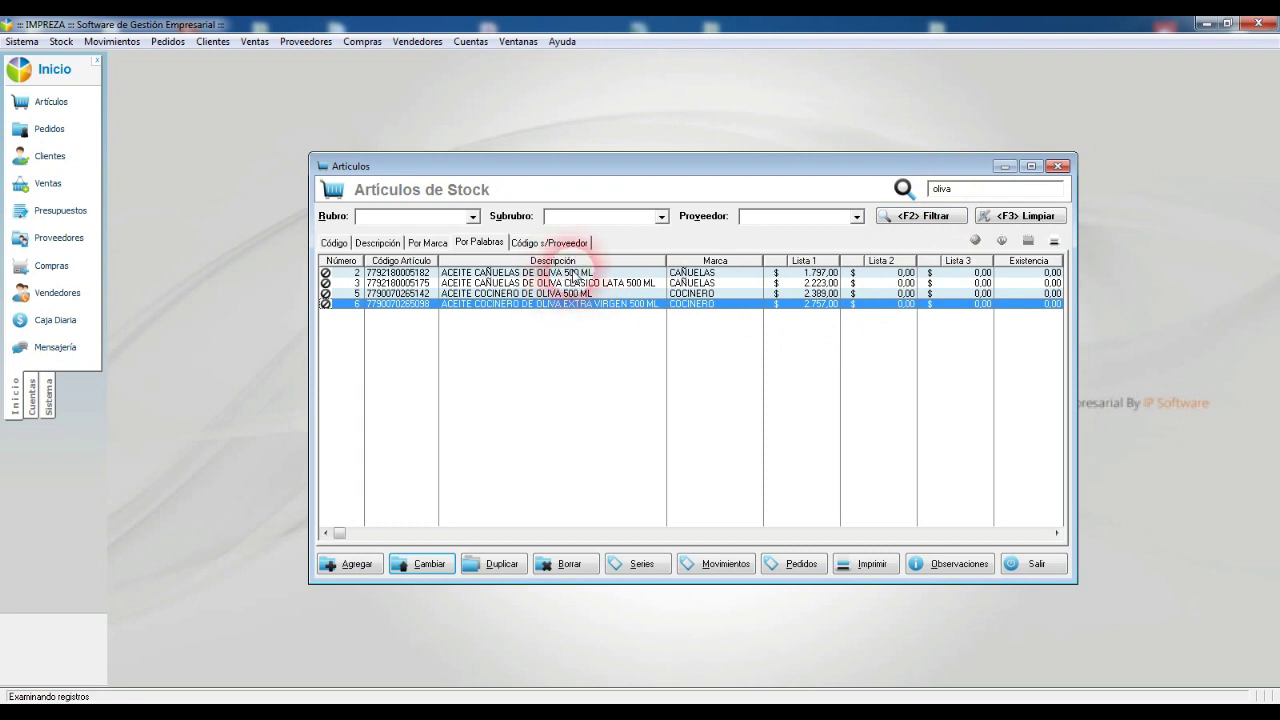
double_click(576, 273)
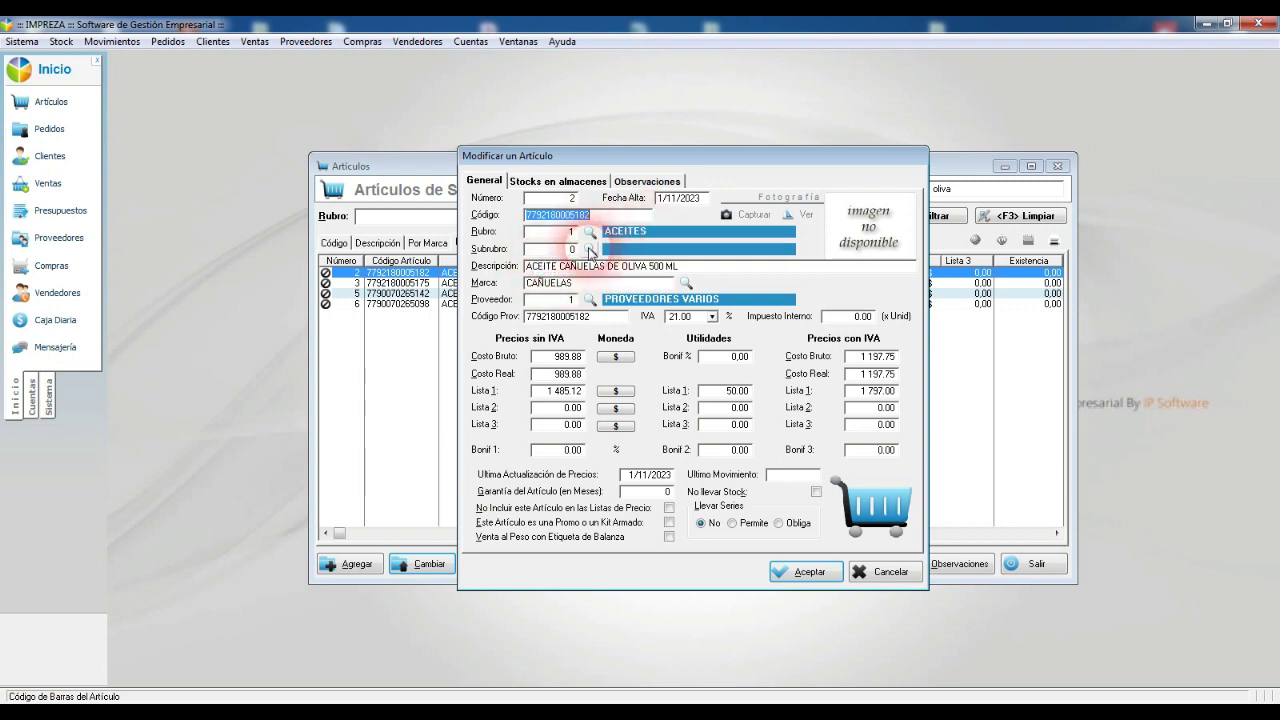
Step: Create subcategory OLIVA under ACEITES and assign it to ACEITE CAÑUELAS DE OLIVA 500 ML
click(589, 250)
click(678, 542)
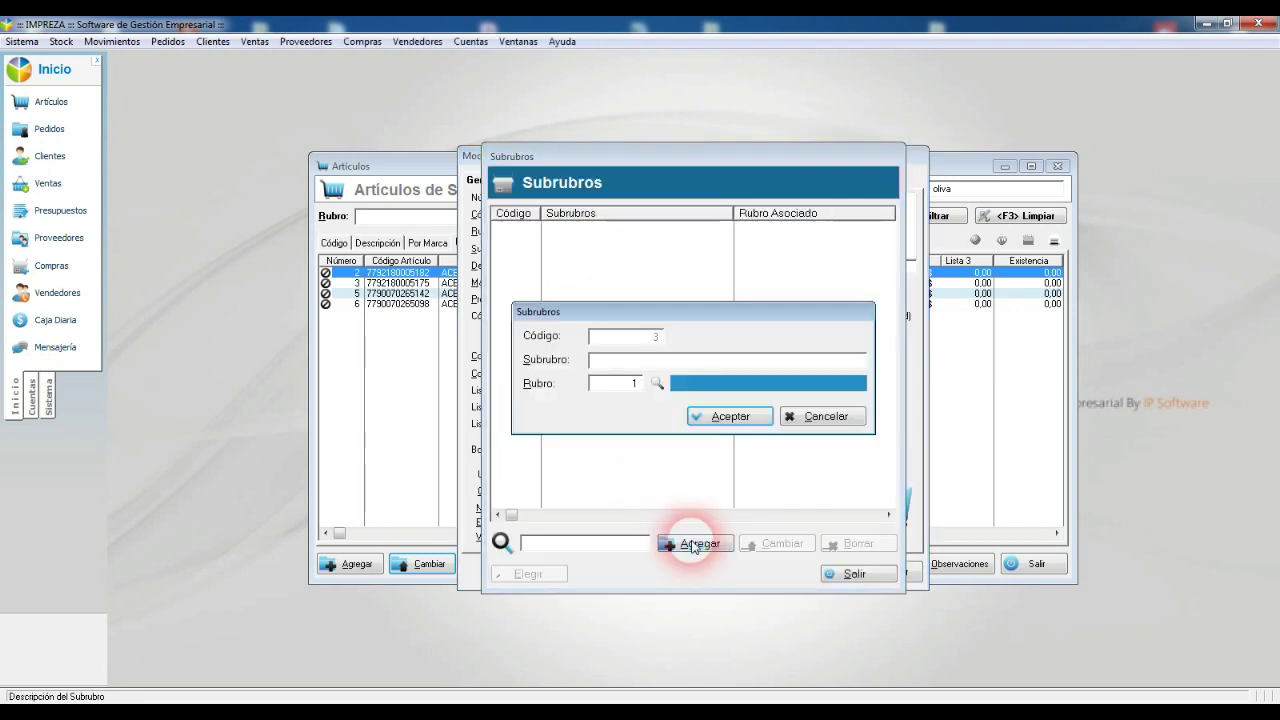
key(Return)
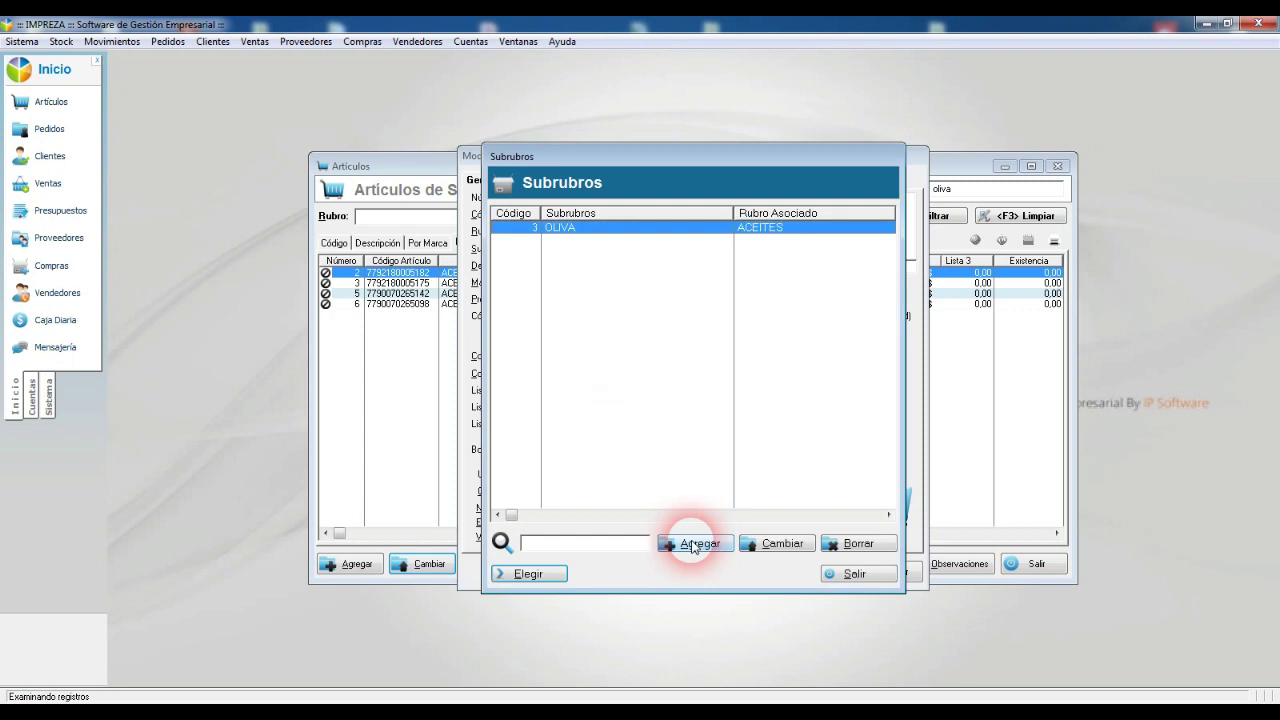
key(Return)
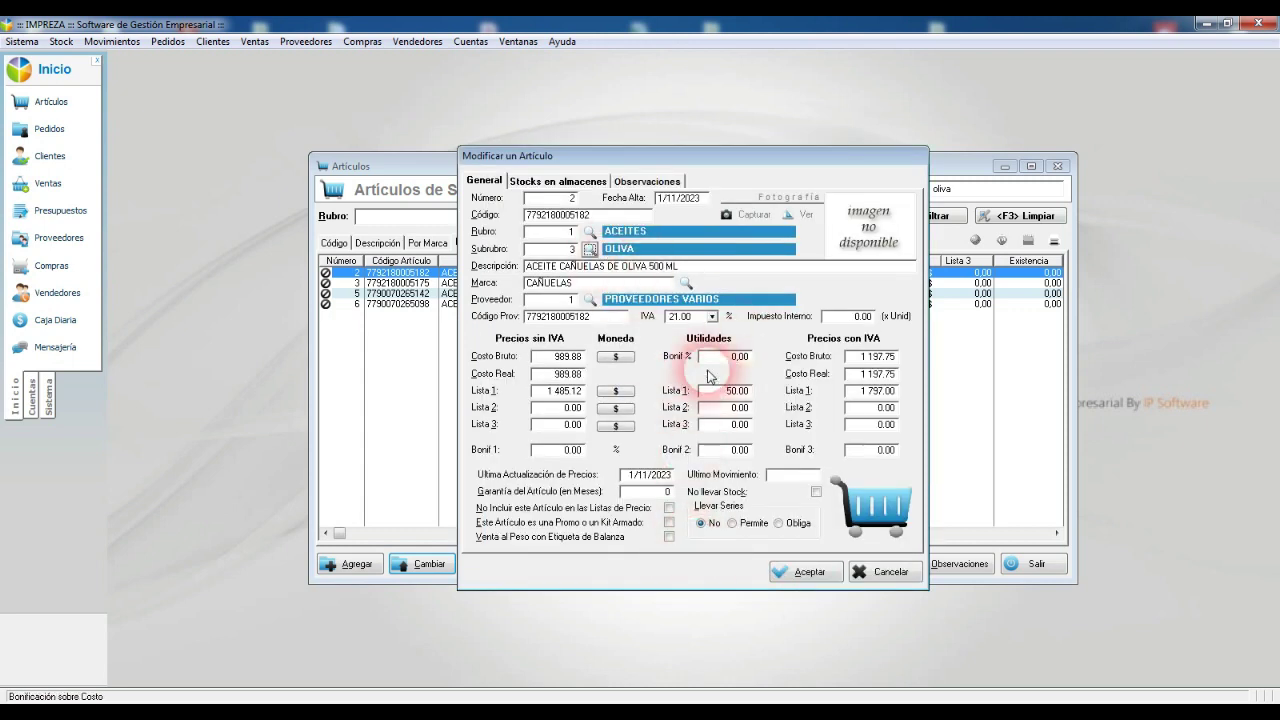
click(822, 573)
Step: Set subcategory OLIVA on the CLASICO LATA and COCINERO DE OLIVA 500 ML articles
double_click(550, 285)
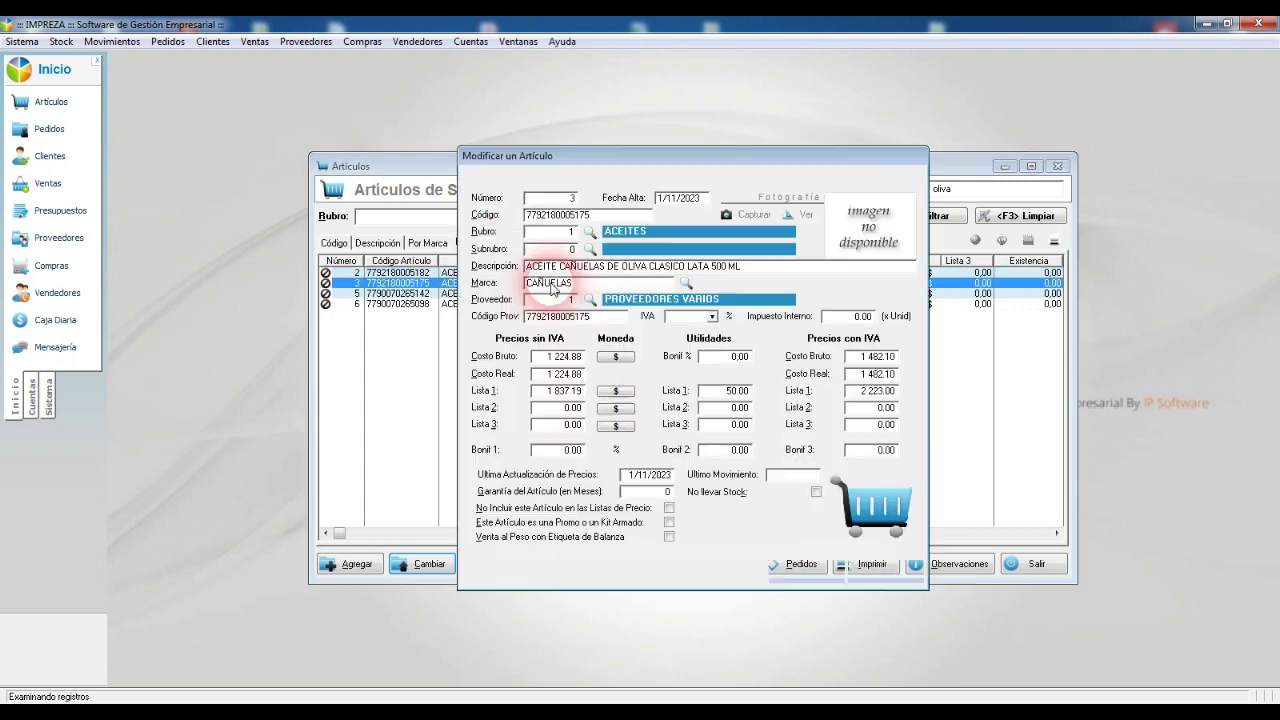
click(590, 249)
double_click(582, 229)
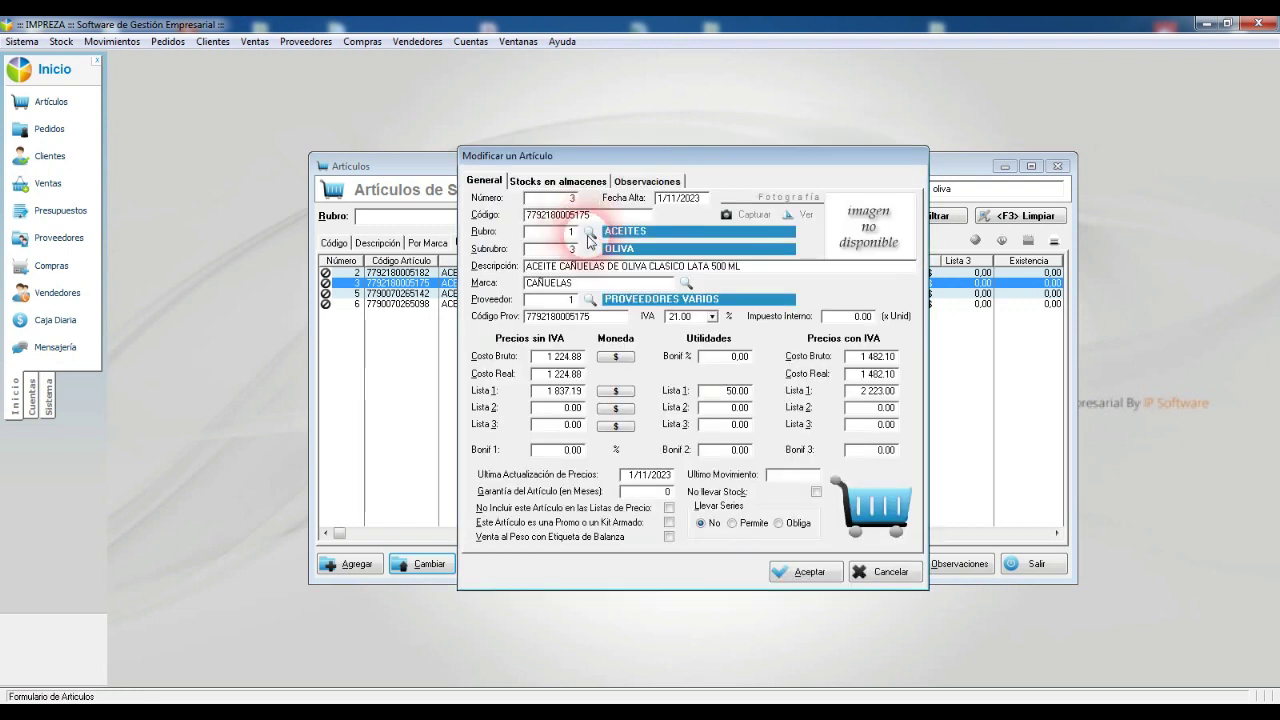
click(805, 569)
double_click(574, 294)
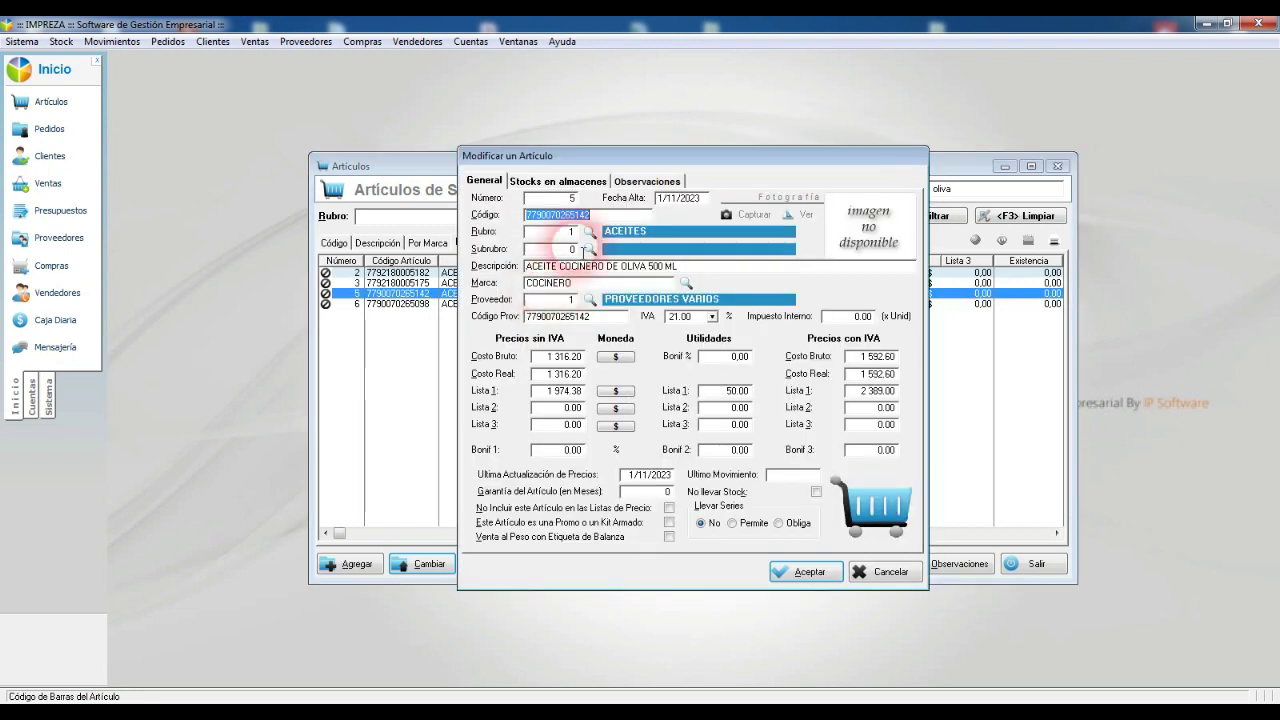
click(596, 249)
double_click(595, 228)
click(805, 569)
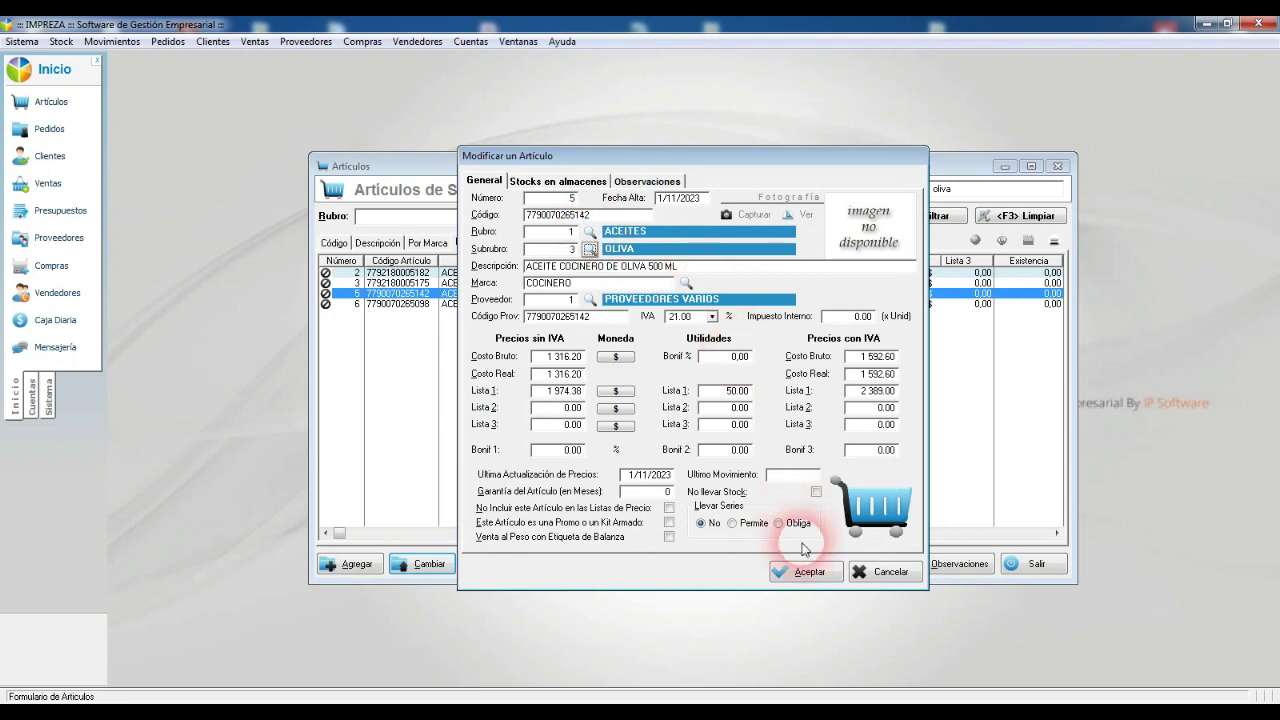
Step: Set subcategory OLIVA on the EXTRA VIRGEN olive oil and close the articles list
double_click(541, 304)
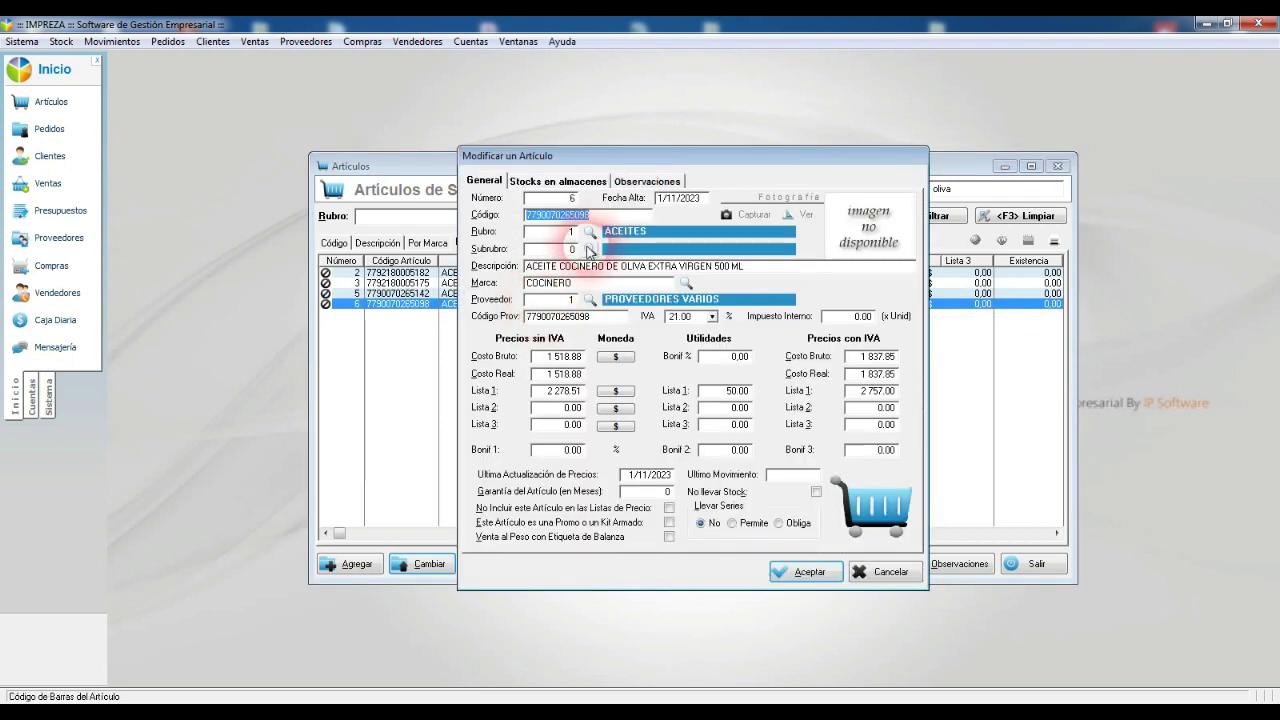
click(596, 249)
double_click(581, 229)
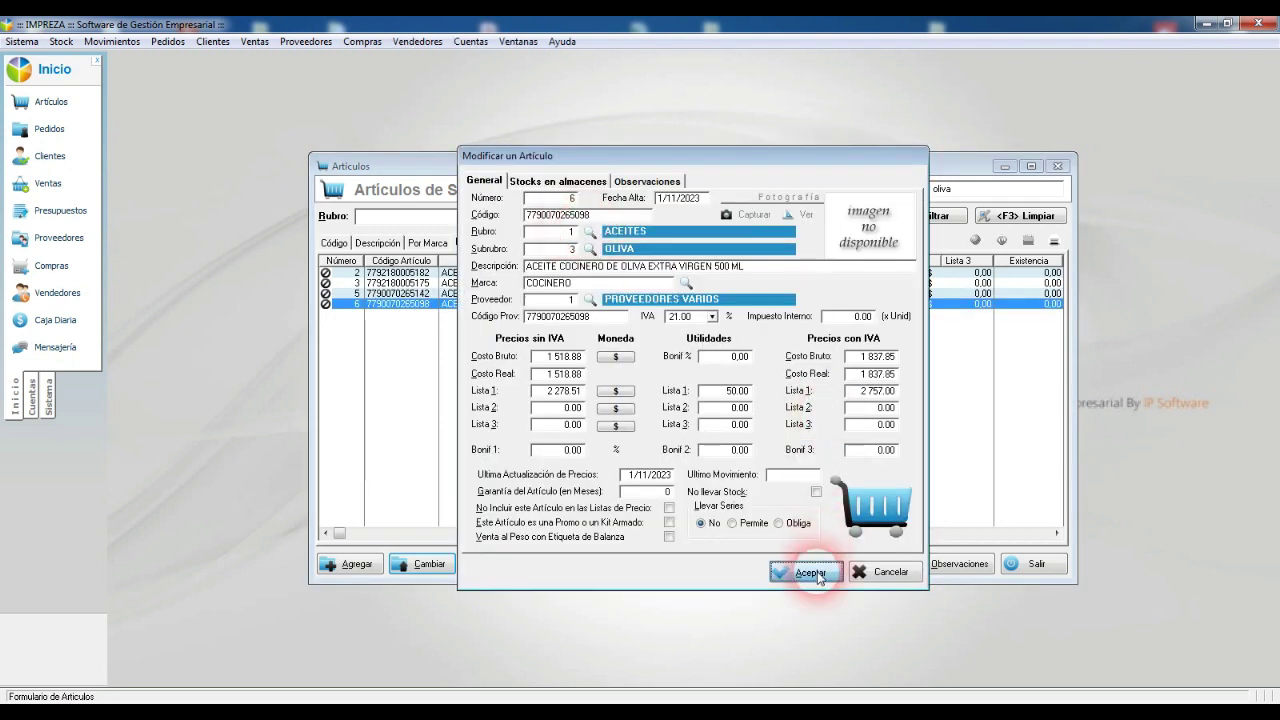
click(805, 569)
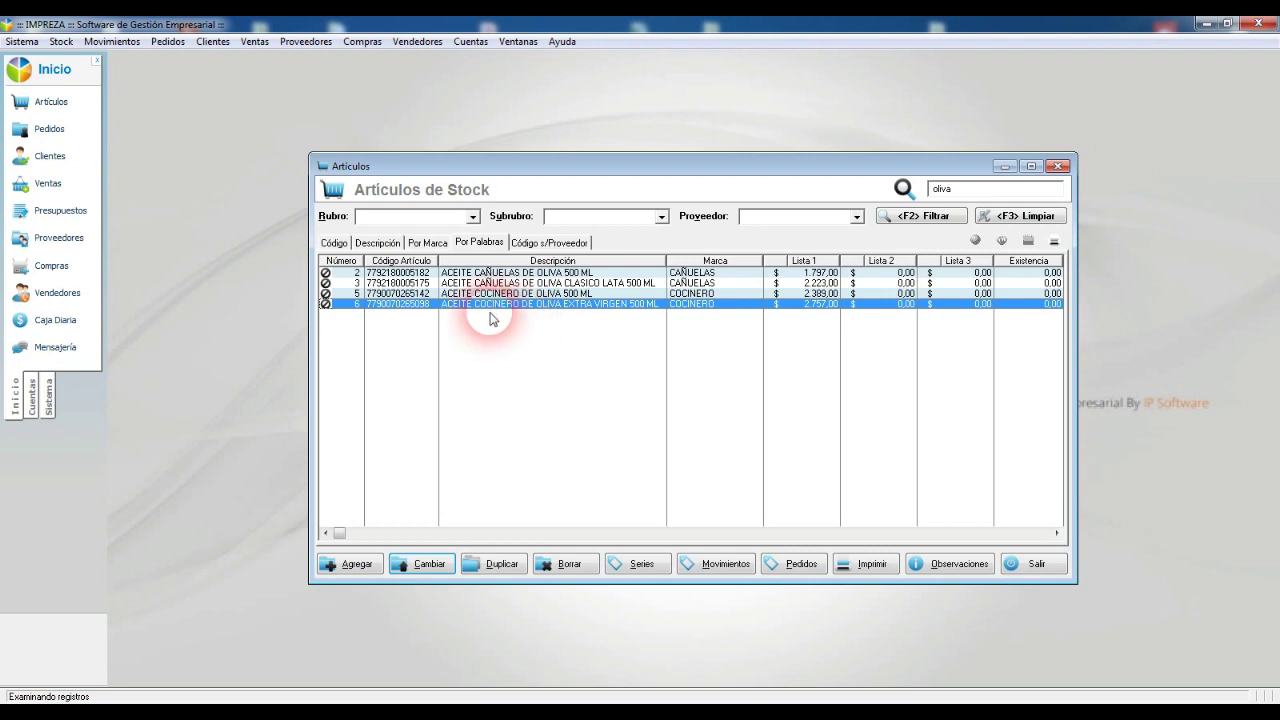
key(Escape)
click(61, 41)
Step: Set Por Referencia to recalculate Lista 1 from Costo multiplied by 1.4
mouse_move(113, 112)
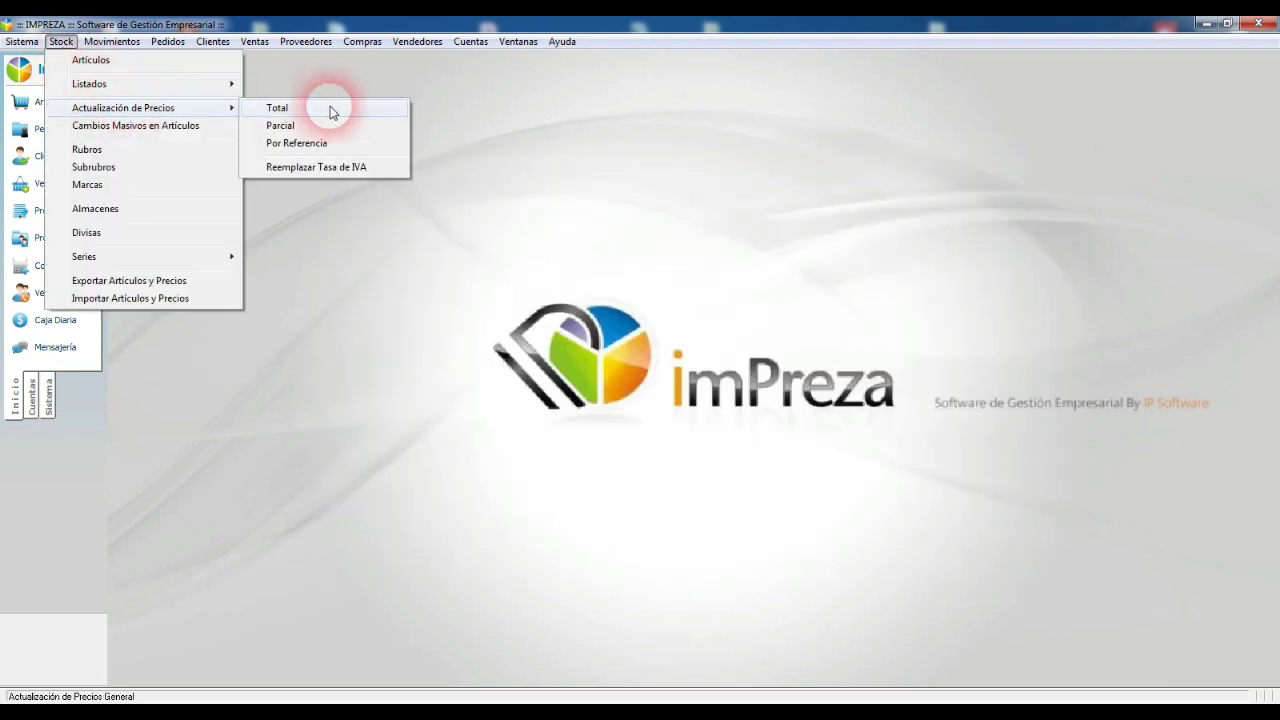
click(300, 143)
click(643, 280)
click(728, 263)
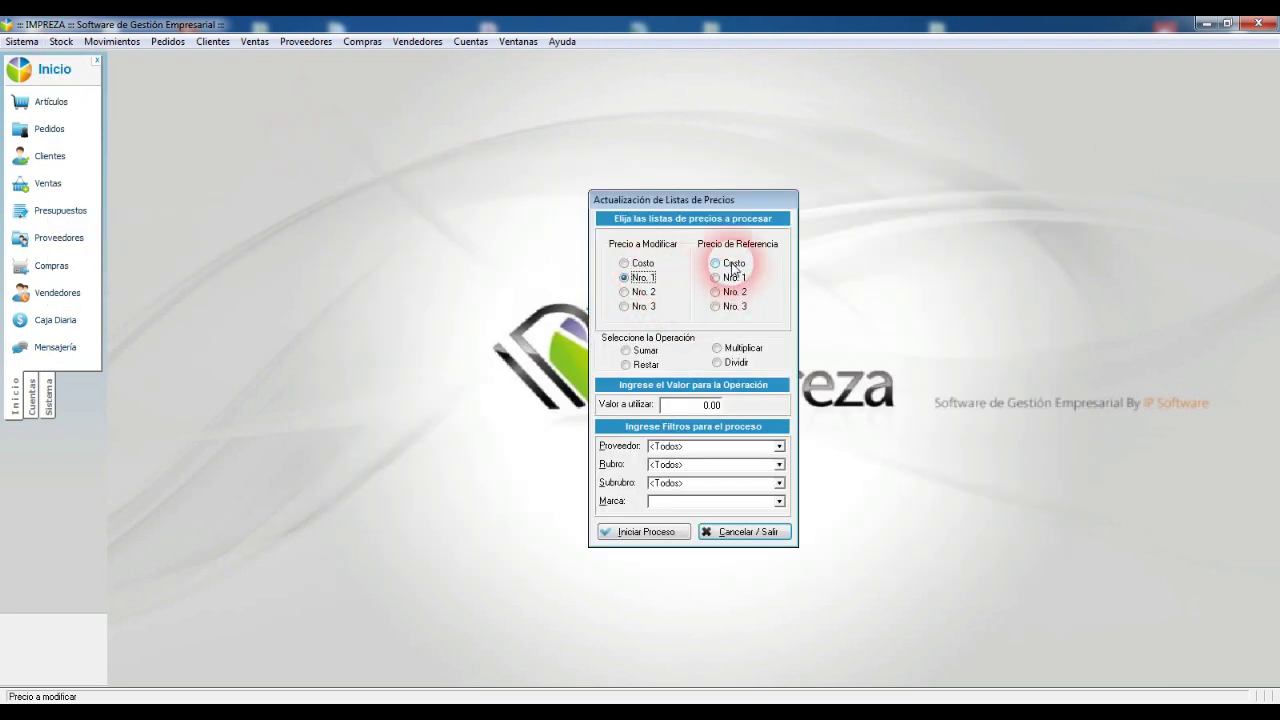
click(748, 349)
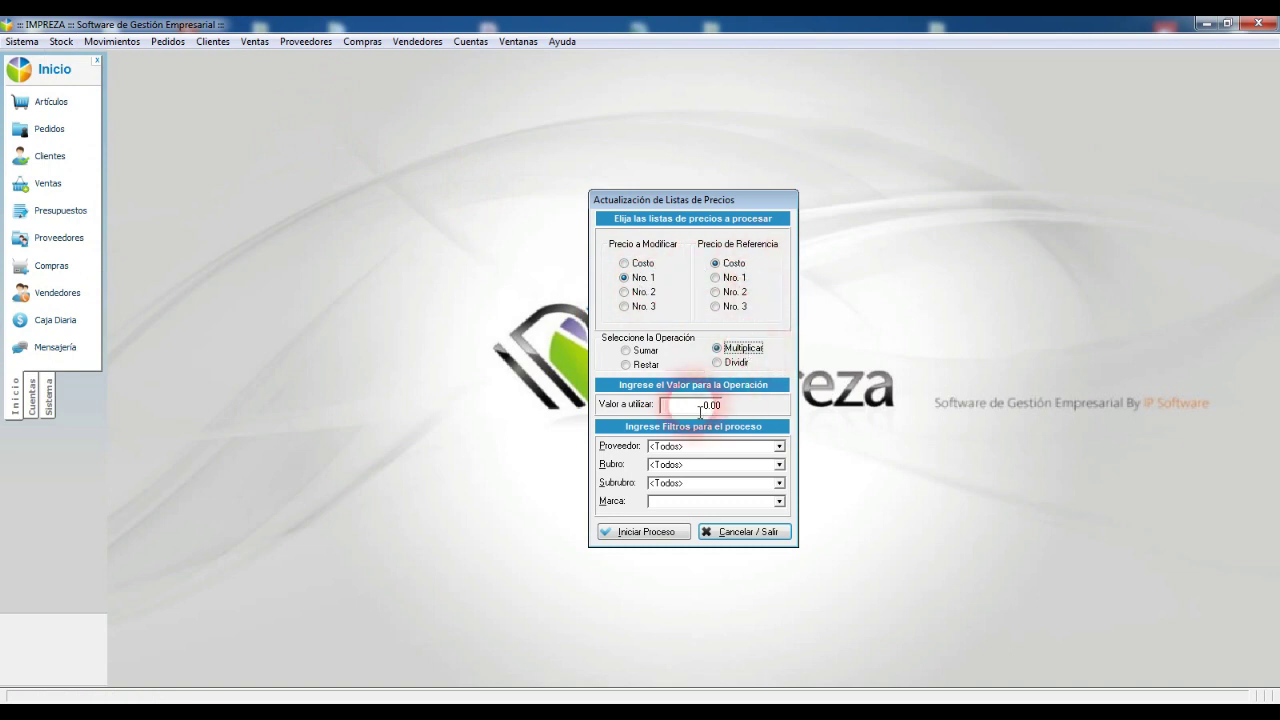
click(700, 404)
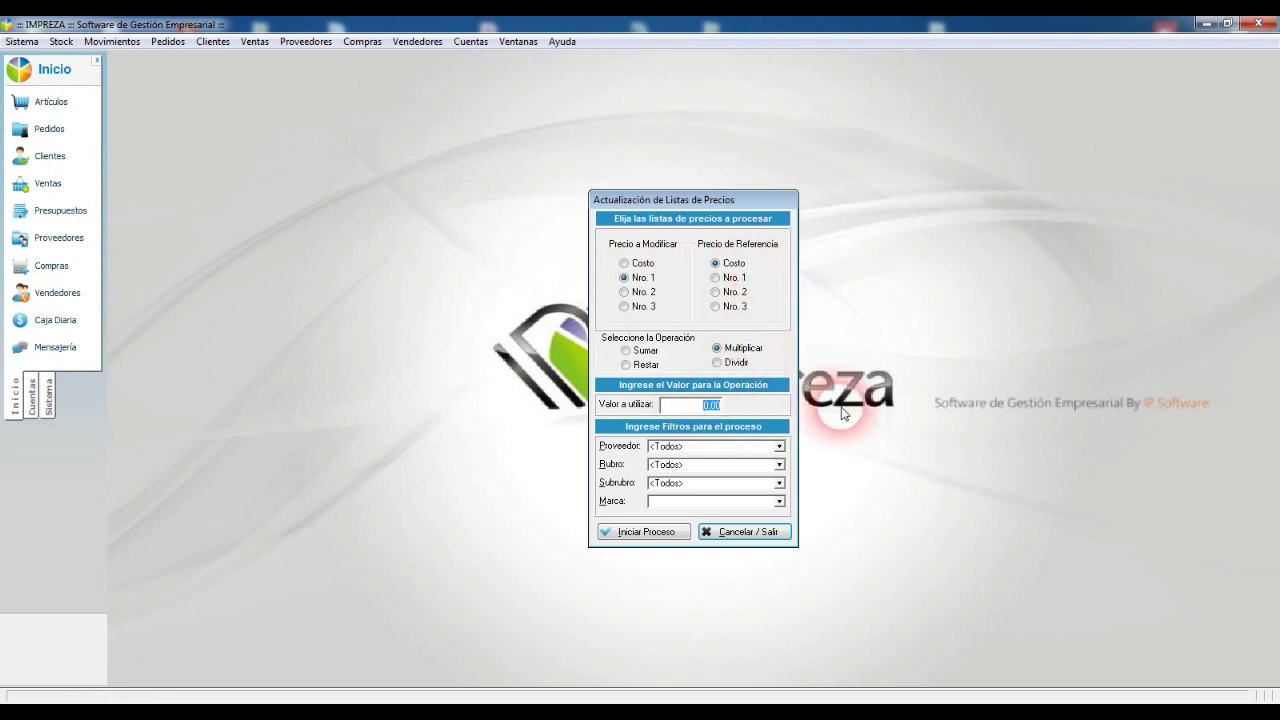
text(1.4)
key(Tab)
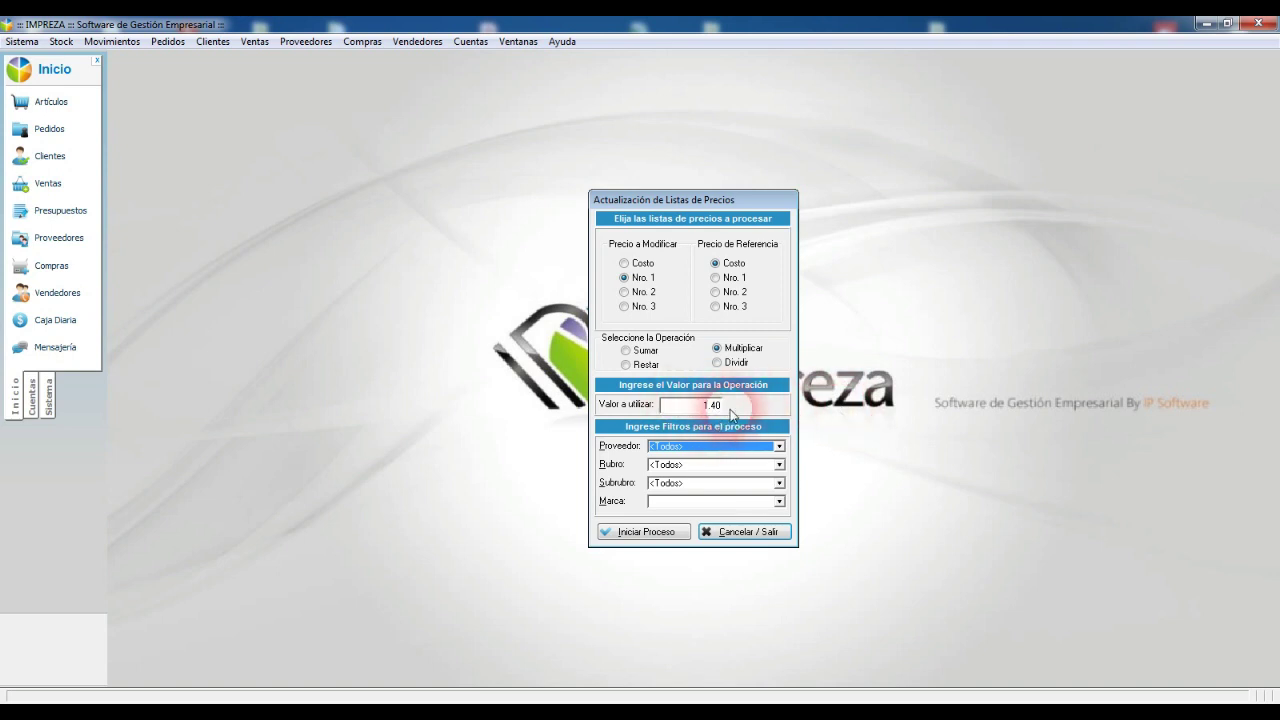
Step: Restrict the update to Rubro ACEITES, Subrubro OLIVA, run it, and reopen the Artículos list
click(695, 465)
click(668, 498)
click(684, 483)
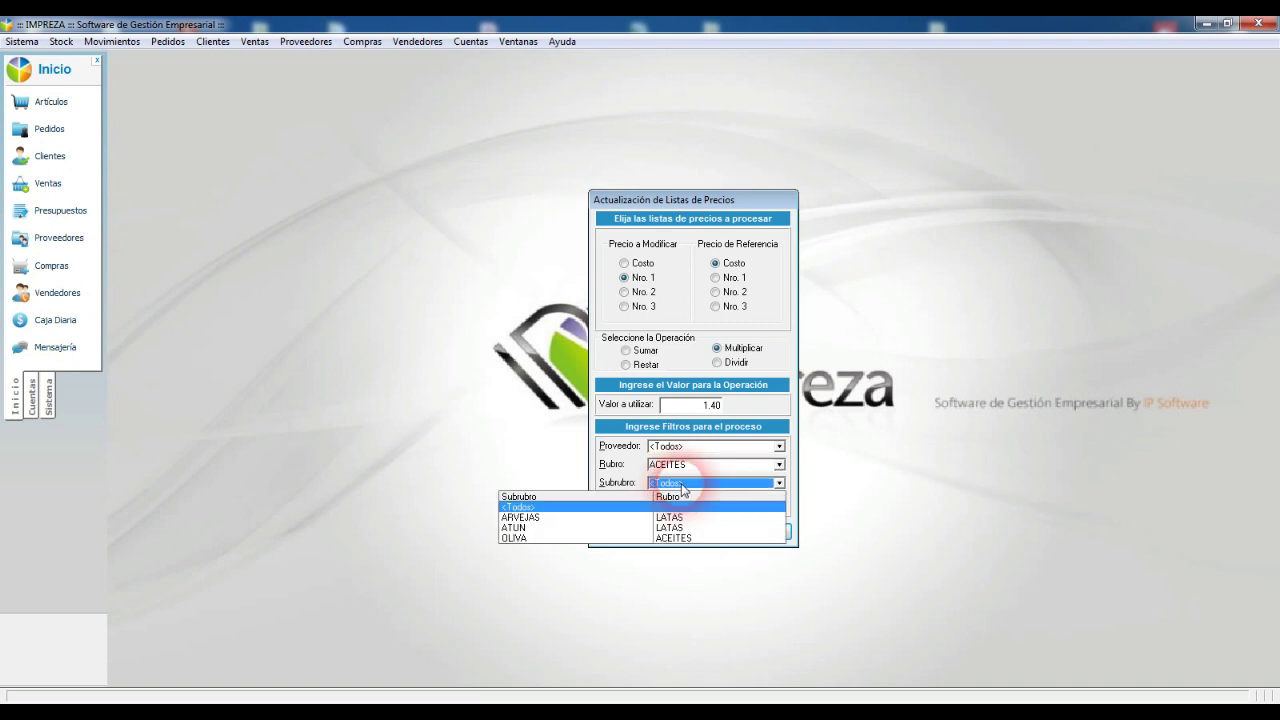
click(514, 539)
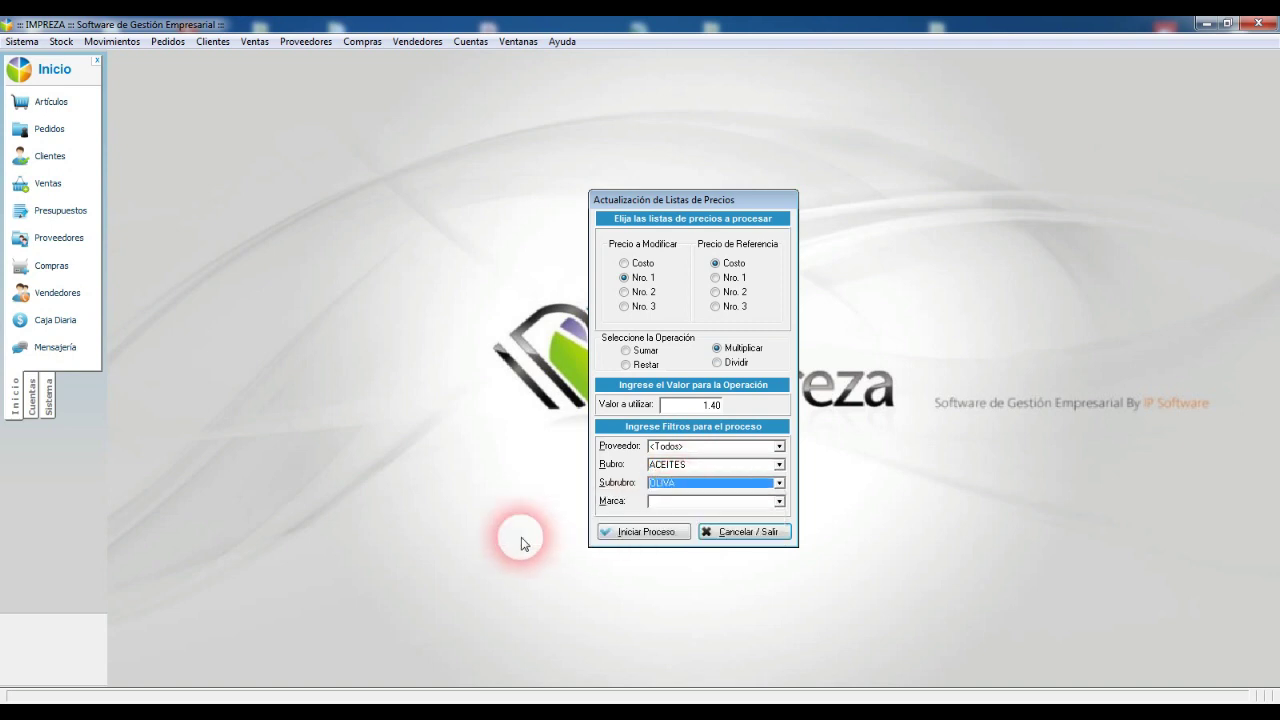
click(648, 532)
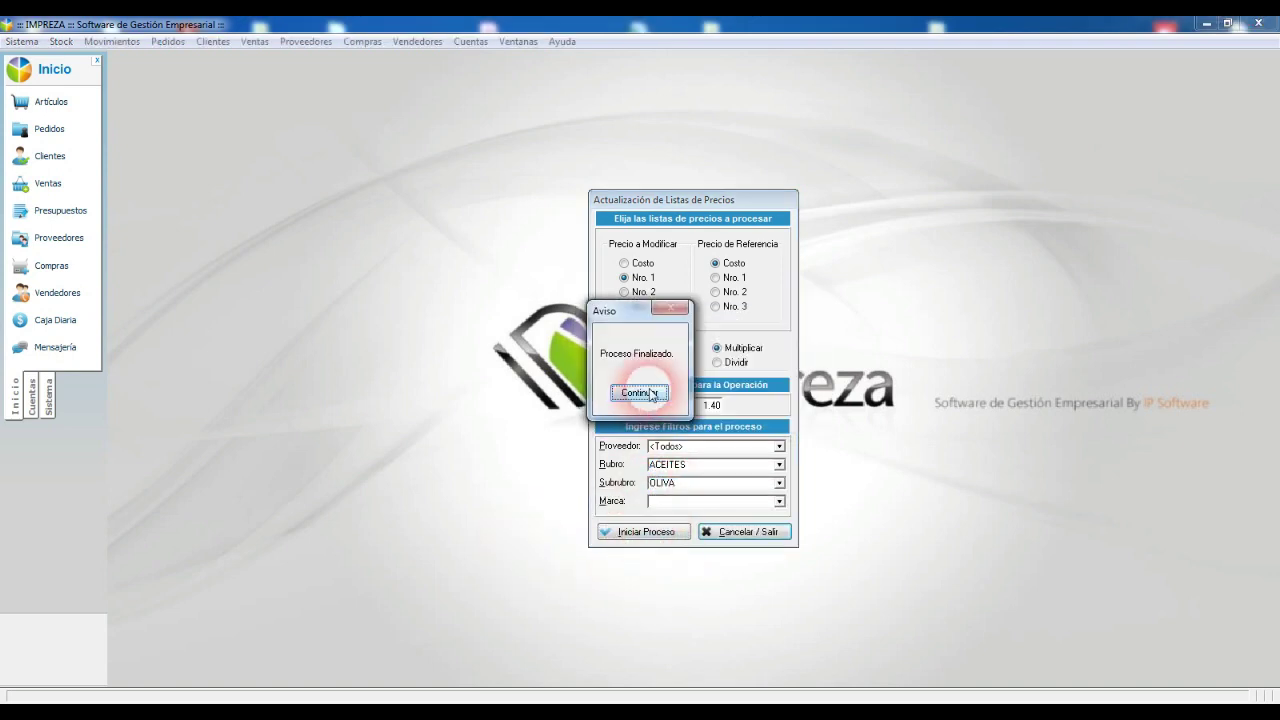
click(651, 393)
click(748, 533)
click(50, 101)
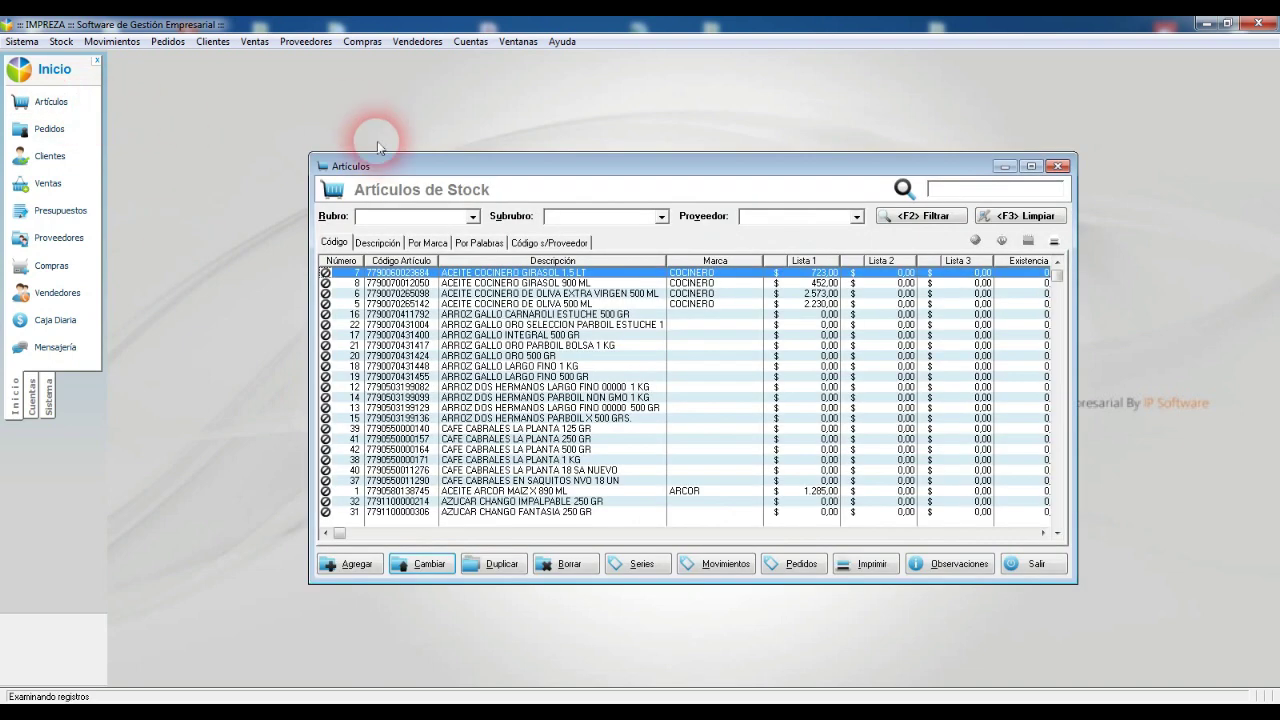
Step: Search 'oliv' and check the Lista 1 margin on two olive-oil articles
click(479, 243)
text(oliva)
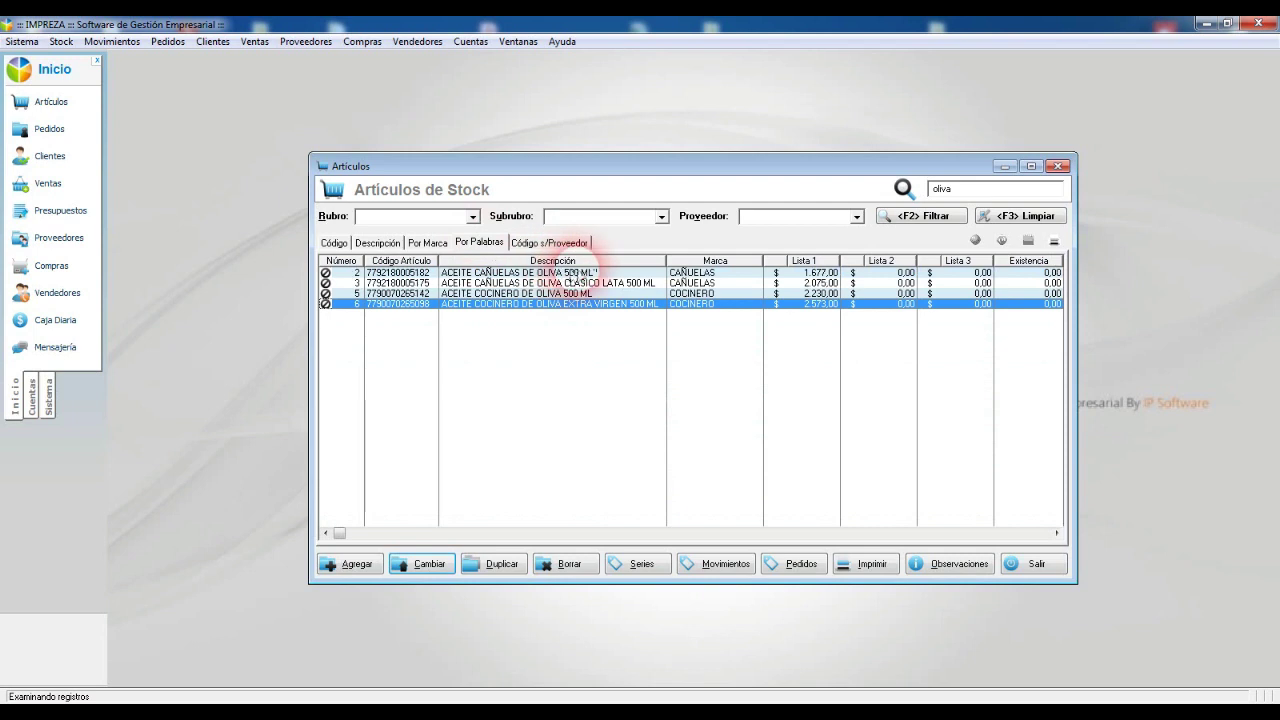
double_click(550, 273)
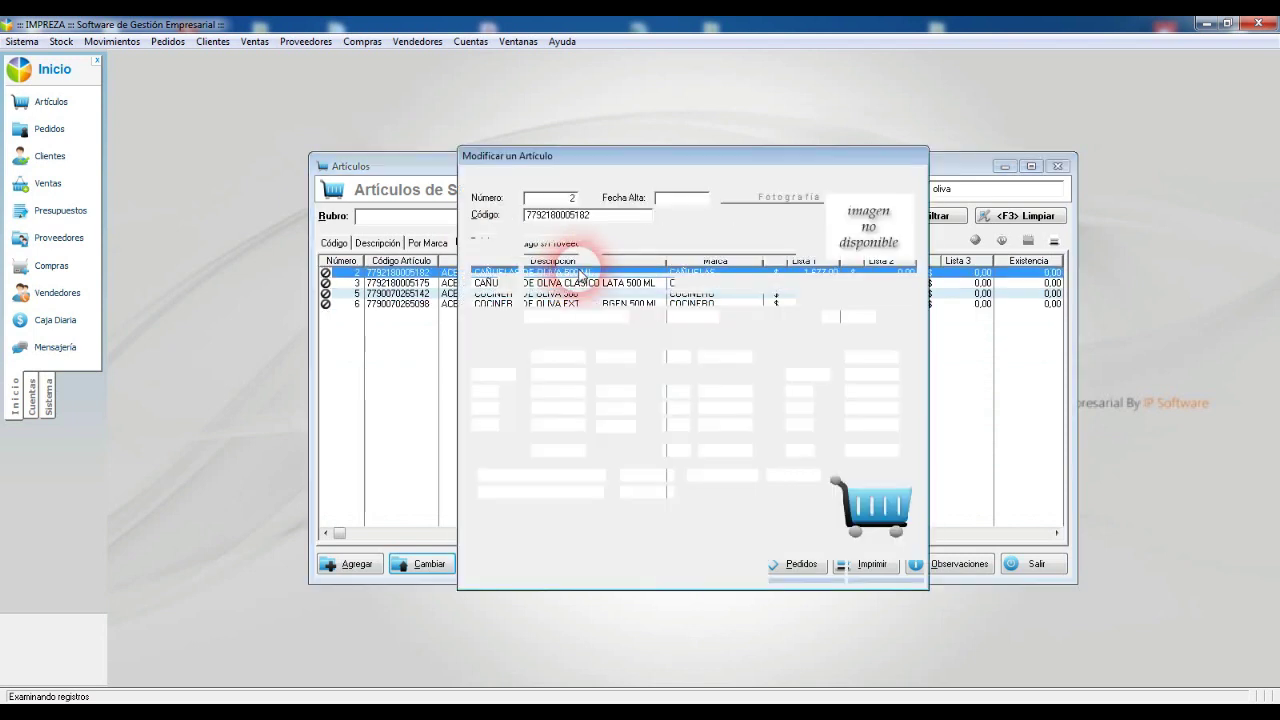
click(737, 391)
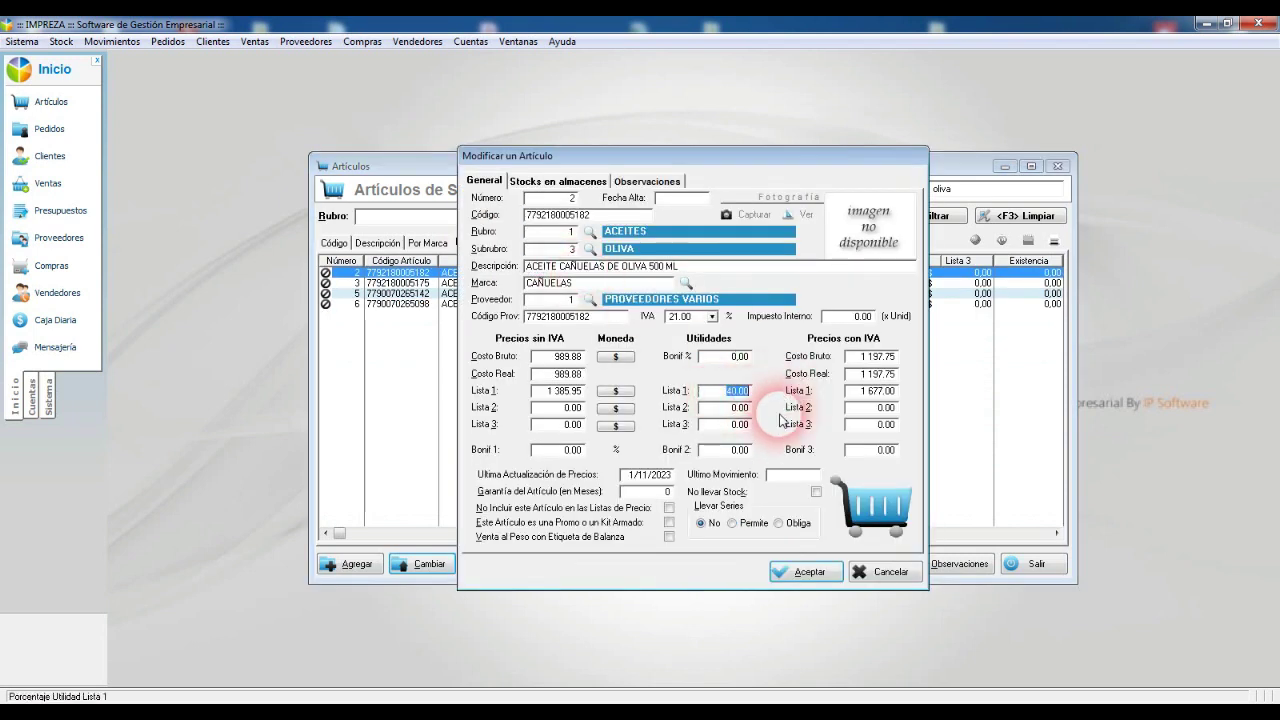
key(Escape)
double_click(600, 283)
click(740, 391)
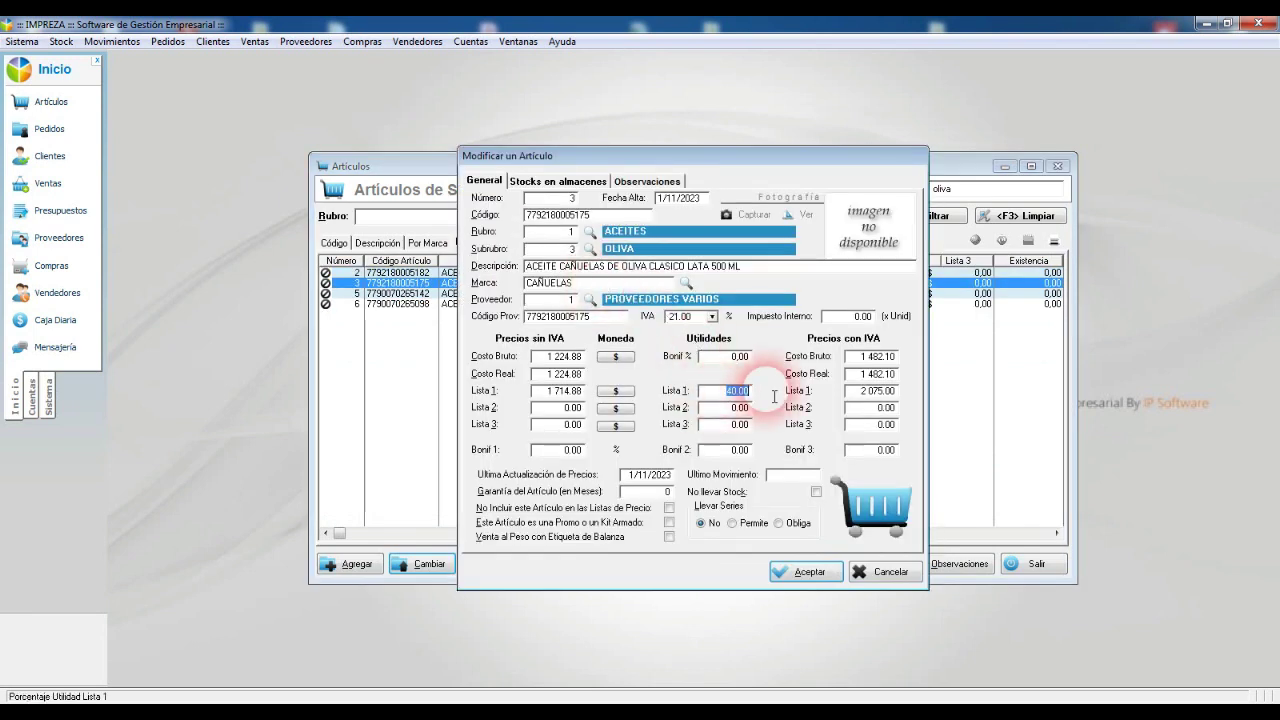
key(Escape)
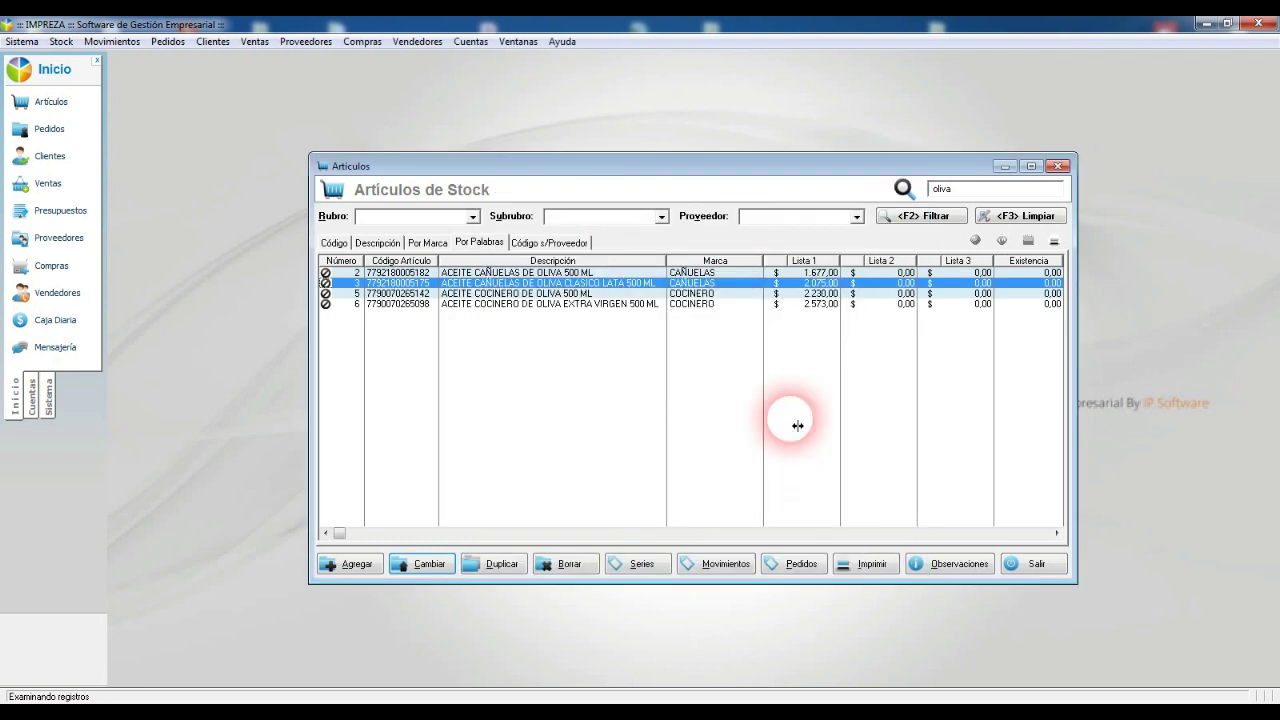
Step: Clear the search, filter the list to Rubro ARROZ, and review the CAÑUELAS rice articles
click(334, 242)
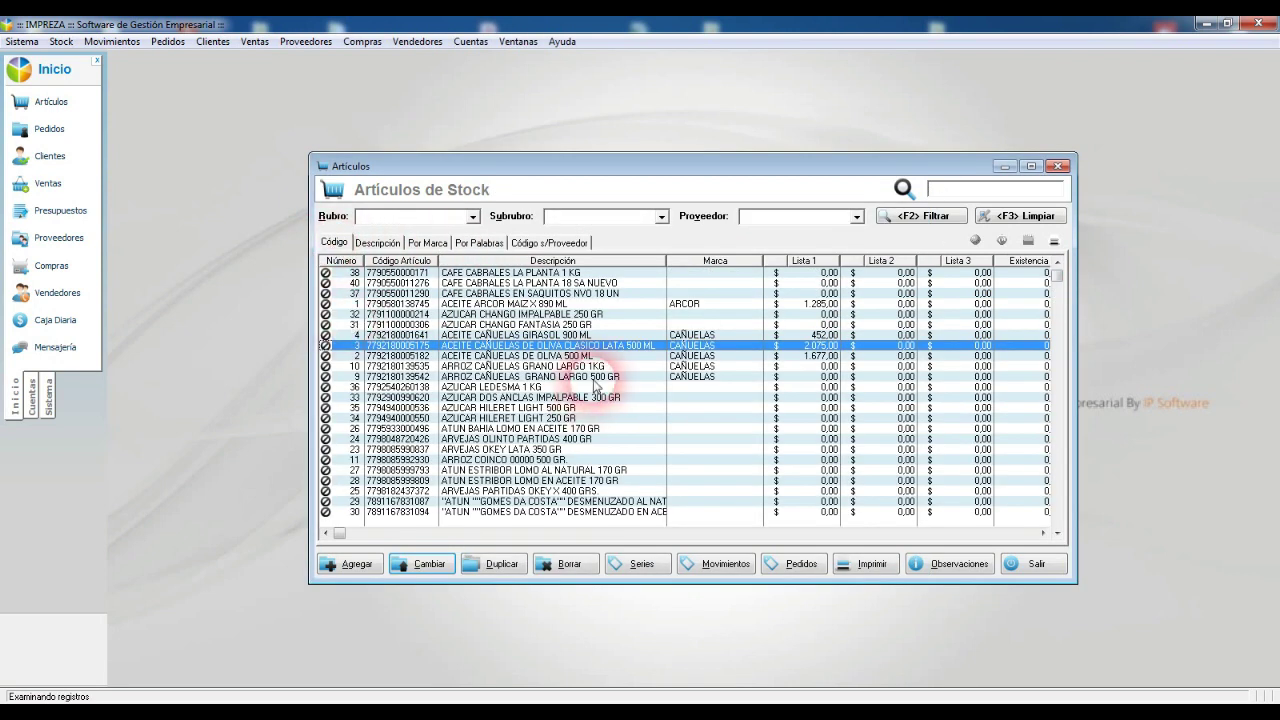
click(515, 377)
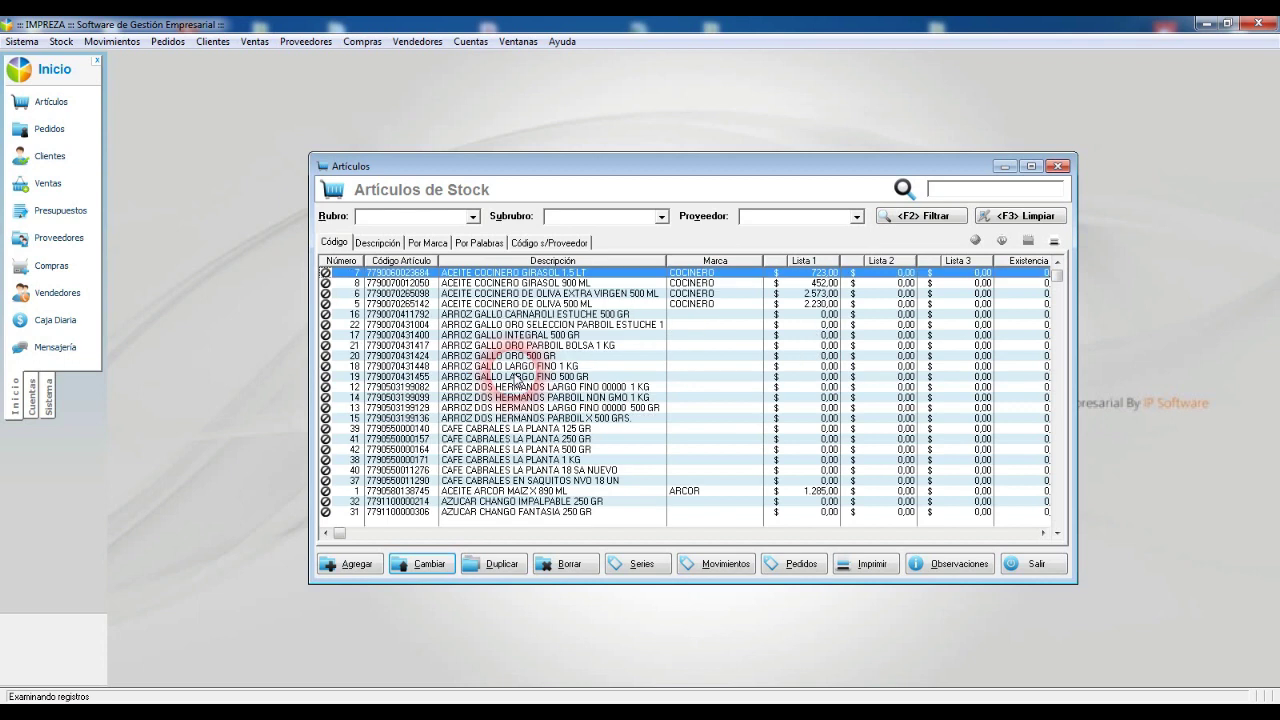
click(424, 218)
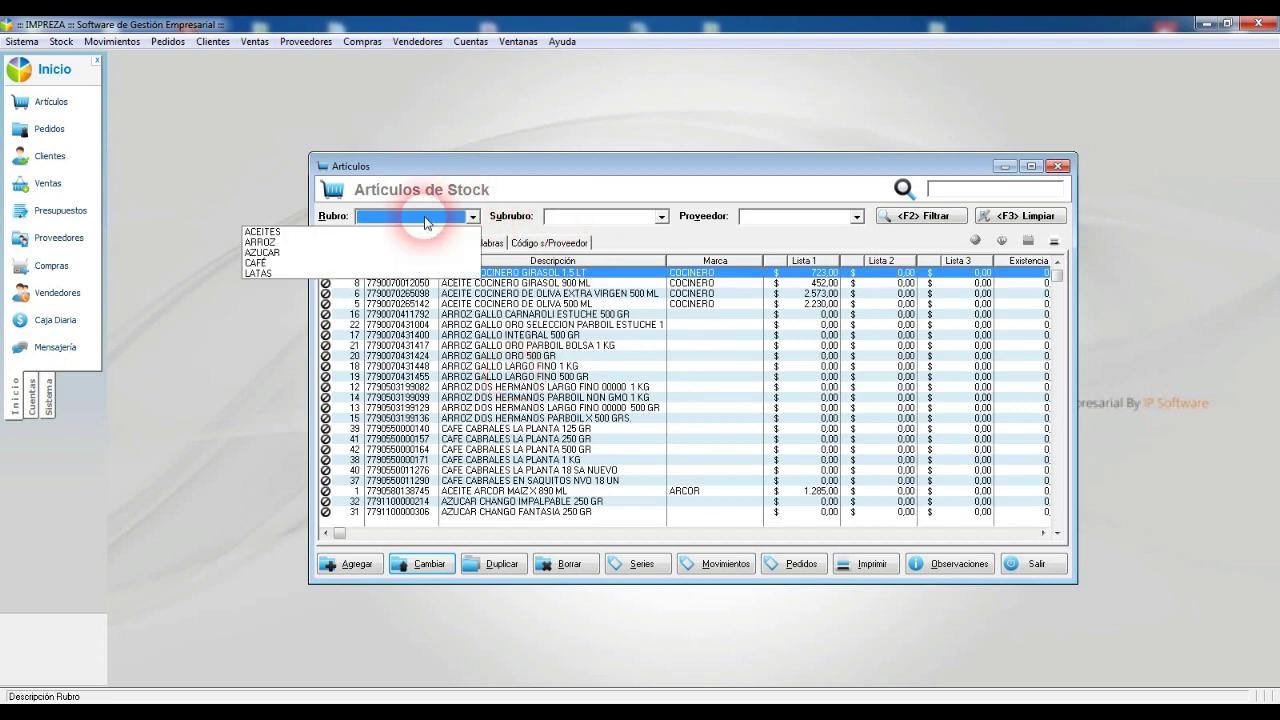
click(260, 242)
click(926, 220)
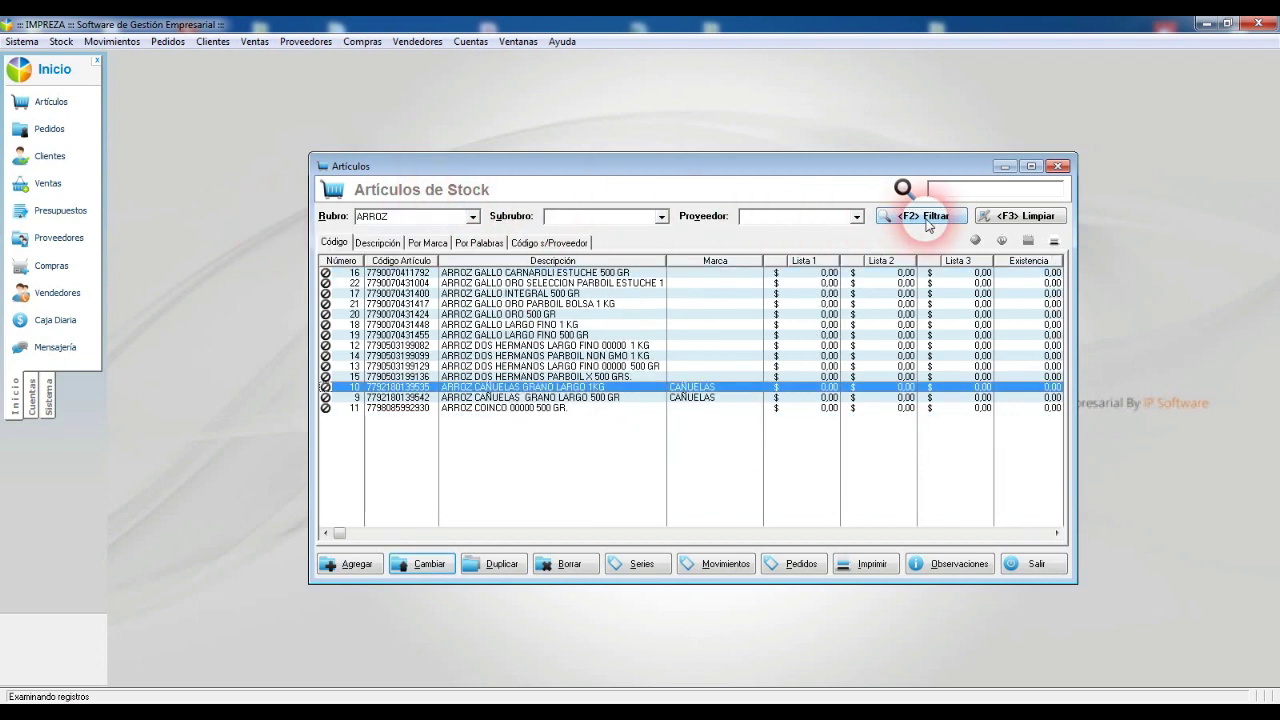
click(641, 483)
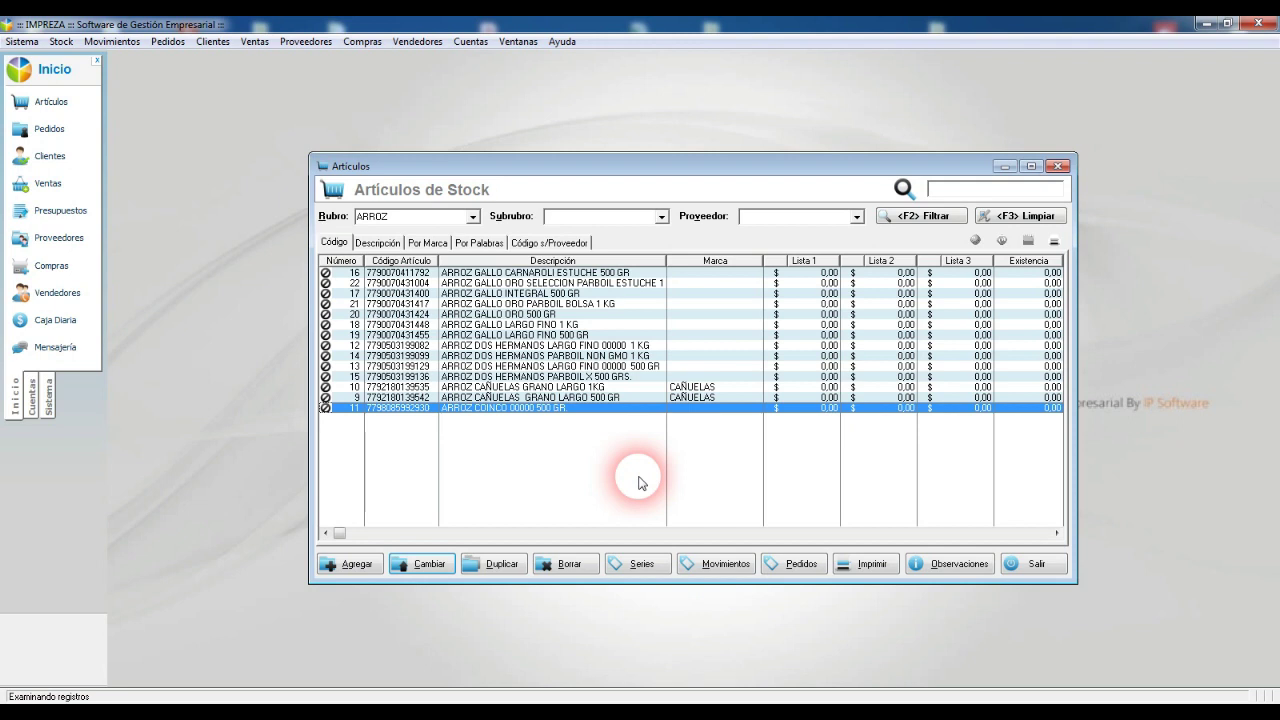
click(556, 387)
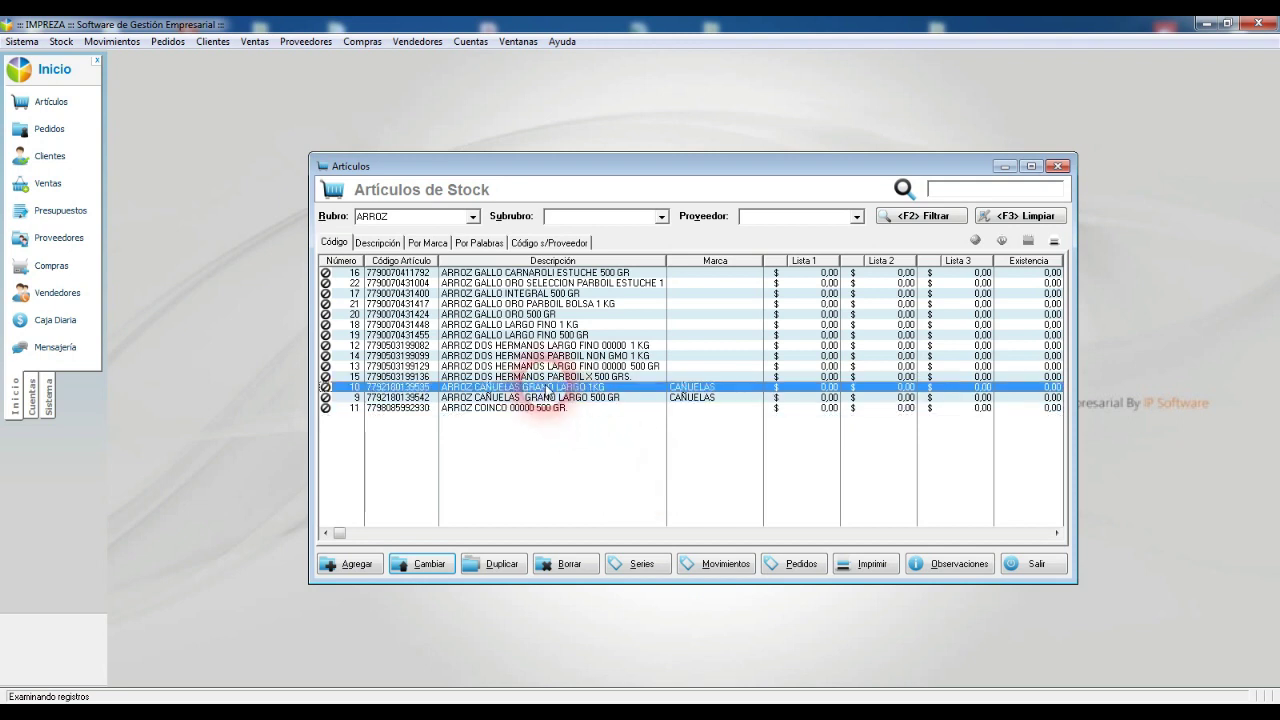
click(716, 390)
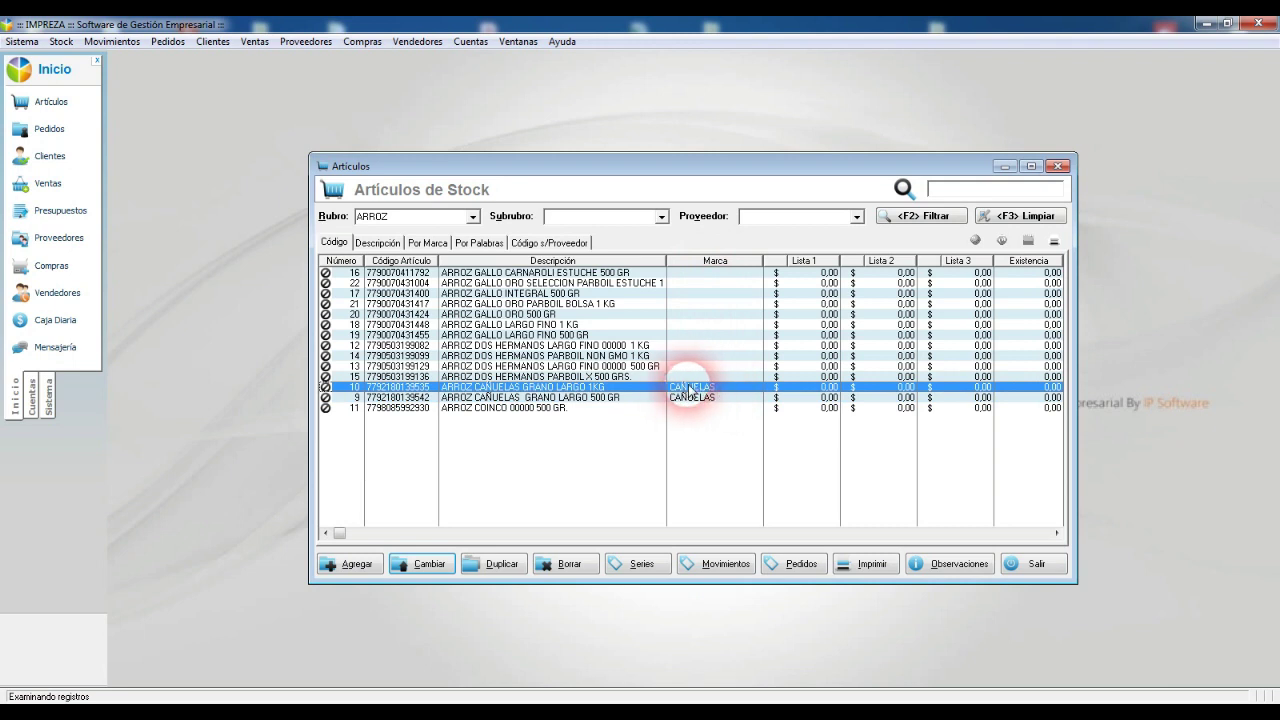
click(719, 400)
click(719, 390)
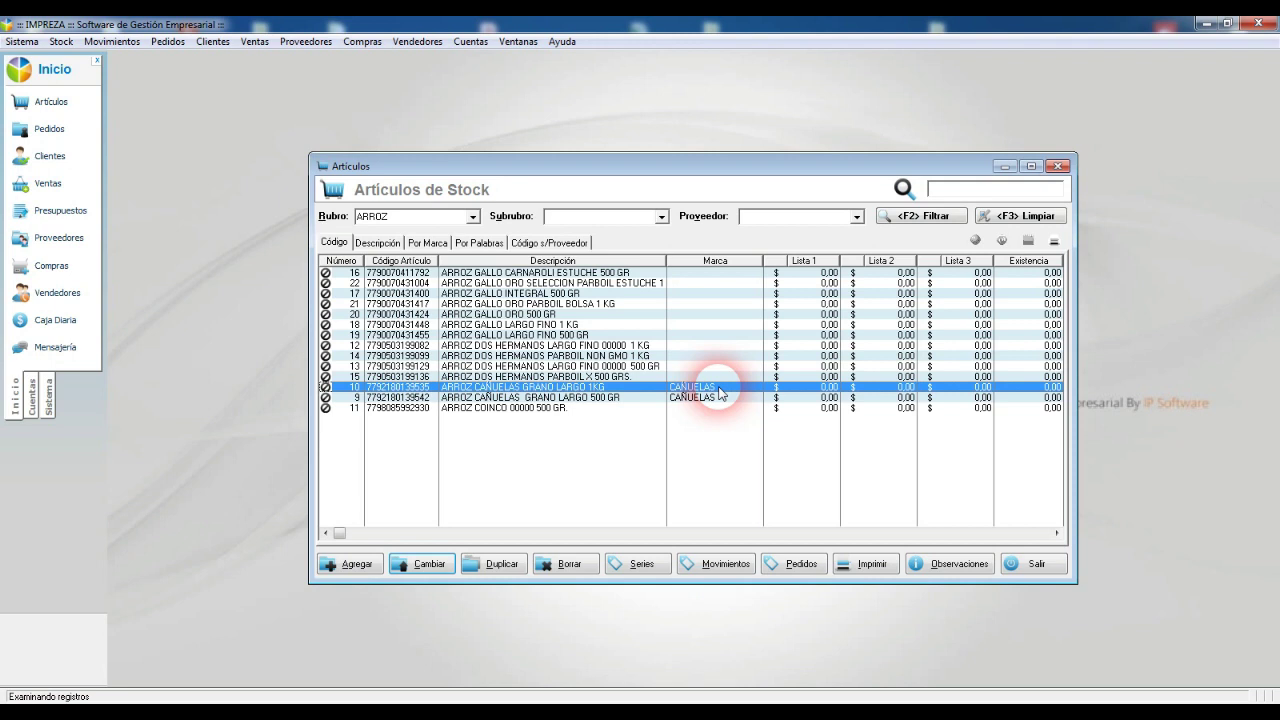
click(61, 41)
Step: Set Por Referencia to recalculate Lista 1 from Costo multiplied by 1.35
mouse_move(118, 110)
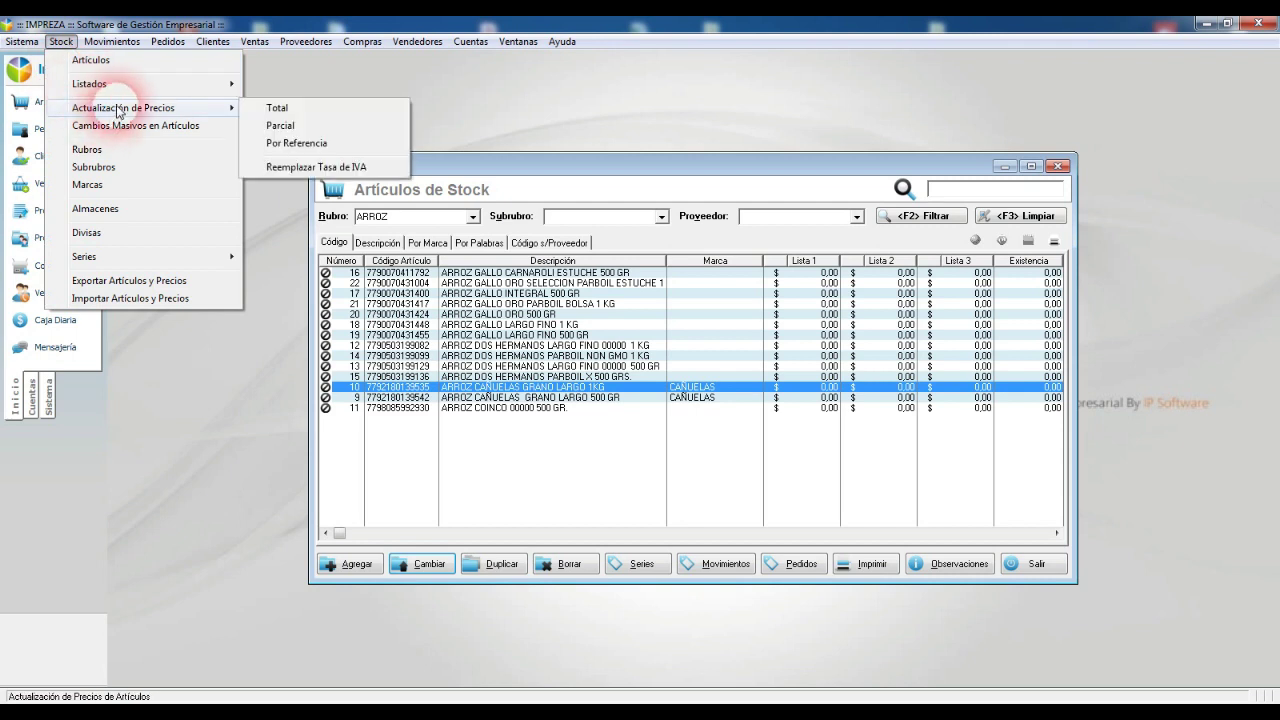
click(300, 143)
click(638, 288)
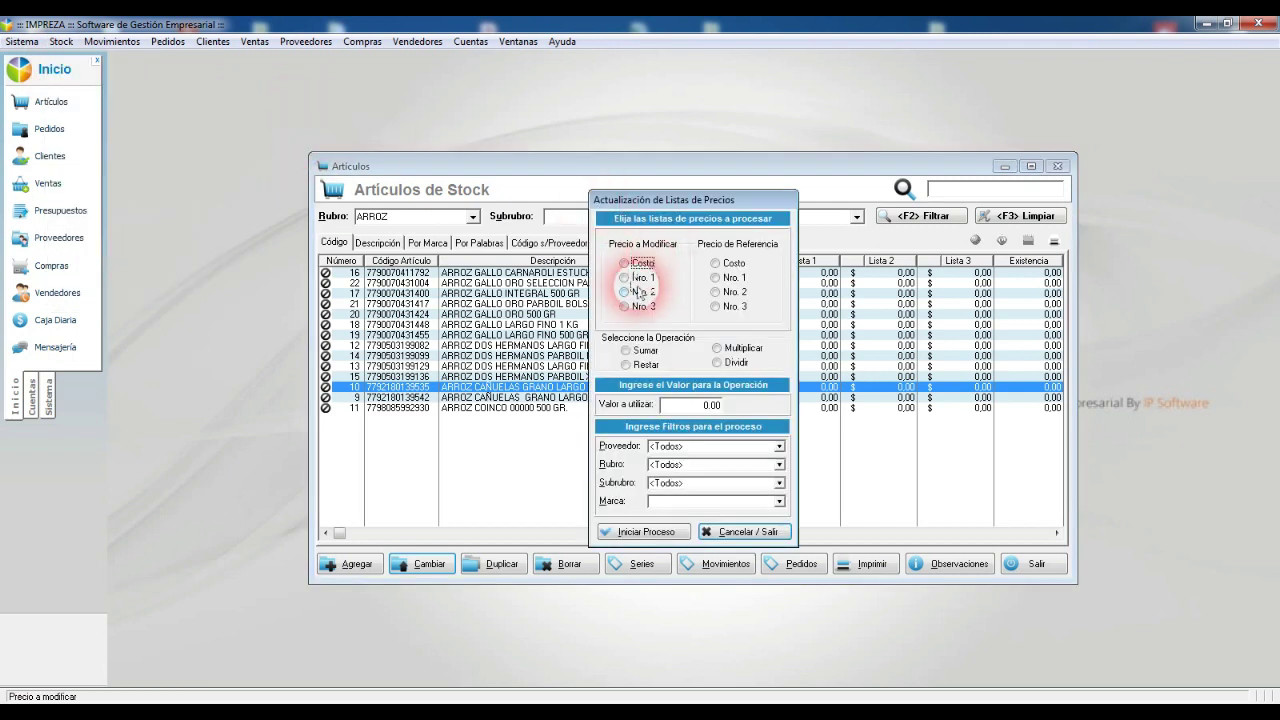
click(624, 277)
click(715, 263)
click(717, 348)
key(Tab)
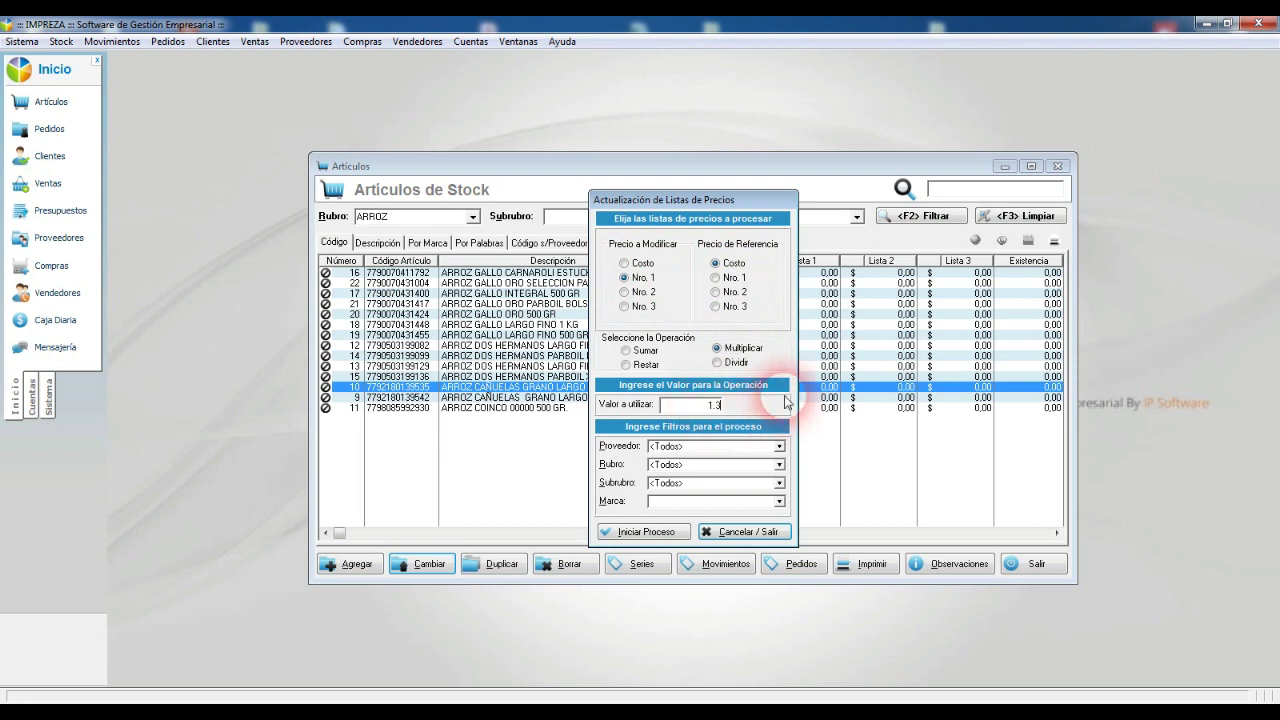
Step: Limit the update to Rubro ARROZ and Marca CAÑUELAS, run it, and close the window
click(696, 465)
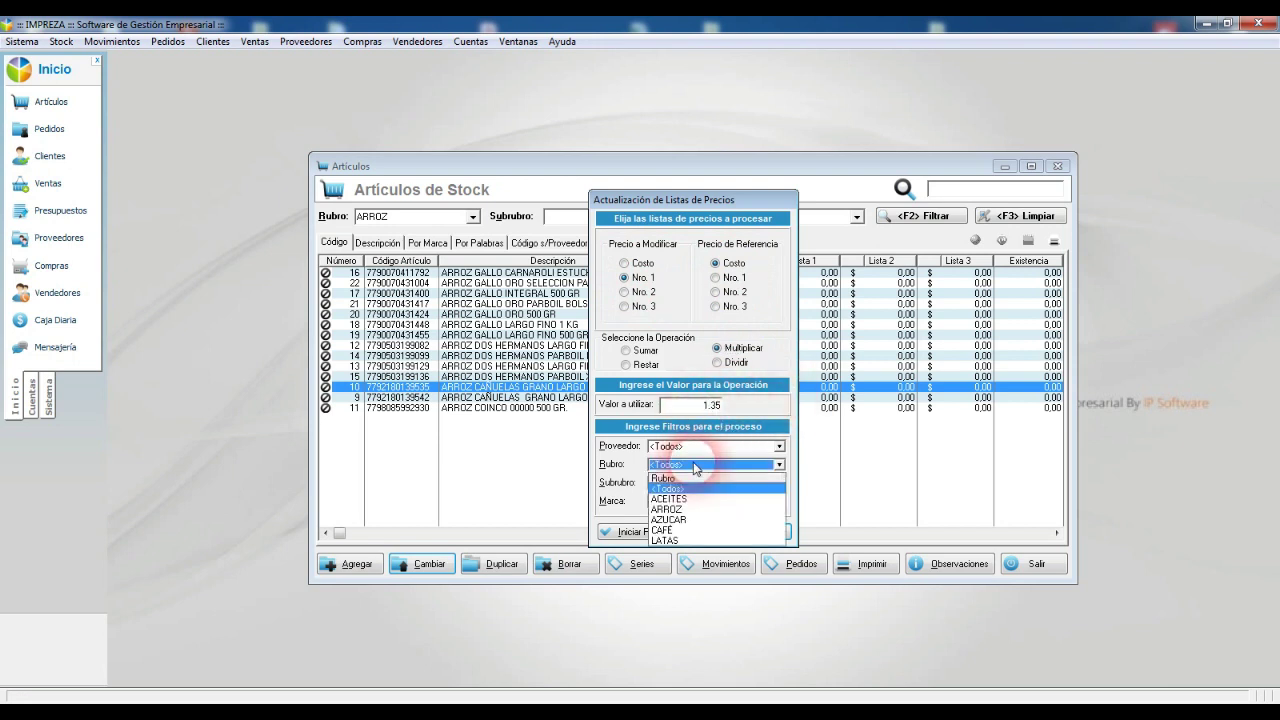
click(666, 509)
click(701, 502)
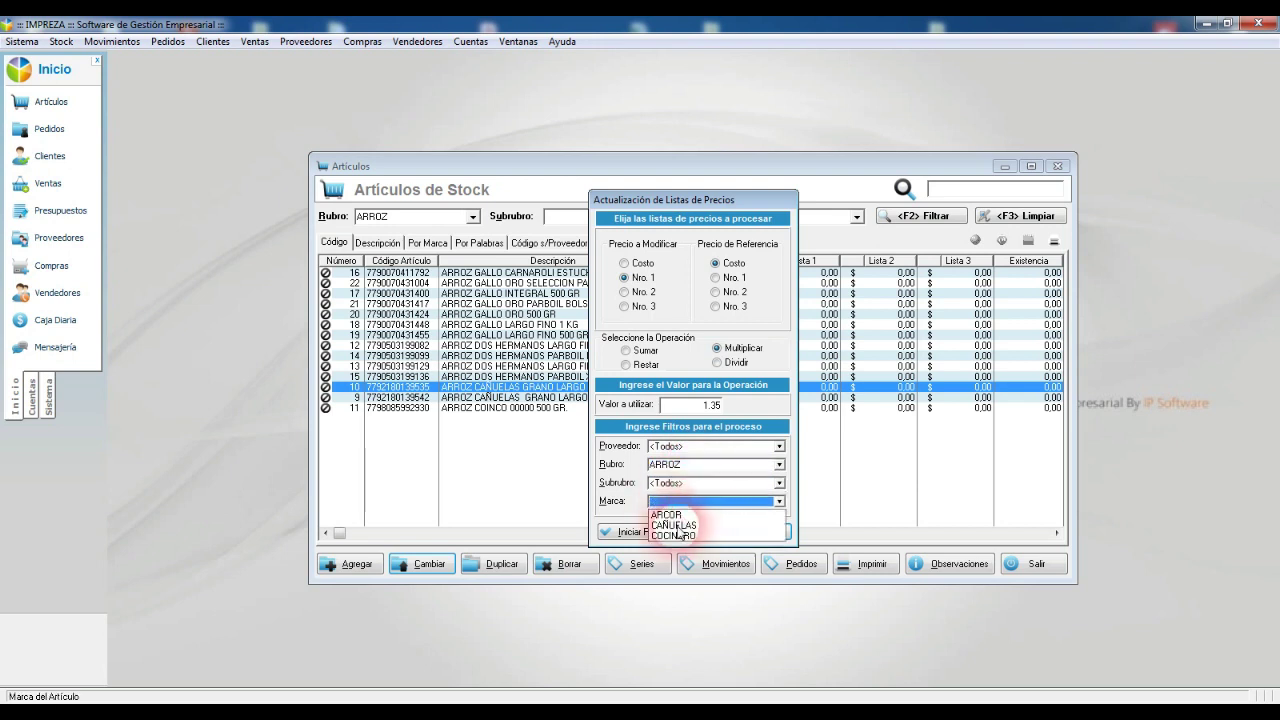
click(670, 525)
click(643, 533)
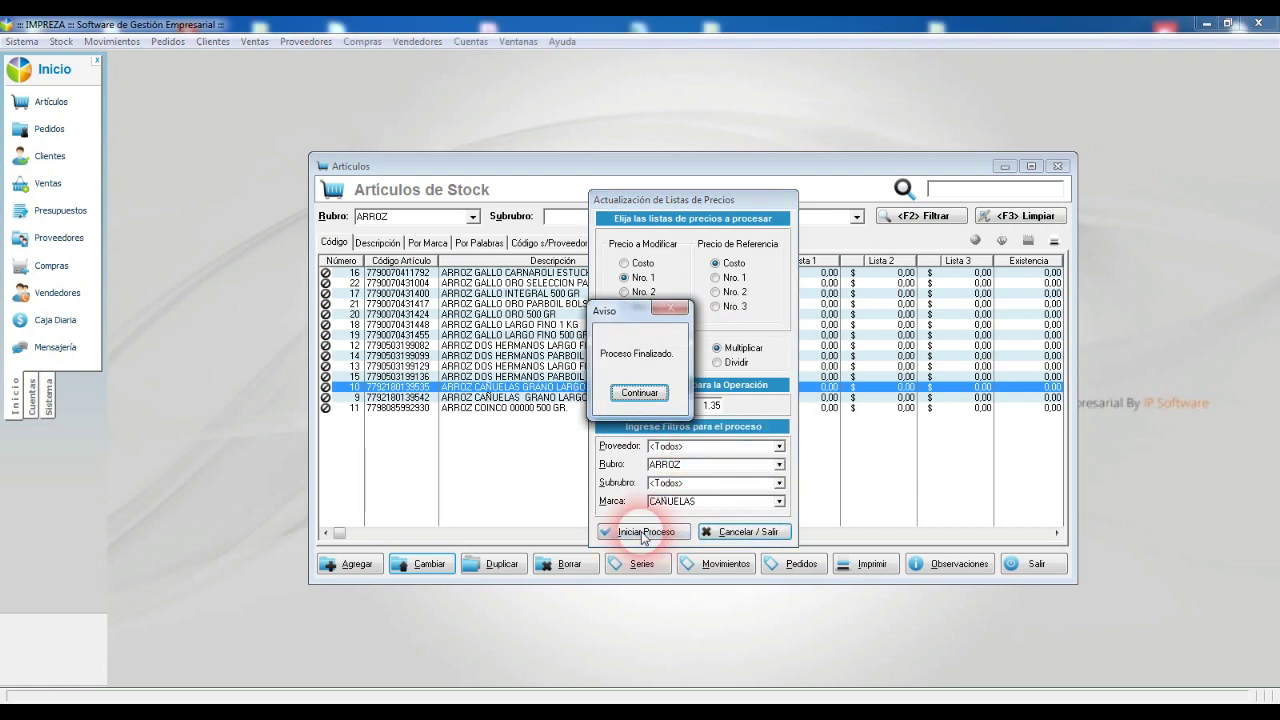
click(639, 392)
click(745, 531)
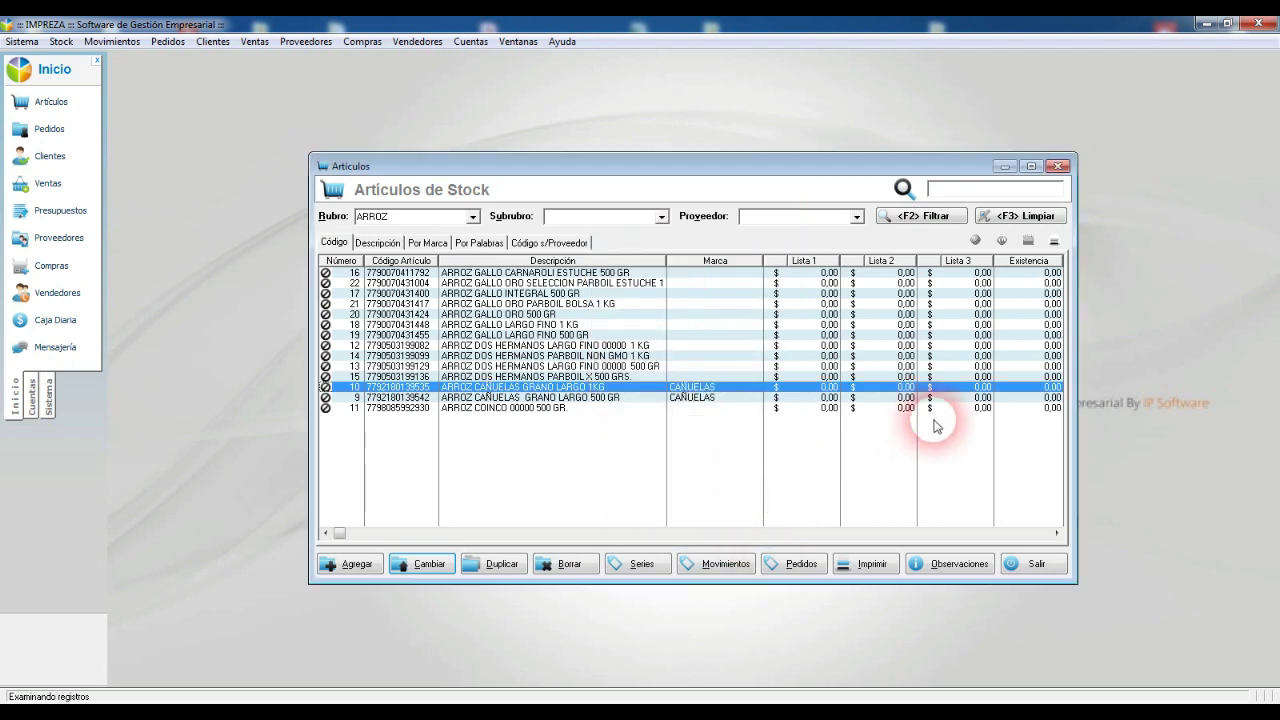
click(830, 397)
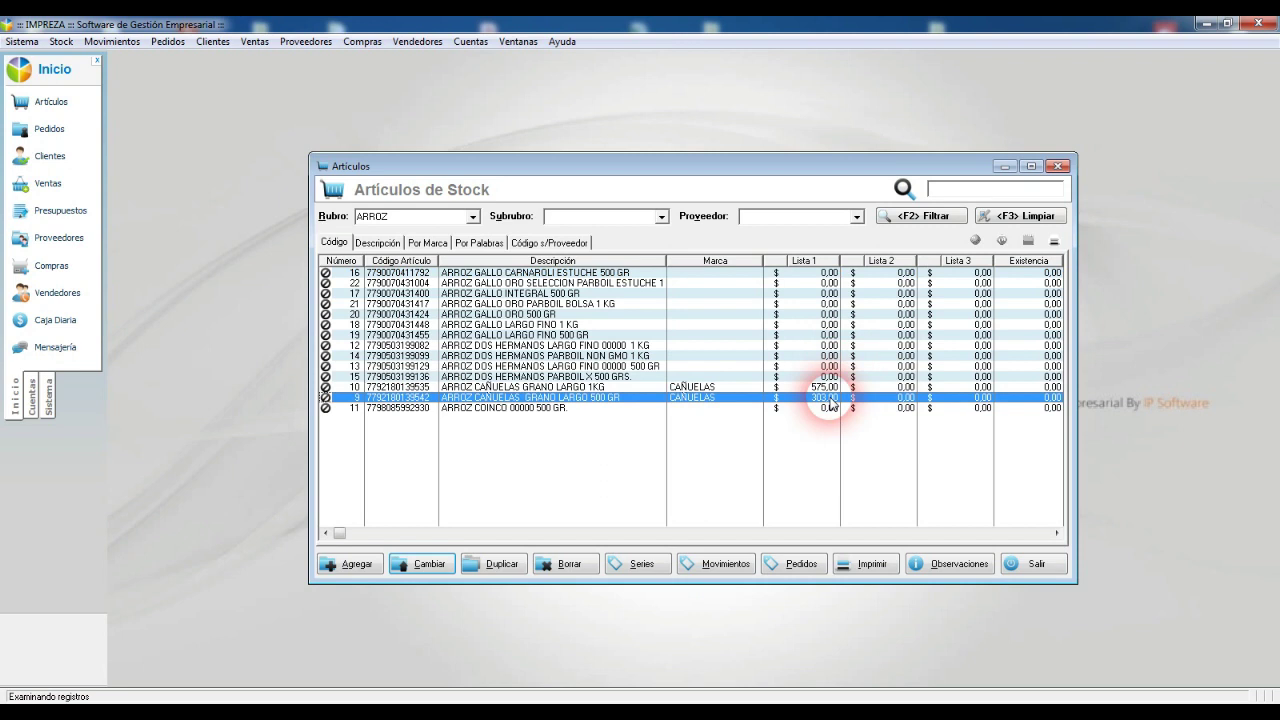
click(705, 389)
click(705, 399)
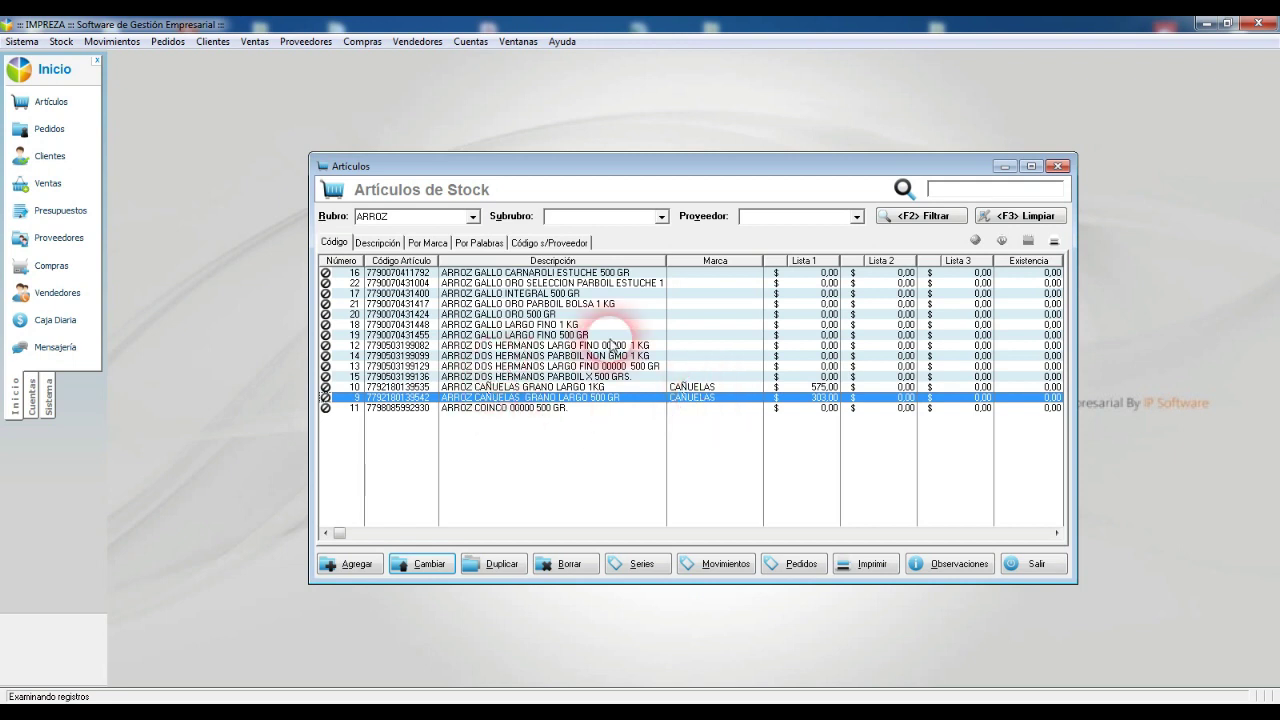
click(700, 388)
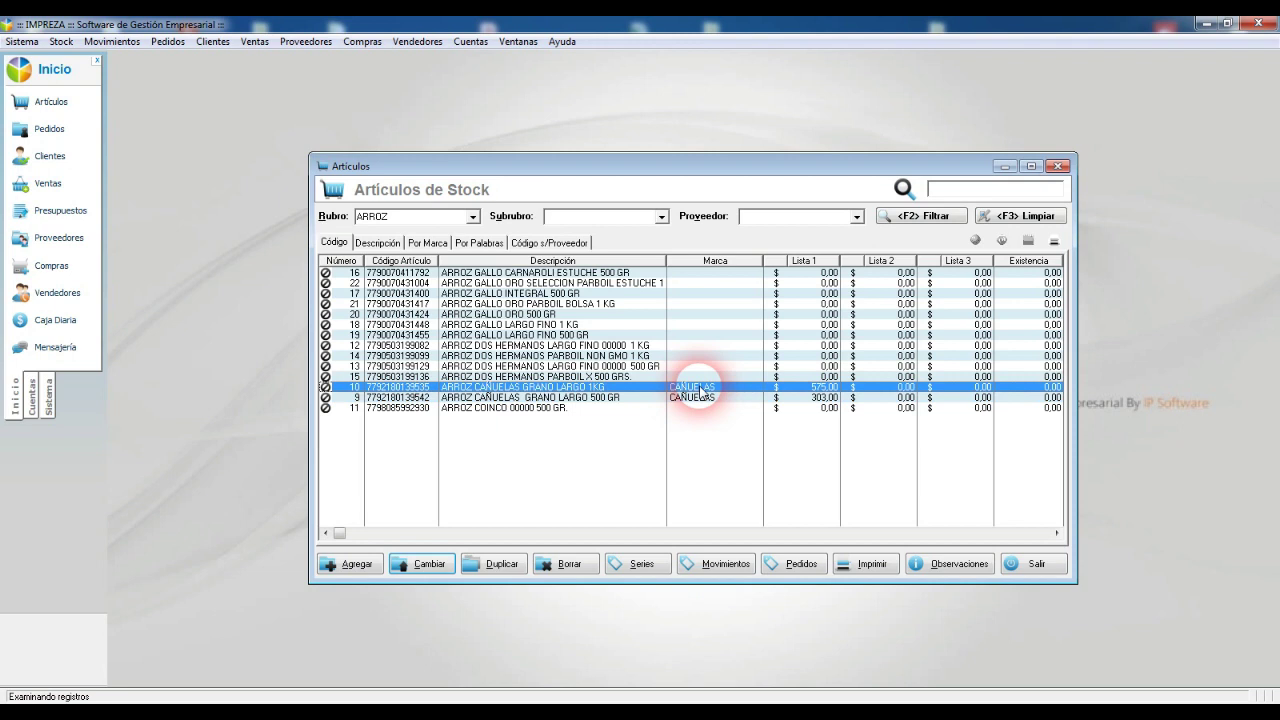
double_click(637, 377)
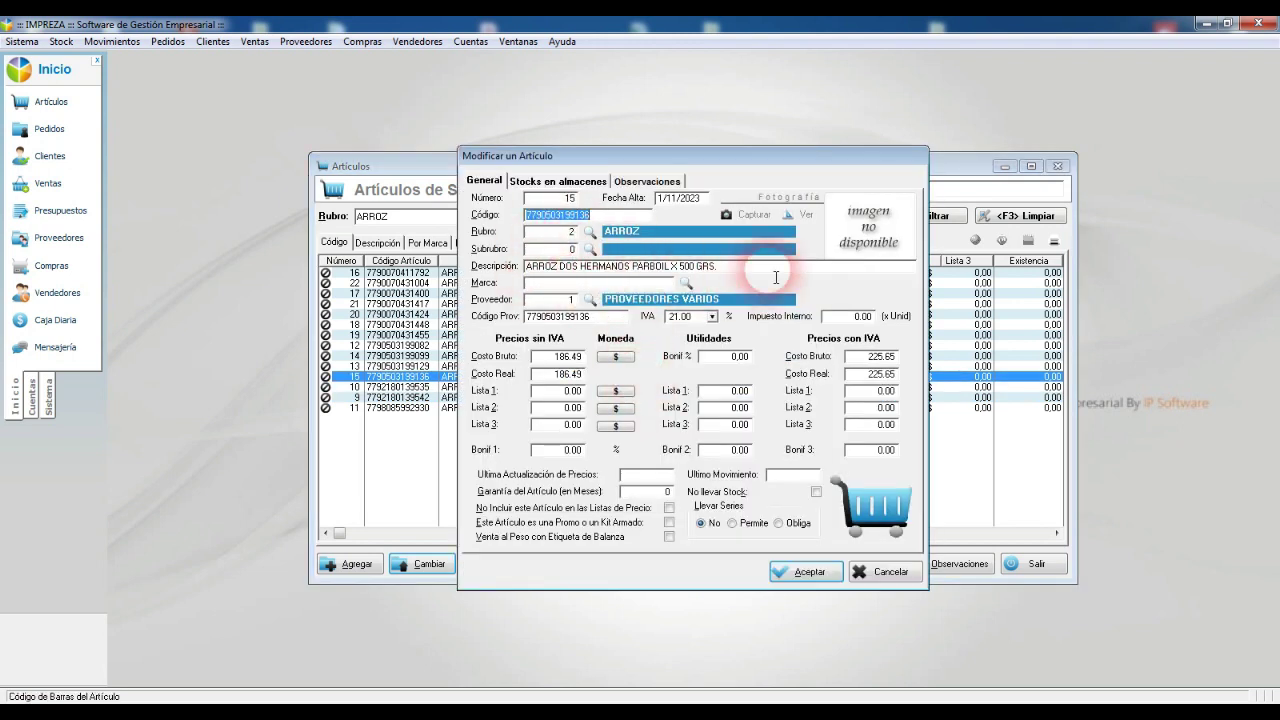
key(Escape)
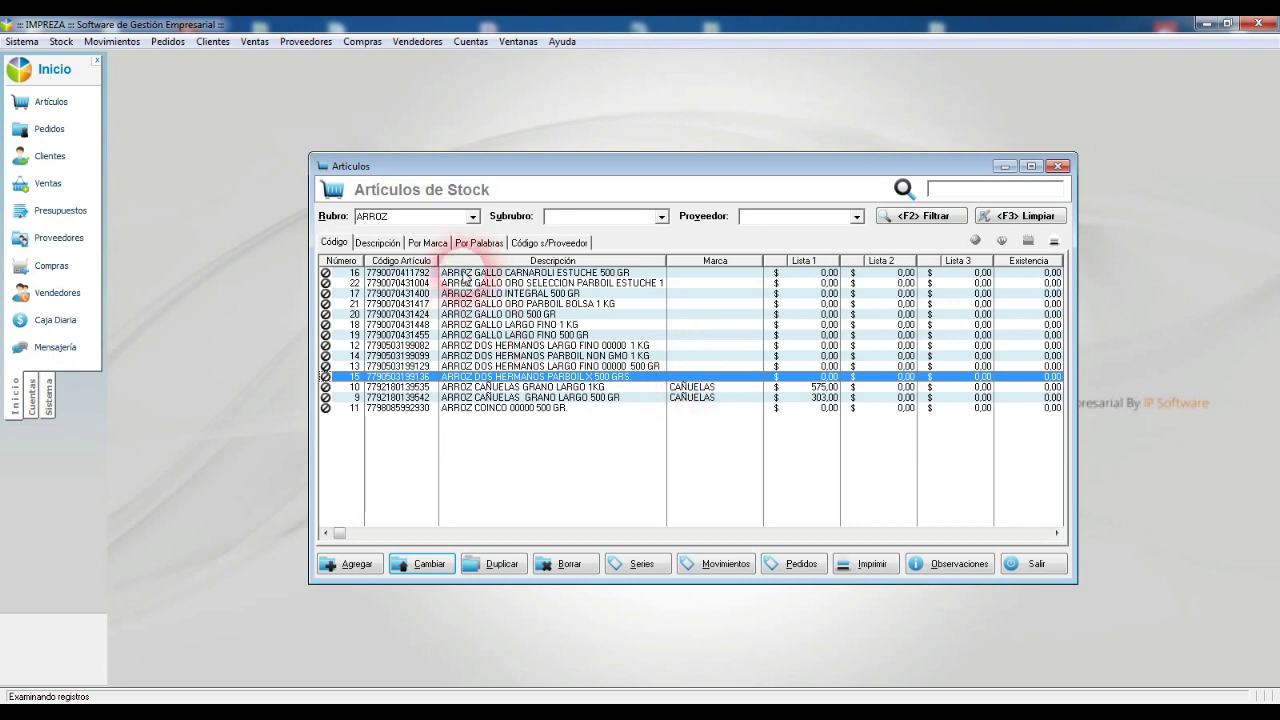
click(731, 388)
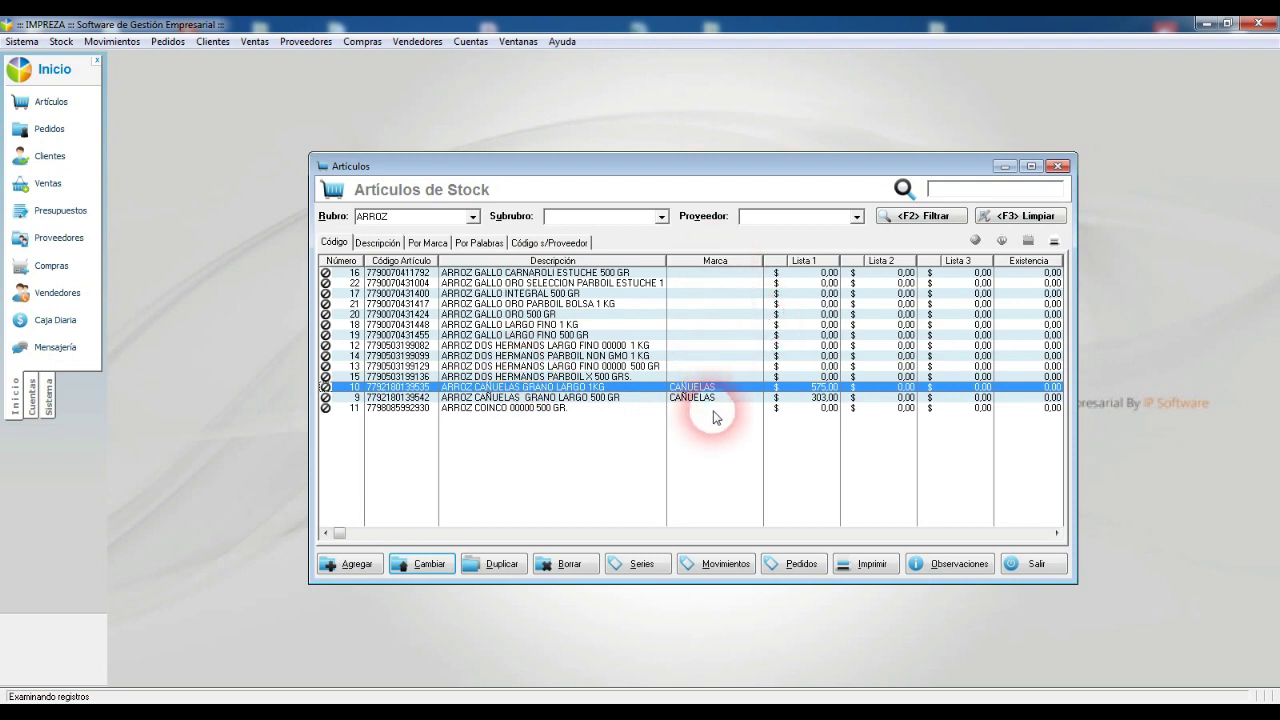
click(717, 273)
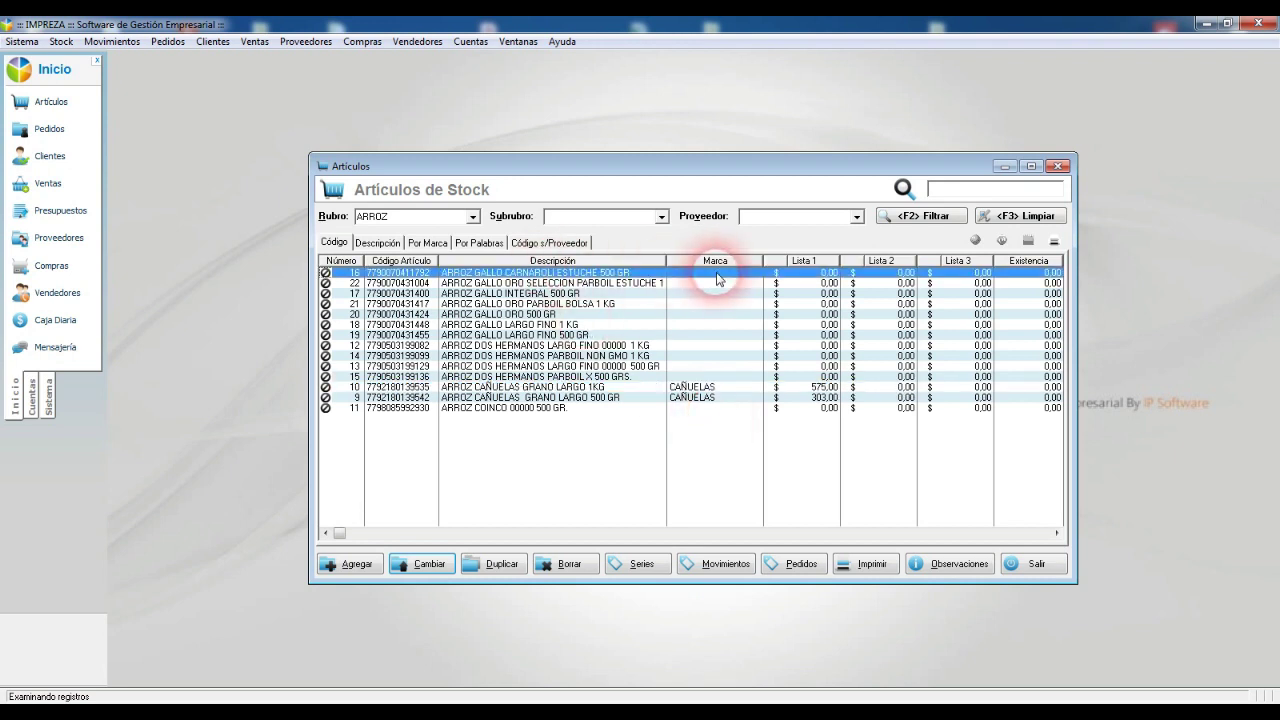
Step: Select the ARROZ COINCO article and briefly check the Stock menu
click(708, 409)
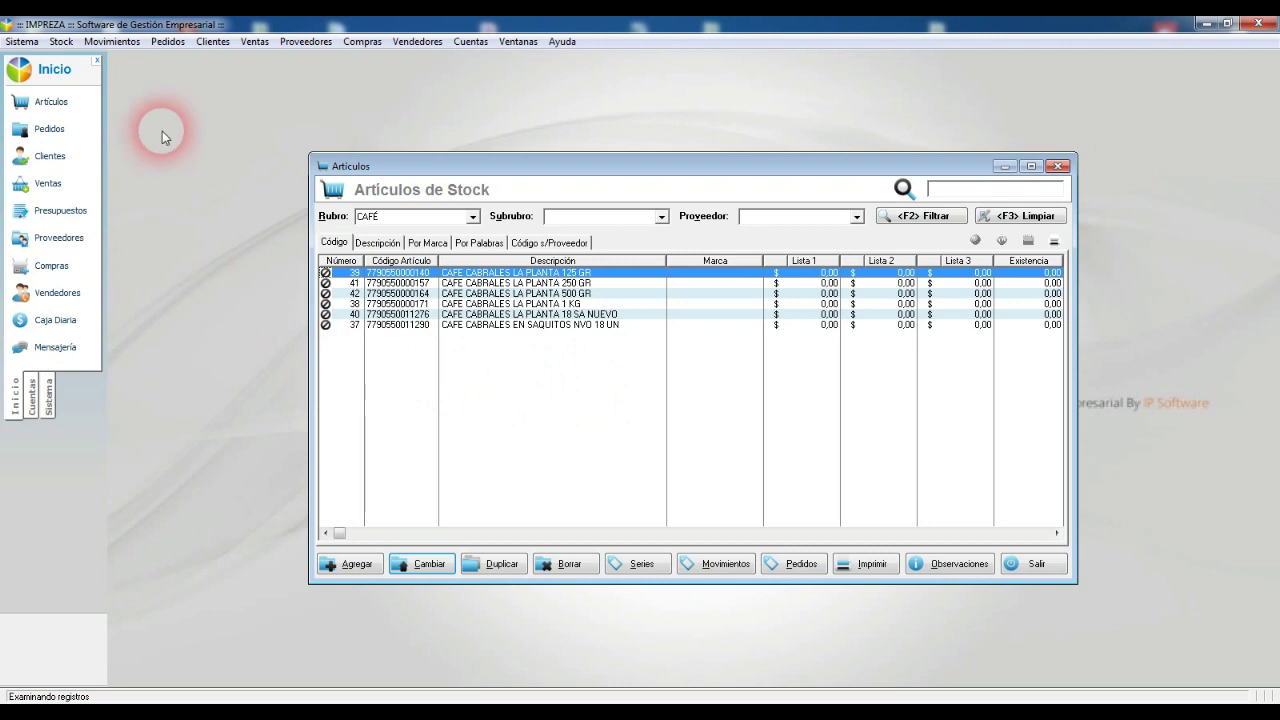
click(55, 44)
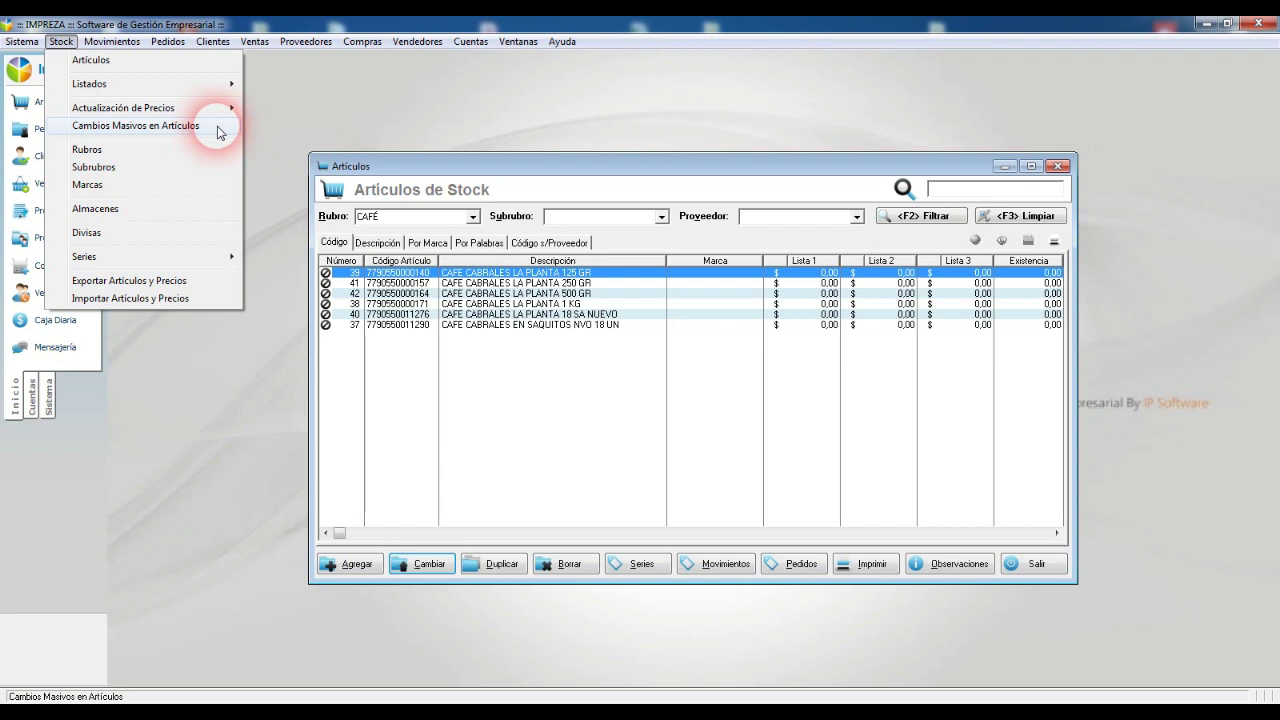
click(489, 326)
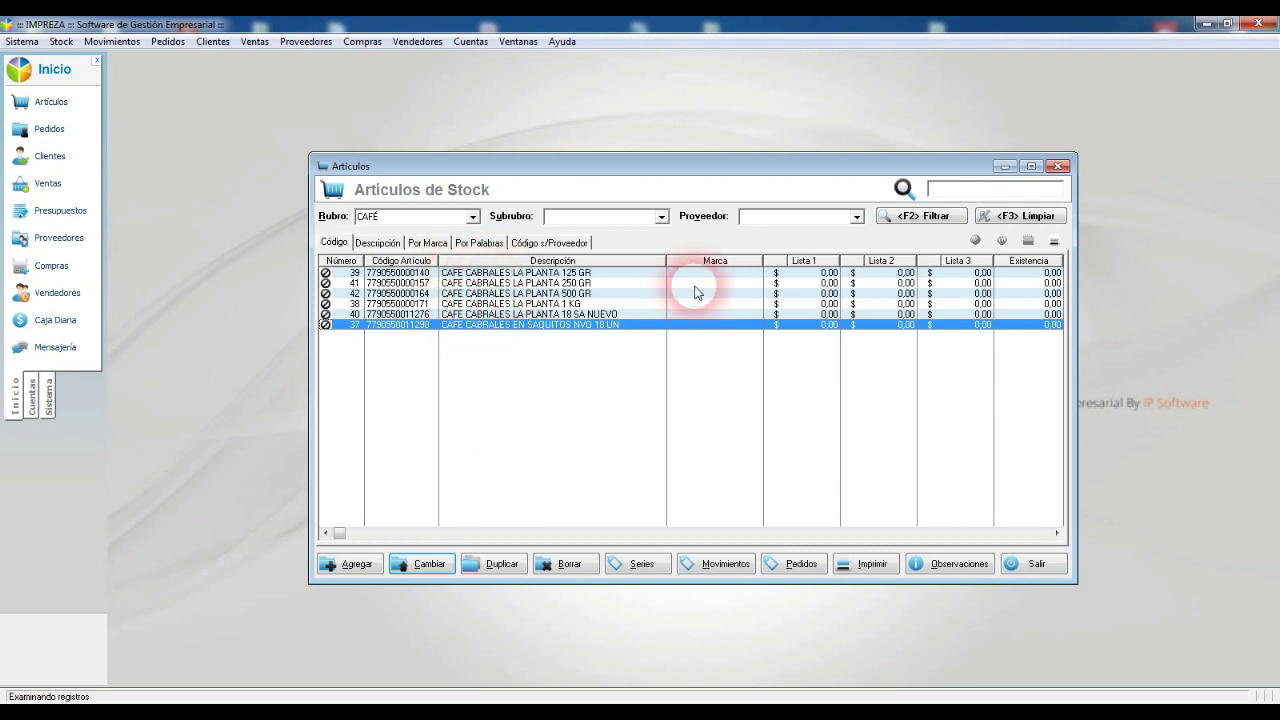
Step: Review the CAFE CABRALES rows, then bring up Cambios Masivos en Artículos
click(724, 273)
click(722, 284)
click(723, 304)
click(723, 314)
click(722, 325)
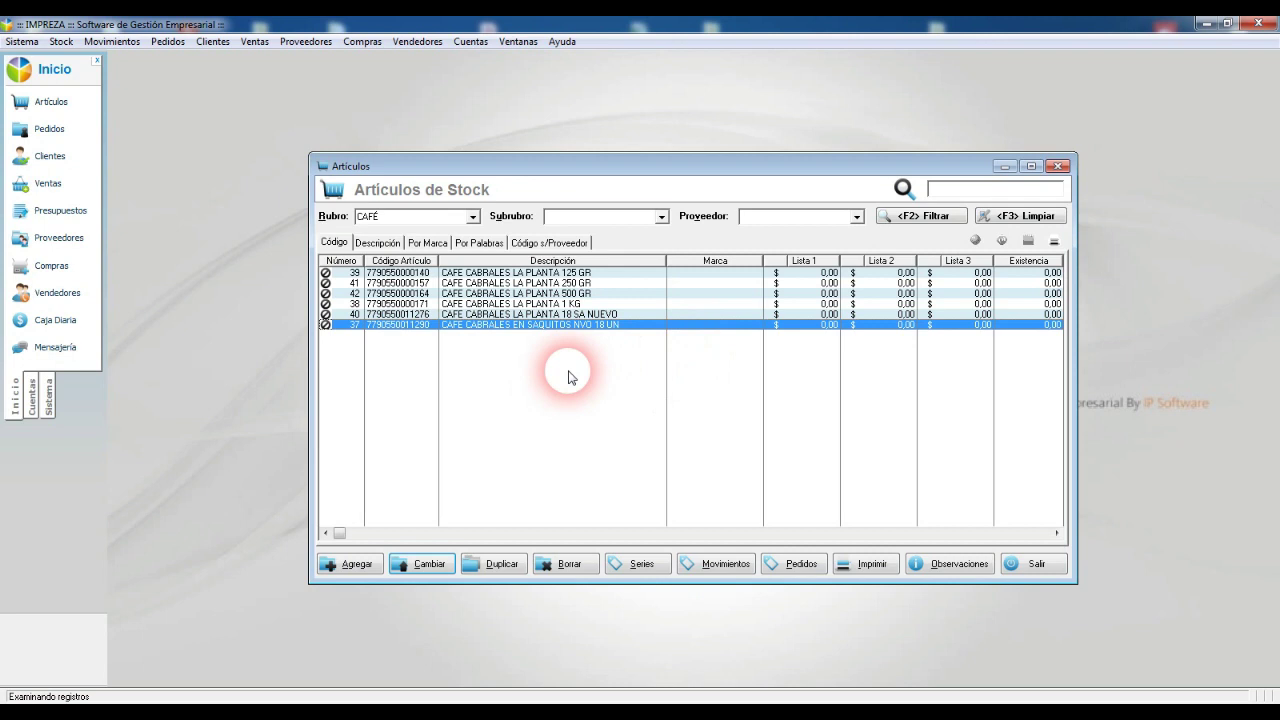
click(61, 41)
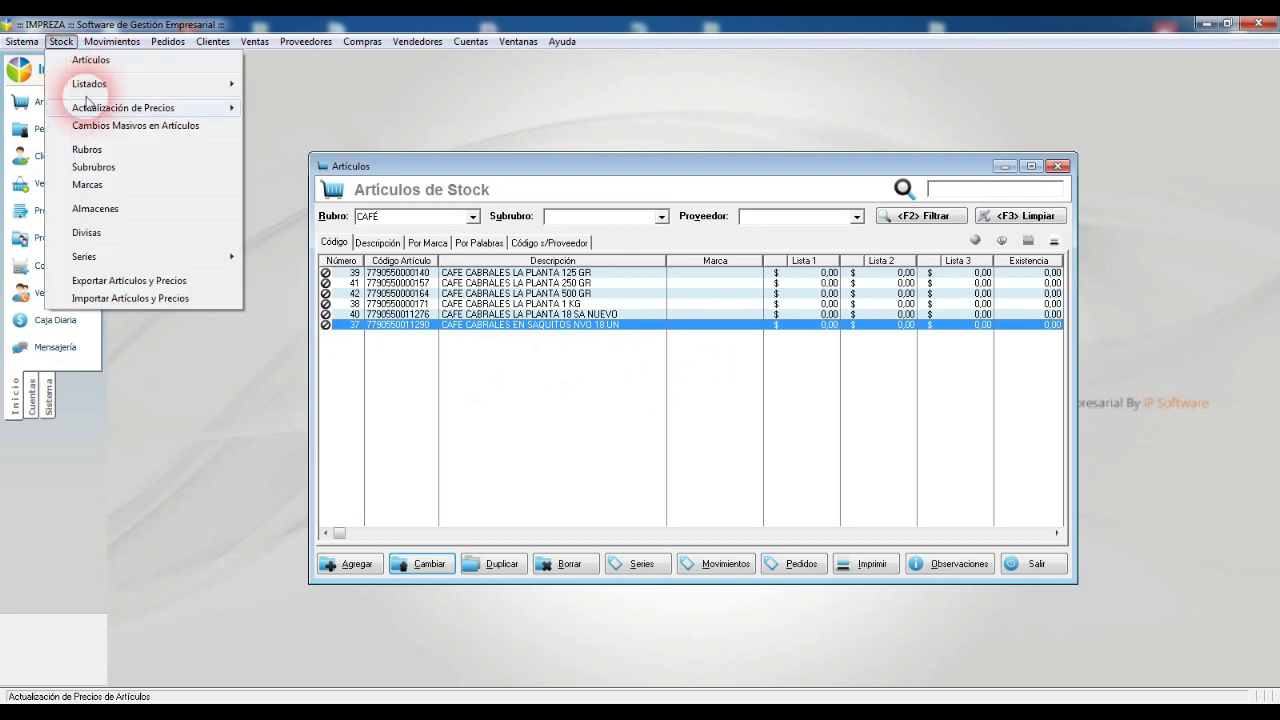
click(160, 126)
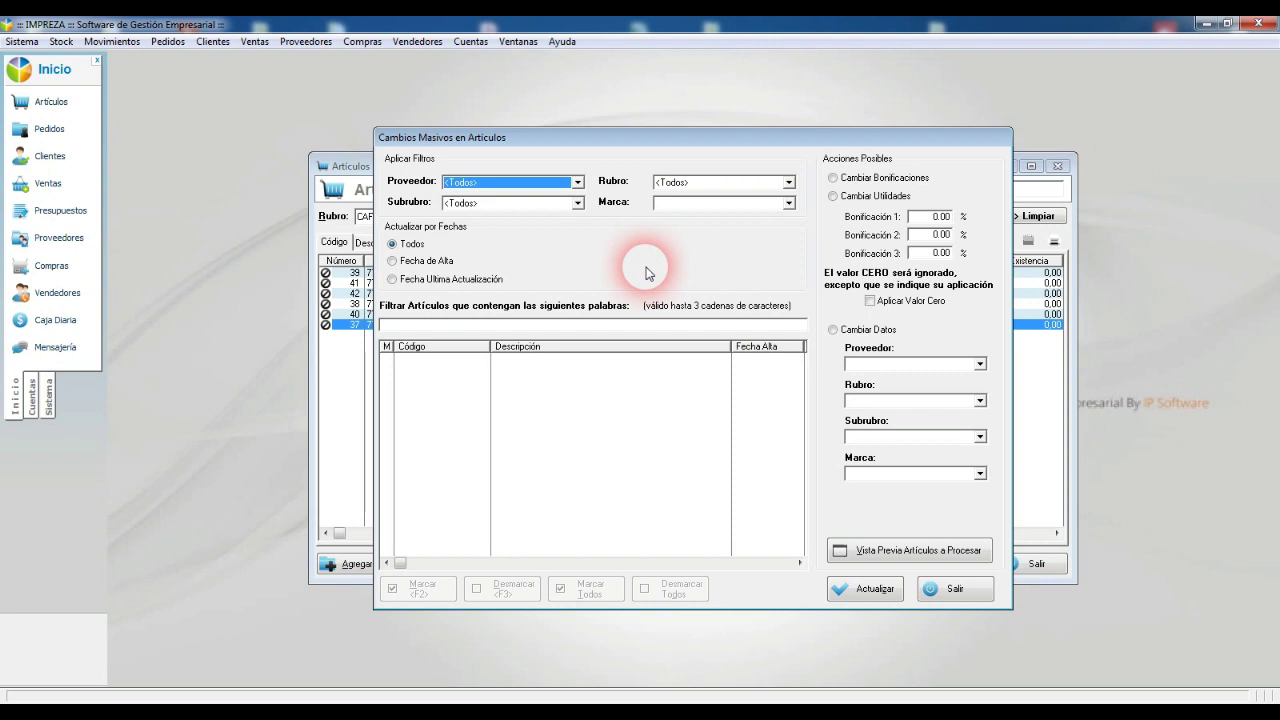
Step: Limit the mass-change list to Rubro CAFÉ and preview it
click(442, 328)
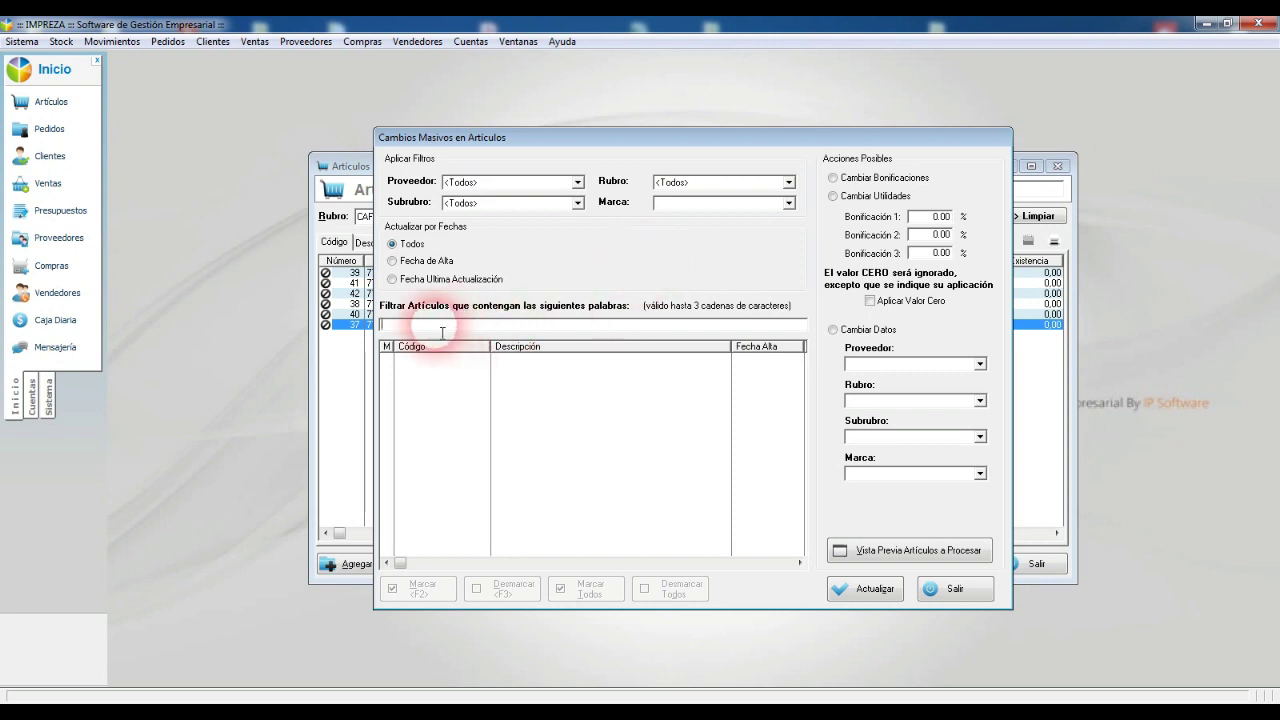
click(727, 186)
click(601, 250)
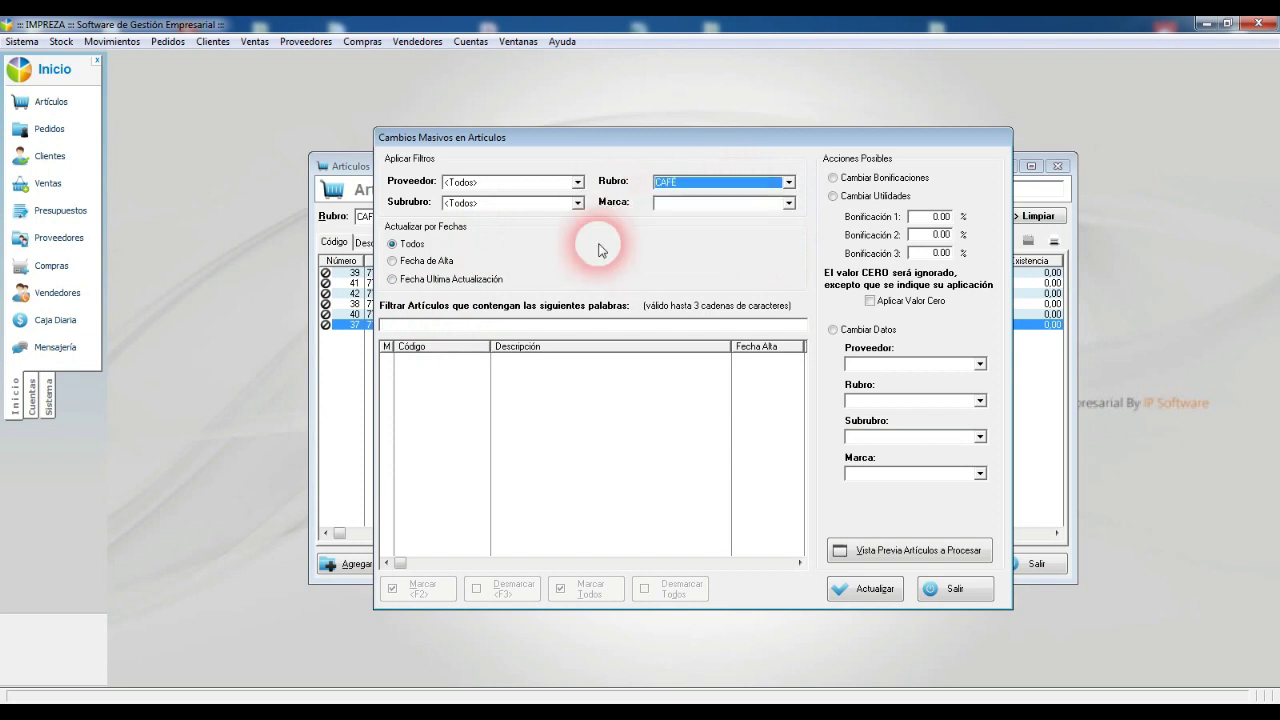
click(964, 553)
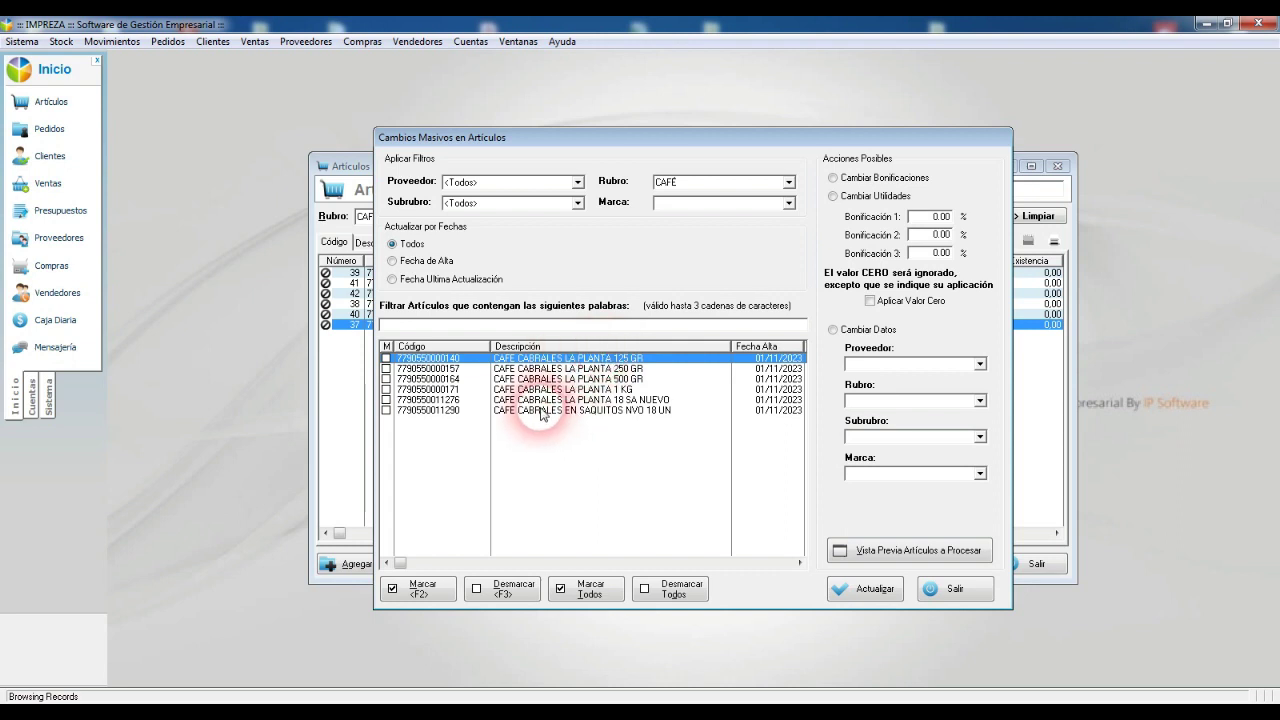
Step: Narrow the list to 'la planta', mark all five articles, and select Cambiar Datos
click(445, 322)
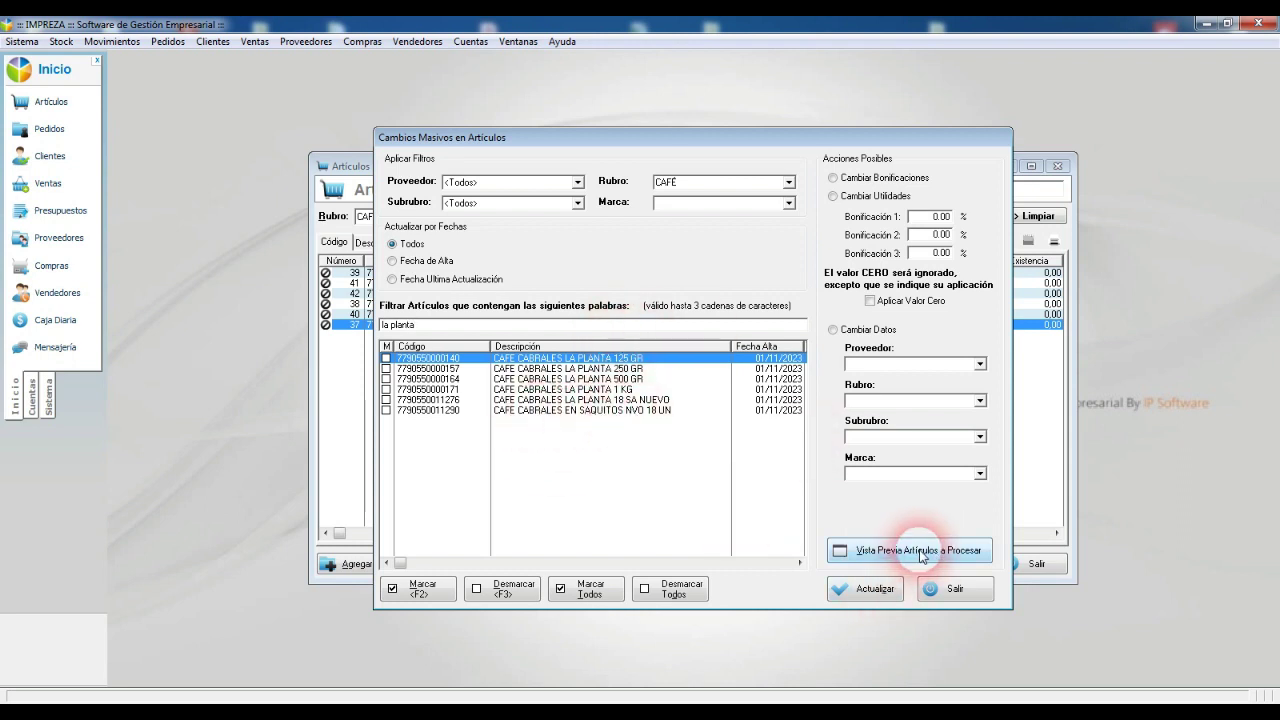
click(888, 551)
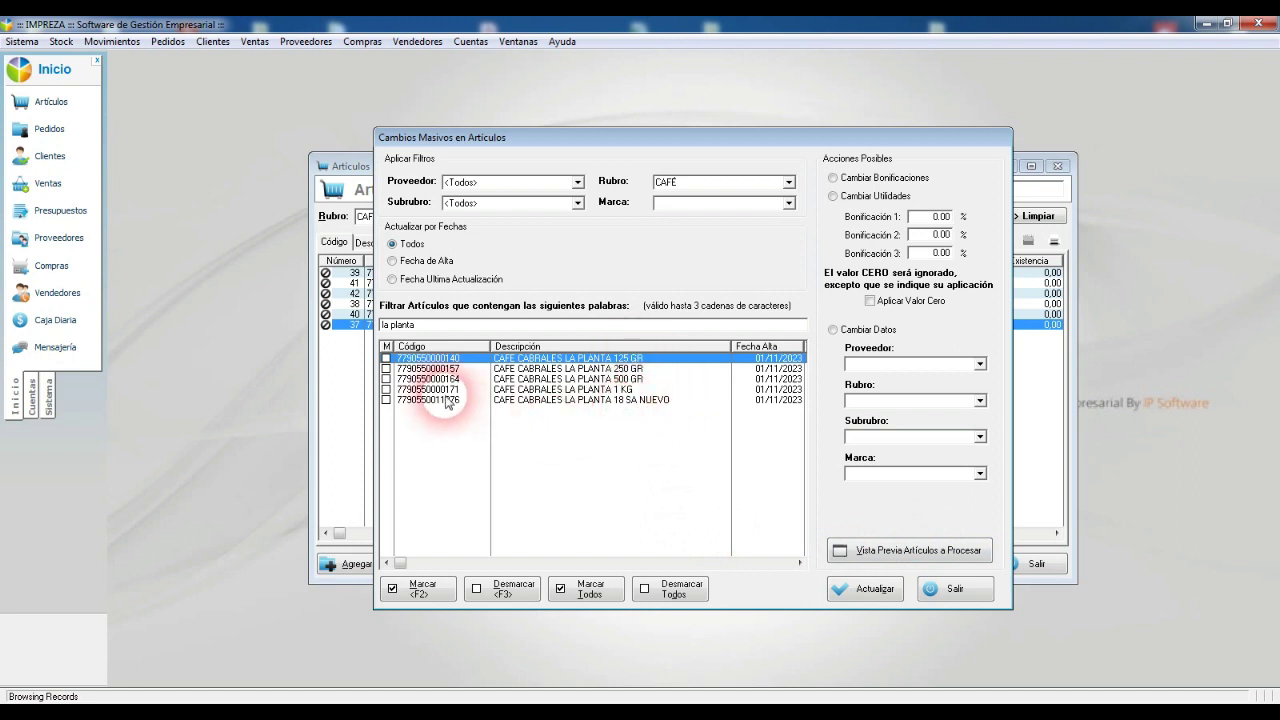
click(604, 594)
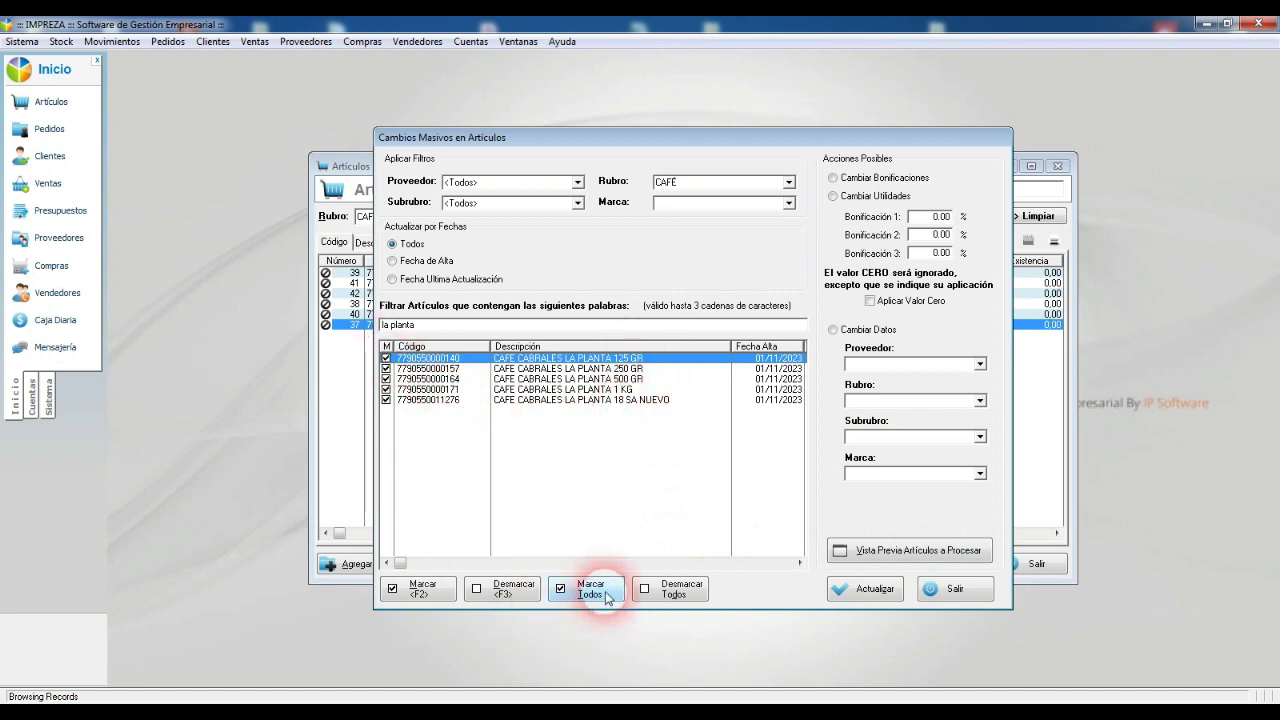
click(834, 331)
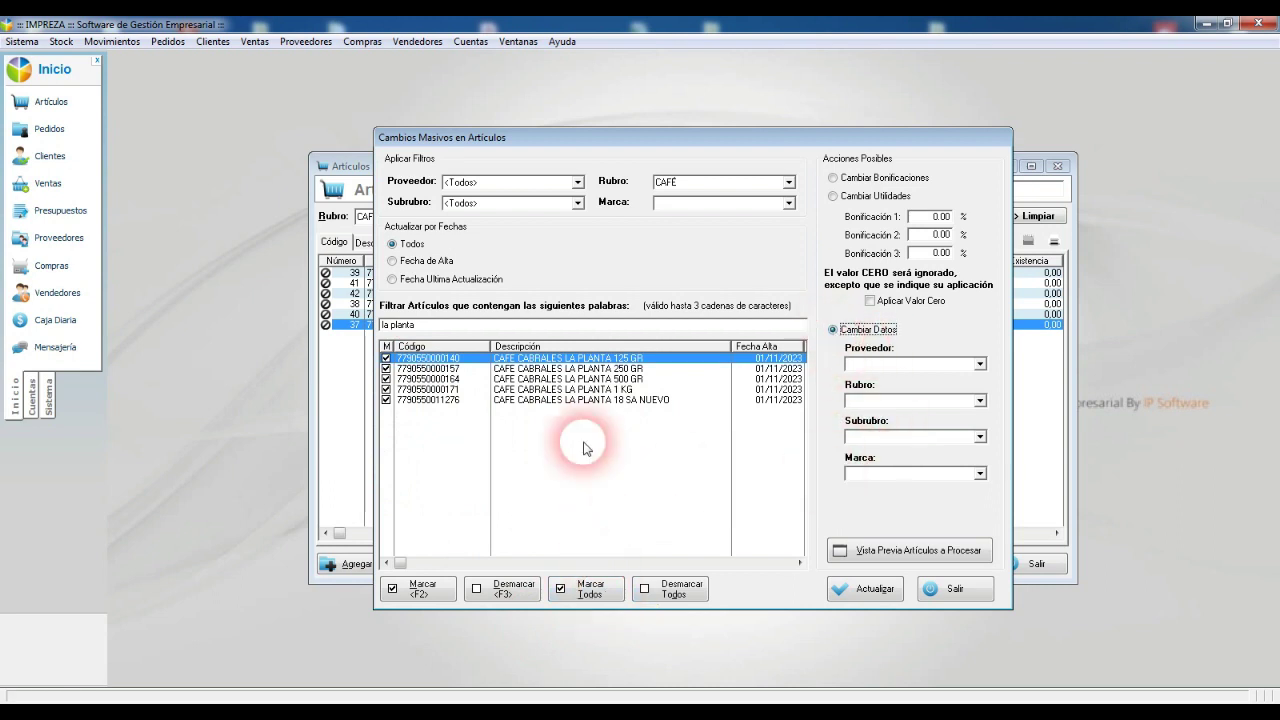
click(61, 41)
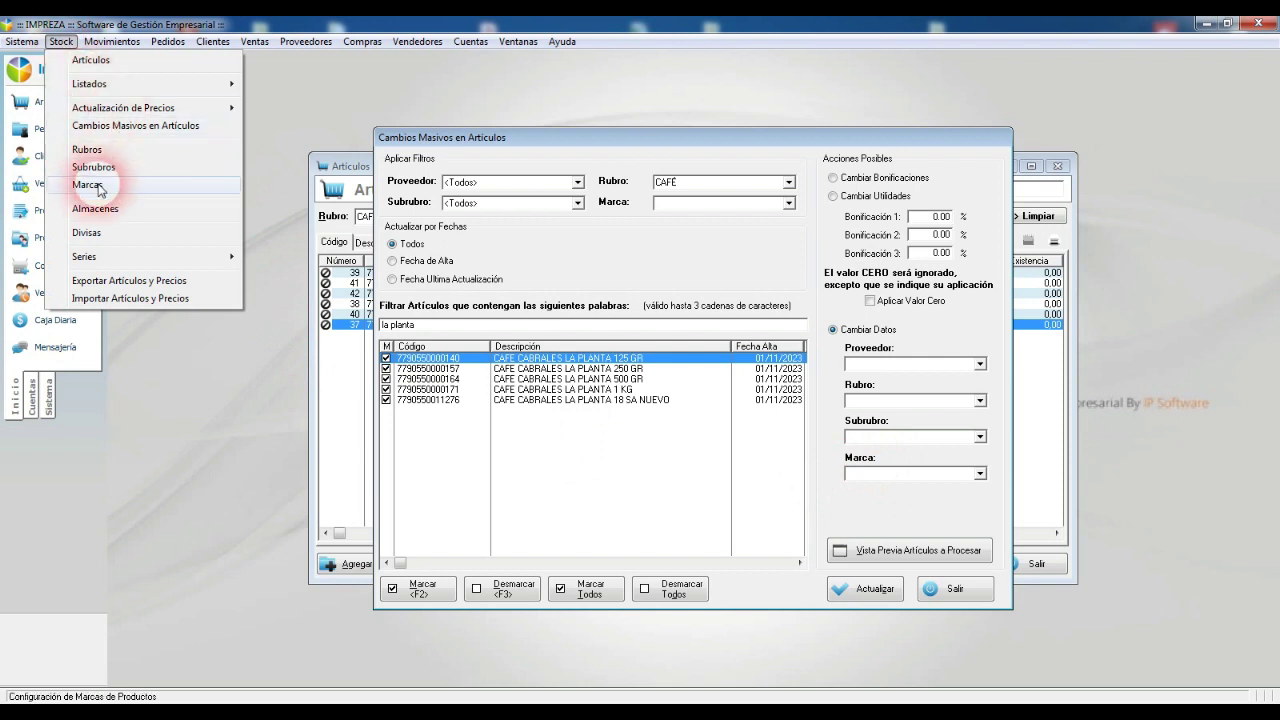
Step: Add a new brand LA PLANTA in the Marcas list
click(88, 185)
key(Insert)
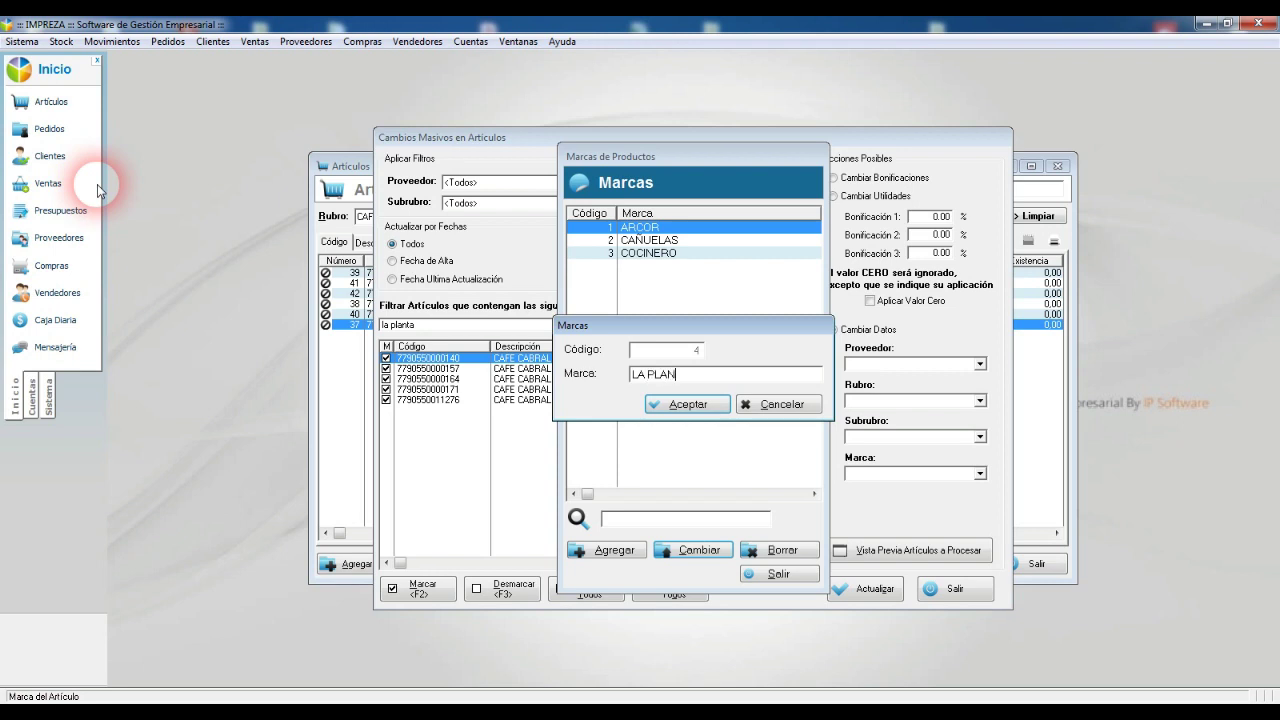
key(Return)
key(Return)
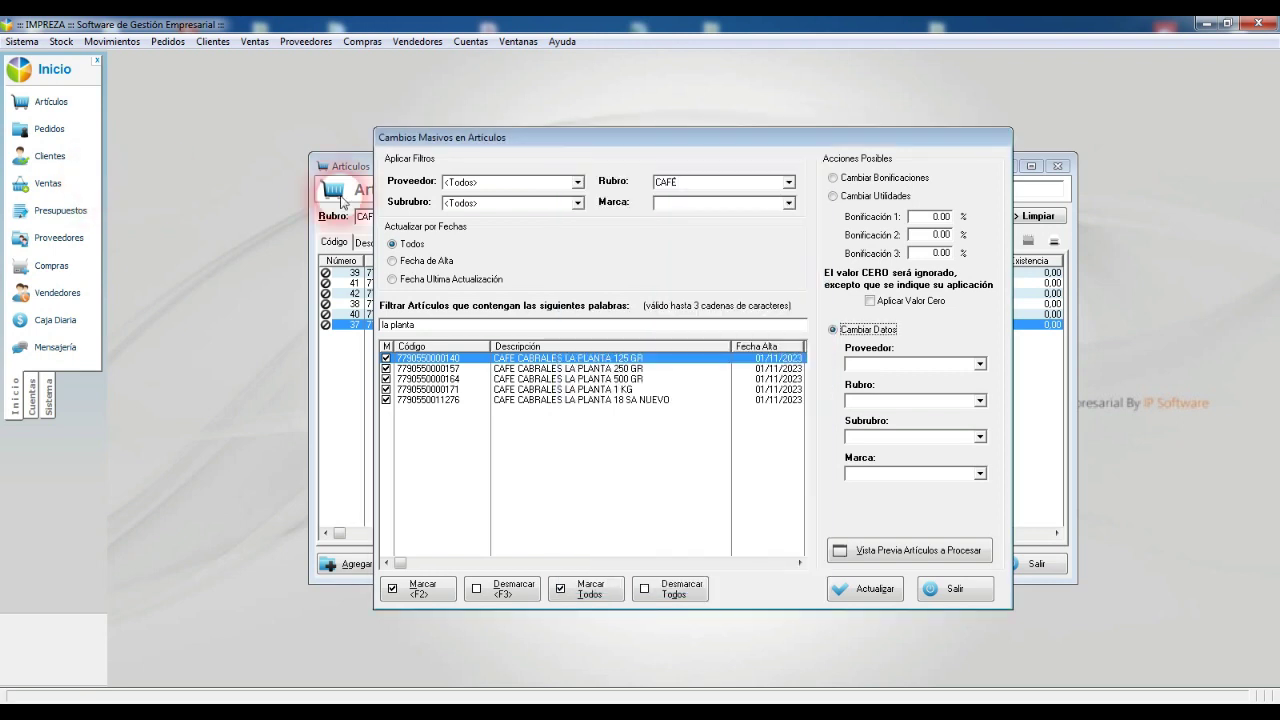
Step: Assign Marca LA PLANTA to the five marked coffee articles via Cambiar Datos and Actualizar
click(928, 474)
click(918, 530)
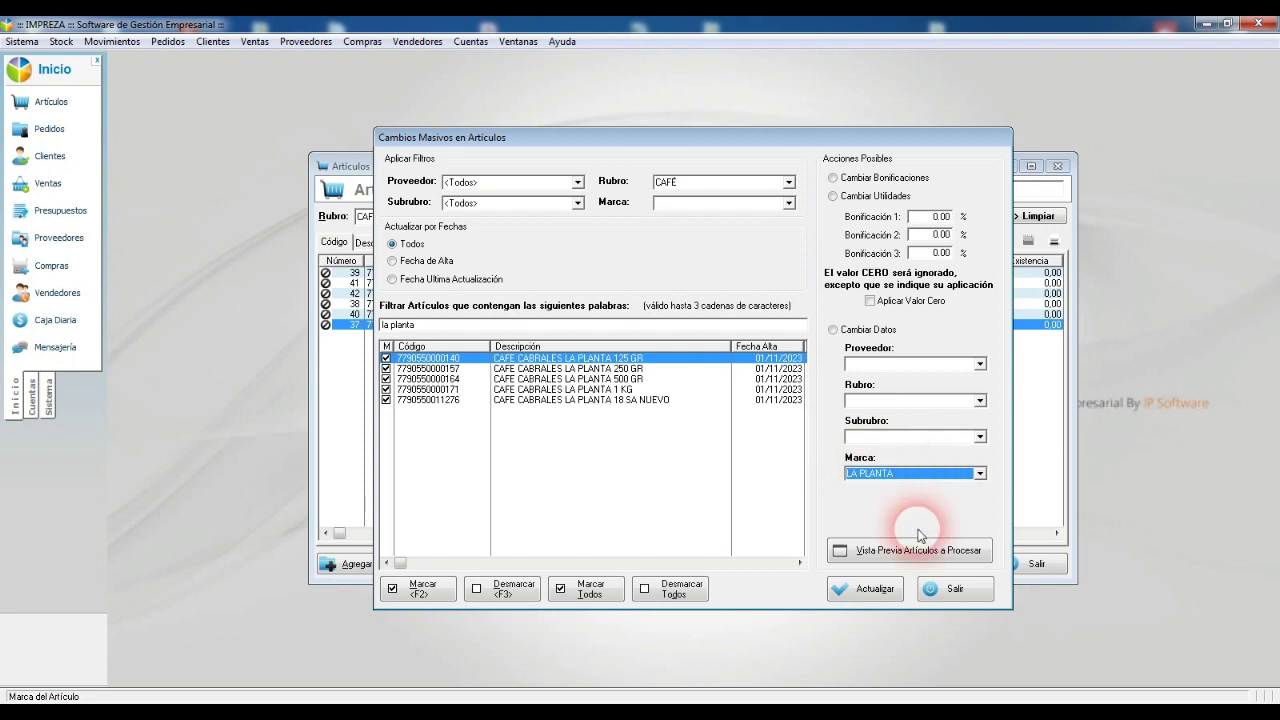
click(880, 592)
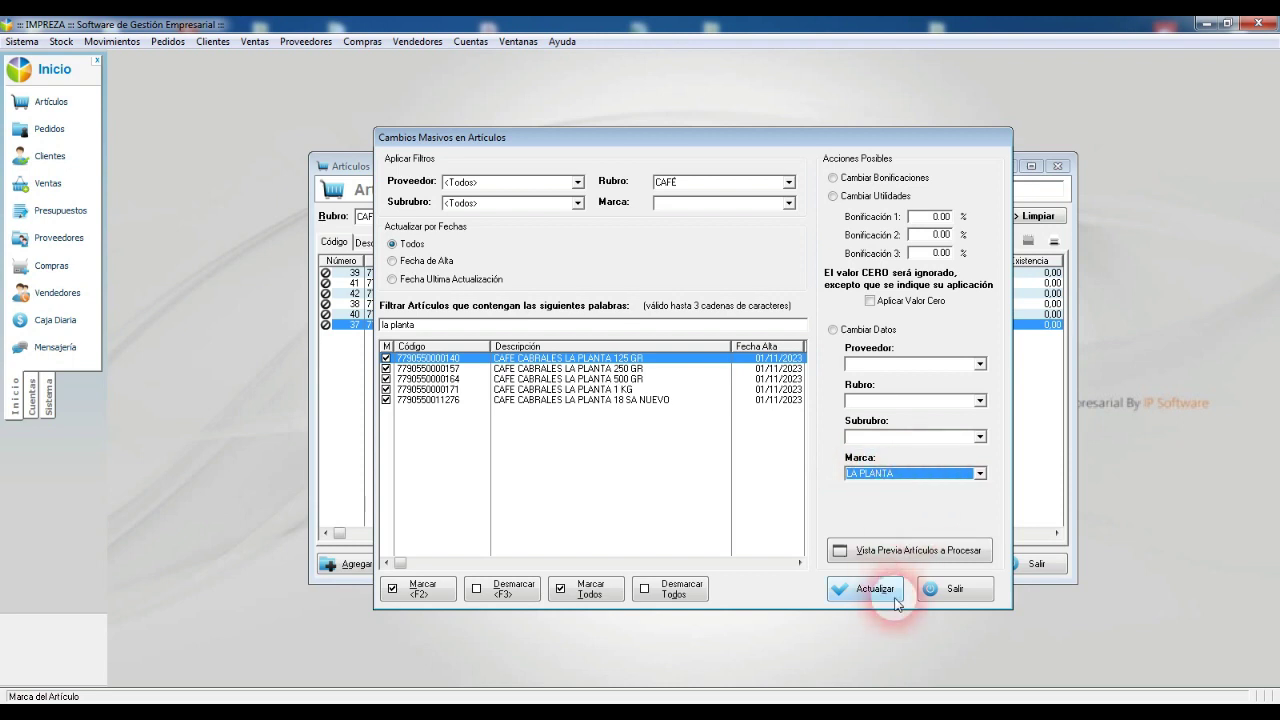
click(606, 395)
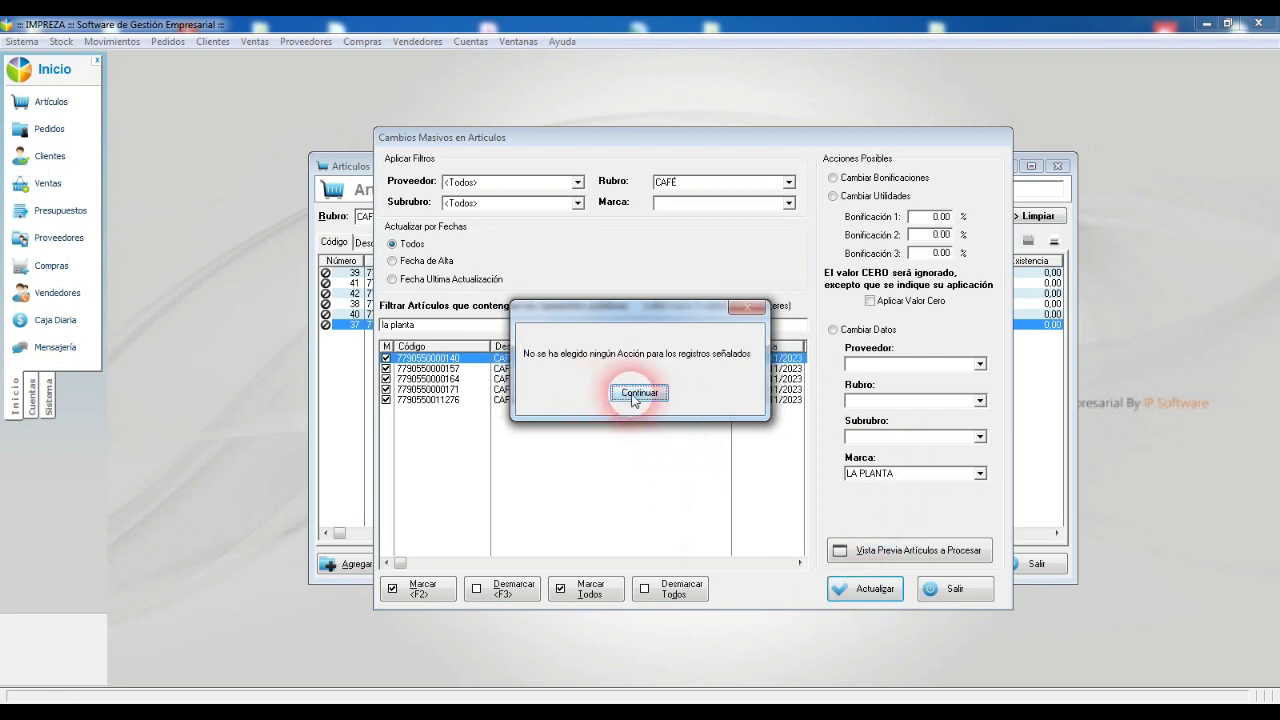
click(639, 392)
click(833, 330)
click(880, 592)
click(605, 392)
click(643, 396)
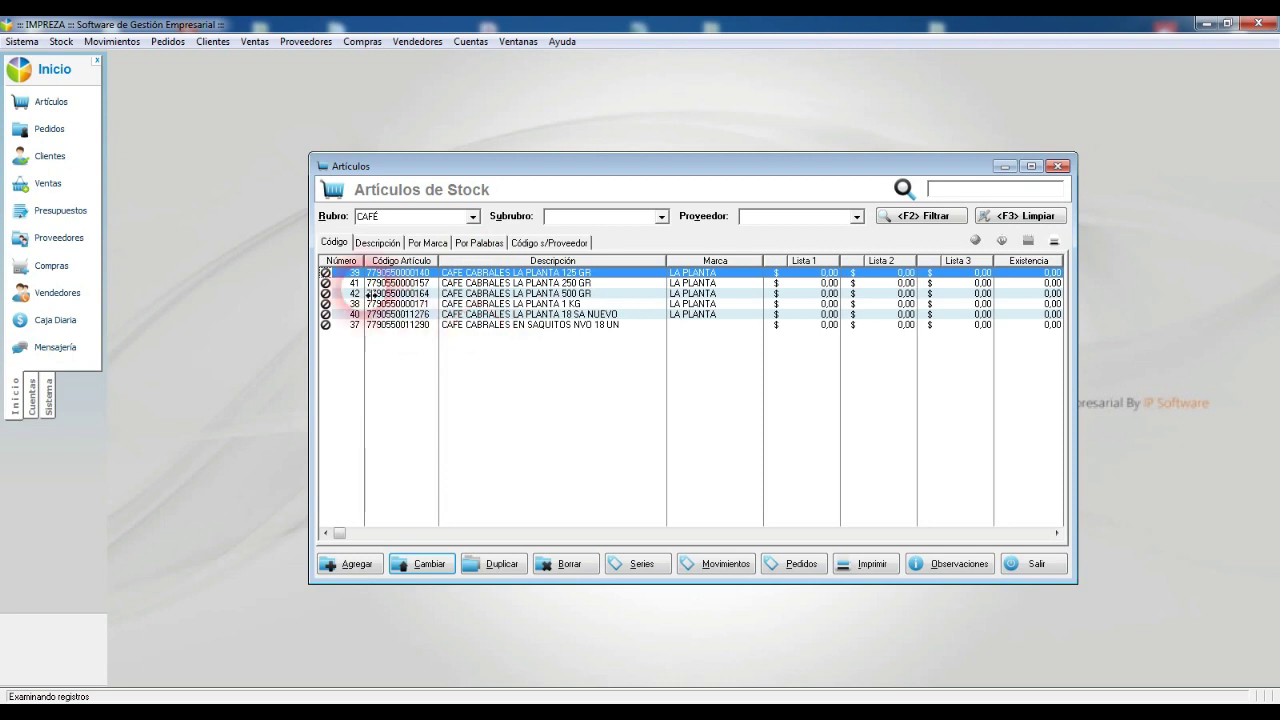
Step: Rename brand 4 from LA PLANTA to CABRALES in Marcas and close the list
click(61, 41)
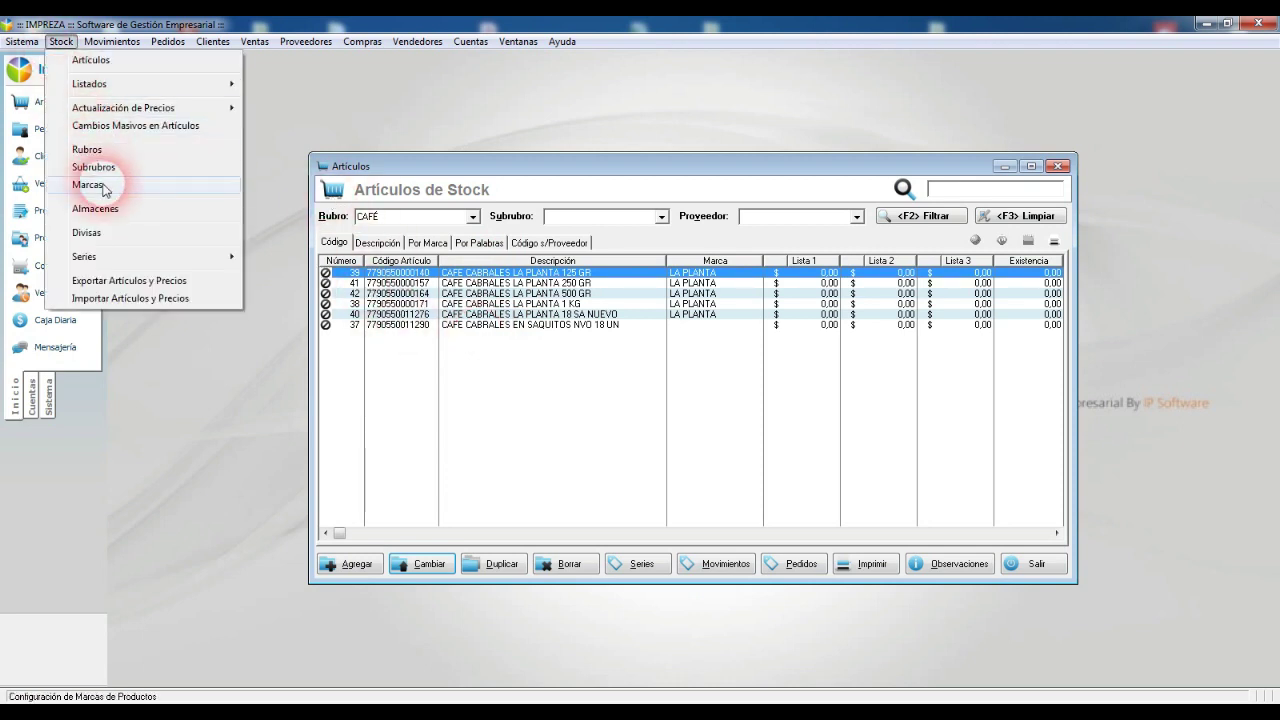
click(100, 184)
double_click(670, 265)
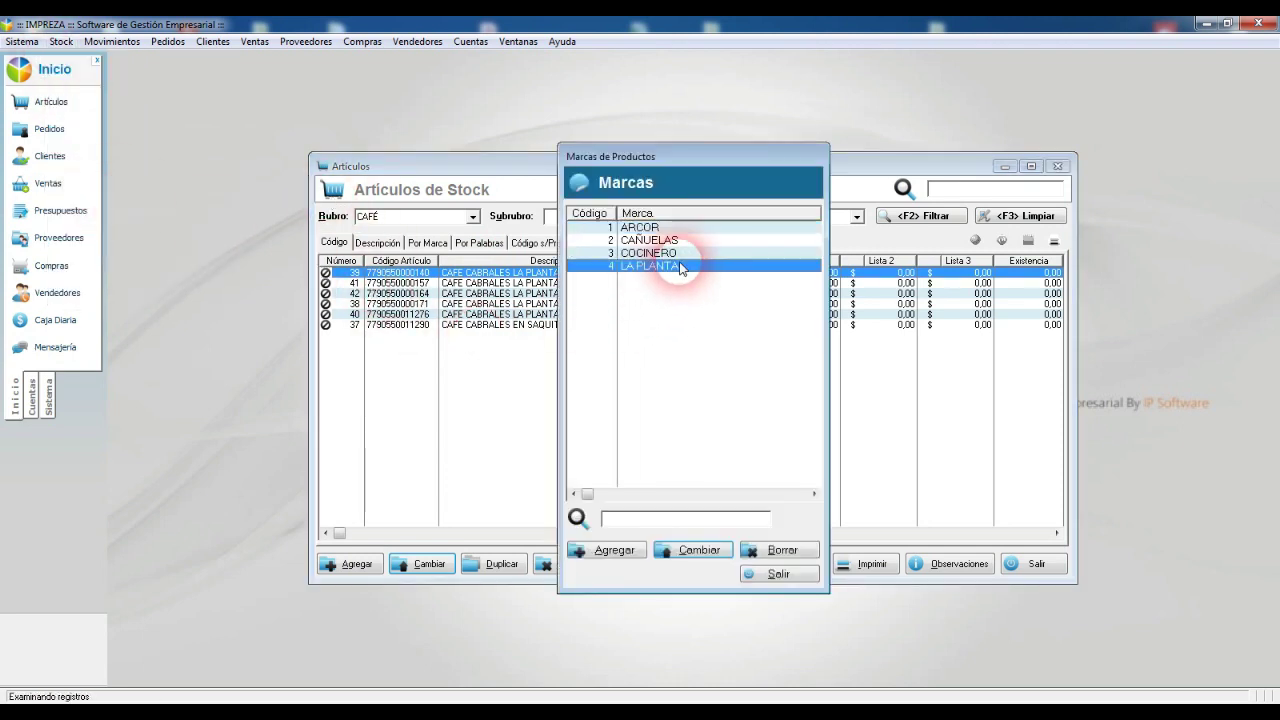
text(CABRALES)
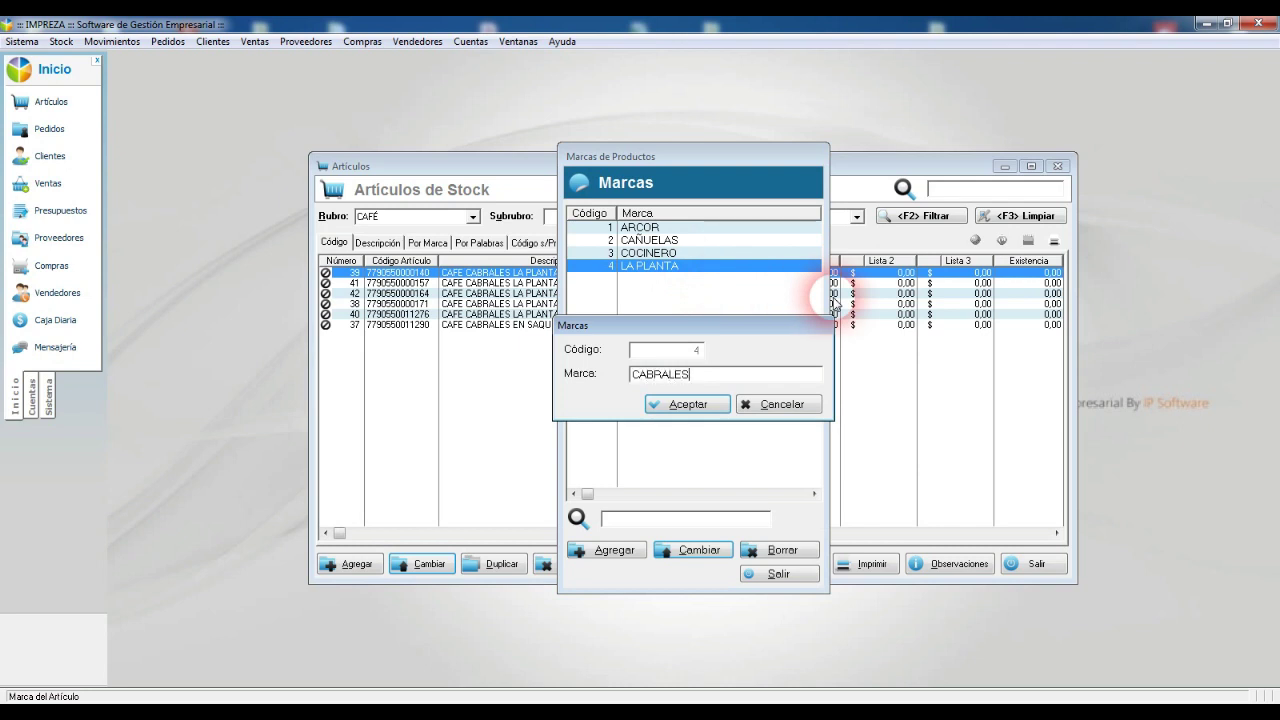
click(675, 403)
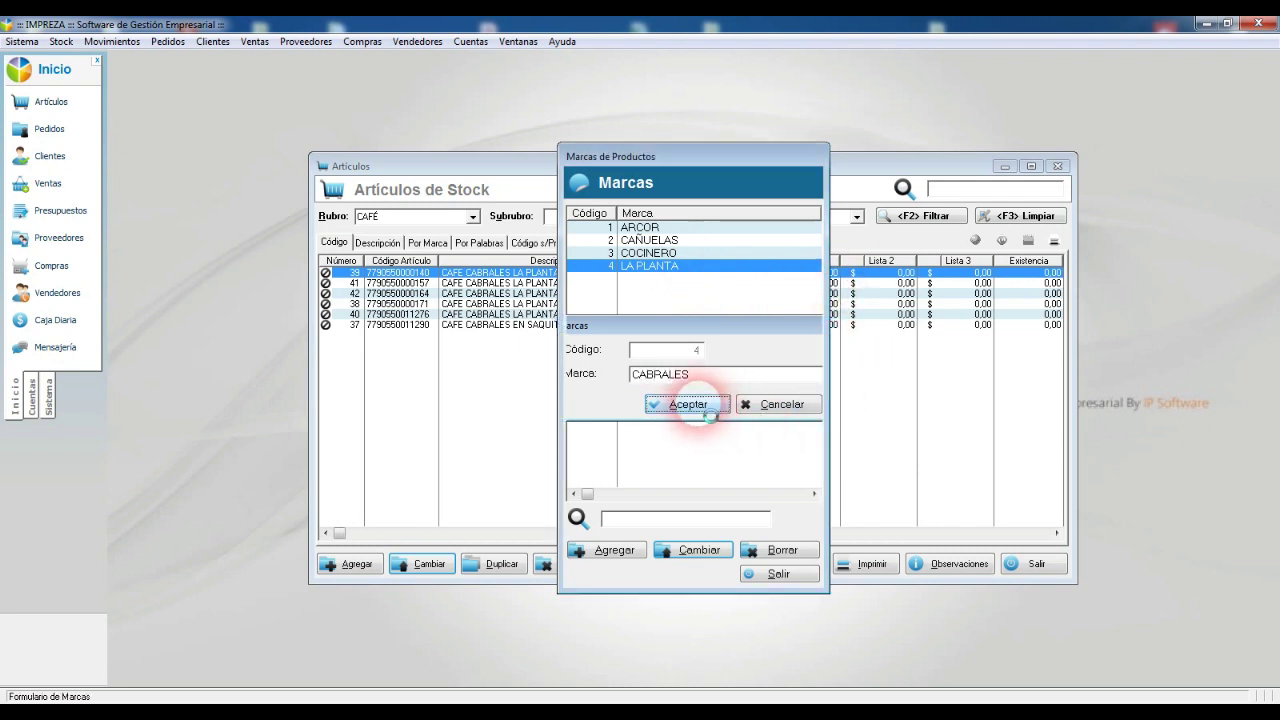
click(779, 573)
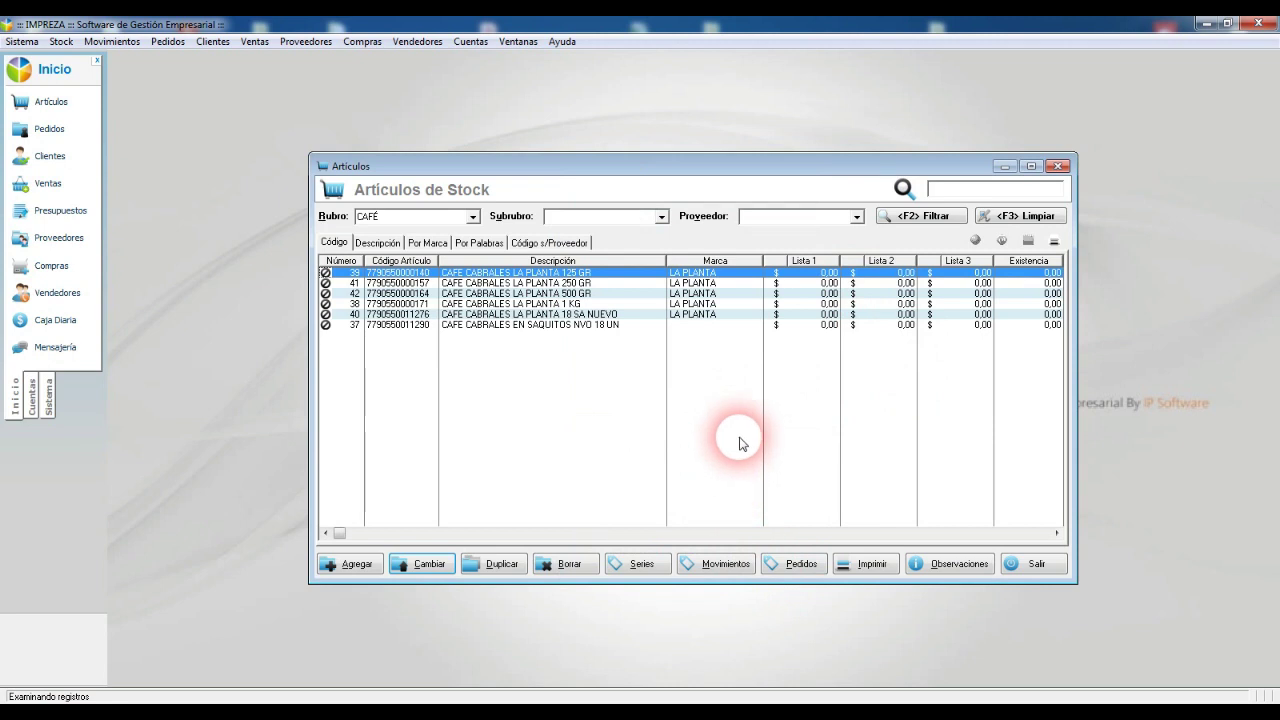
Step: Check the LA PLANTA and EN SAQUITOS coffee rows' brands, then reopen Cambios Masivos en Artículos
click(711, 316)
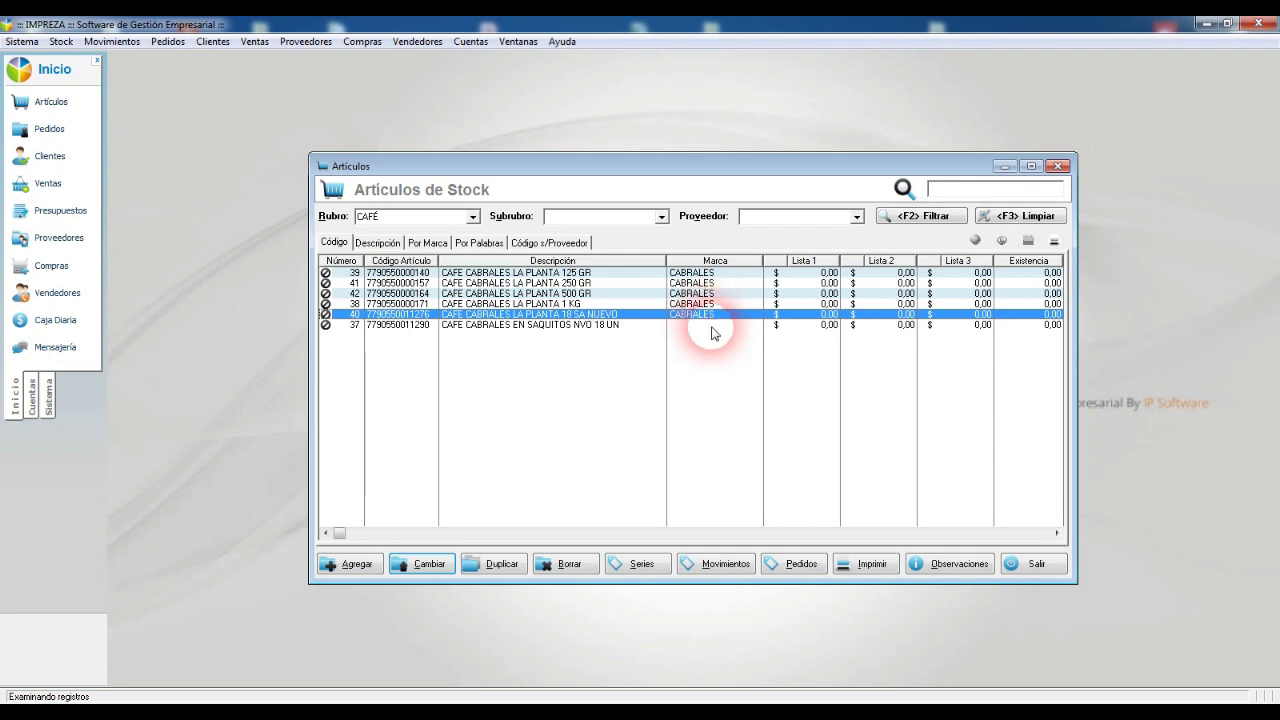
click(504, 325)
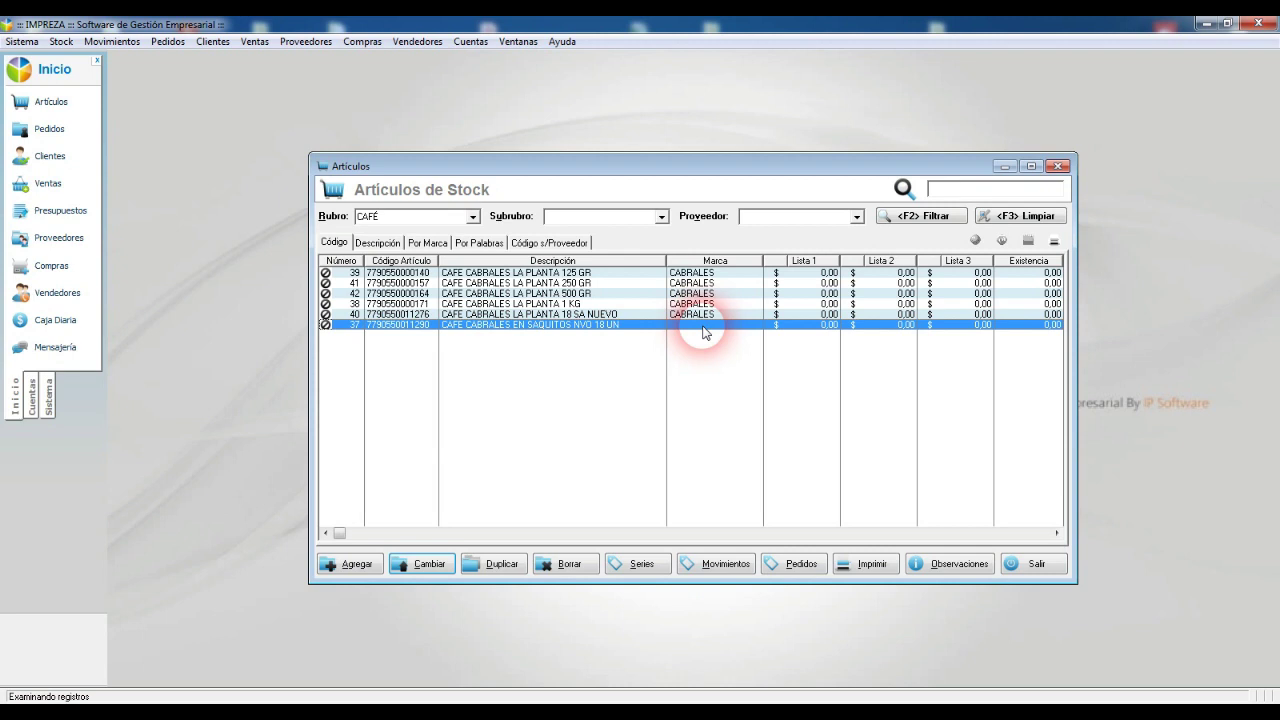
click(61, 41)
click(137, 128)
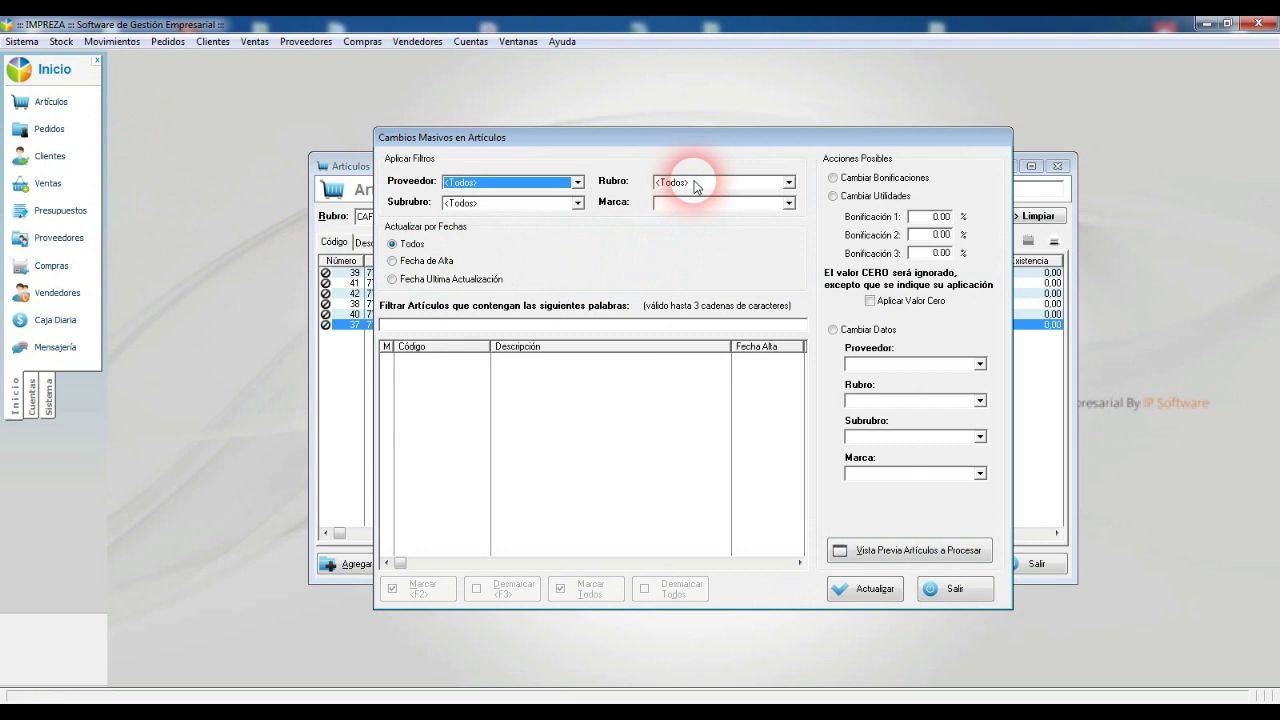
Step: Filter the mass-change window to Rubro CAFÉ with words 'cabrales' and preview the matches
click(696, 183)
click(598, 248)
click(524, 332)
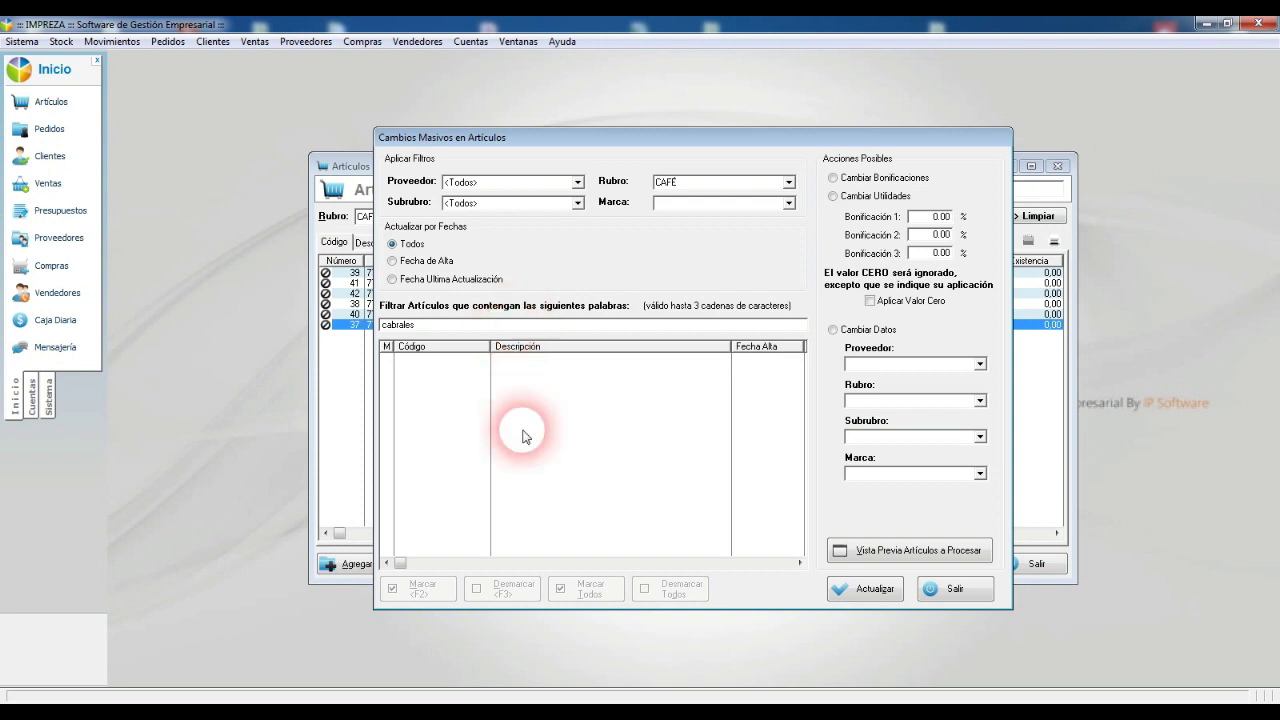
click(872, 550)
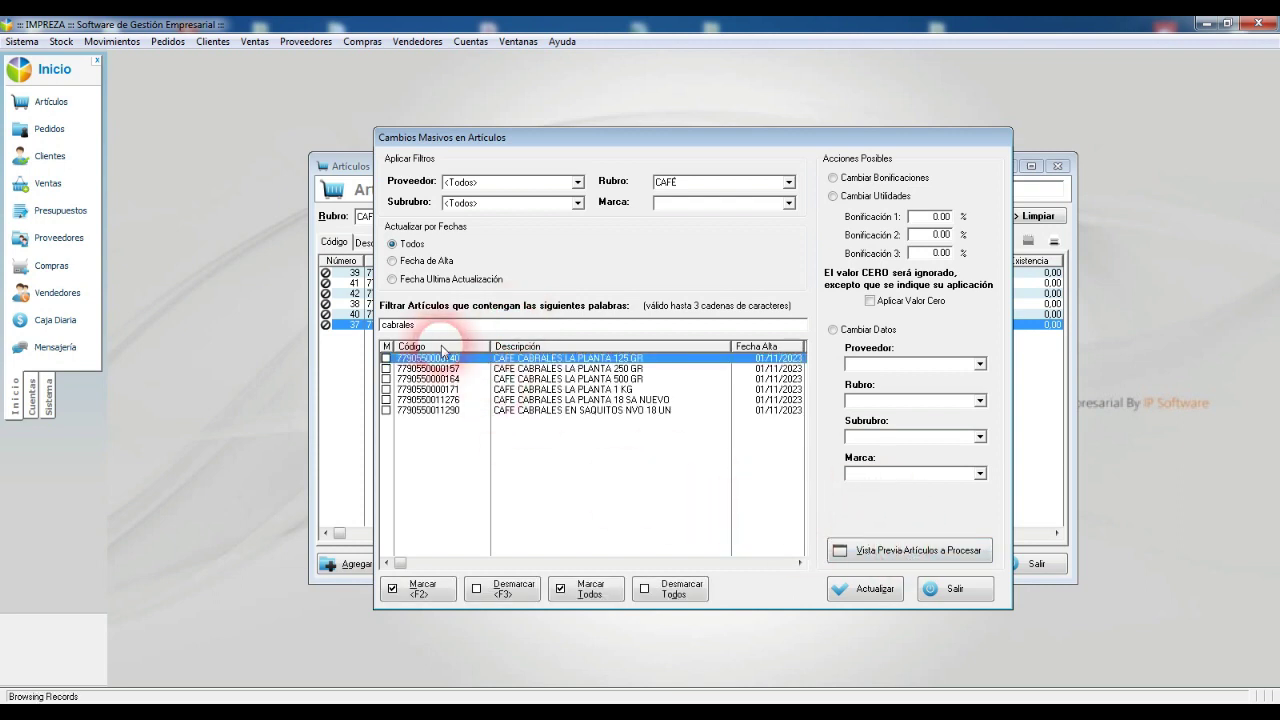
Step: Mark all six articles, set Marca to CABRALES and confirm the update
click(590, 588)
click(862, 330)
click(928, 472)
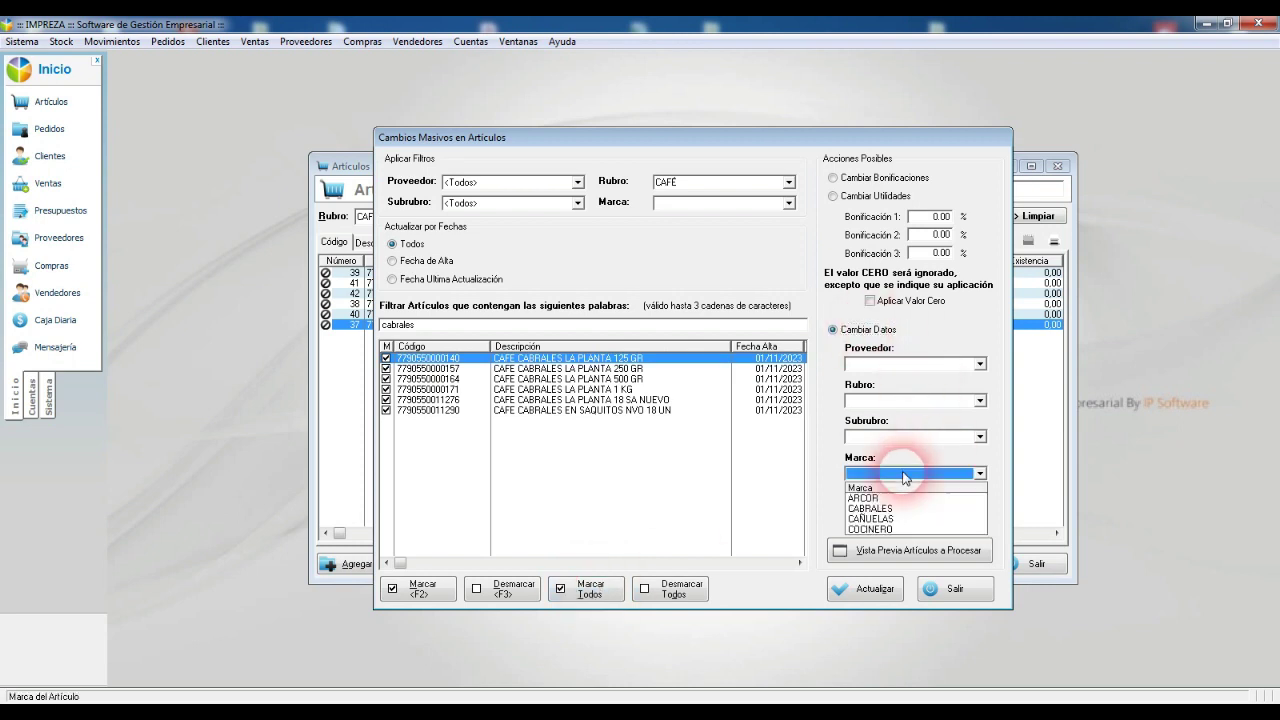
click(870, 508)
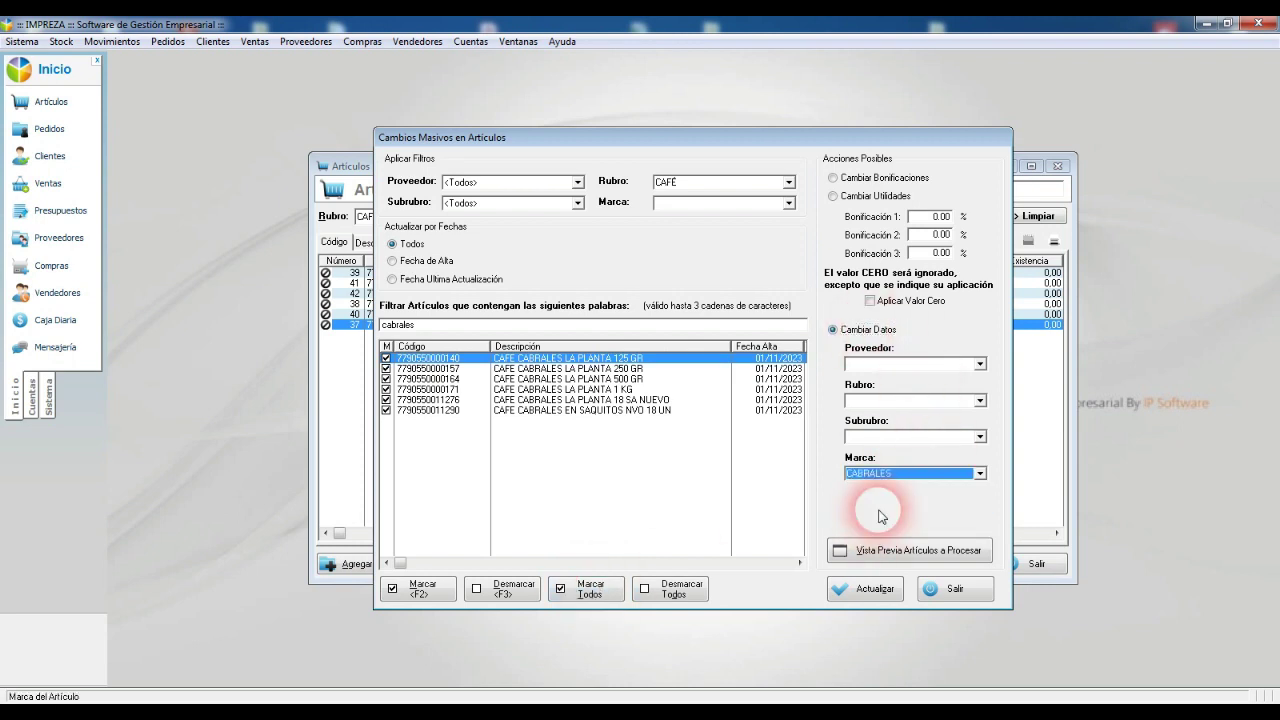
click(876, 588)
click(610, 395)
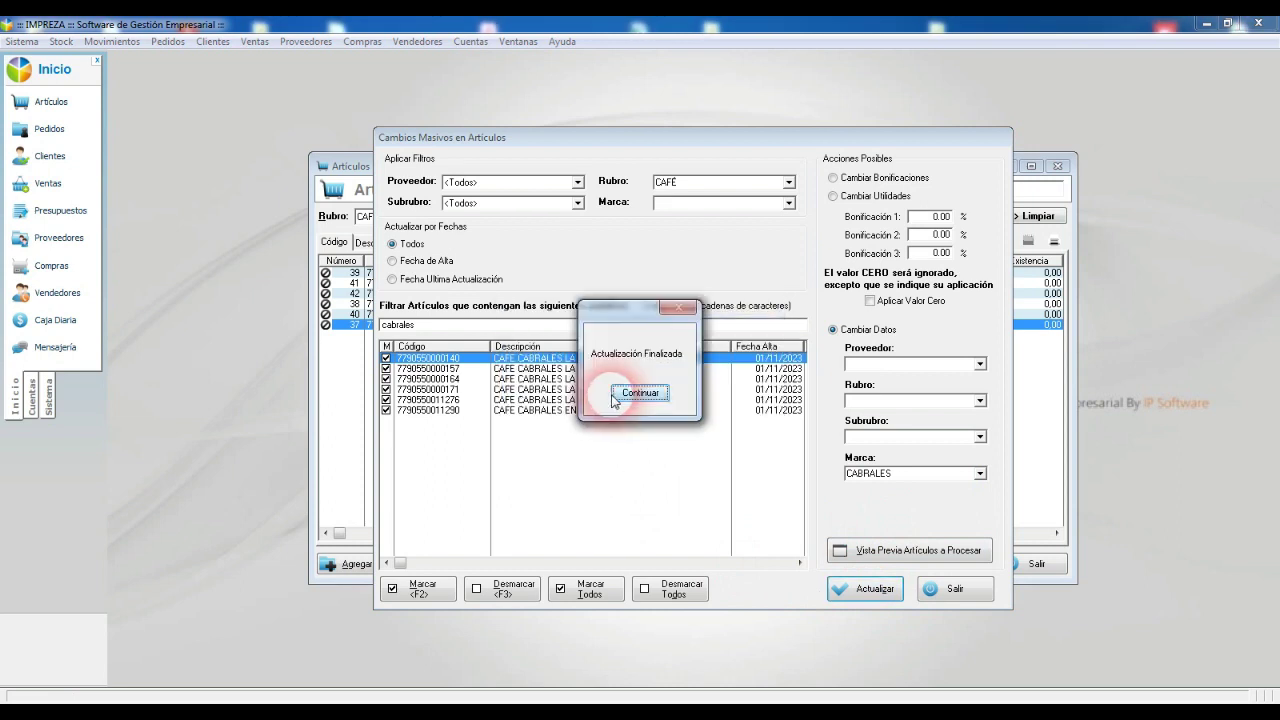
click(634, 393)
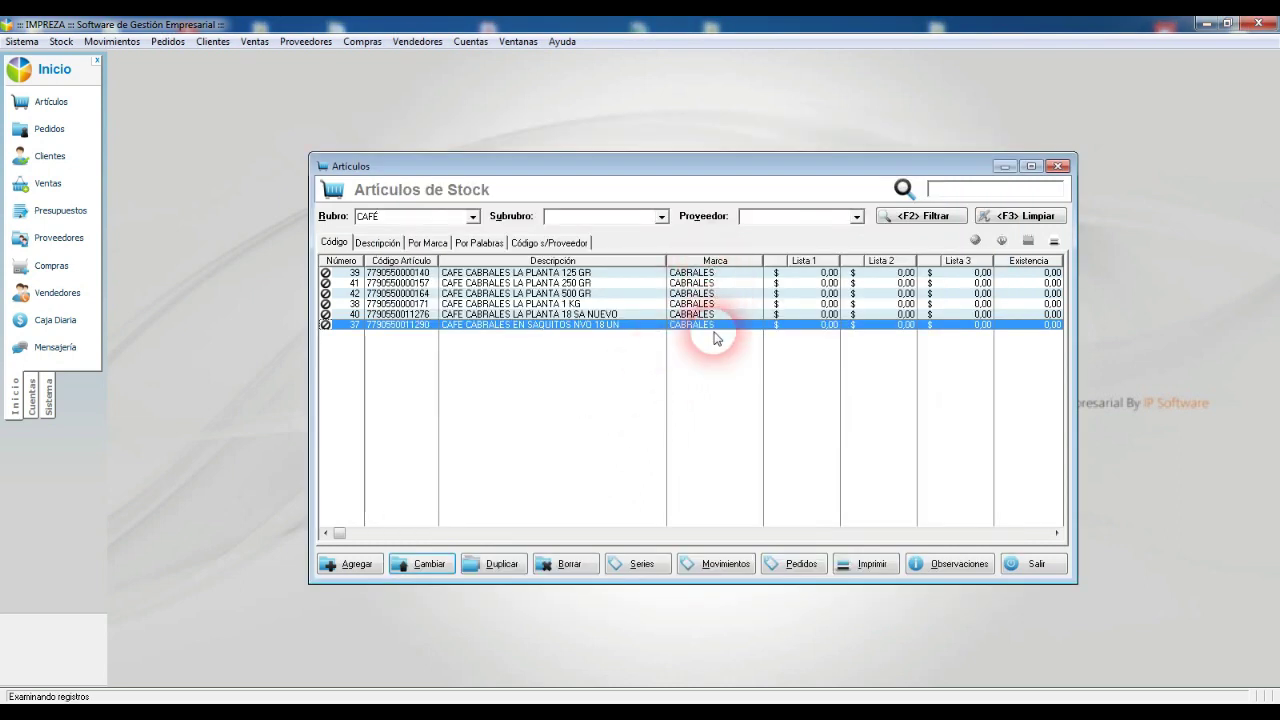
click(715, 272)
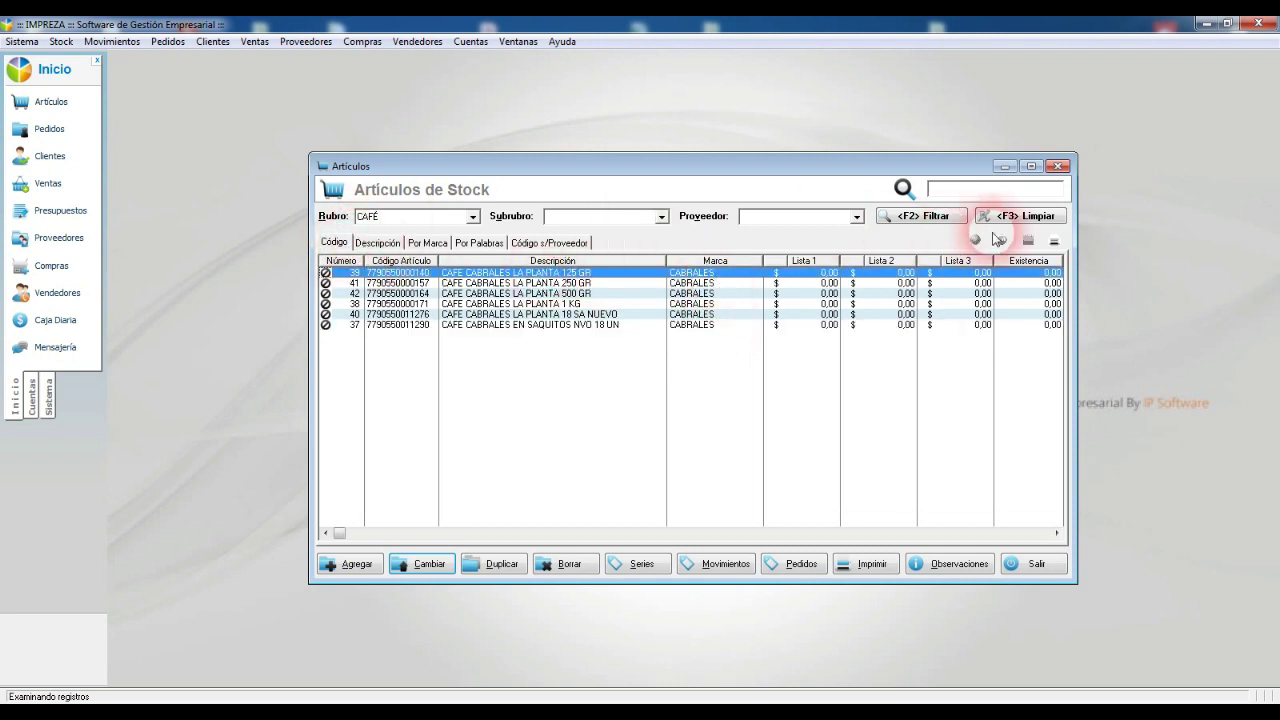
Step: Clear the category filter and inspect the brandless ARROZ GALLO and DOS HERMANOS articles
click(1038, 216)
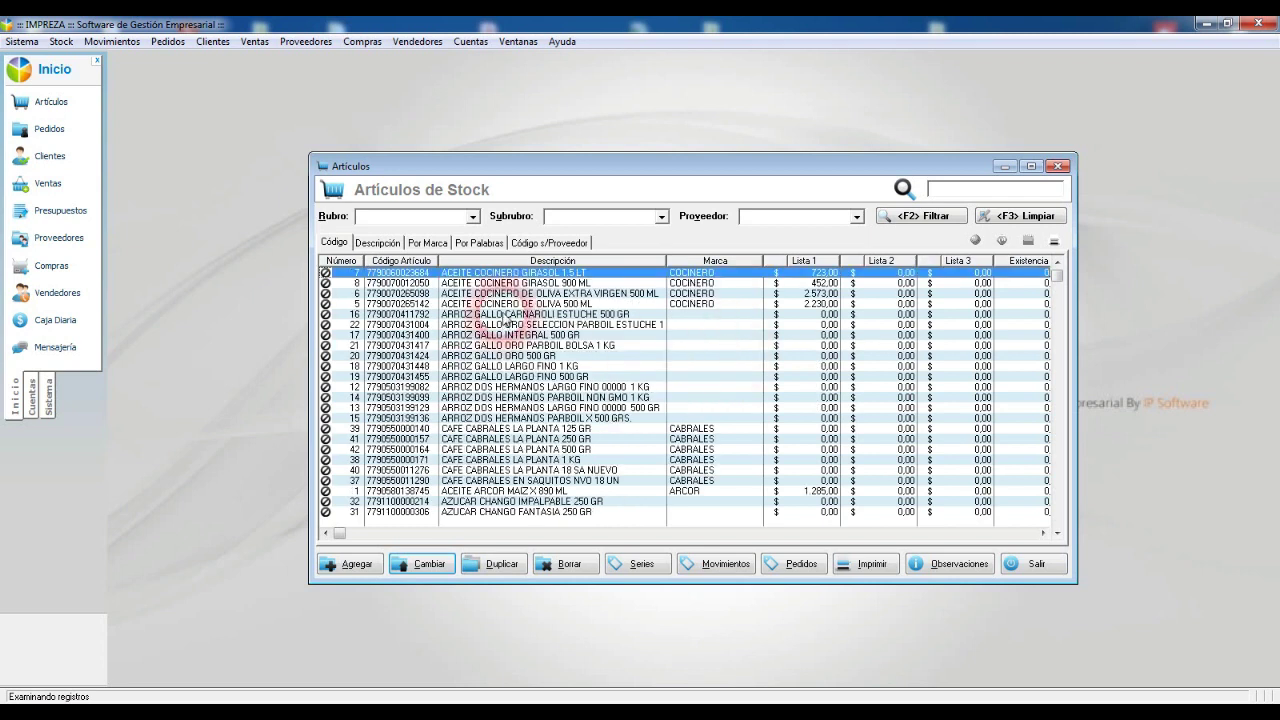
click(495, 315)
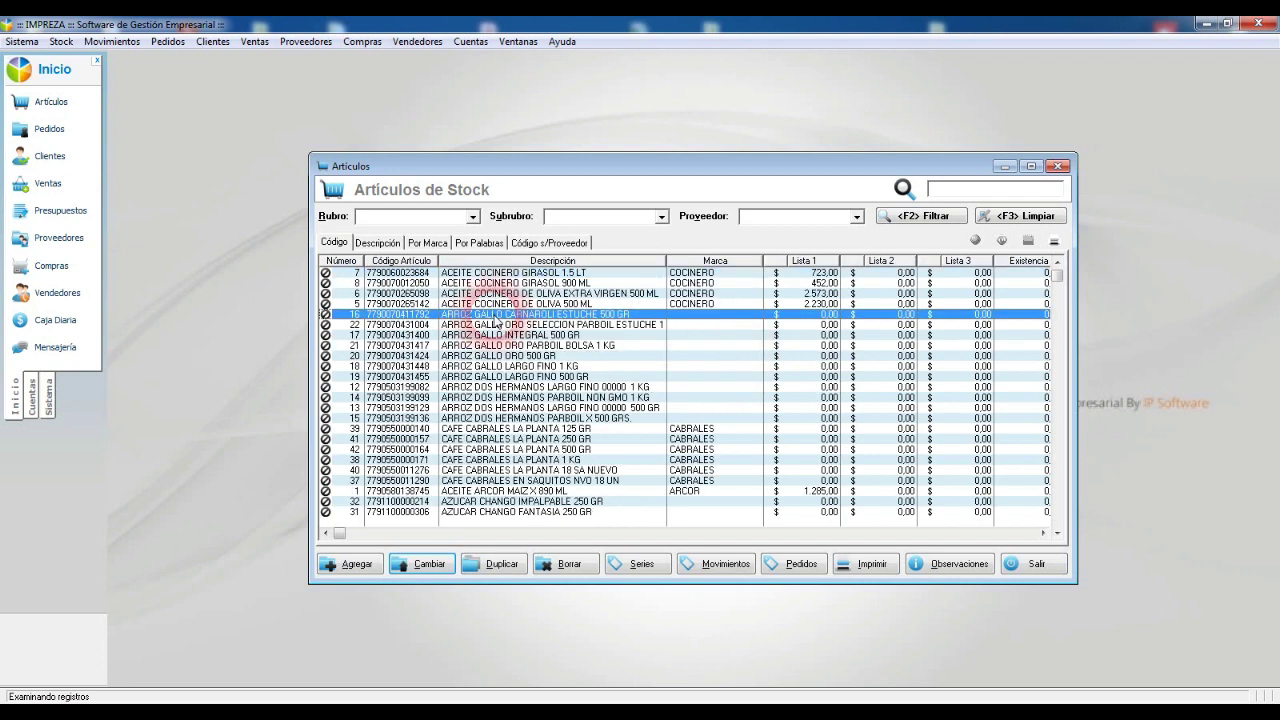
click(495, 377)
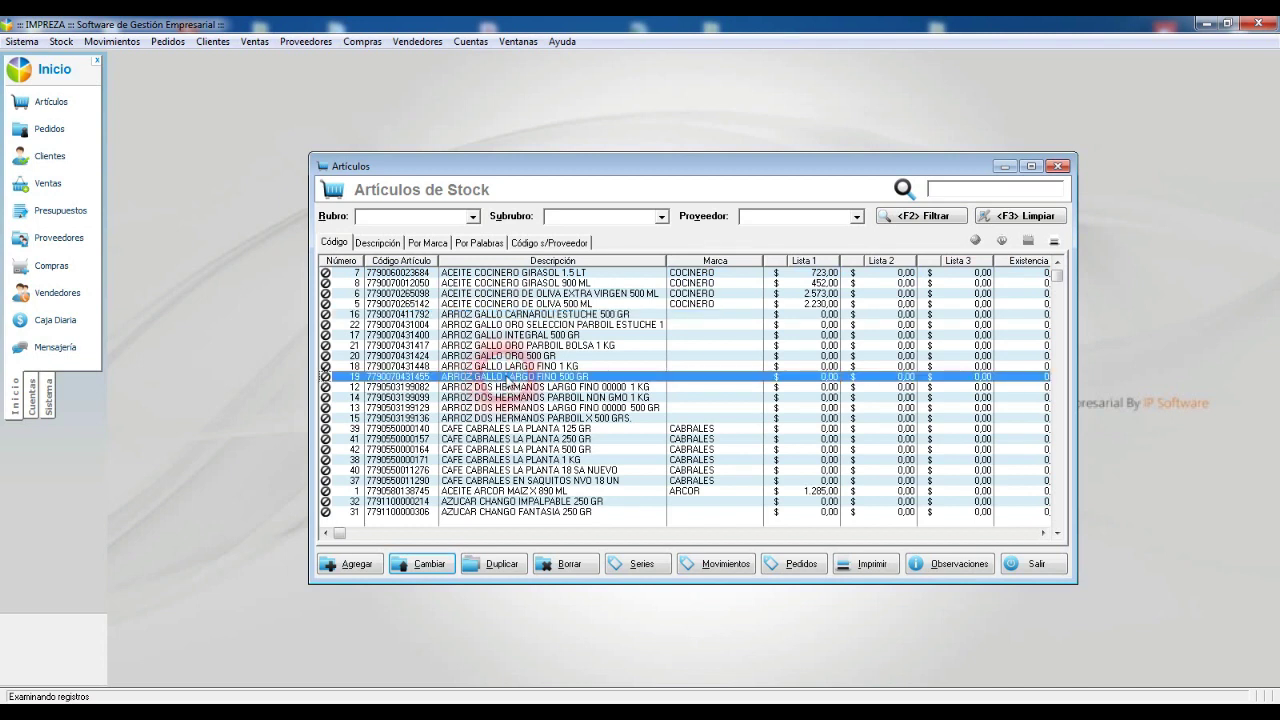
click(530, 388)
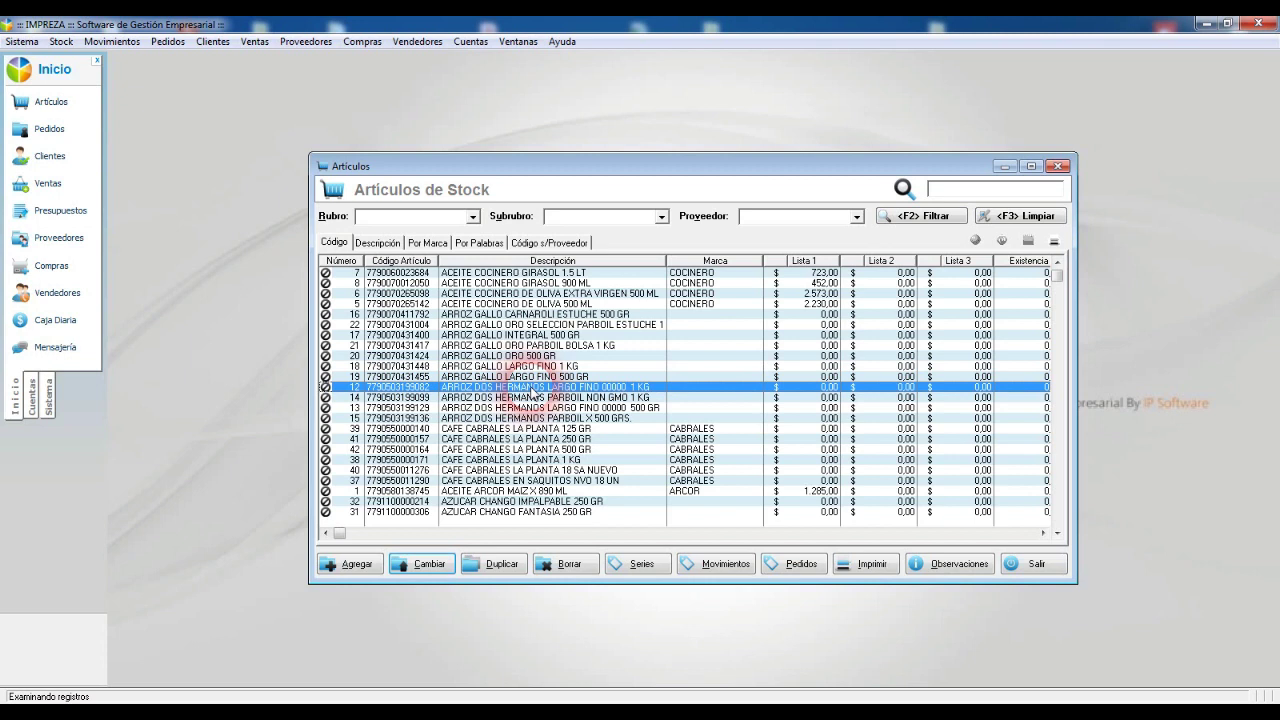
click(504, 315)
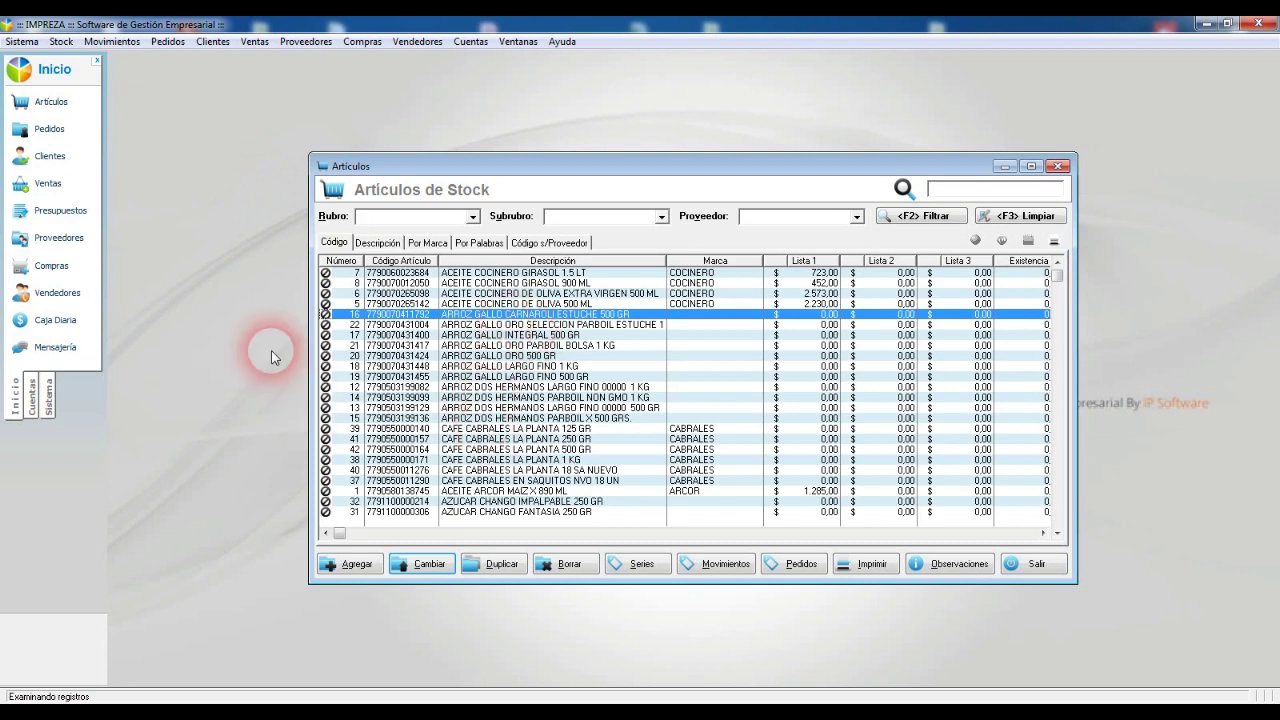
click(62, 42)
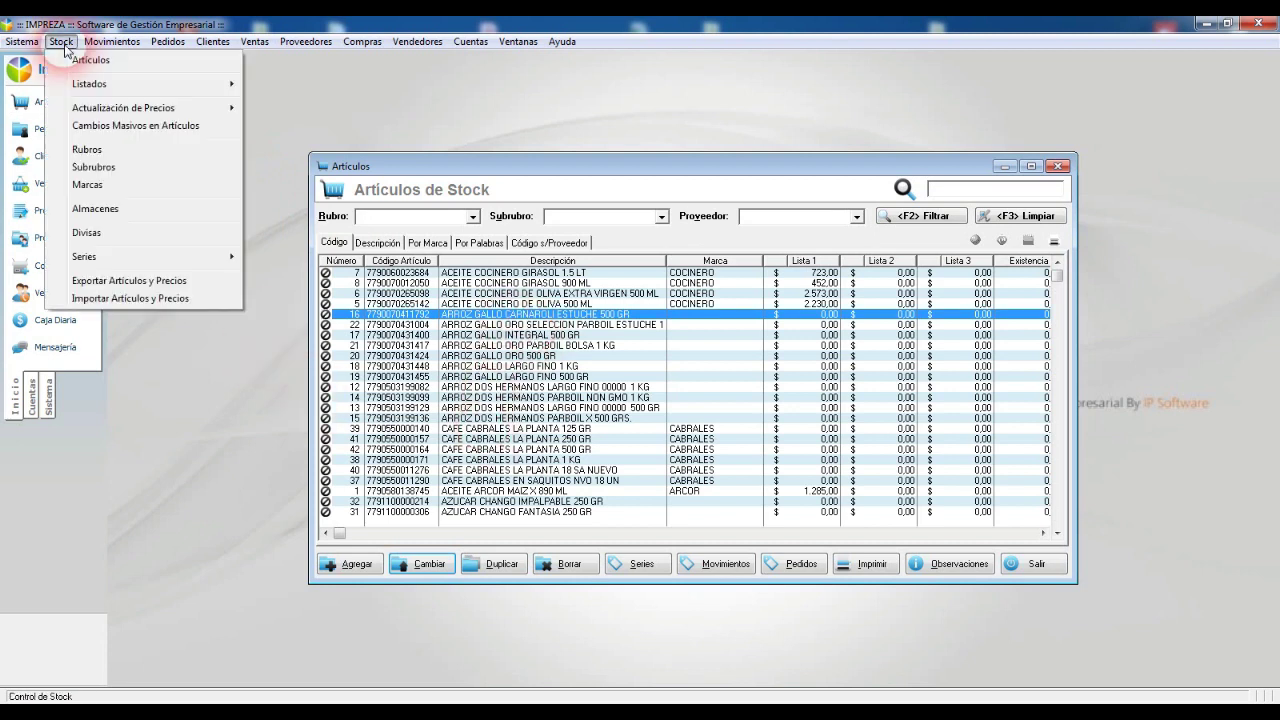
Step: Add brands GALLO and DOS HERMANOS in Marcas de Productos and close the list
click(133, 191)
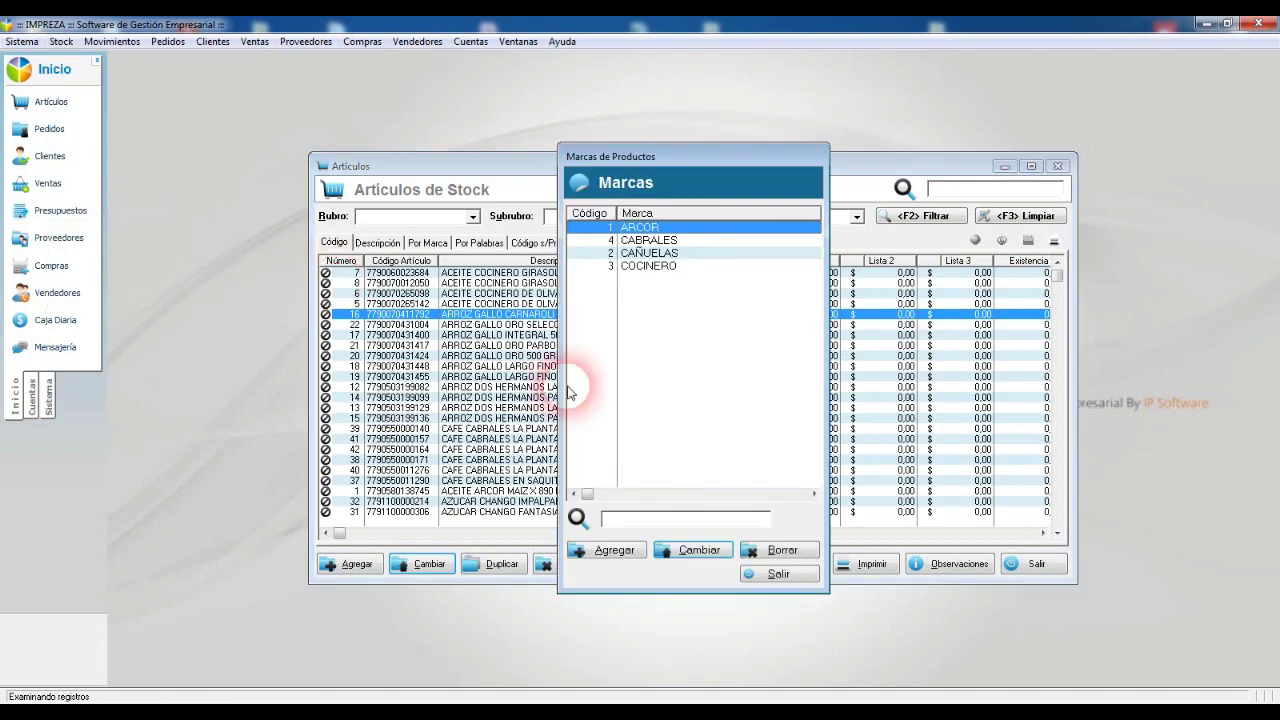
click(630, 554)
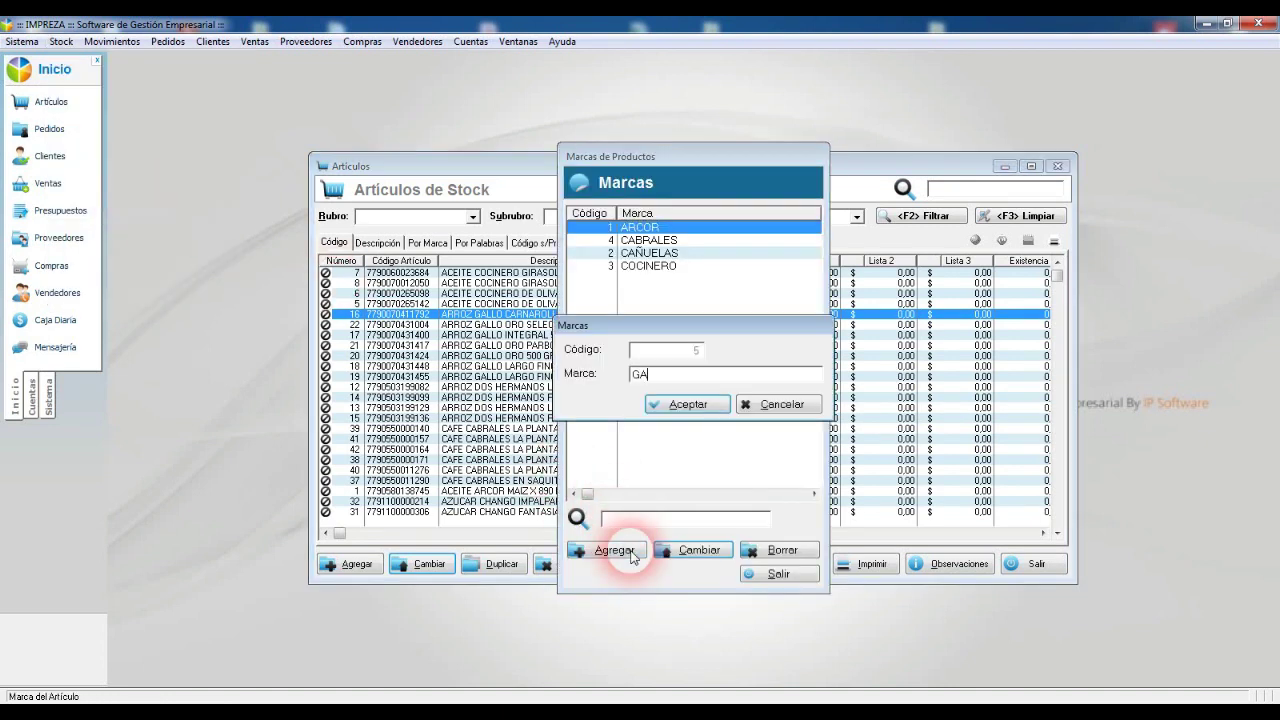
key(Return)
click(630, 551)
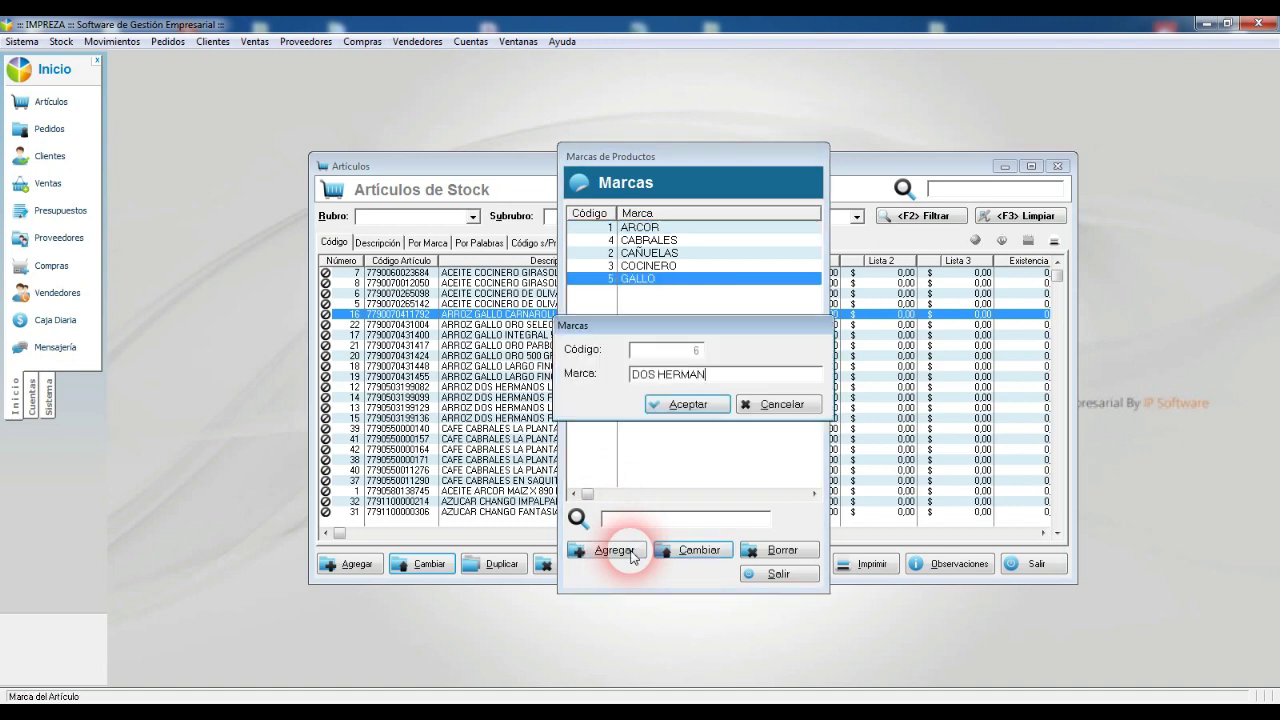
key(Return)
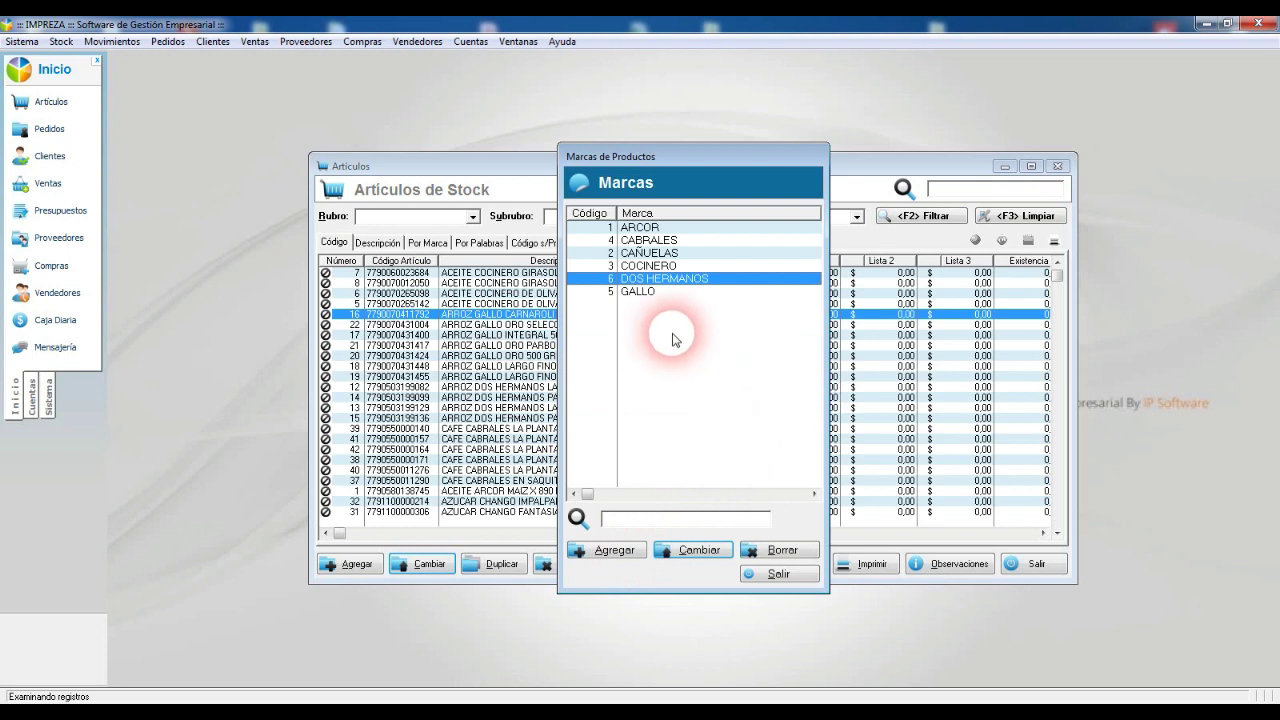
key(Escape)
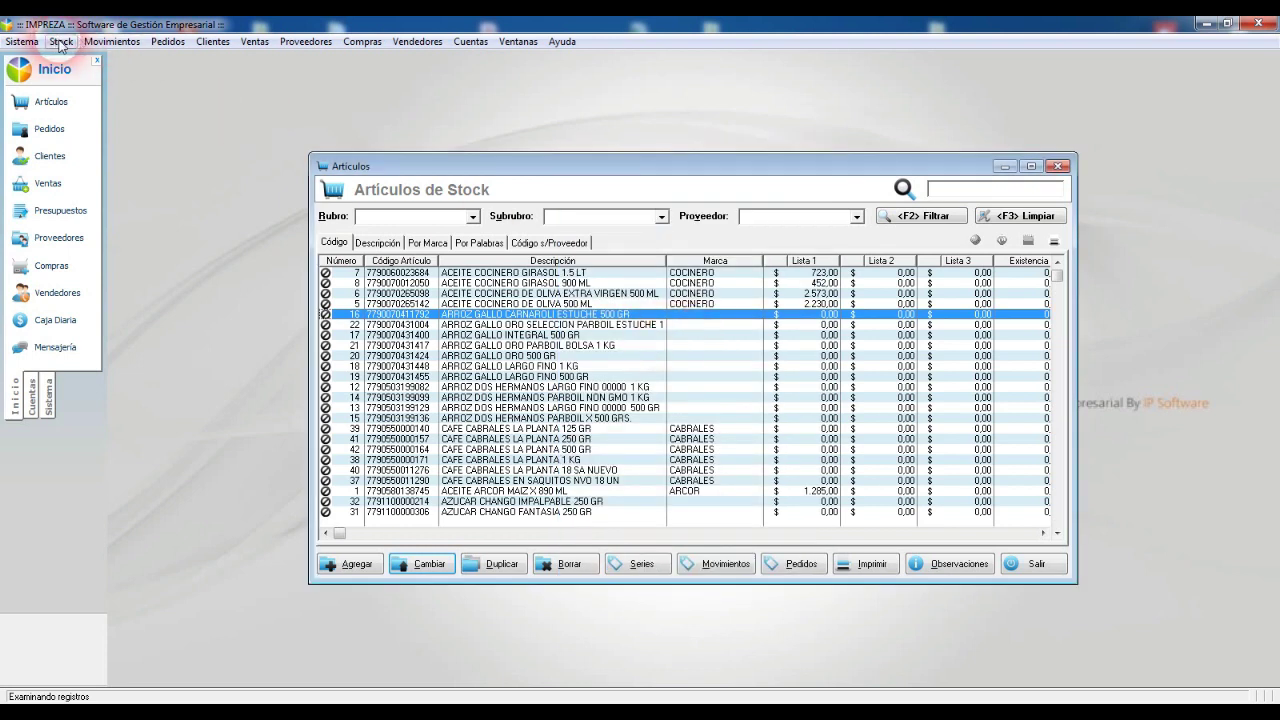
click(61, 41)
Step: In Cambios Masivos en Artículos, filter Rubro ARROZ with 'gallo' and preview the articles
click(115, 125)
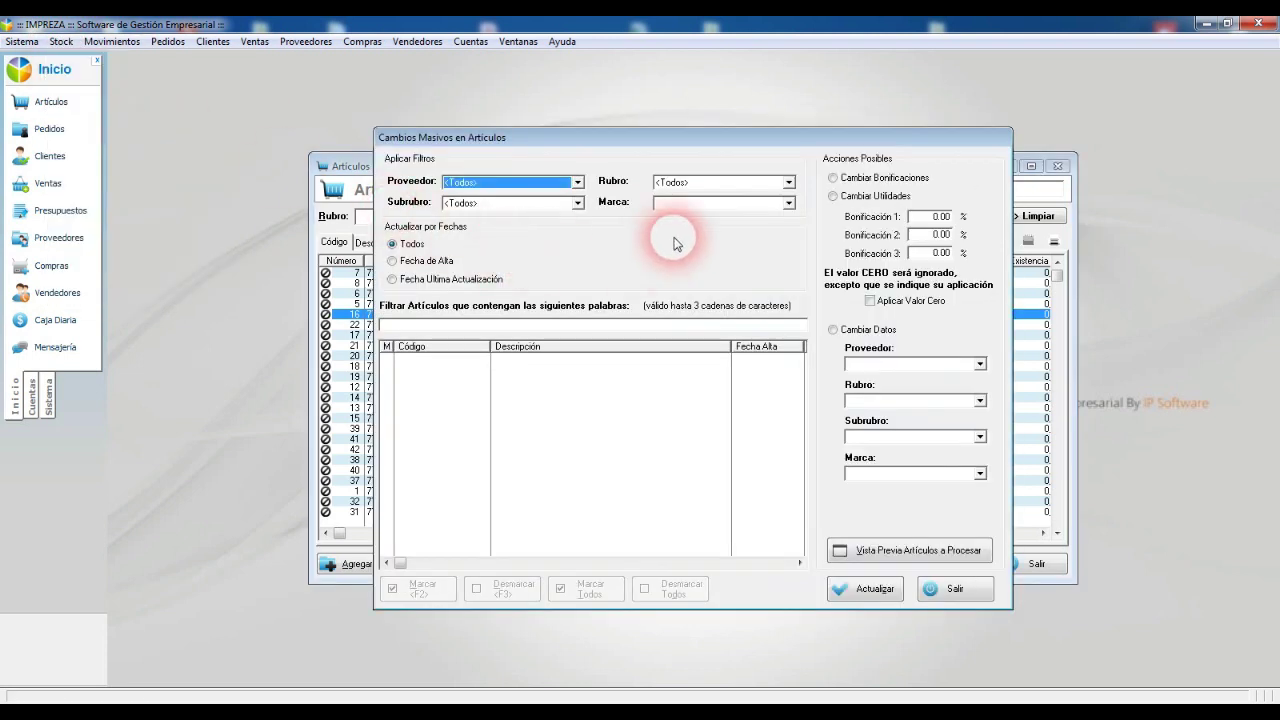
click(694, 183)
click(628, 234)
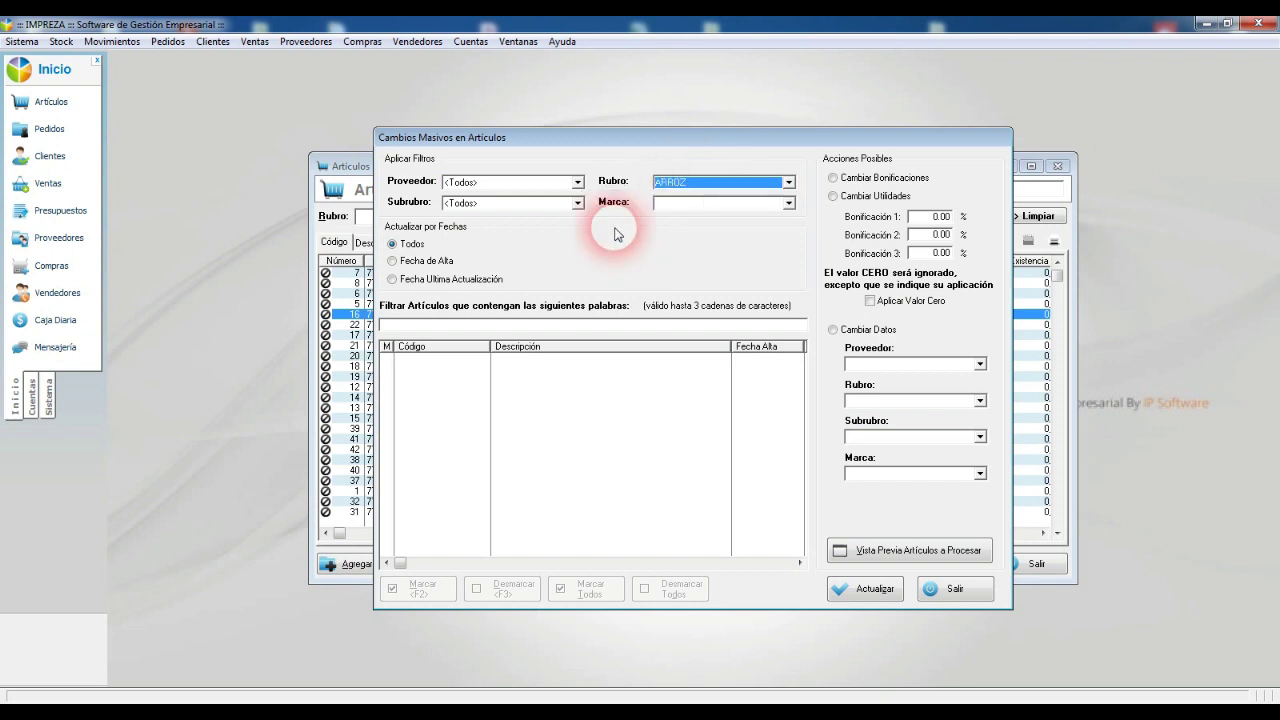
click(940, 550)
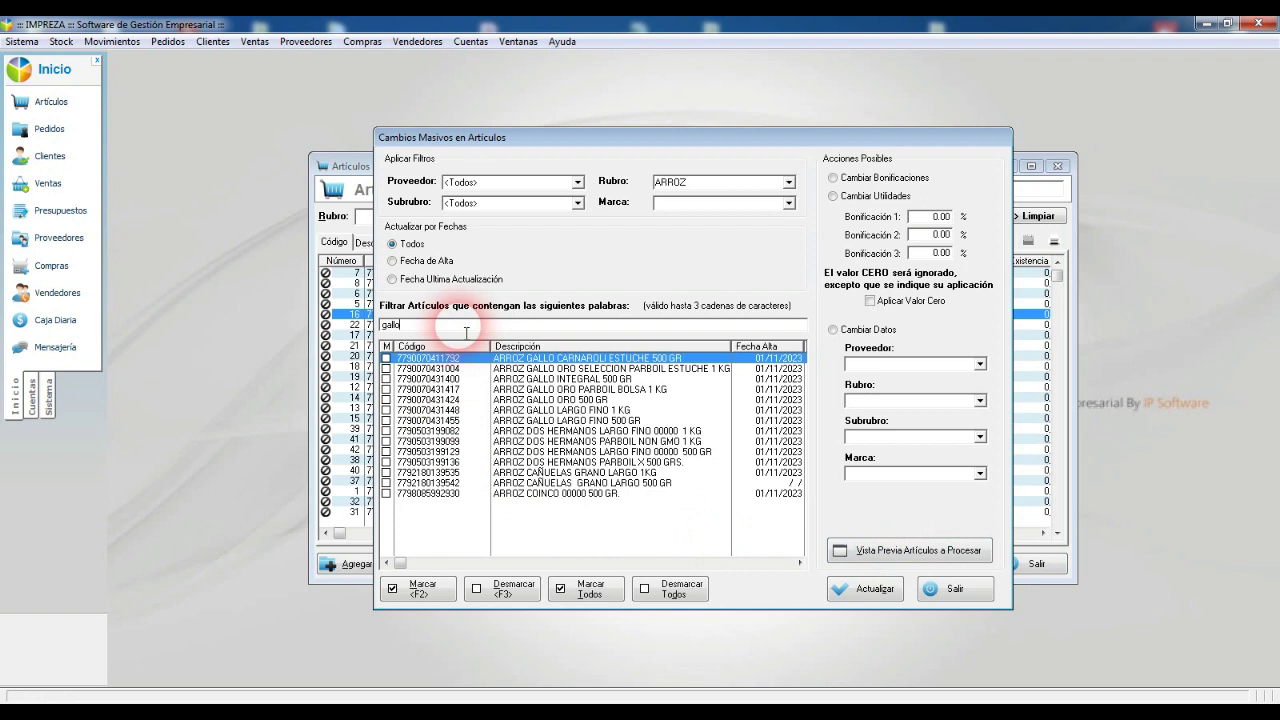
click(945, 551)
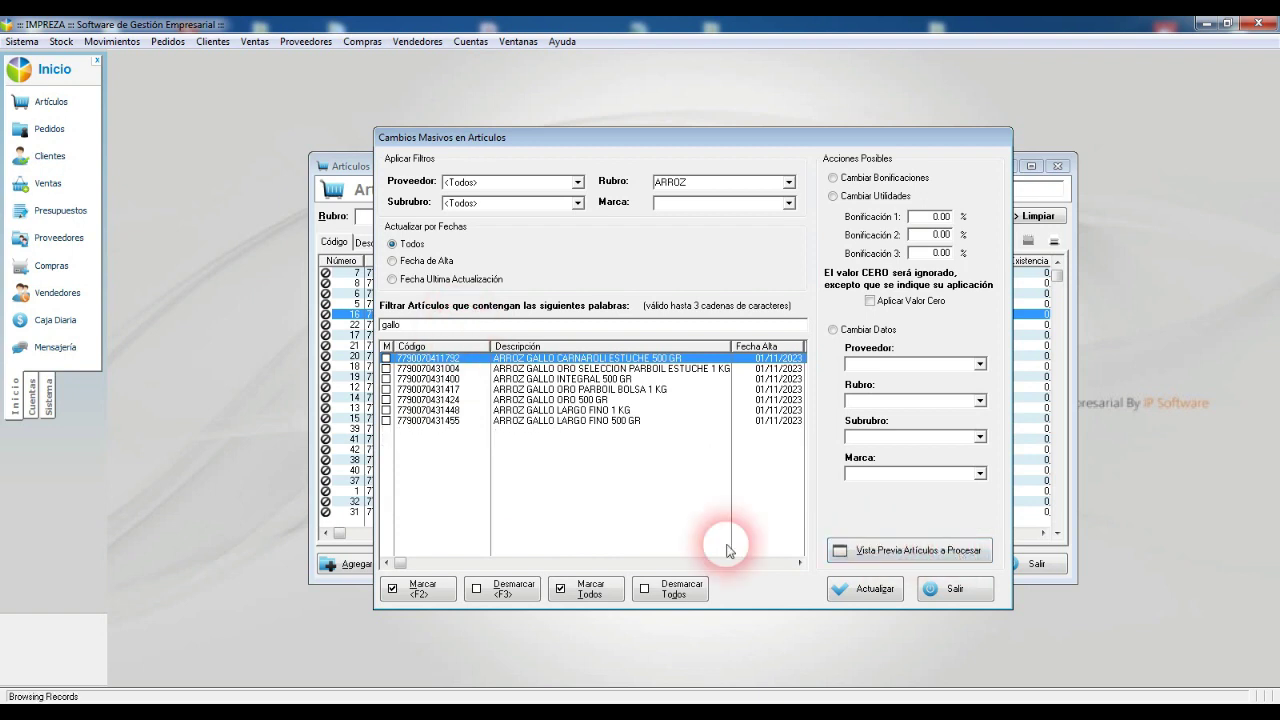
Step: Choose brand GALLO and attempt the update, dismissing the no-action warning, then unmark the articles
click(910, 473)
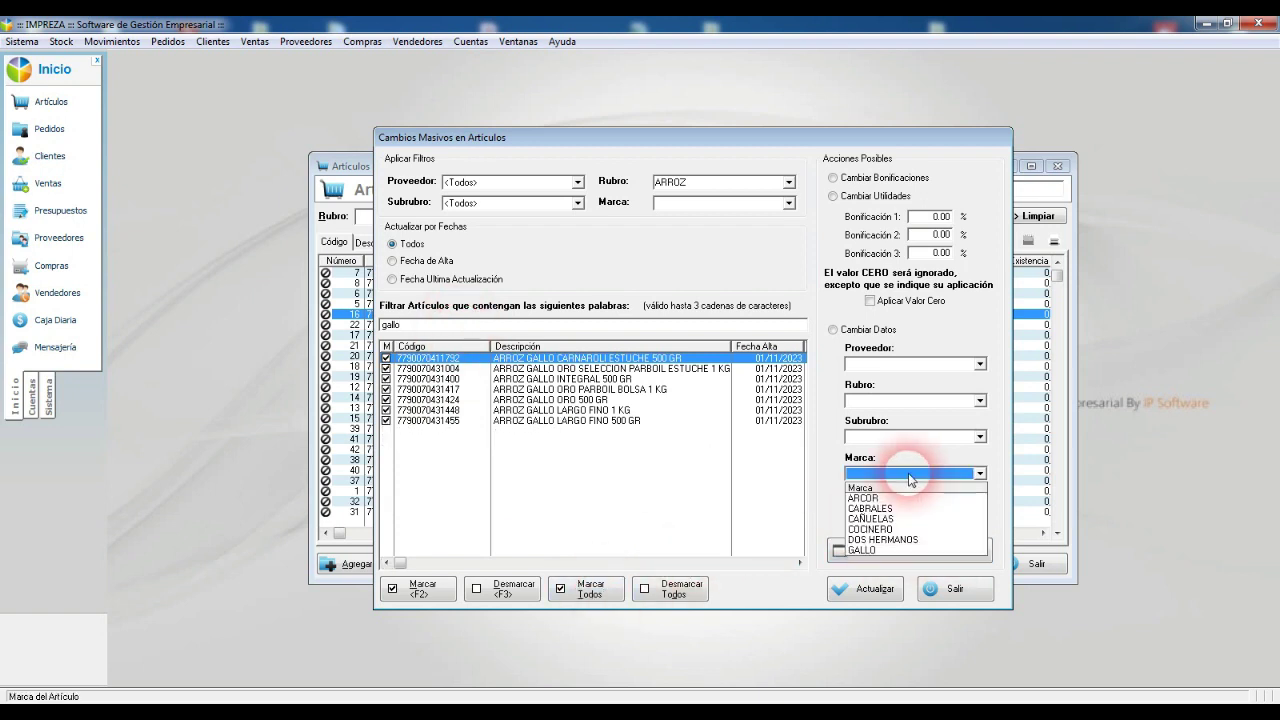
click(876, 550)
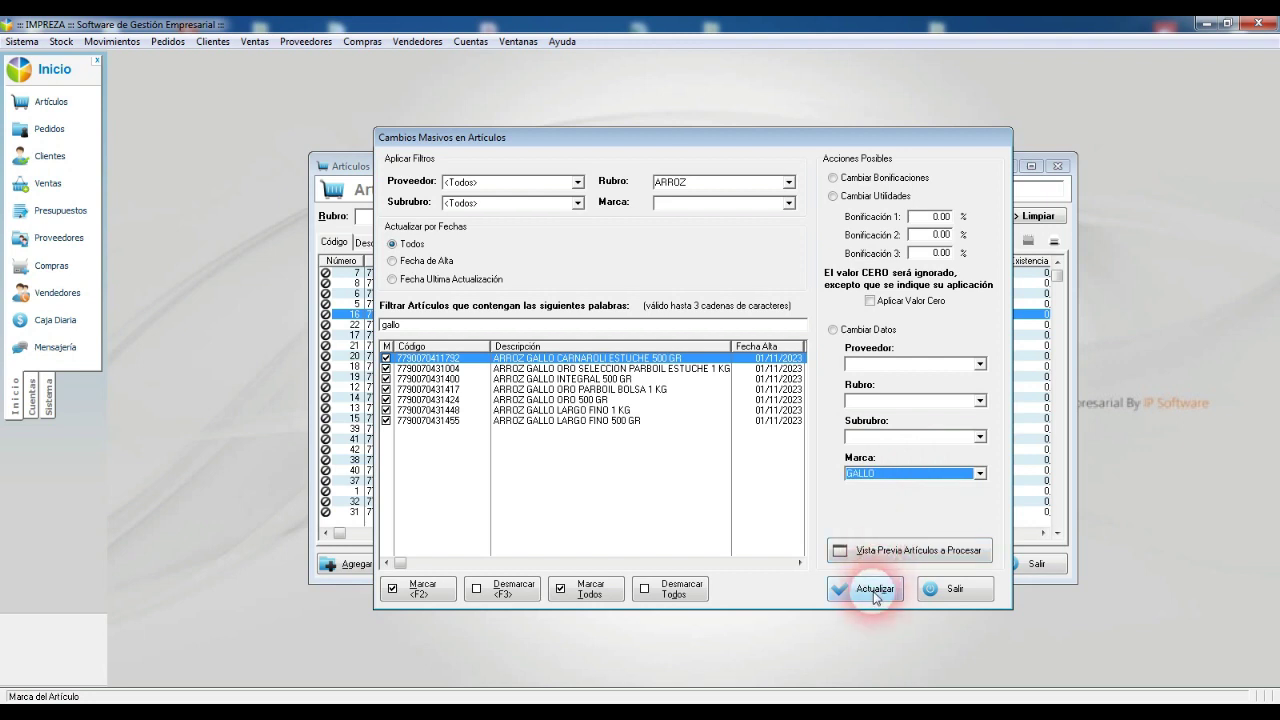
click(868, 588)
click(606, 392)
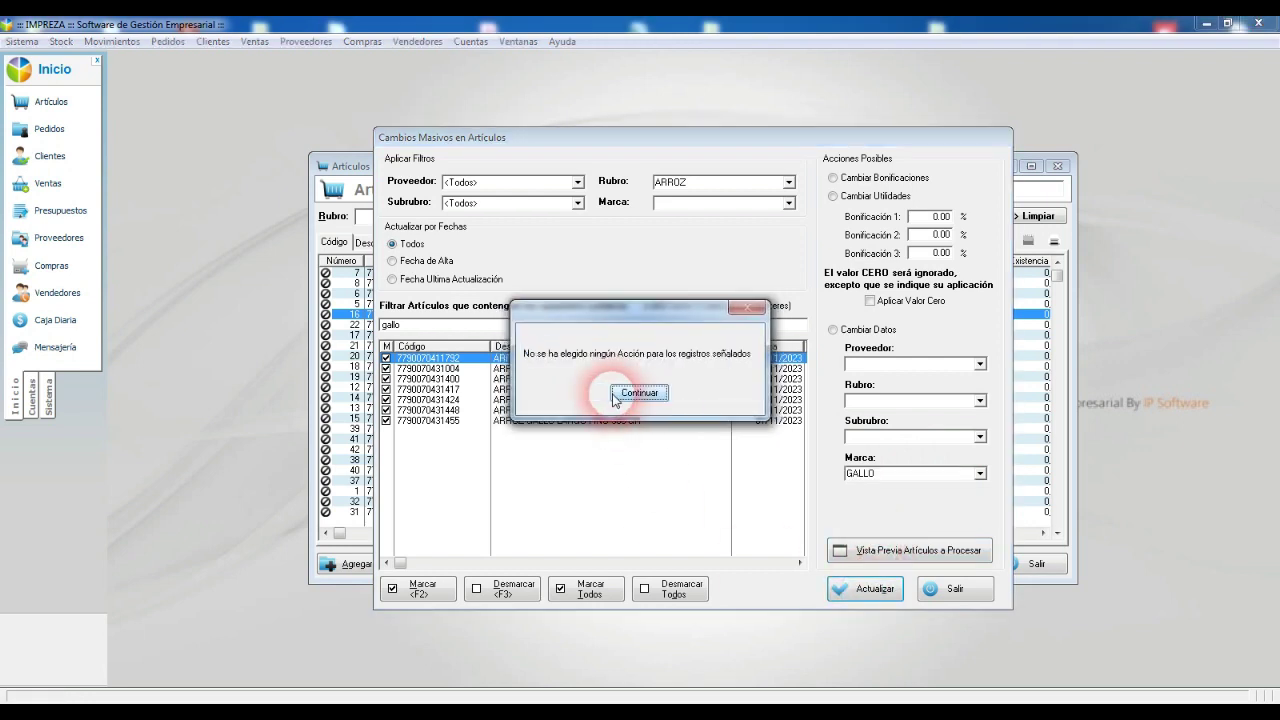
click(615, 391)
drag(416, 326, 310, 322)
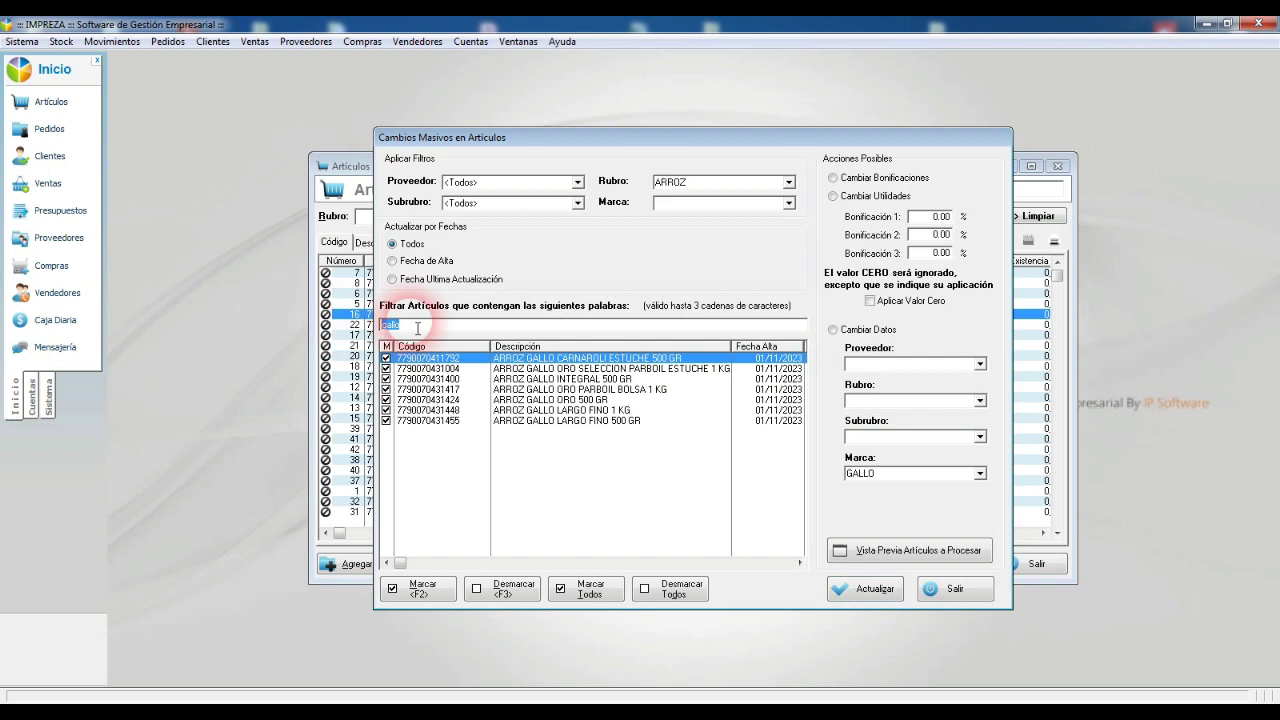
click(668, 588)
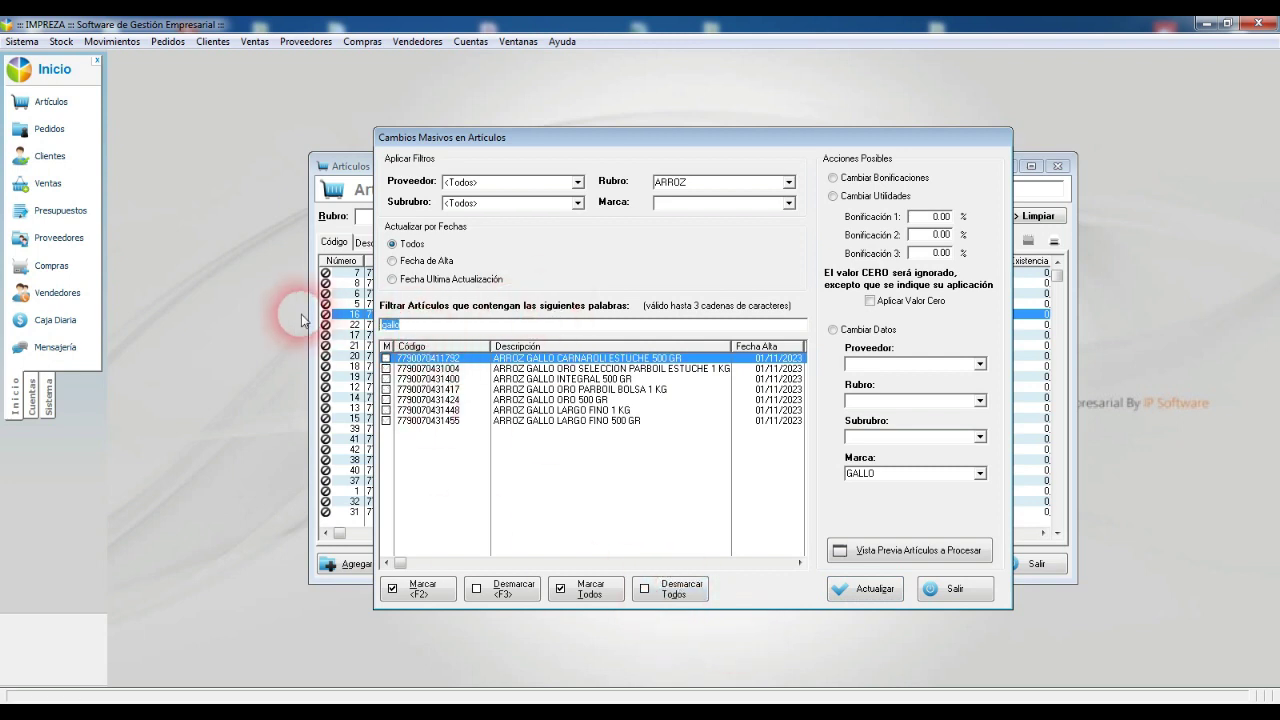
Step: Preview the 'dos hermanos' rice articles, mark them all and choose brand DOS HERMANOS
text(dos hermanos)
click(952, 551)
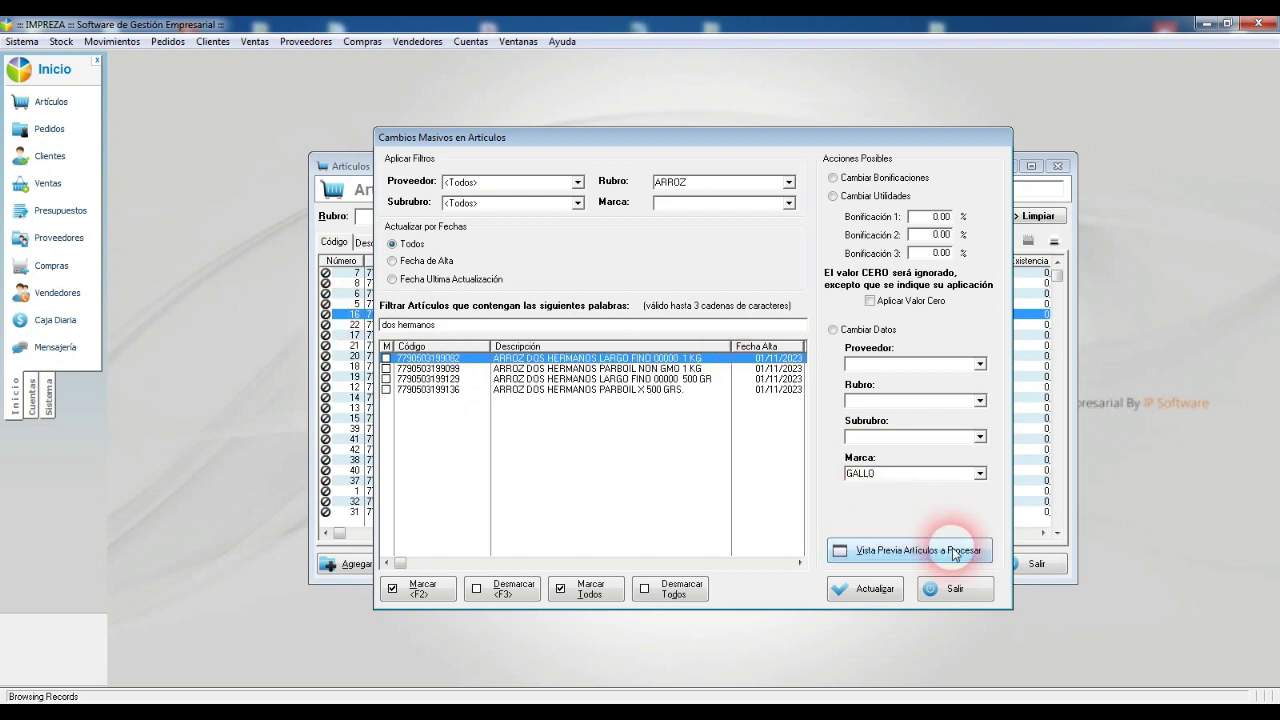
click(589, 592)
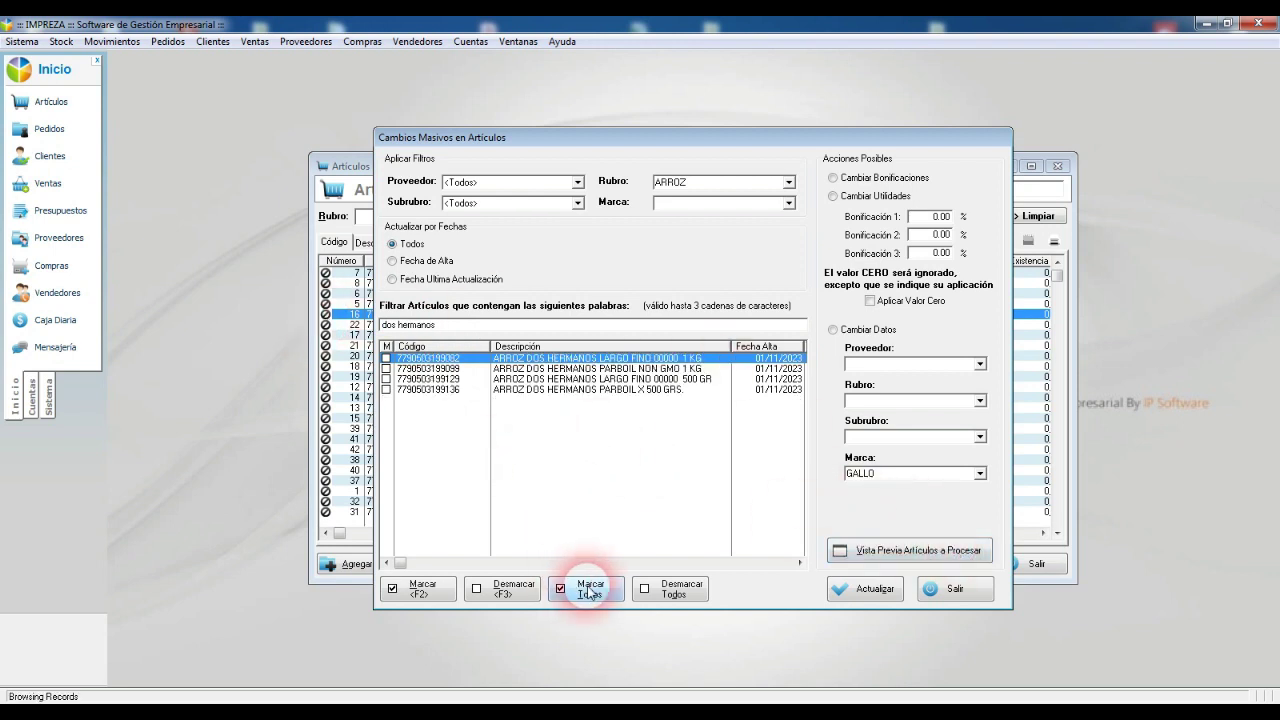
click(921, 474)
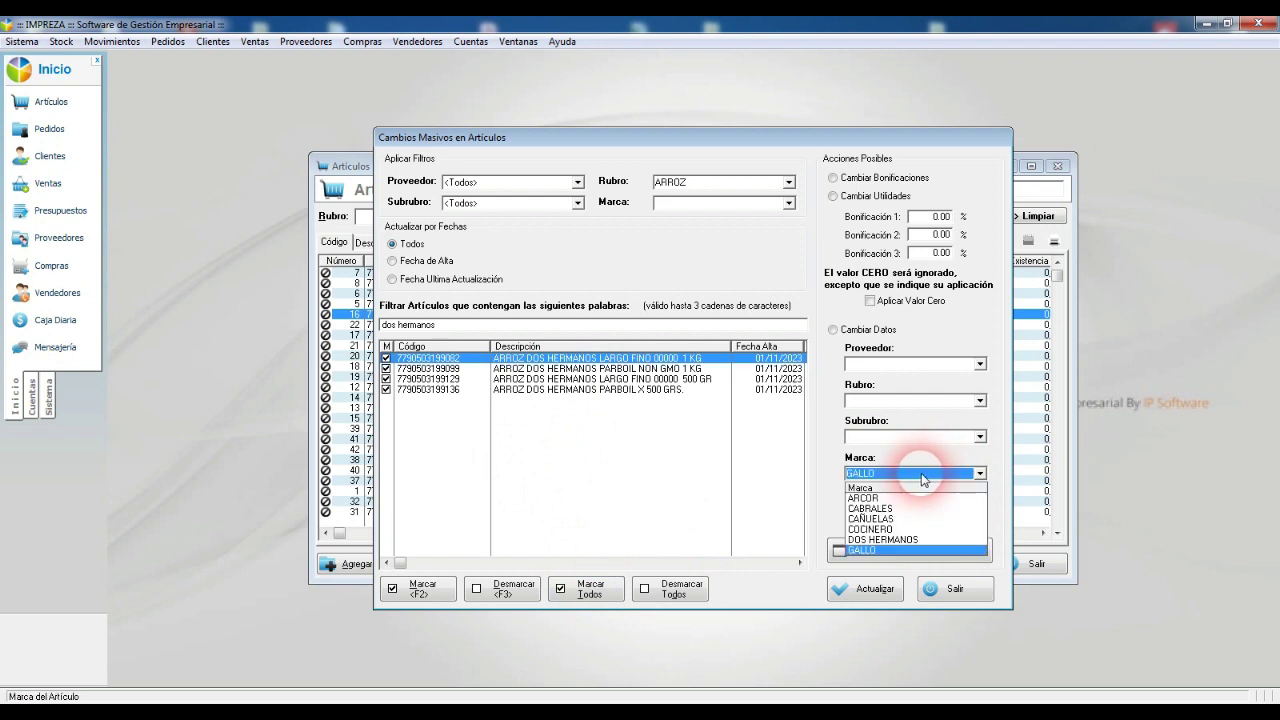
key(Up)
key(Return)
Step: Enable Cambiar Datos and apply the DOS HERMANOS brand to the marked articles
click(872, 592)
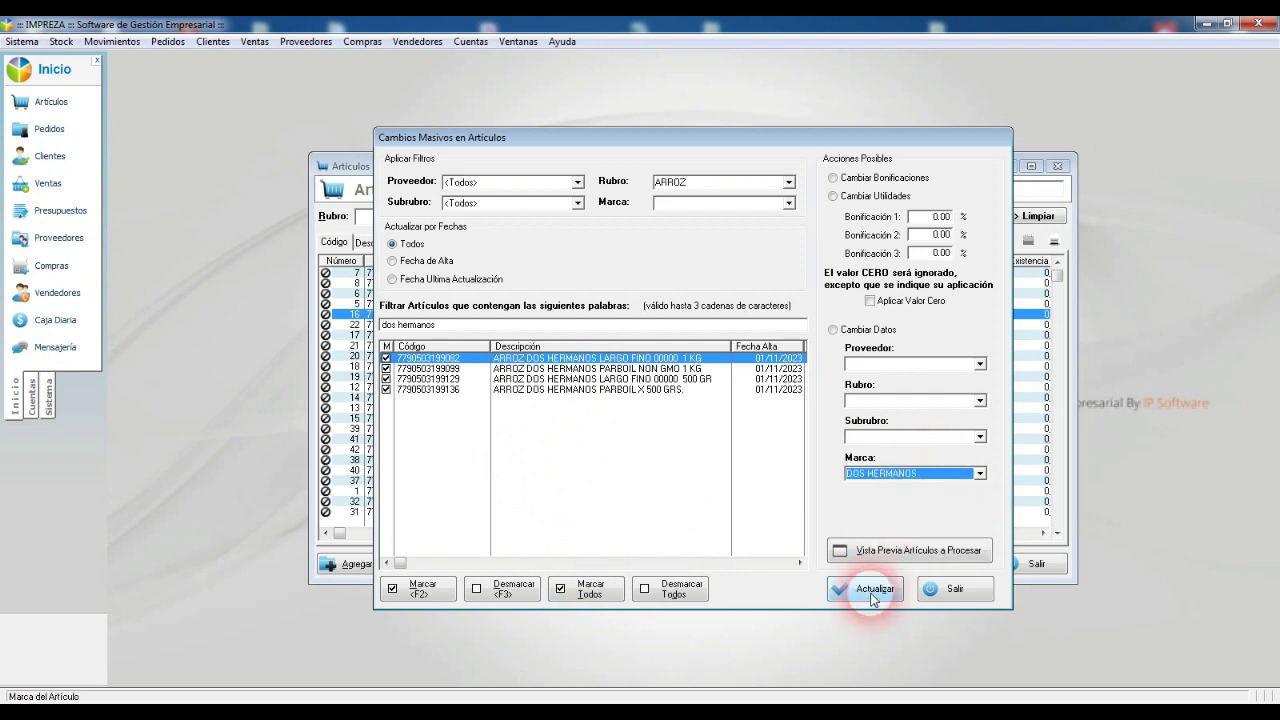
click(606, 392)
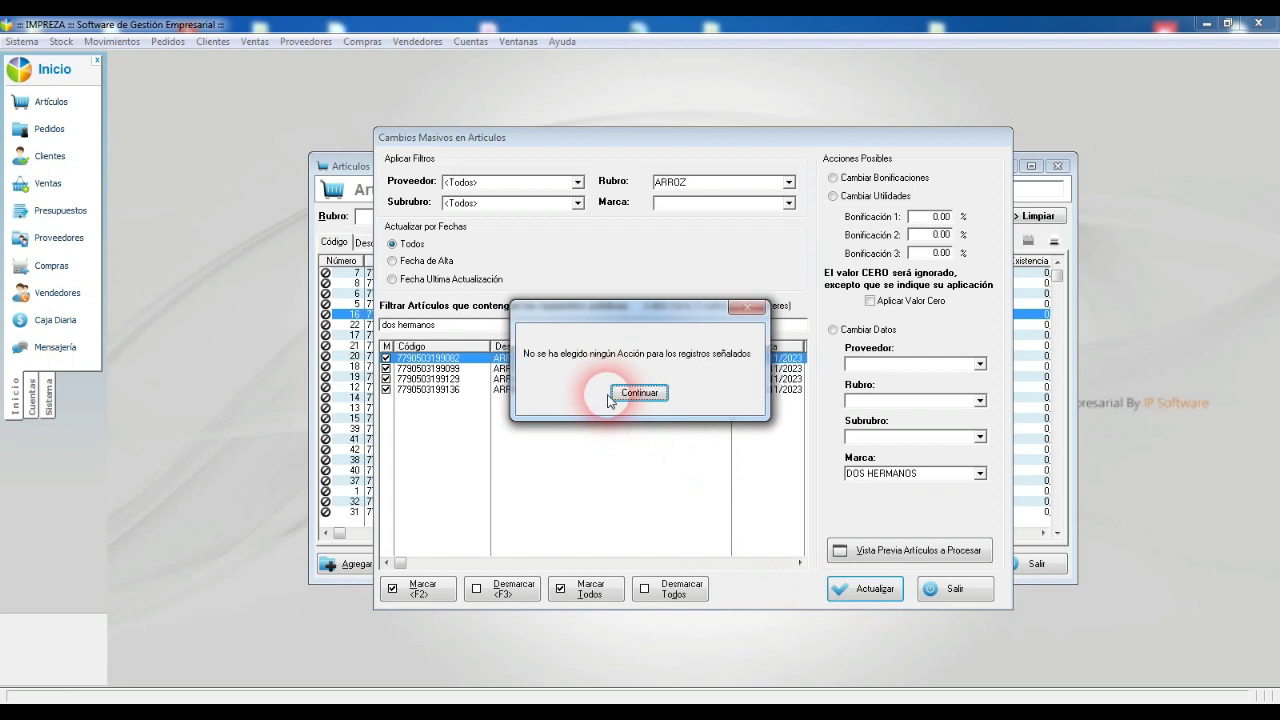
click(640, 395)
click(893, 335)
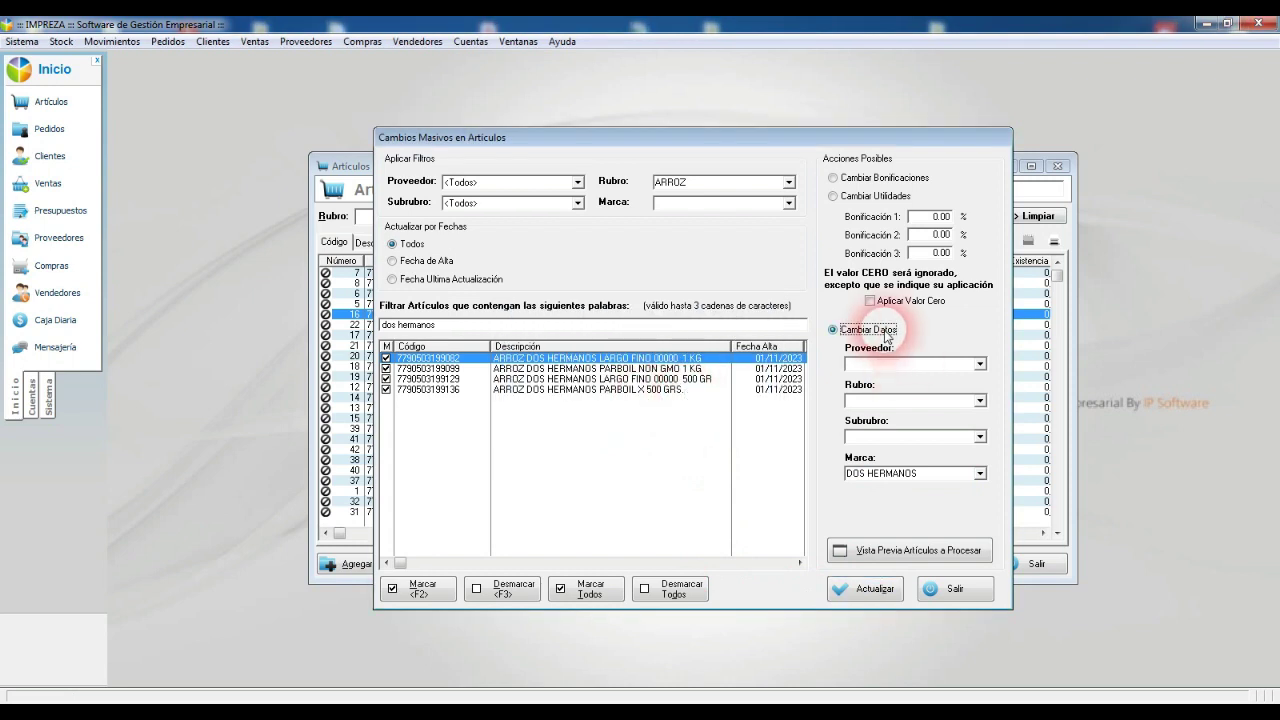
click(874, 591)
click(615, 395)
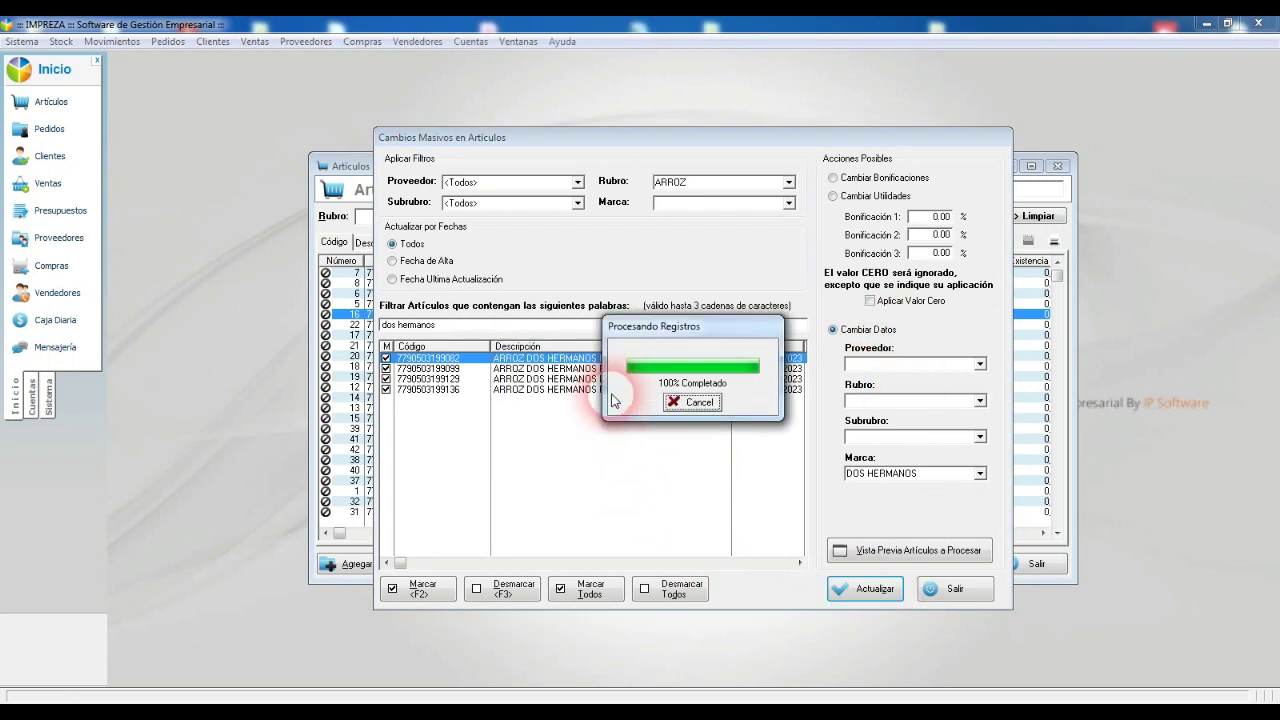
click(620, 395)
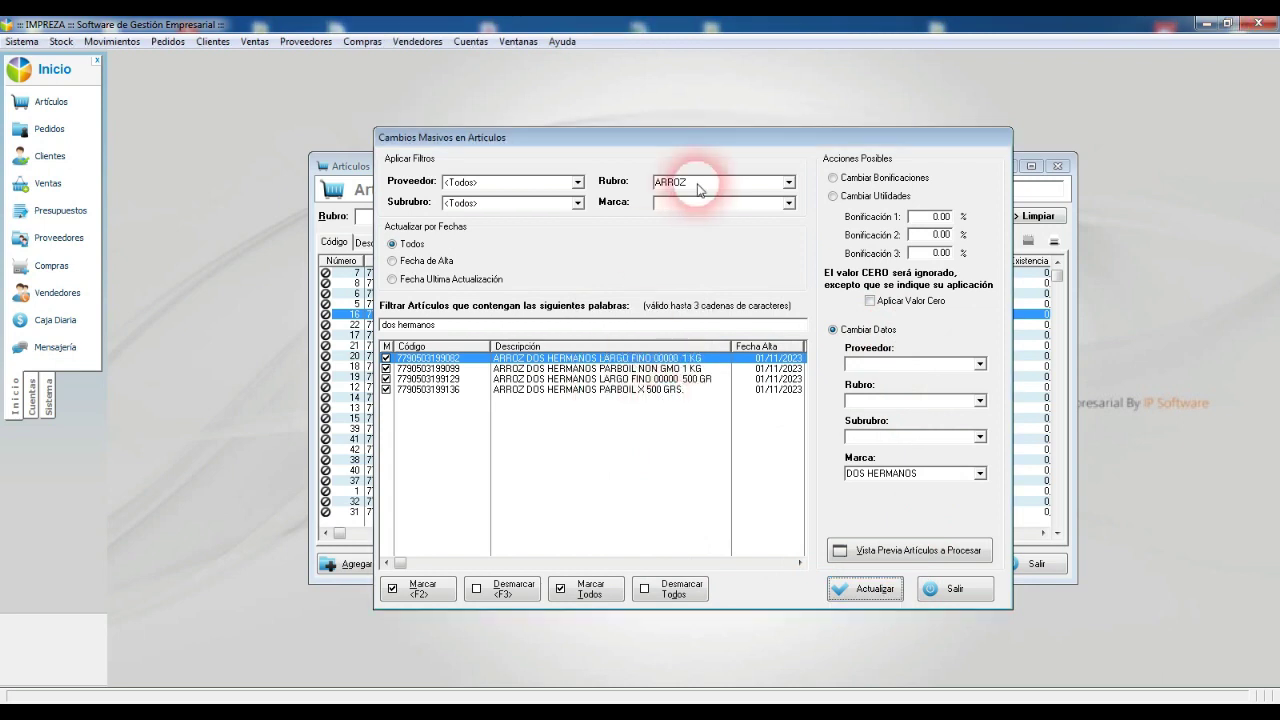
Step: Clear the filter words, unmark and re-preview all ARROZ articles, then close the window
drag(406, 325, 435, 327)
key(BackSpace)
key(BackSpace)
key(BackSpace)
key(BackSpace)
key(BackSpace)
key(BackSpace)
key(BackSpace)
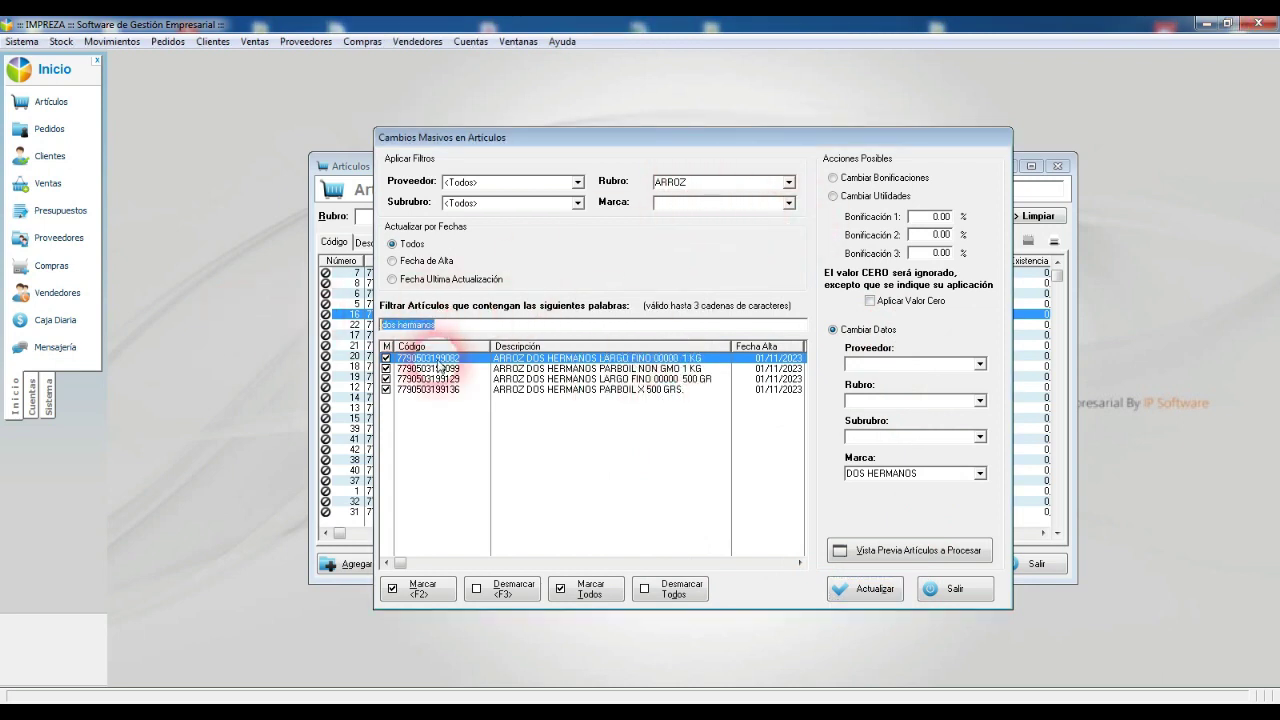
click(670, 589)
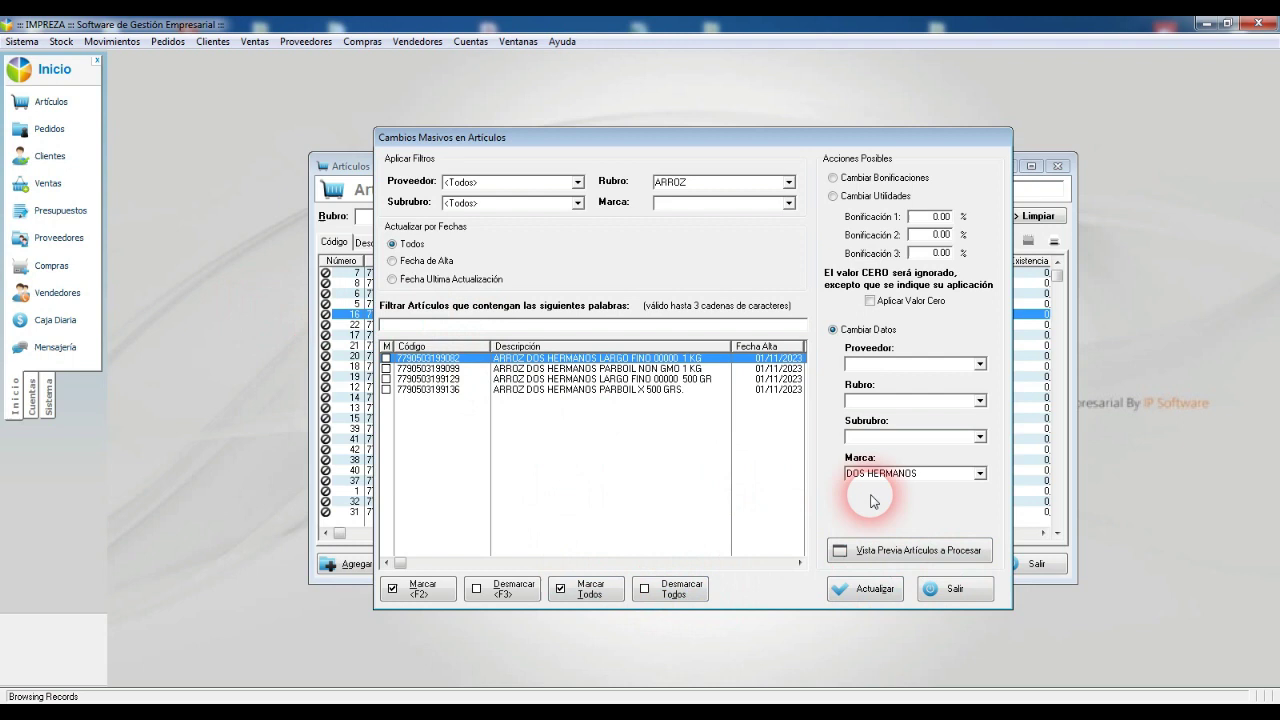
click(965, 549)
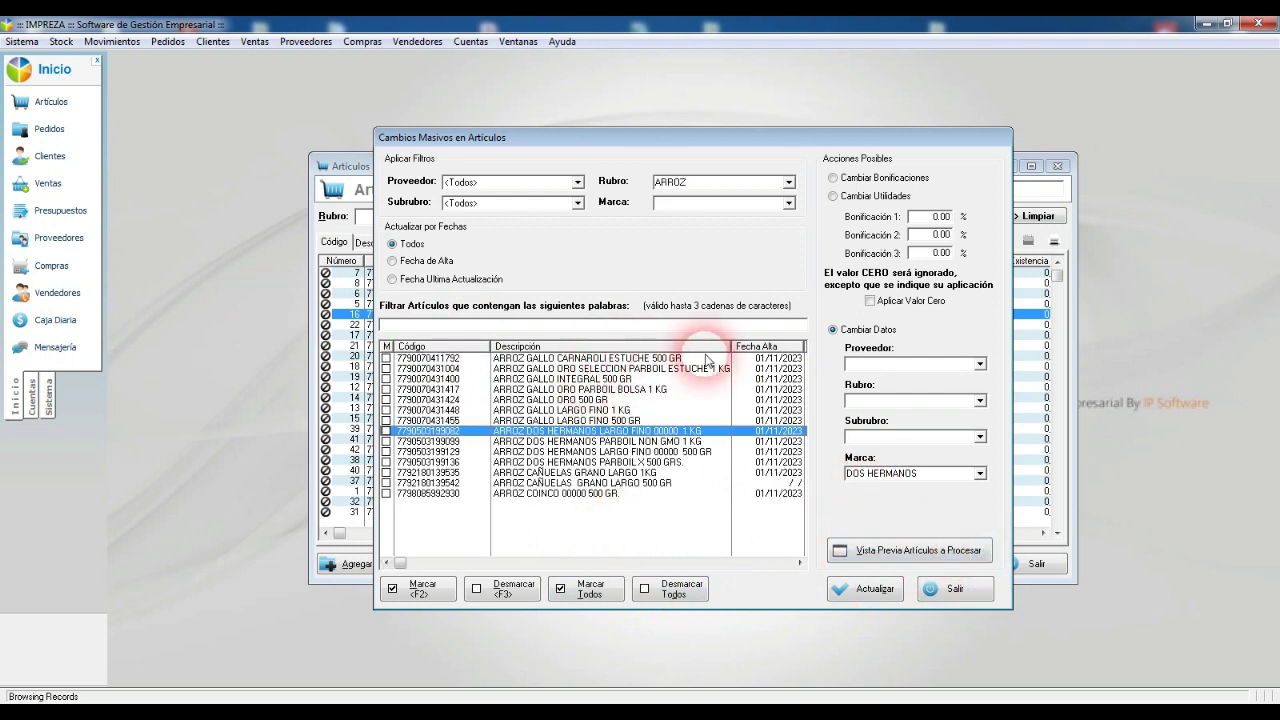
click(548, 473)
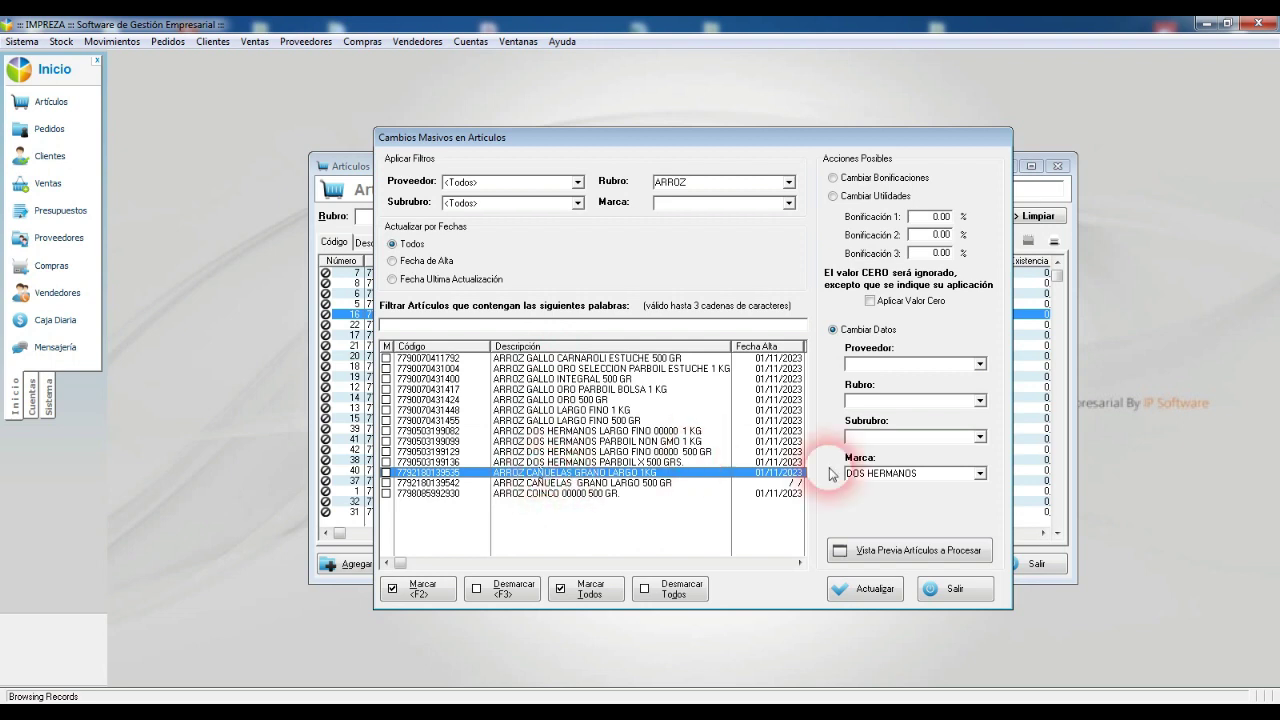
click(903, 475)
click(903, 477)
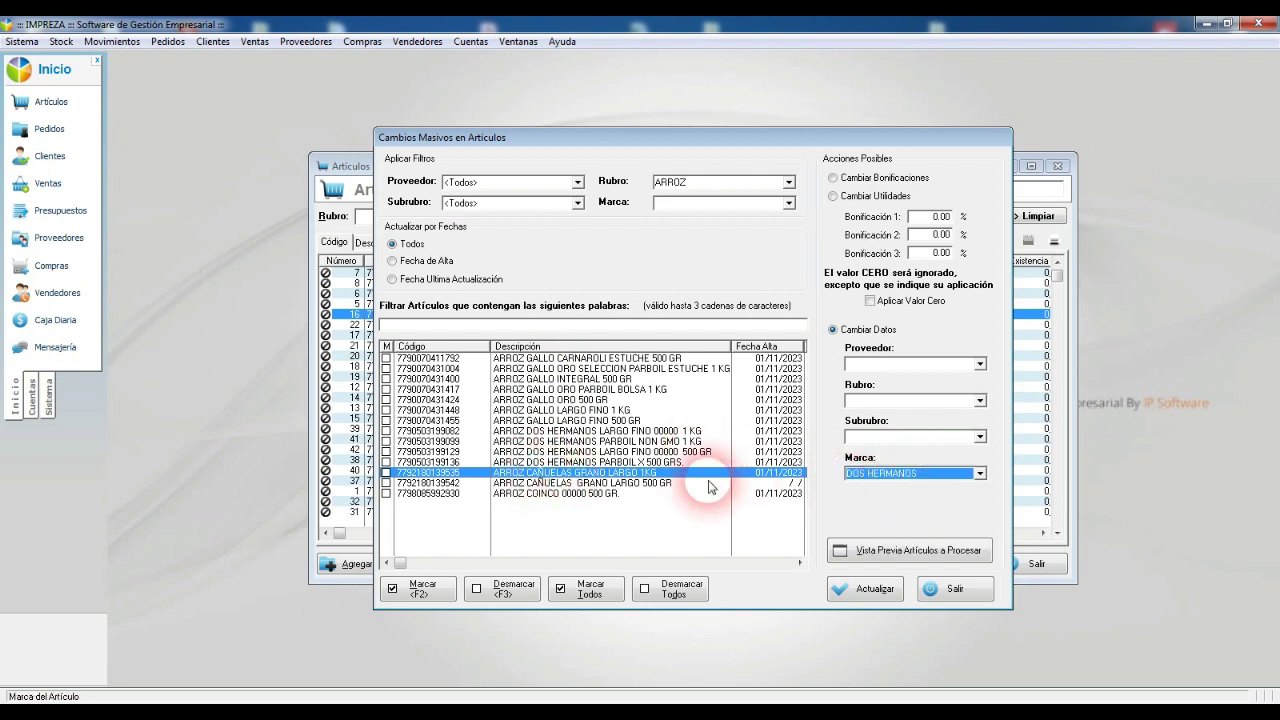
click(588, 493)
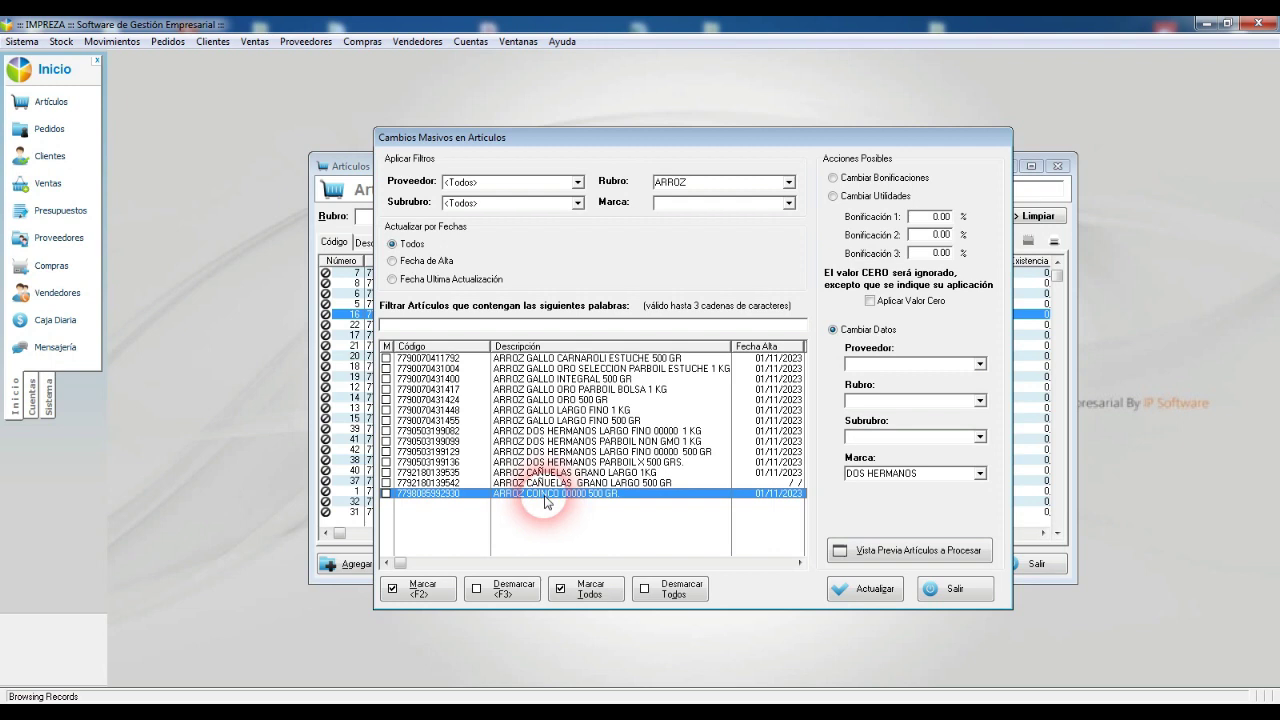
key(Escape)
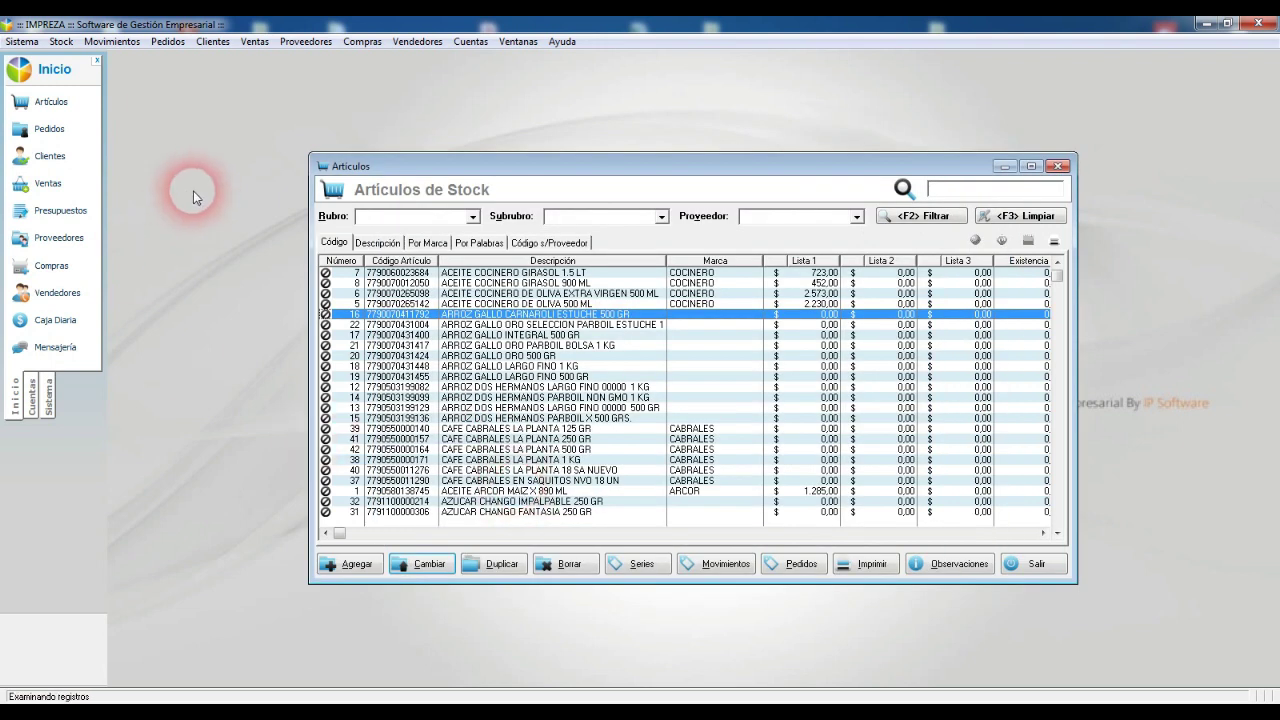
Step: Add a new brand COINCO in the product brands catalogue
click(61, 41)
click(120, 192)
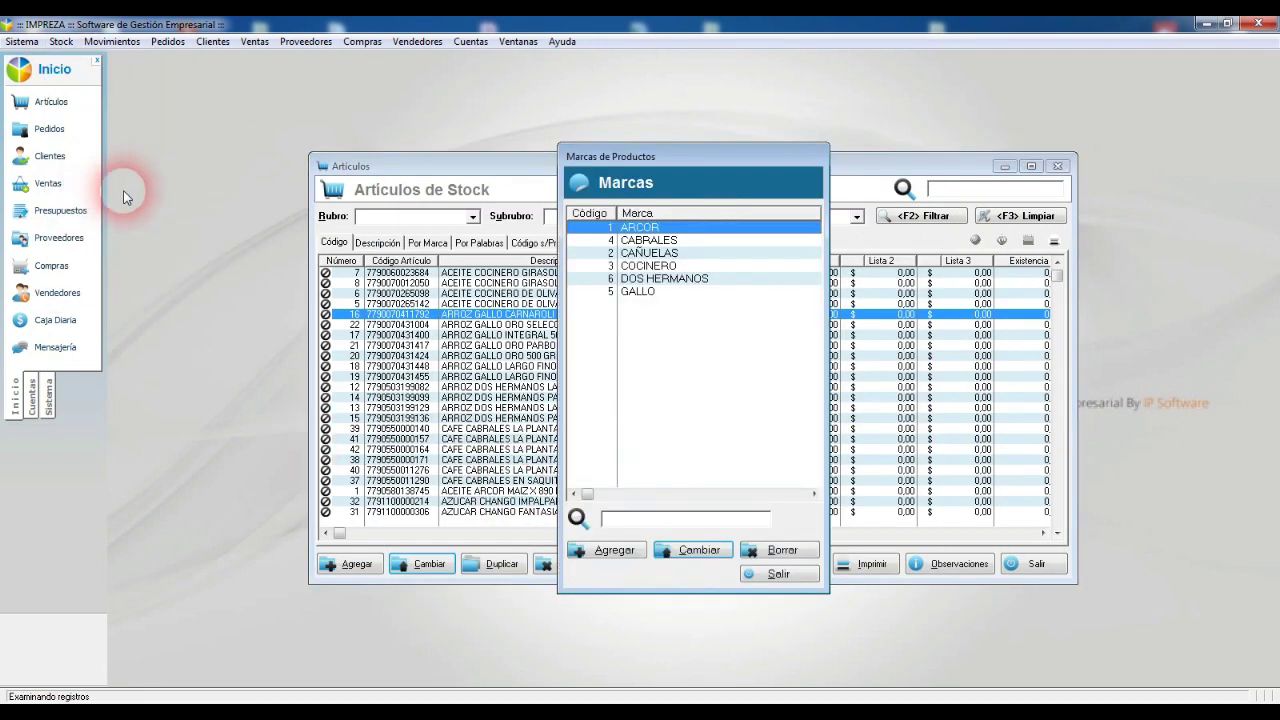
key(Insert)
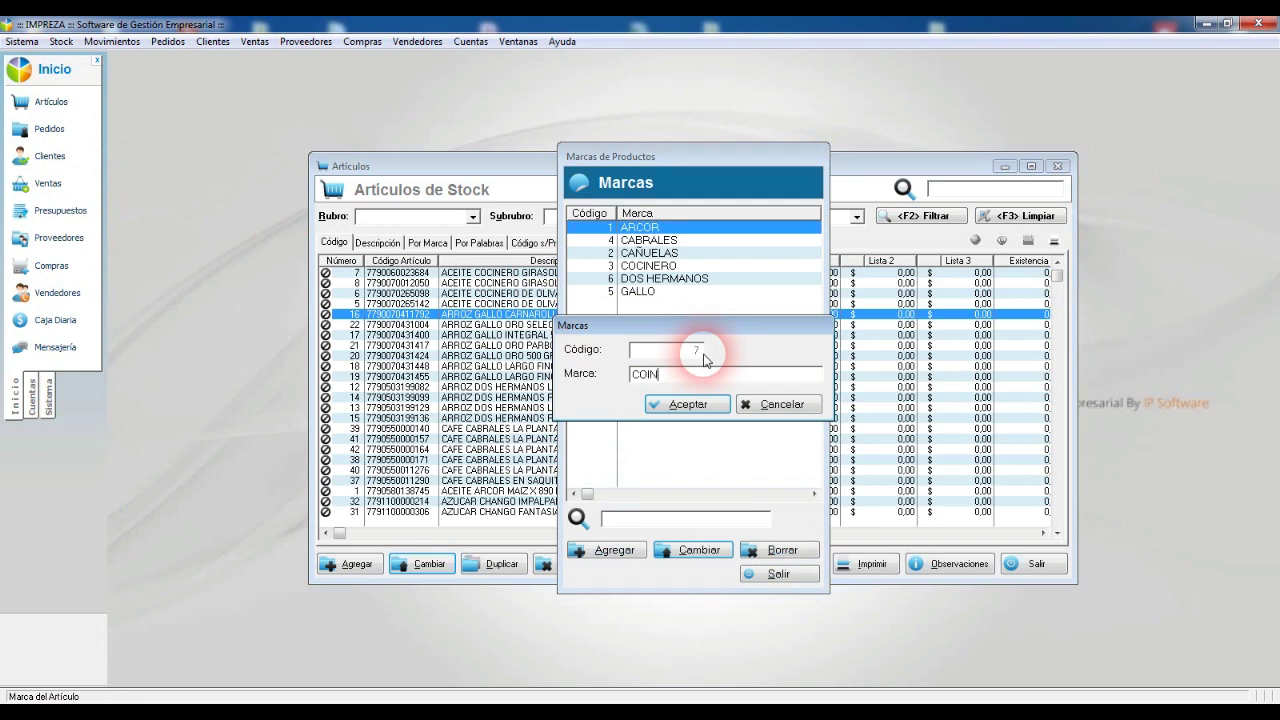
key(Return)
key(Escape)
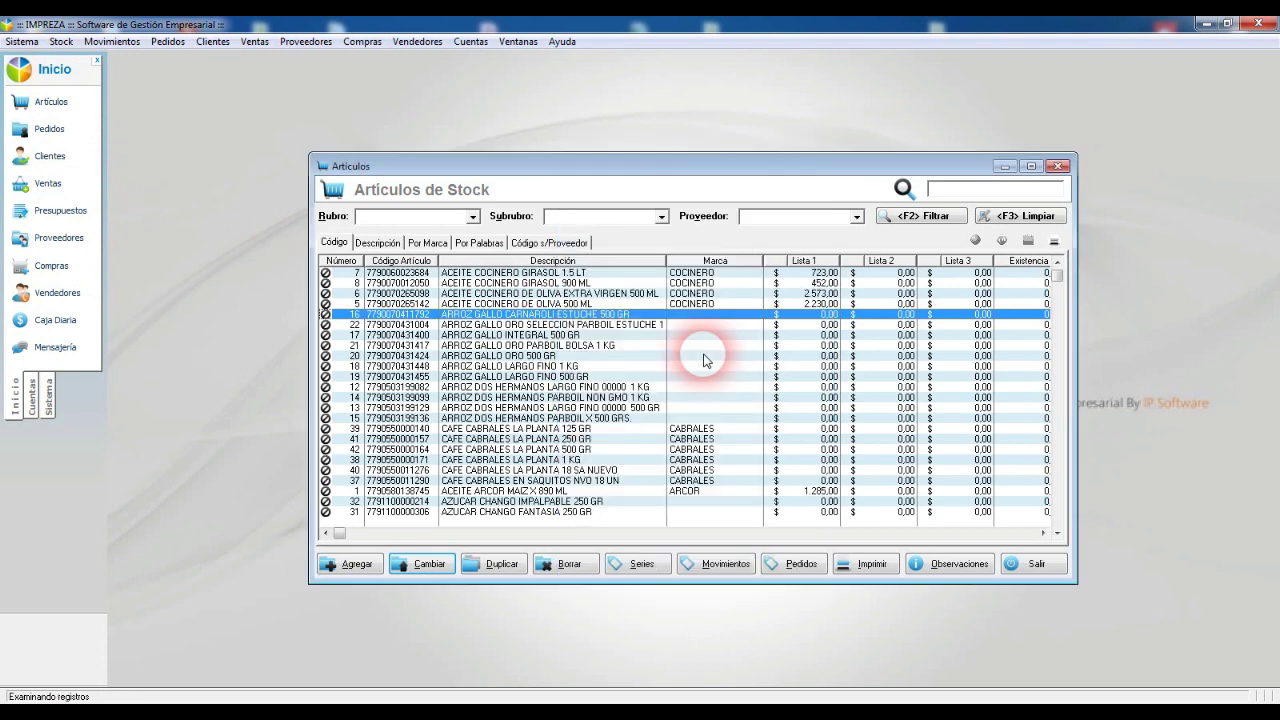
Step: Reopen Cambios Masivos, filter Rubro ARROZ with 'coinco' and preview the match
click(61, 41)
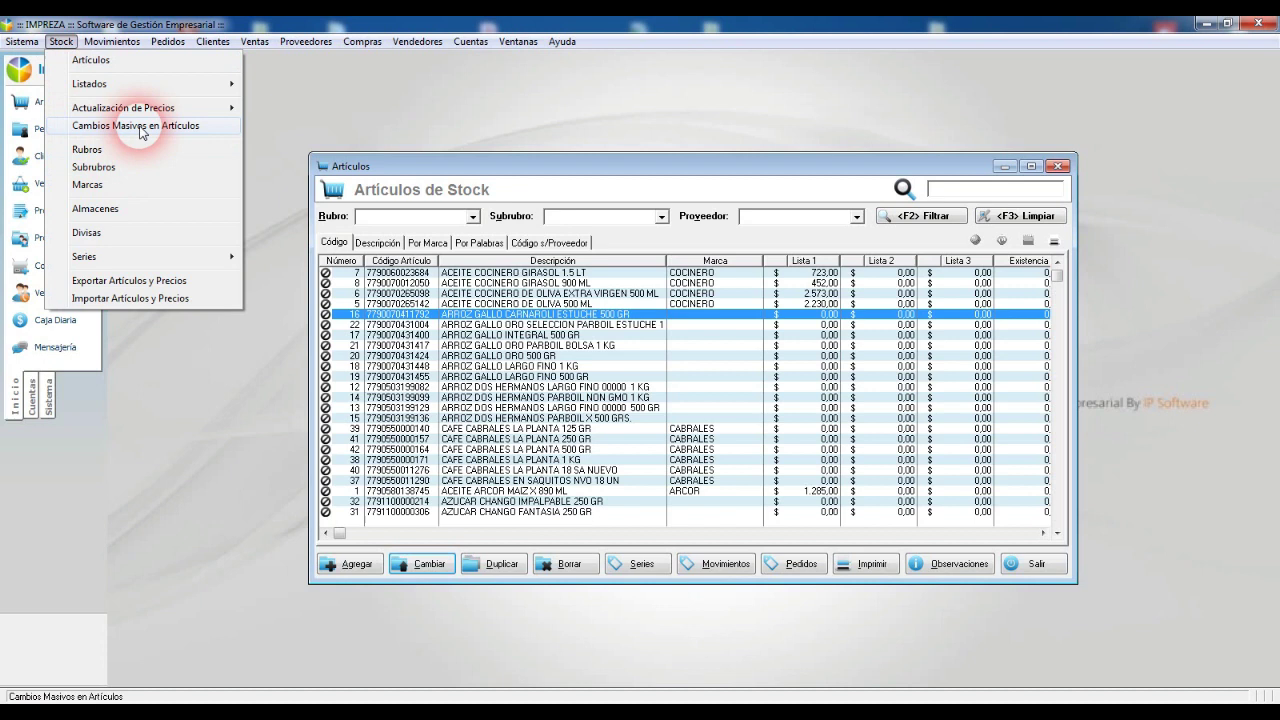
click(150, 126)
click(678, 190)
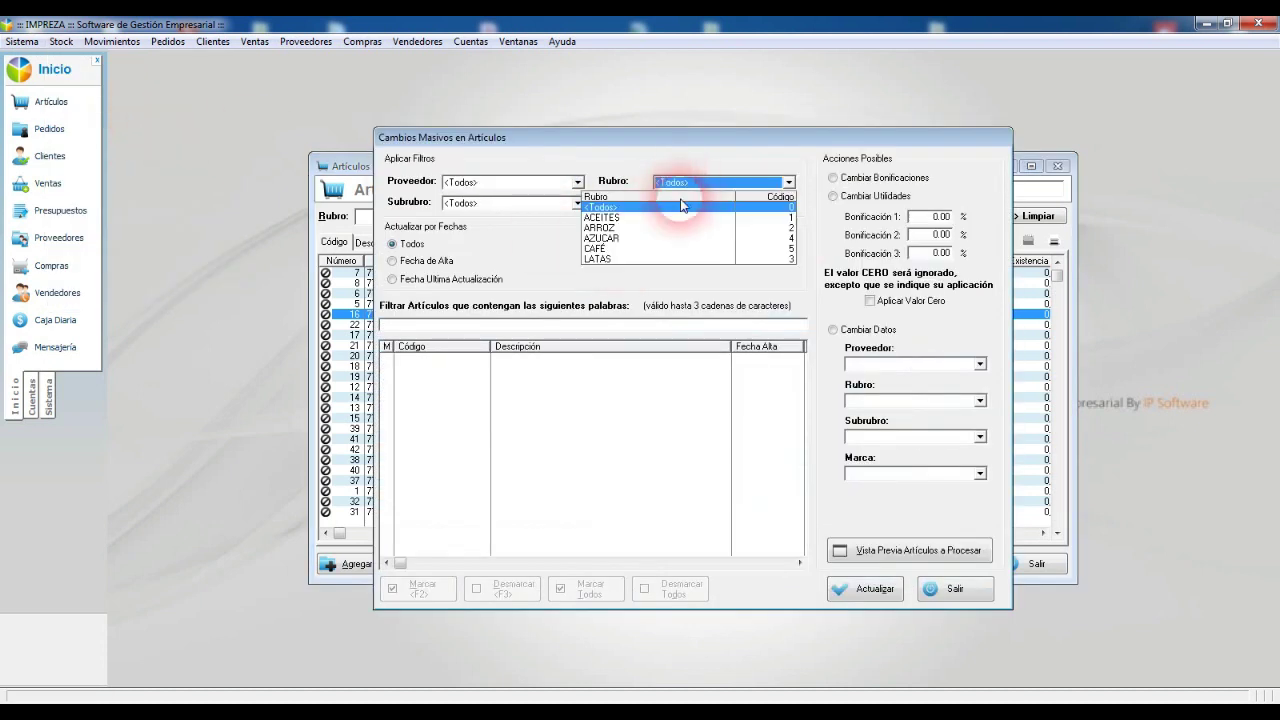
click(600, 252)
click(442, 326)
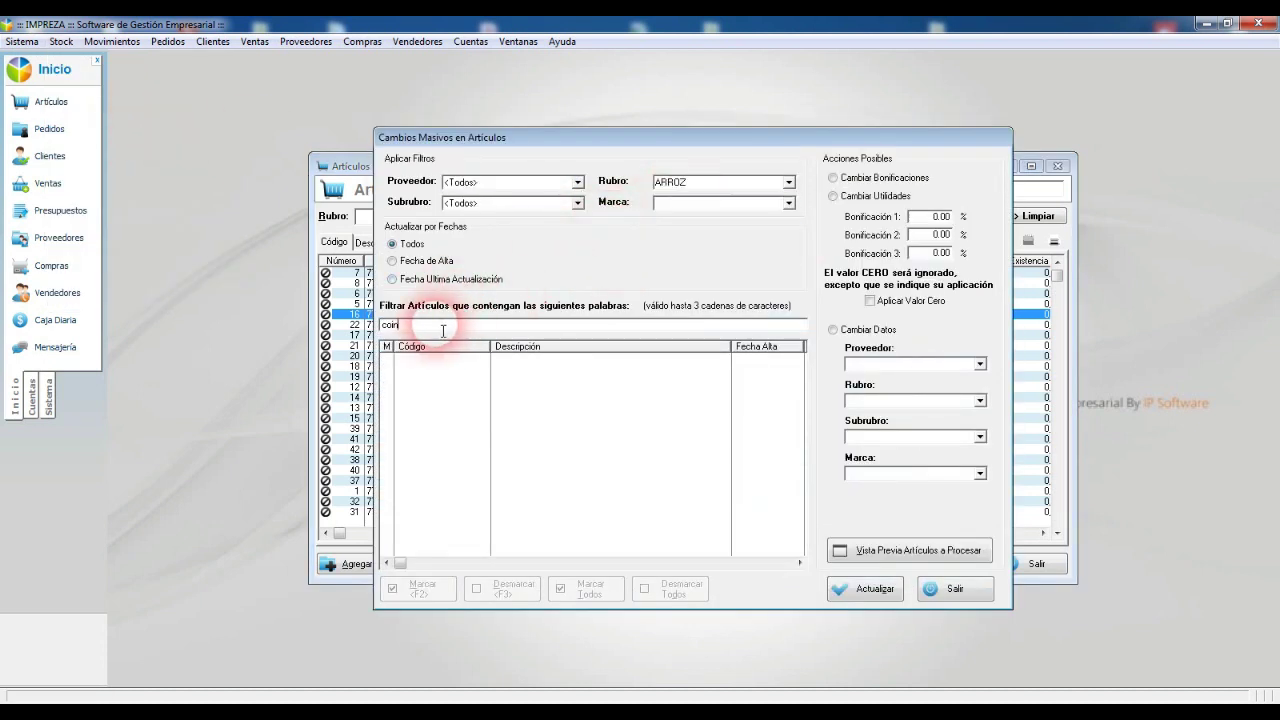
click(963, 558)
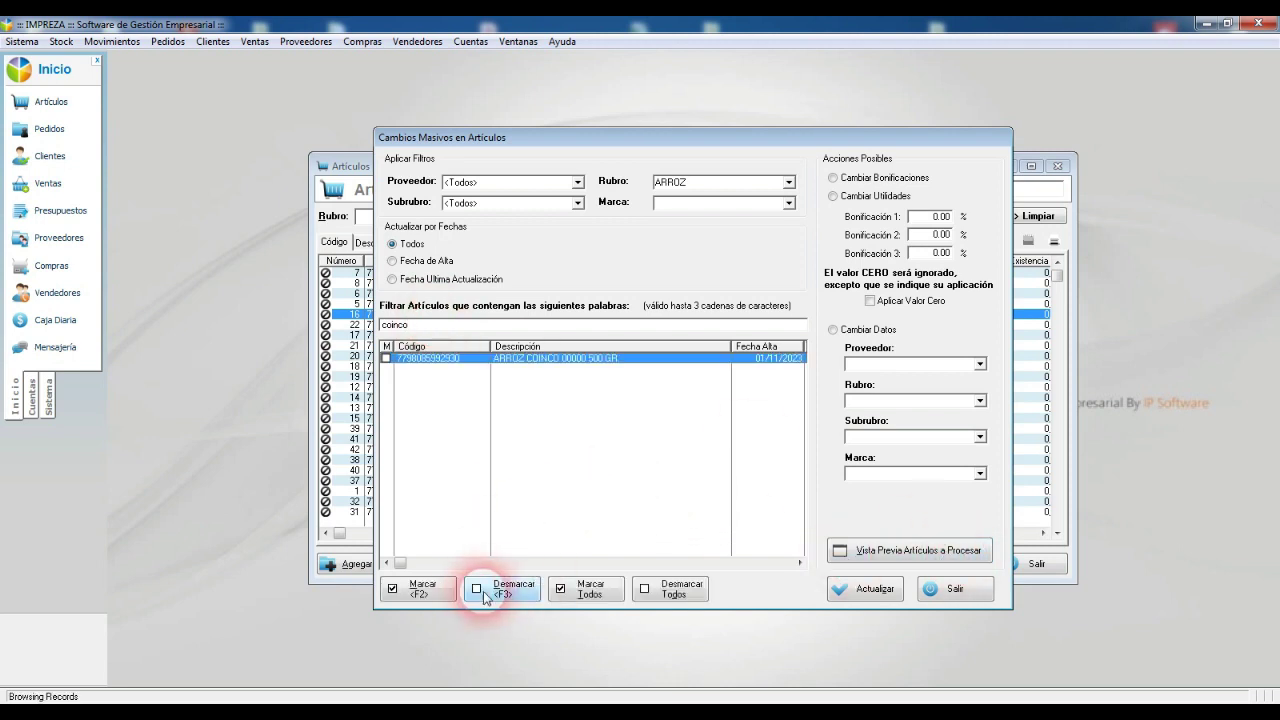
Step: Assign brand COINCO to the marked ARROZ COINCO 00000 500 GR article and confirm
click(414, 592)
click(858, 330)
click(884, 476)
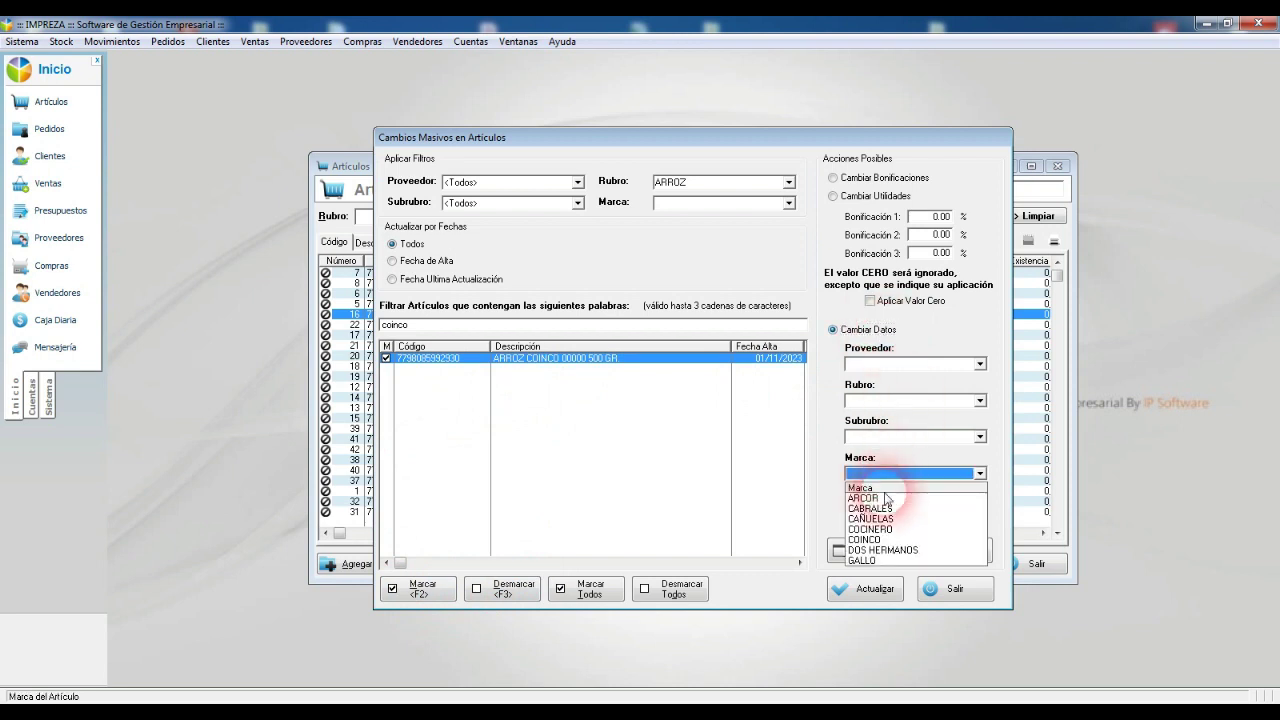
click(866, 540)
click(874, 589)
click(594, 394)
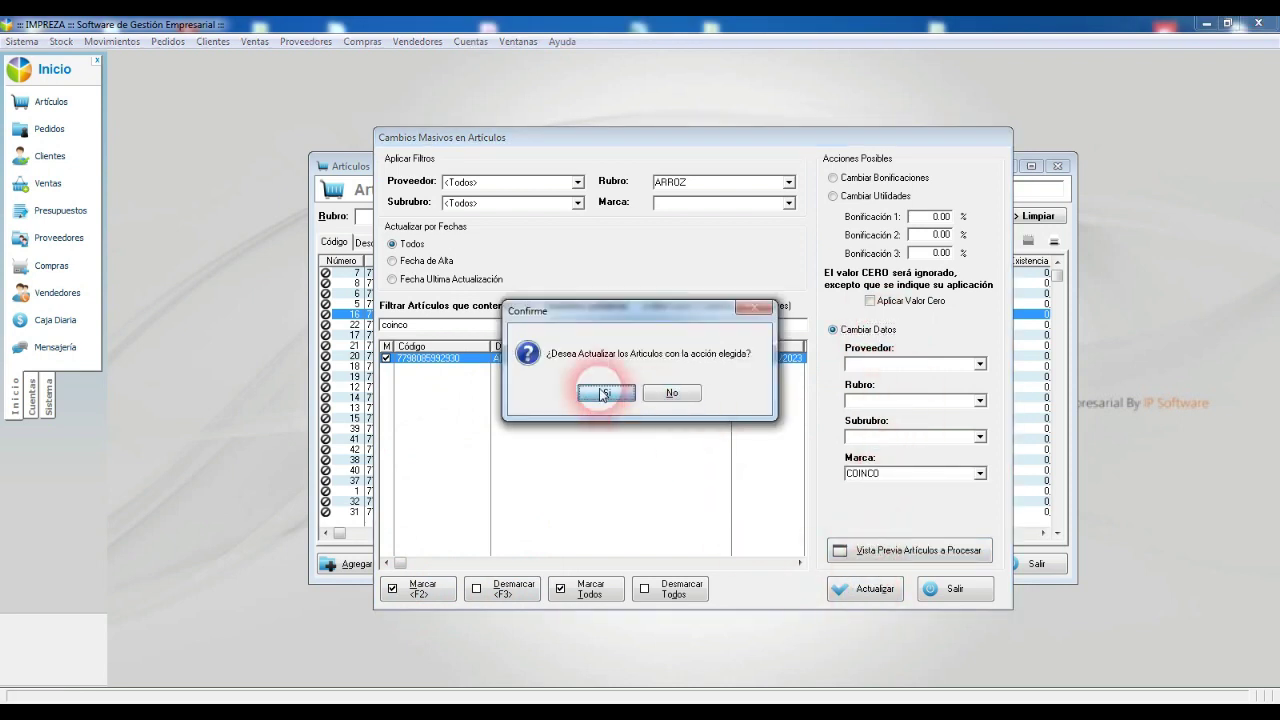
click(641, 398)
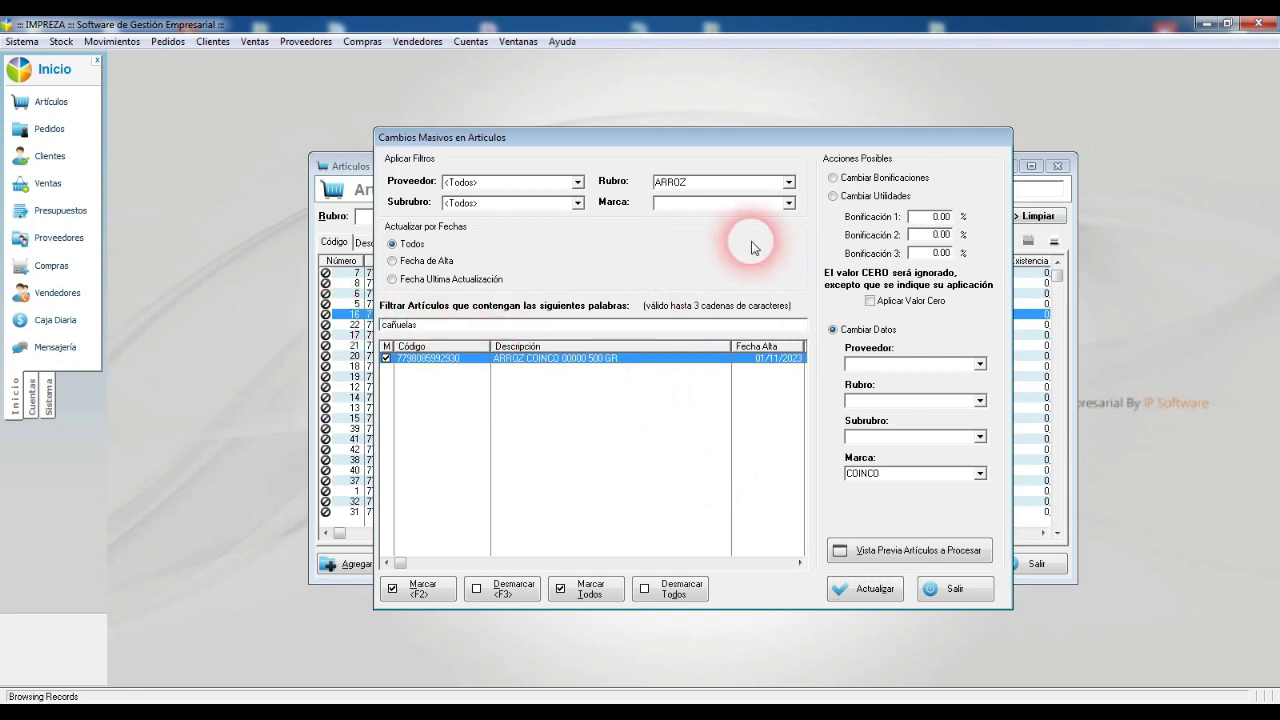
click(935, 552)
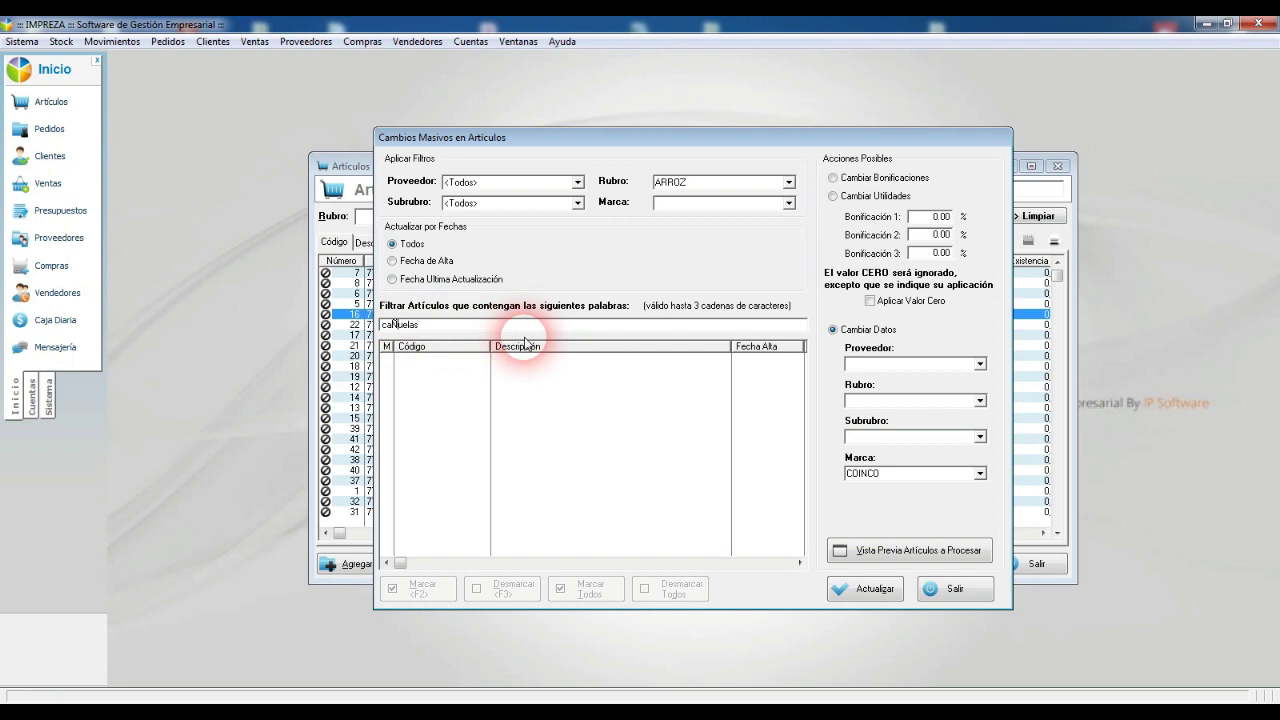
Step: Preview the 'cañuelas' articles and mark both ARROZ CAÑUELAS rows
click(930, 551)
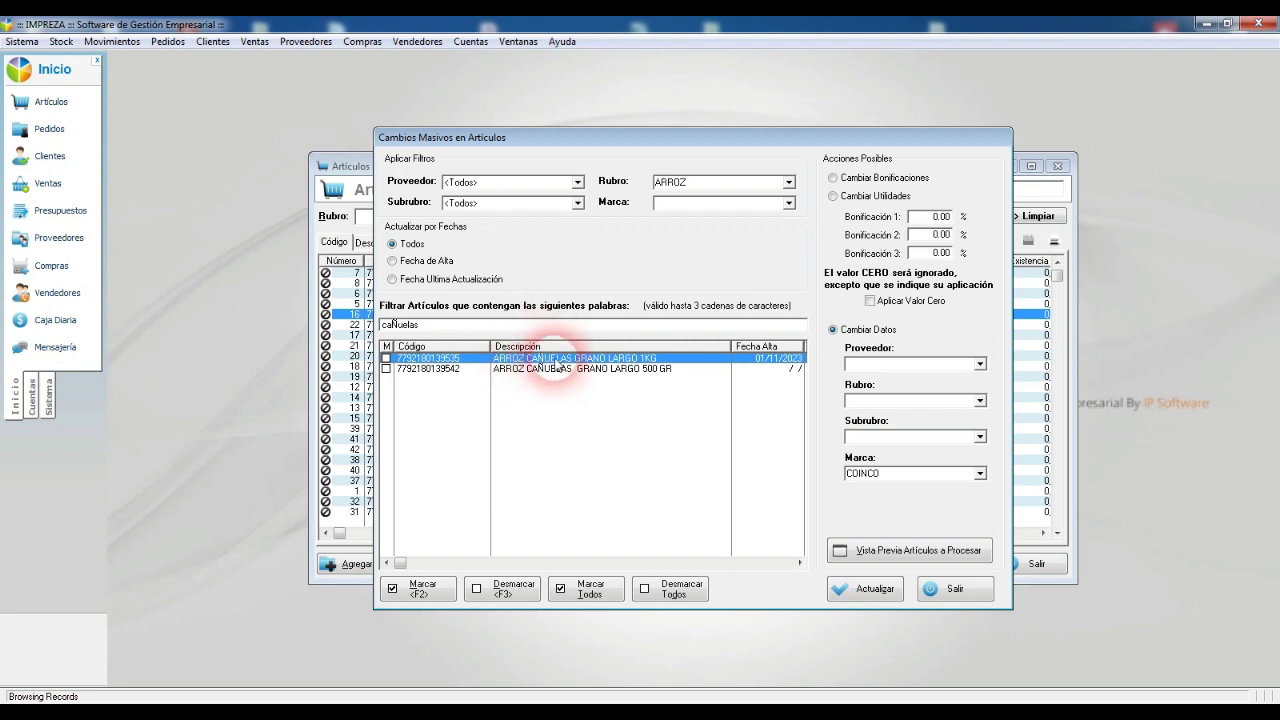
click(555, 369)
click(563, 358)
click(580, 369)
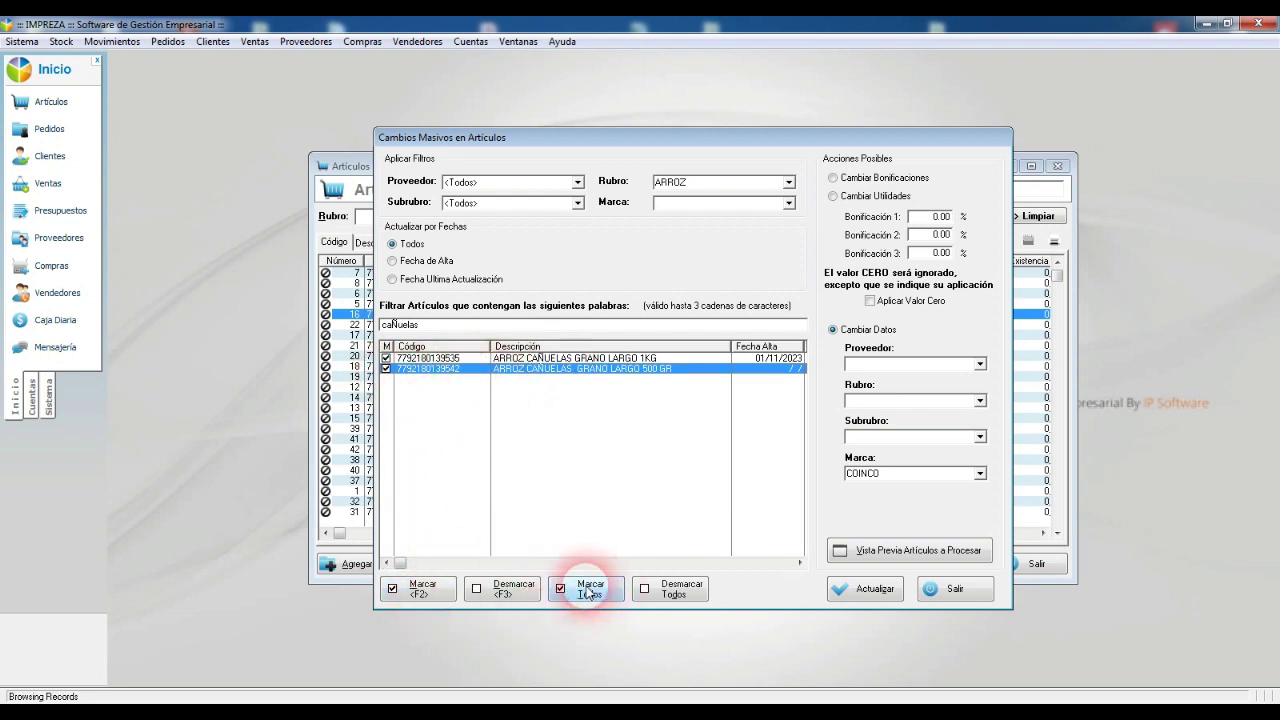
Step: Set Marca to CAÑUELAS for both marked articles and confirm the update
click(915, 473)
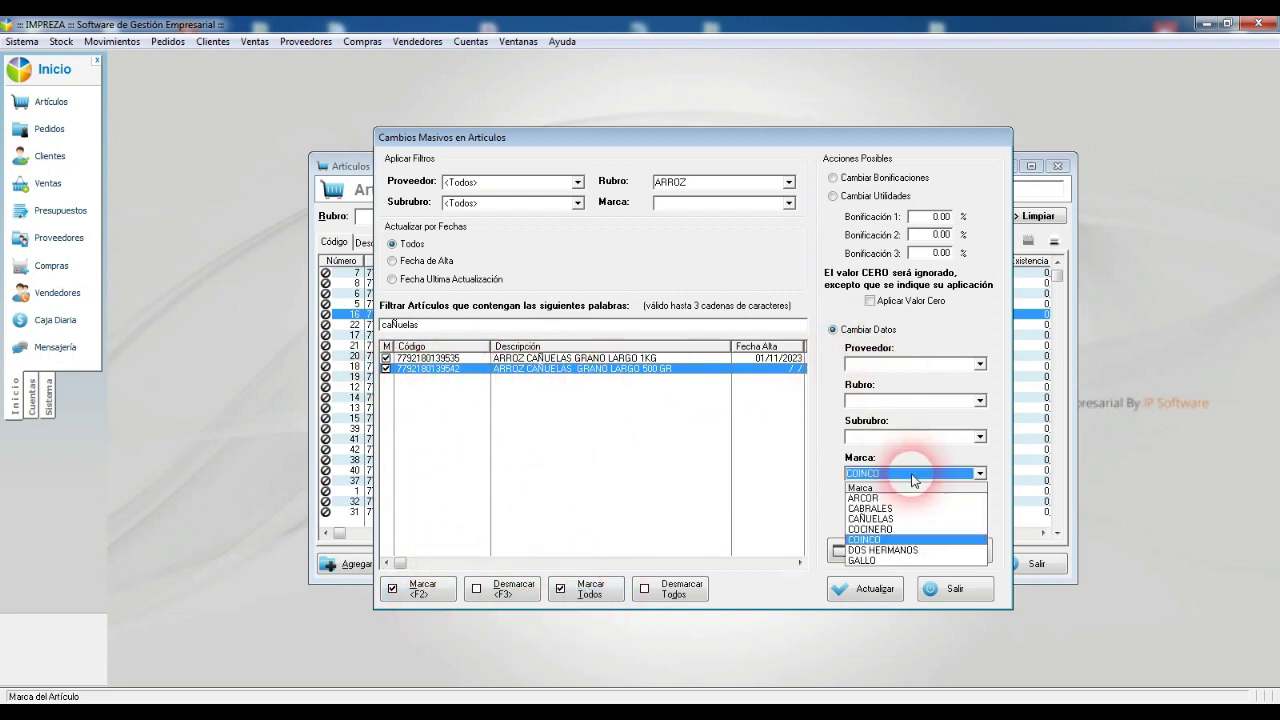
click(884, 521)
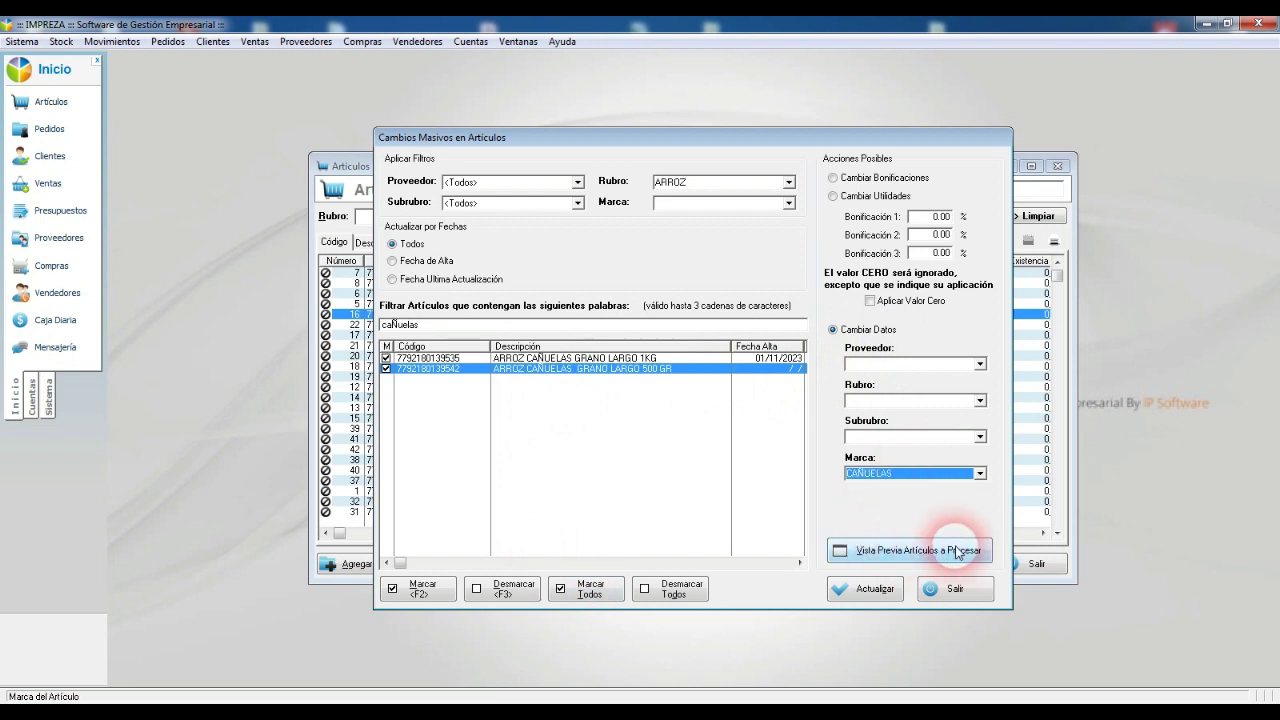
click(877, 592)
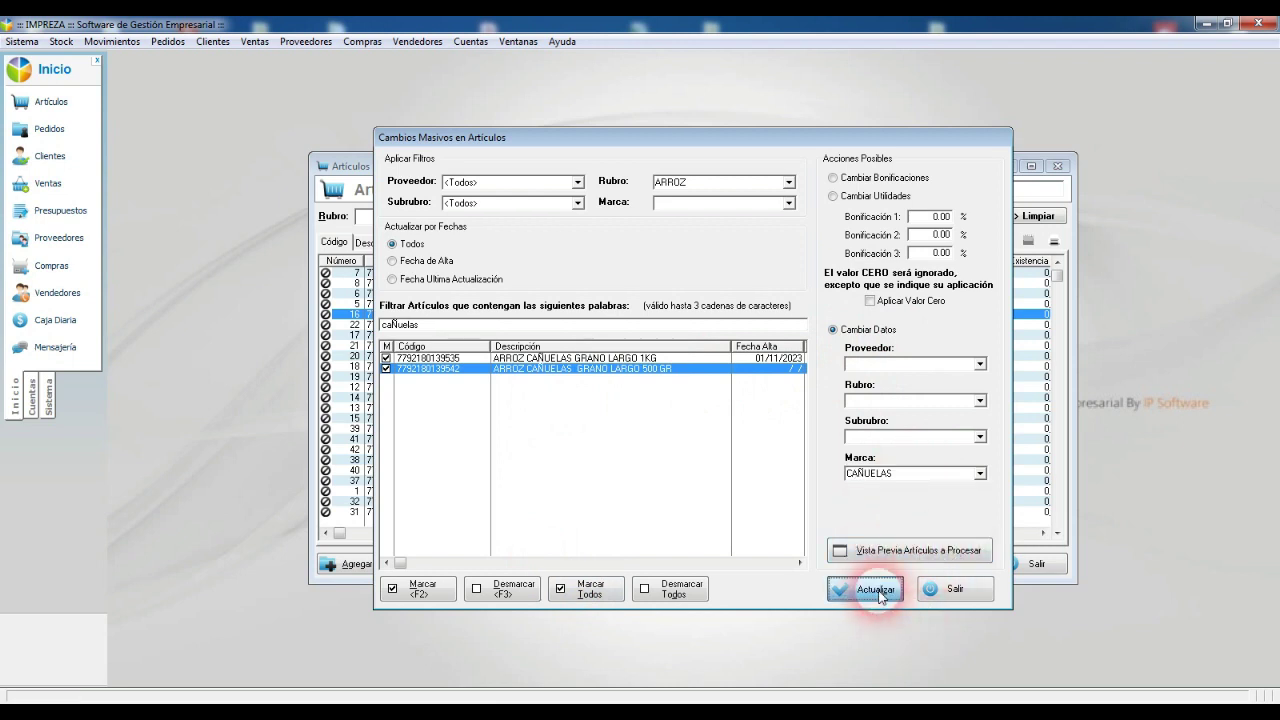
click(645, 394)
click(641, 393)
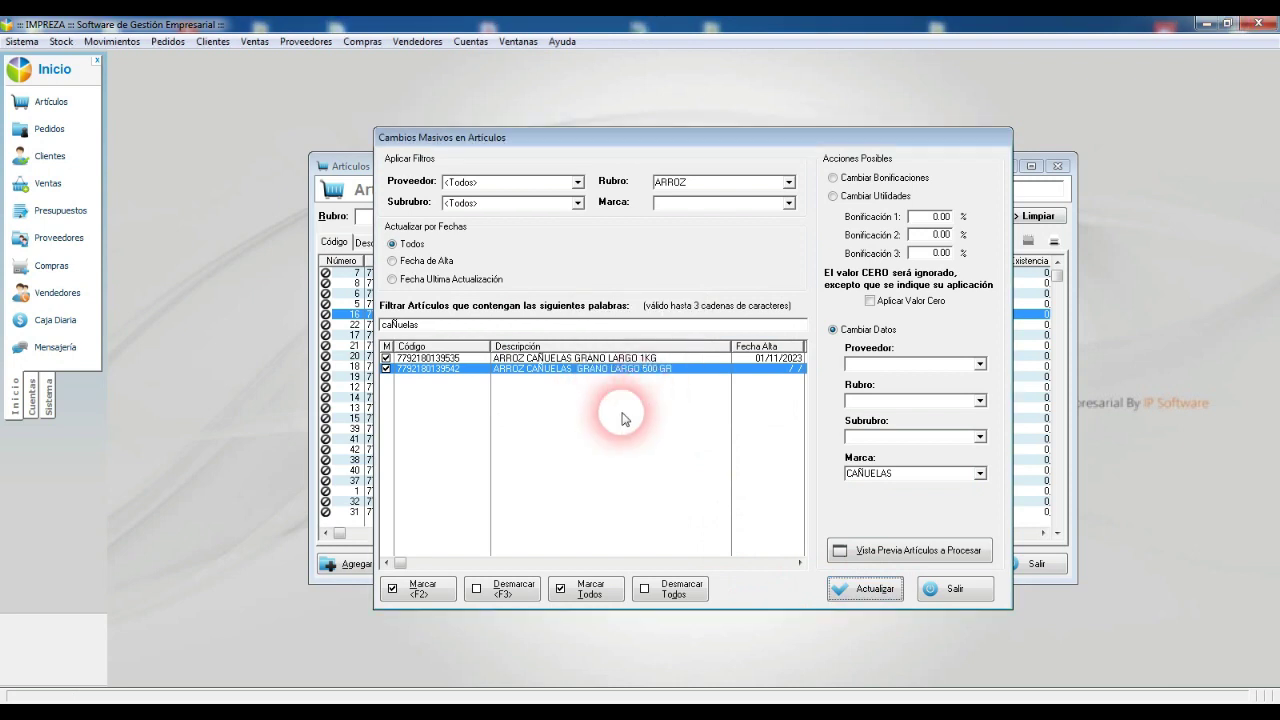
click(565, 398)
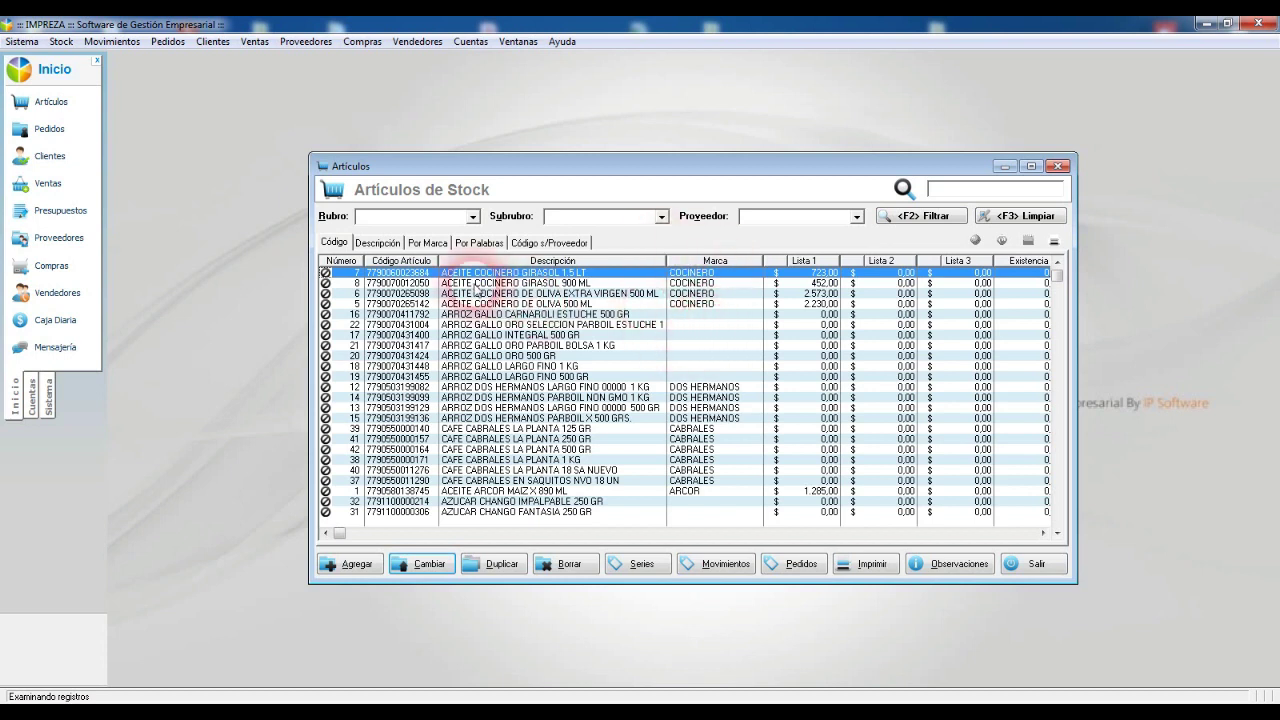
click(421, 216)
Step: Show only ARROZ articles, then preview the 'gallo' articles in Cambios Masivos en Artículos
click(260, 242)
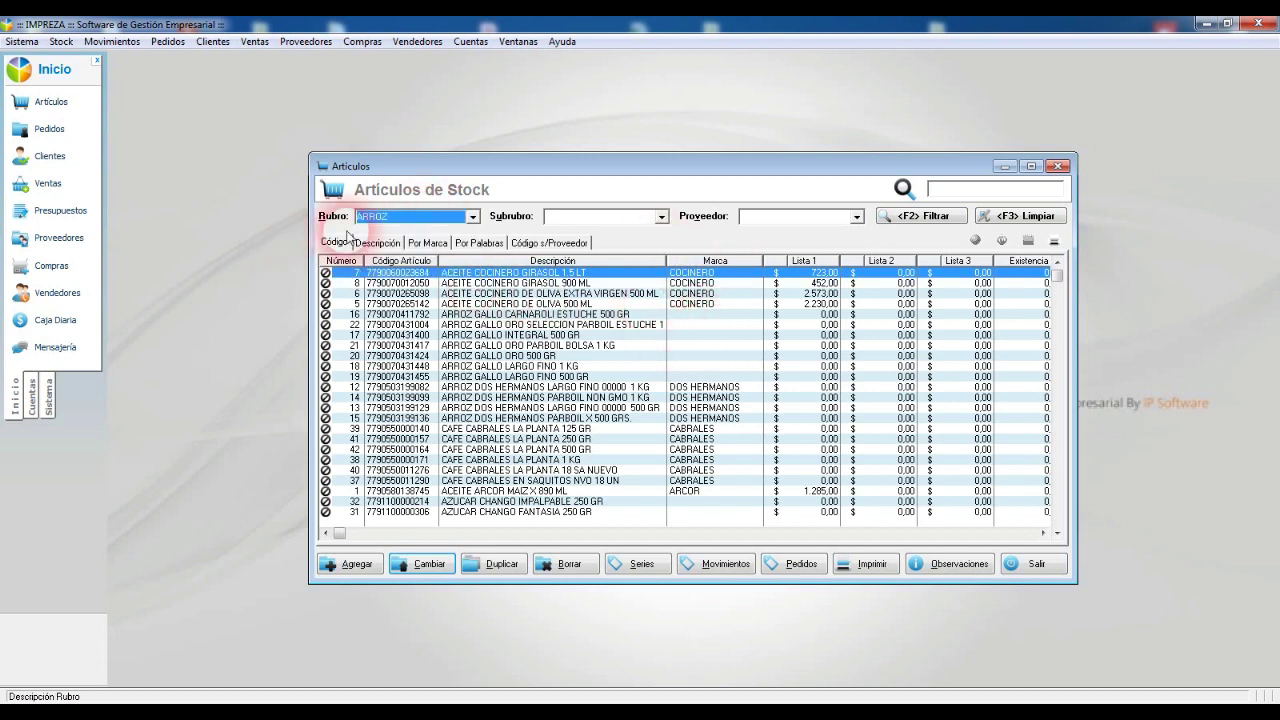
click(920, 215)
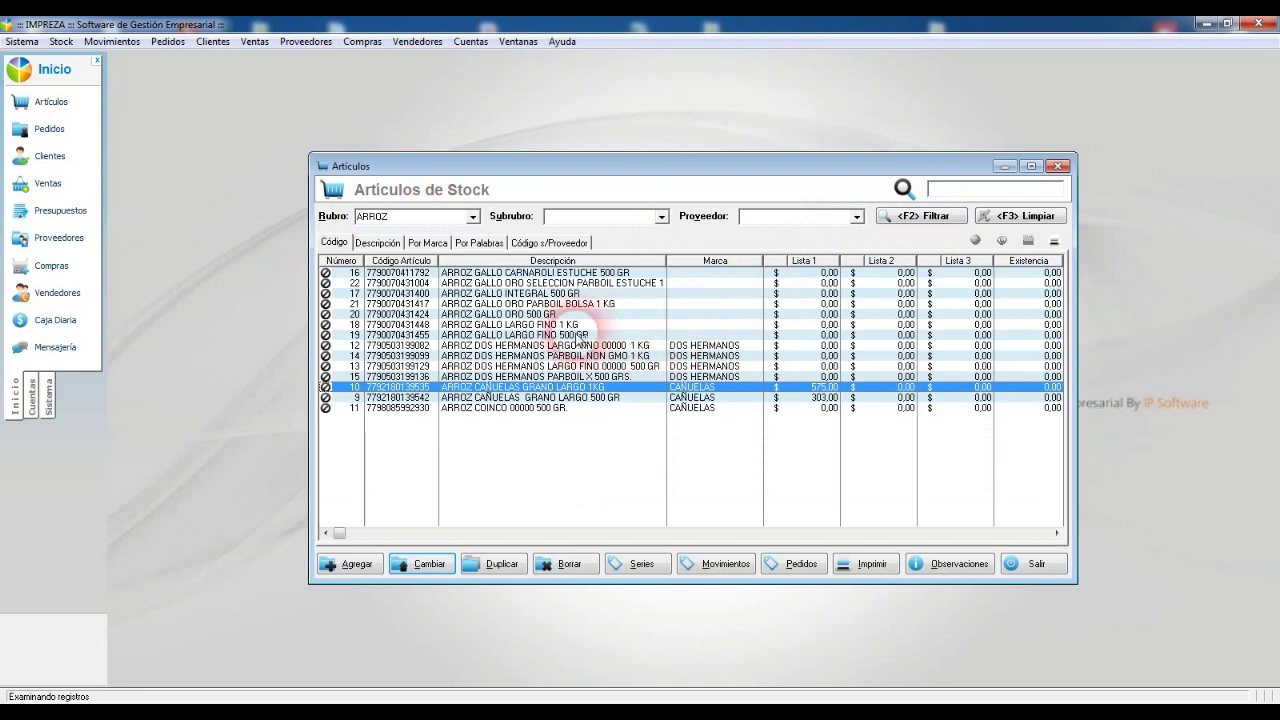
click(686, 334)
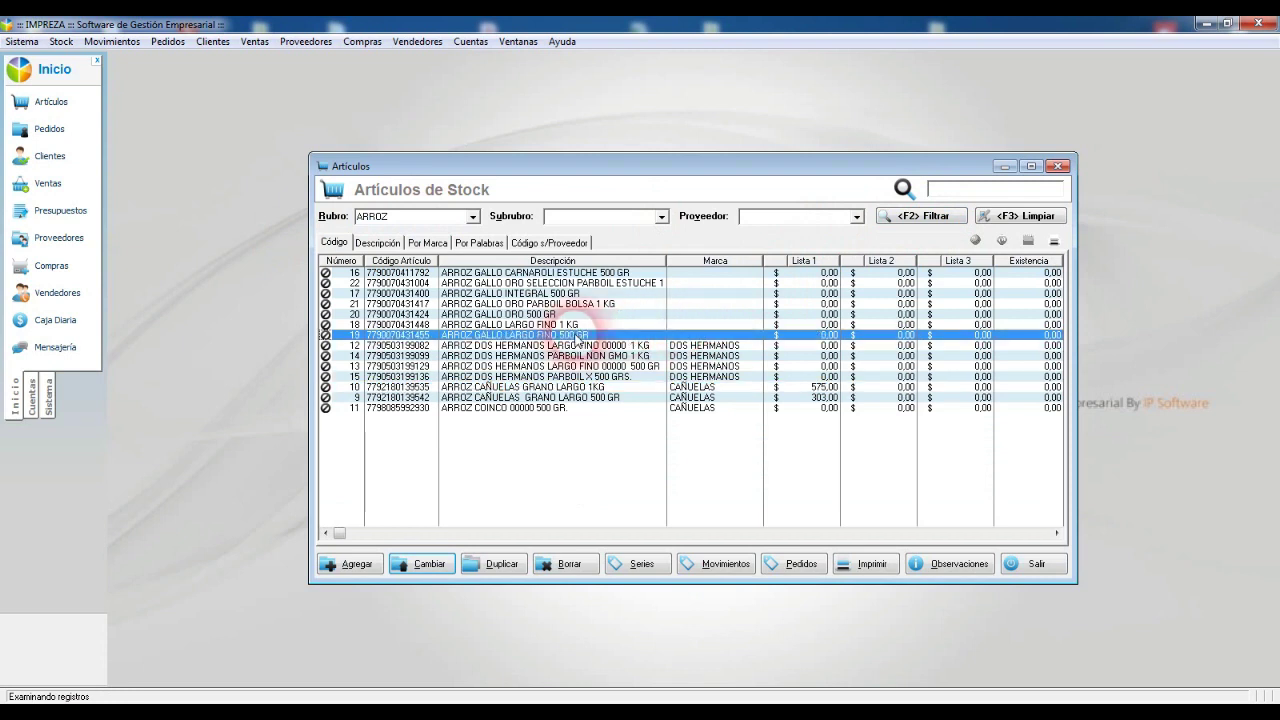
click(61, 41)
click(107, 130)
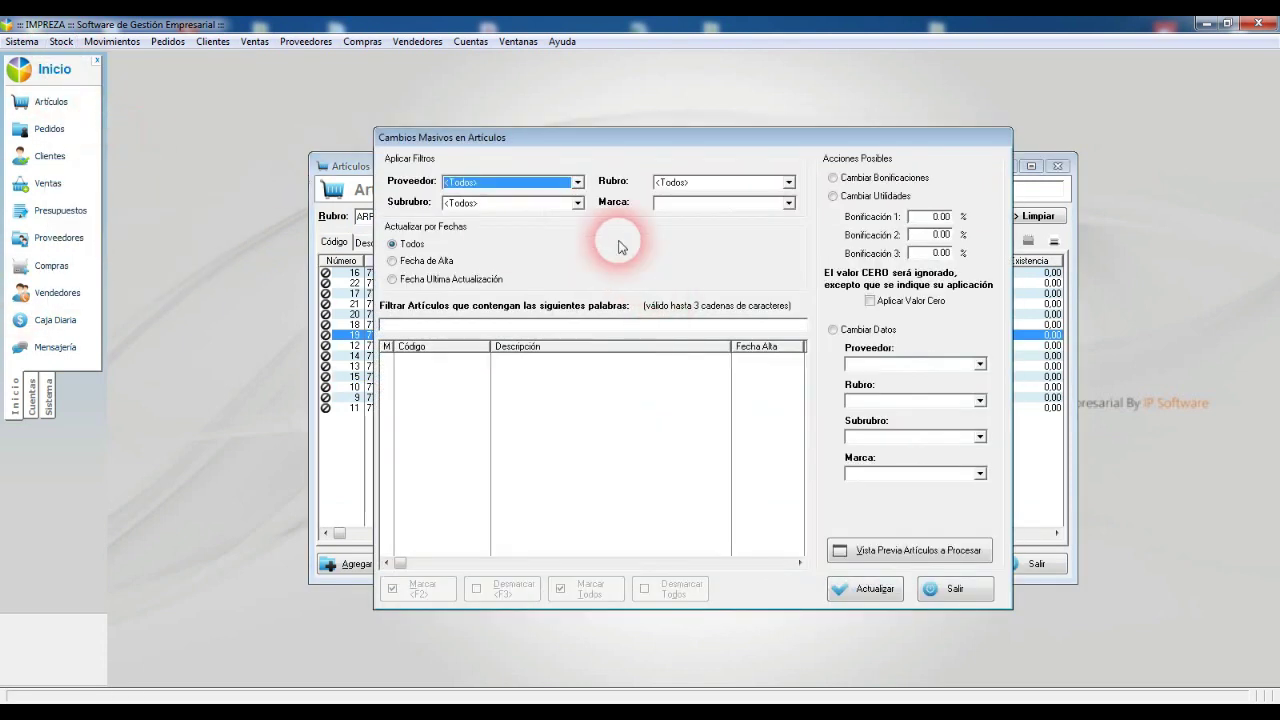
click(432, 327)
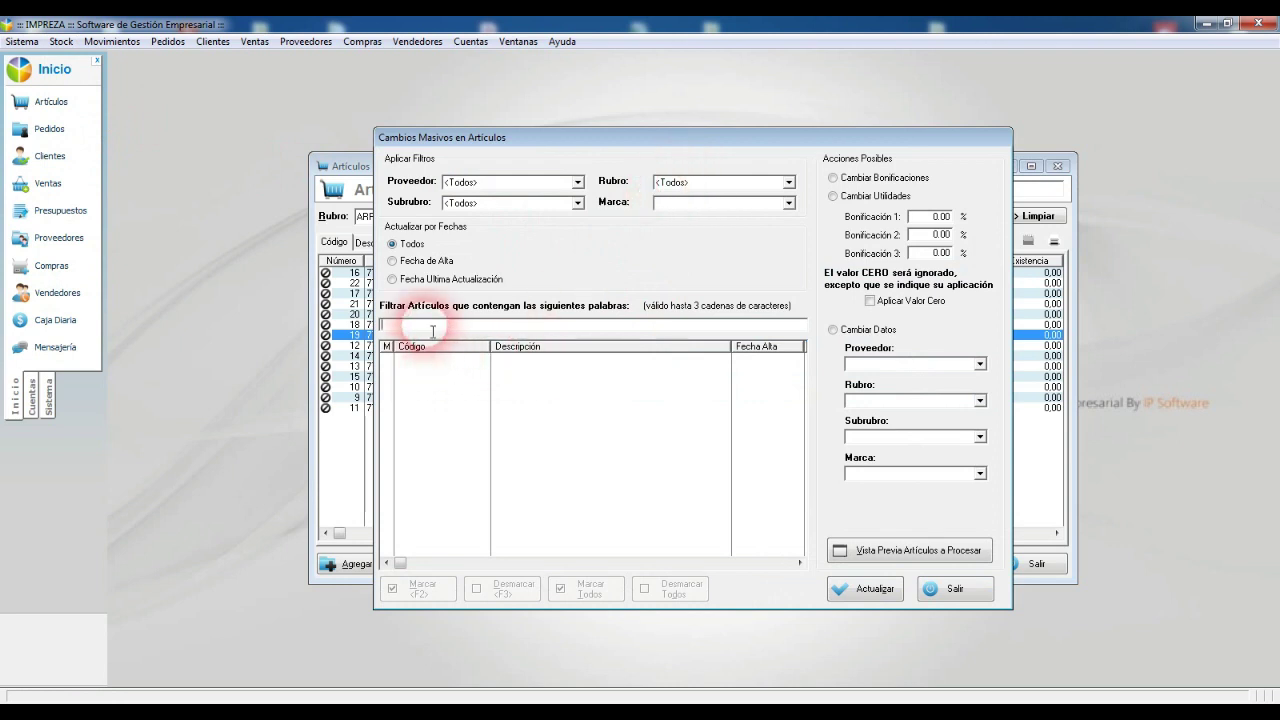
text(gallo)
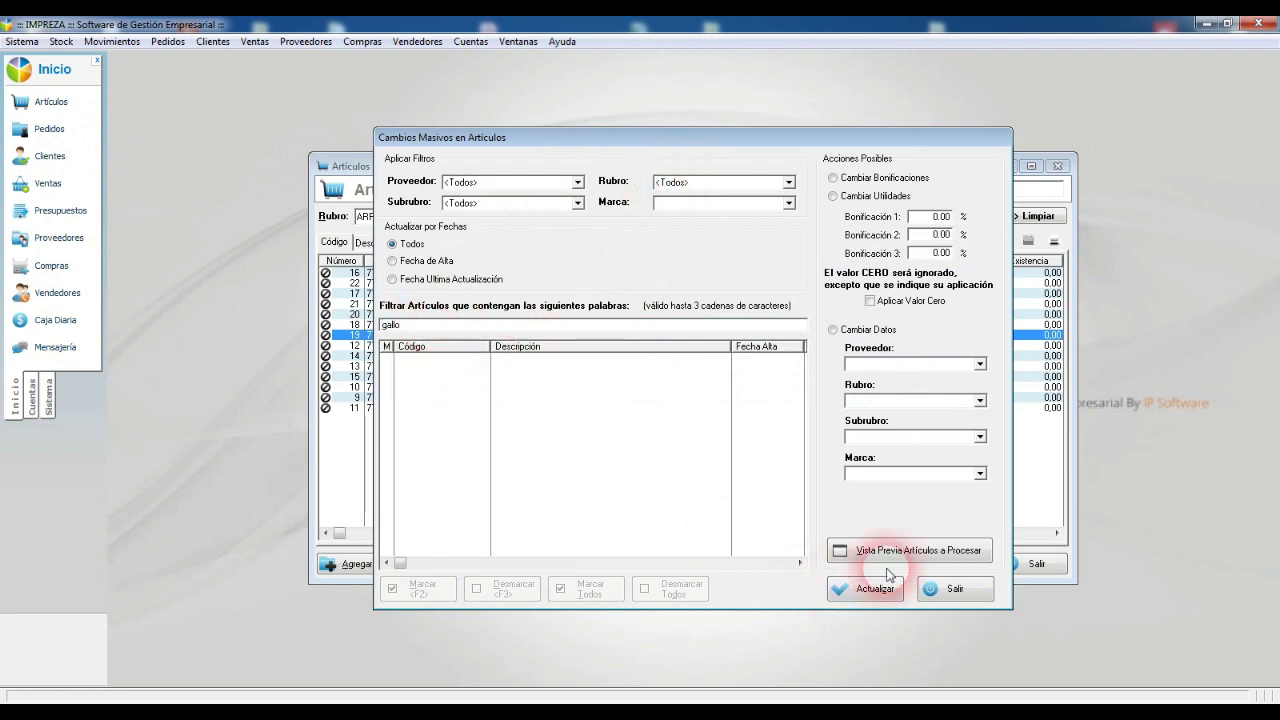
click(920, 552)
Step: Mark all seven GALLO articles, set Marca to GALLO and confirm the update
click(421, 588)
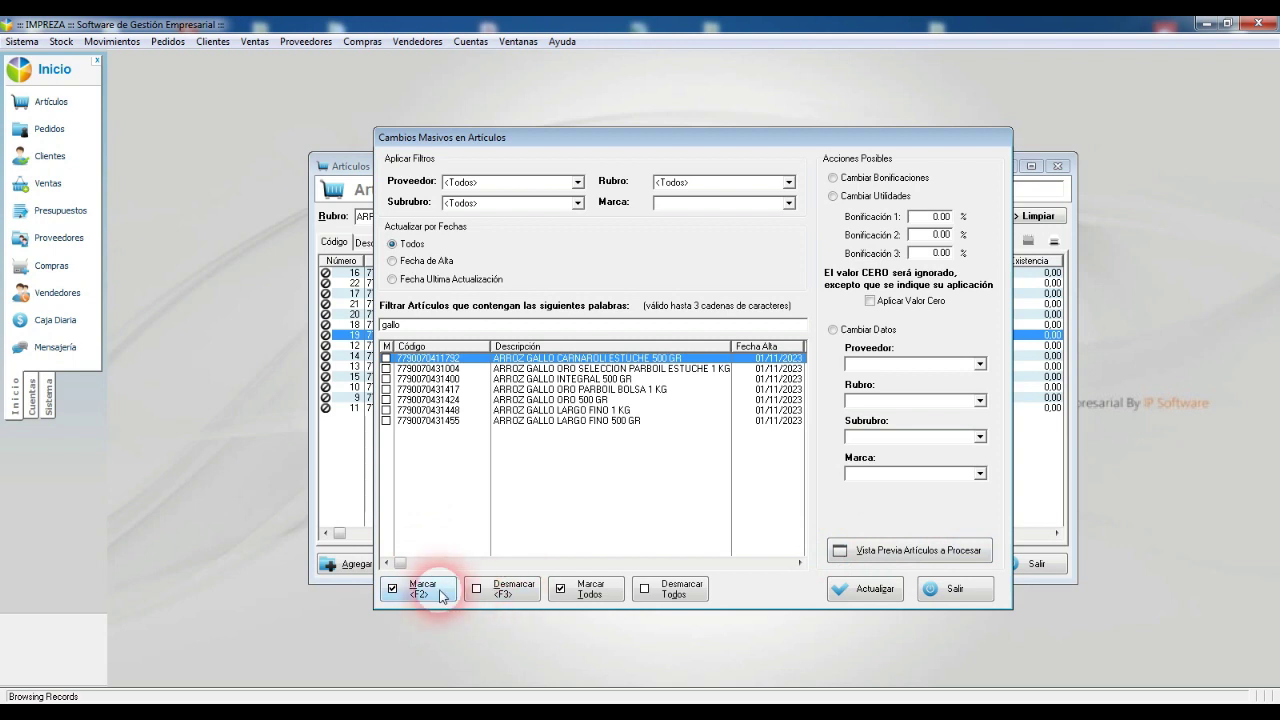
click(590, 588)
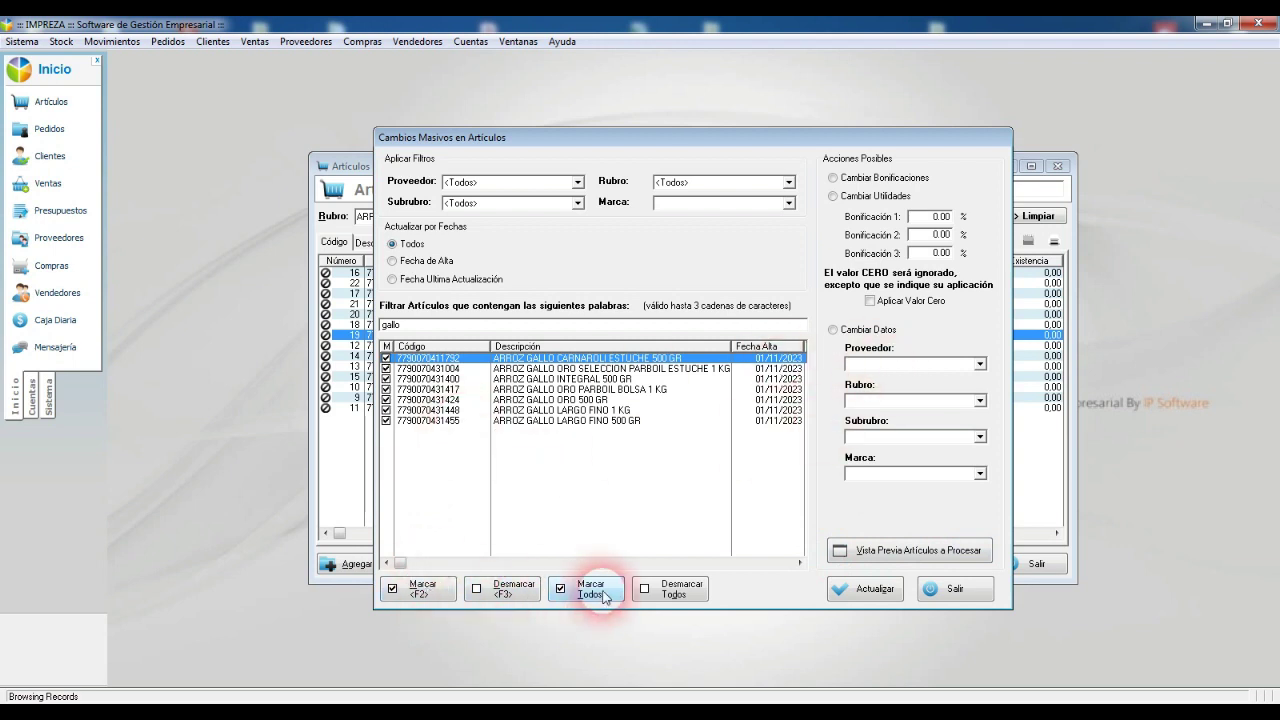
click(927, 477)
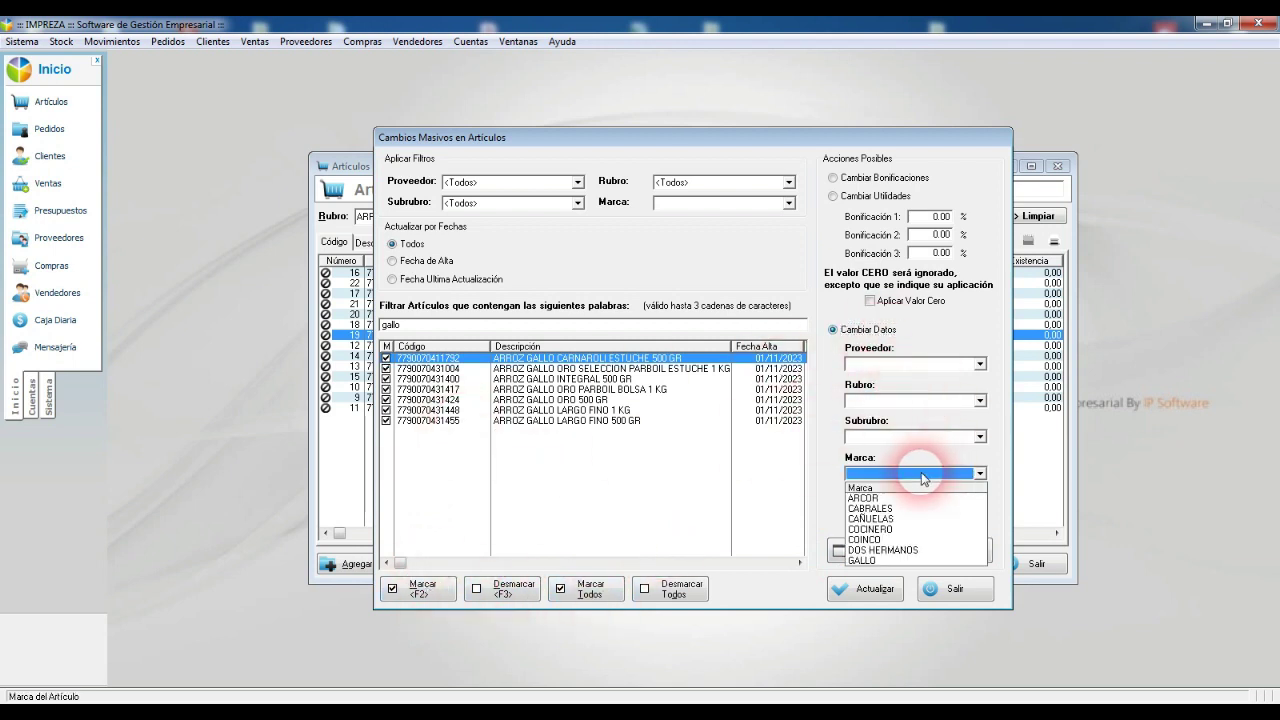
click(884, 556)
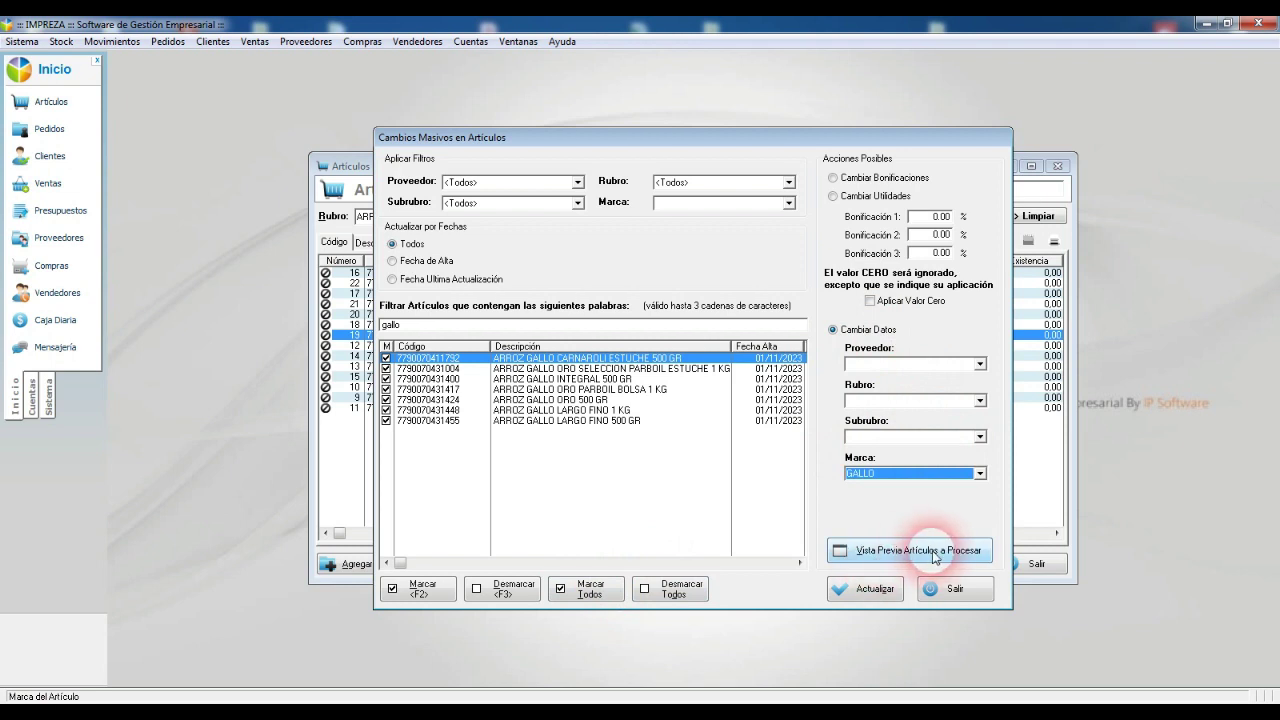
click(875, 589)
click(595, 393)
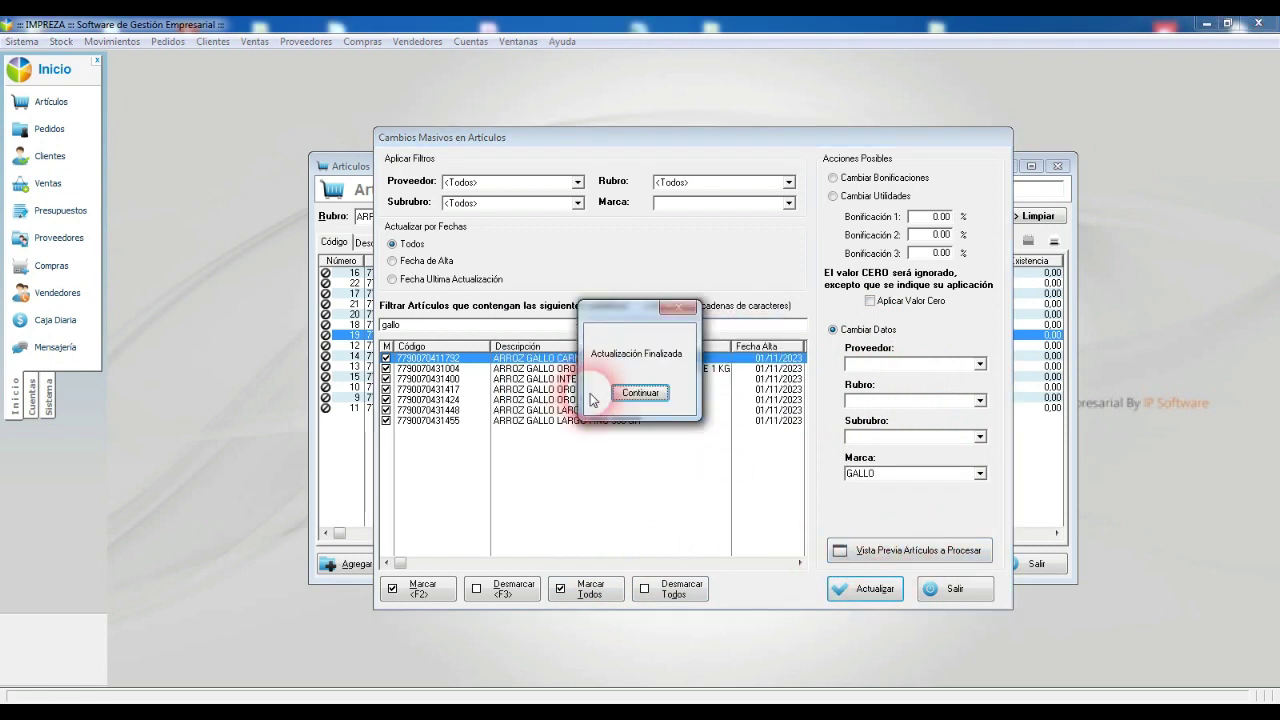
click(650, 394)
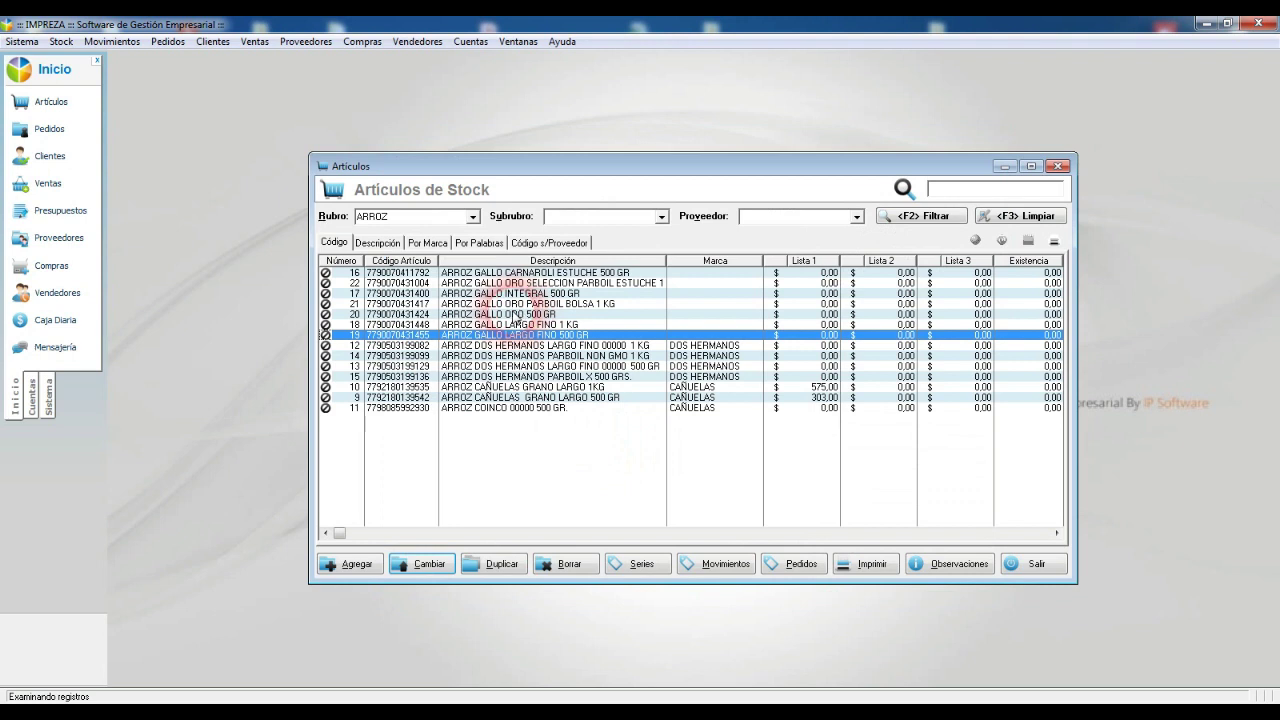
Step: Refilter the ARROZ list, check ARROZ COINCO 00000 500 GR, and reopen Cambios Masivos en Artículos
click(921, 215)
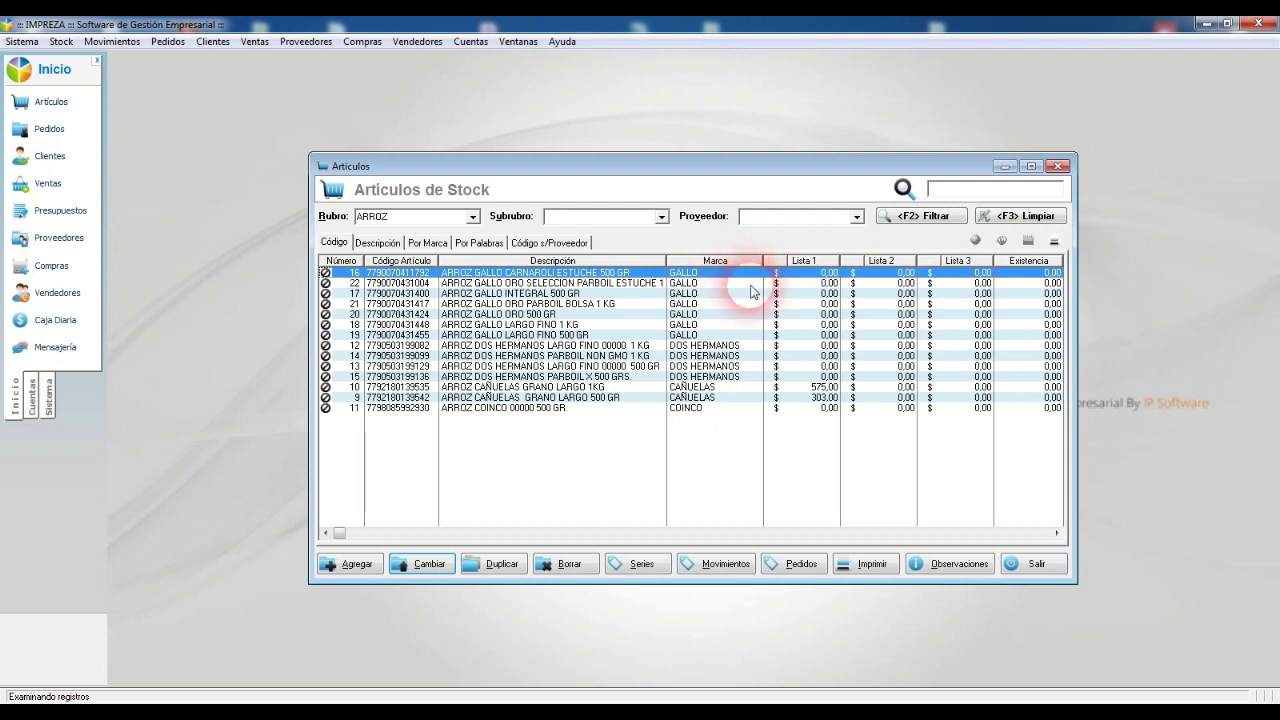
click(740, 408)
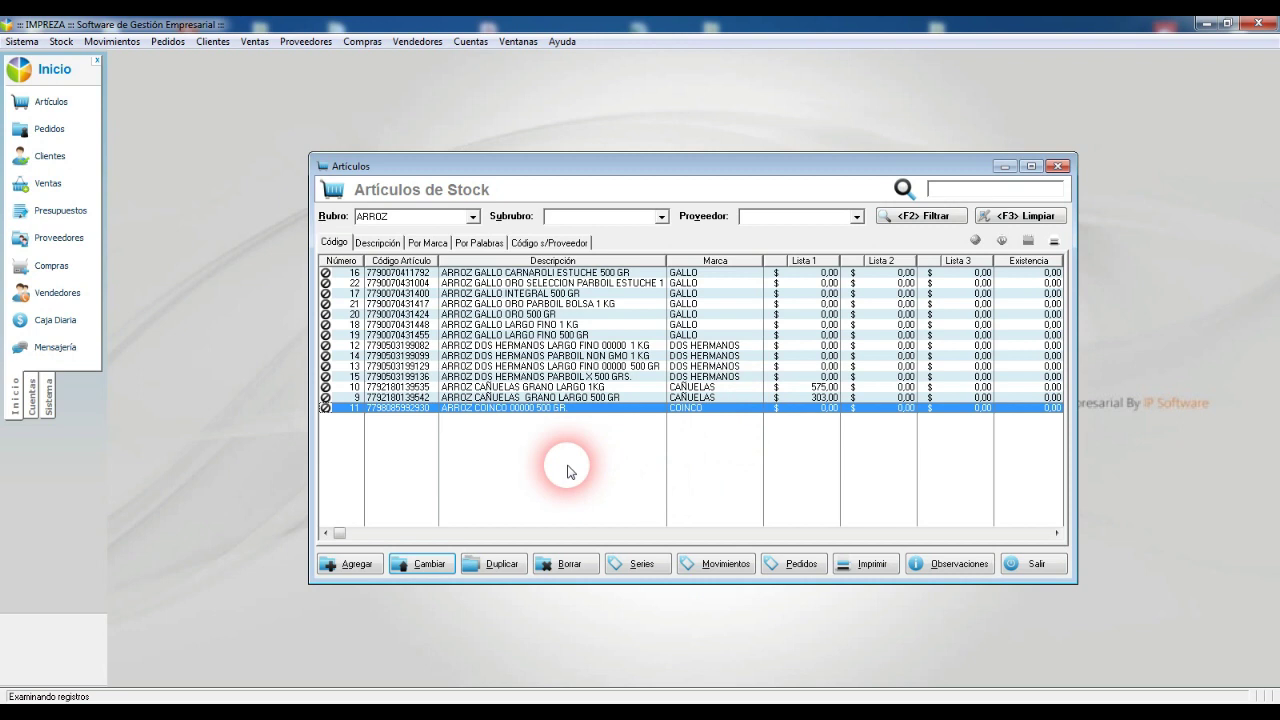
click(59, 42)
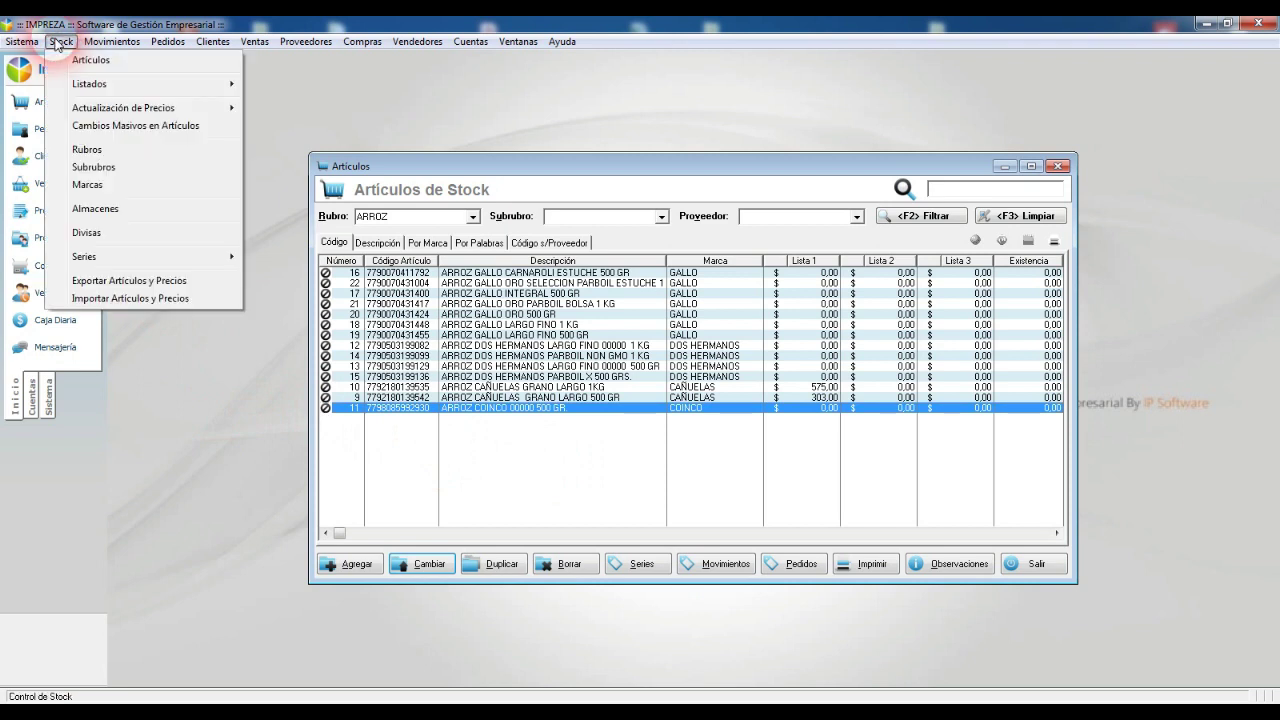
mouse_move(125, 108)
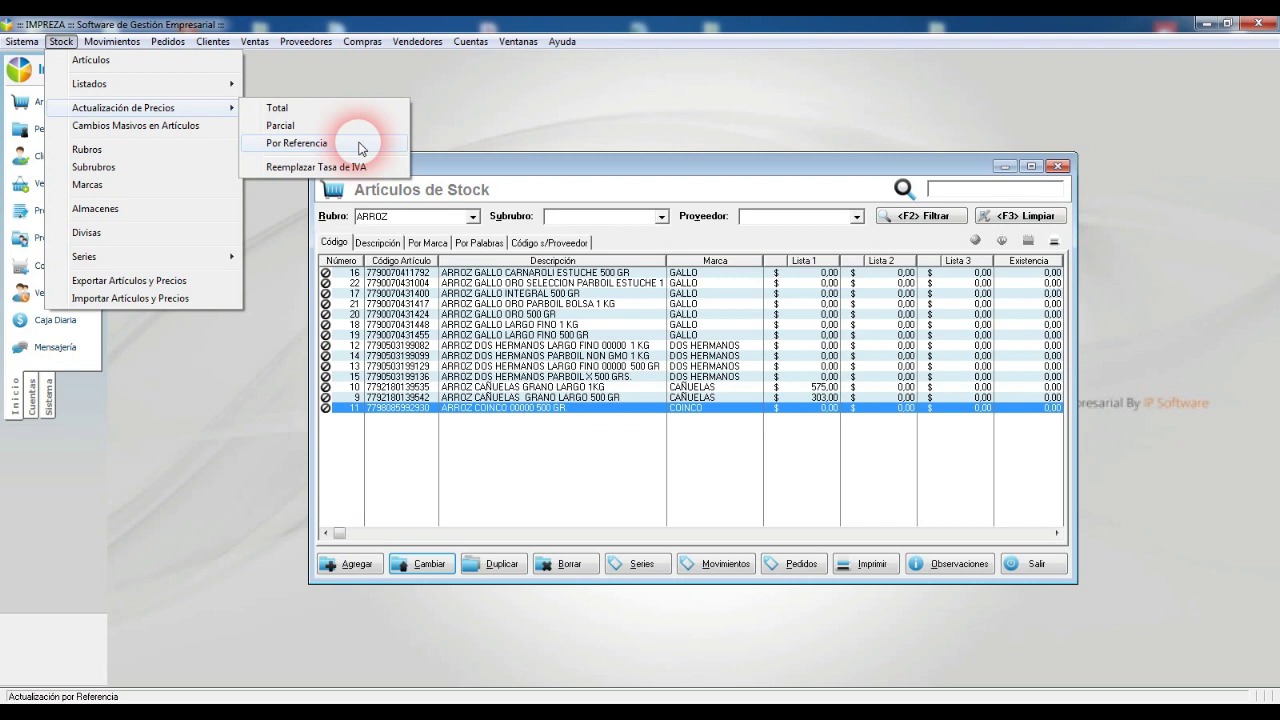
click(170, 126)
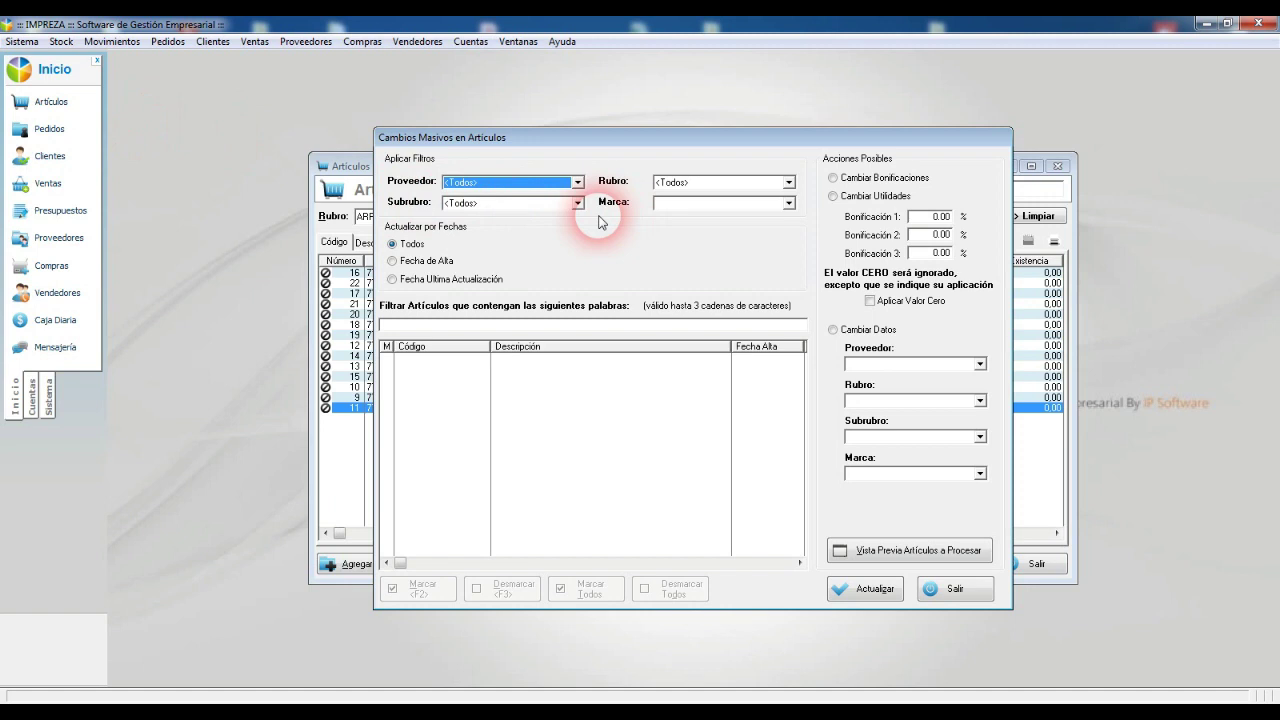
Step: Filter stock articles to Rubro ARROZ and Marca COINCO and preview the matches
click(683, 182)
click(634, 223)
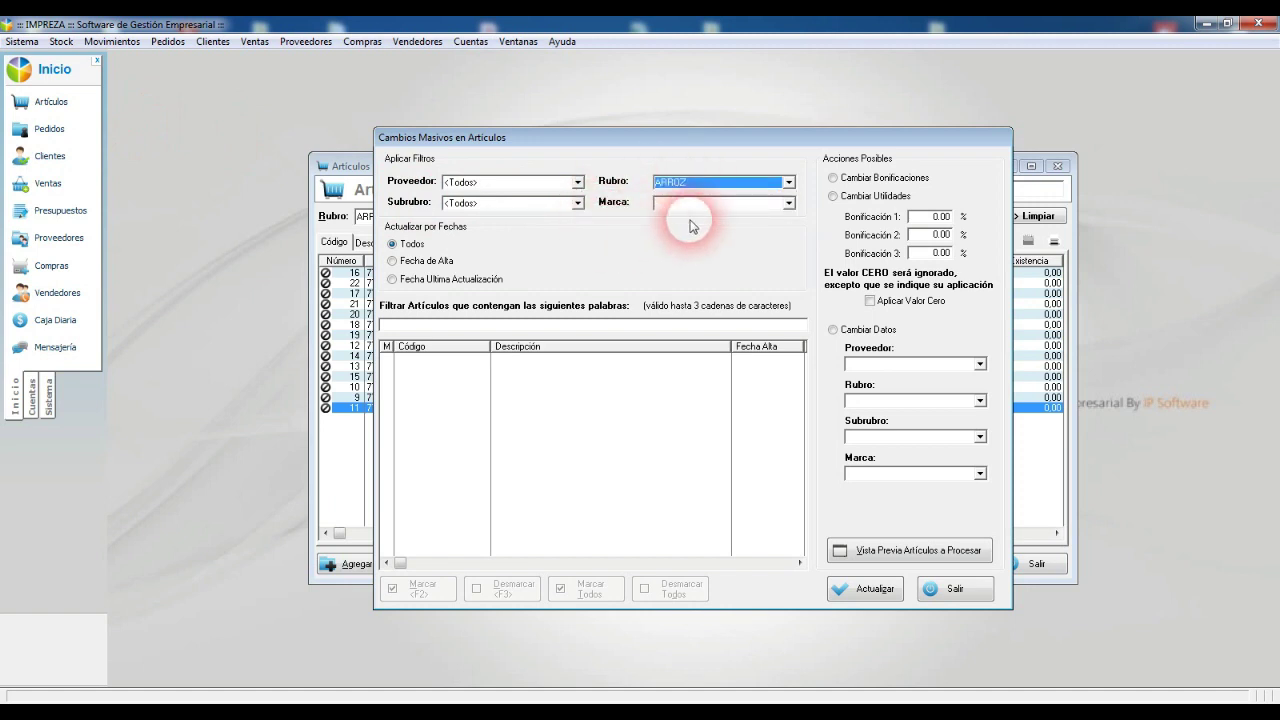
click(690, 203)
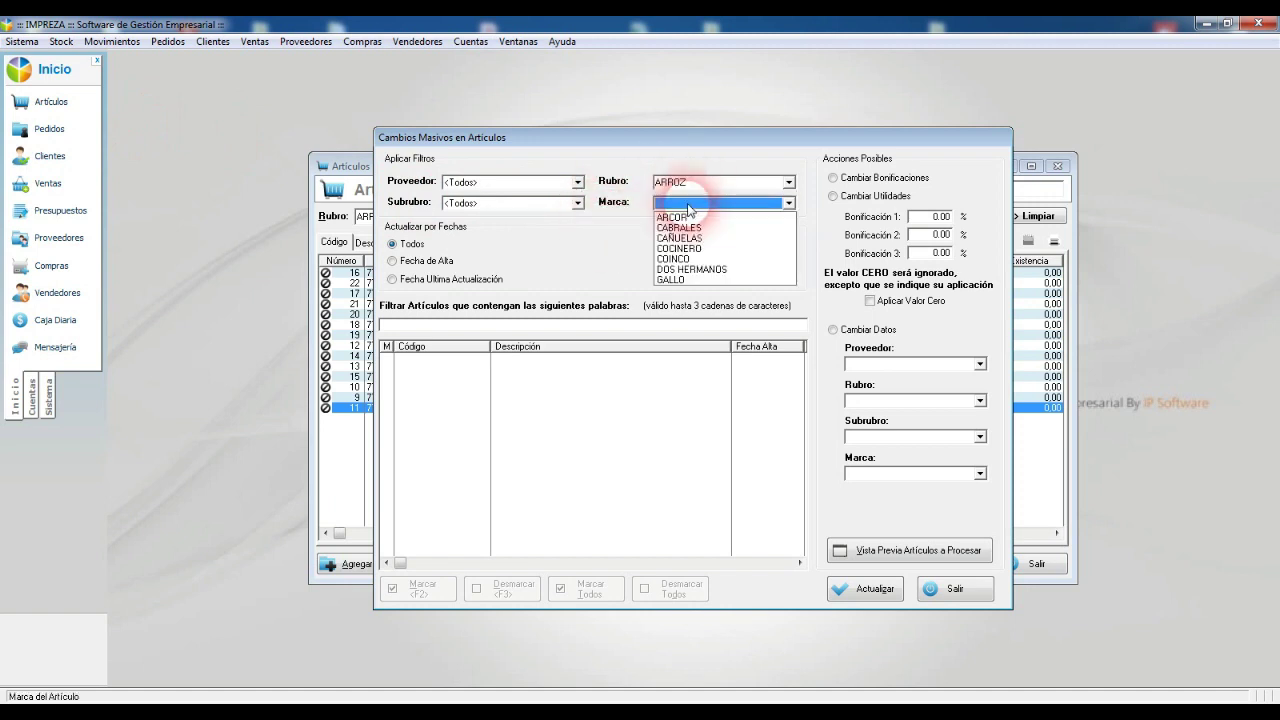
click(683, 259)
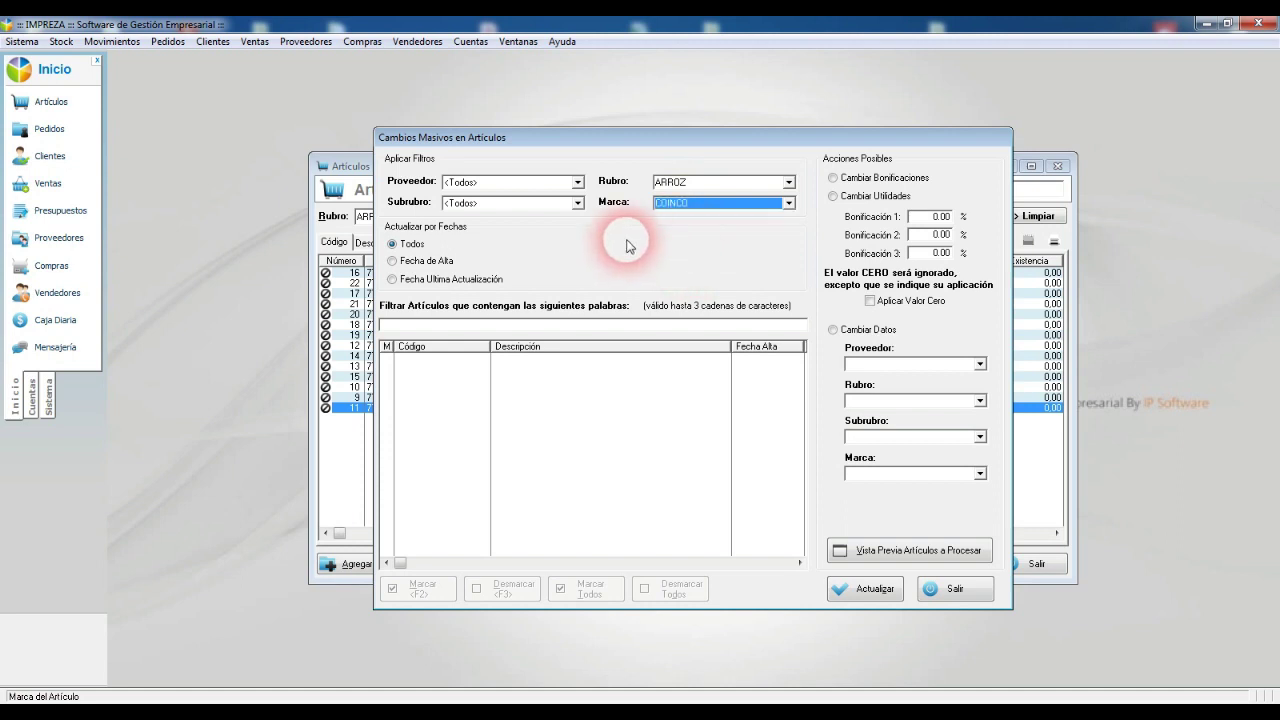
click(905, 550)
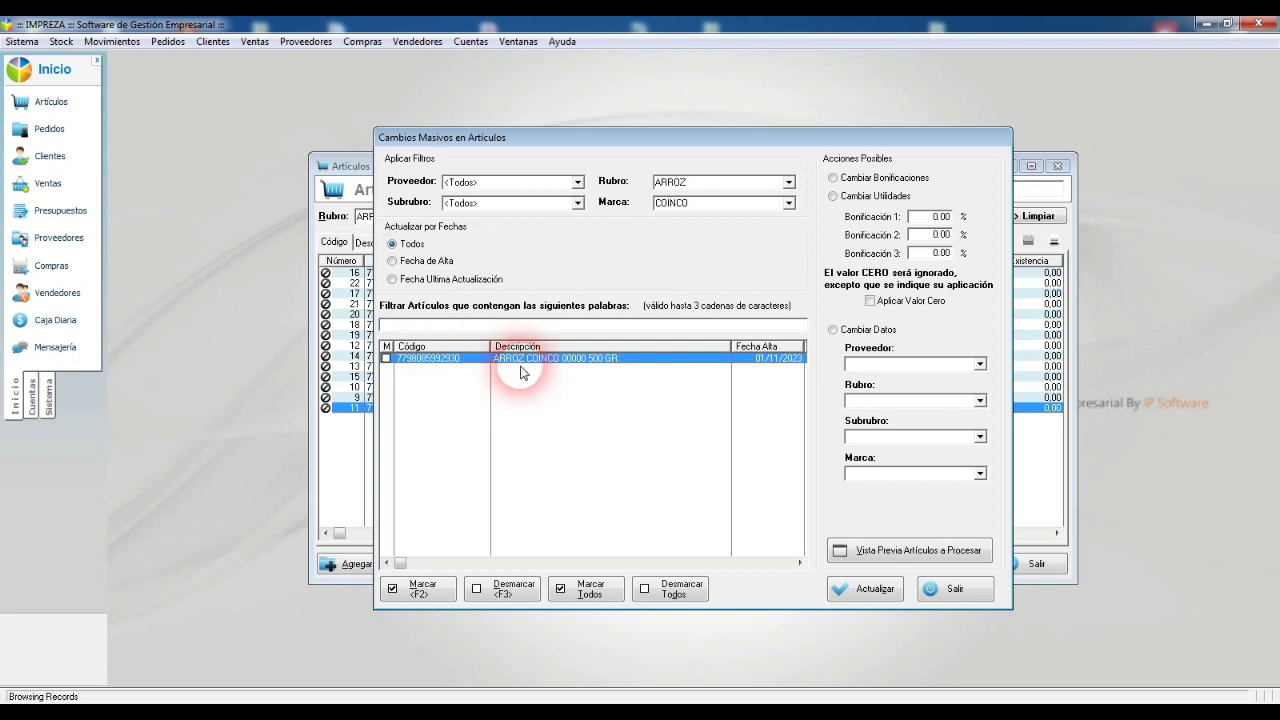
Step: Mark ARROZ COINCO 00000 500 GR and apply a 60% Utilidad Lista 1, confirming the update
click(410, 590)
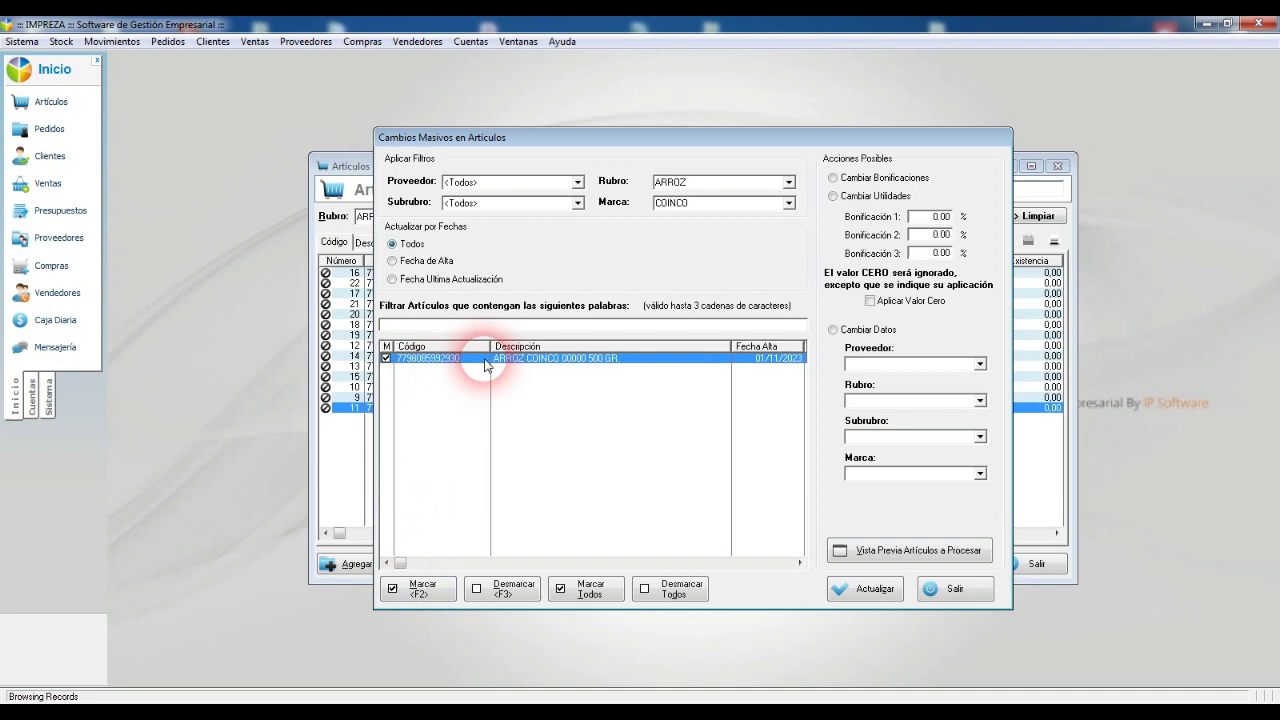
click(890, 198)
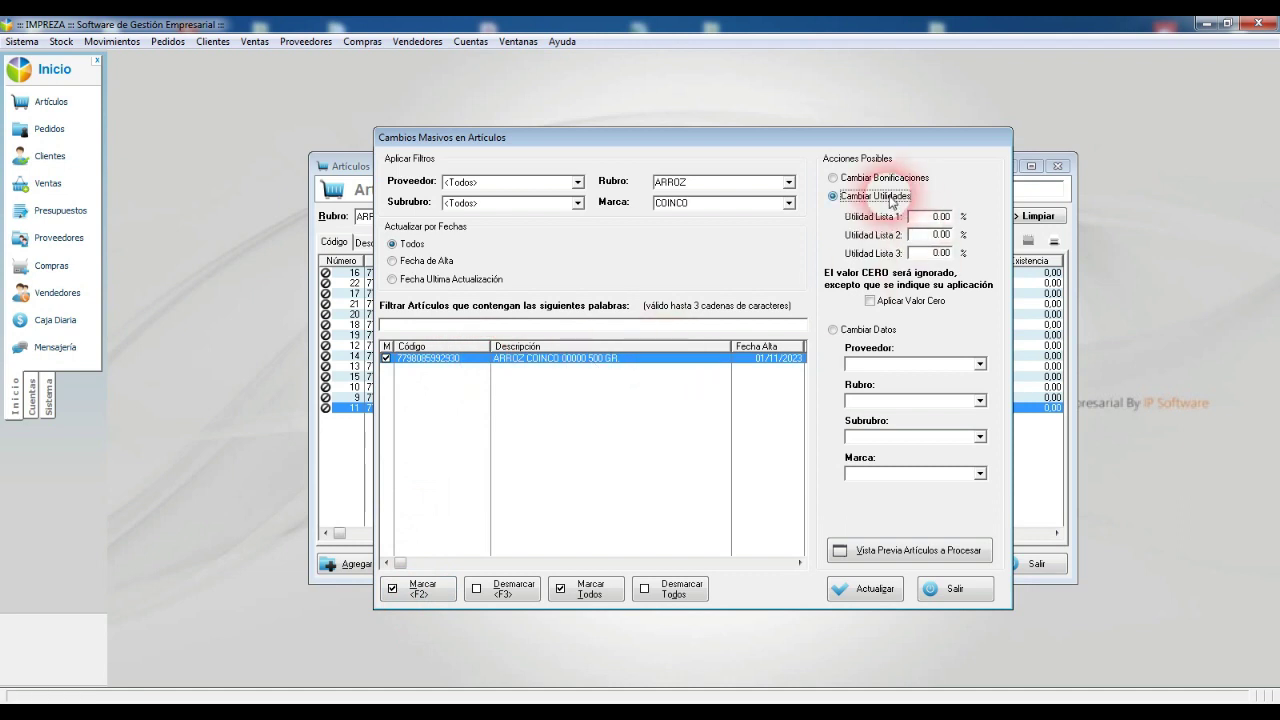
click(940, 216)
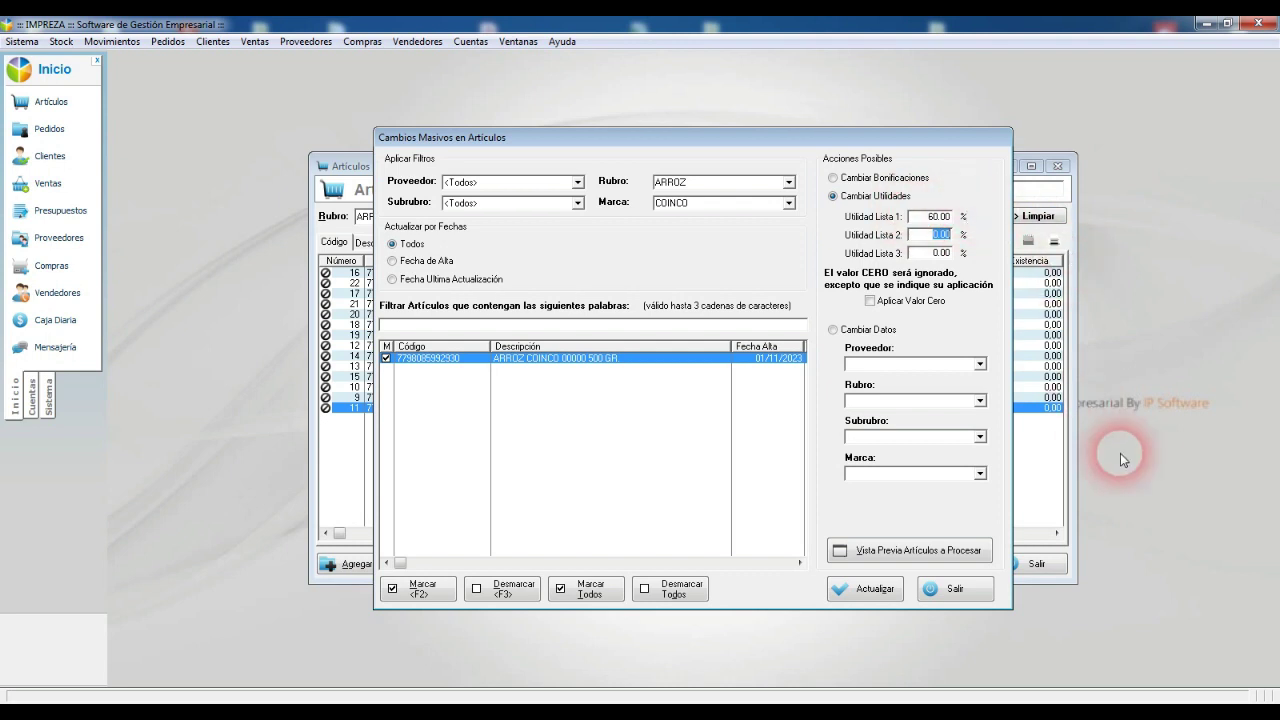
click(864, 590)
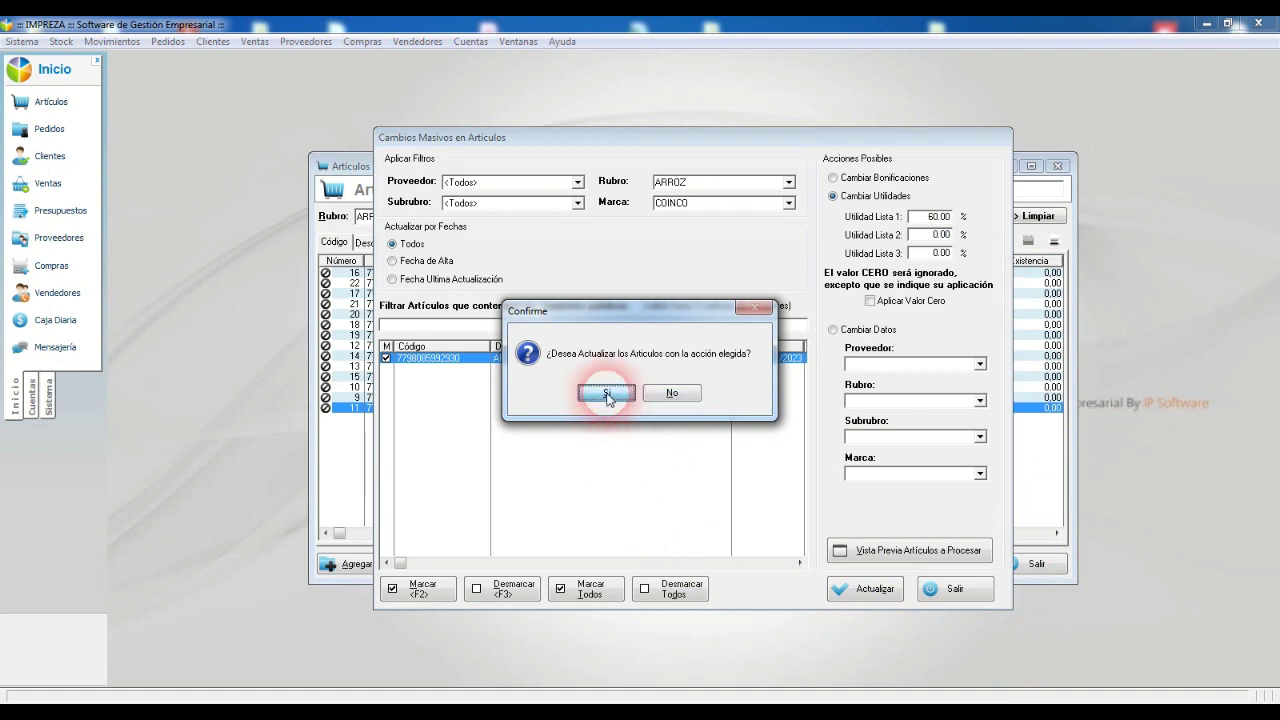
click(607, 393)
click(635, 394)
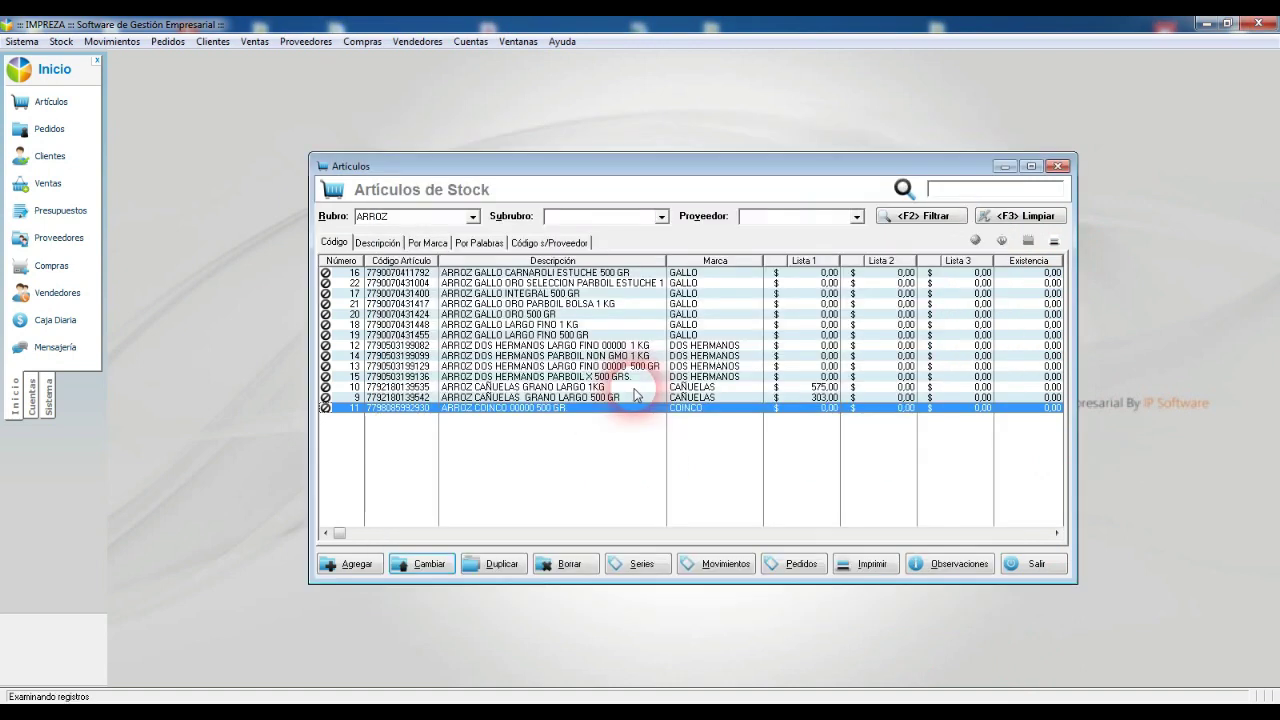
Step: Review the Lista 1 margins of the COINCO, CAÑUELAS and GALLO ORO rice articles
double_click(551, 409)
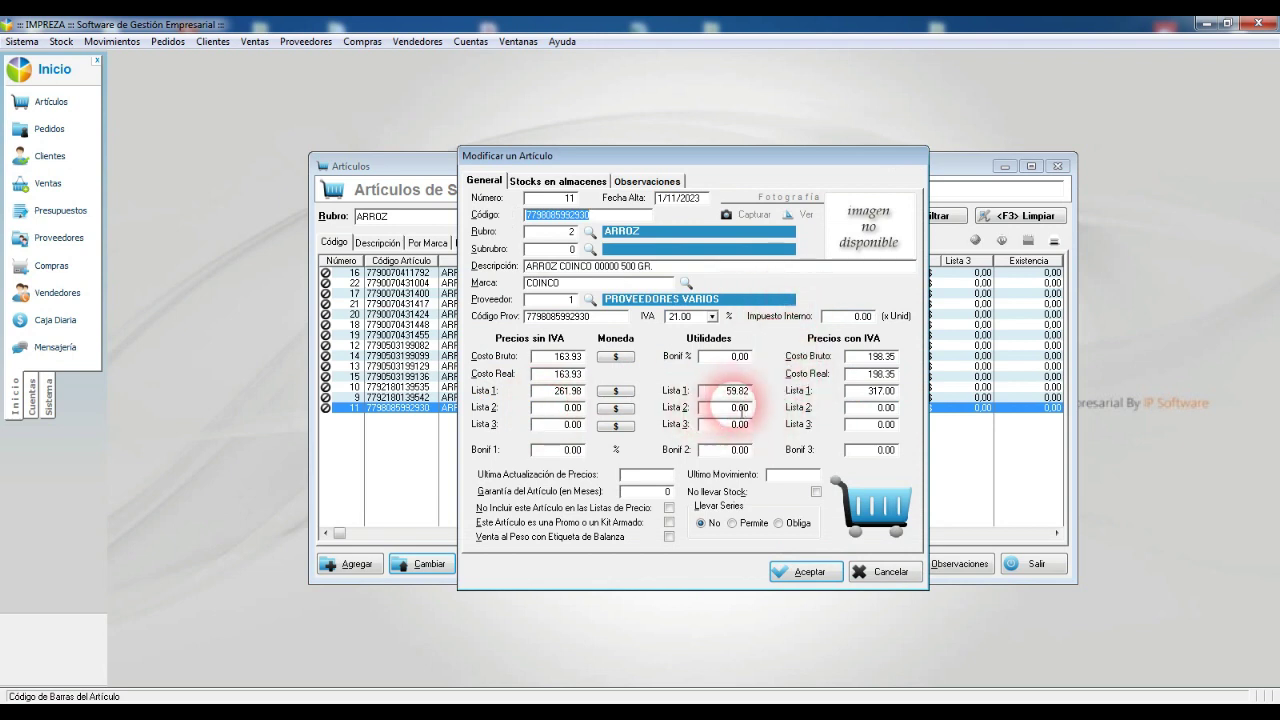
click(725, 398)
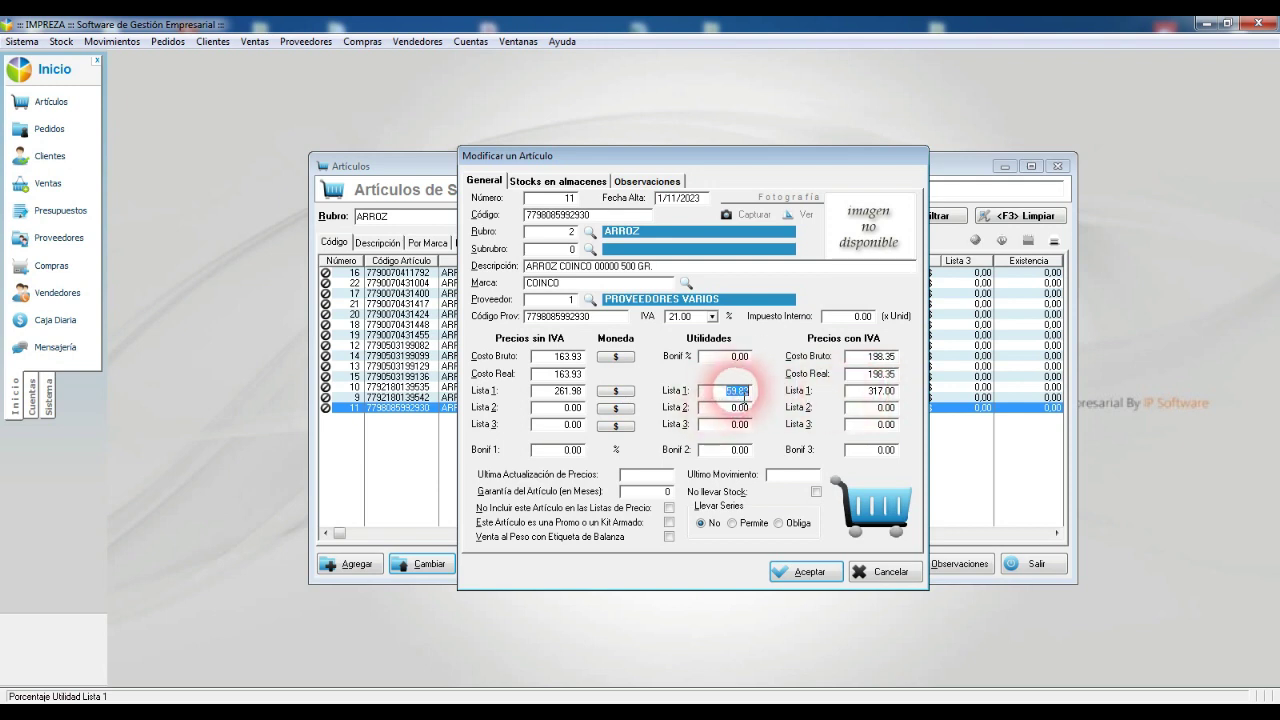
key(Return)
click(719, 397)
double_click(719, 397)
click(785, 399)
key(Return)
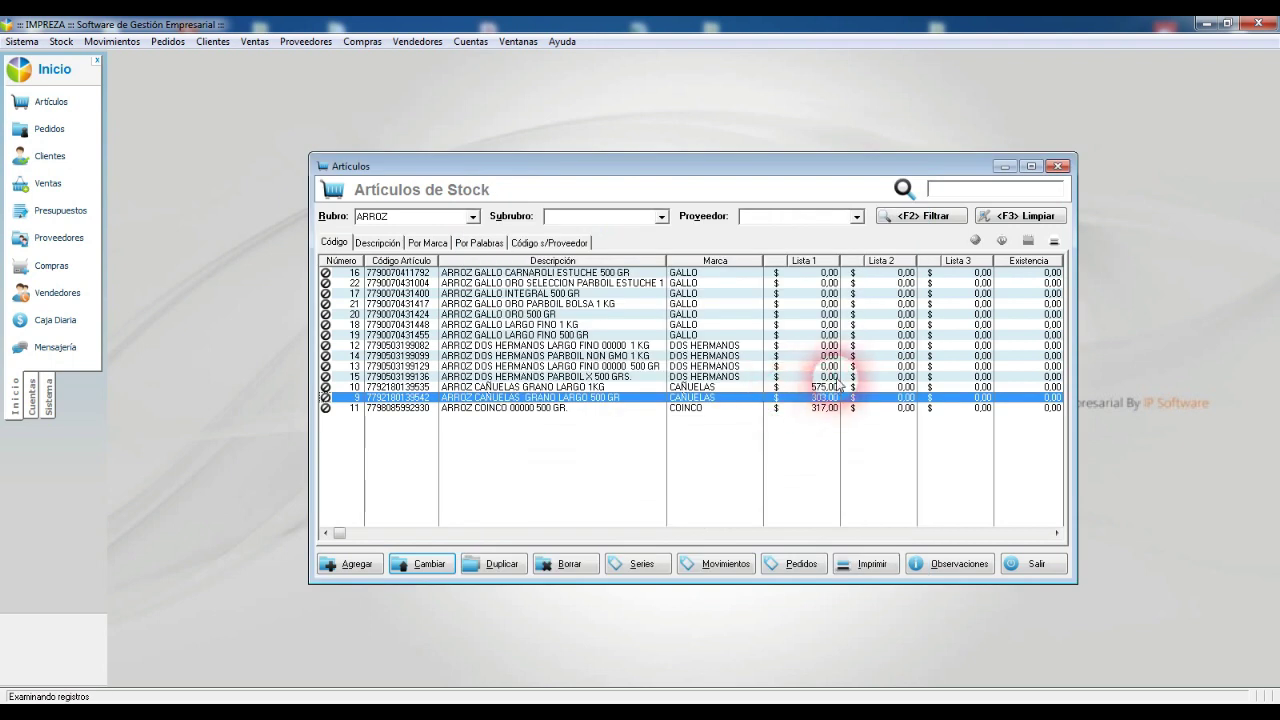
double_click(820, 315)
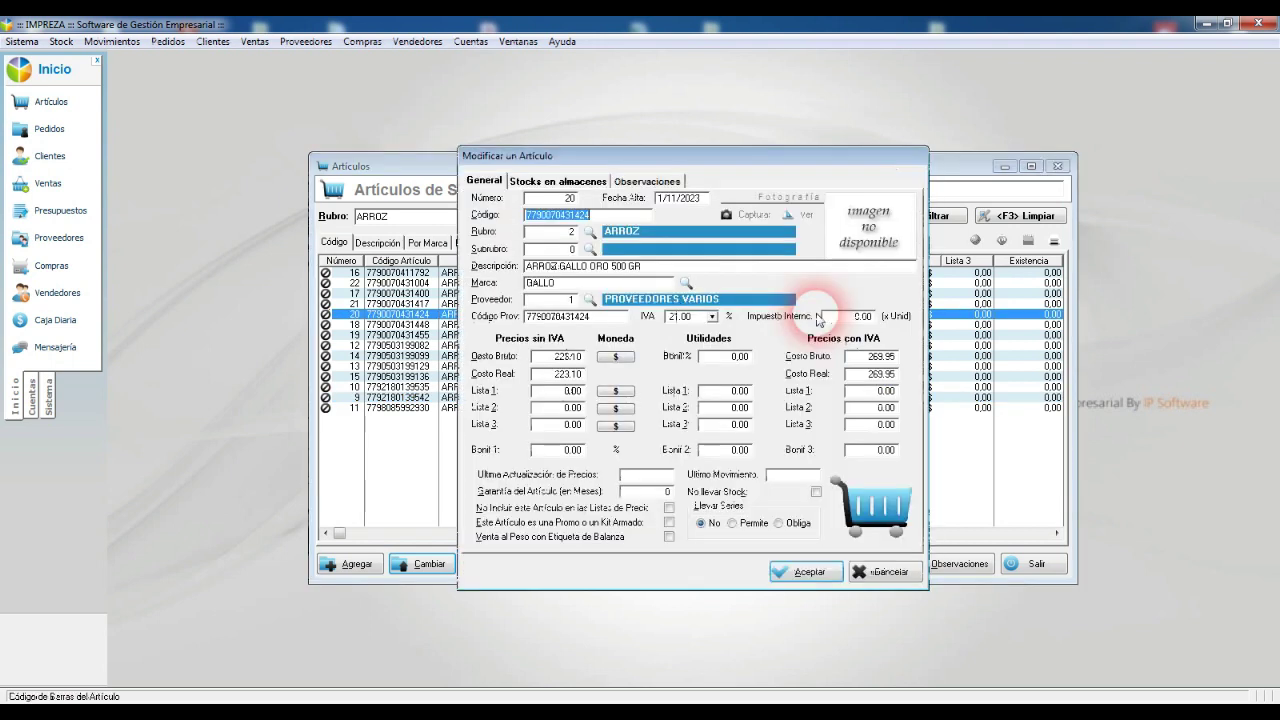
key(Return)
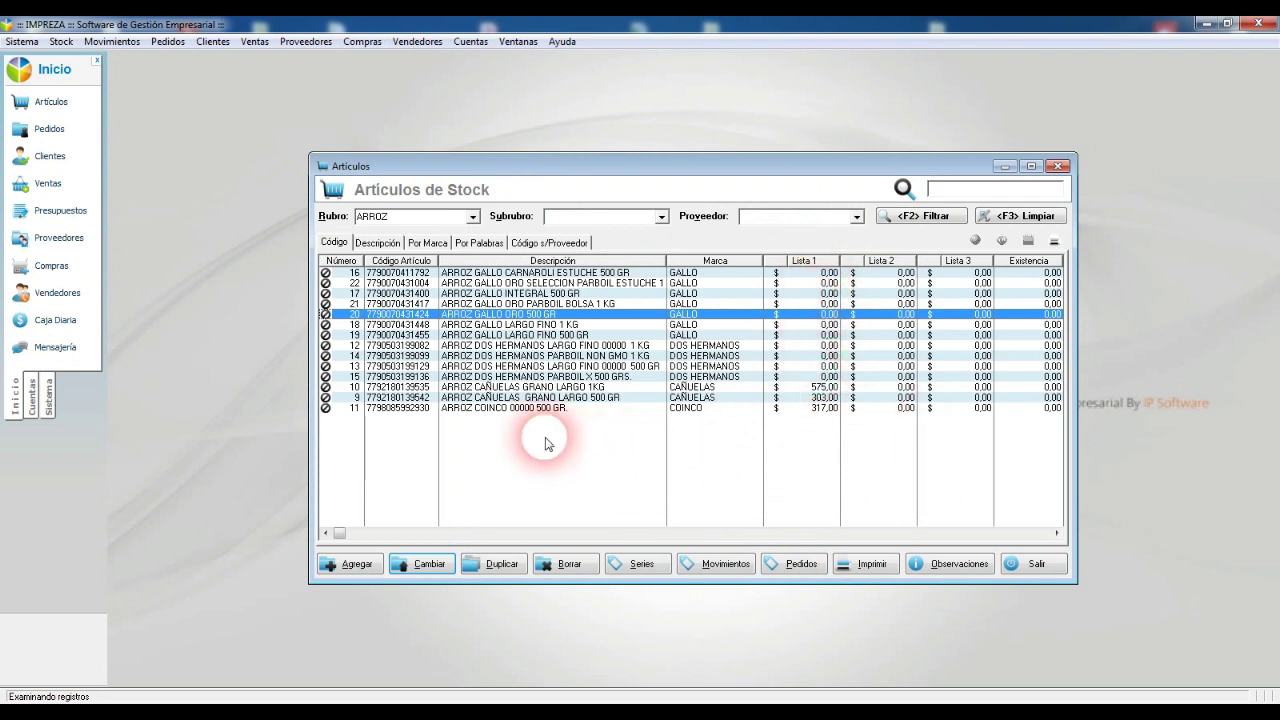
Step: Reselect the COINCO article and close the stock articles list
click(578, 408)
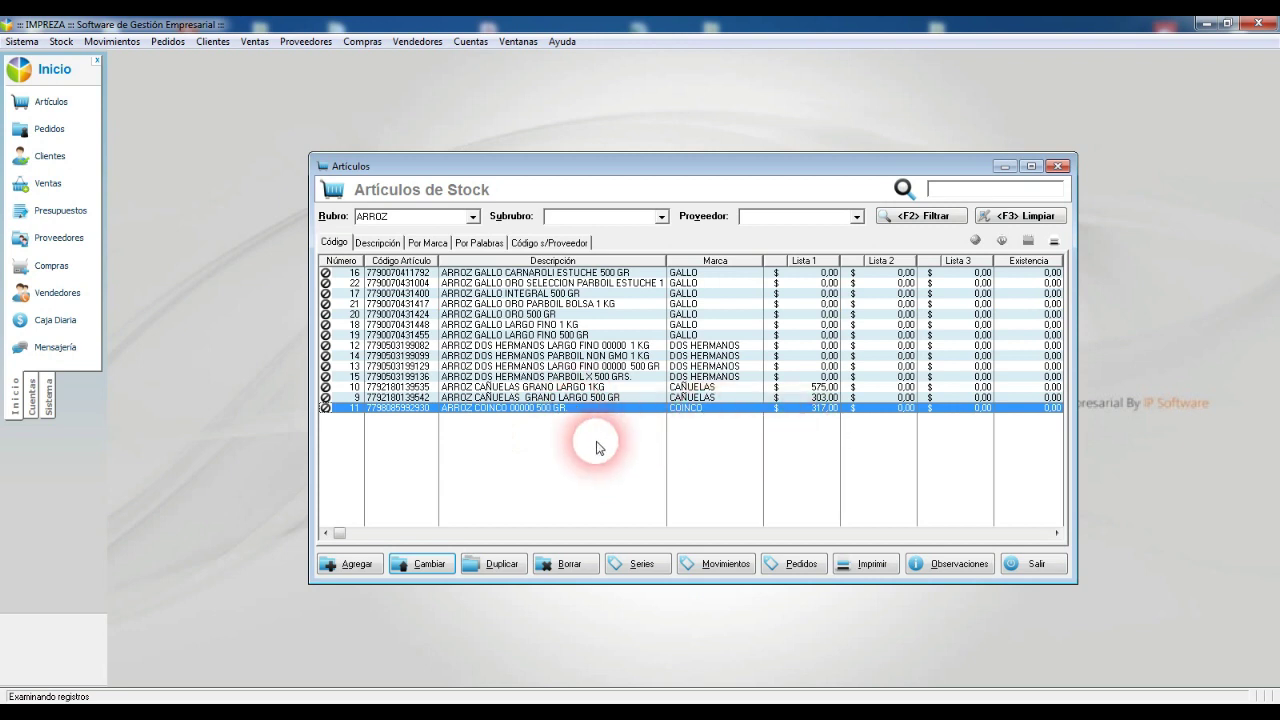
key(Escape)
click(66, 42)
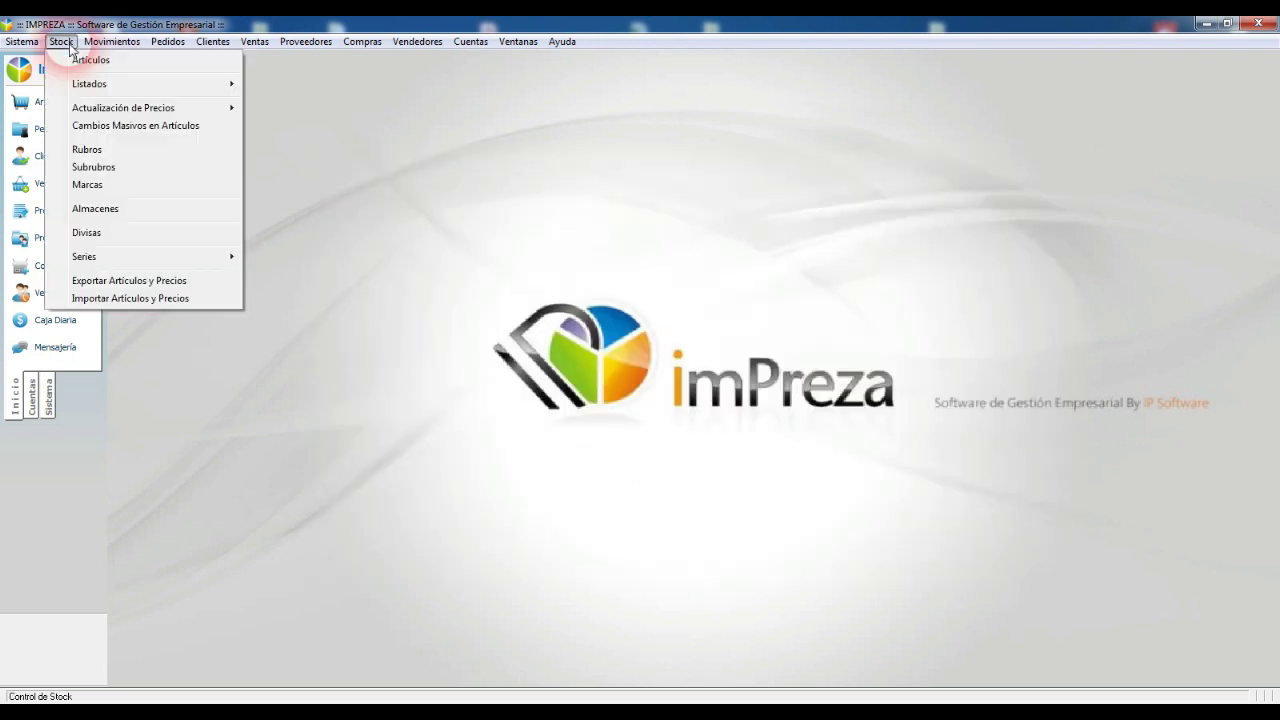
Step: Set Actualización por Referencia to list 3 as Costo multiplied by a value, then cancel without running
mouse_move(150, 107)
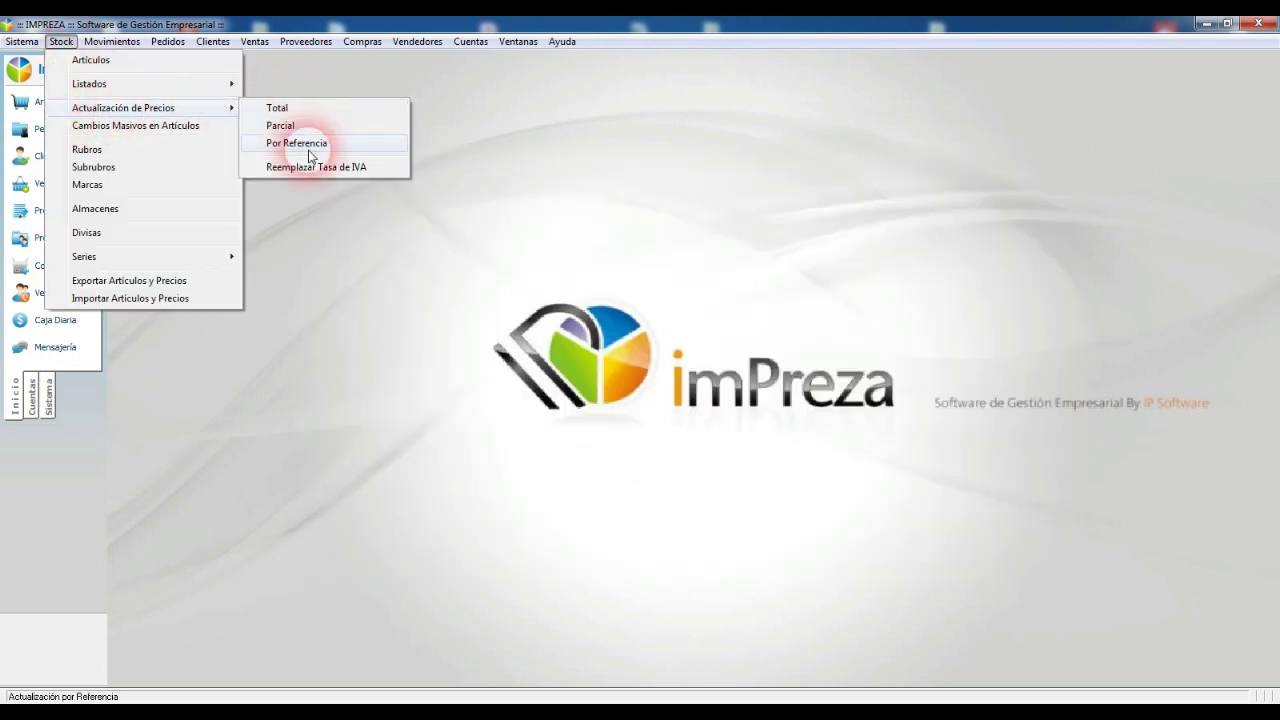
click(305, 144)
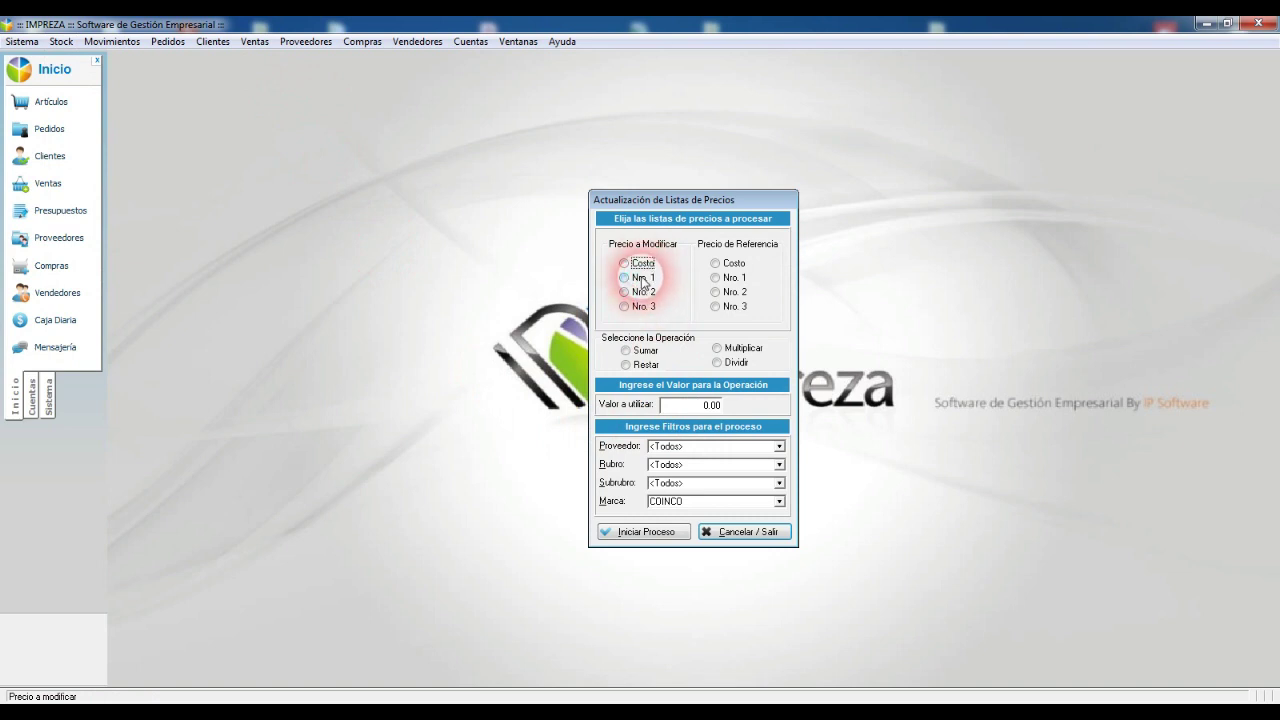
click(644, 305)
click(736, 264)
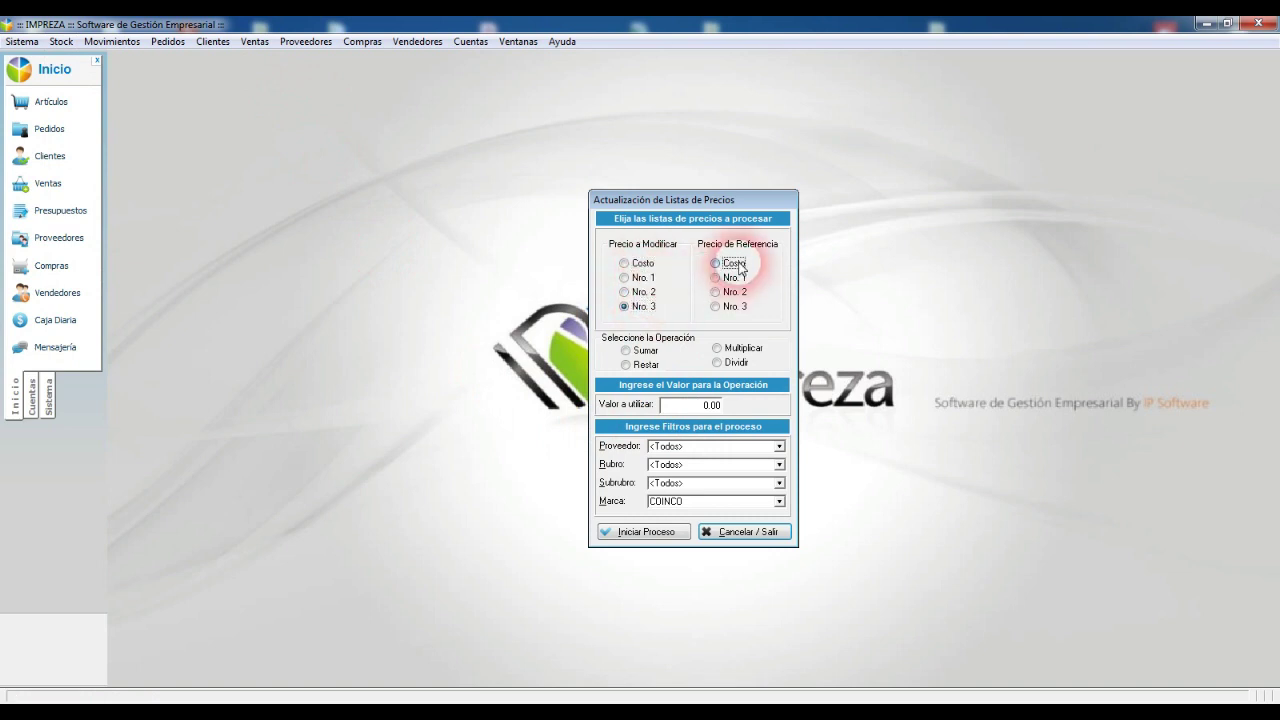
click(741, 350)
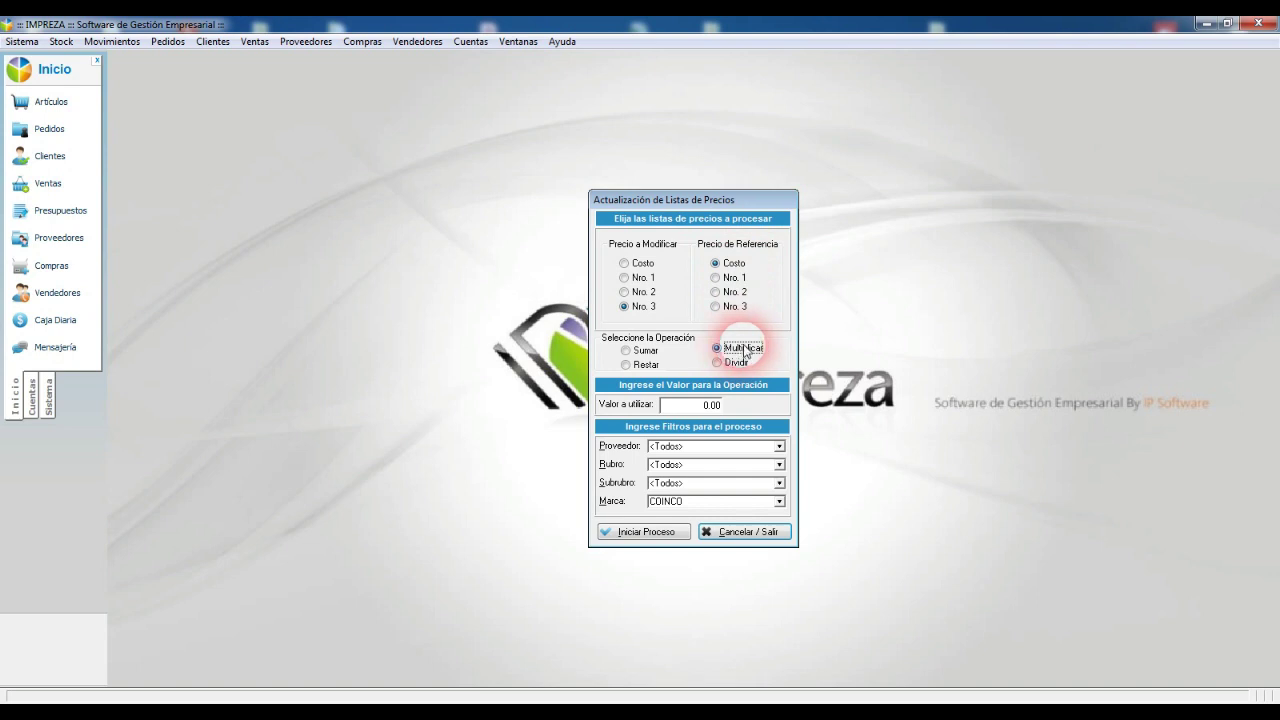
click(779, 406)
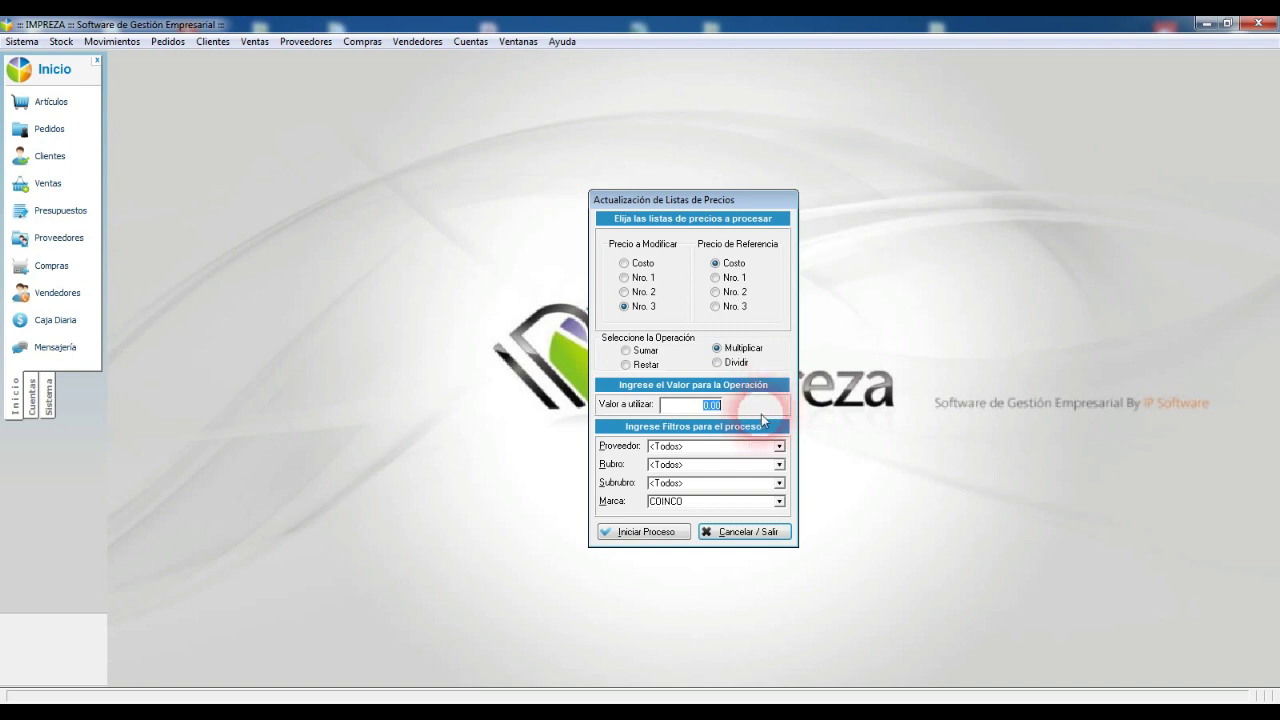
click(763, 533)
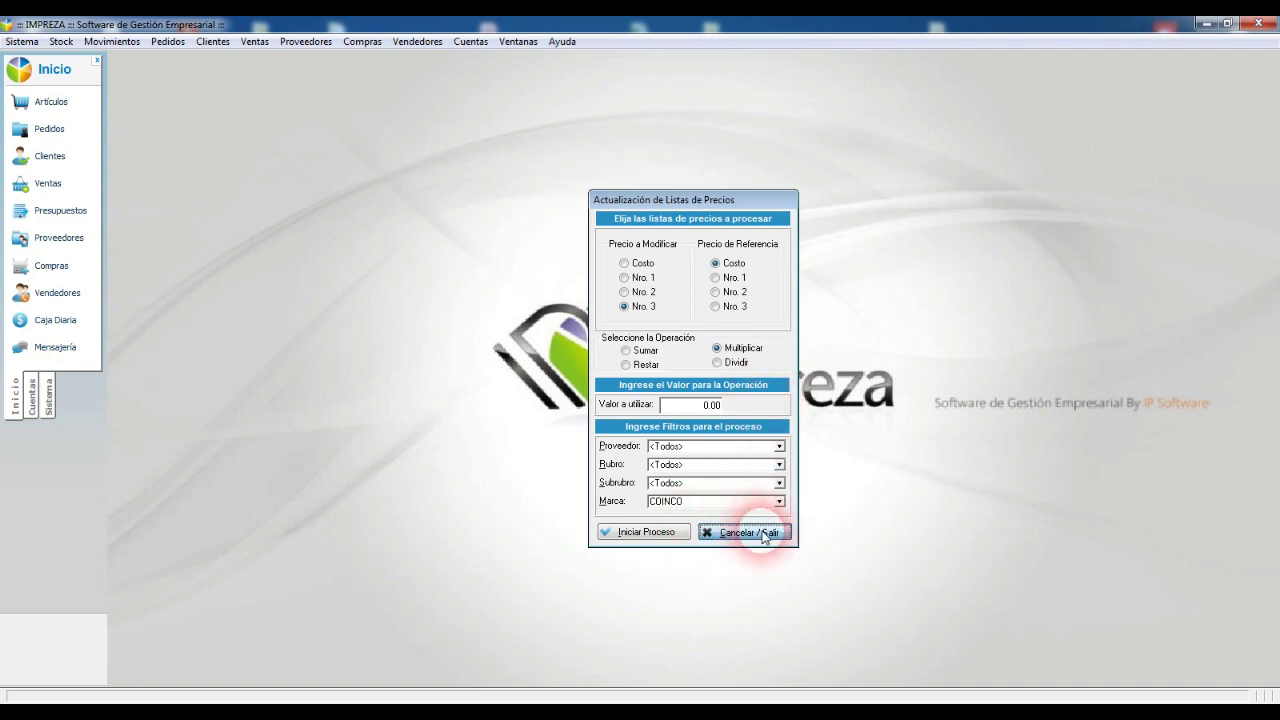
click(60, 44)
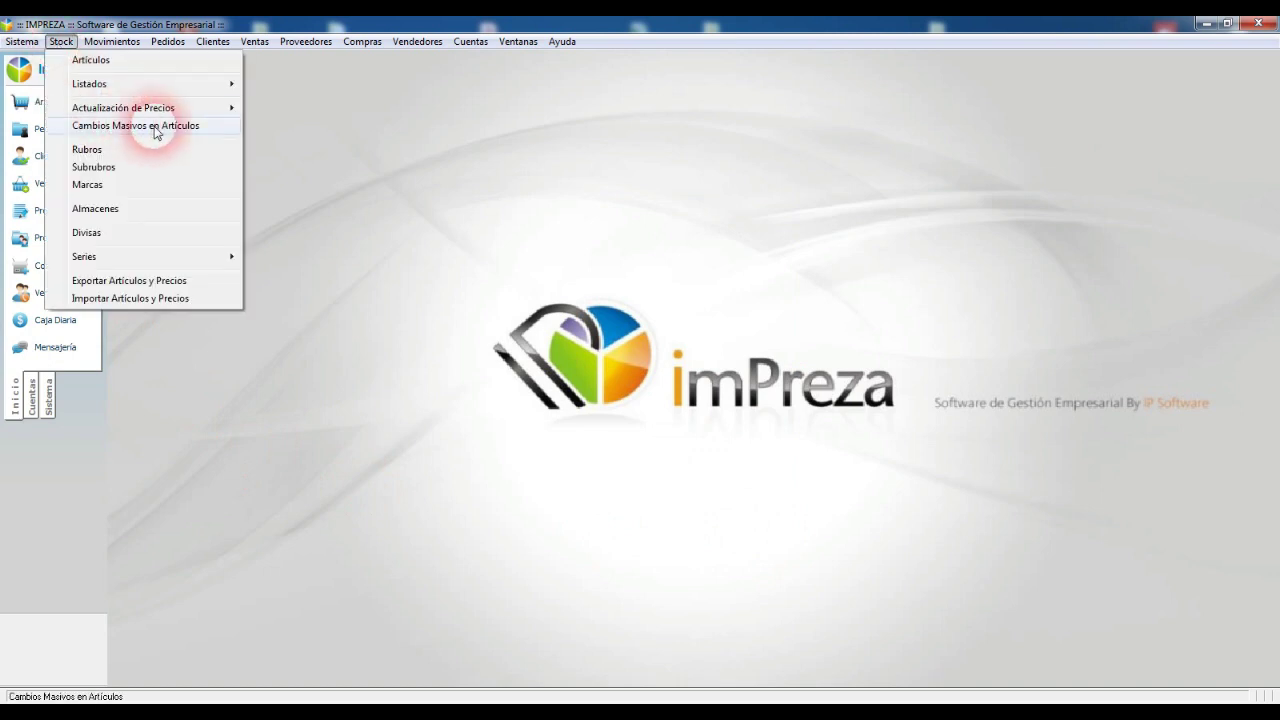
Step: Open Cambios Masivos en Artículos, select Cambiar Bonificaciones and tick Aplicar Valor Cero
click(158, 126)
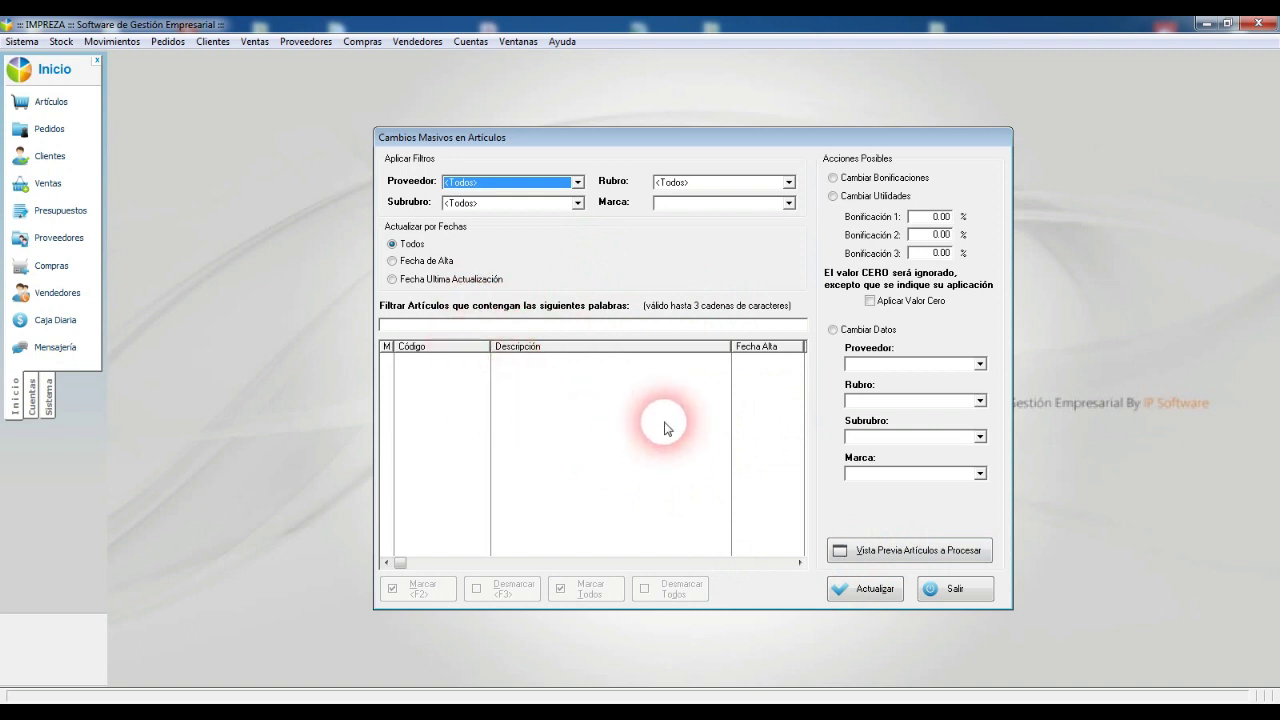
click(891, 196)
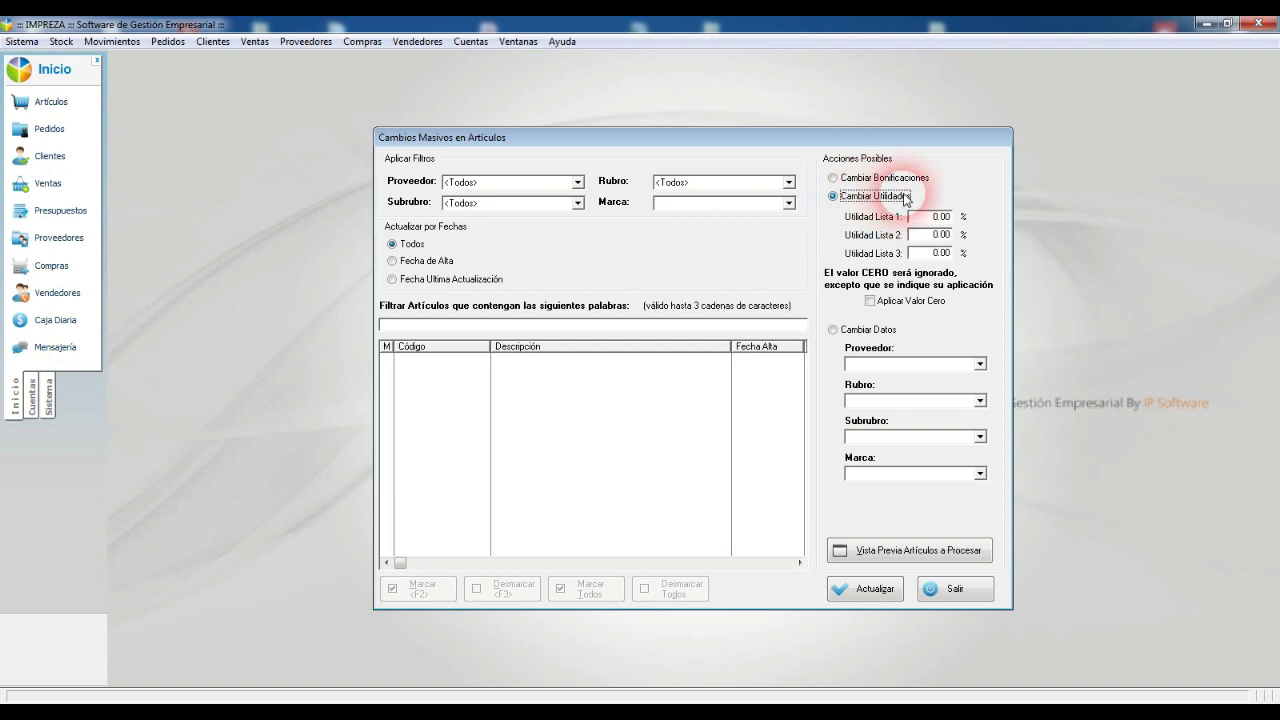
click(880, 178)
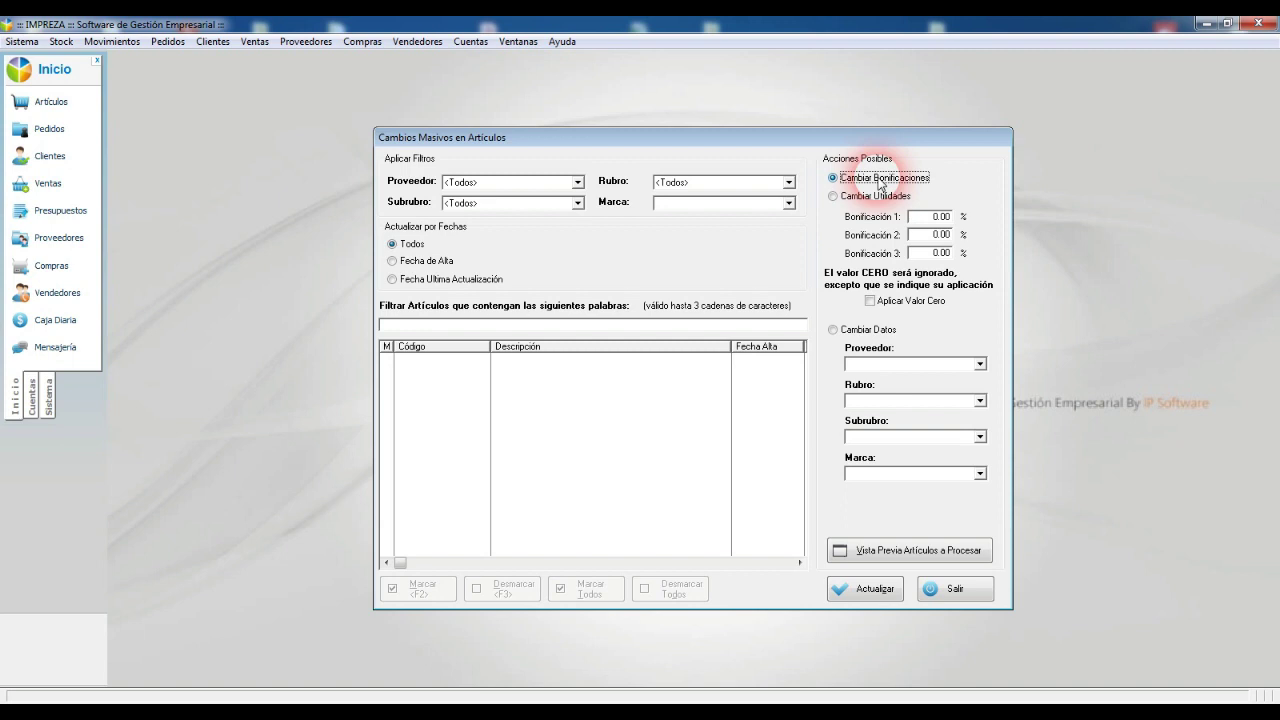
click(940, 216)
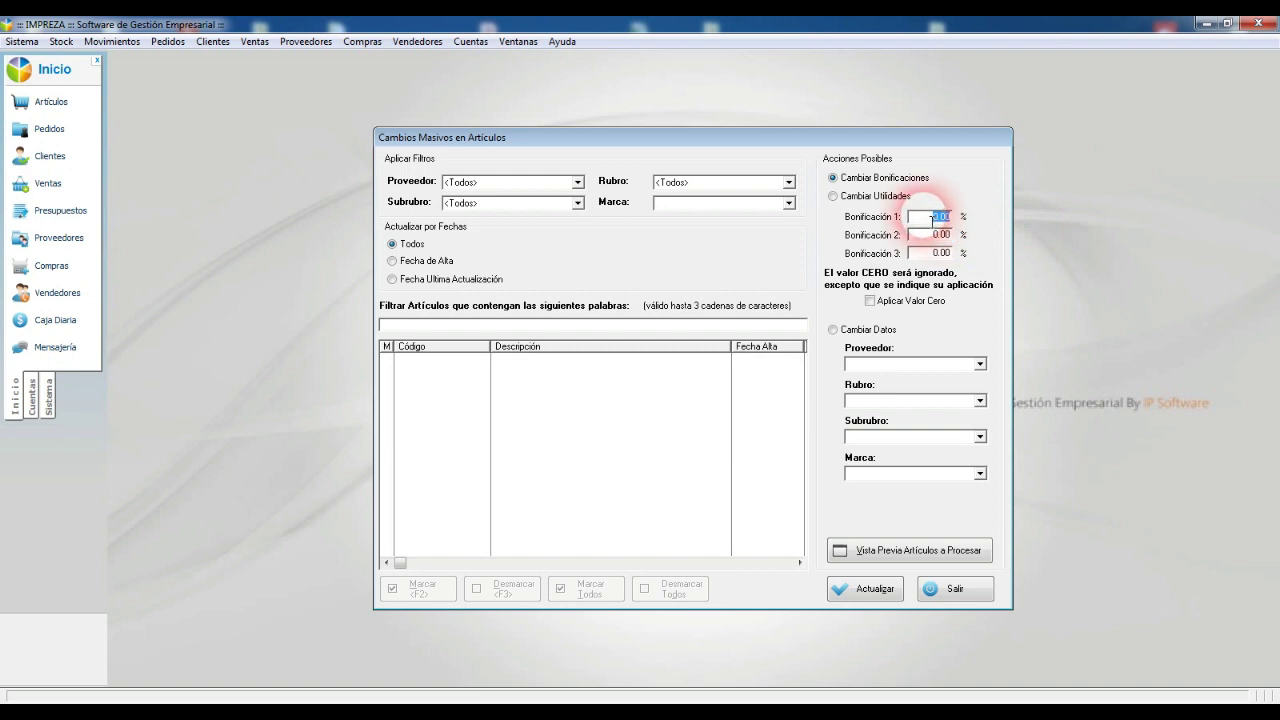
click(870, 301)
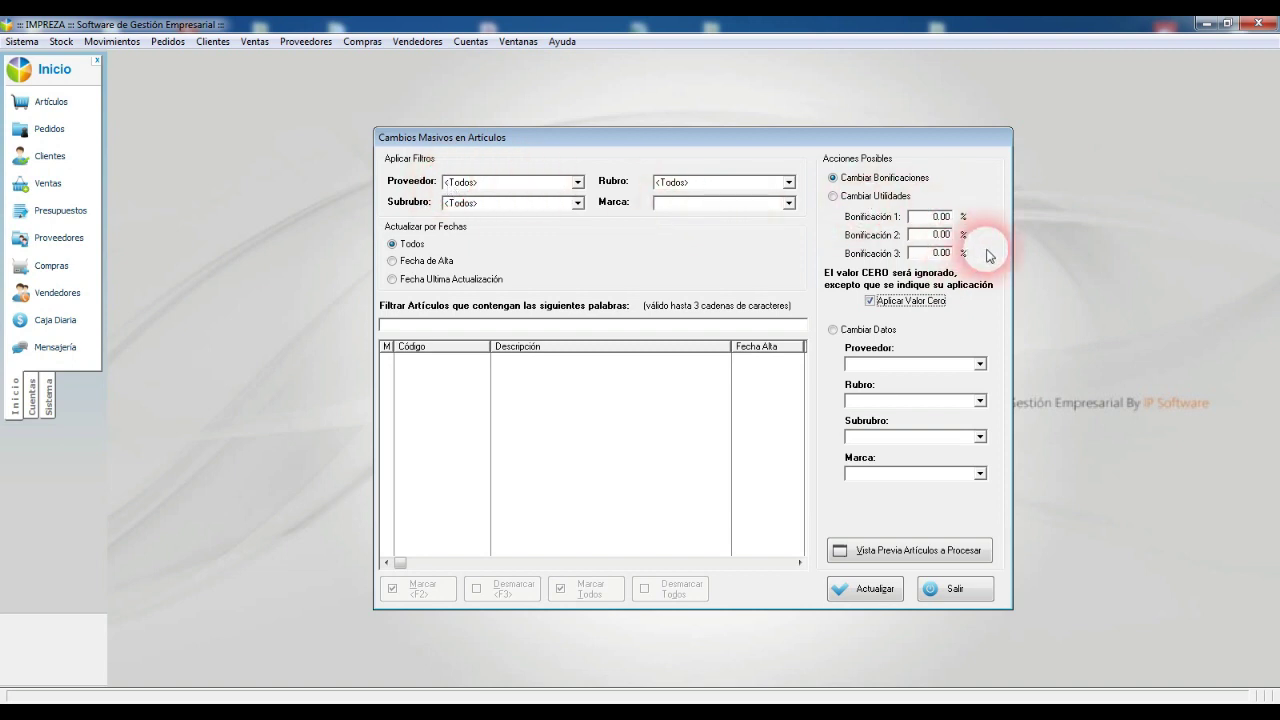
Step: Try Cambiar Utilidades and Cambiar Datos with the Proveedor list, then exit without applying
click(896, 197)
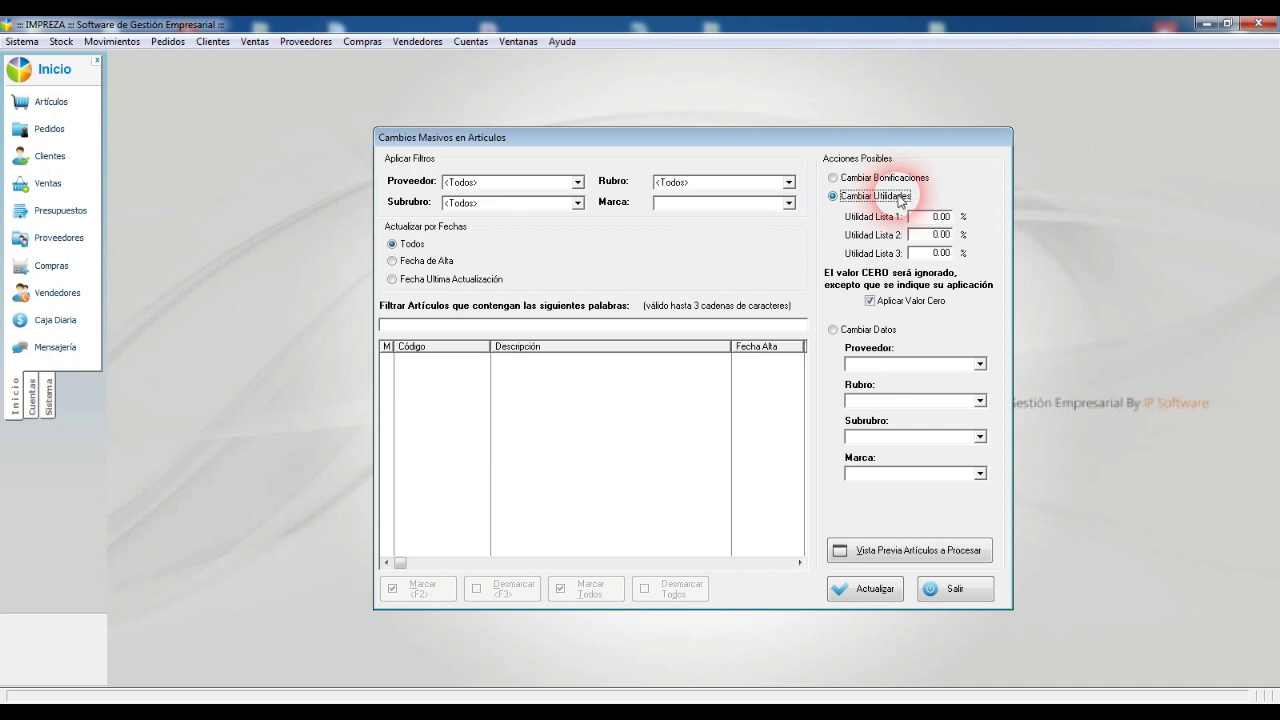
click(936, 234)
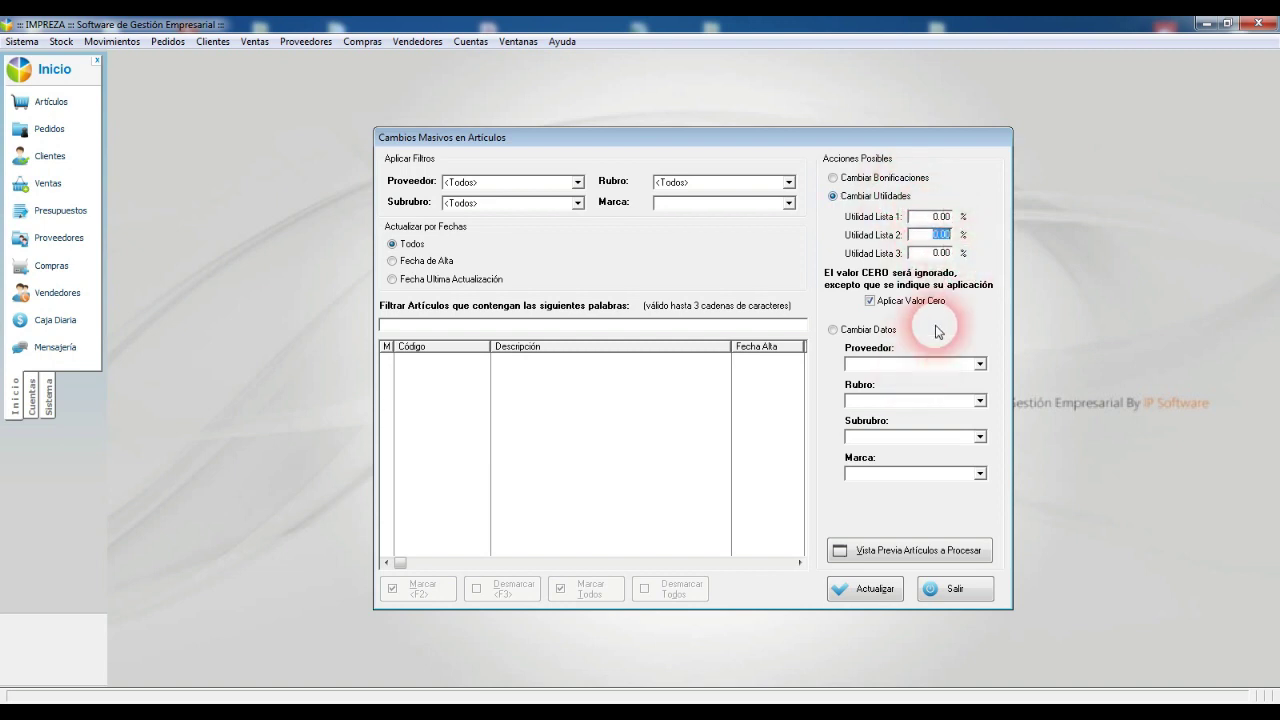
click(869, 332)
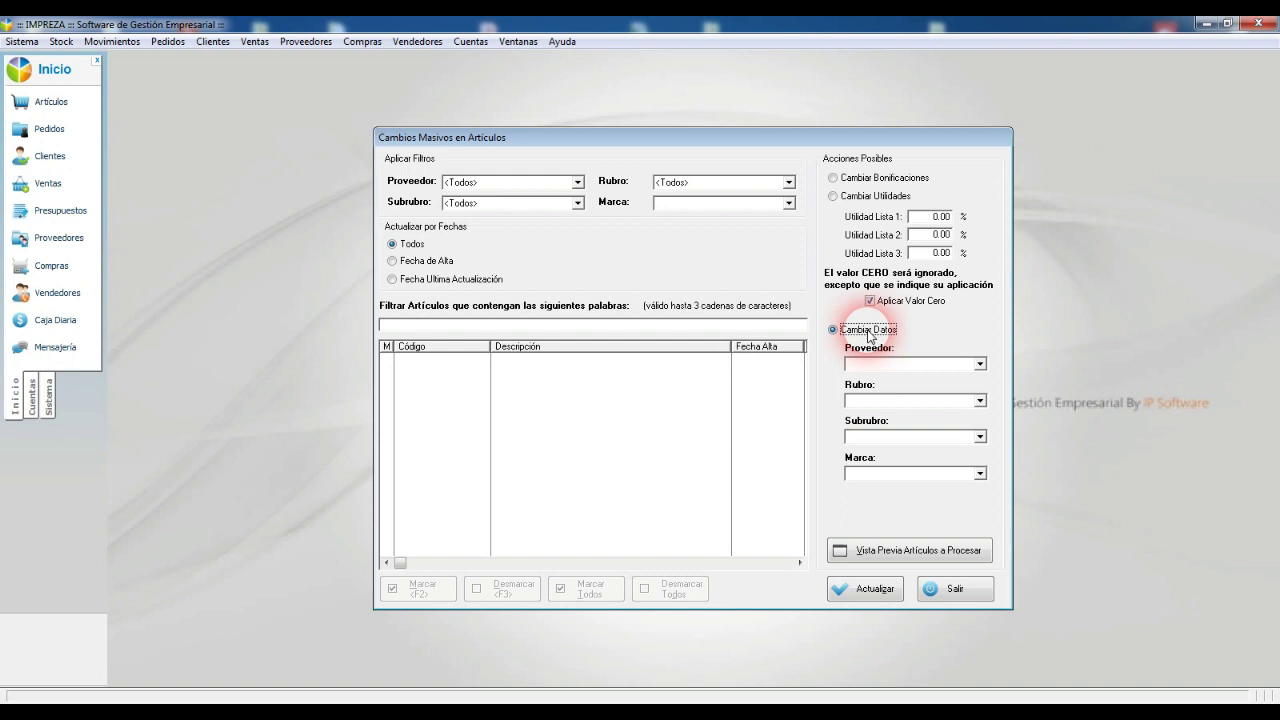
click(884, 365)
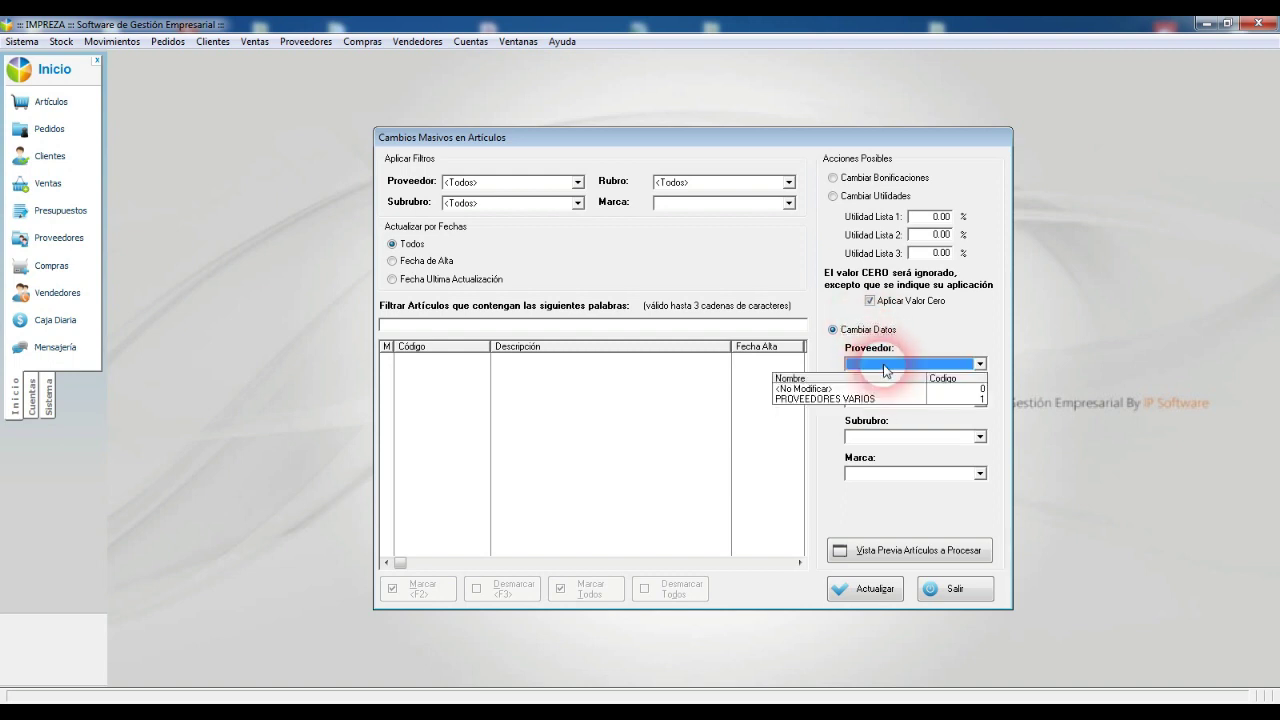
click(901, 366)
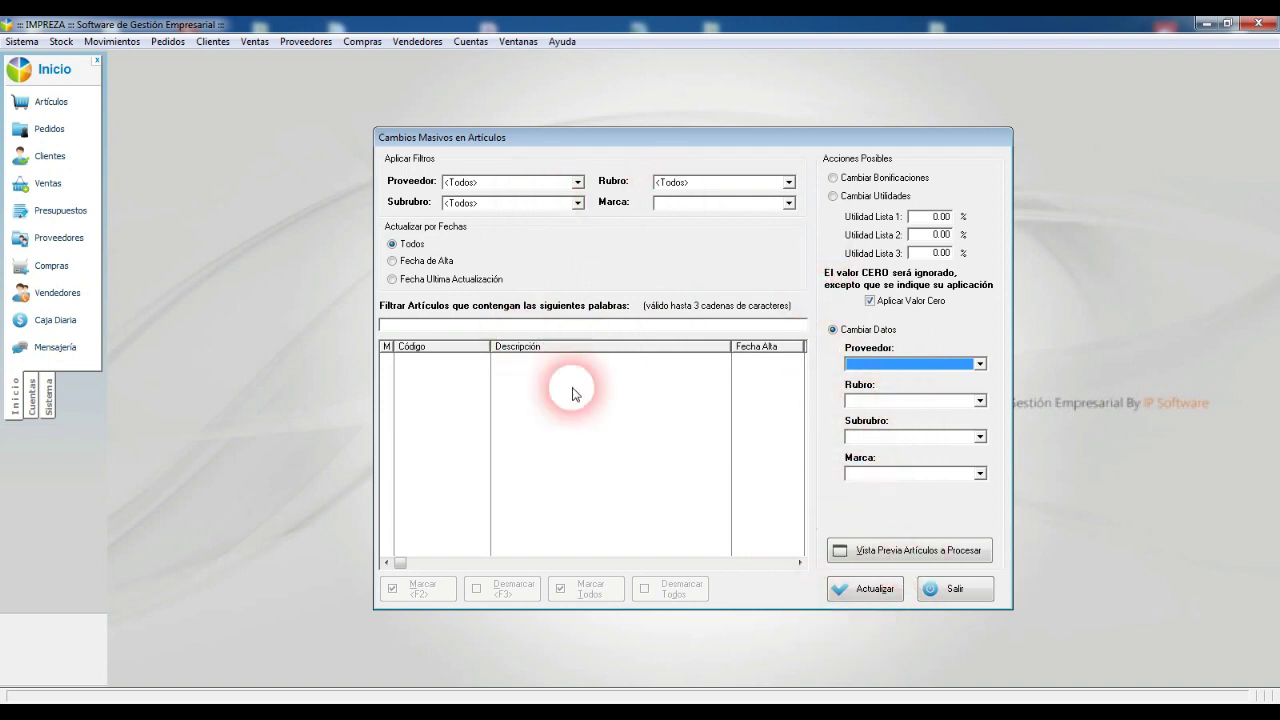
click(965, 596)
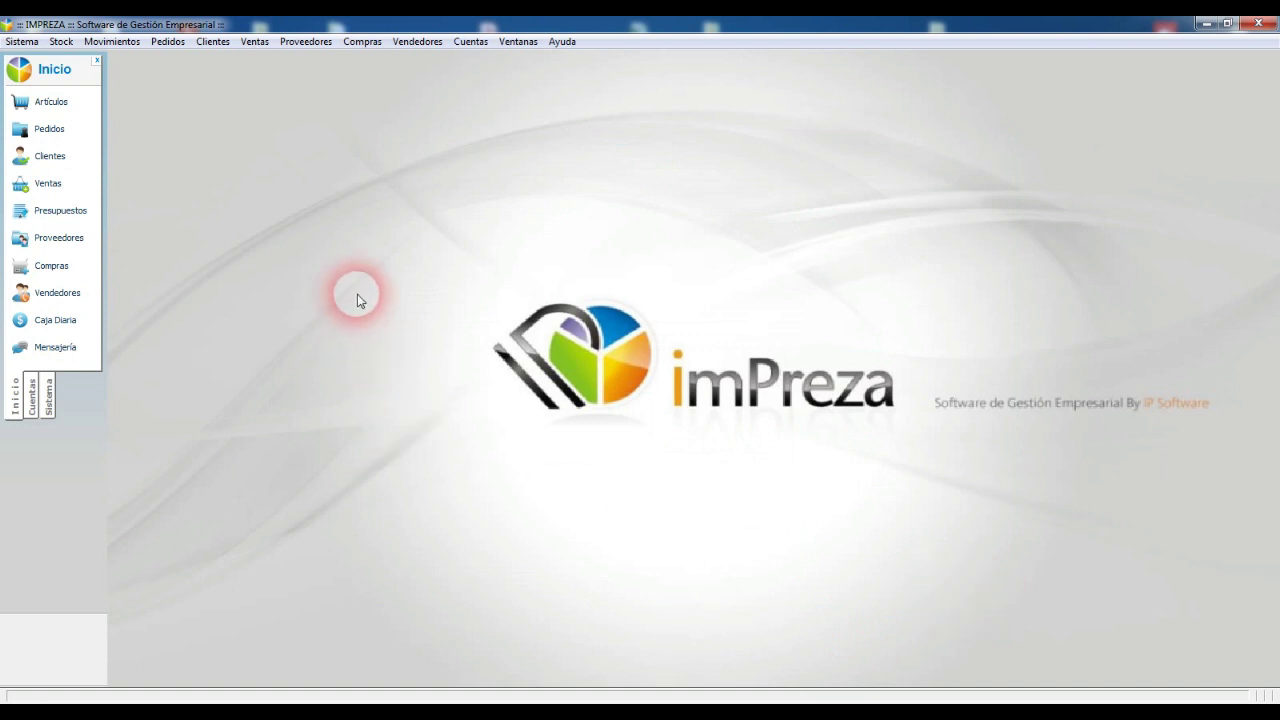
Step: Check the current prices of ARROZ GALLO CARNAROLI in the stock articles list
click(48, 103)
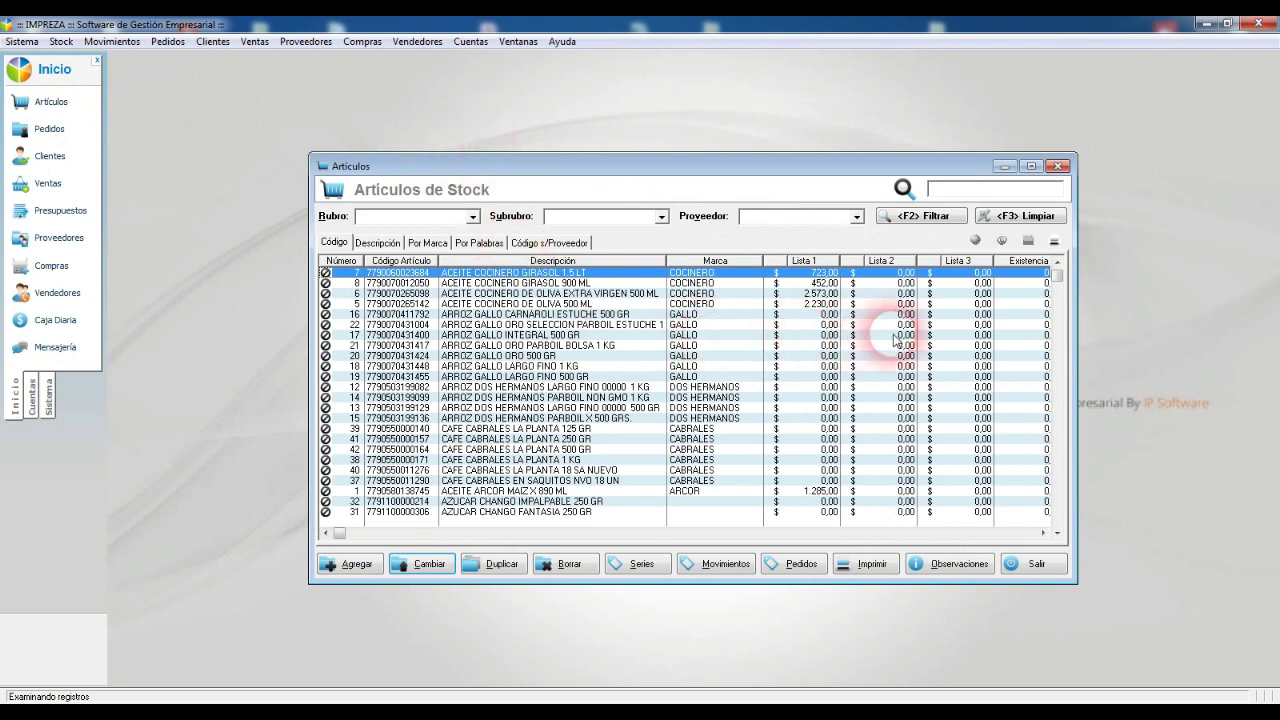
click(824, 316)
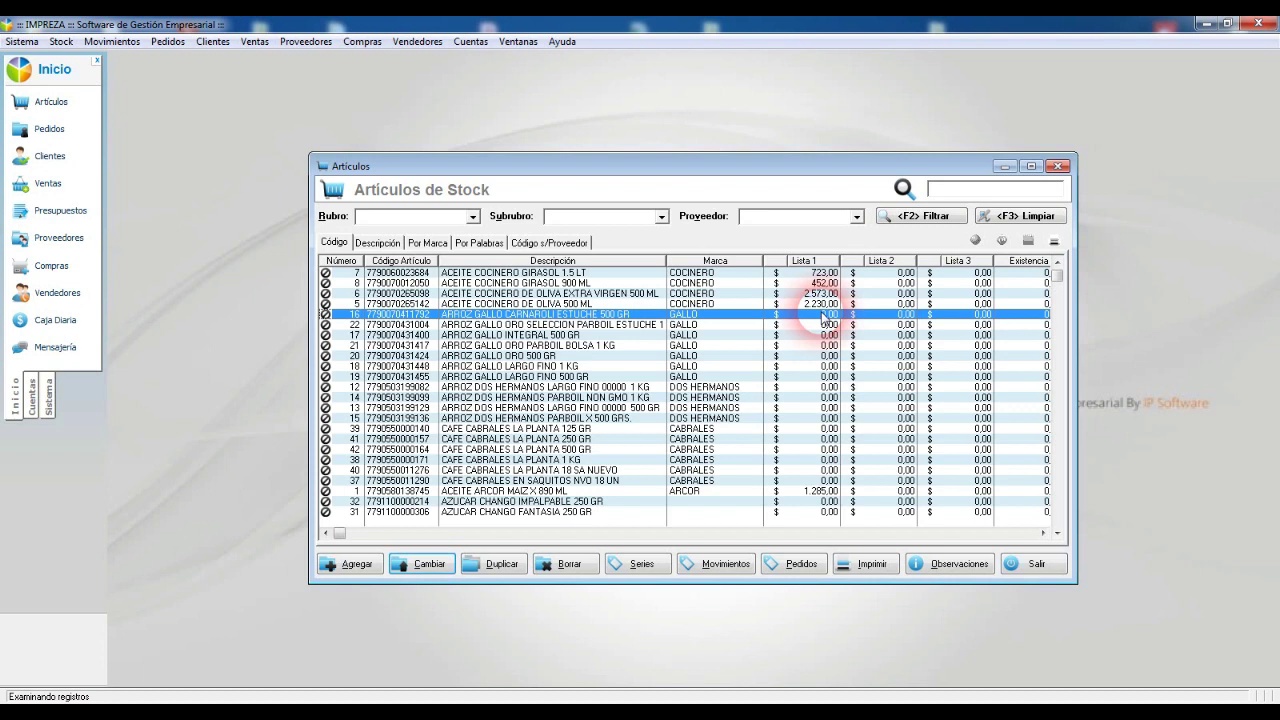
key(Escape)
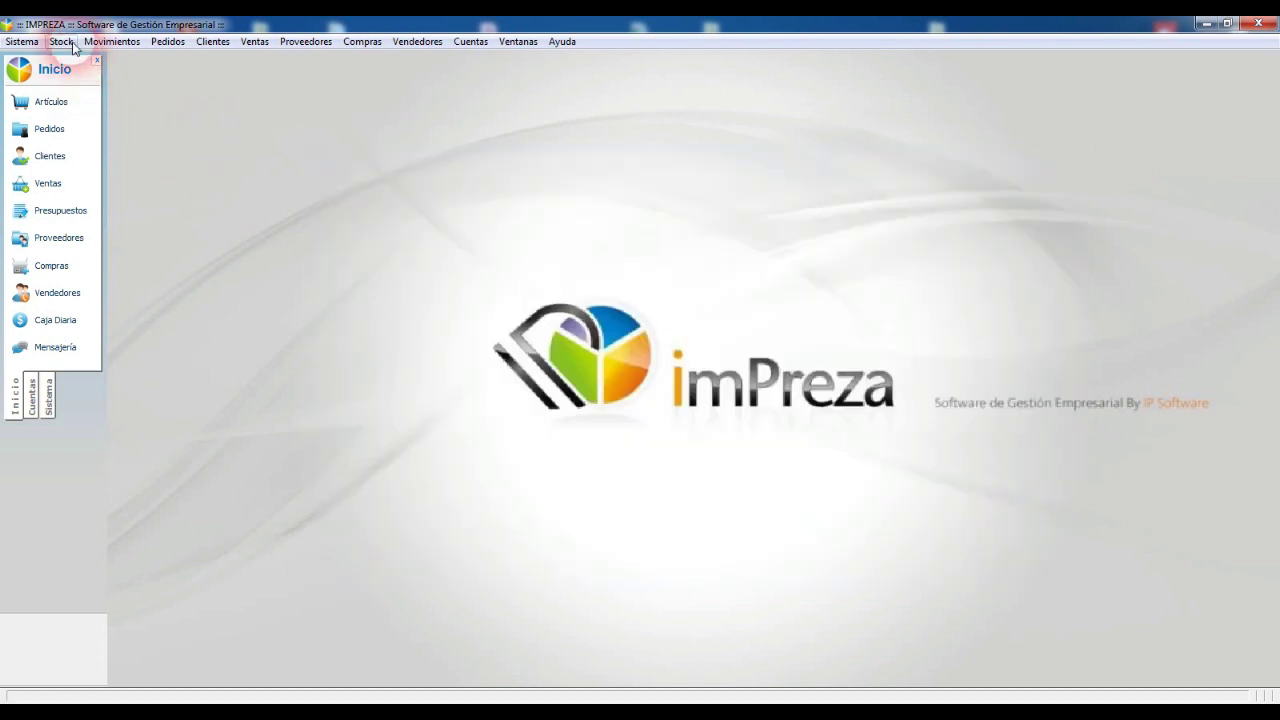
Step: Run Actualización por Referencia setting list Nro. 1 to Costo × 1.50
click(60, 41)
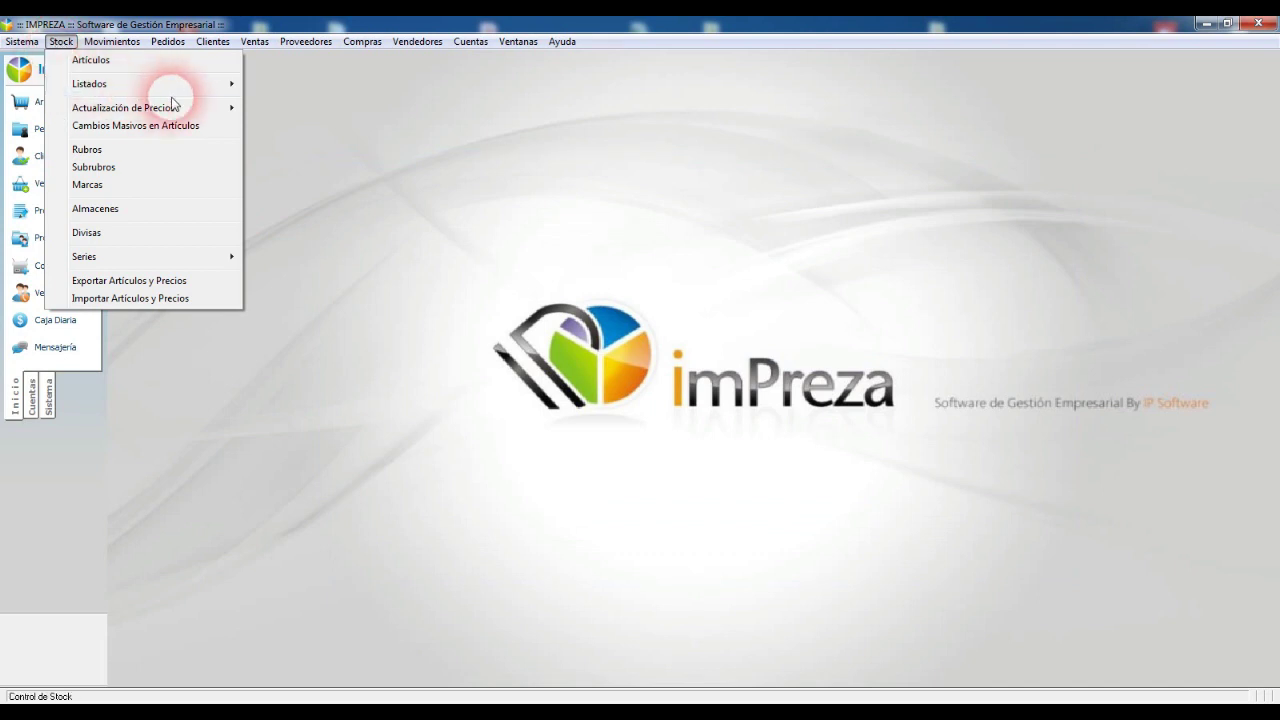
mouse_move(194, 114)
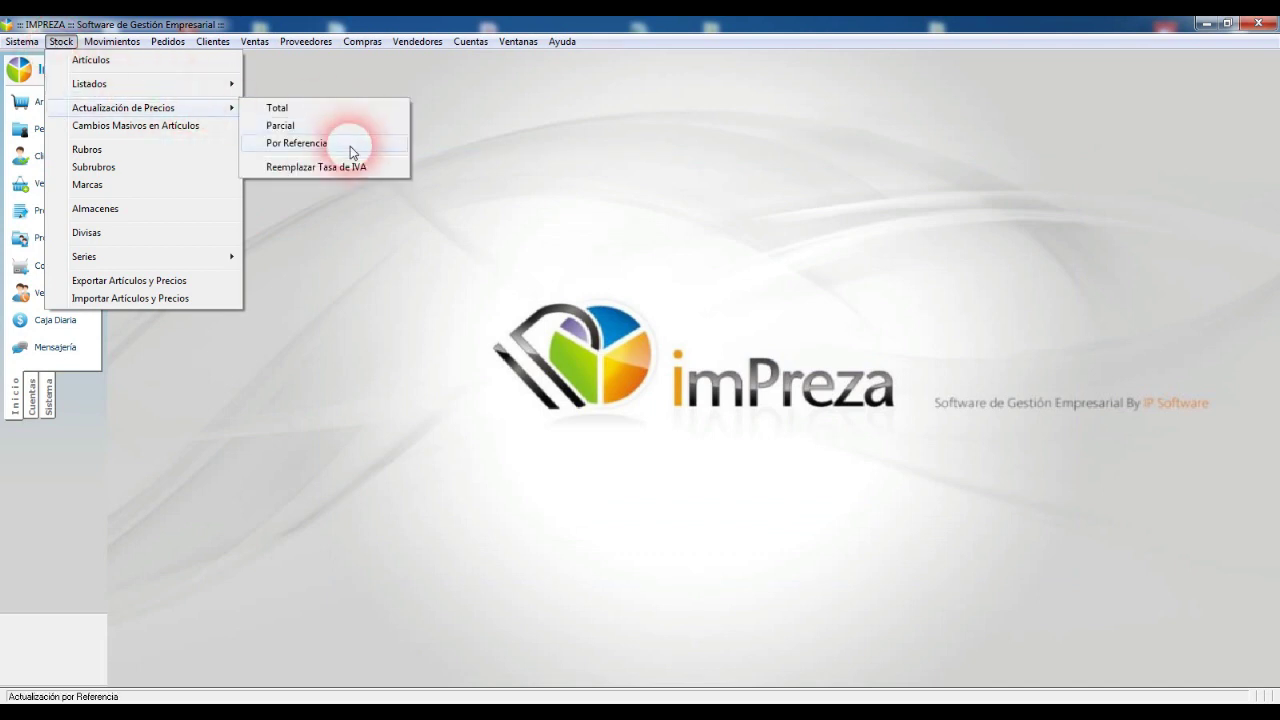
click(349, 146)
click(643, 277)
click(735, 263)
click(717, 348)
click(708, 405)
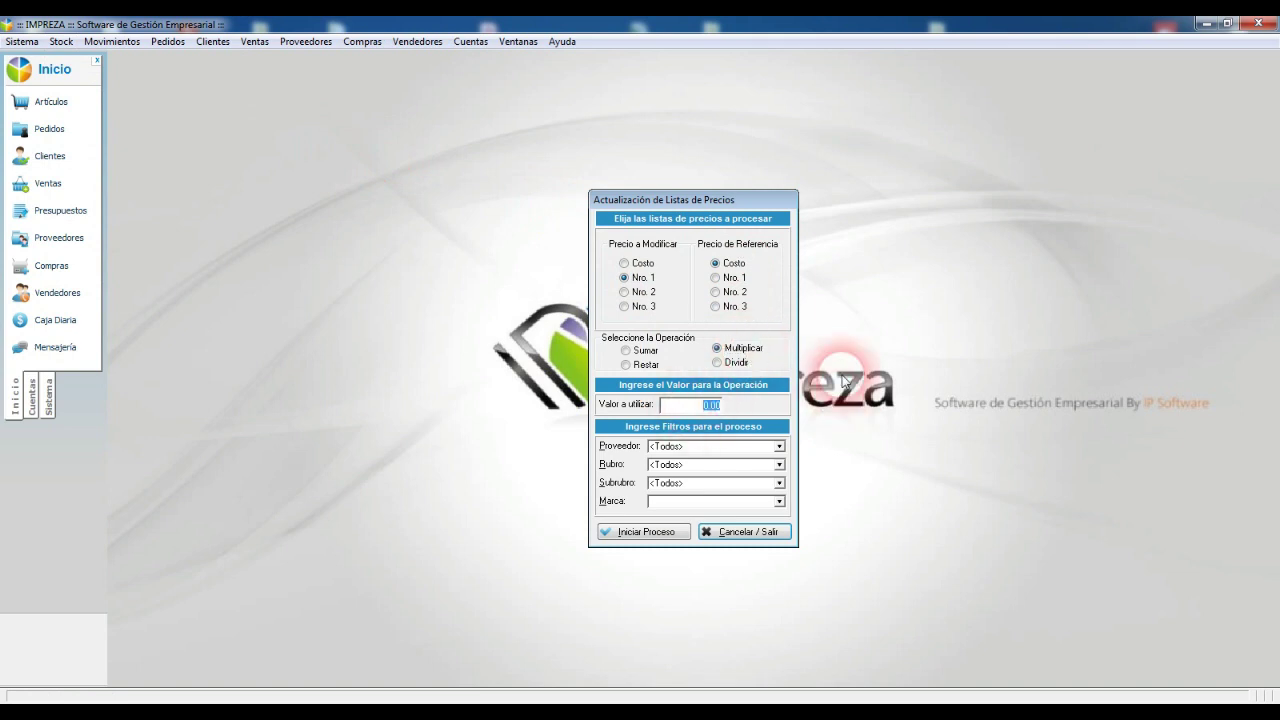
text(1.5)
key(Tab)
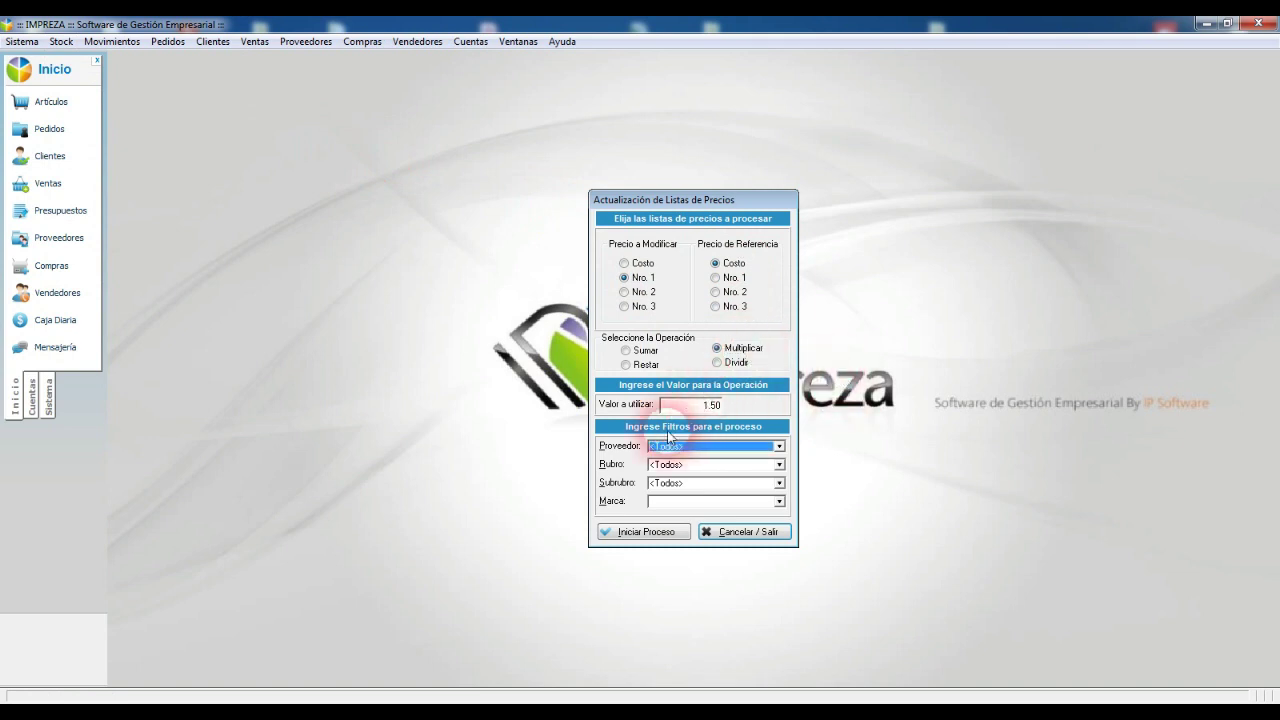
click(645, 531)
click(634, 389)
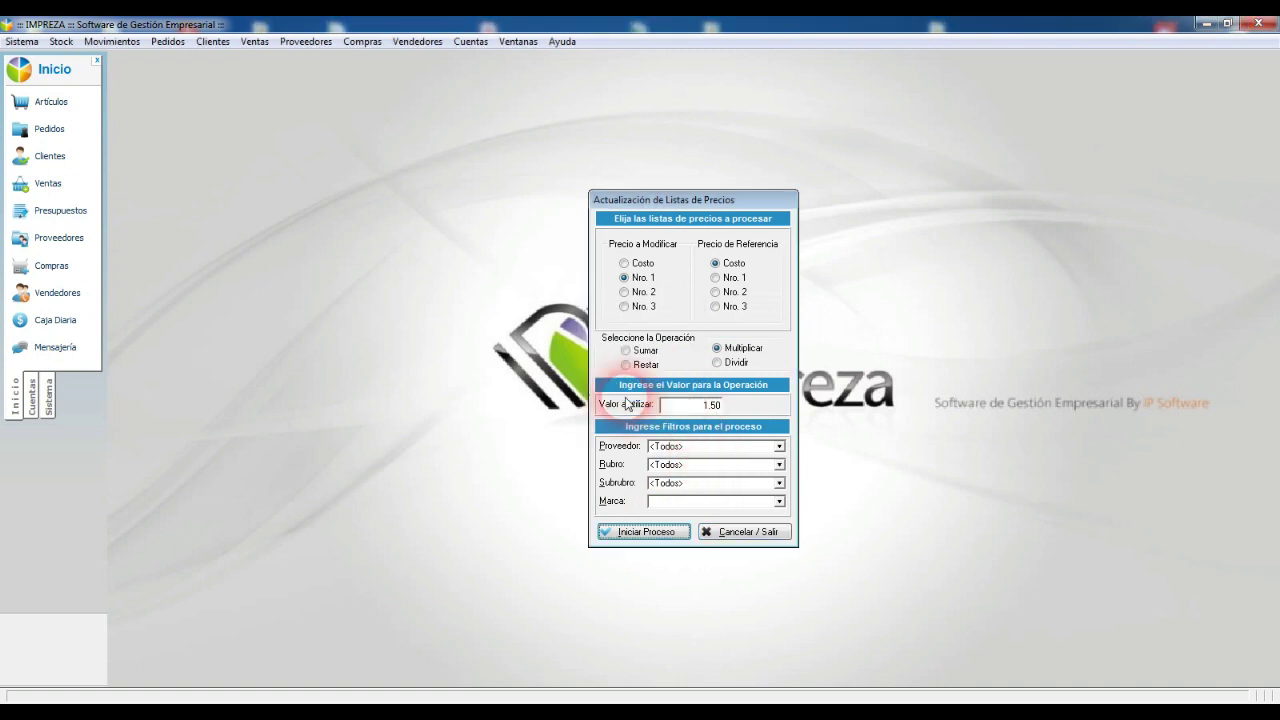
click(752, 531)
Step: Browse the stock articles list to review the new Lista 1 prices
click(50, 101)
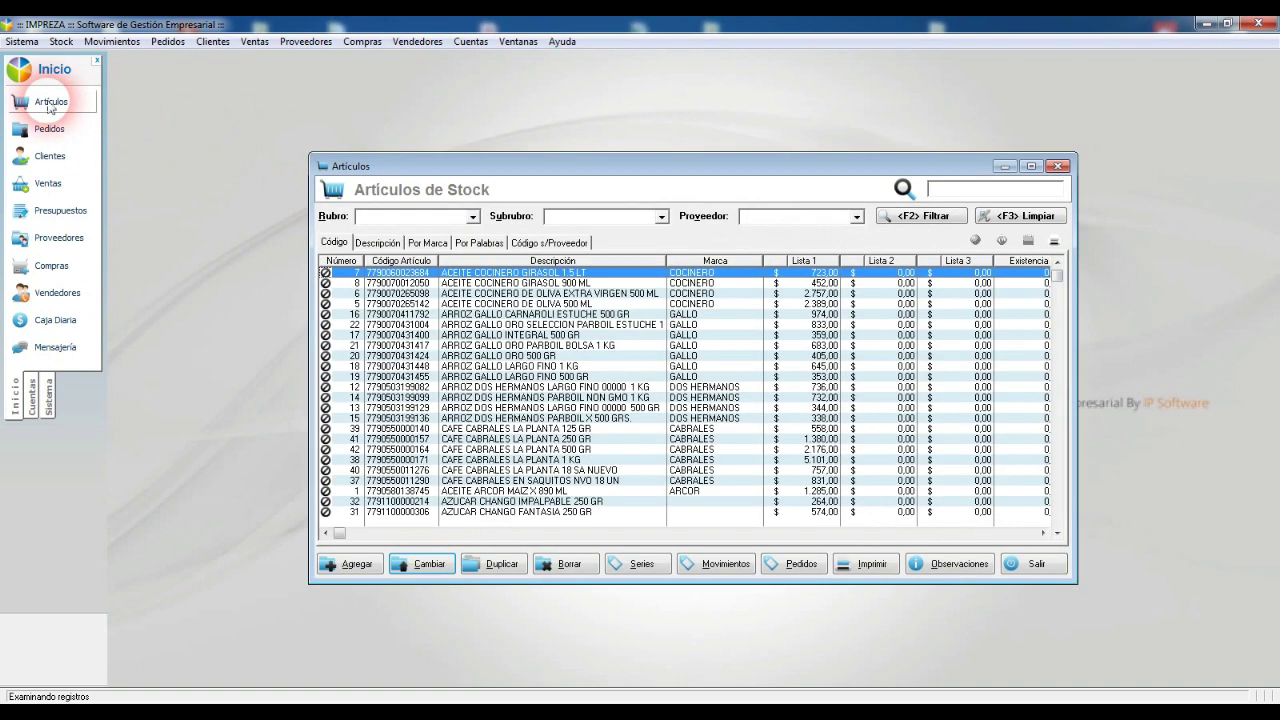
click(826, 315)
key(Down)
key(Down)
key(Down)
key(Down)
key(Down)
key(Down)
key(Down)
key(Down)
key(Down)
key(Down)
key(Down)
key(Down)
key(Down)
key(Down)
key(Down)
key(Down)
key(Down)
key(Down)
key(Down)
key(Down)
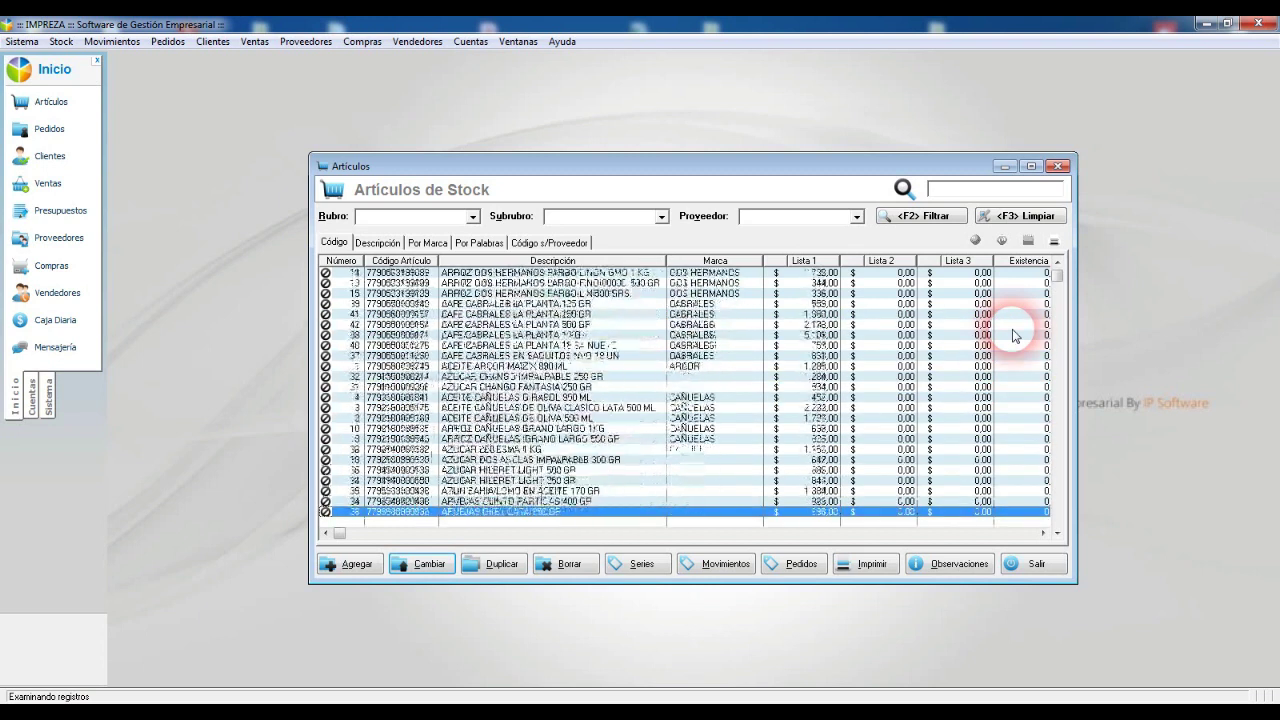
key(Down)
key(Down)
key(Down)
key(Down)
key(Down)
key(Down)
key(Up)
key(Up)
key(Up)
key(Up)
key(Up)
key(Up)
key(Up)
key(Up)
key(Up)
key(Up)
key(Up)
key(Up)
key(Up)
key(Up)
key(Up)
key(Up)
key(Up)
key(Up)
key(Up)
key(Up)
key(Up)
key(Up)
key(Up)
key(Up)
key(Up)
key(Up)
key(Up)
key(Up)
key(Up)
key(Up)
key(Up)
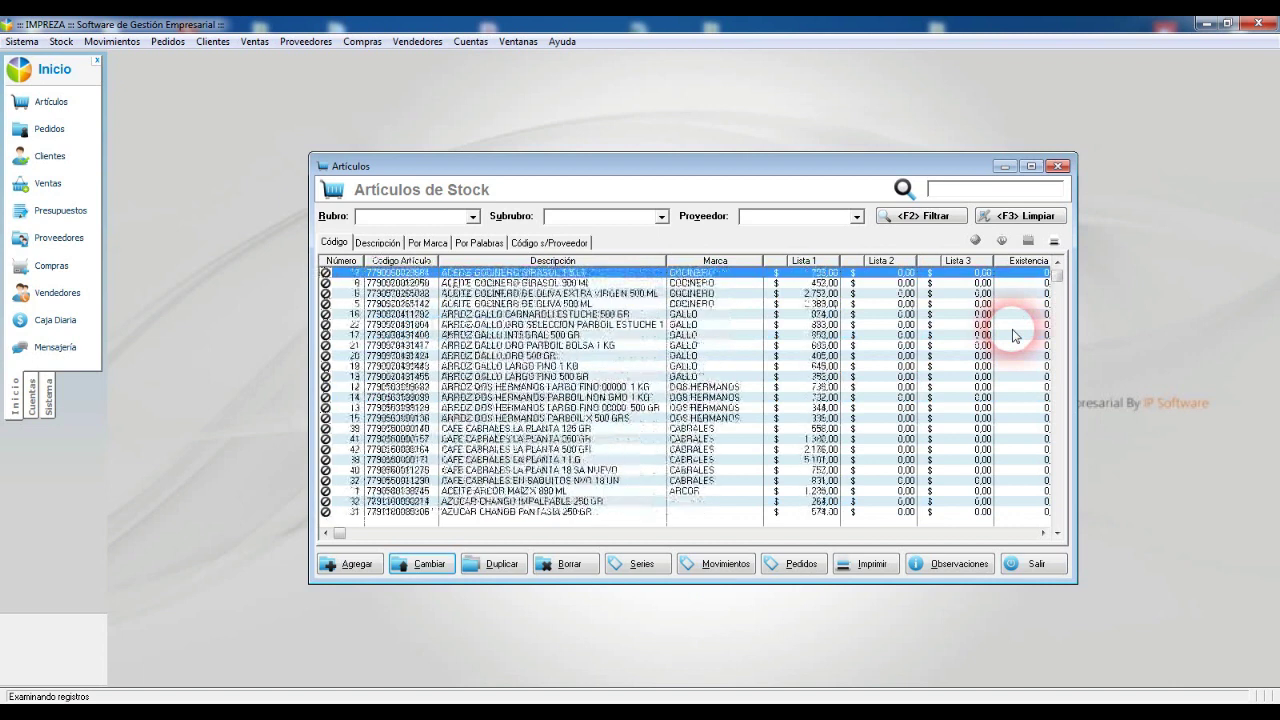